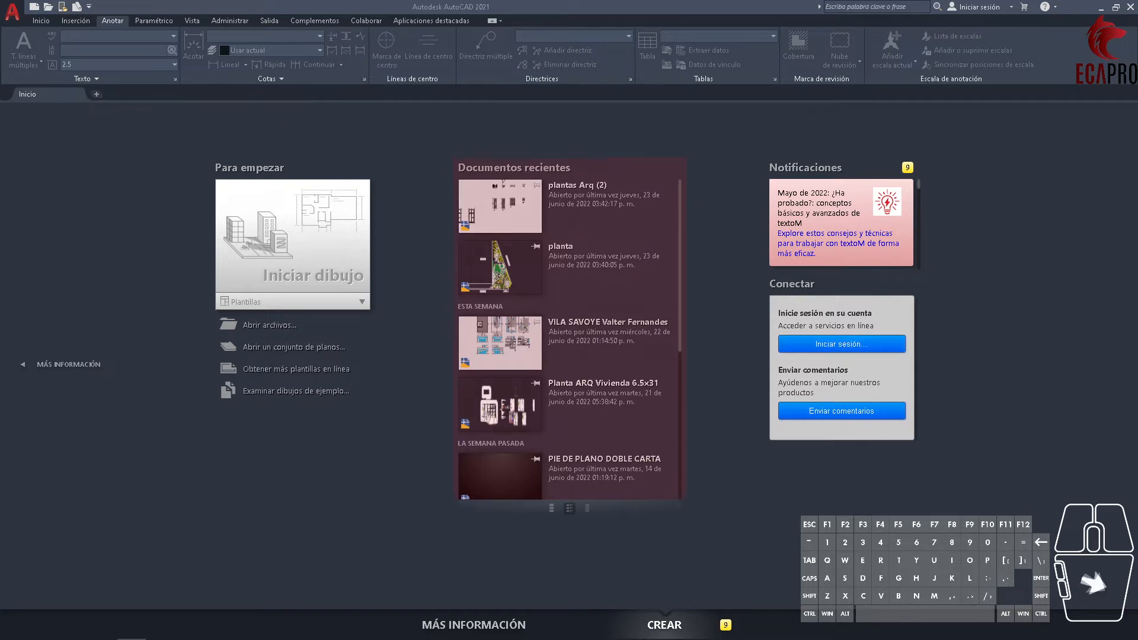
# - Browse the recent documents in the large-thumbnail and text-only display modes, and end on the mode with thumbnails beside file details
pyautogui.scroll(-5, 652, 310)
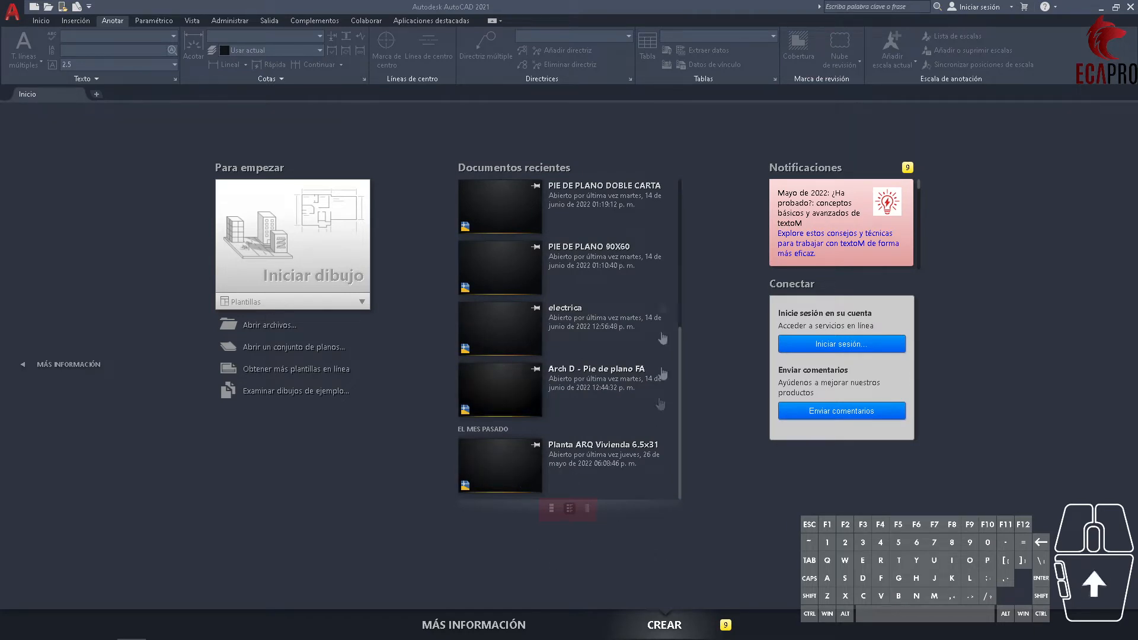
pyautogui.click(553, 511)
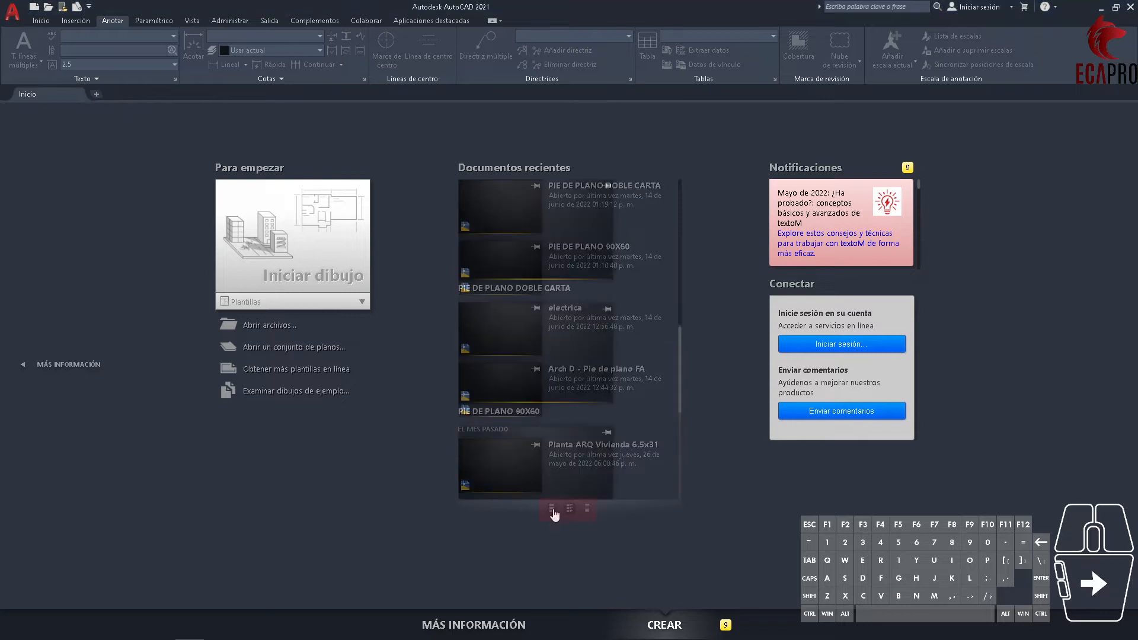
pyautogui.scroll(6, 576, 433)
pyautogui.click(569, 511)
pyautogui.click(588, 510)
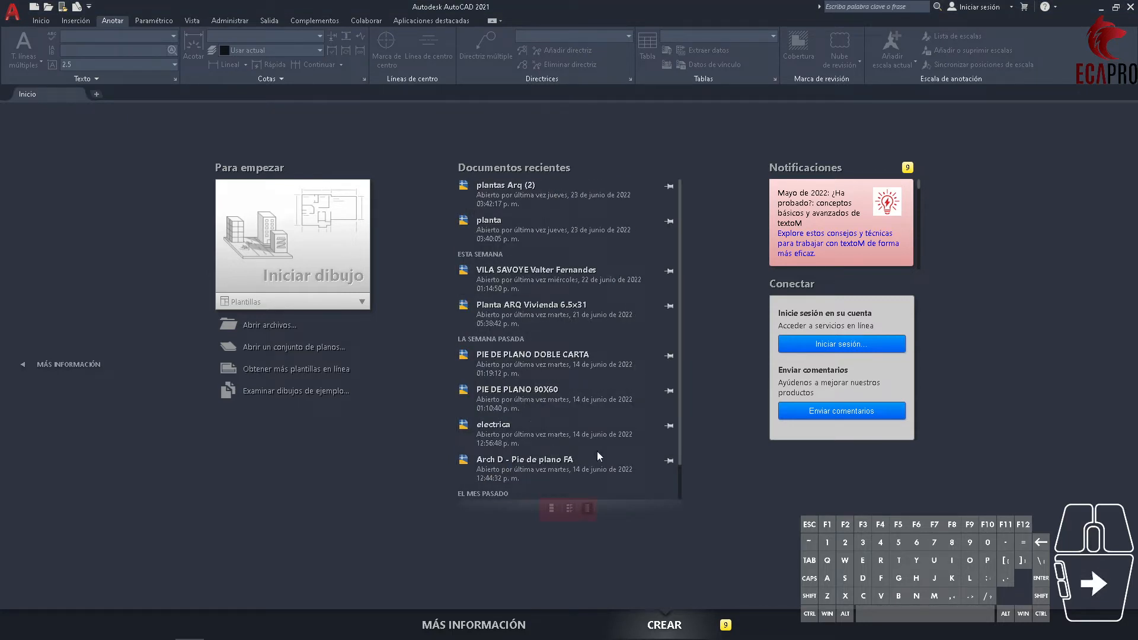
pyautogui.click(569, 509)
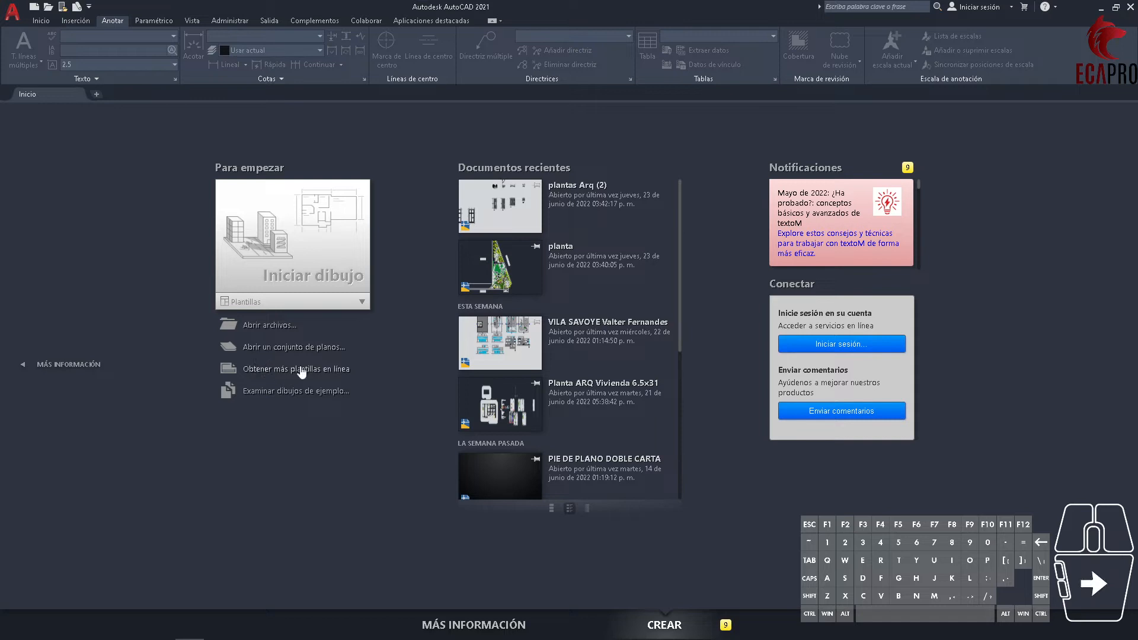
# - Review the available drawing templates and the start page's learning content (Más información), ending back on the Crear page
pyautogui.click(300, 302)
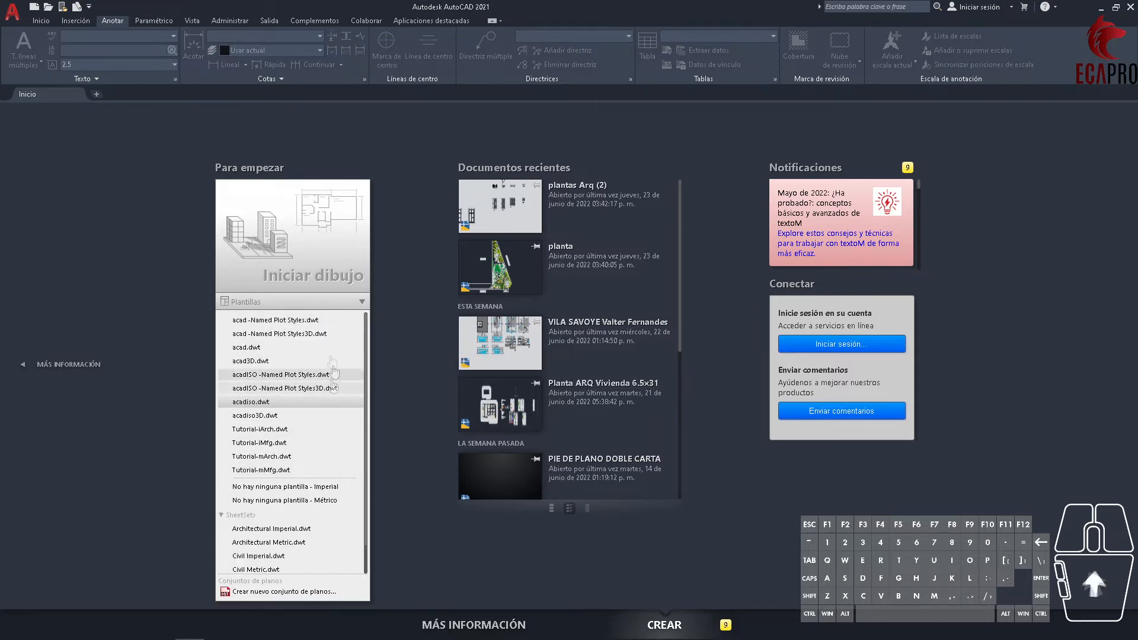
pyautogui.click(163, 500)
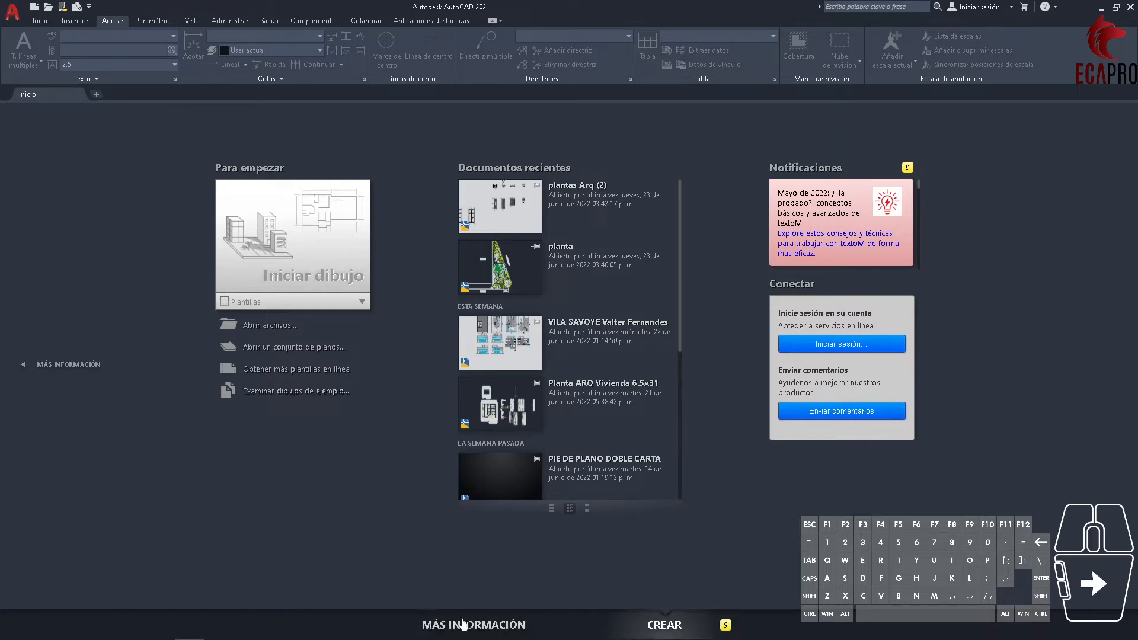
pyautogui.click(463, 624)
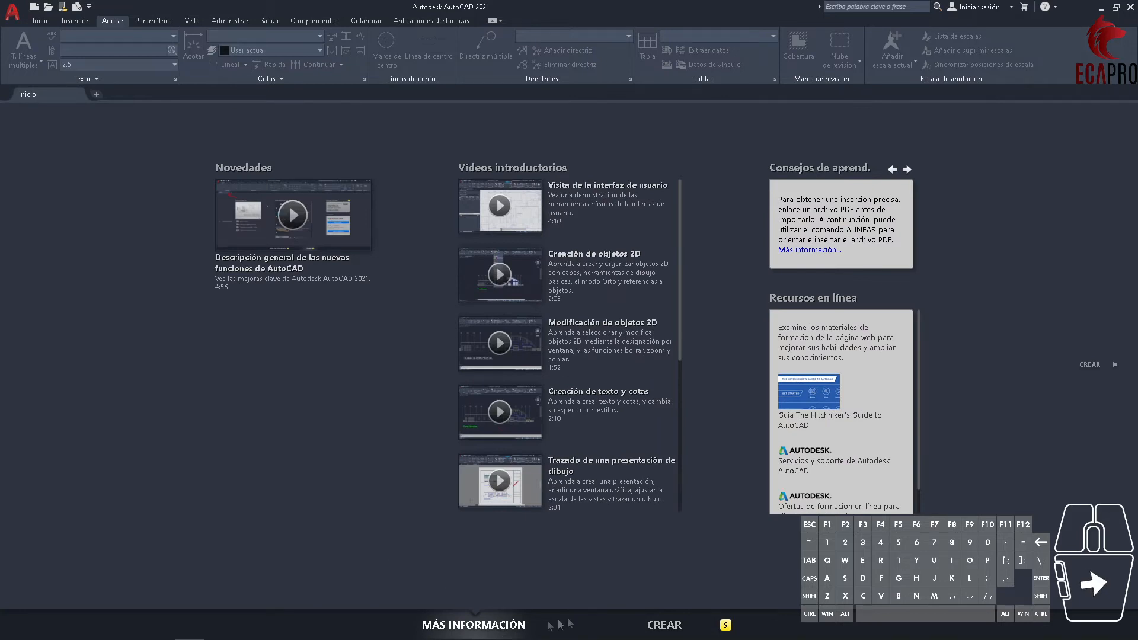
pyautogui.click(664, 626)
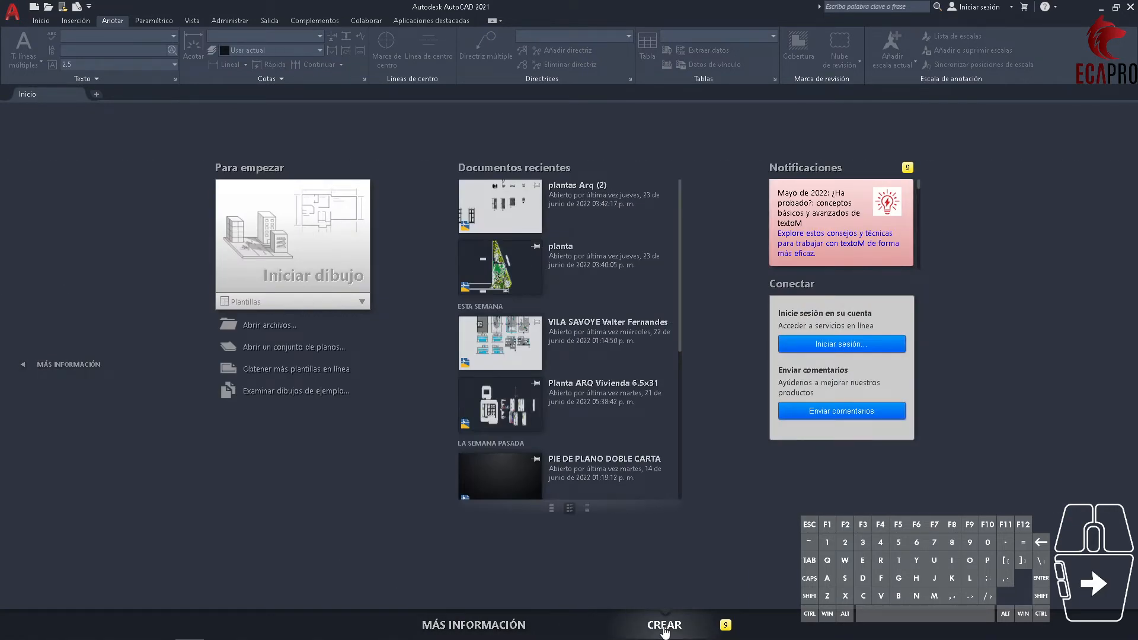
# - Start a new drawing and draw an open chain of six connected line segments whose fourth and sixth segments cross the first
pyautogui.click(280, 243)
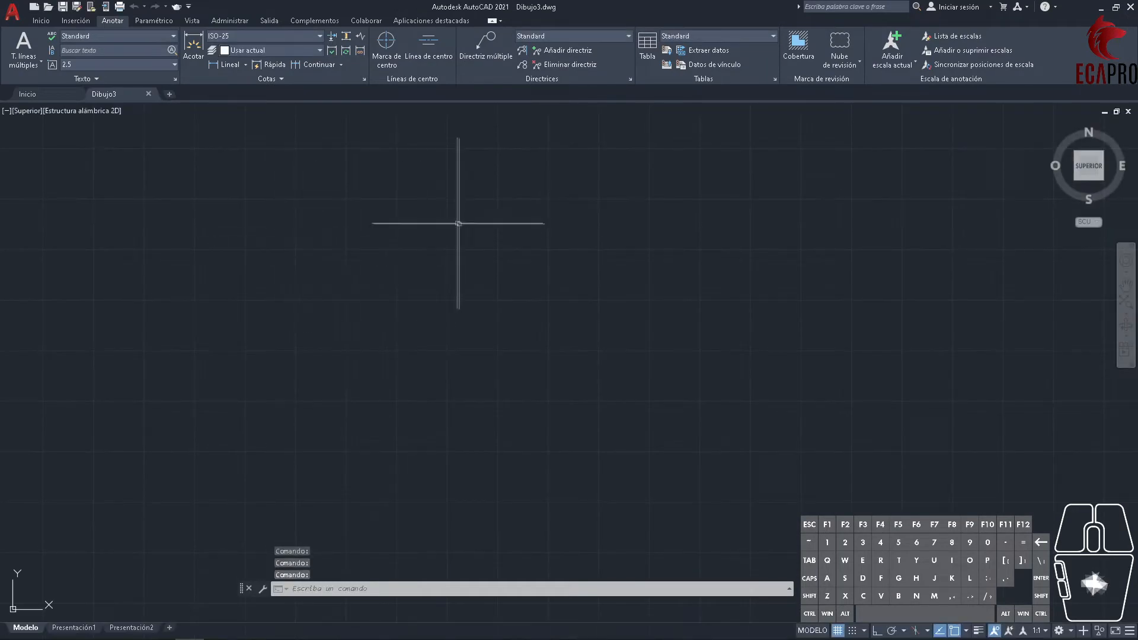
pyautogui.click(41, 20)
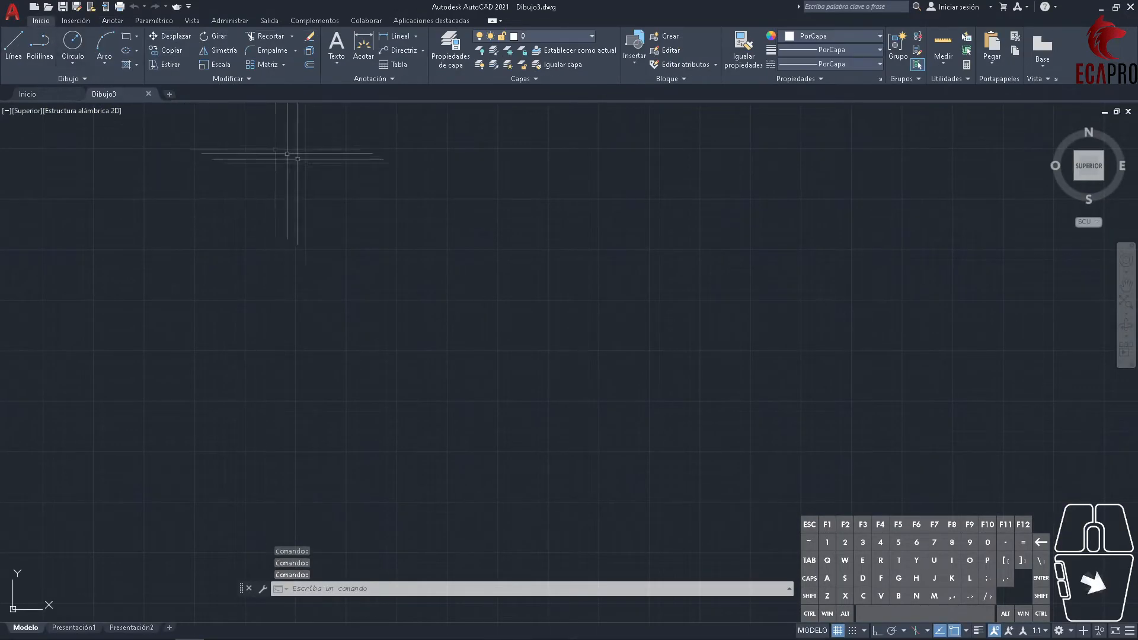
pyautogui.click(13, 44)
pyautogui.click(192, 311)
pyautogui.click(529, 262)
pyautogui.click(521, 401)
pyautogui.click(239, 402)
pyautogui.click(262, 220)
pyautogui.click(429, 220)
pyautogui.click(488, 323)
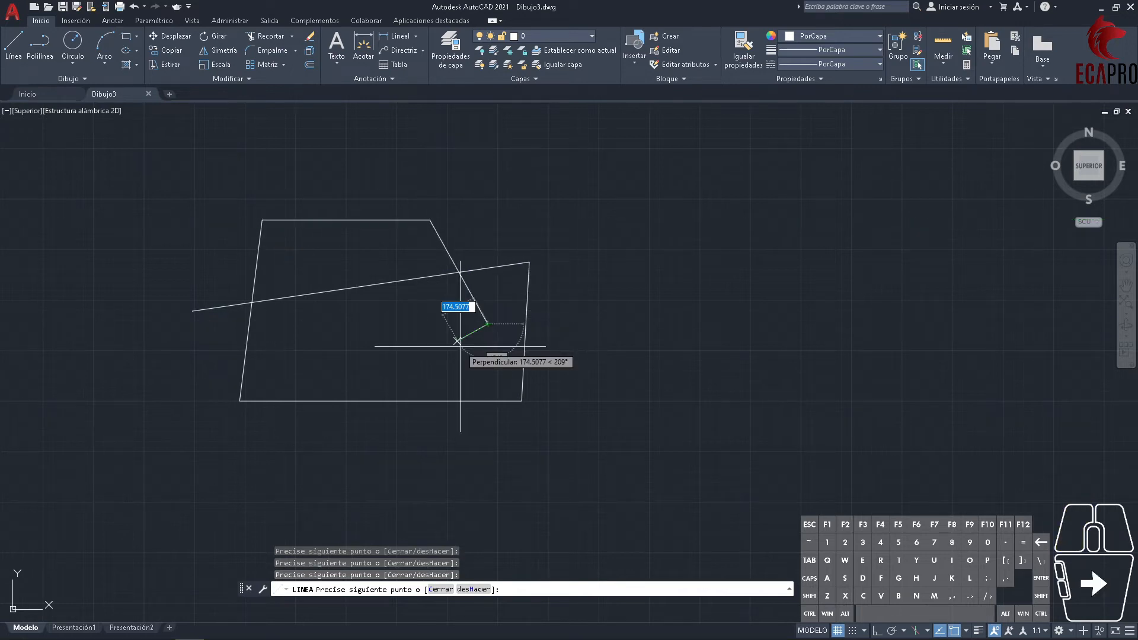
pyautogui.press('Escape')
# - Add a linear dimension just above the upper horizontal line, between its two endpoints
pyautogui.click(398, 36)
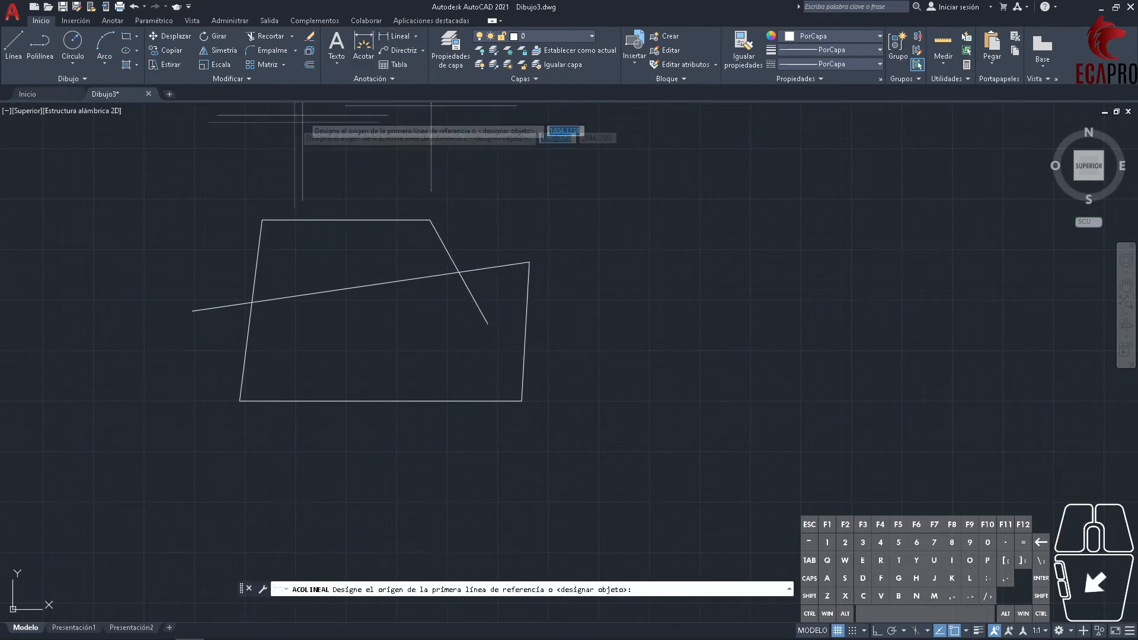
pyautogui.click(262, 220)
pyautogui.click(429, 220)
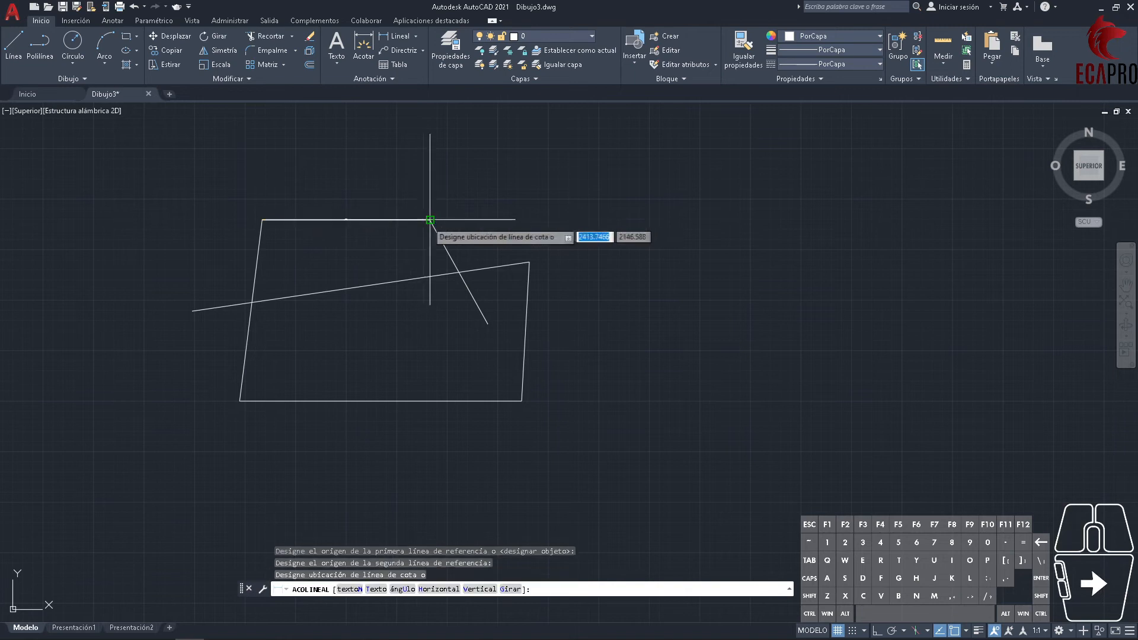
pyautogui.click(429, 194)
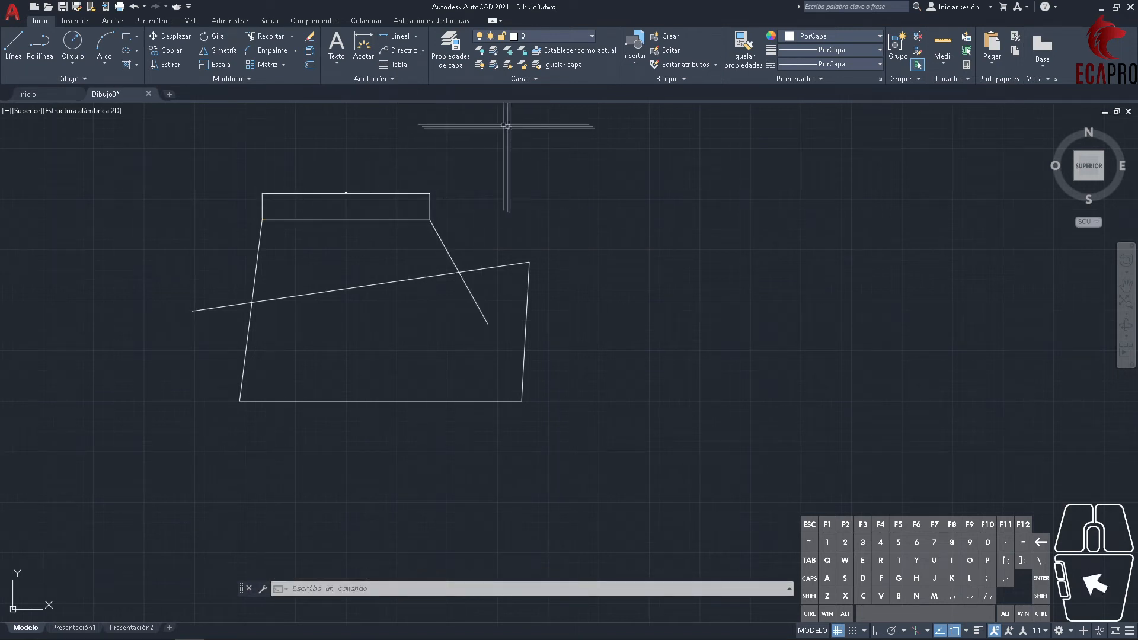
# - Create four new layers, rename Capa3 as muro, Capa1 as ventanas and Capa4 as piso, and make piso the current layer
pyautogui.click(450, 60)
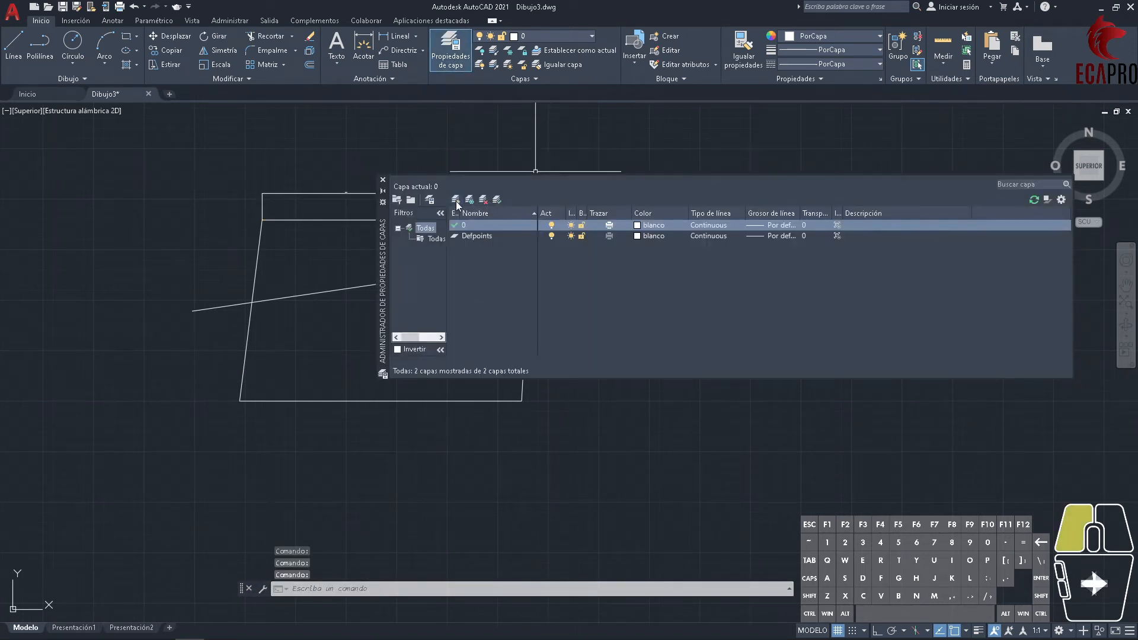
pyautogui.click(456, 201)
pyautogui.doubleClick(486, 245)
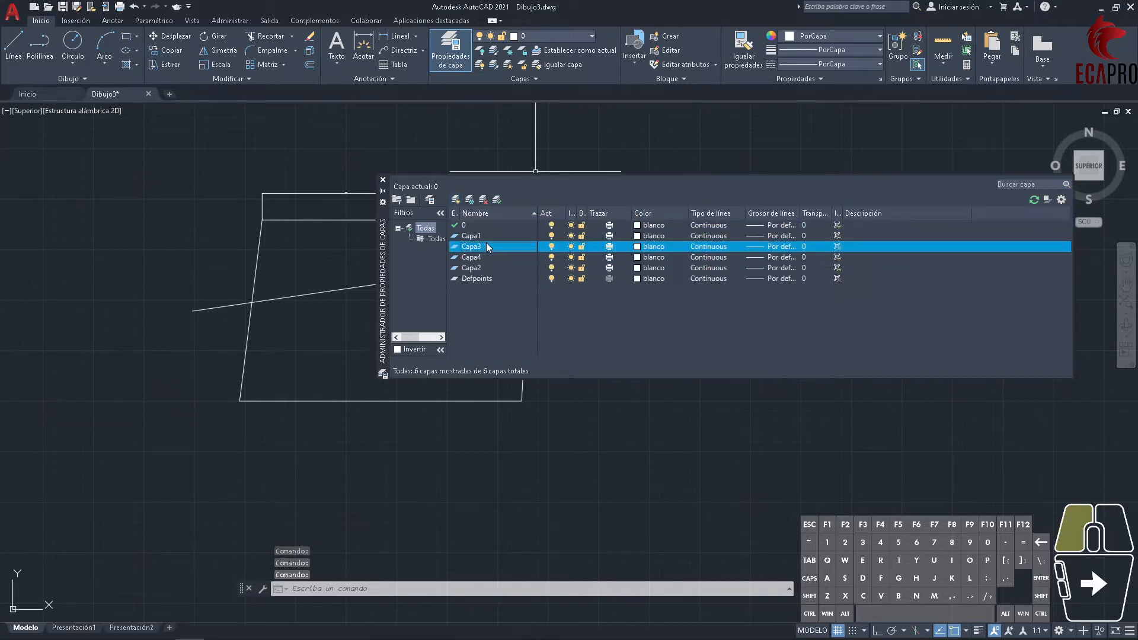
pyautogui.write('muro')
pyautogui.doubleClick(485, 236)
pyautogui.write('ventanas')
pyautogui.doubleClick(468, 257)
pyautogui.write('ipiso')
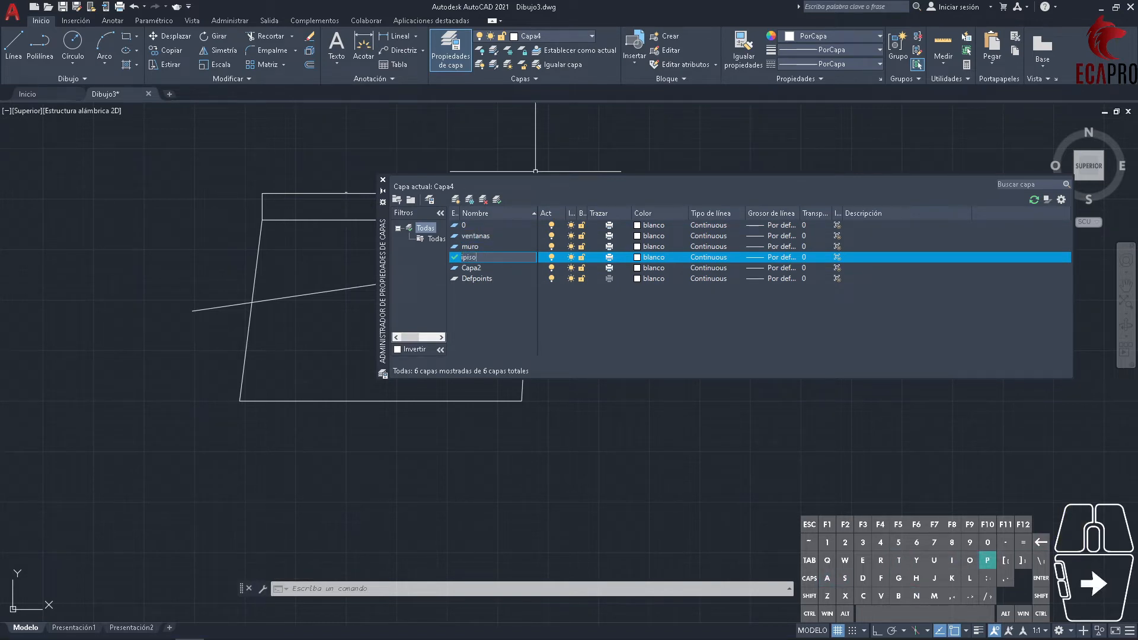
pyautogui.press('Return')
# - Set layer 0 to red color 10 with a 0.35 mm lineweight and turn on lineweight display in the drawing
pyautogui.click(652, 225)
pyautogui.click(476, 351)
pyautogui.click(554, 419)
pyautogui.click(771, 225)
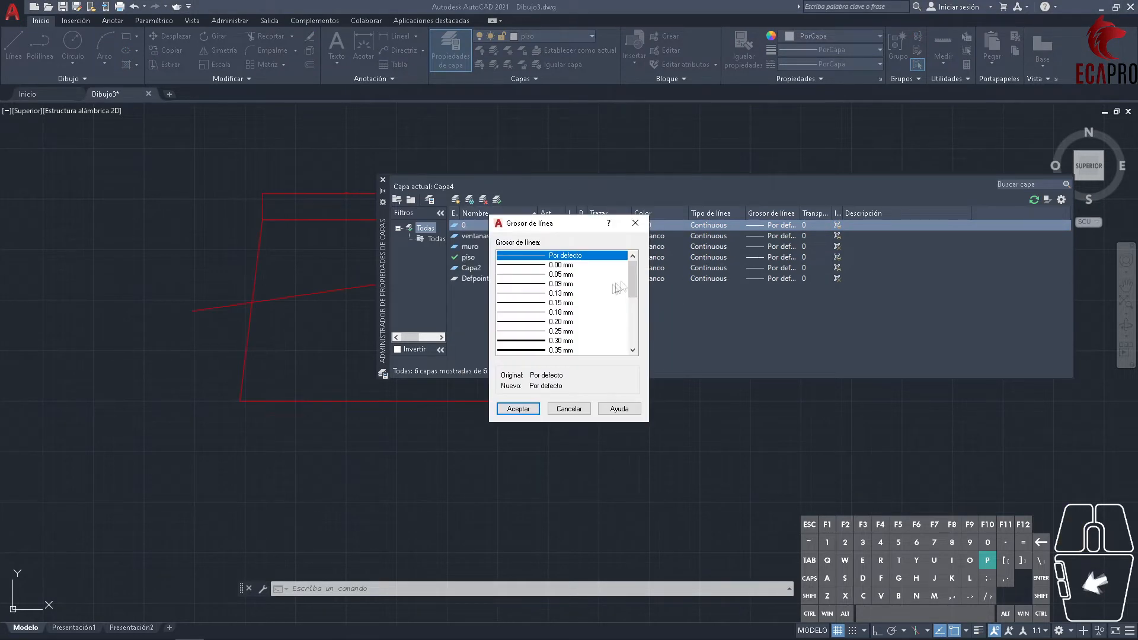
pyautogui.click(570, 350)
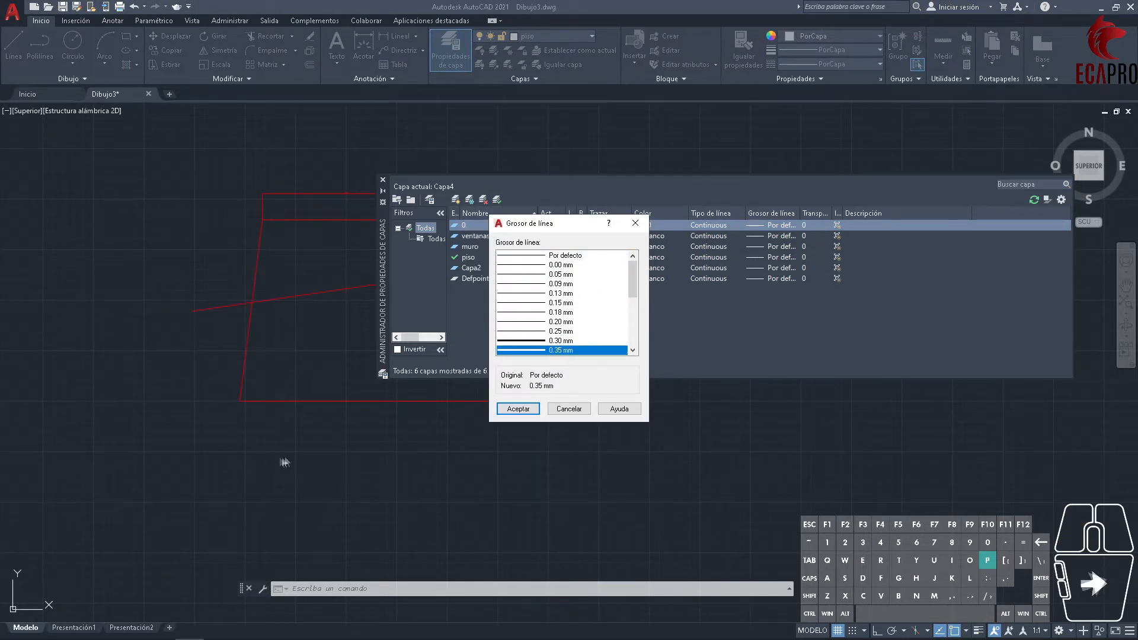
pyautogui.click(514, 409)
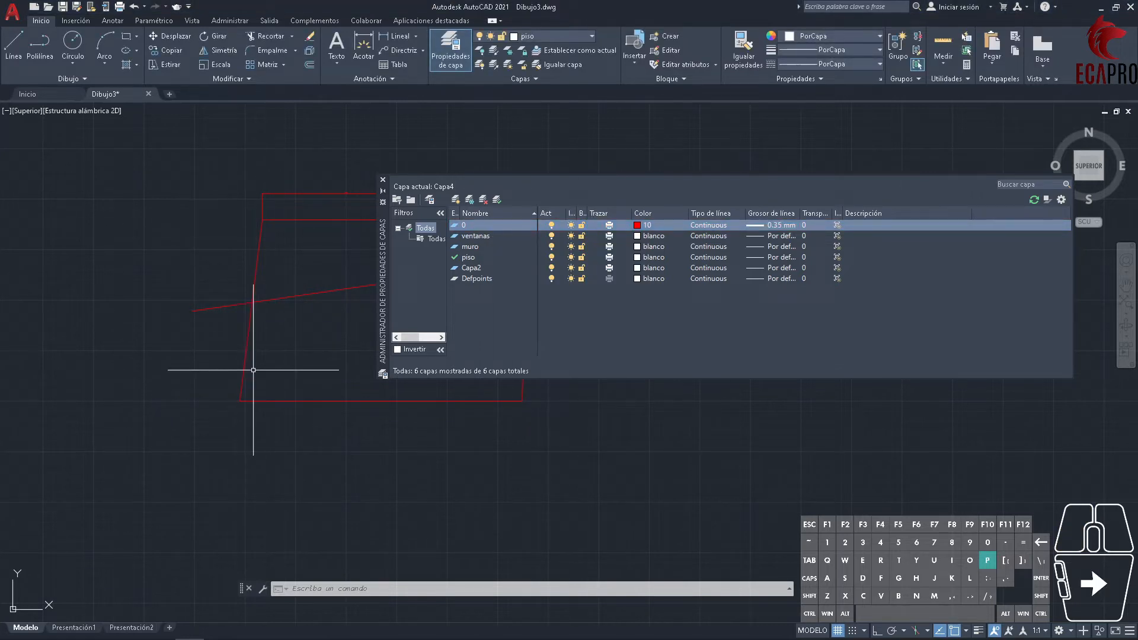
pyautogui.click(978, 631)
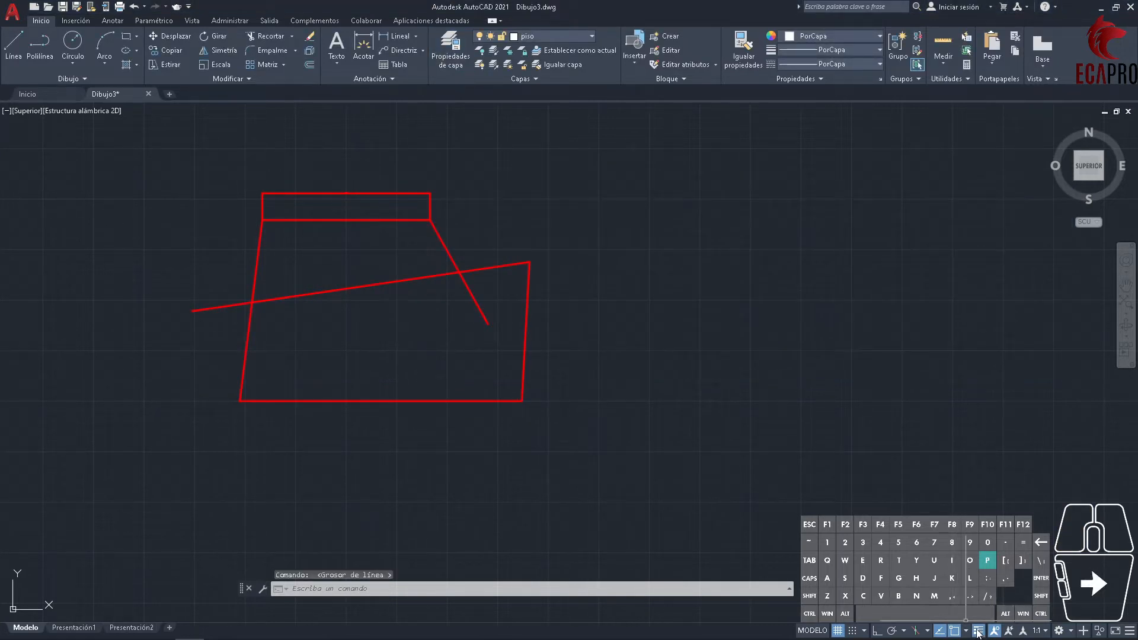
# - Move the upper horizontal line to layer muro, and move the slanted line from its right end off layer 0
pyautogui.scroll(6, 381, 326)
pyautogui.scroll(-6, 554, 355)
pyautogui.click(489, 310)
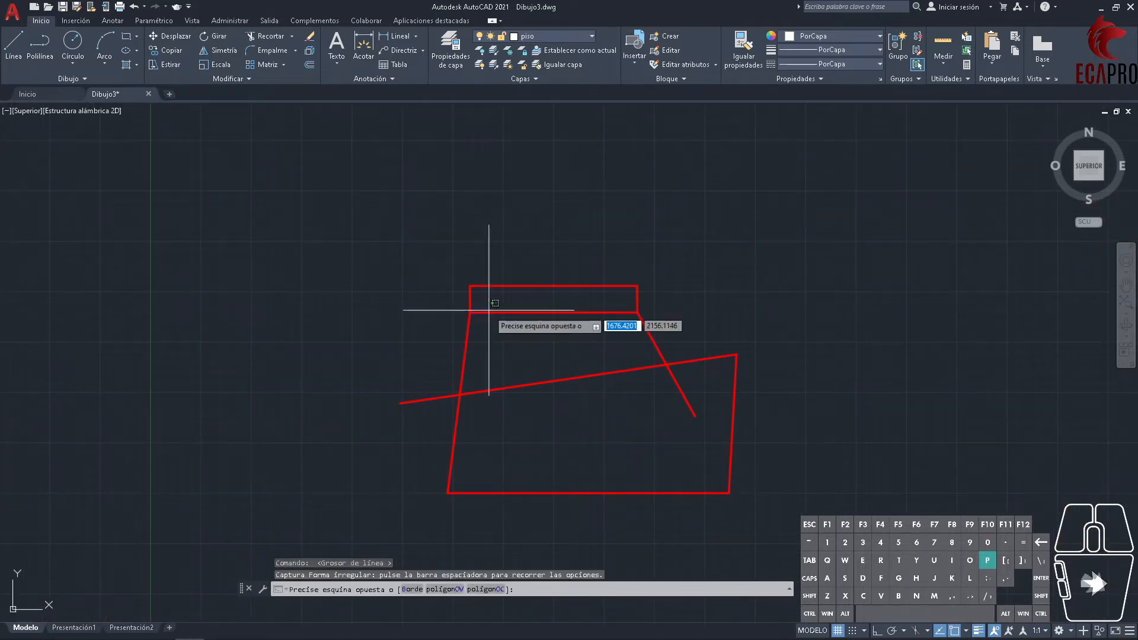
pyautogui.click(505, 317)
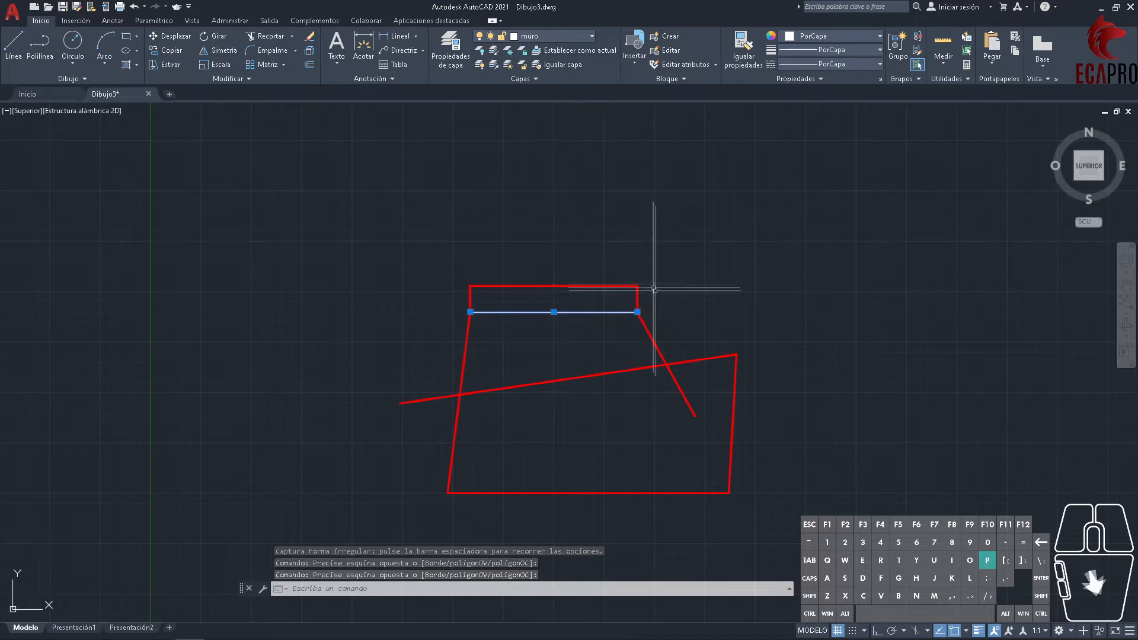
pyautogui.press('Escape')
pyautogui.press('Escape')
pyautogui.click(666, 328)
pyautogui.click(647, 342)
pyautogui.click(562, 36)
pyautogui.click(556, 111)
pyautogui.press('Escape')
pyautogui.press('Escape')
pyautogui.press('Escape')
# - Assign the long bottom line and the right side line of the outline to layer ventanas
pyautogui.click(756, 425)
pyautogui.click(681, 450)
pyautogui.click(541, 38)
pyautogui.click(531, 107)
pyautogui.press('Escape')
# - Set the color of layer ventanas to cyan (cian) and close the layer properties manager
pyautogui.scroll(4, 723, 439)
pyautogui.click(461, 53)
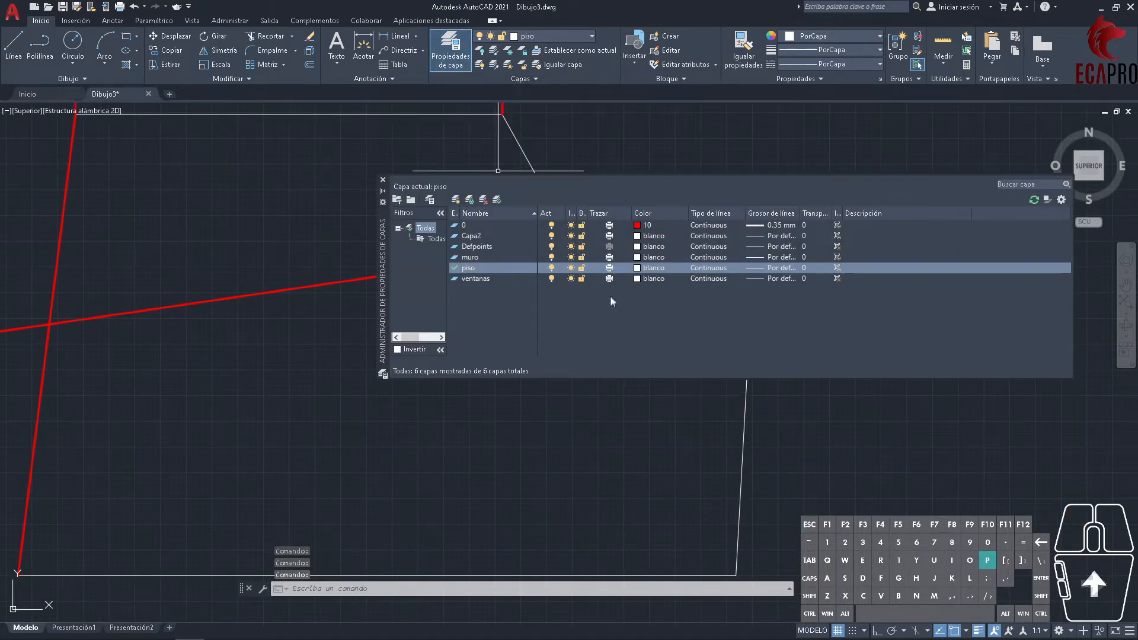
pyautogui.click(649, 279)
pyautogui.click(502, 349)
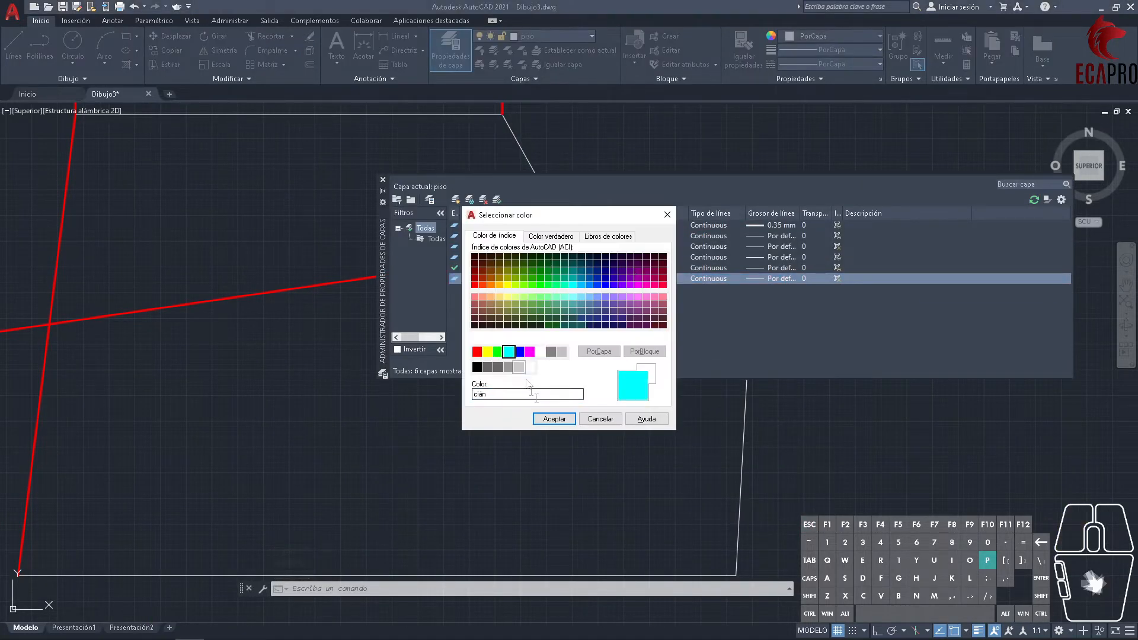
pyautogui.click(551, 418)
pyautogui.click(383, 179)
pyautogui.press('Escape')
pyautogui.press('Escape')
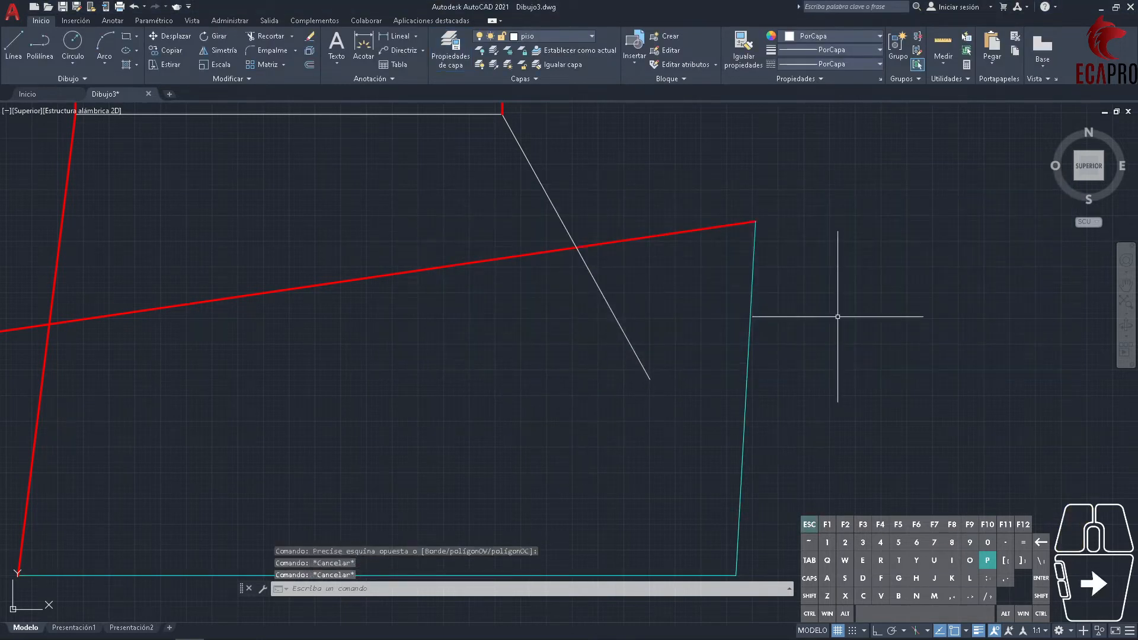
# - Close the practice drawing without saving its changes
pyautogui.scroll(-6, 838, 318)
pyautogui.scroll(5, 833, 321)
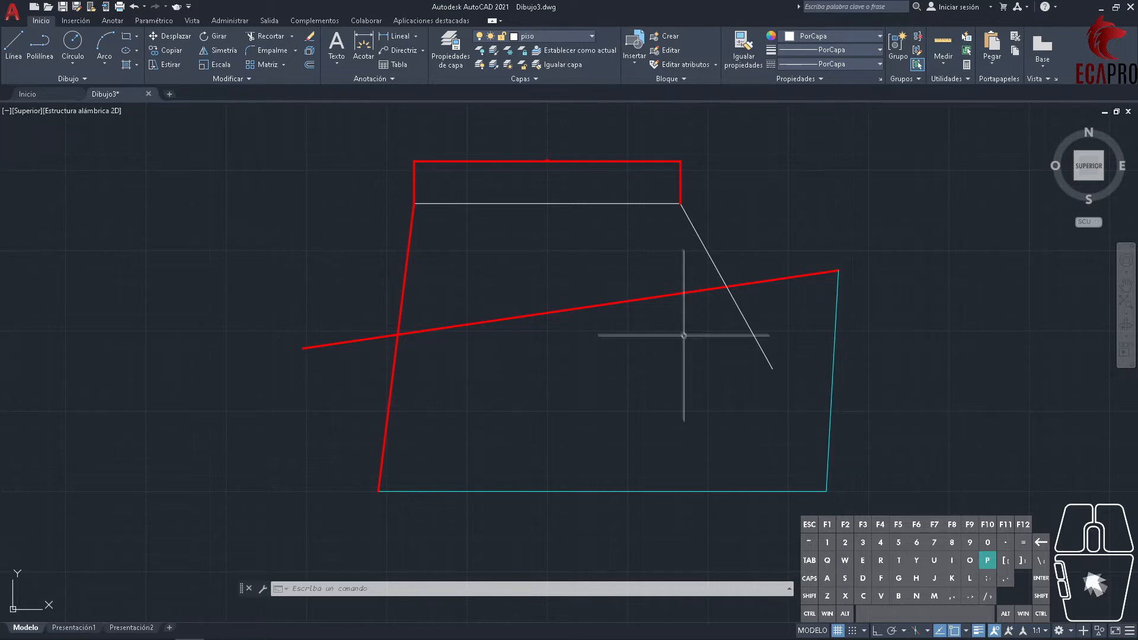
pyautogui.moveTo(677, 323); pyautogui.dragTo(675, 357, button='middle')
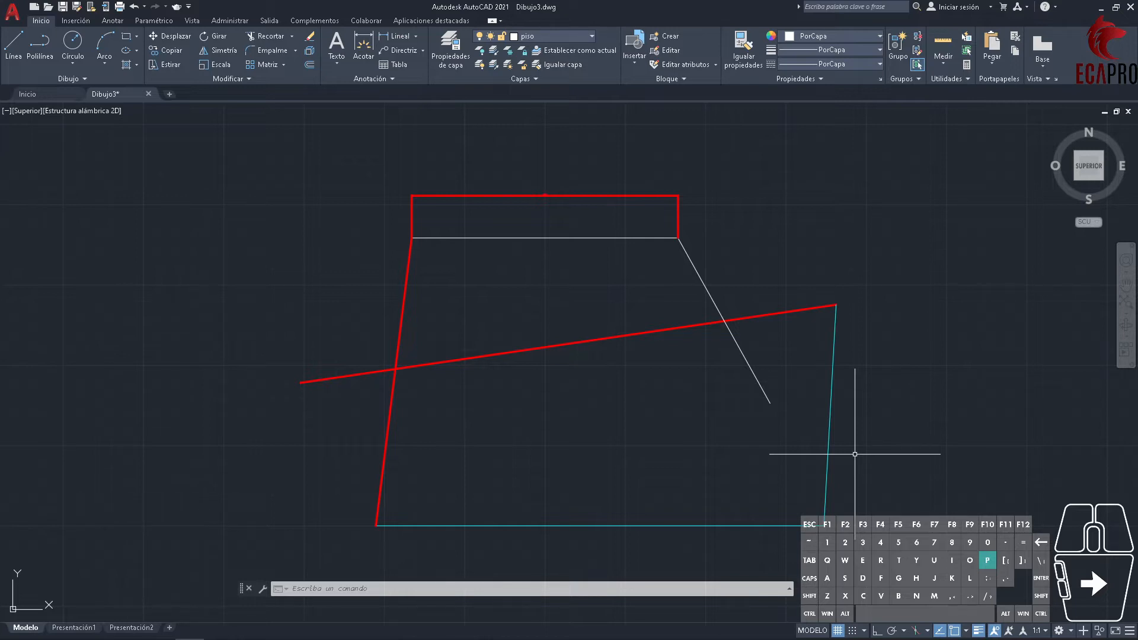
pyautogui.click(148, 94)
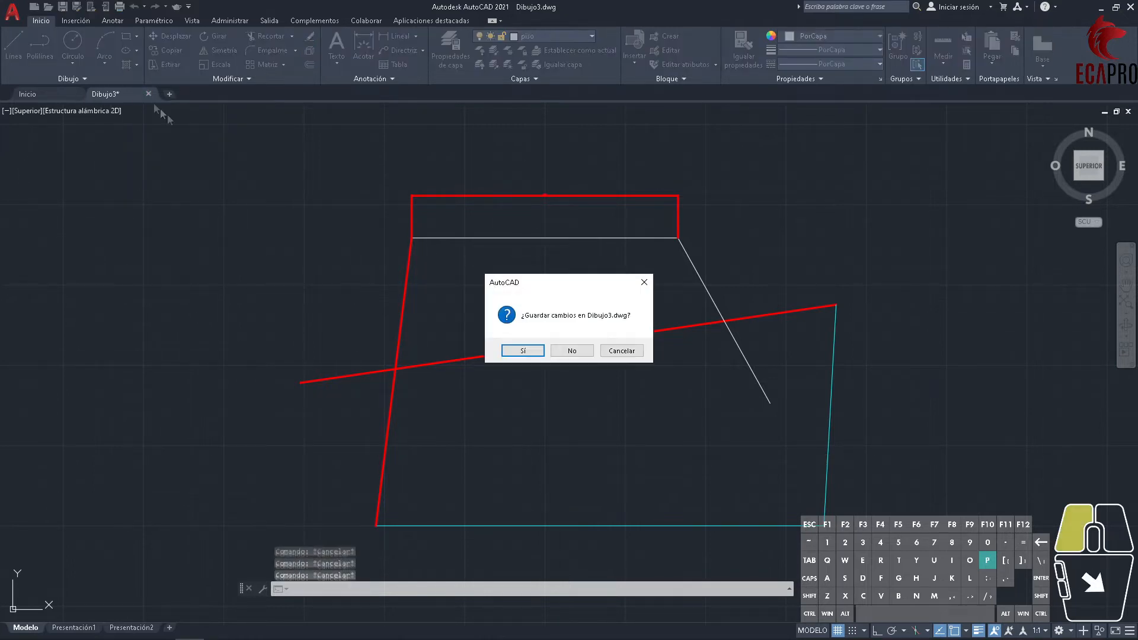
pyautogui.click(572, 350)
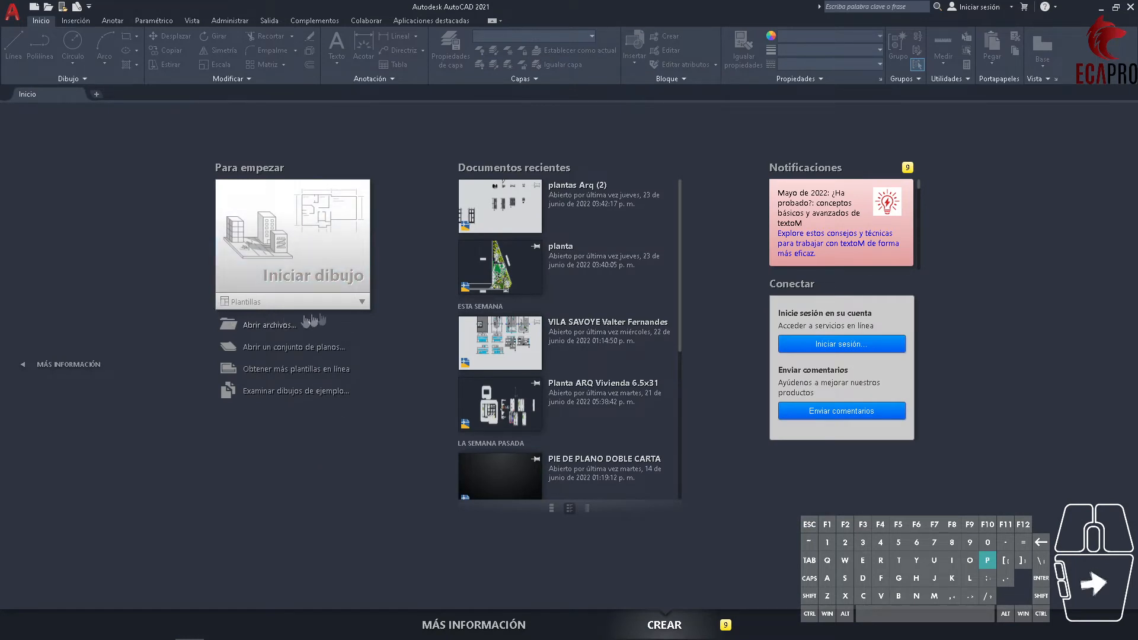
# - Start a new drawing from the acadiso.dwt template
pyautogui.click(362, 303)
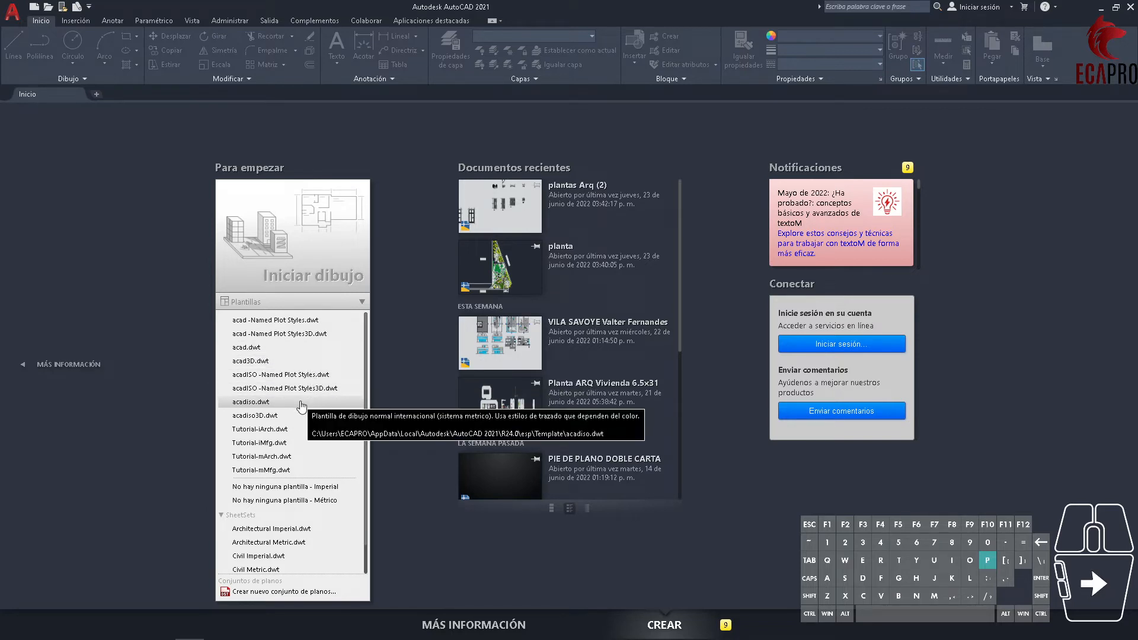
pyautogui.click(270, 407)
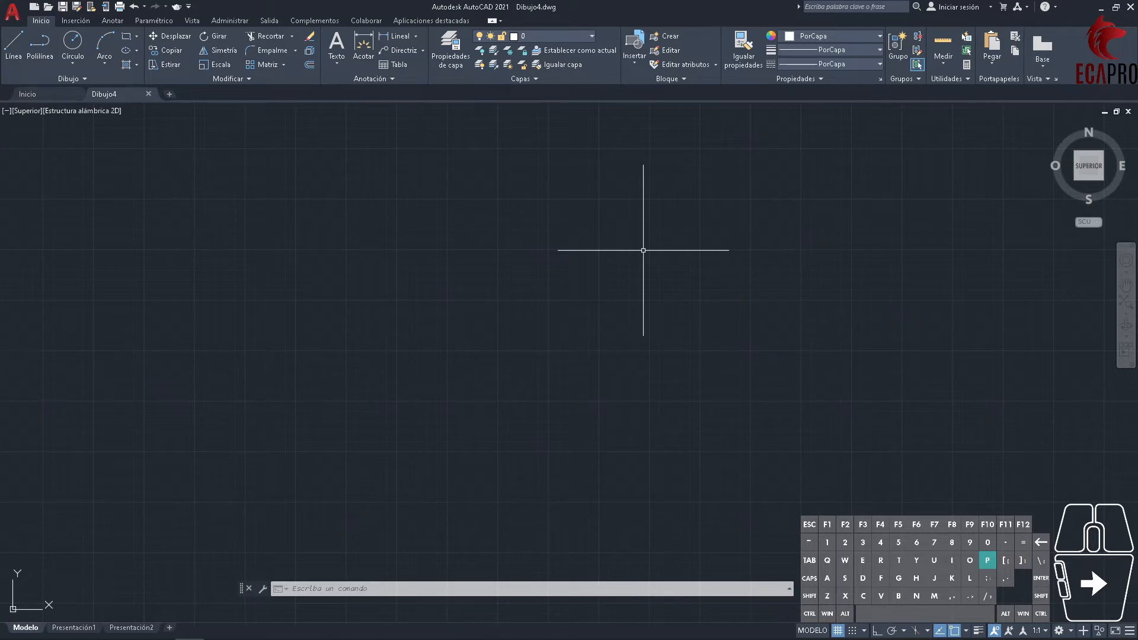
# - Start saving the drawing as a drawing template (DWT) and browse to the ECAPRO folder under Usuarios on Disco local (C:)
pyautogui.click(7, 10)
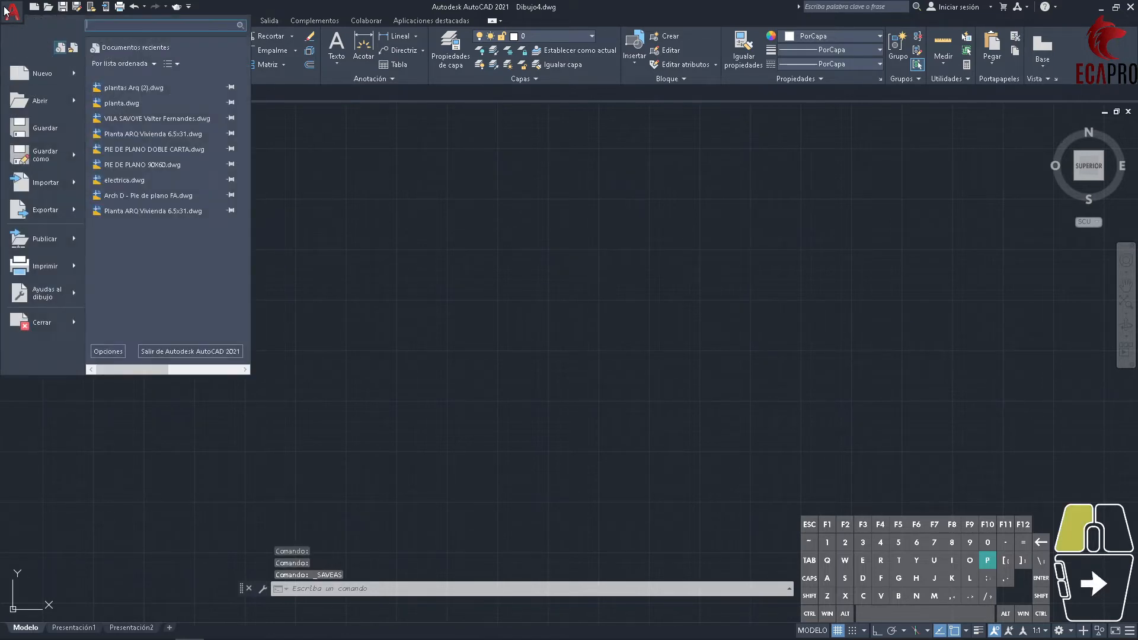
pyautogui.moveTo(46, 160)
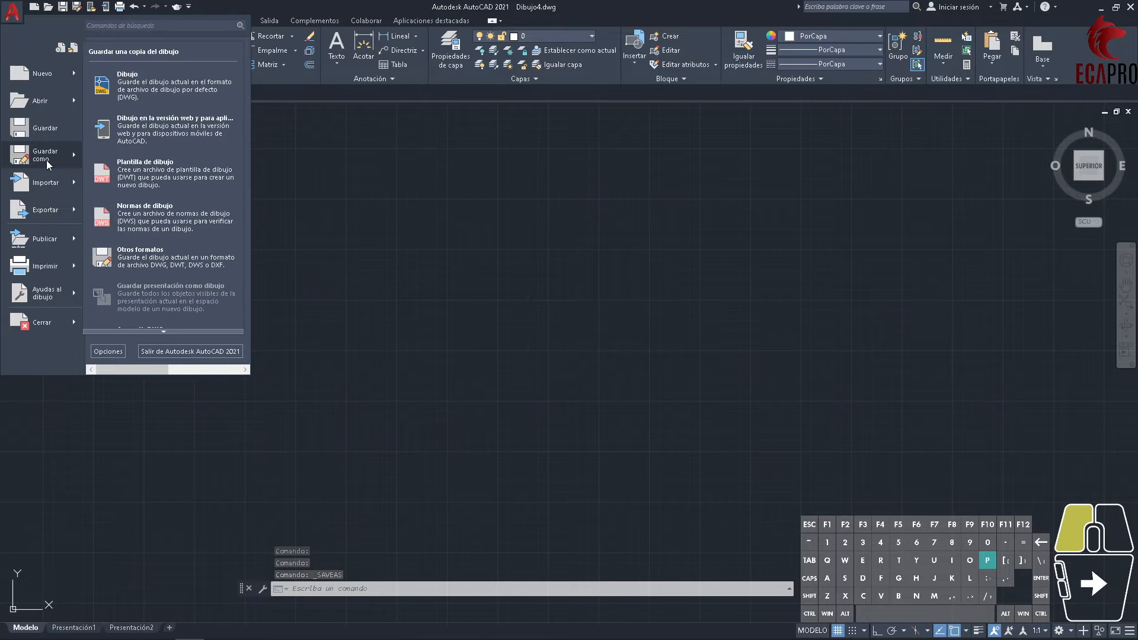
pyautogui.click(173, 178)
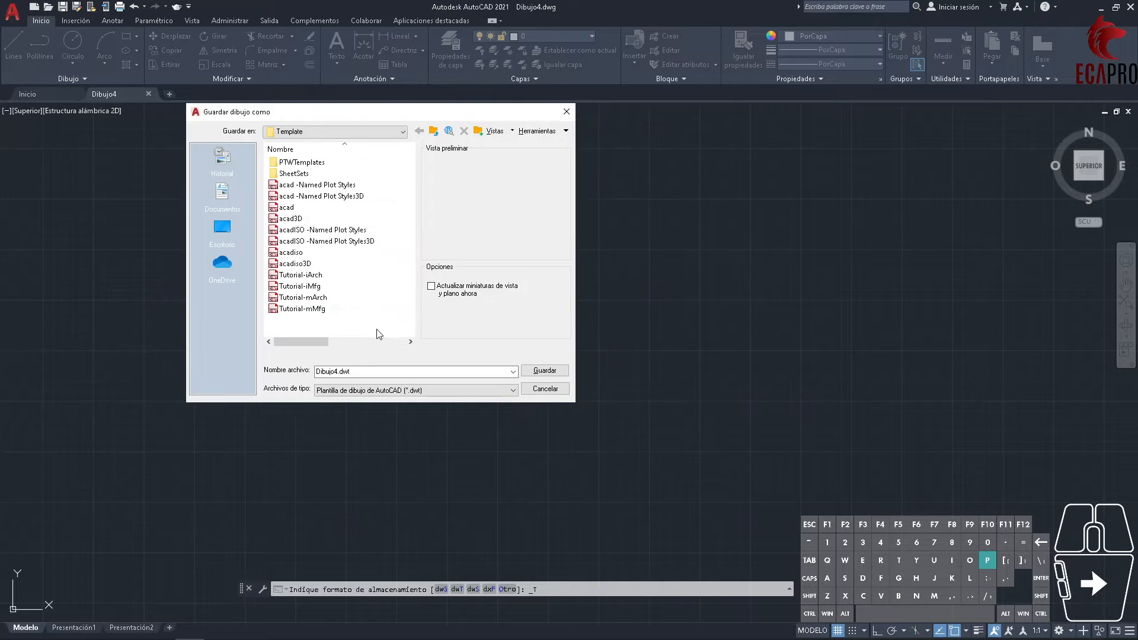
pyautogui.click(222, 227)
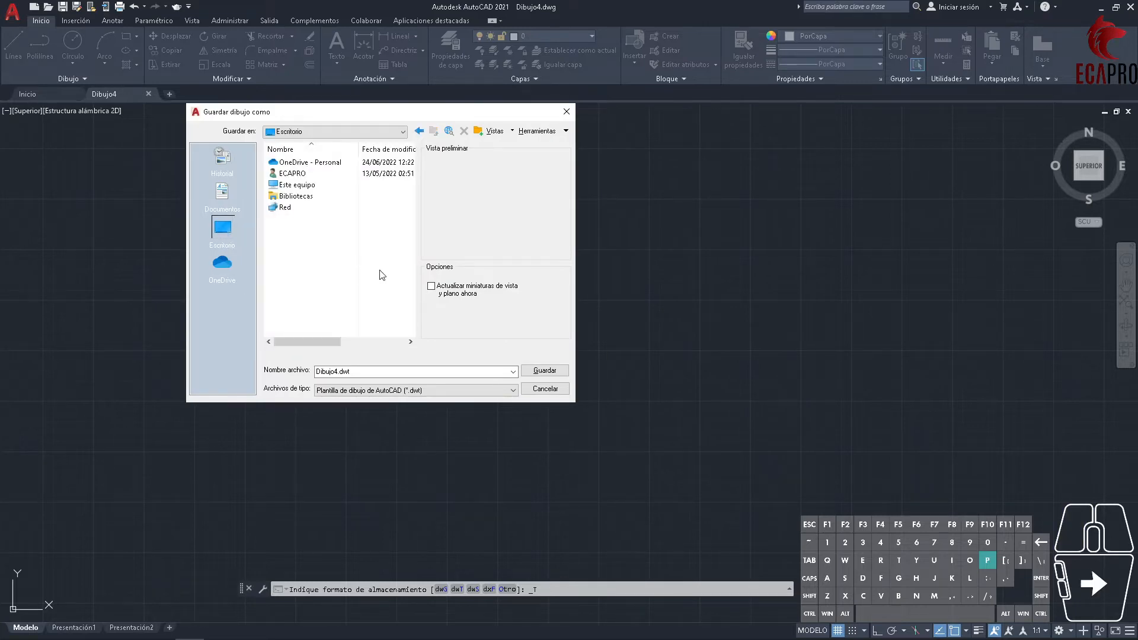
pyautogui.doubleClick(296, 185)
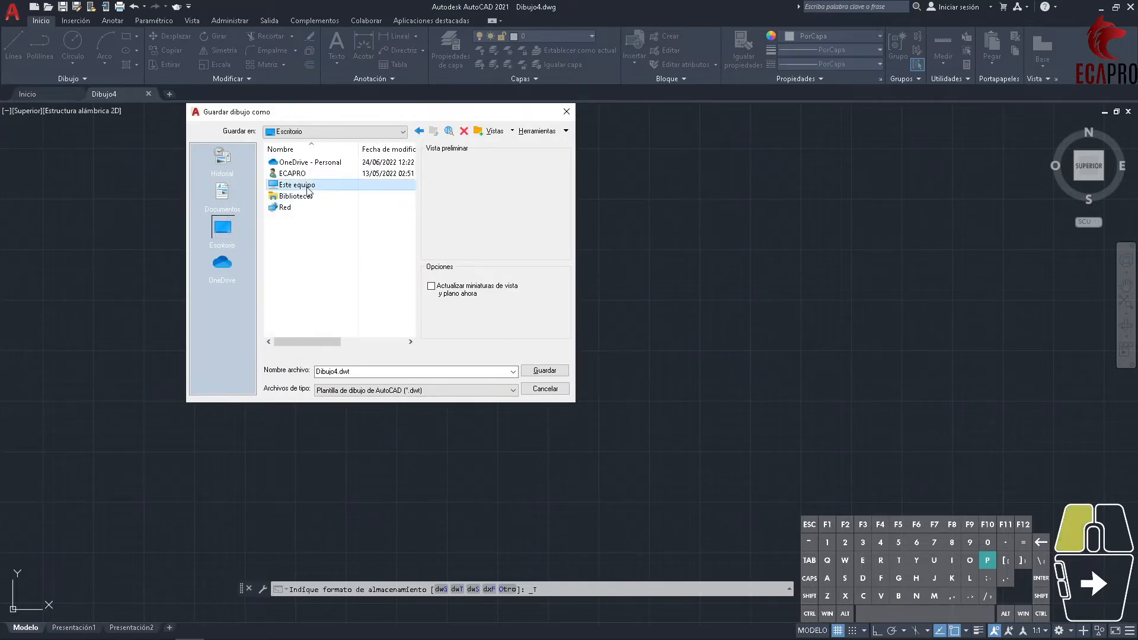
pyautogui.click(325, 272)
pyautogui.doubleClick(325, 273)
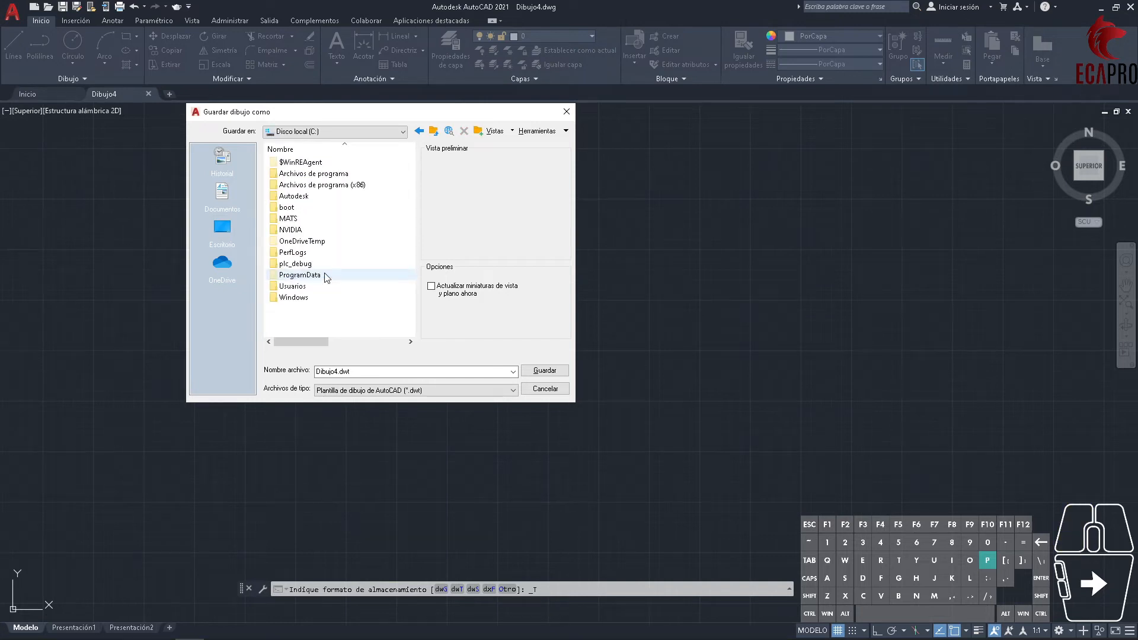
pyautogui.doubleClick(323, 286)
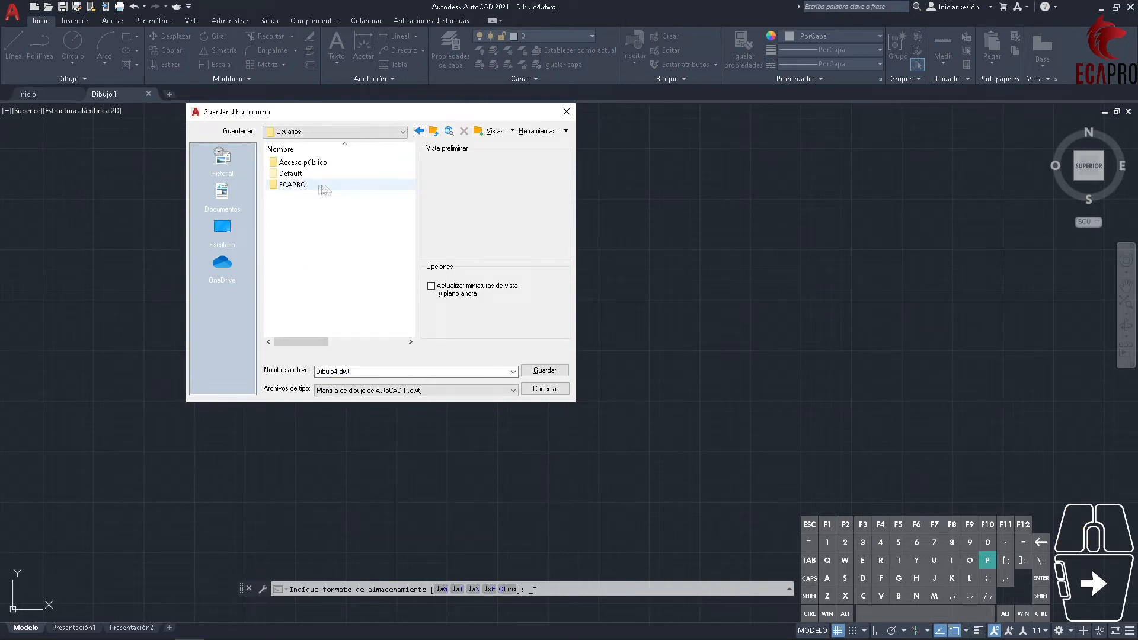
pyautogui.doubleClick(299, 187)
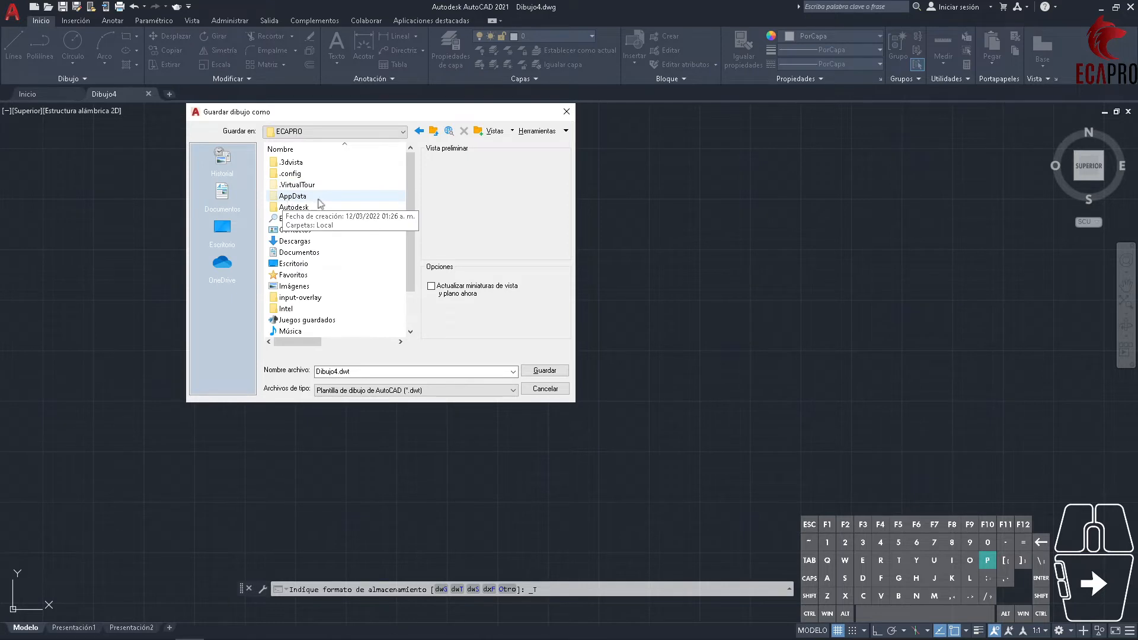
# - Browse through AppData, Local, Autodesk, AutoCAD 2021, R24.0 and esp to the Template folder as the save location
pyautogui.doubleClick(305, 198)
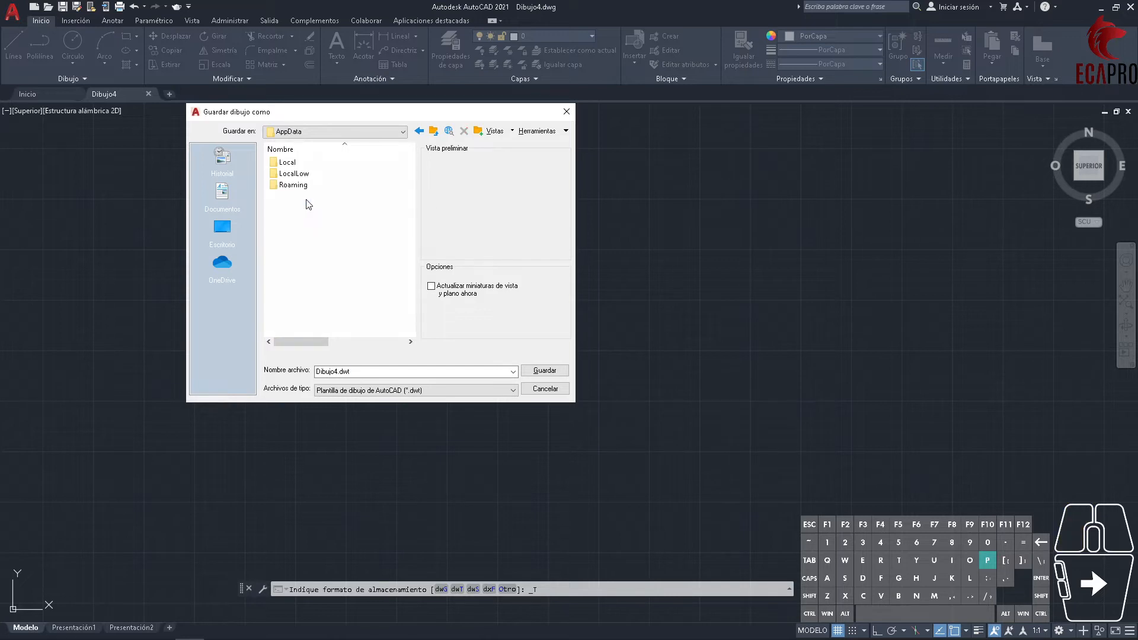
pyautogui.doubleClick(296, 163)
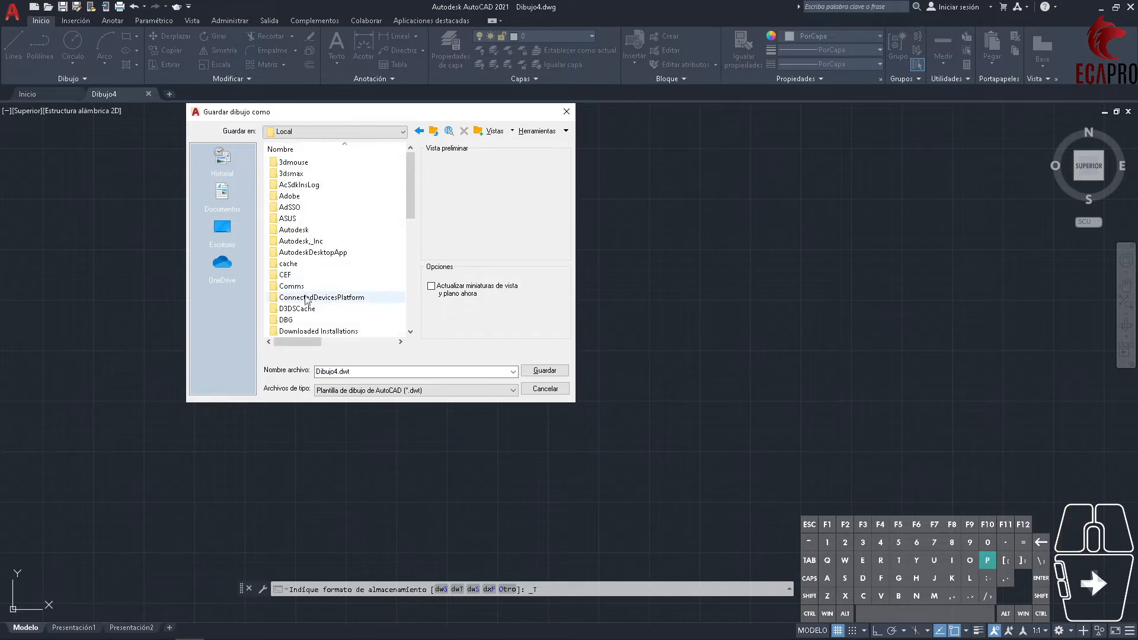
pyautogui.doubleClick(297, 230)
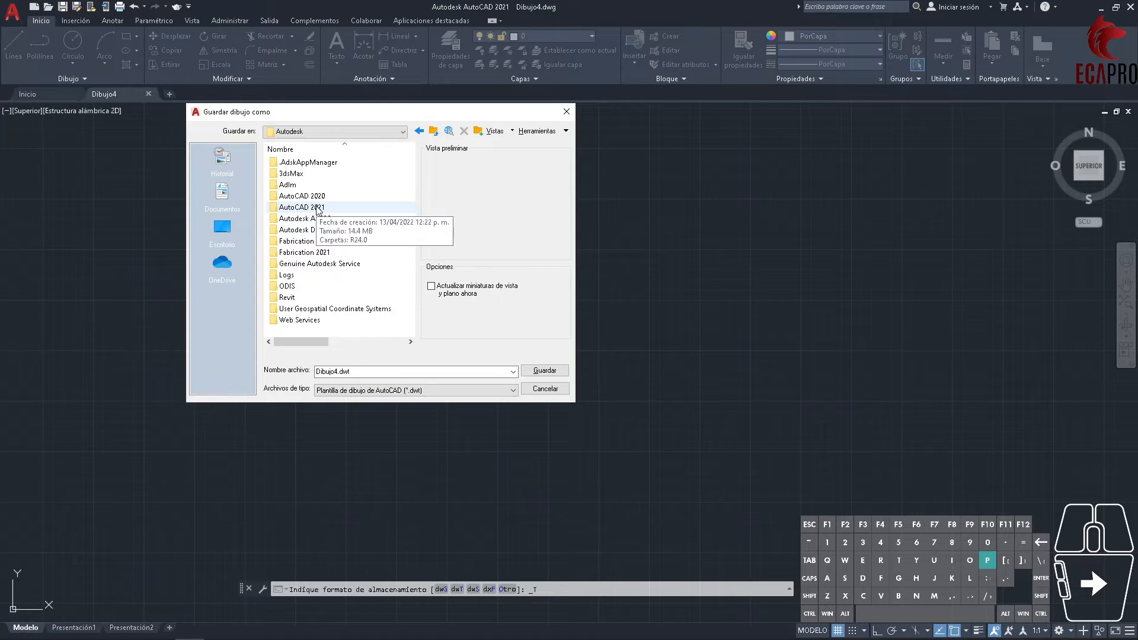
pyautogui.doubleClick(318, 209)
pyautogui.doubleClick(287, 162)
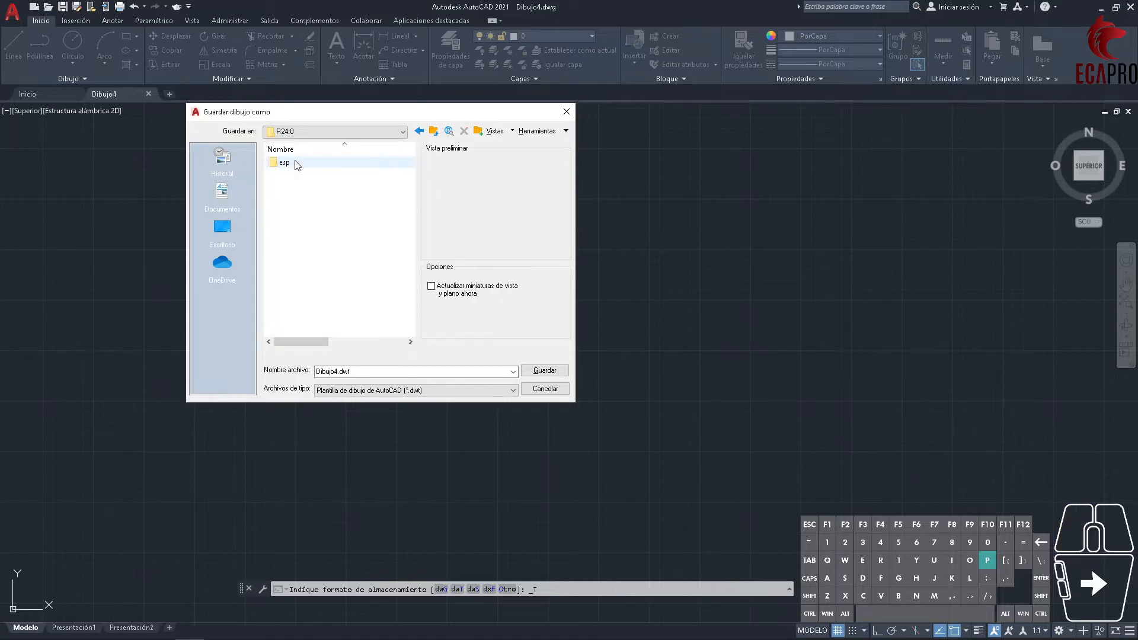
pyautogui.doubleClick(287, 161)
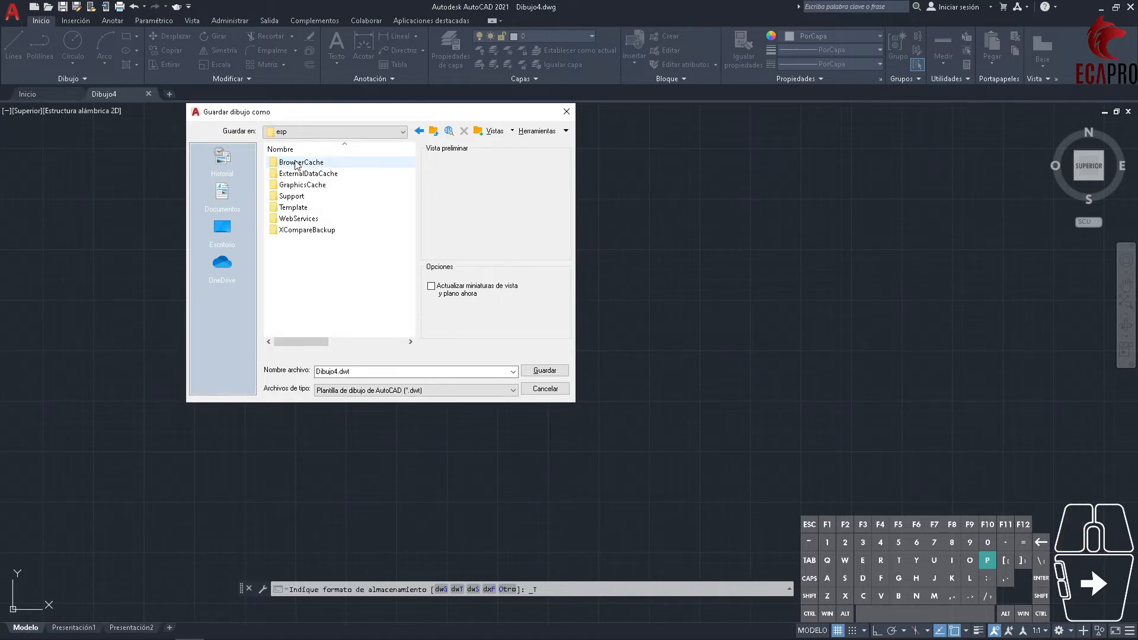
pyautogui.doubleClick(291, 207)
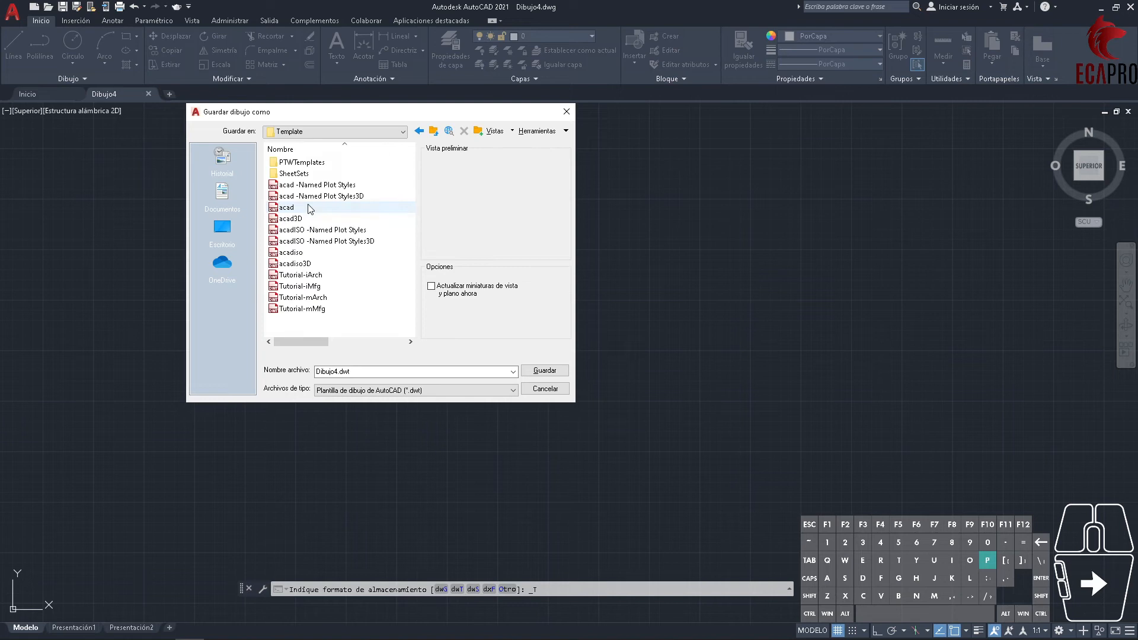
# - Save the template as Base ARQ.dwt, accepting the template options with metric measurement
pyautogui.doubleClick(375, 372)
pyautogui.write('Base ARQ.dwt')
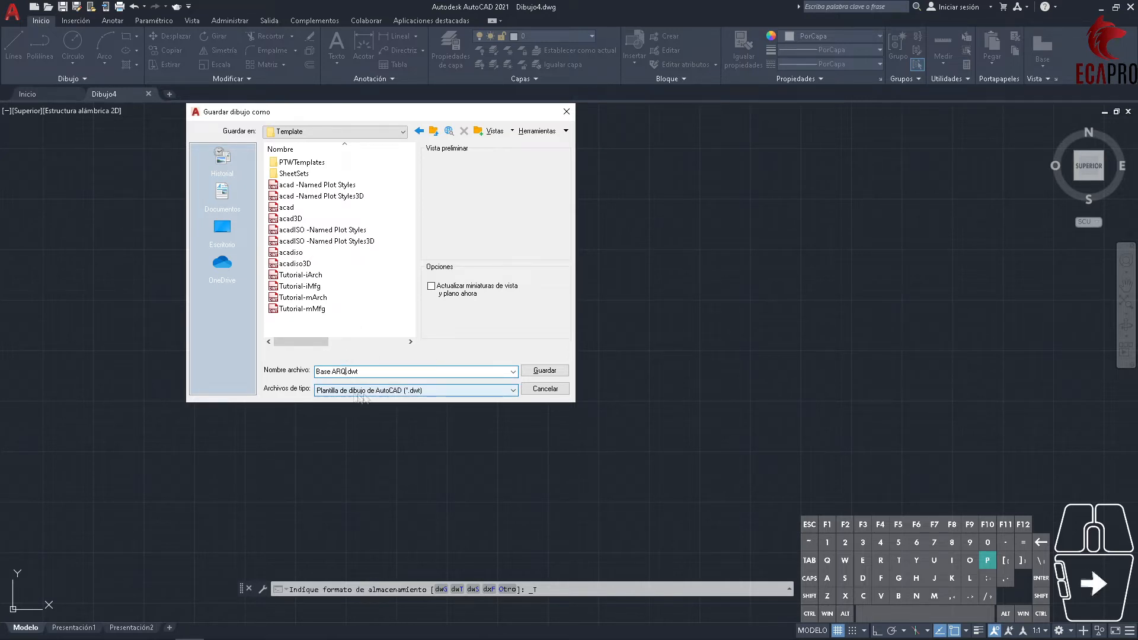
pyautogui.click(525, 373)
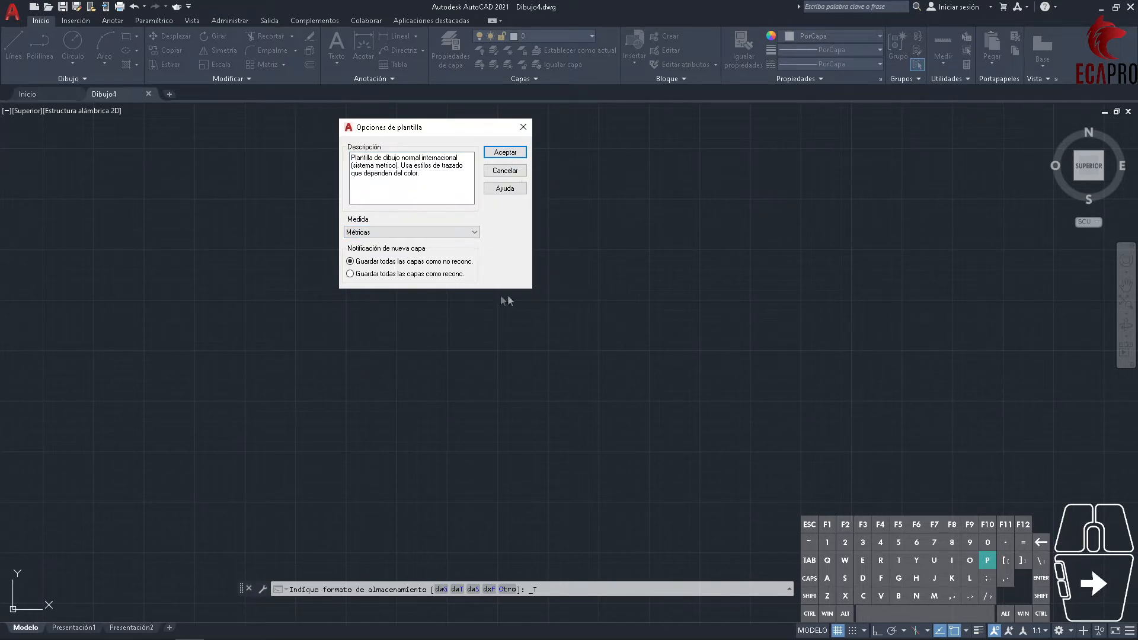
pyautogui.click(506, 152)
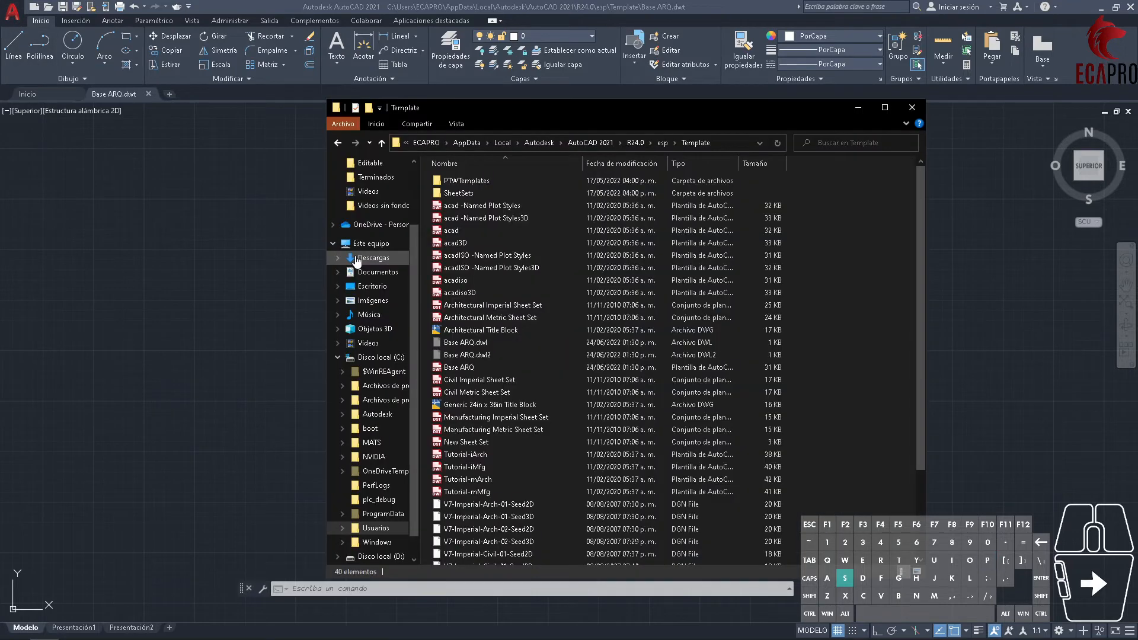
# - In File Explorer, open the Videos folder and set the folder options to show hidden files, folders and drives
pyautogui.scroll(2, 382, 333)
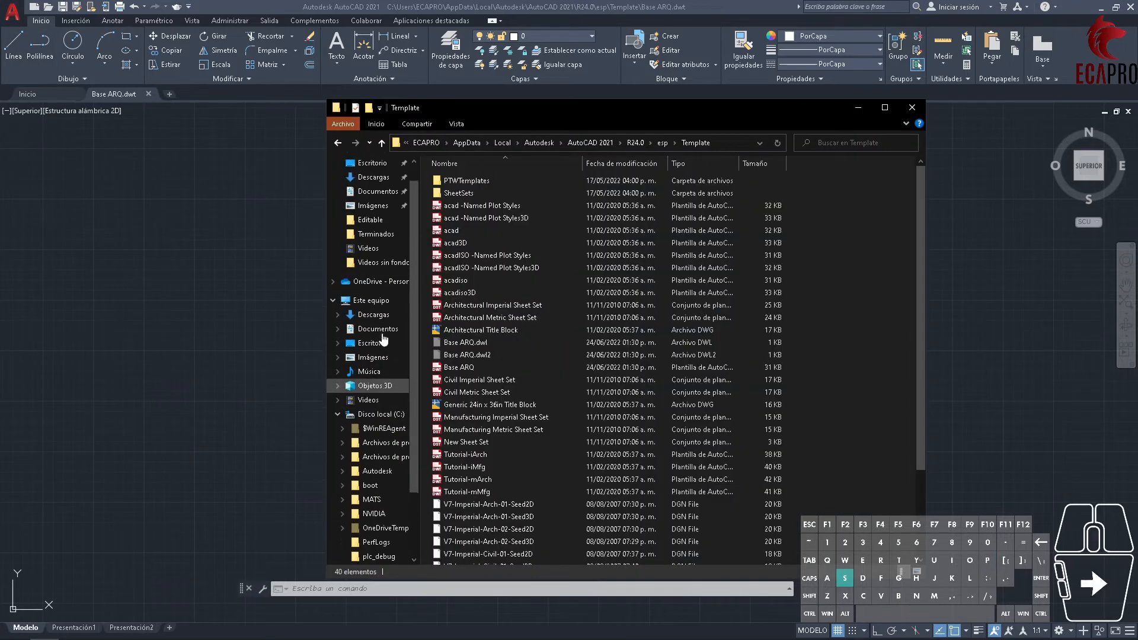
pyautogui.scroll(2, 382, 334)
pyautogui.click(373, 200)
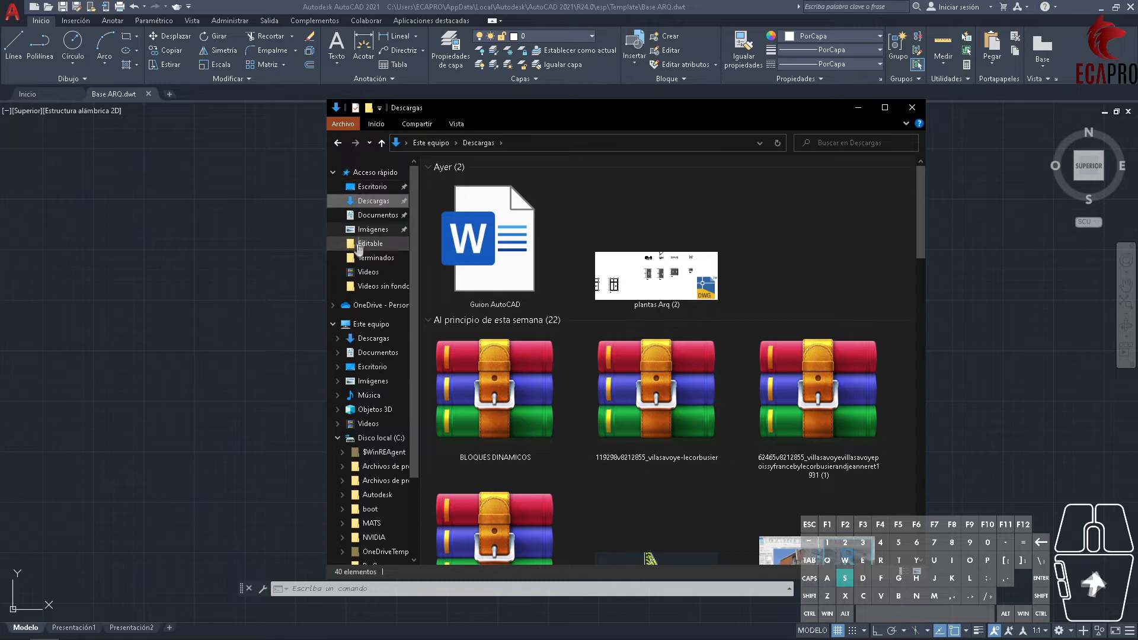
pyautogui.click(368, 271)
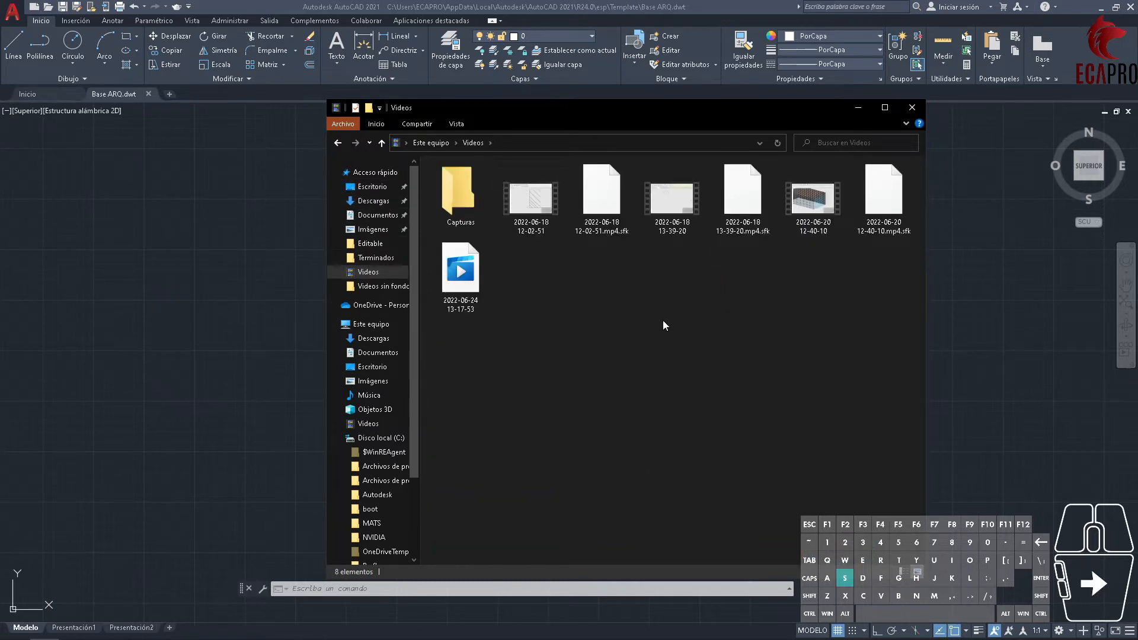
pyautogui.click(456, 124)
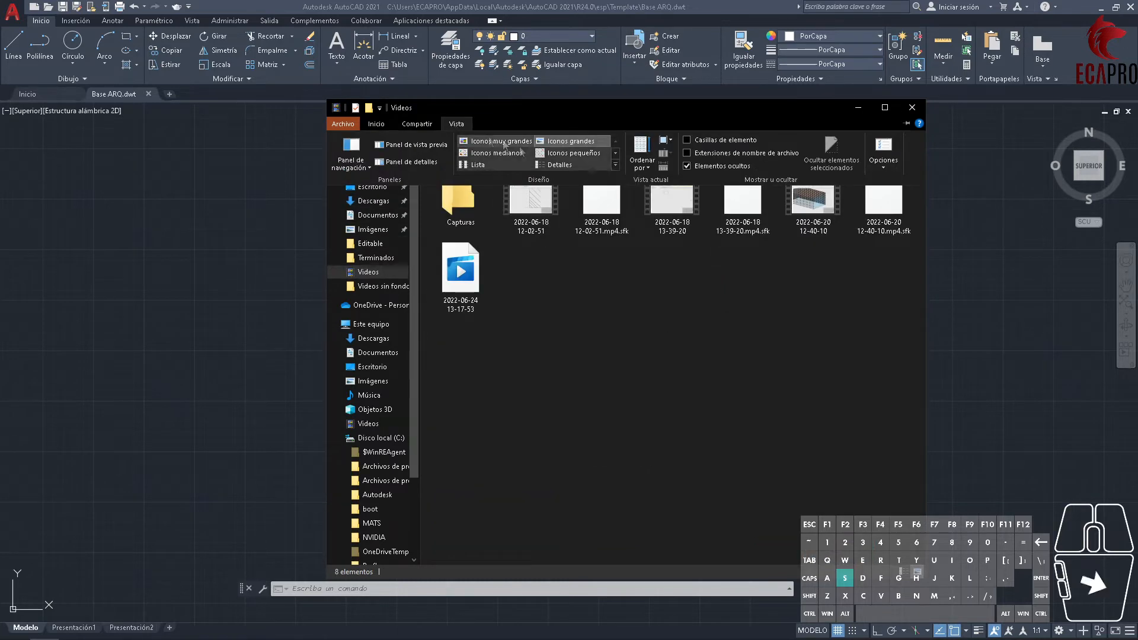
pyautogui.click(883, 165)
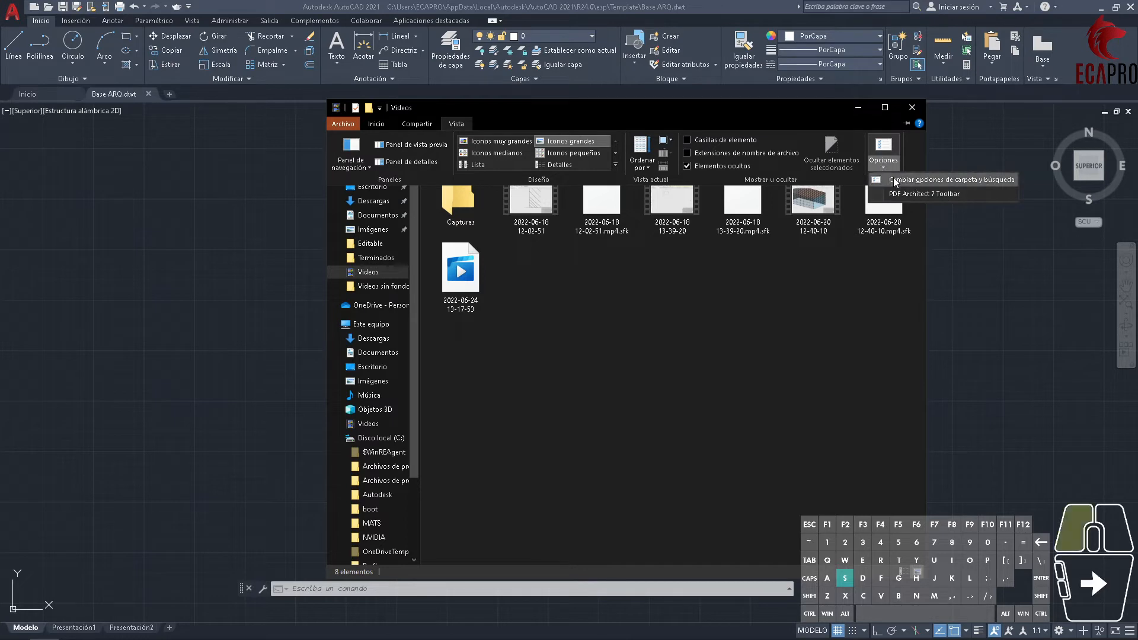
pyautogui.click(897, 180)
pyautogui.click(385, 195)
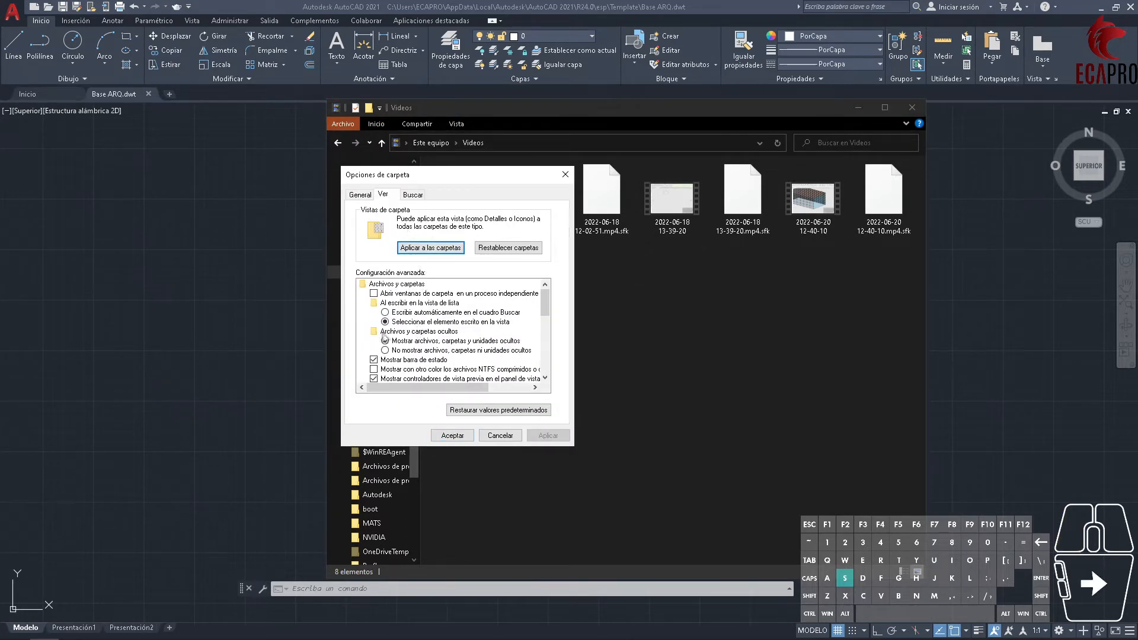
pyautogui.scroll(-1, 436, 340)
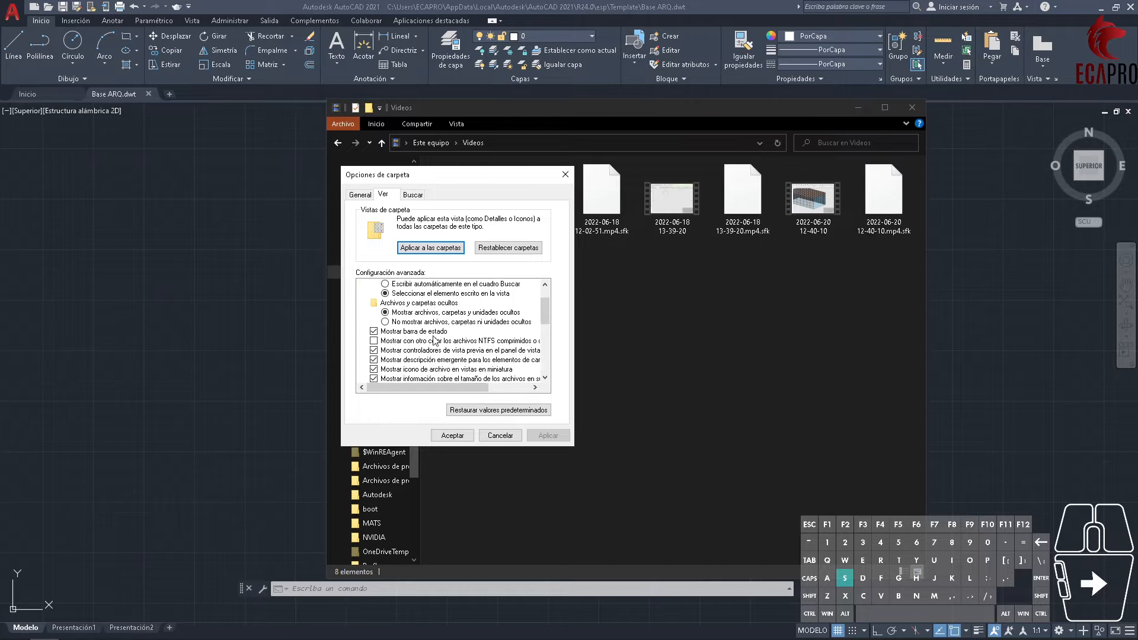
pyautogui.click(387, 311)
pyautogui.click(460, 437)
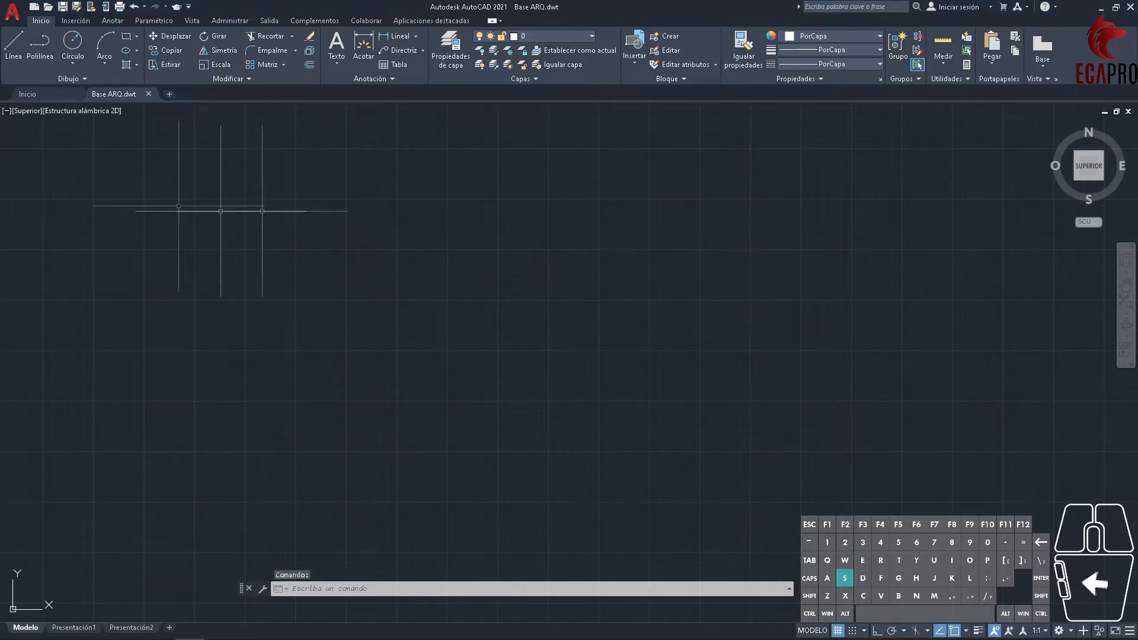
# - Start a new drawing from the Base ARQ.dwt template and close that drawing
pyautogui.click(40, 94)
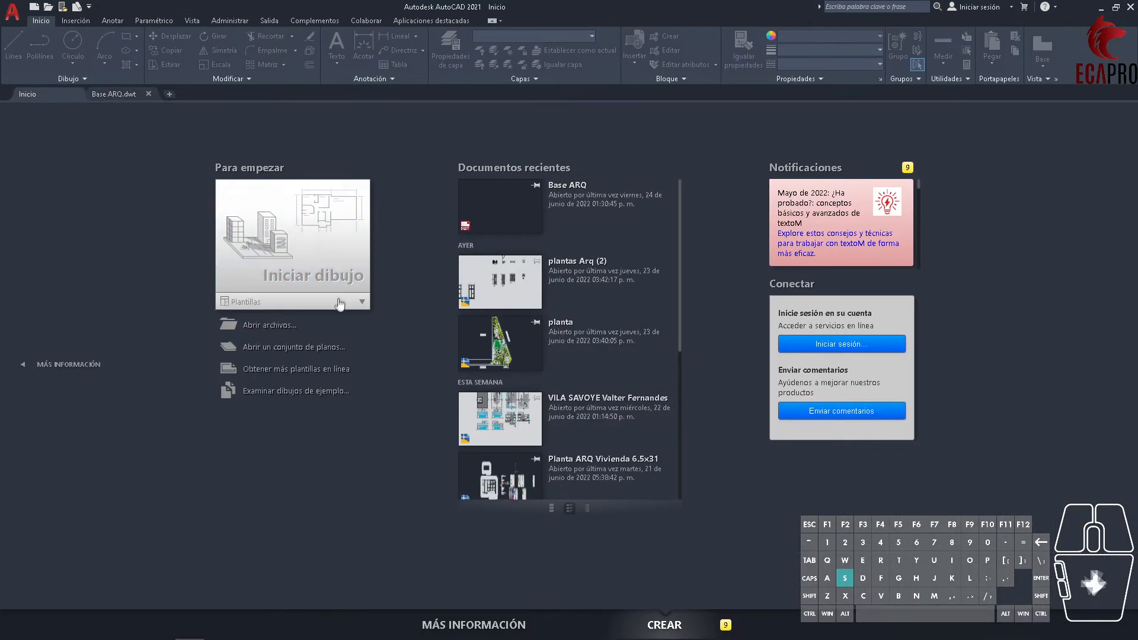
pyautogui.click(308, 303)
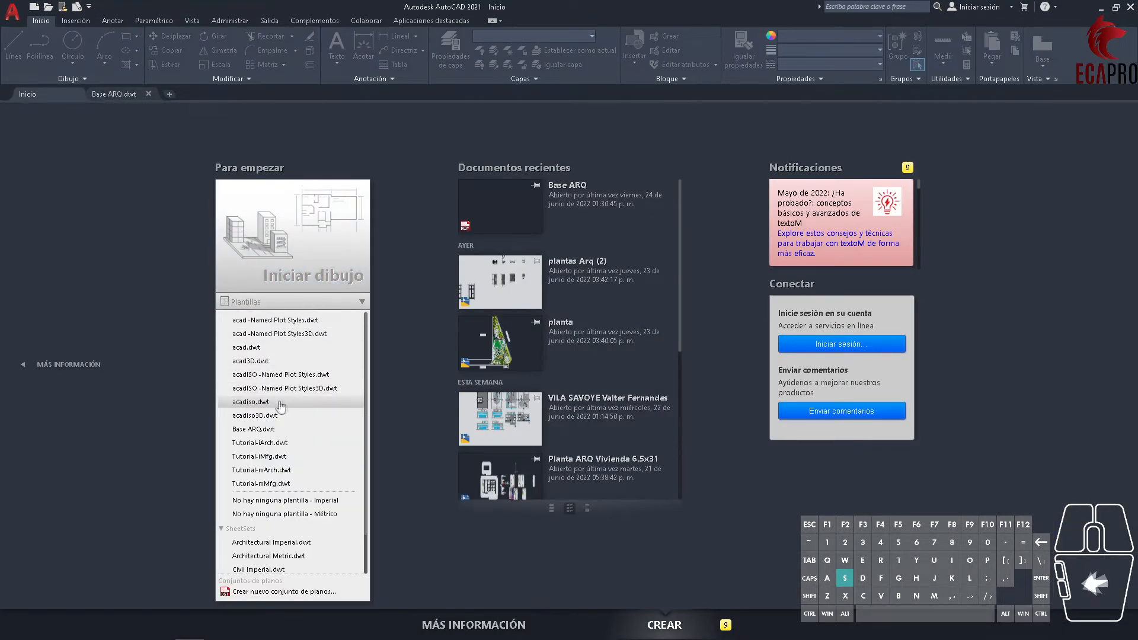
pyautogui.click(250, 429)
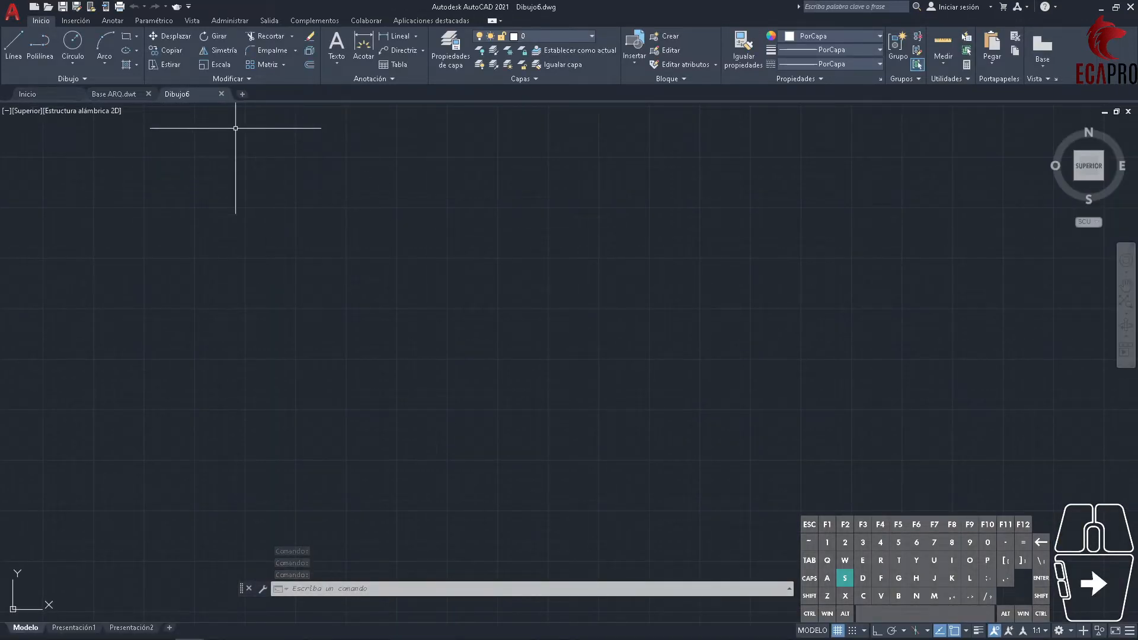
pyautogui.click(221, 94)
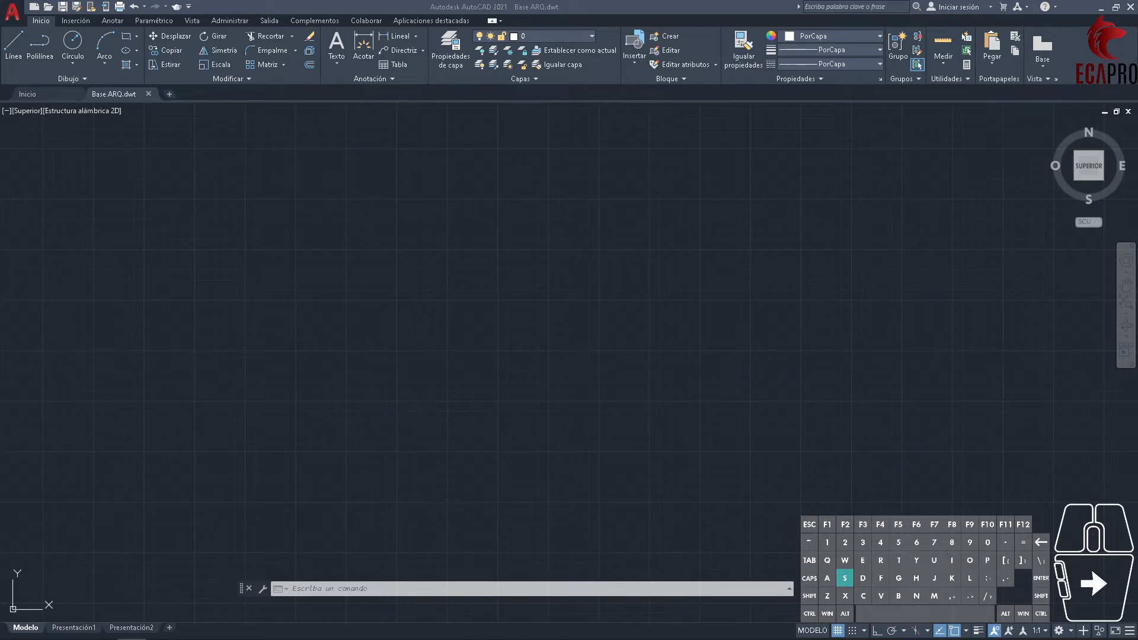
# - Review the application's save, import, export, publish and print commands, and open the program options
pyautogui.click(7, 17)
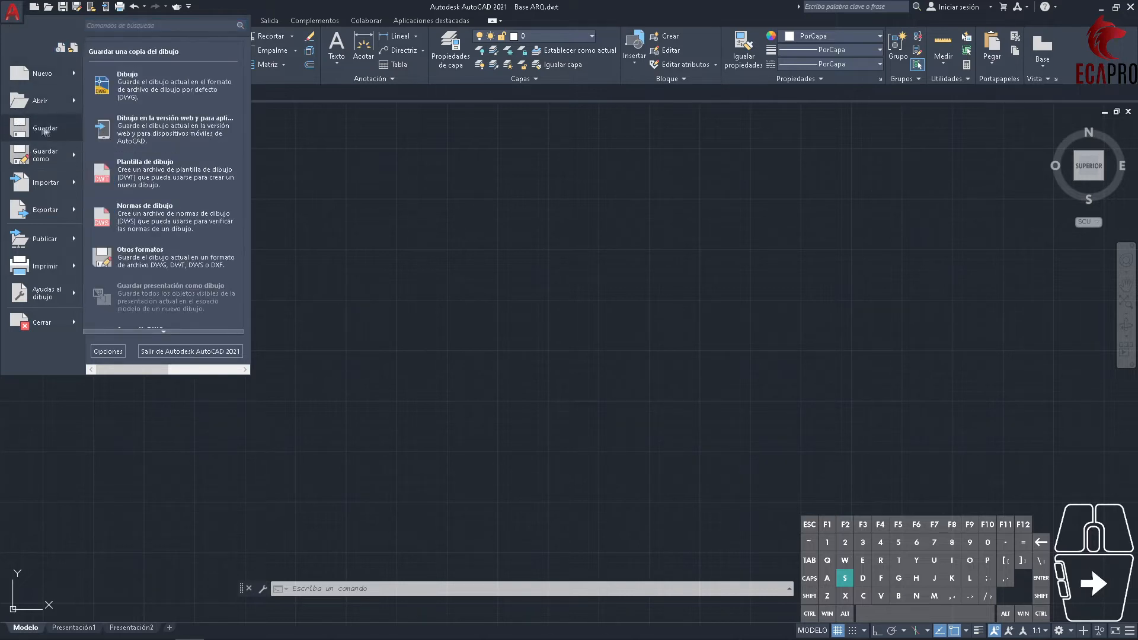
pyautogui.moveTo(40, 182)
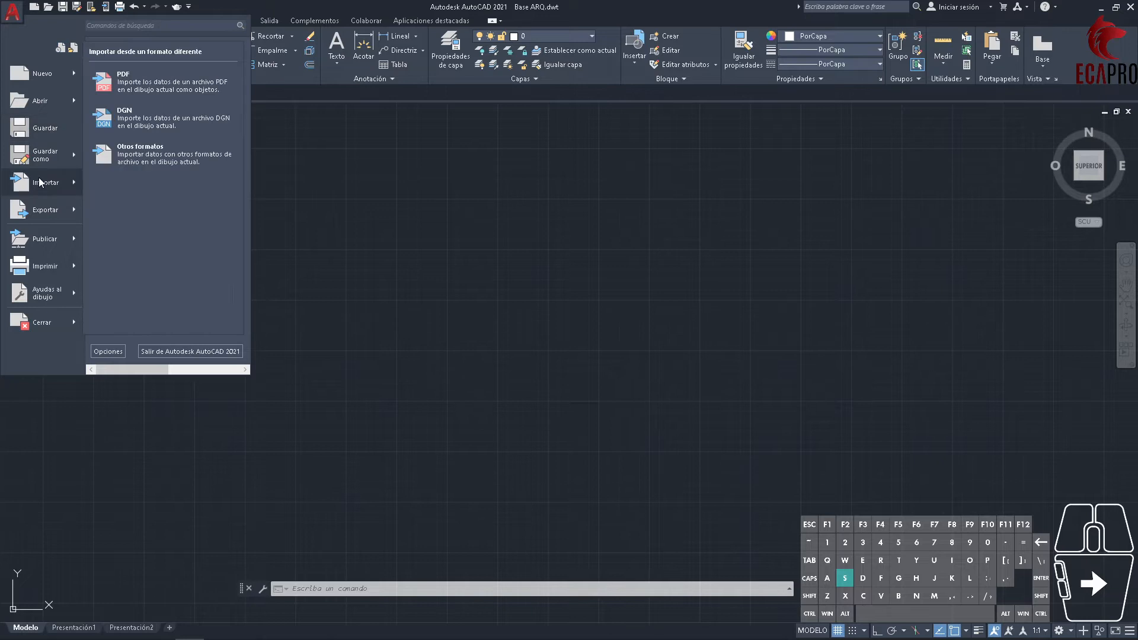
pyautogui.moveTo(21, 213)
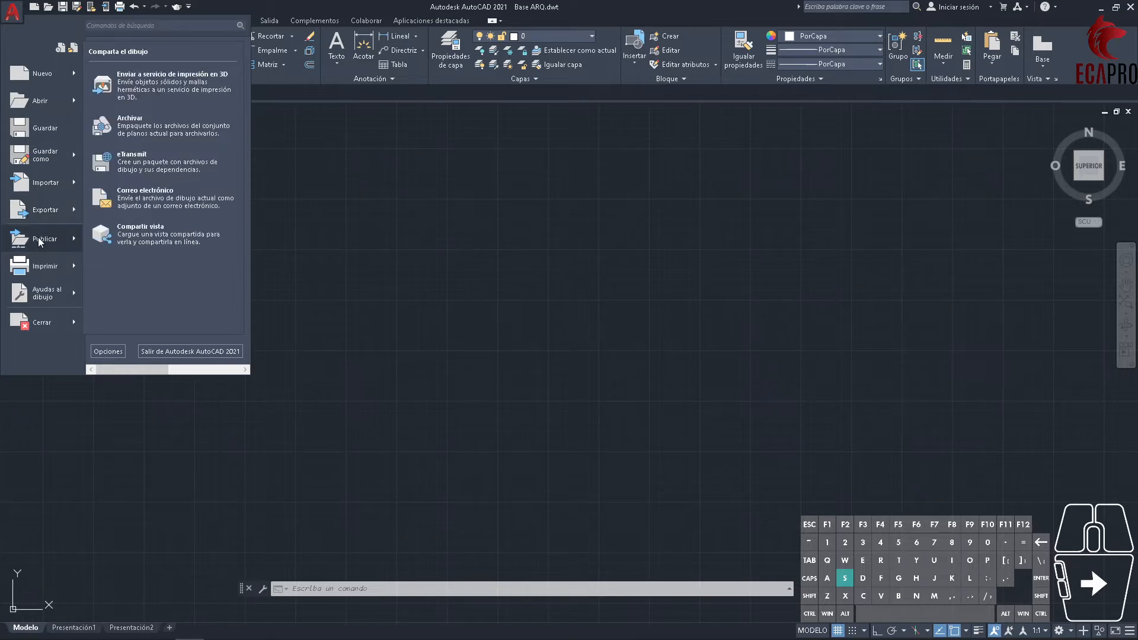
pyautogui.moveTo(37, 268)
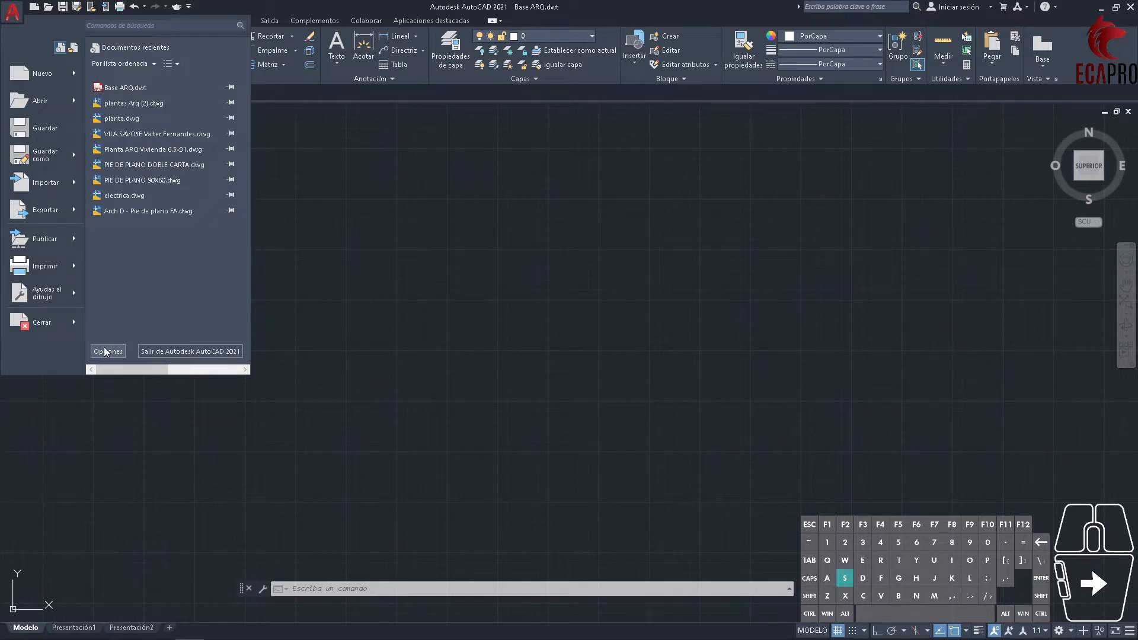
pyautogui.click(104, 352)
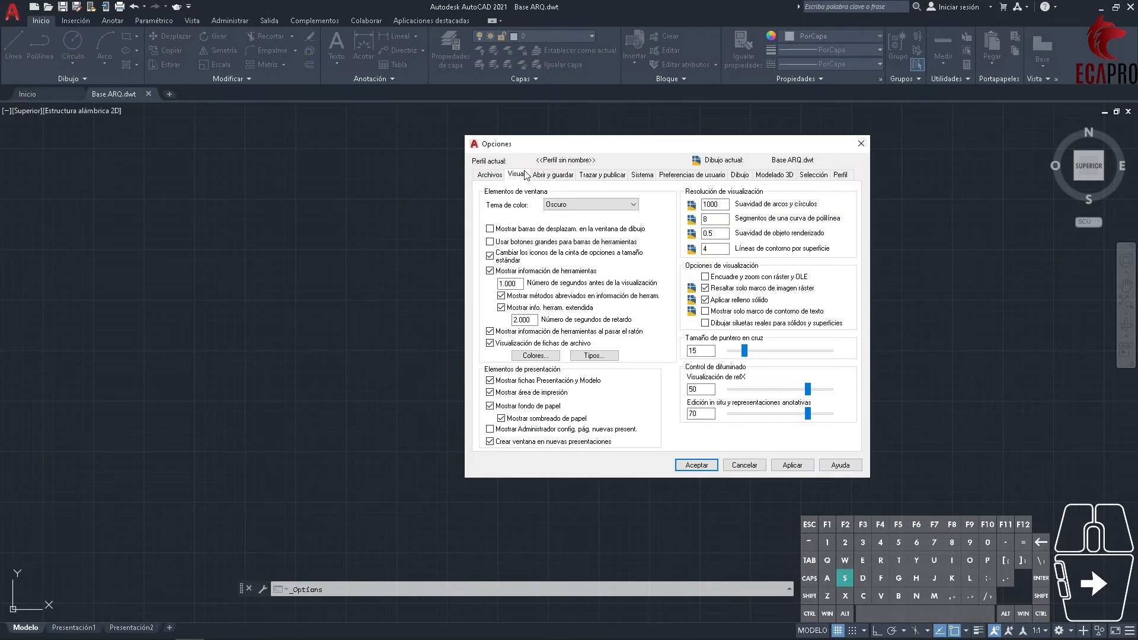
# - Apply the Claro colour theme to the interface and switch it back to Oscuro
pyautogui.click(566, 204)
pyautogui.click(560, 222)
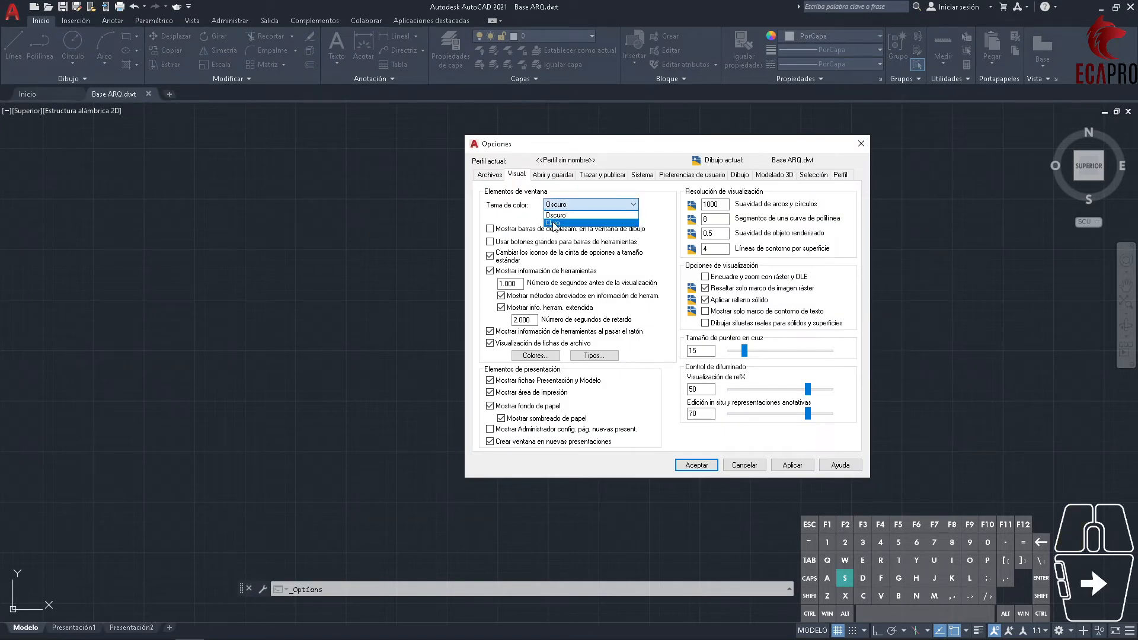
pyautogui.click(783, 466)
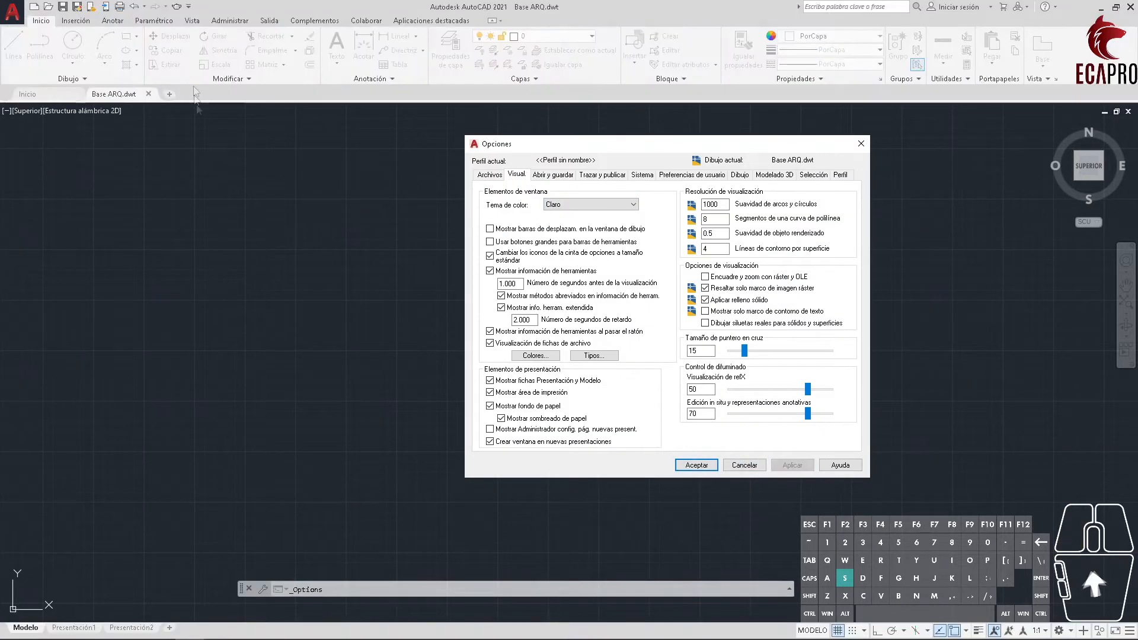
pyautogui.click(633, 205)
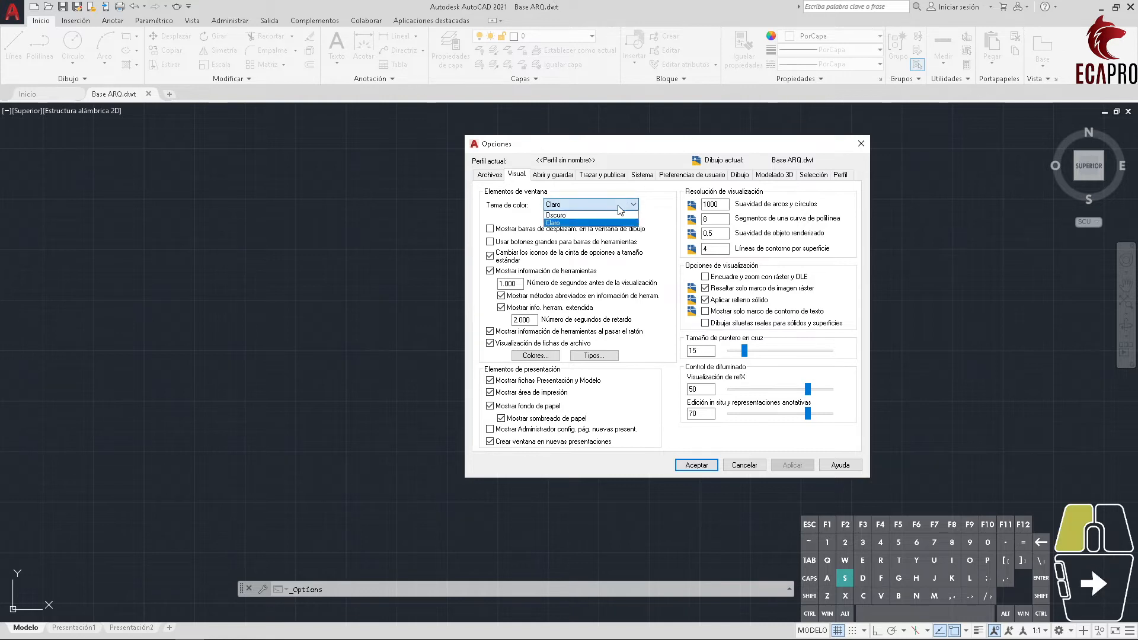
pyautogui.click(616, 214)
pyautogui.click(794, 467)
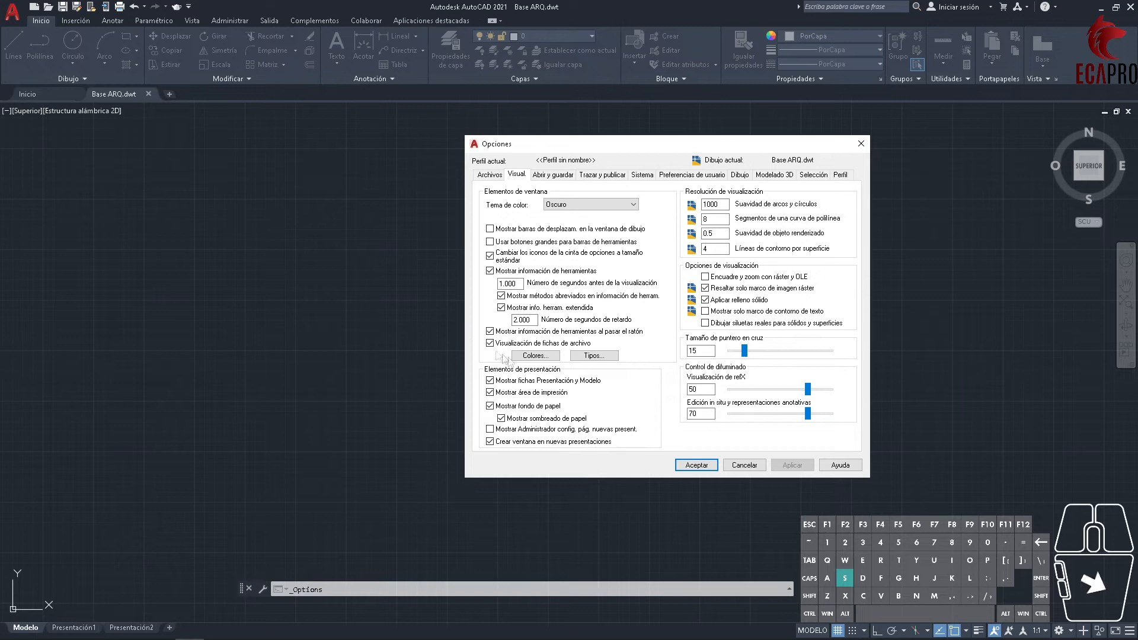
# - Set the uniform background of the 2D model space to Blanco and apply it
pyautogui.click(517, 175)
pyautogui.click(535, 356)
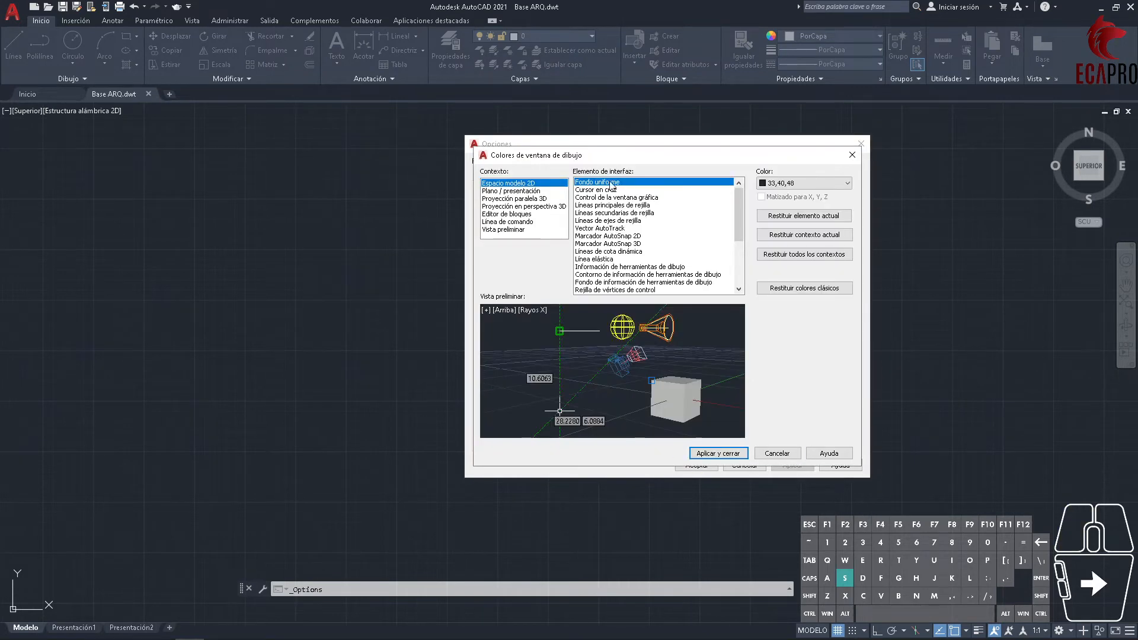
pyautogui.click(765, 183)
pyautogui.click(780, 253)
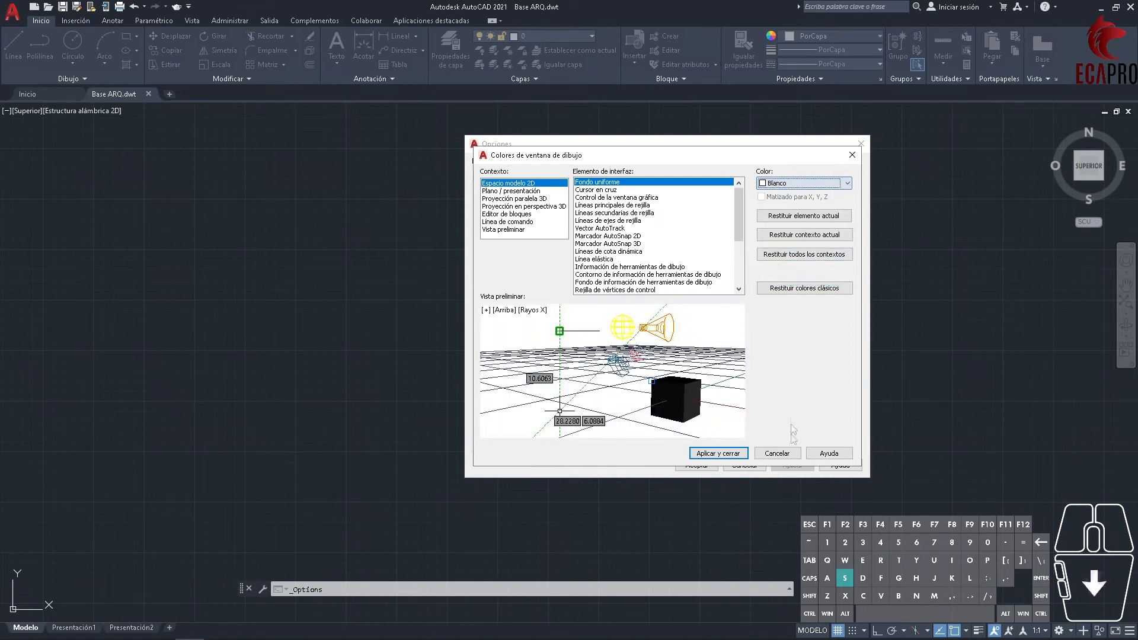
pyautogui.click(718, 453)
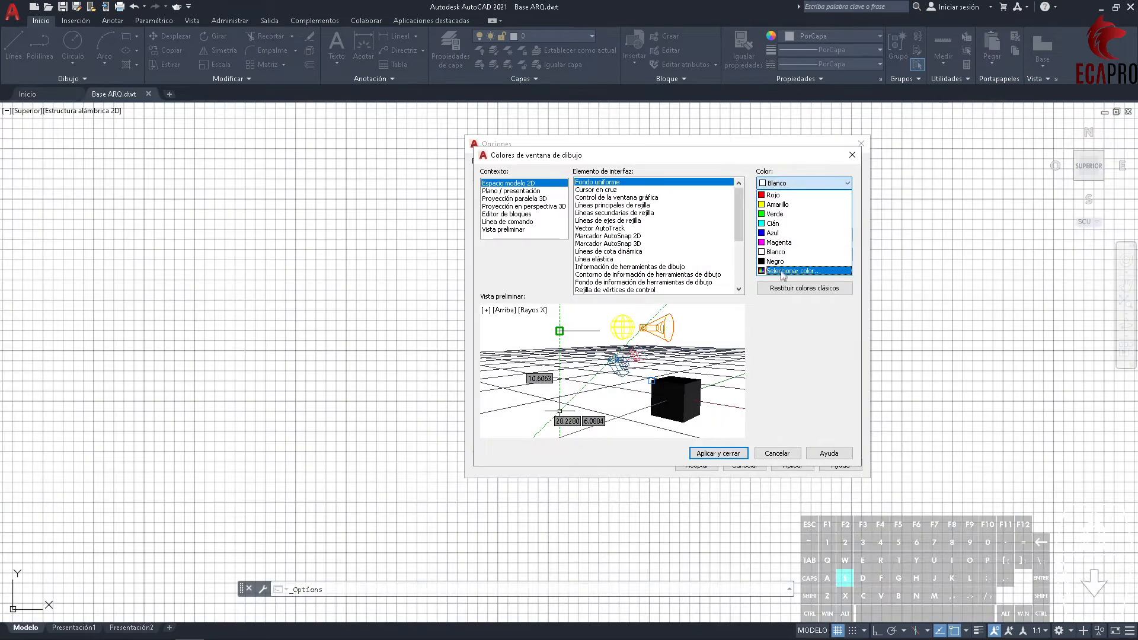
# - Choose a custom grey for the uniform background of the 2D model space and apply it
pyautogui.click(782, 271)
pyautogui.click(563, 354)
pyautogui.click(551, 415)
pyautogui.click(694, 453)
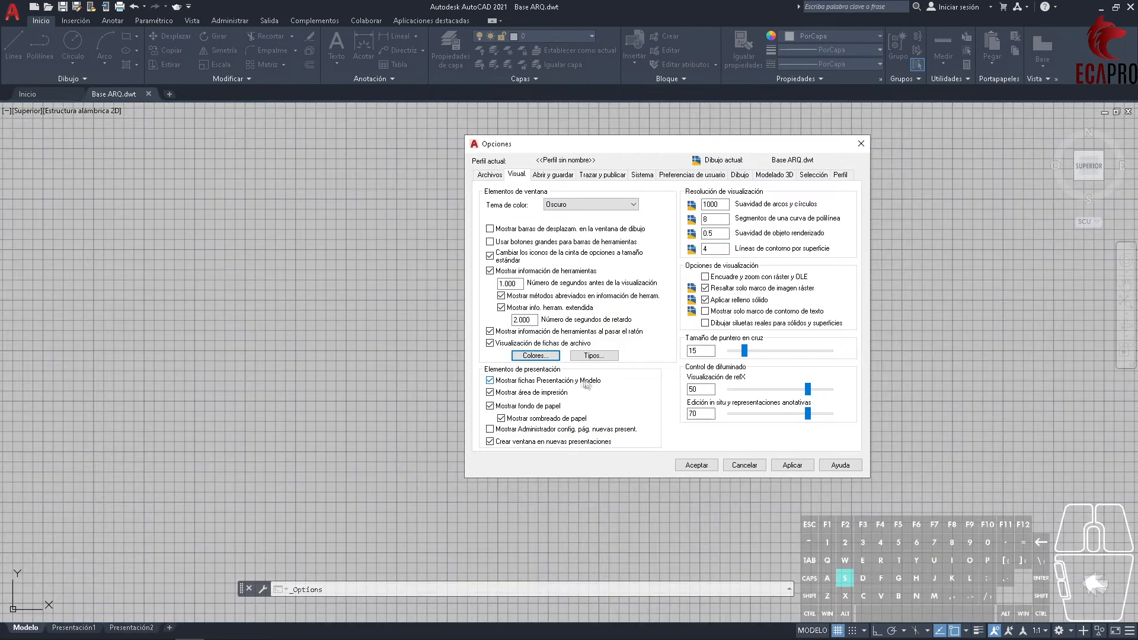
# - Set the uniform background of the 2D model space to Negro and accept the program options
pyautogui.click(533, 360)
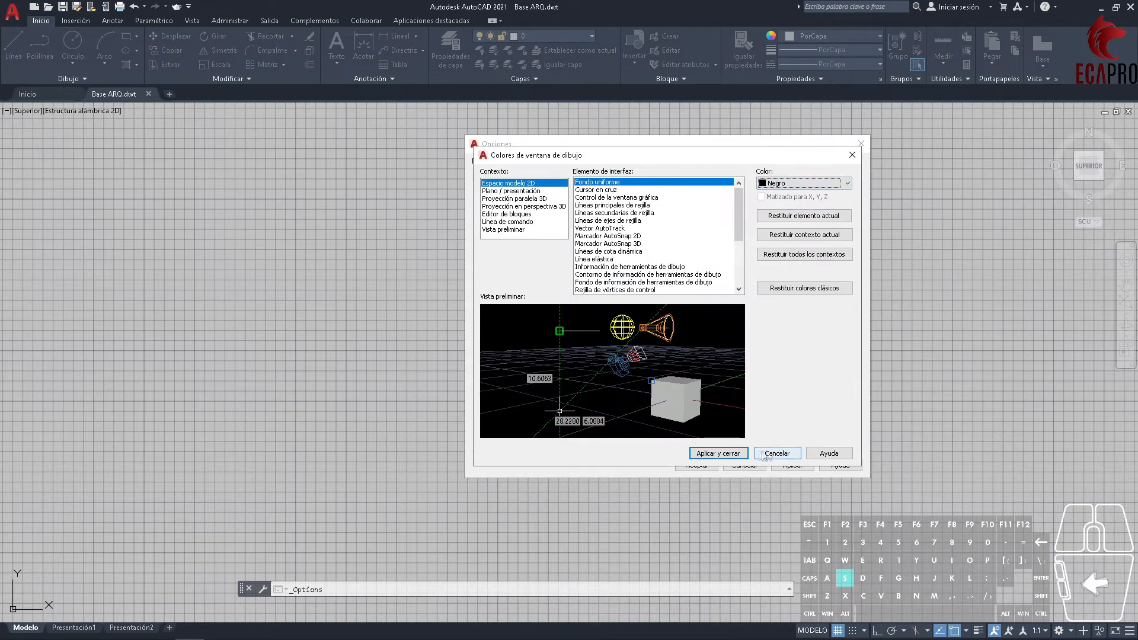
pyautogui.click(719, 453)
pyautogui.click(697, 466)
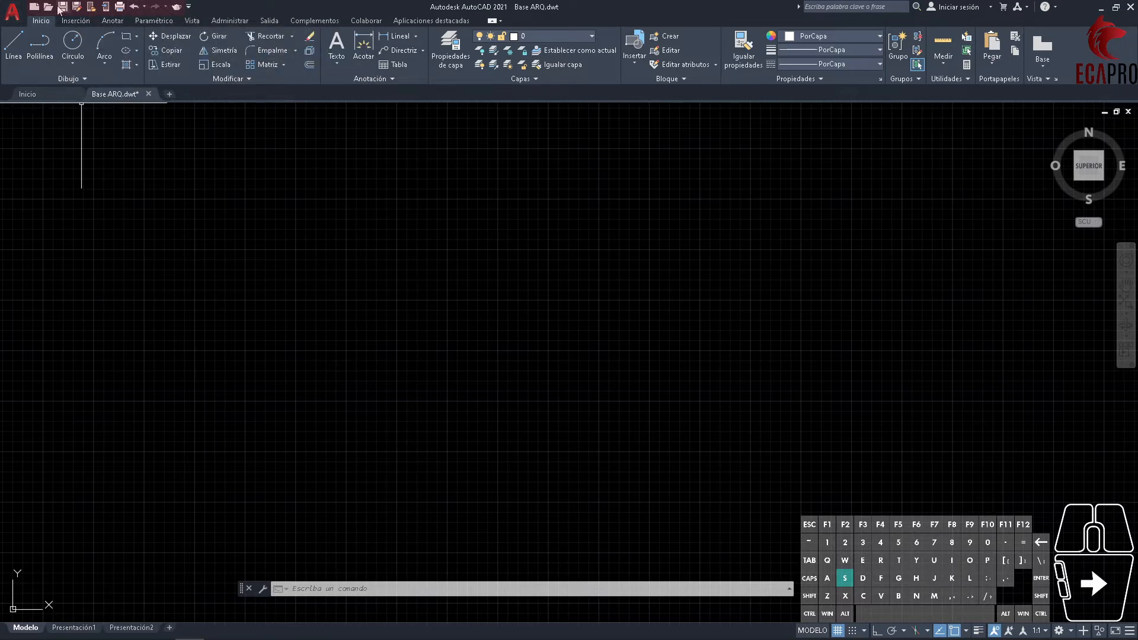
# - Remove Render and the web and mobile open and save commands from the quick access toolbar
pyautogui.click(188, 6)
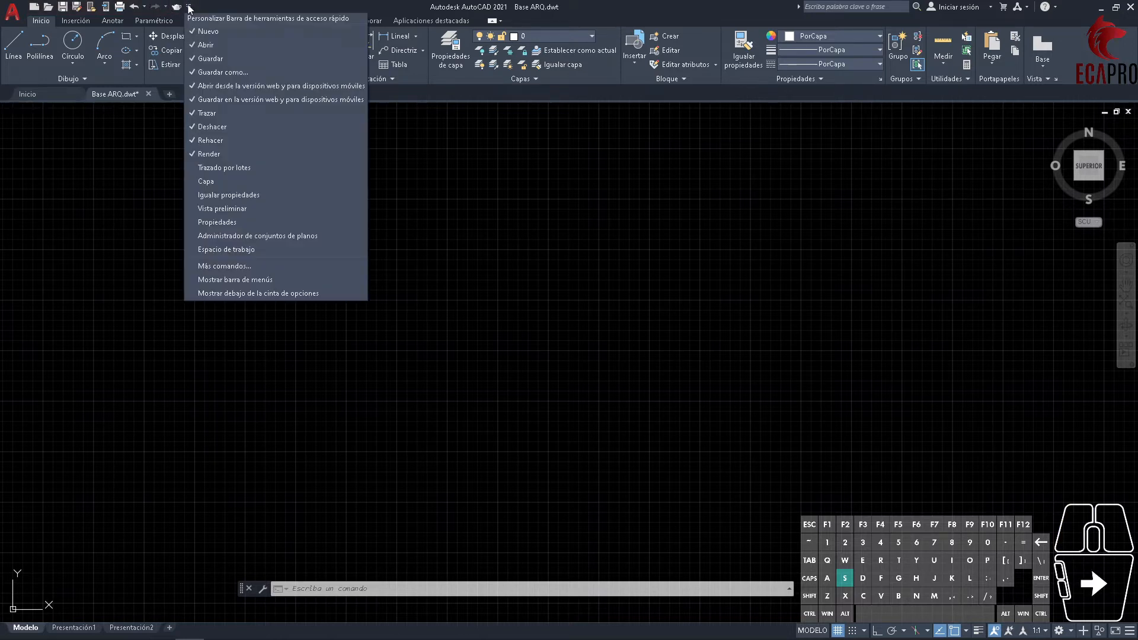
pyautogui.click(193, 154)
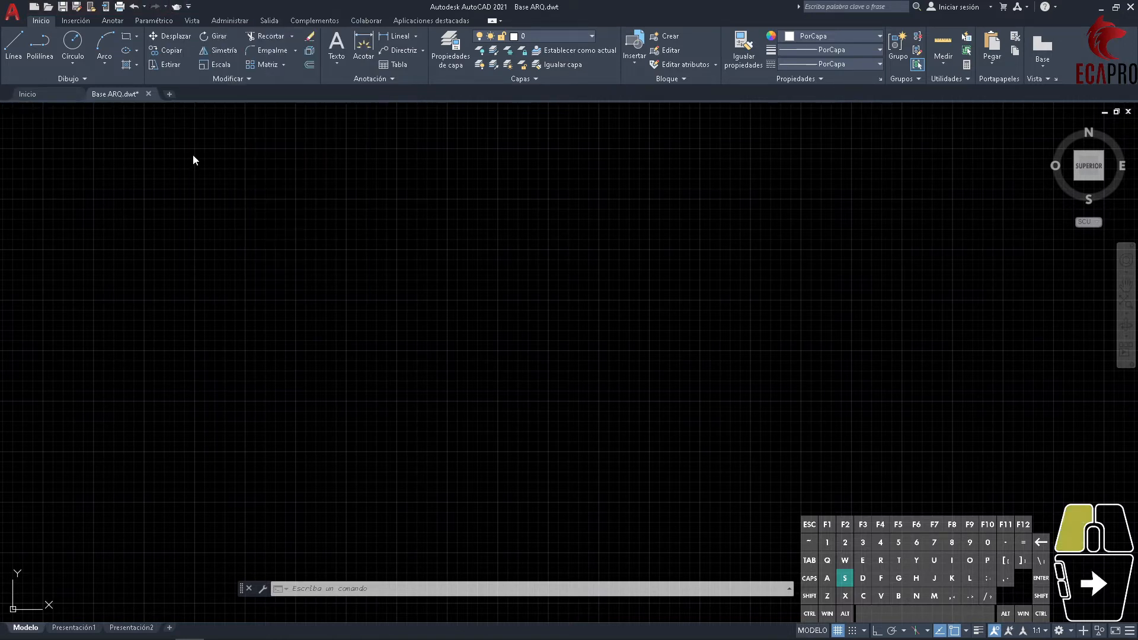
pyautogui.click(174, 7)
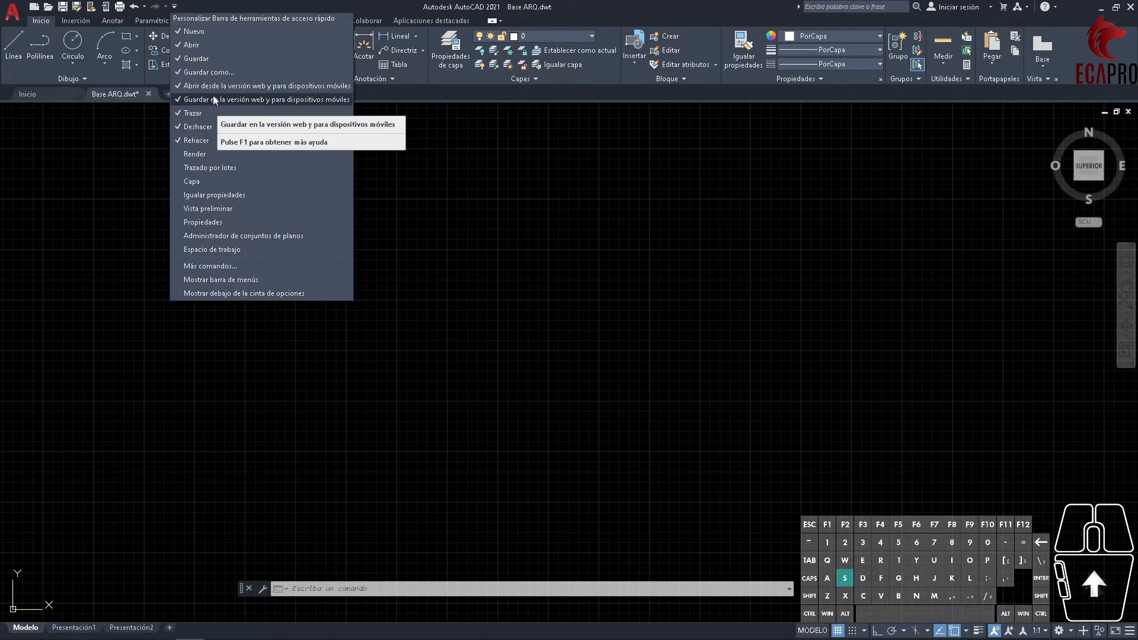
pyautogui.click(215, 97)
pyautogui.click(161, 7)
pyautogui.click(200, 96)
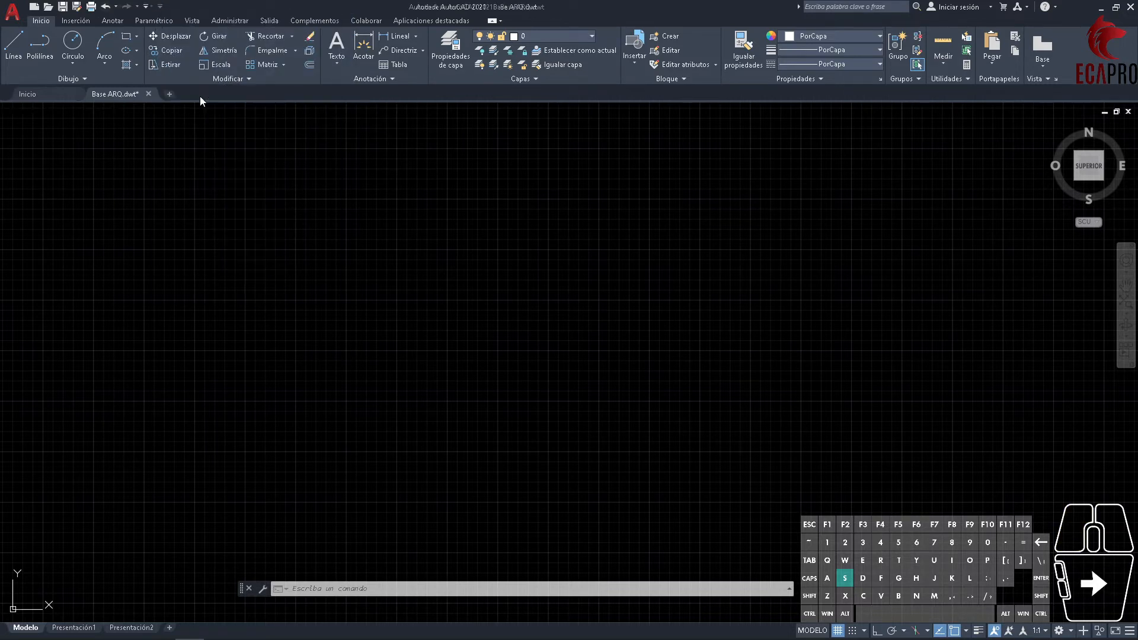
pyautogui.click(146, 7)
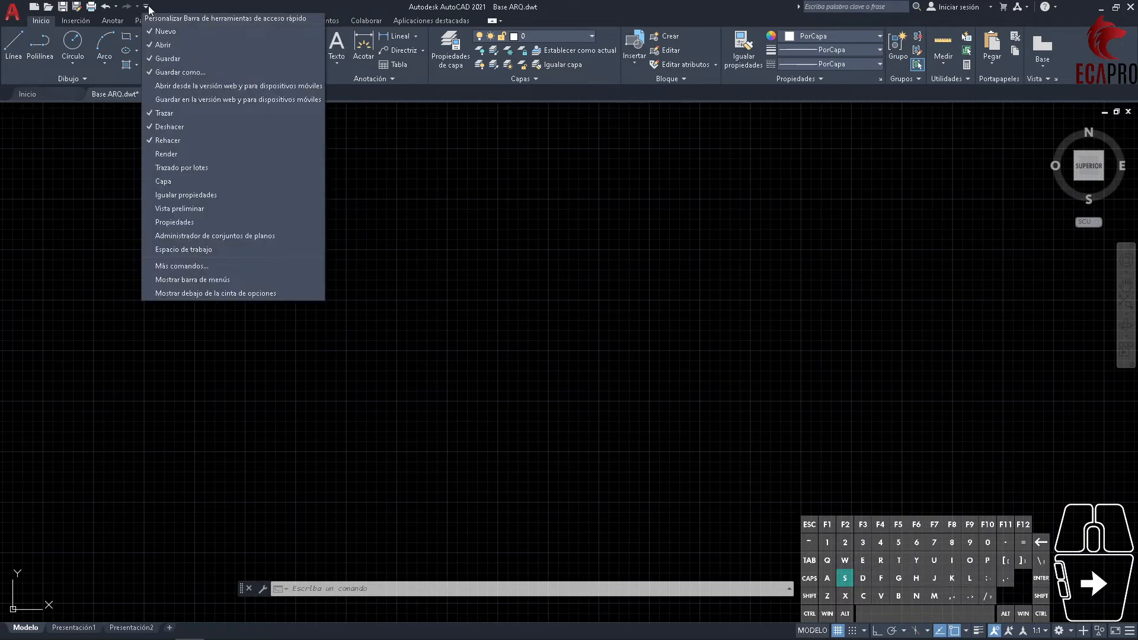
pyautogui.click(149, 7)
pyautogui.click(211, 3)
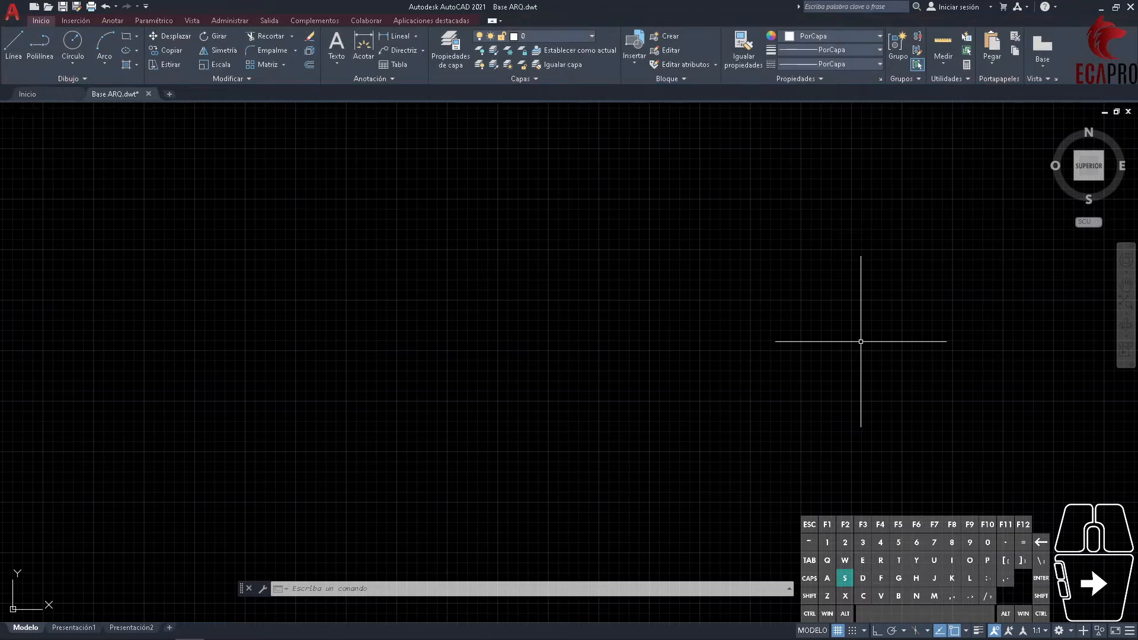
# - Examine the tools on the Inicio, Inserción, Anotar, Vista, Colaborar and Aplicaciones destacadas ribbon tabs
pyautogui.click(41, 22)
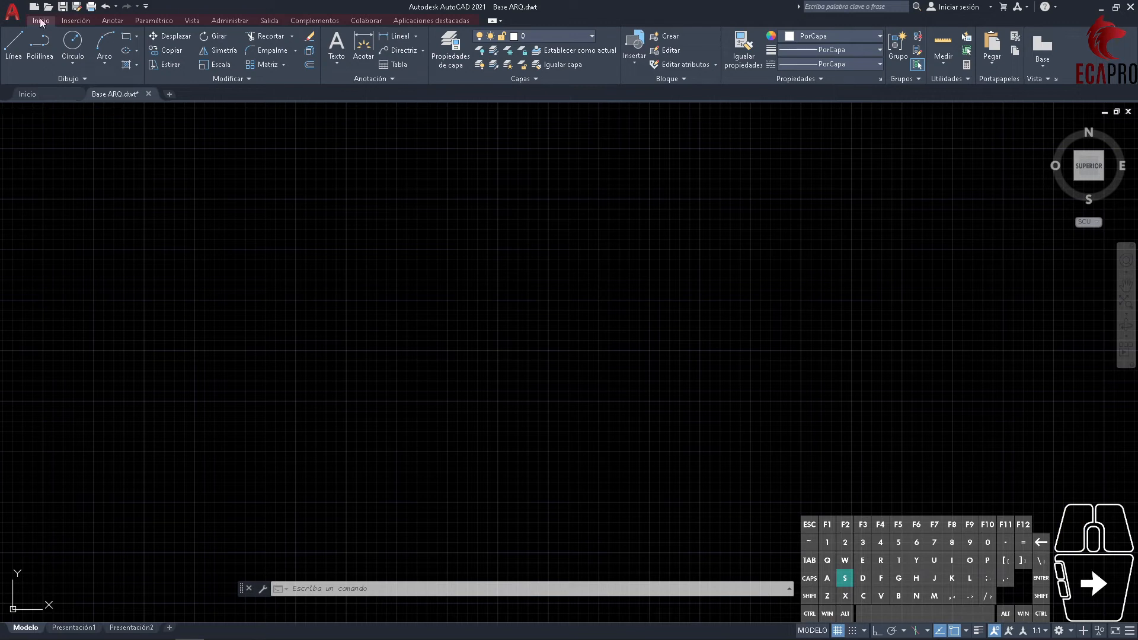
pyautogui.click(75, 21)
pyautogui.click(111, 22)
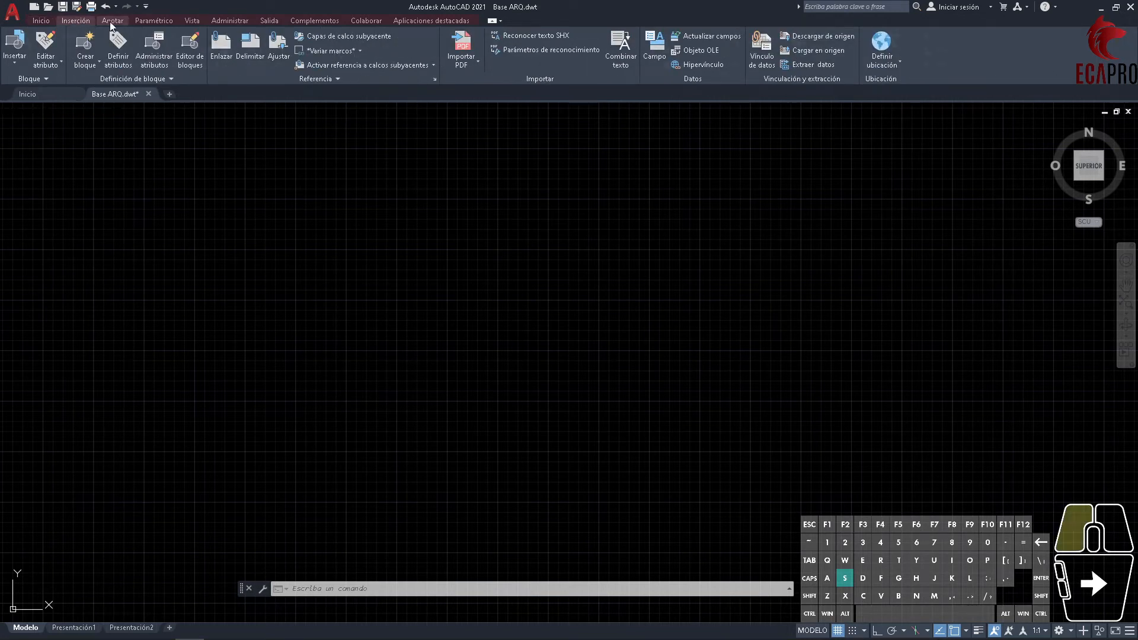
pyautogui.click(184, 21)
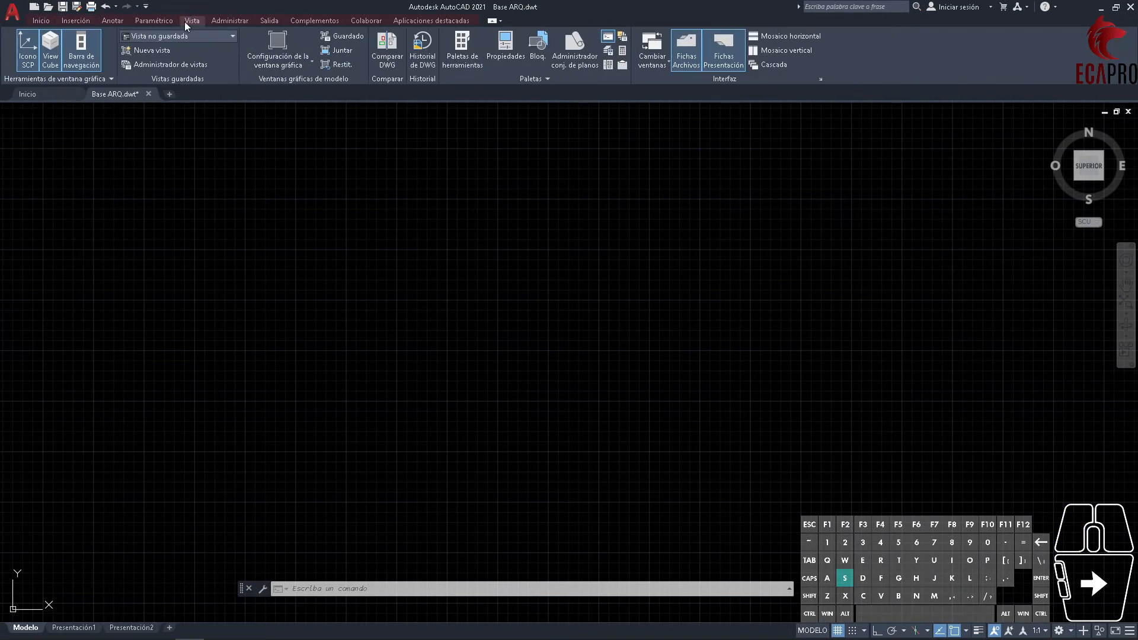
pyautogui.click(366, 21)
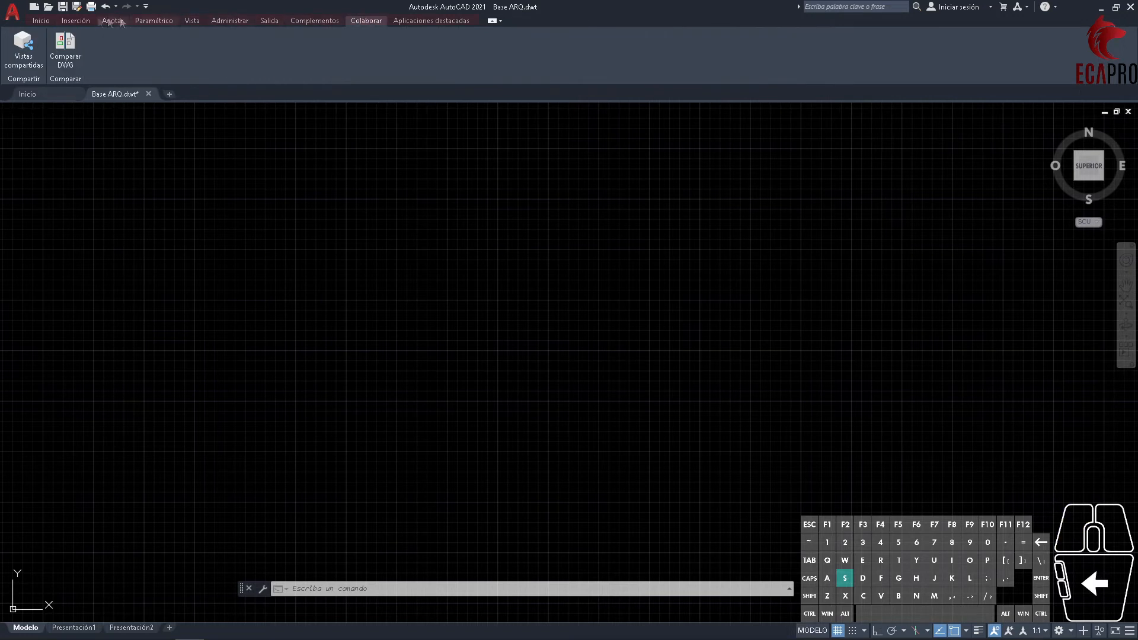
pyautogui.click(44, 21)
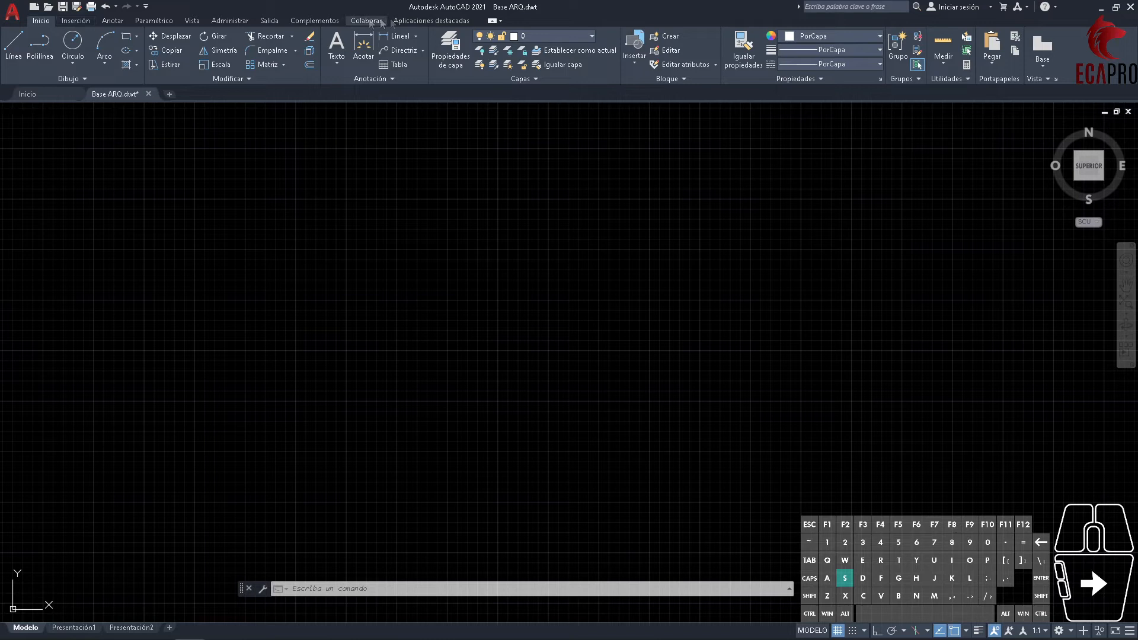
pyautogui.click(428, 20)
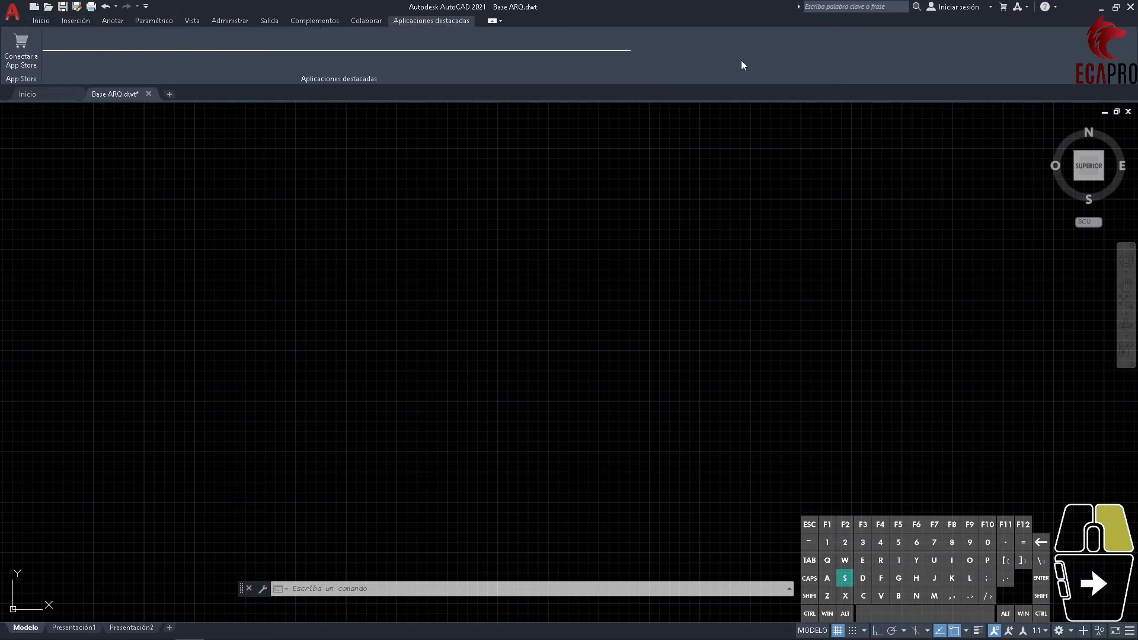
# - Hide the Aplicaciones destacadas and Colaborar tabs from the ribbon
pyautogui.rightClick(884, 67)
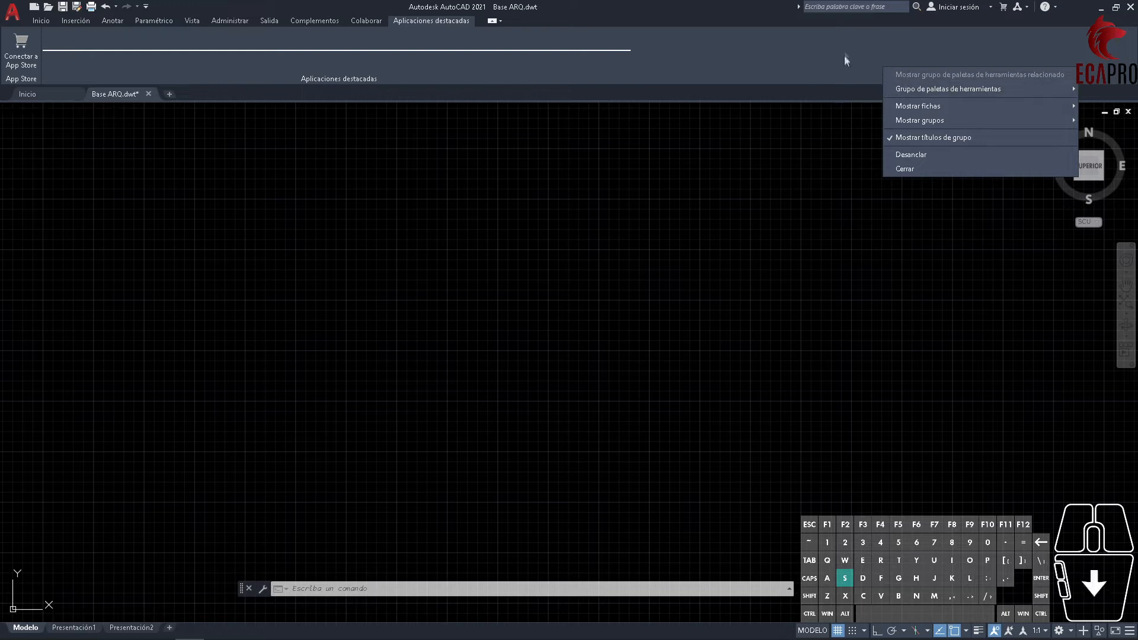
pyautogui.moveTo(966, 105)
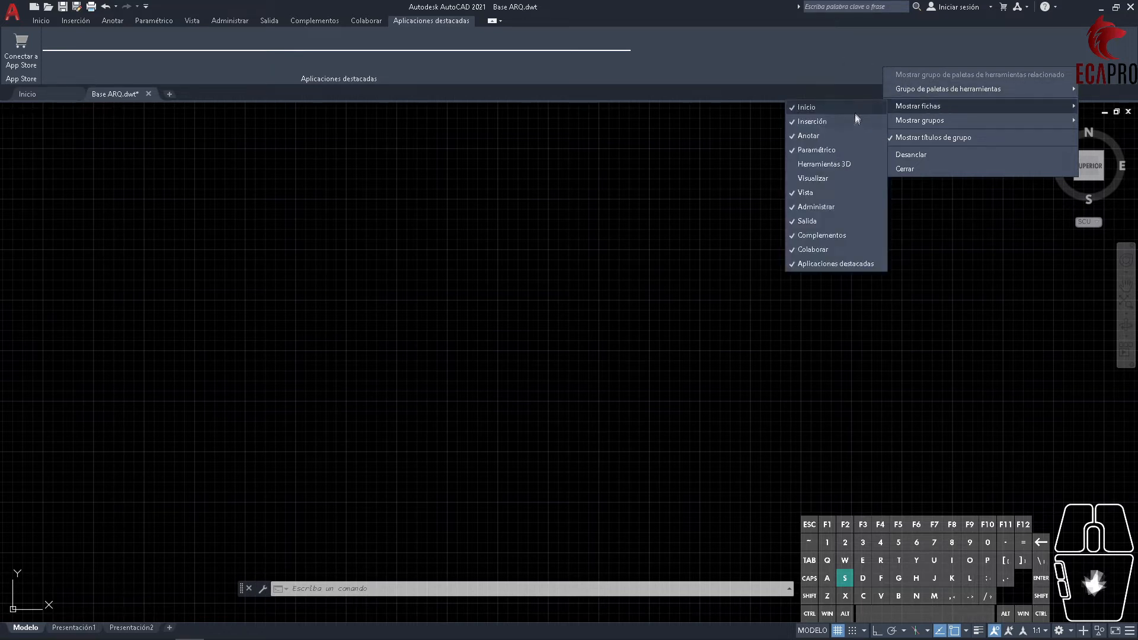
pyautogui.click(842, 264)
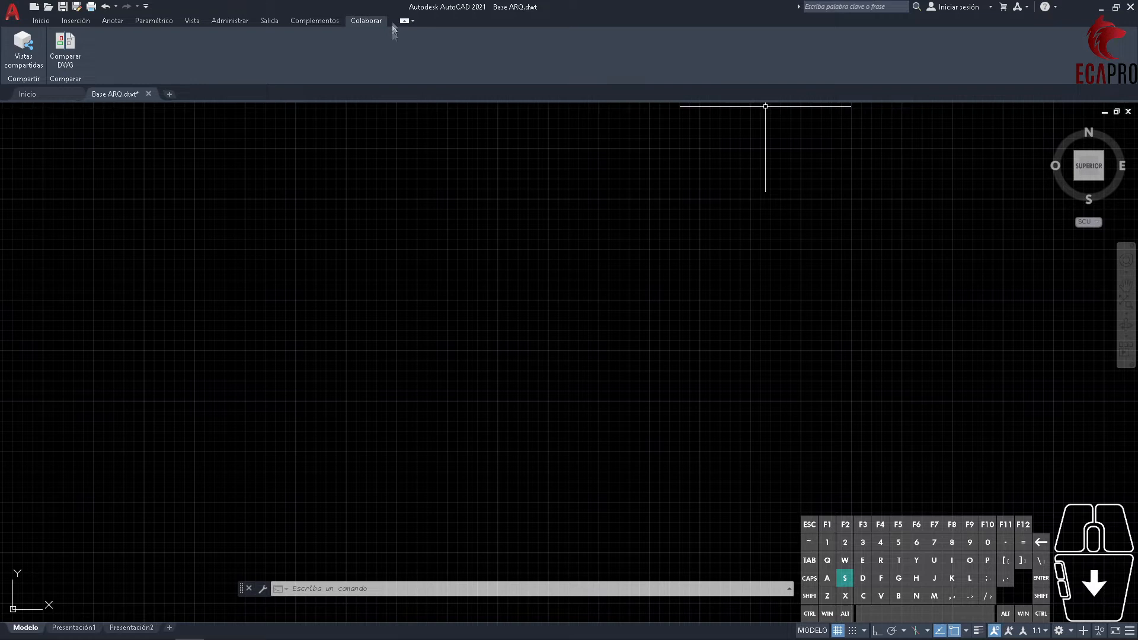
pyautogui.rightClick(618, 55)
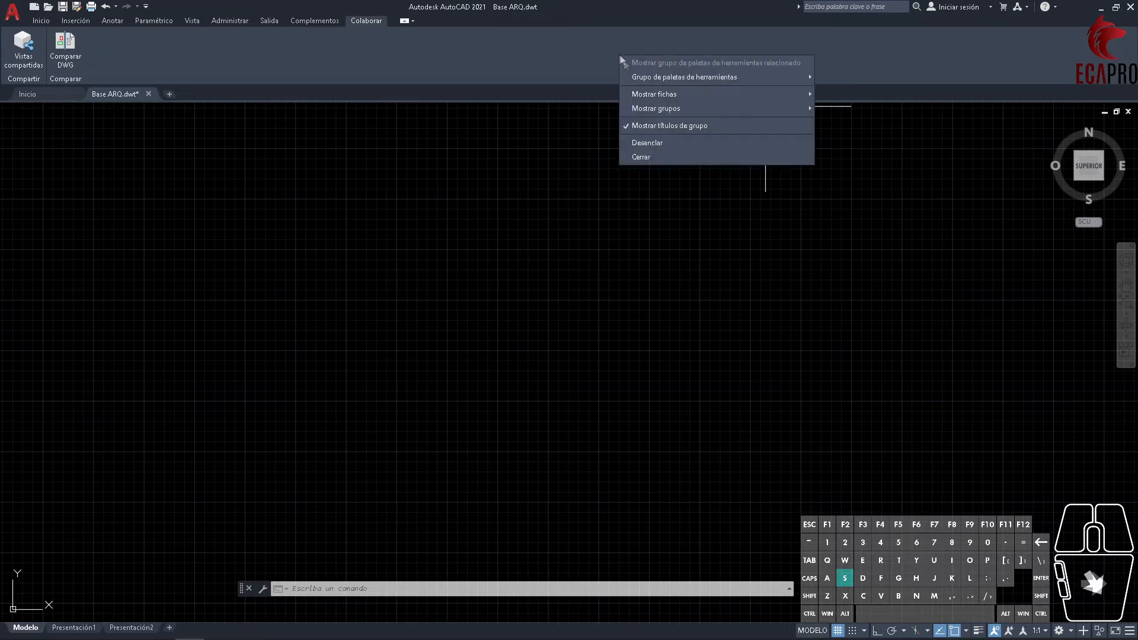
pyautogui.moveTo(799, 97)
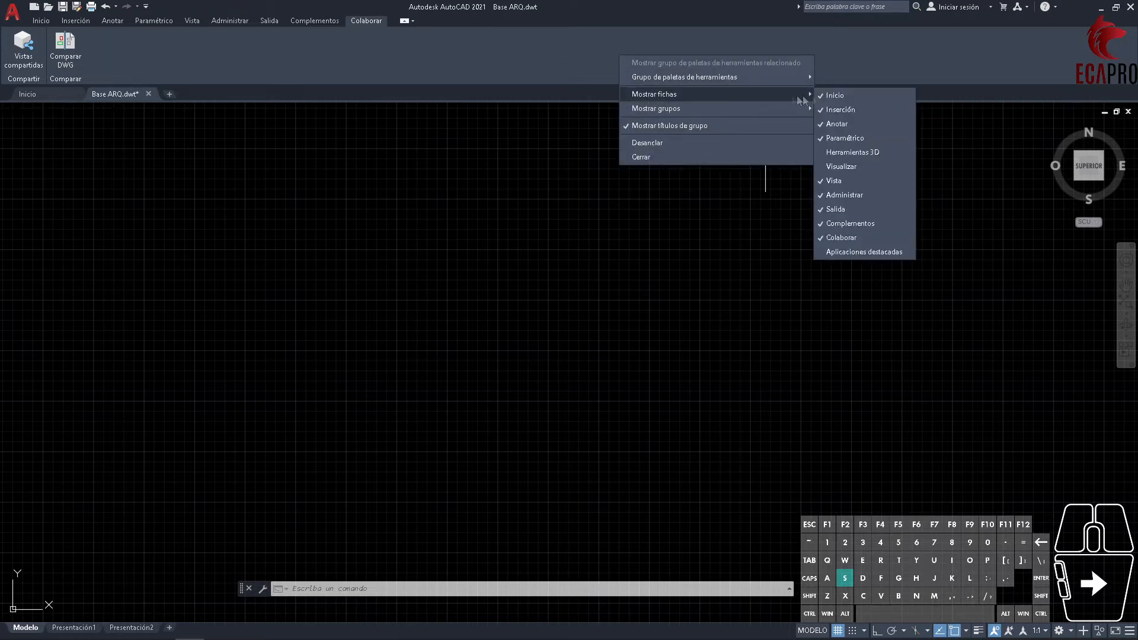
pyautogui.click(877, 237)
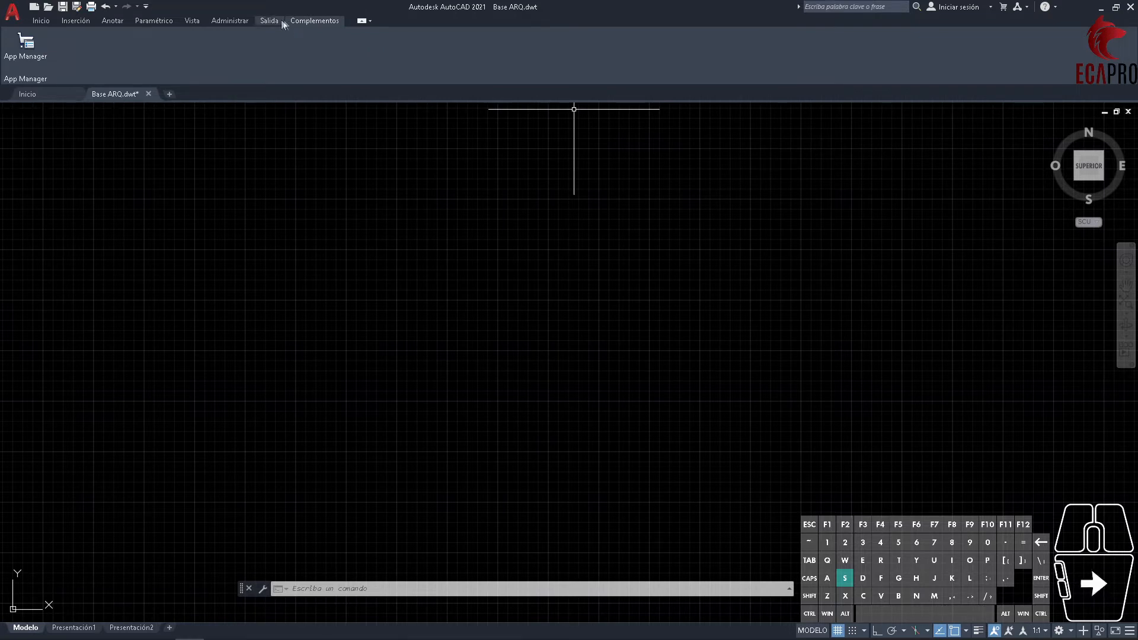
# - Hide the Complementos ribbon tab and restore it to the ribbon
pyautogui.rightClick(415, 51)
pyautogui.moveTo(450, 89)
pyautogui.click(652, 215)
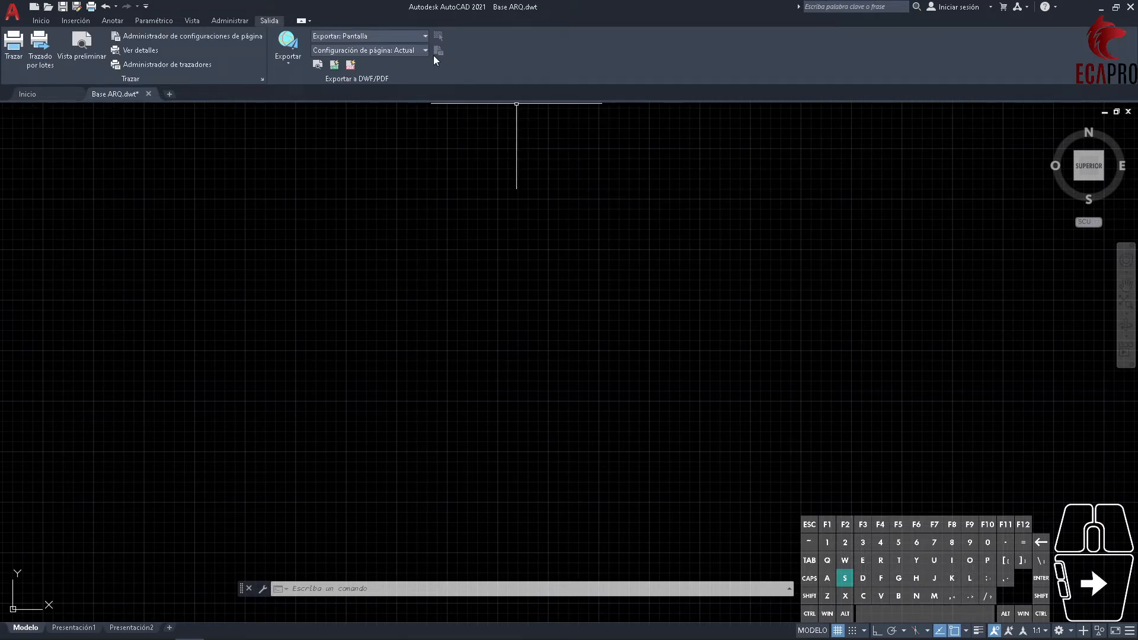
pyautogui.rightClick(562, 42)
pyautogui.moveTo(661, 79)
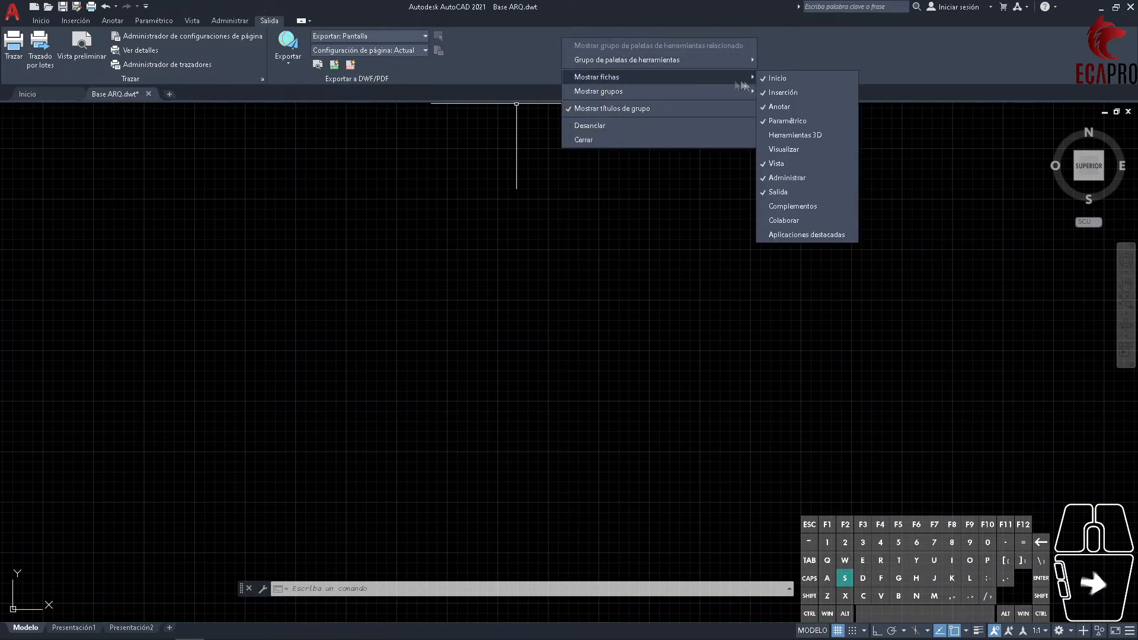
pyautogui.click(793, 206)
# - Examine the tools on the Inicio, Inserción, Anotar, Paramétrico, Vista and Administrar ribbon tabs, ending on Inicio
pyautogui.click(48, 19)
pyautogui.click(83, 21)
pyautogui.click(111, 21)
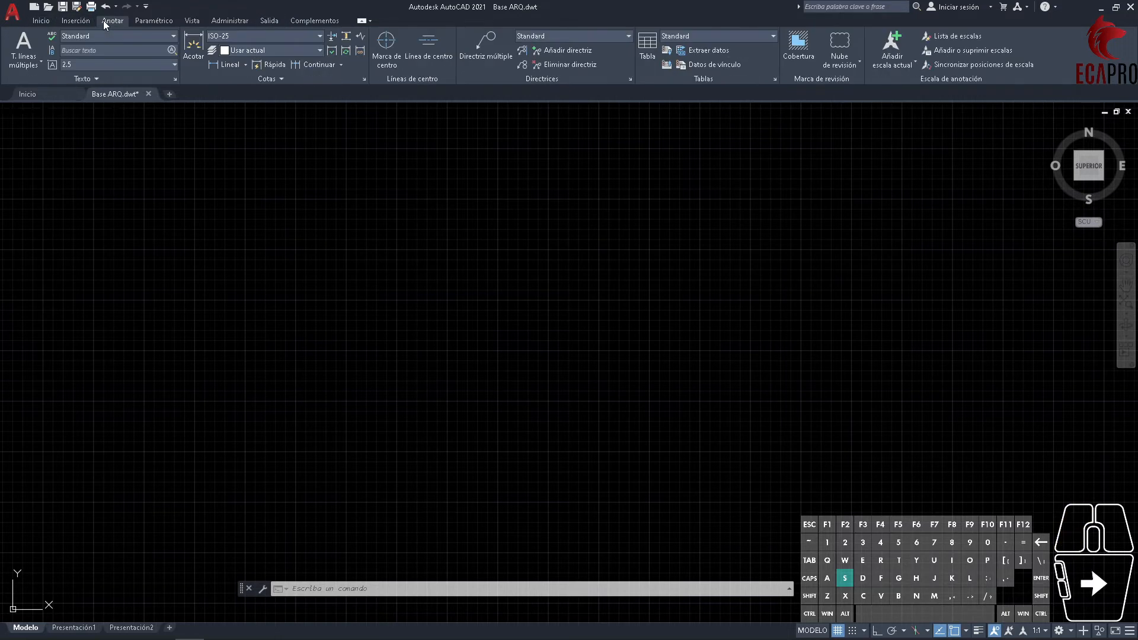
pyautogui.click(153, 22)
pyautogui.click(192, 21)
pyautogui.click(230, 21)
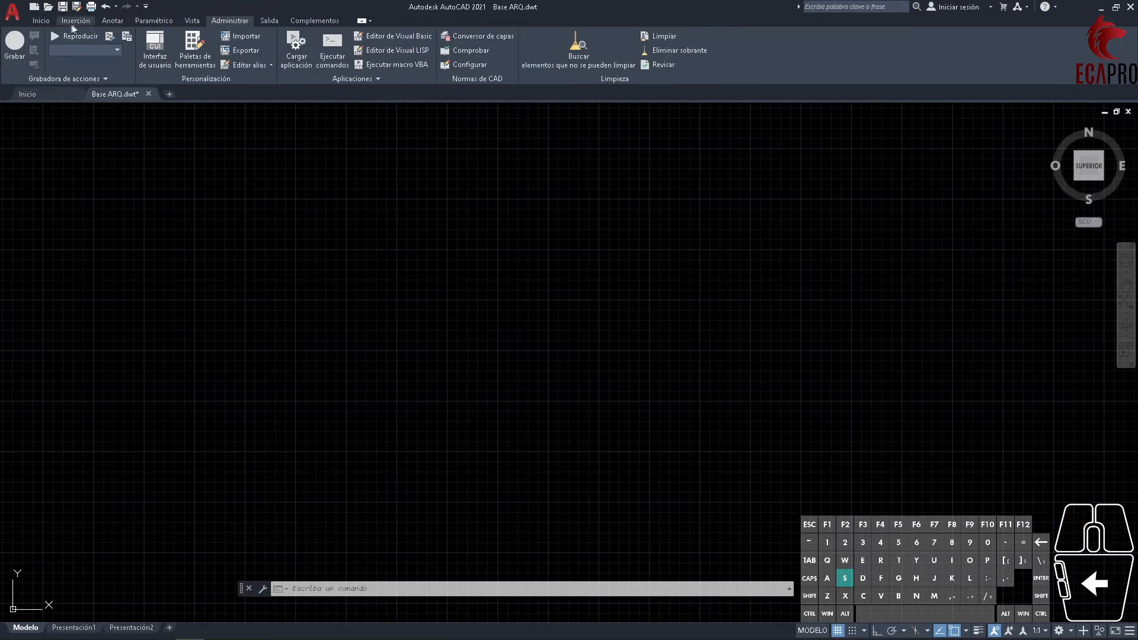
pyautogui.click(45, 22)
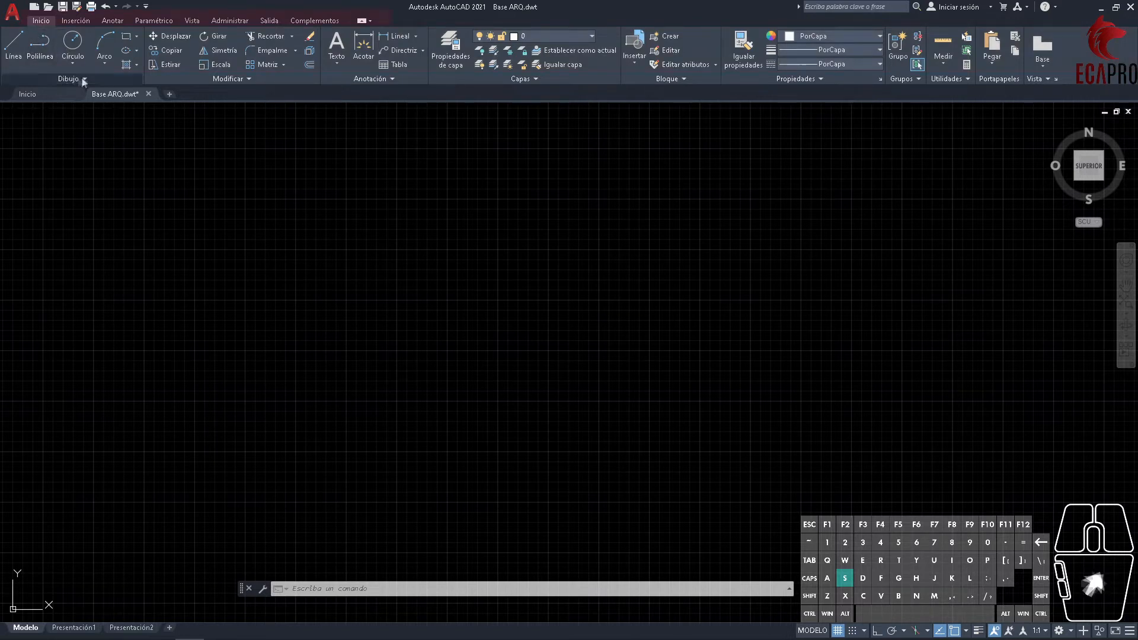
# - Draw three connected straight line segments forming an open angular shape in the upper part of model space
pyautogui.click(13, 44)
pyautogui.click(190, 170)
pyautogui.click(315, 268)
pyautogui.click(415, 206)
pyautogui.click(389, 163)
pyautogui.press('Escape')
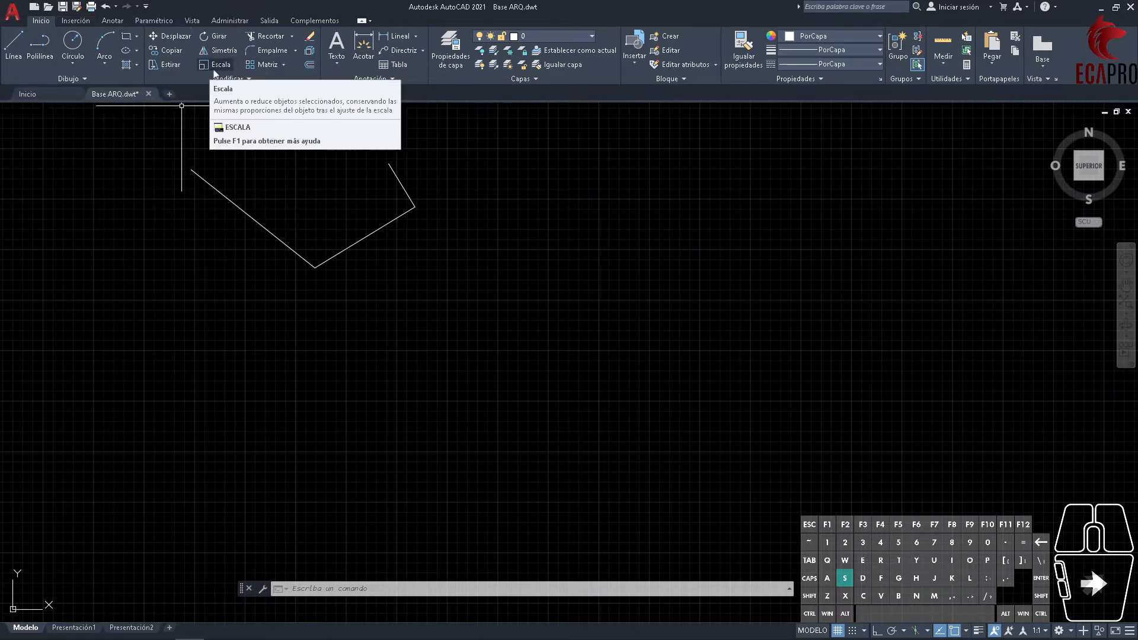
# - Offset the three line segments towards the inside of the open shape using the through-point option
pyautogui.click(309, 67)
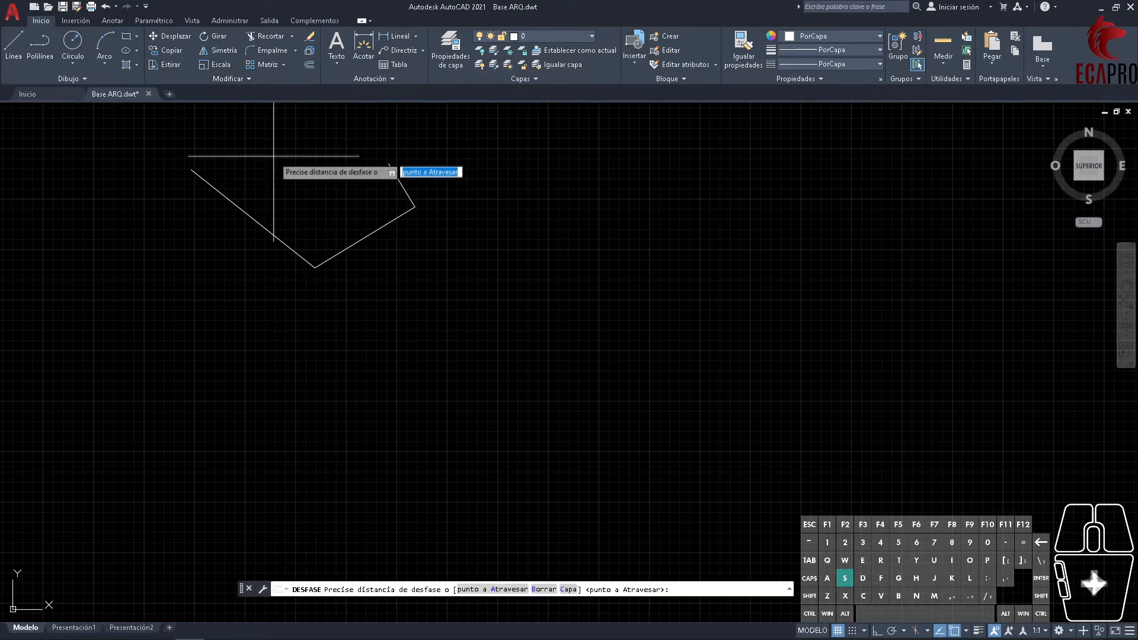
pyautogui.press('Return')
pyautogui.click(236, 205)
pyautogui.click(260, 198)
pyautogui.click(360, 238)
pyautogui.click(368, 200)
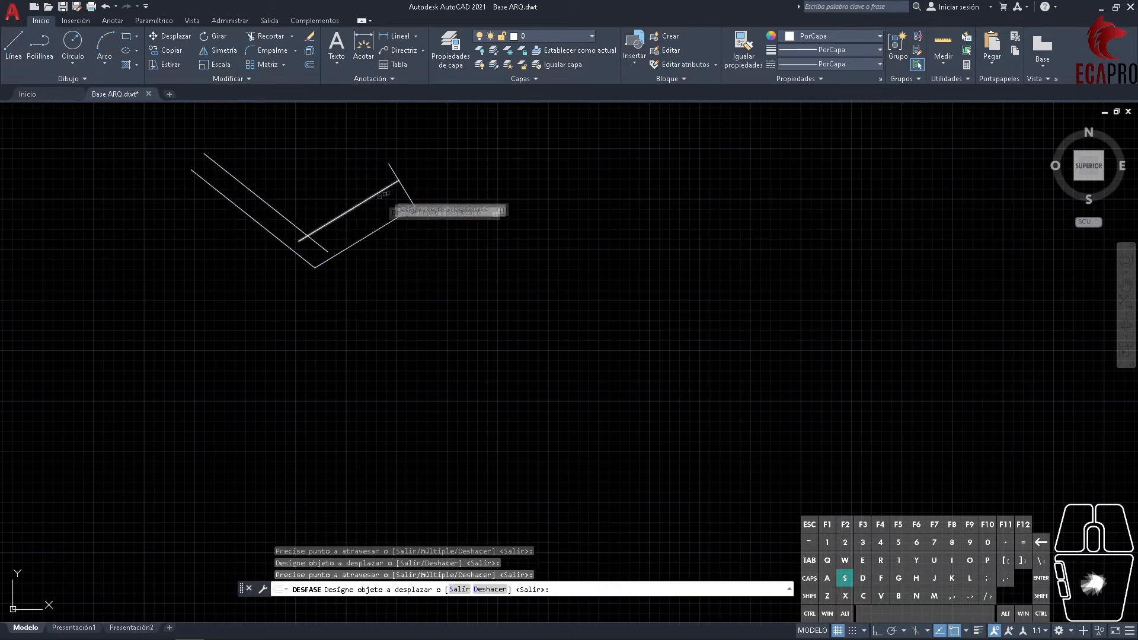
pyautogui.click(391, 172)
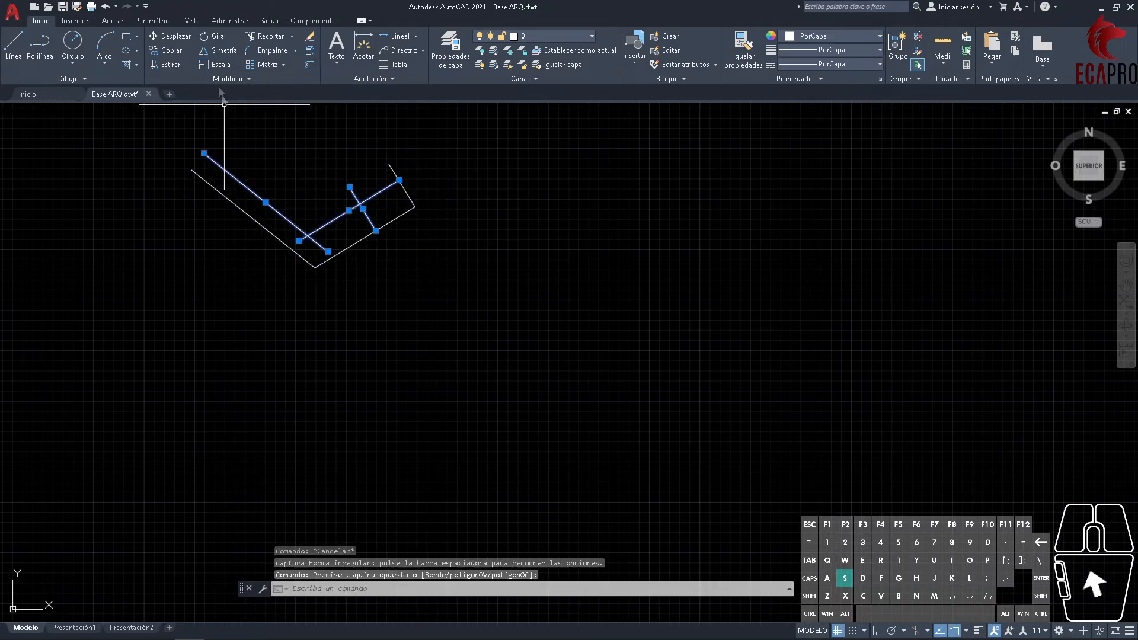
# - Rotate the three offset lines freehand about a base point between the two arms of the open shape
pyautogui.click(218, 41)
pyautogui.click(319, 164)
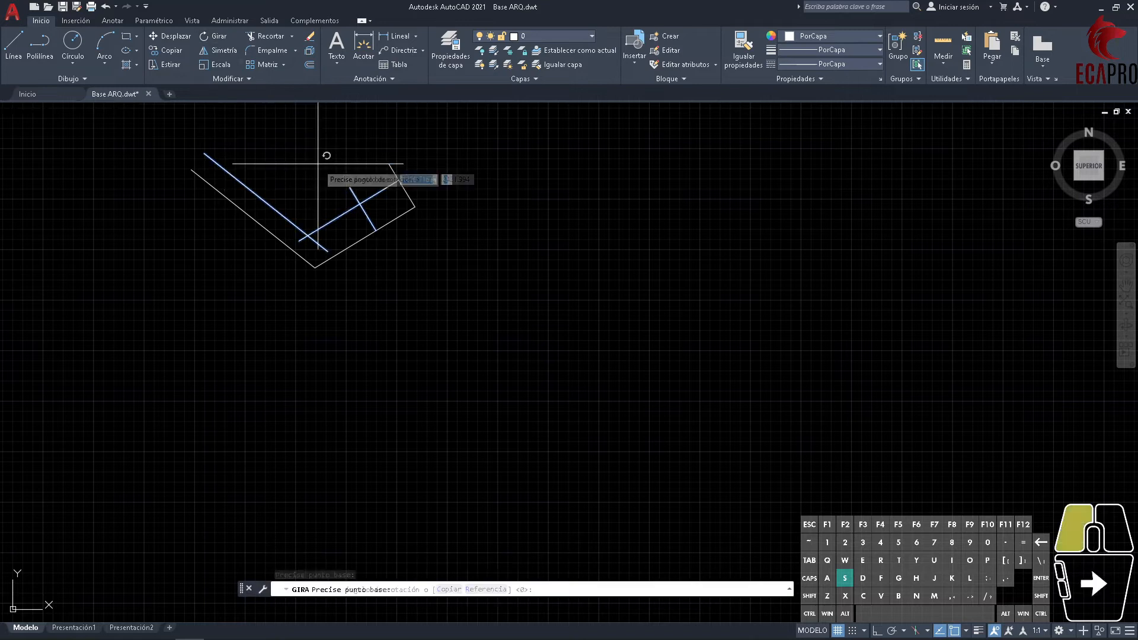
pyautogui.click(261, 267)
pyautogui.press('Escape')
pyautogui.press('Escape')
pyautogui.press('Escape')
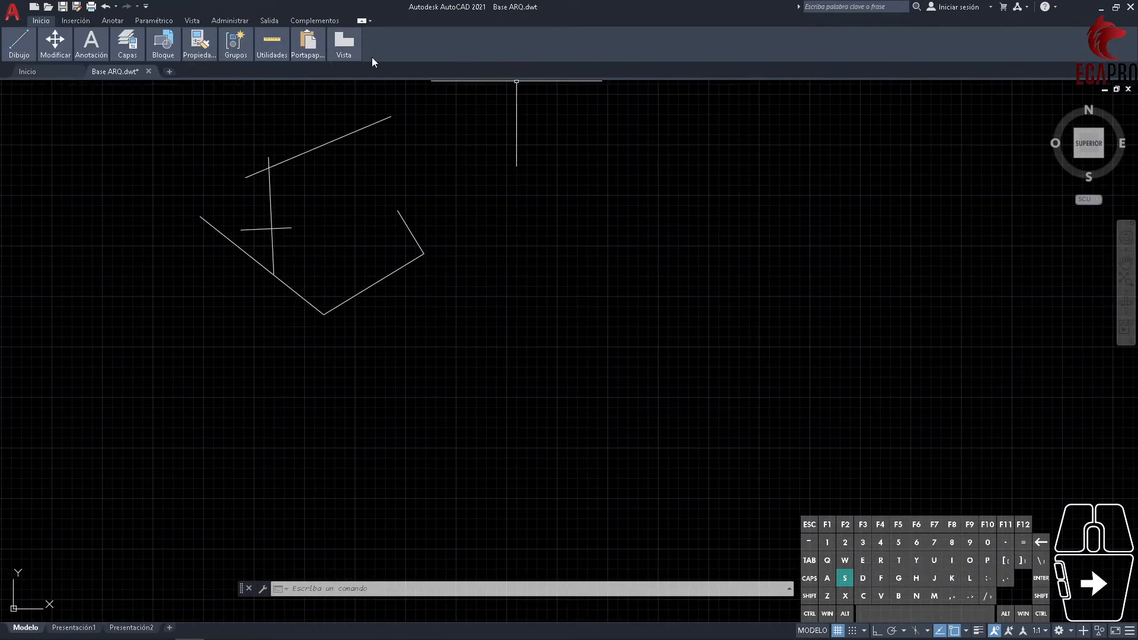
# - Cycle the ribbon through its panel-button, panel-title and tabs-only states, examine the collapsed panels, and restore the full ribbon
pyautogui.moveTo(55, 51)
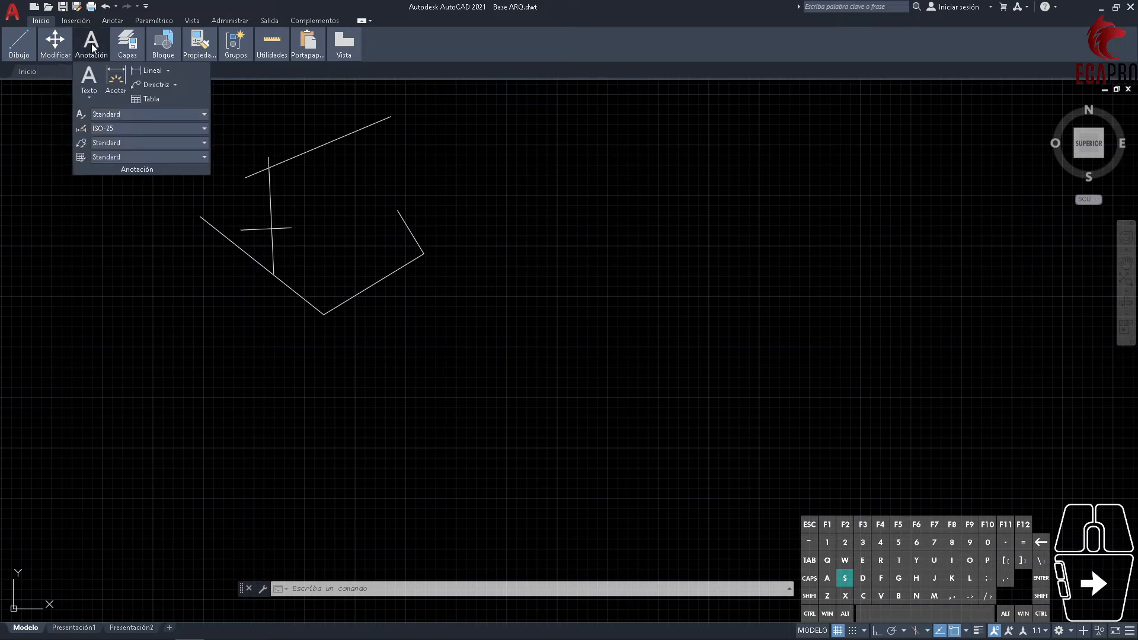
pyautogui.moveTo(163, 50)
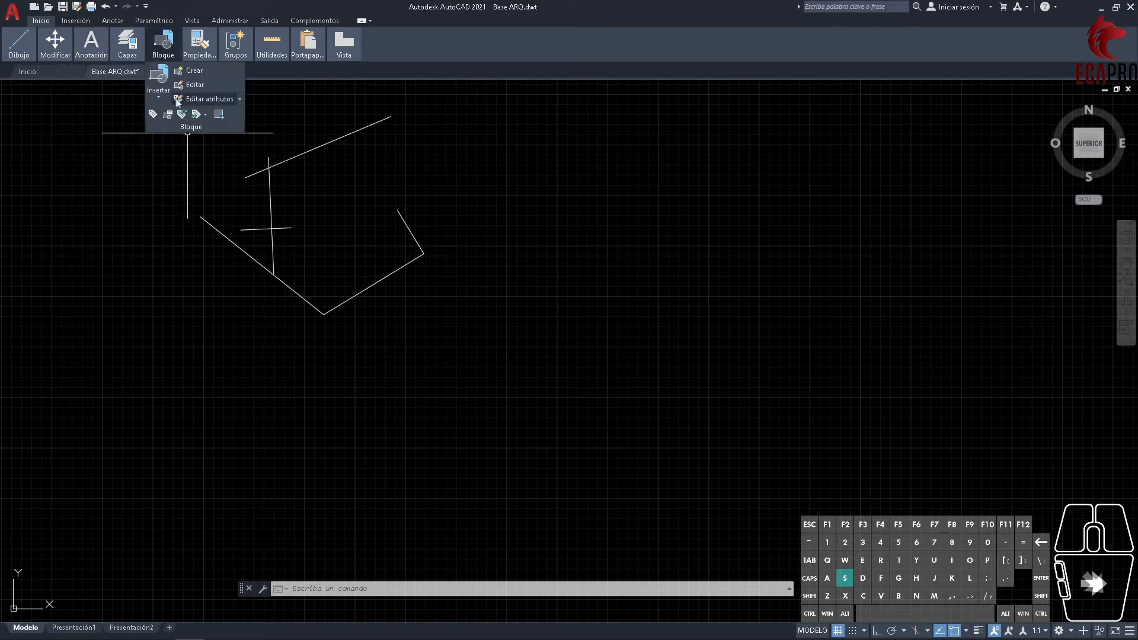
pyautogui.click(361, 20)
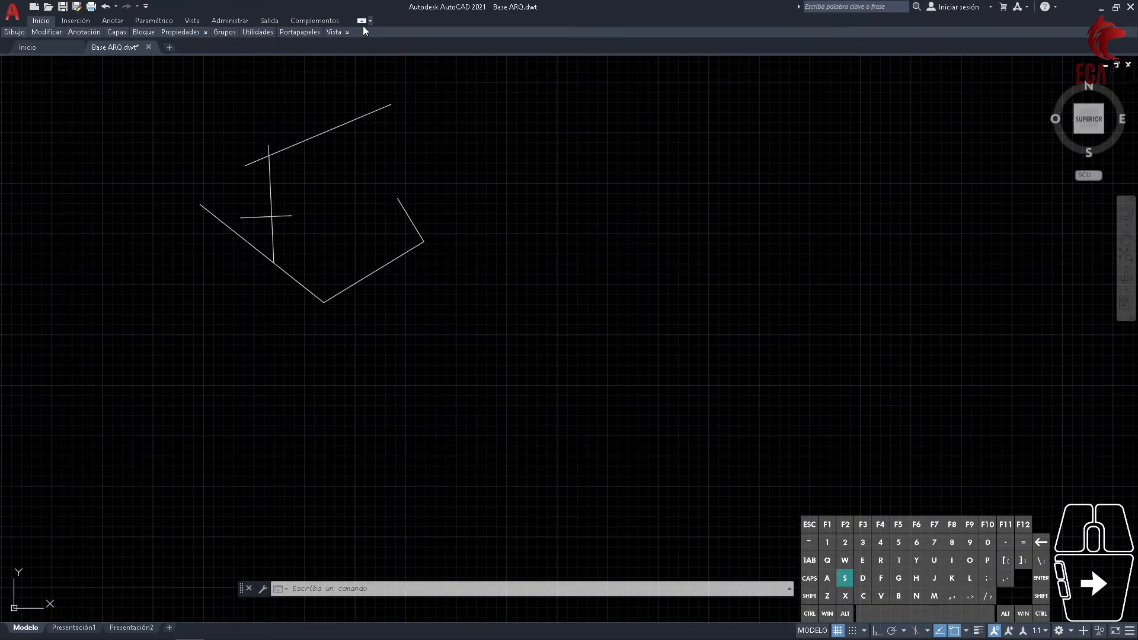
pyautogui.moveTo(258, 32)
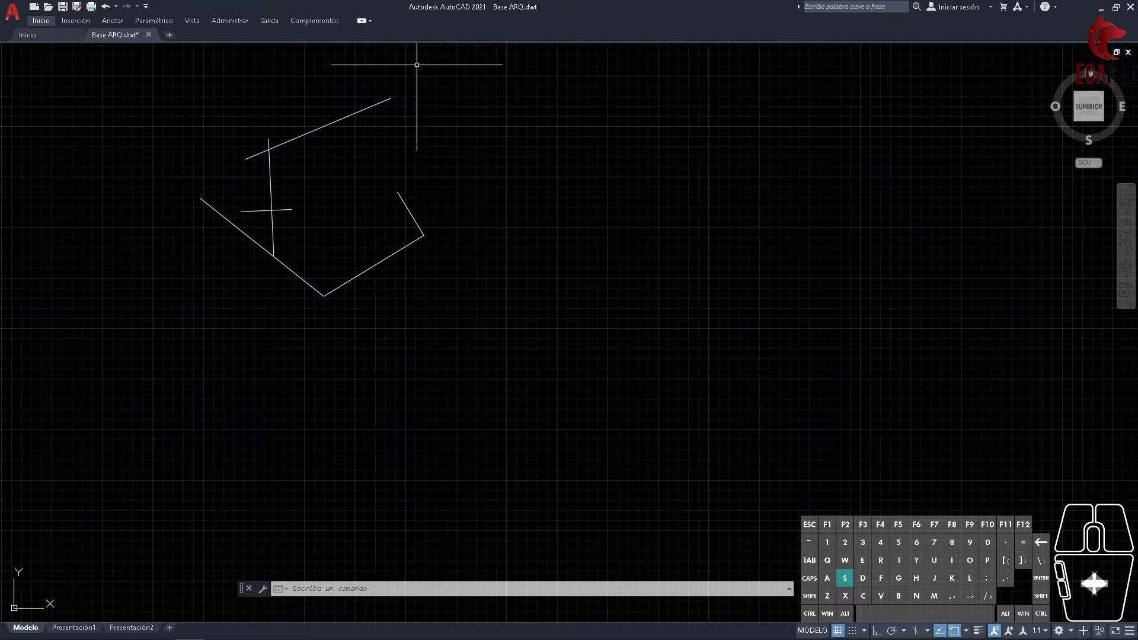
pyautogui.click(359, 21)
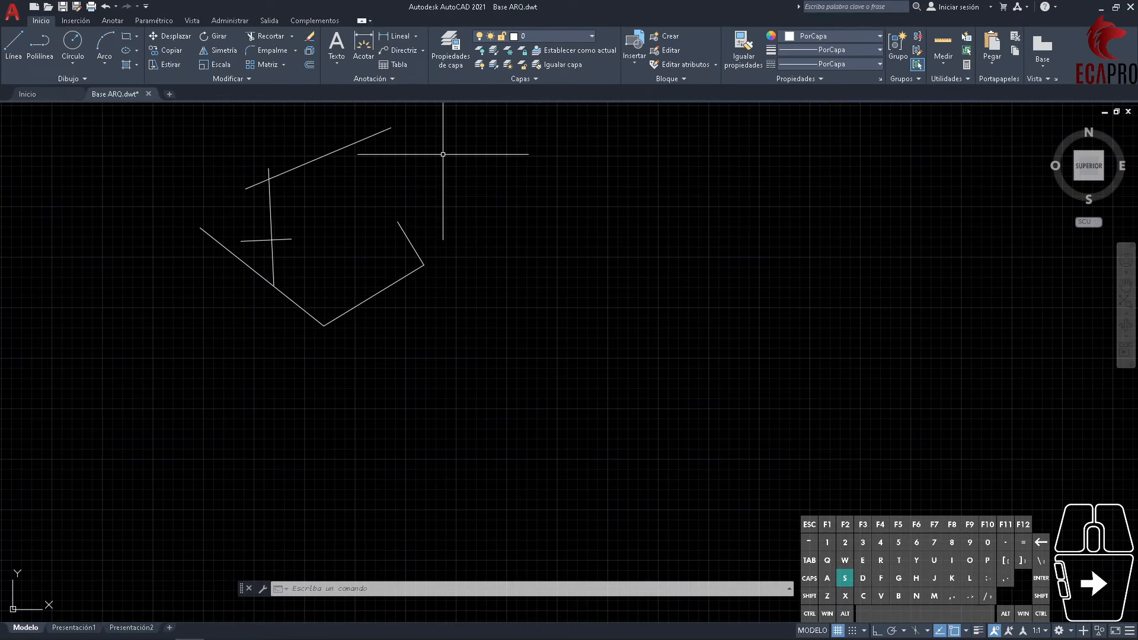
# - Minimise the ribbon to its tabs using the display-state options and restore the full ribbon
pyautogui.click(371, 20)
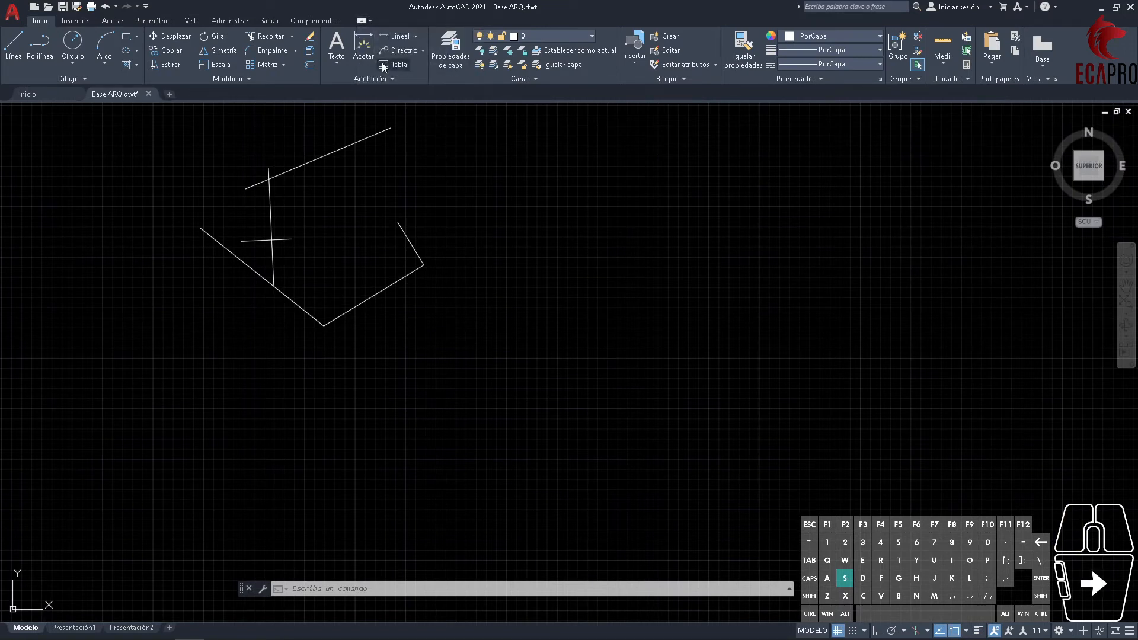
pyautogui.click(382, 63)
pyautogui.click(373, 20)
pyautogui.click(380, 33)
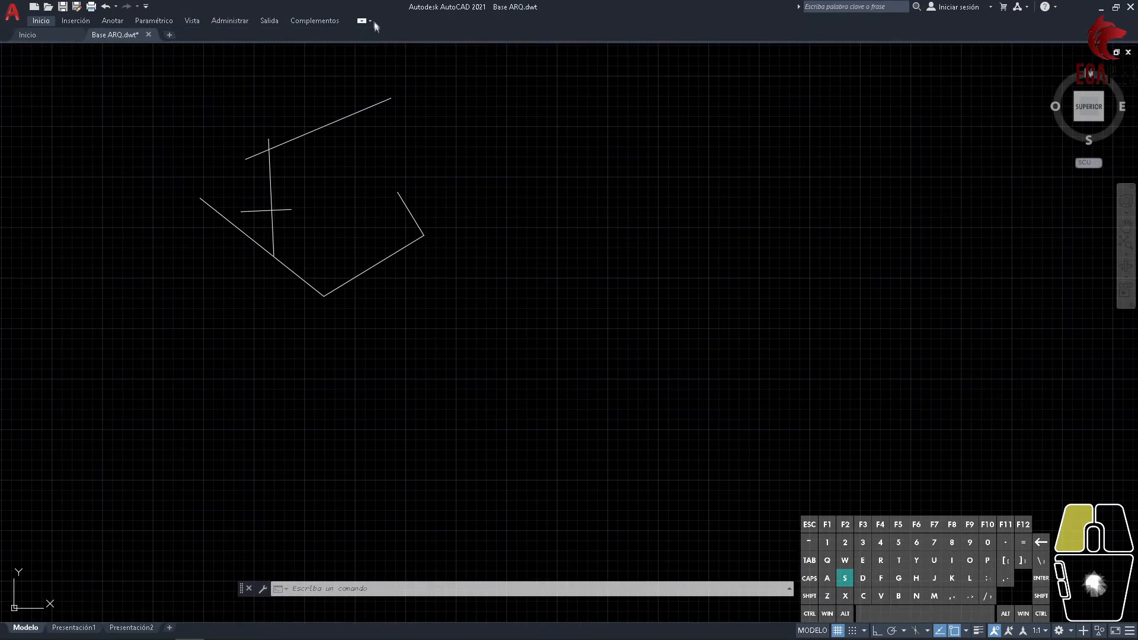
pyautogui.click(362, 20)
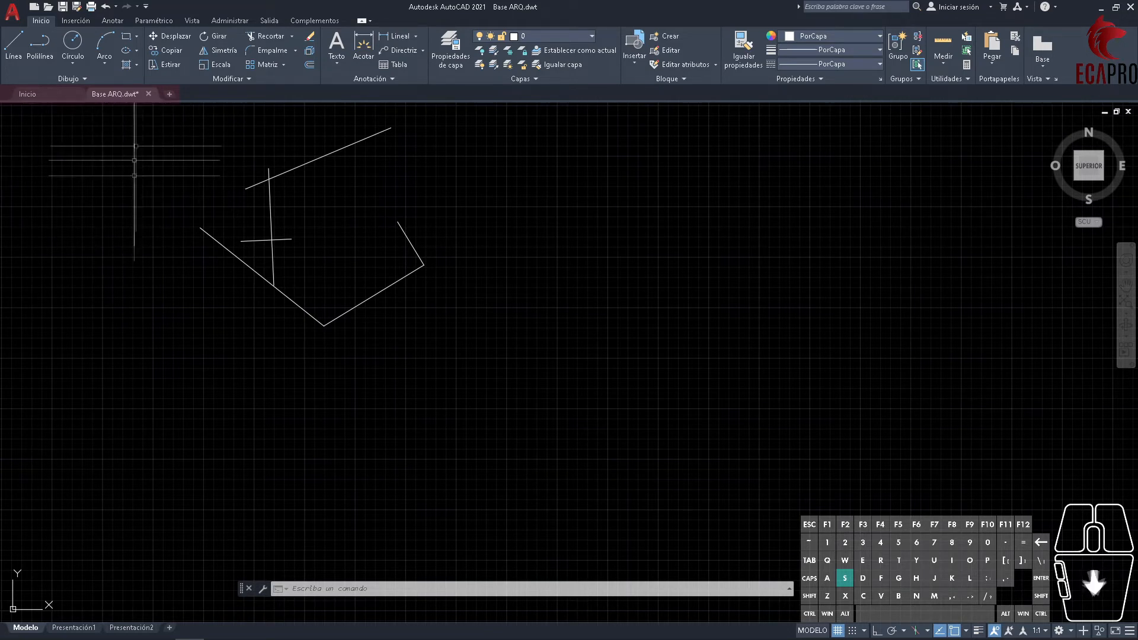
# - Create a new blank drawing and open the plantas Arq (2) drawing from the Descargas folder
pyautogui.click(169, 93)
pyautogui.click(12, 11)
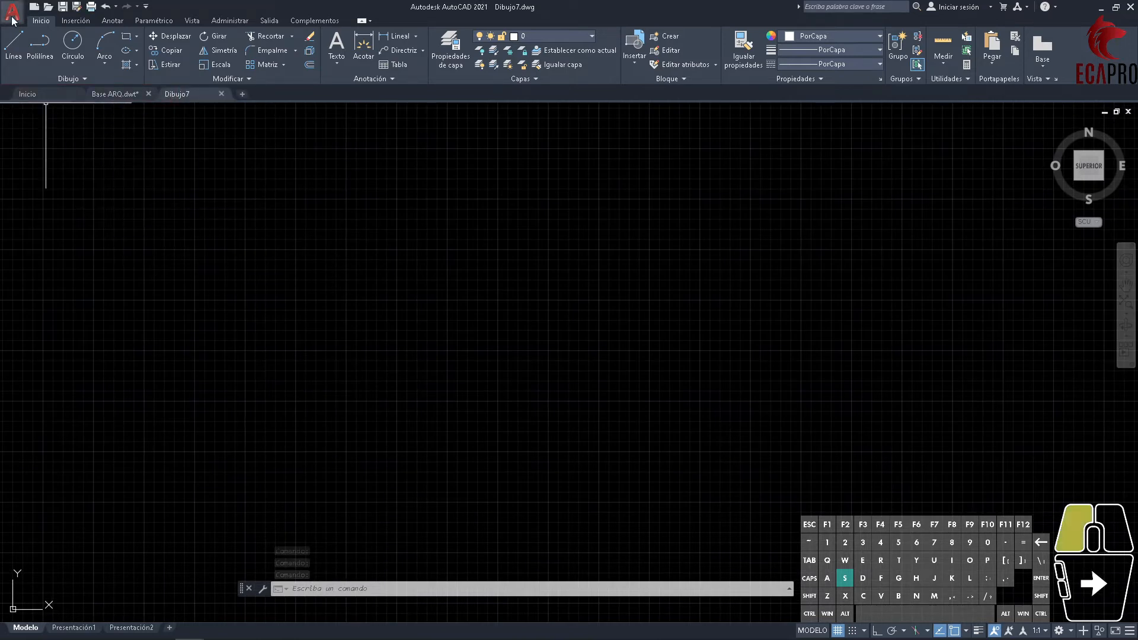
pyautogui.moveTo(35, 109)
pyautogui.click(131, 92)
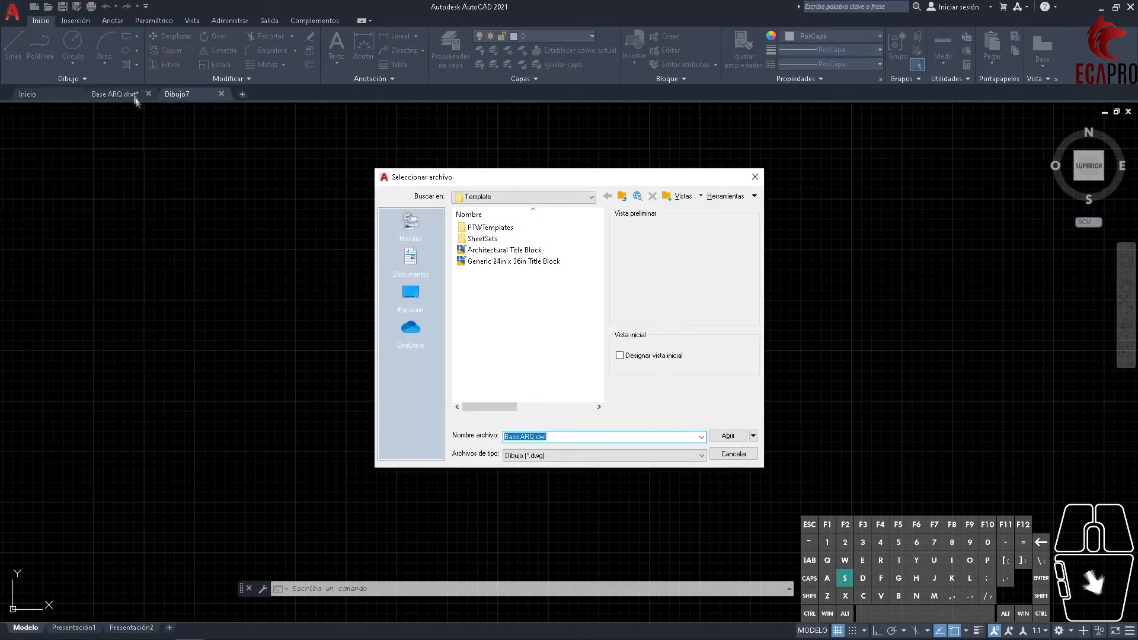
pyautogui.click(411, 292)
pyautogui.click(498, 240)
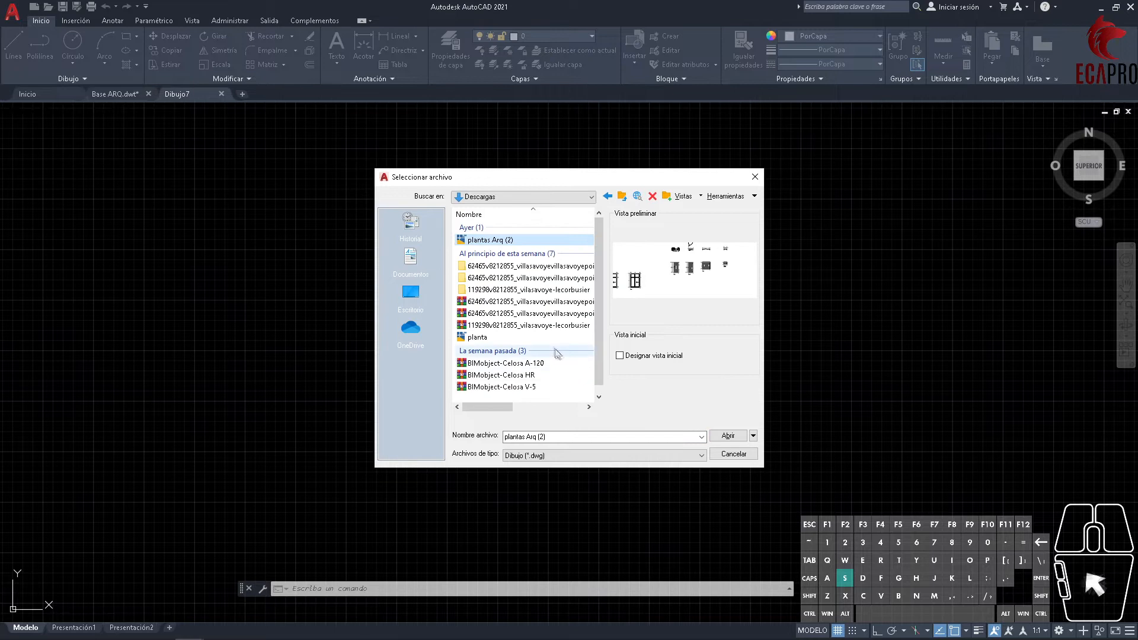
pyautogui.click(728, 436)
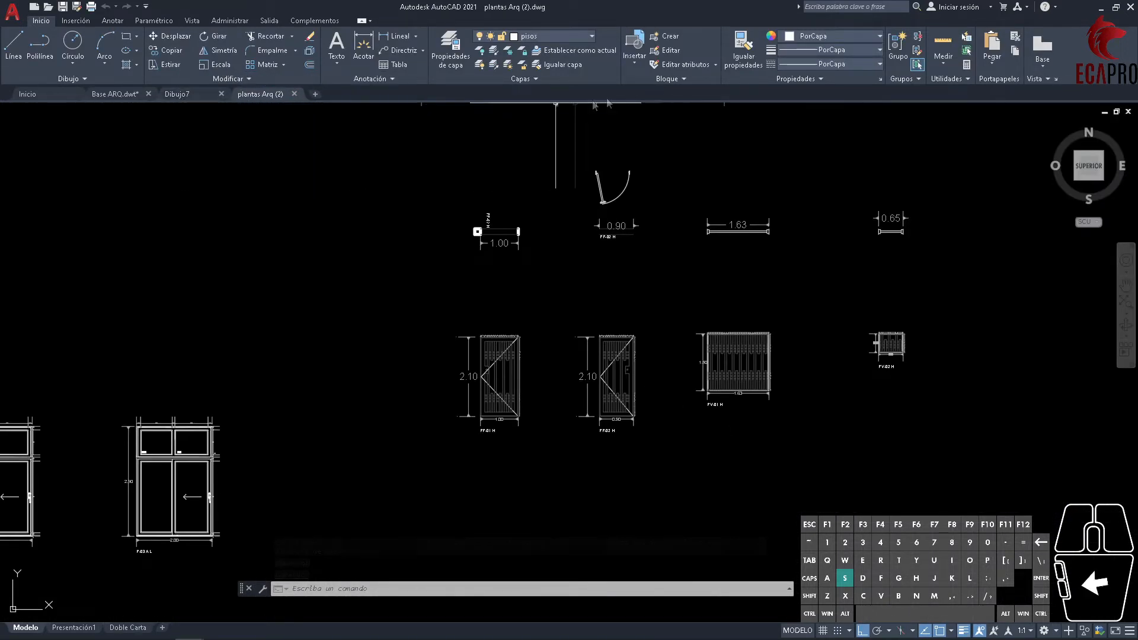
# - Close the plantas Arq (2) and Dibujo7 drawings to return to Base ARQ.dwt
pyautogui.click(295, 93)
pyautogui.click(222, 93)
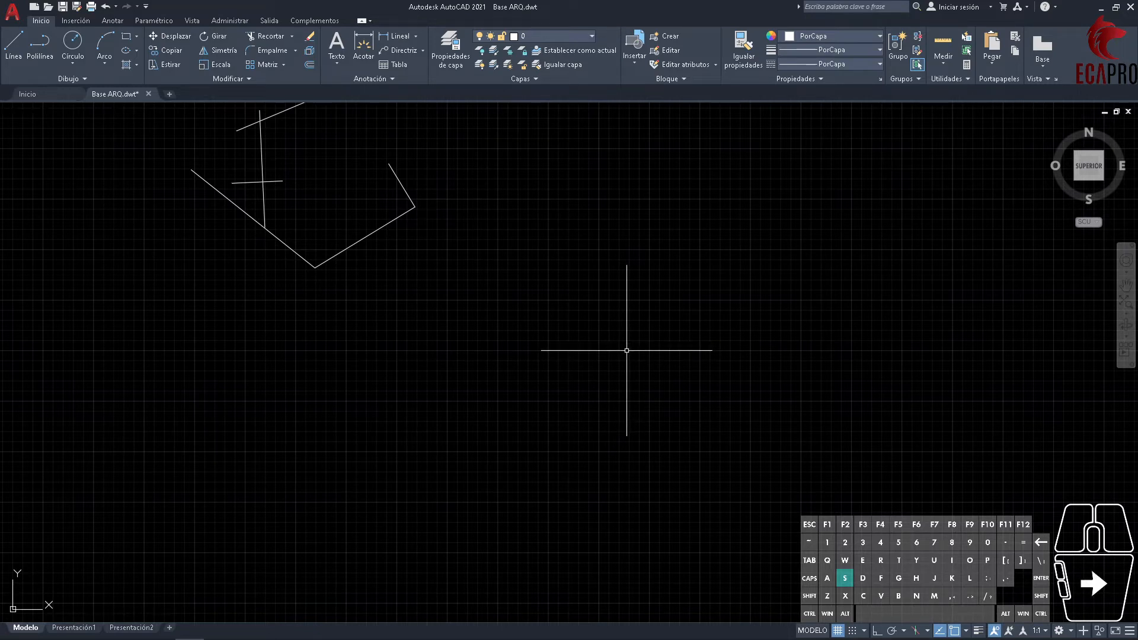
# - Toggle the command line window until it is displayed again in the drawing area
pyautogui.click(192, 20)
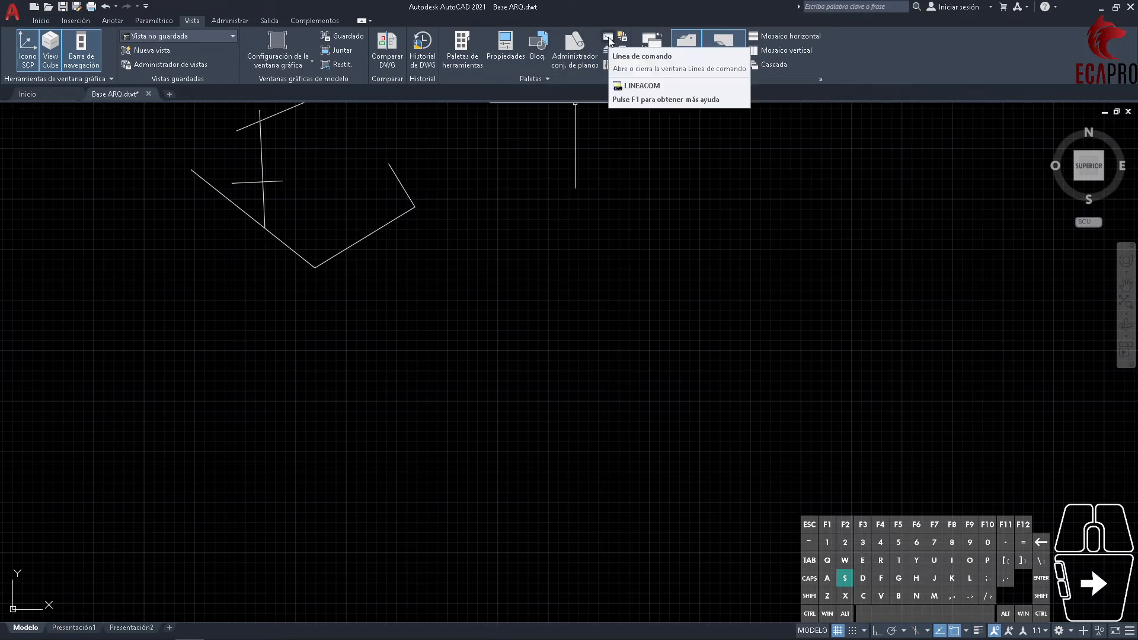
pyautogui.click(609, 41)
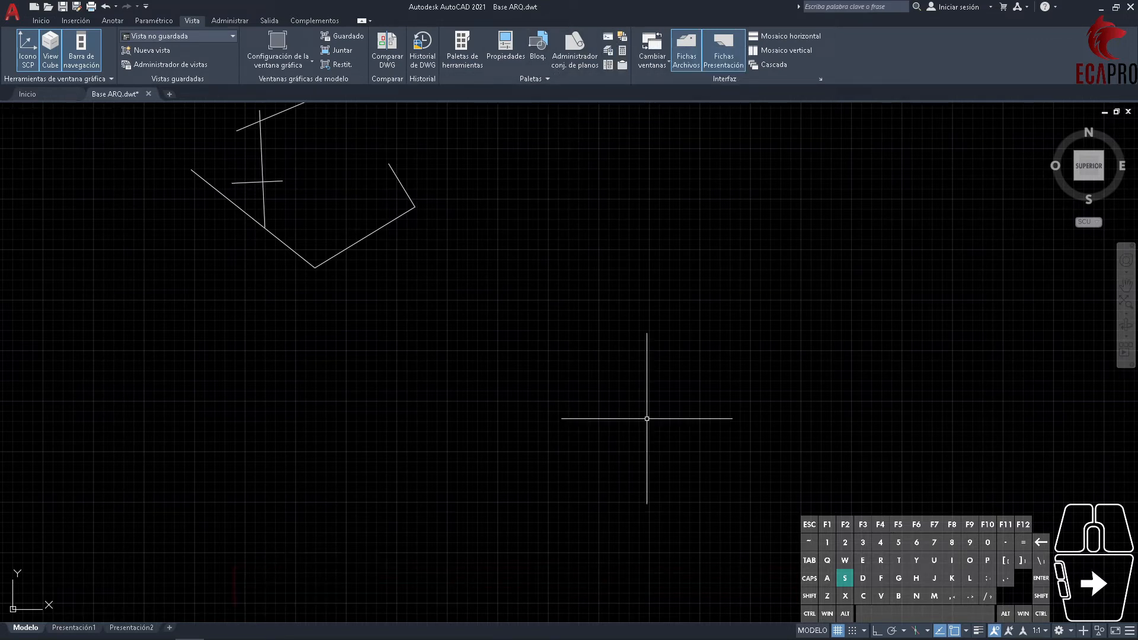
pyautogui.press('ctrl')
pyautogui.hotkey('ctrl', '9')
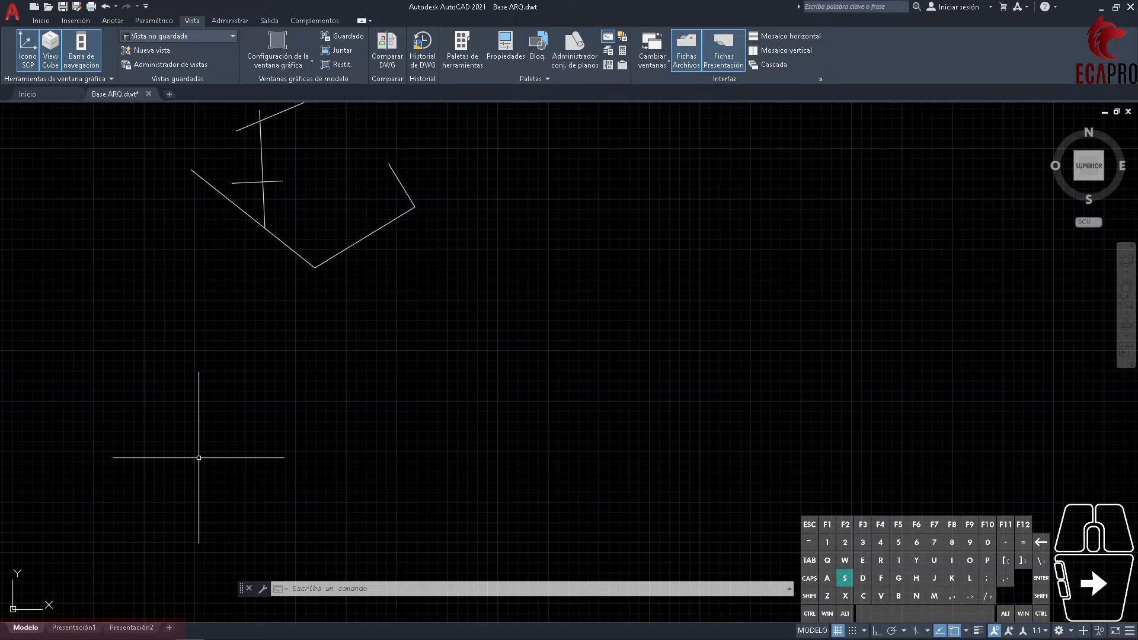
# - View the Presentación1 layout and return to model space
pyautogui.click(74, 628)
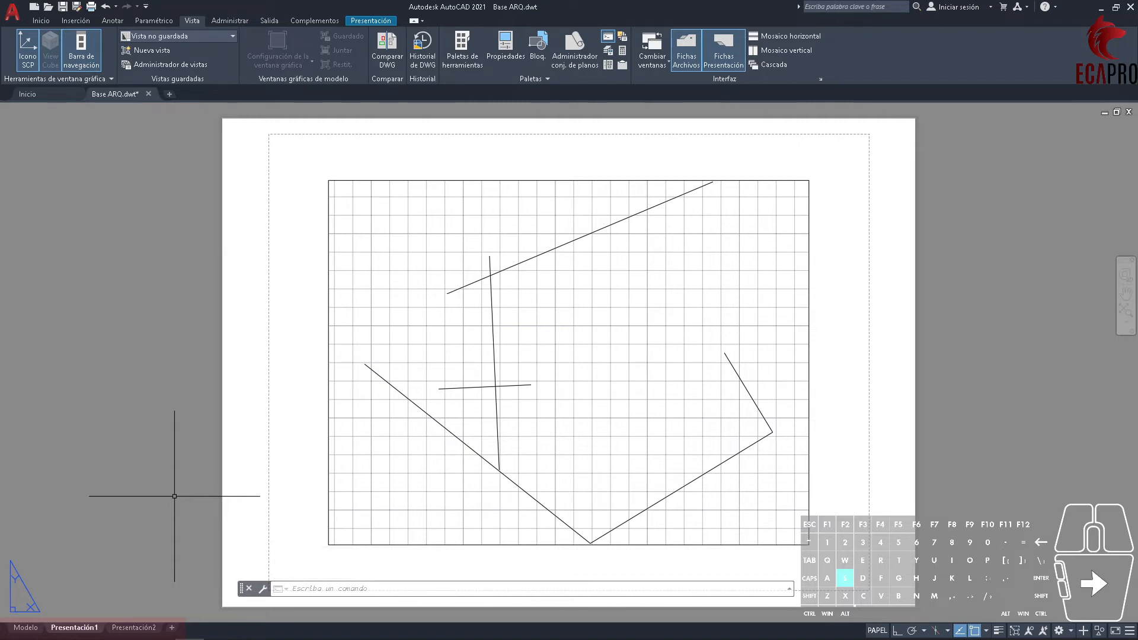
pyautogui.click(26, 627)
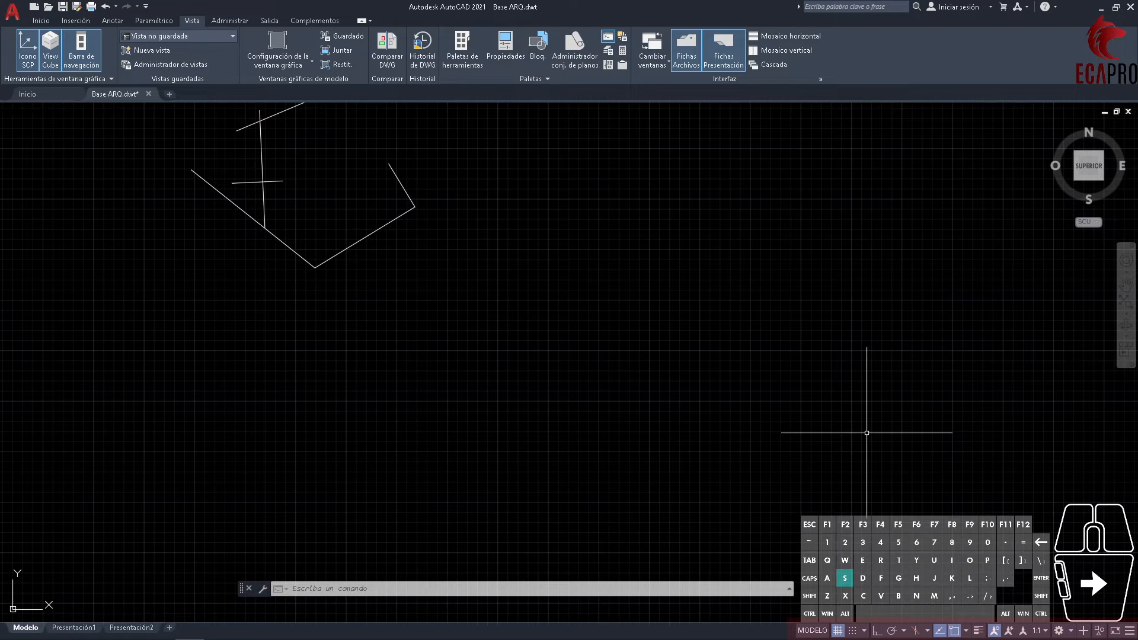
# - Turn off the background grid in model space
pyautogui.click(838, 631)
pyautogui.click(838, 631)
pyautogui.click(839, 631)
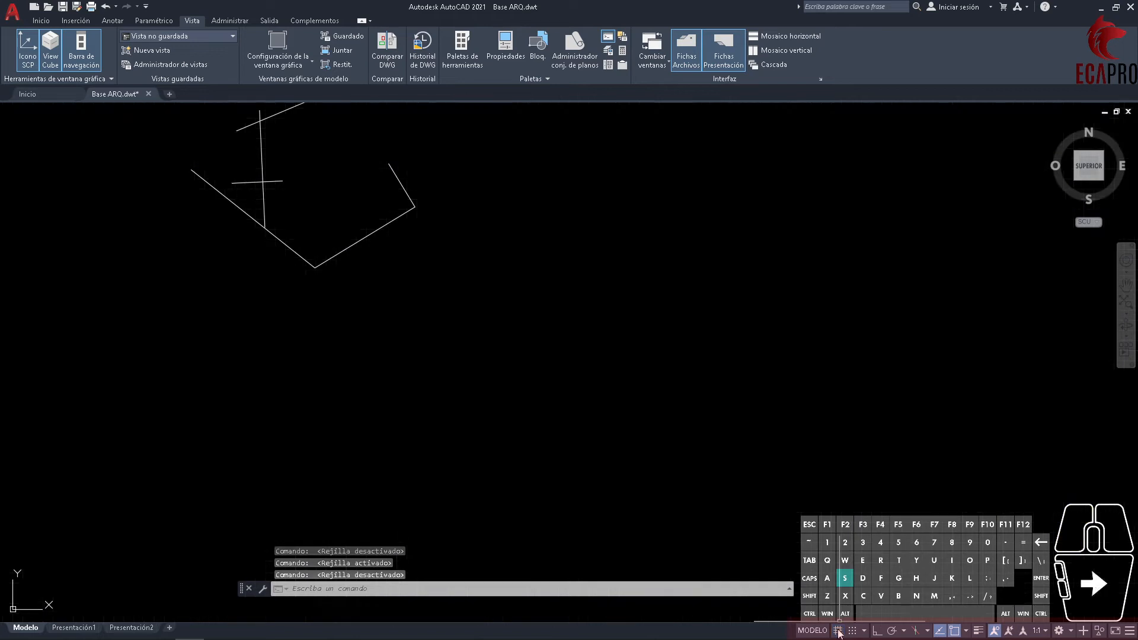
# - Turn on Ortho mode while placing a line in the empty drawing area, and cancel the line
pyautogui.click(41, 20)
pyautogui.click(14, 44)
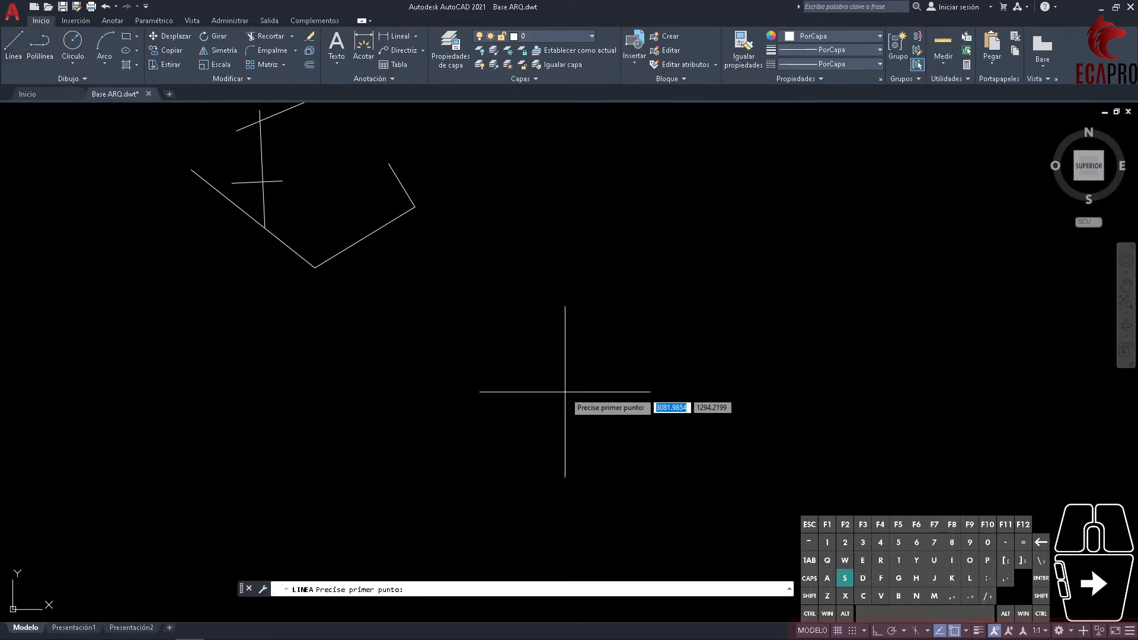
pyautogui.click(565, 391)
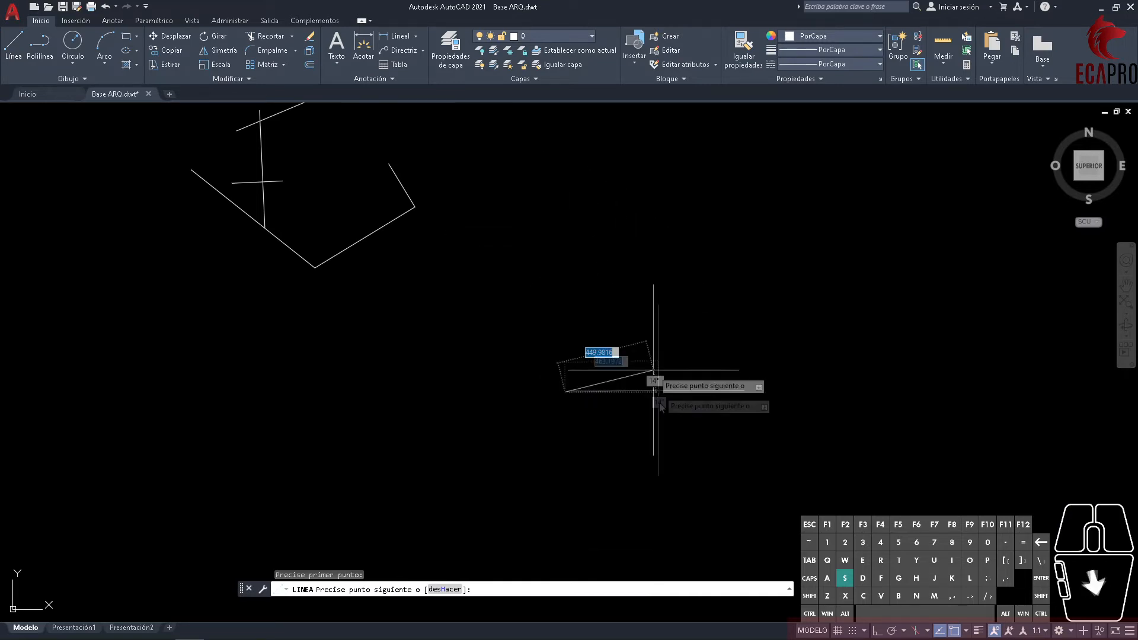
pyautogui.click(877, 631)
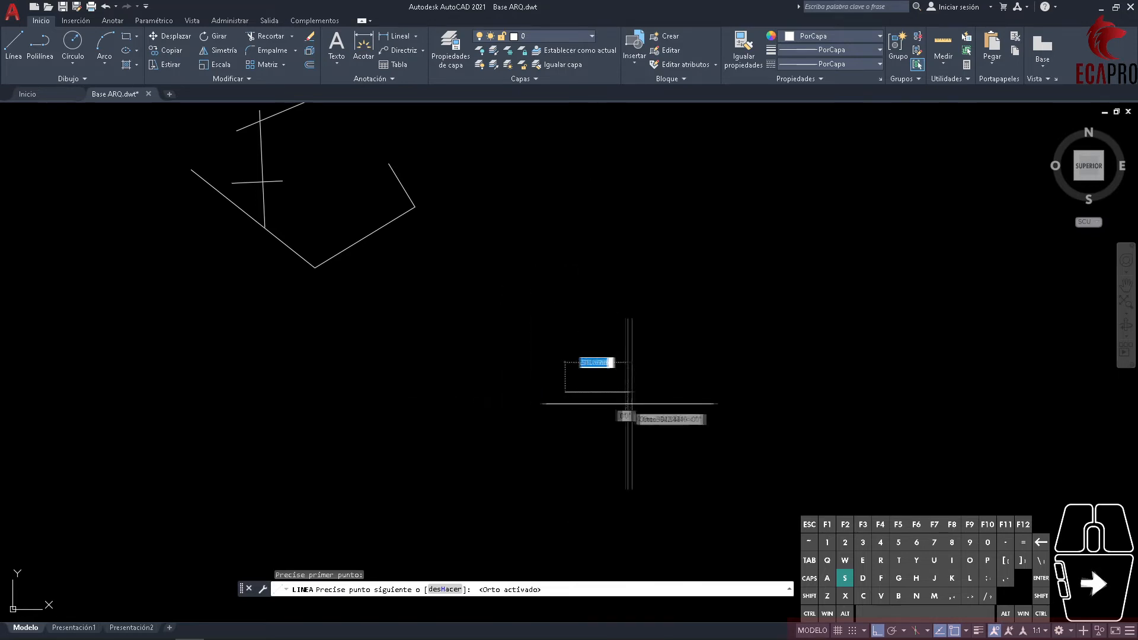
pyautogui.press('Escape')
# - Try the drawing aids by toggling the lineweight display and switching the grid on and off again
pyautogui.click(978, 632)
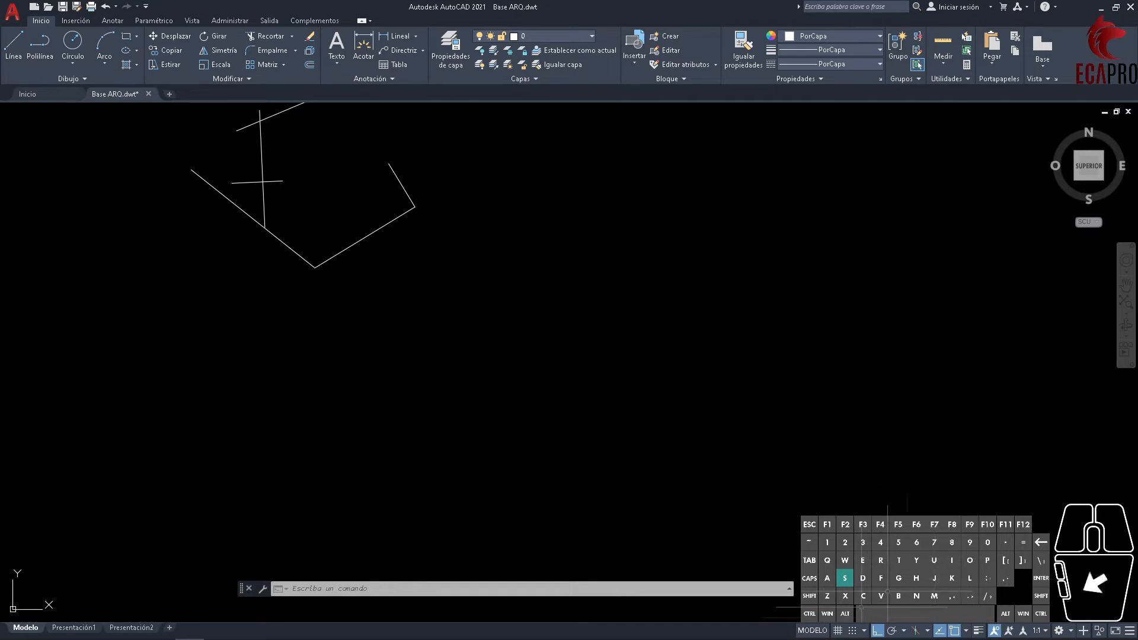
pyautogui.click(838, 630)
pyautogui.click(837, 631)
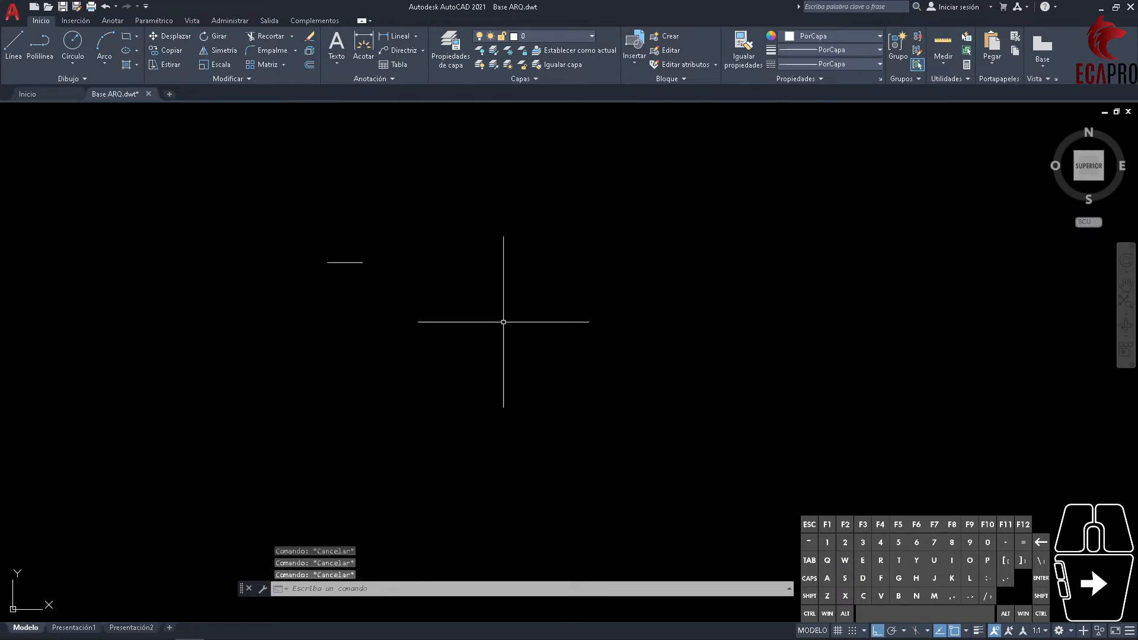
# - Configure the drawing units with Metros as the insertion scale and a length precision of 0.00
pyautogui.write('unidades')
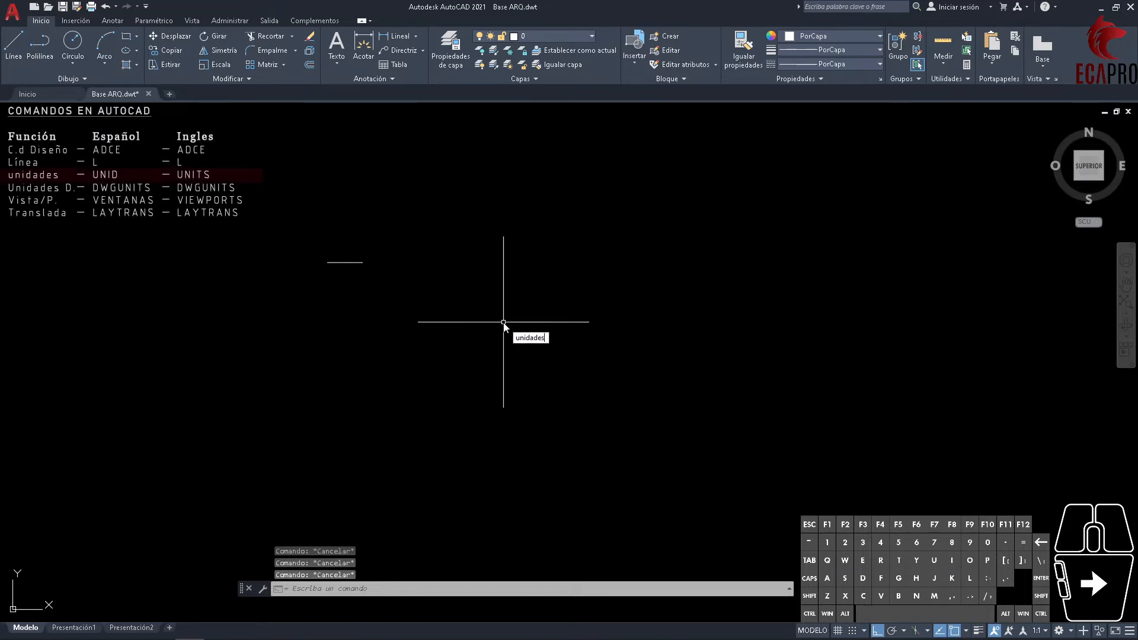
pyautogui.press('Return')
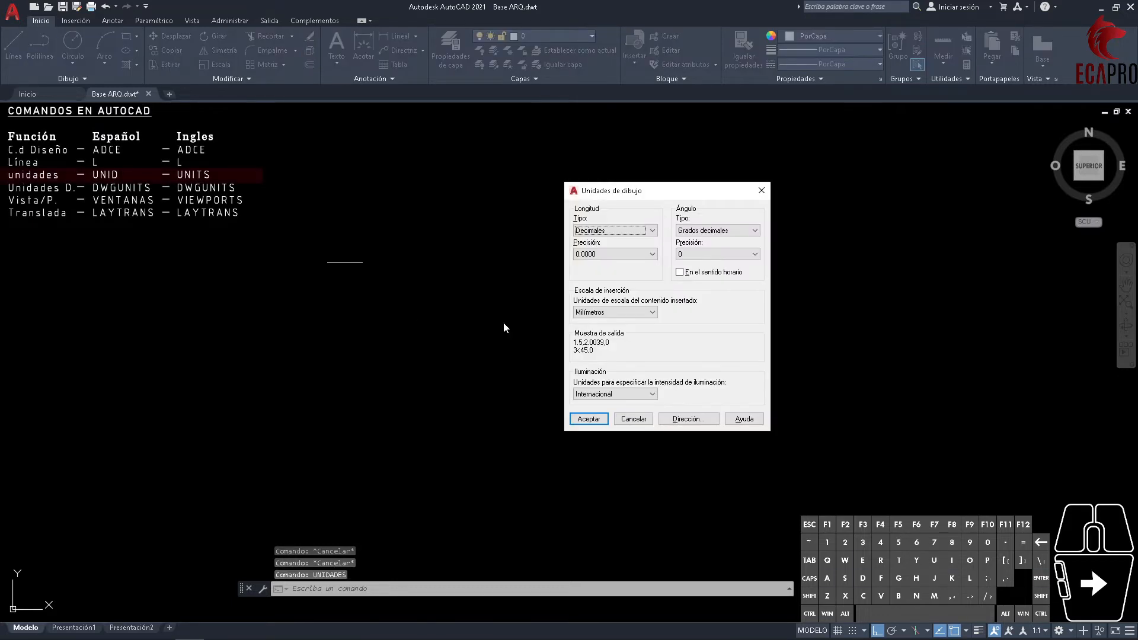
pyautogui.click(611, 312)
pyautogui.click(592, 363)
pyautogui.click(617, 254)
pyautogui.click(597, 280)
pyautogui.click(620, 254)
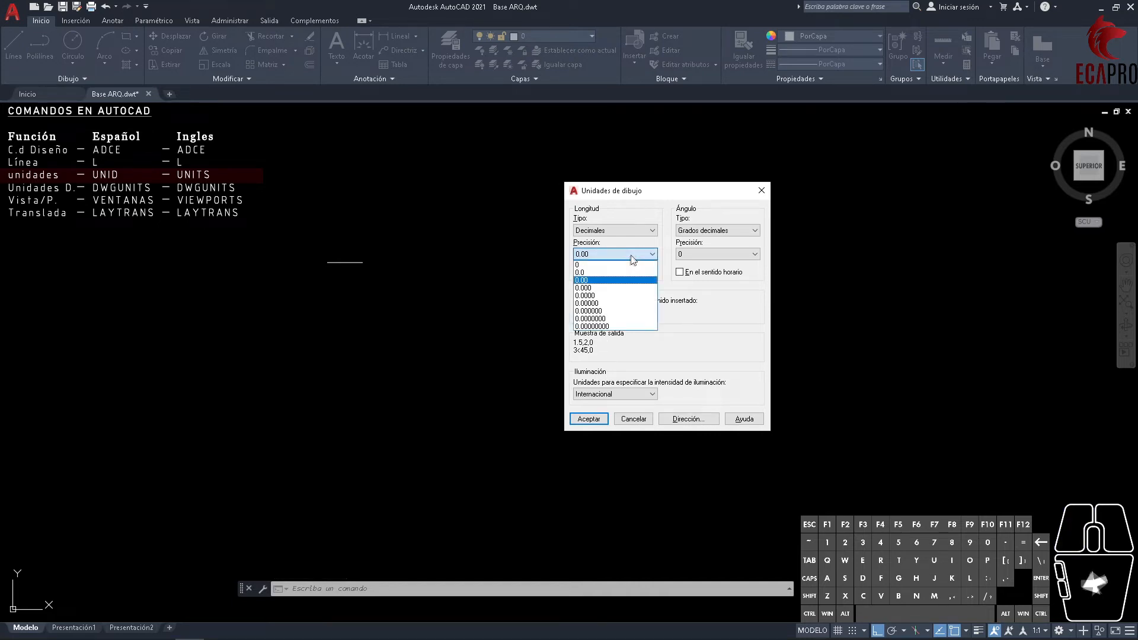
pyautogui.click(603, 281)
pyautogui.click(597, 420)
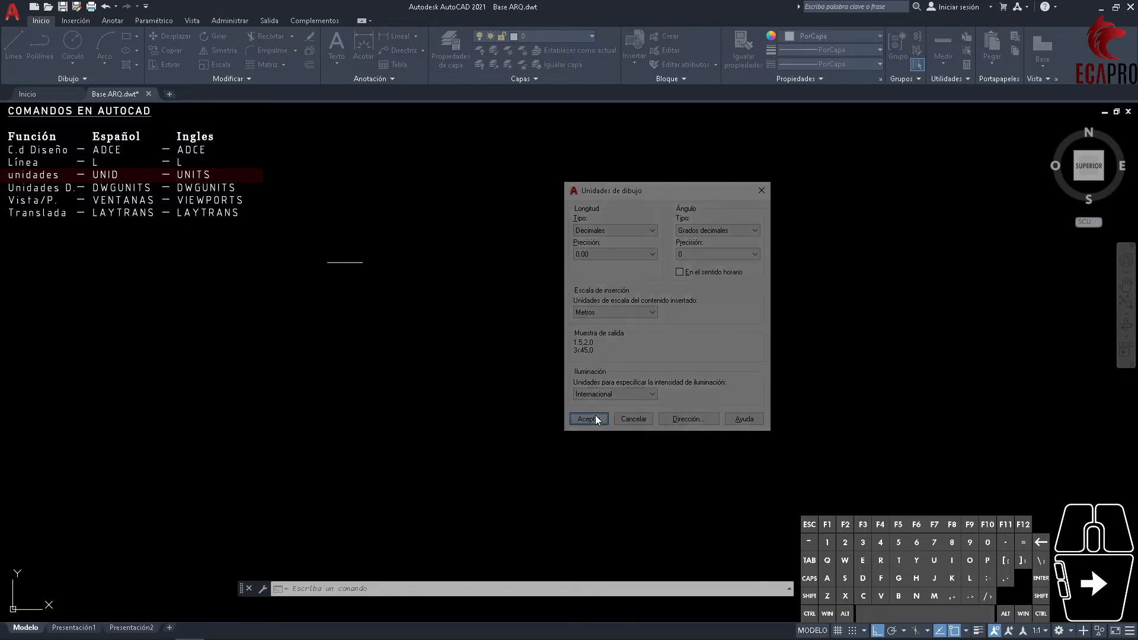
# - Run -DWGUNITS with length unit 6 (Metros), linear format 2 (Decimales) and the default display precision
pyautogui.scroll(-2, 670, 469)
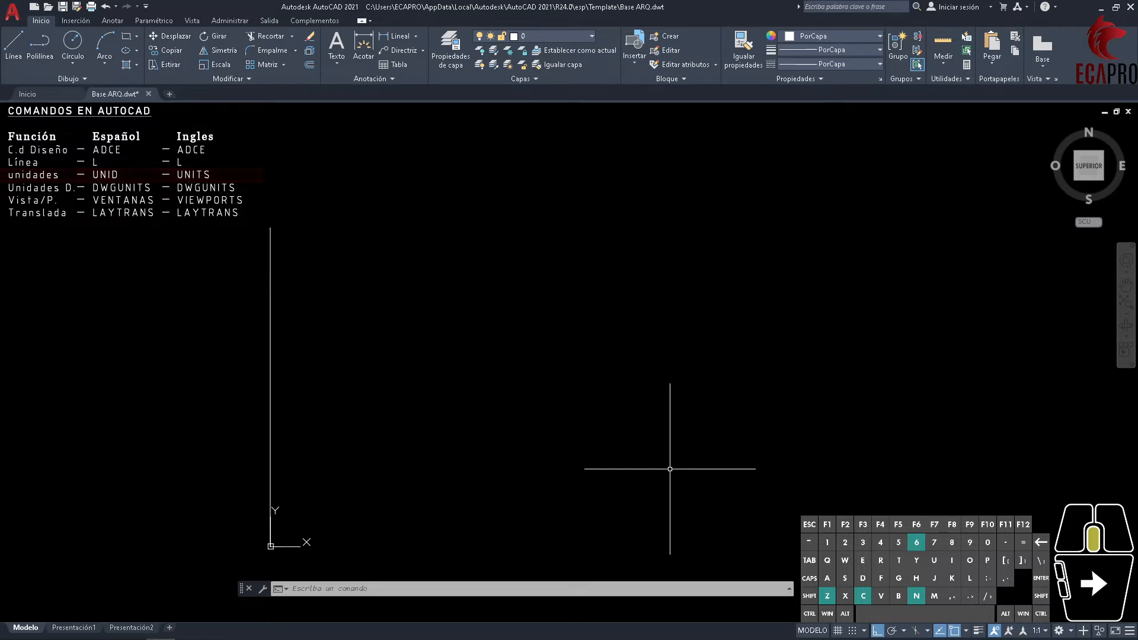
pyautogui.write('DWGunits')
pyautogui.press('Return')
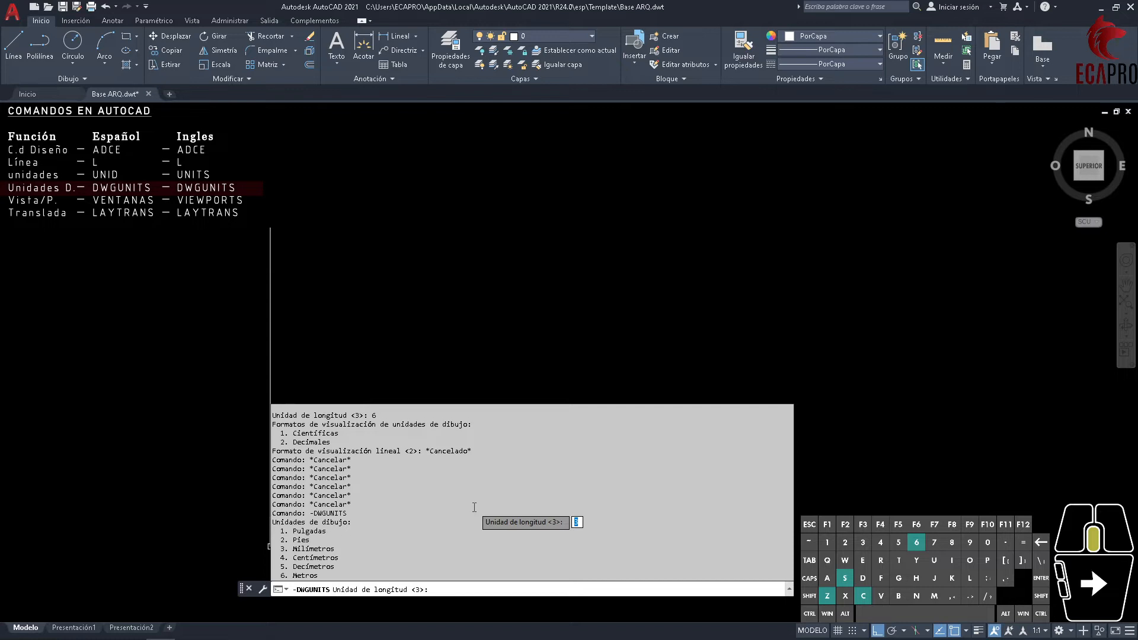
pyautogui.write('6')
pyautogui.press('Return')
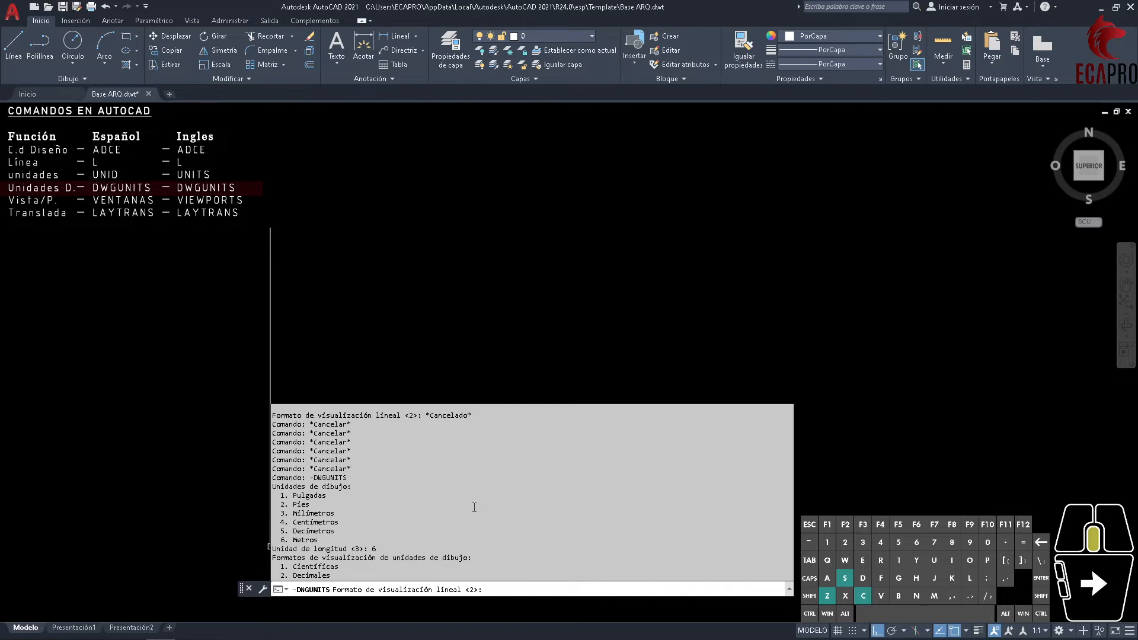
pyautogui.write('2')
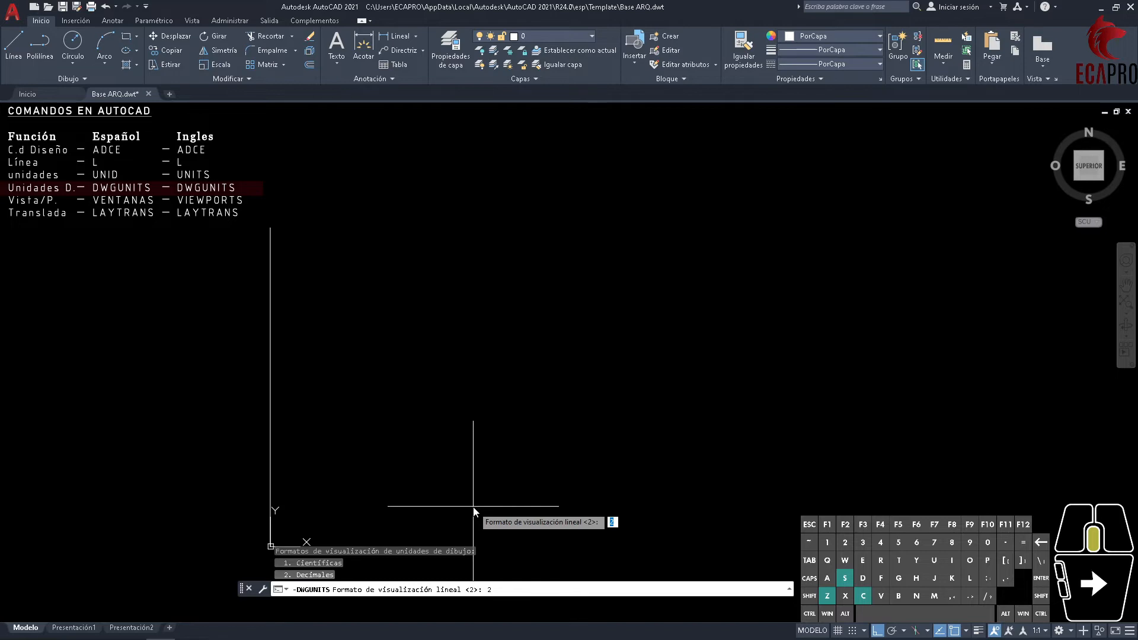
pyautogui.press('Return')
pyautogui.press('Return')
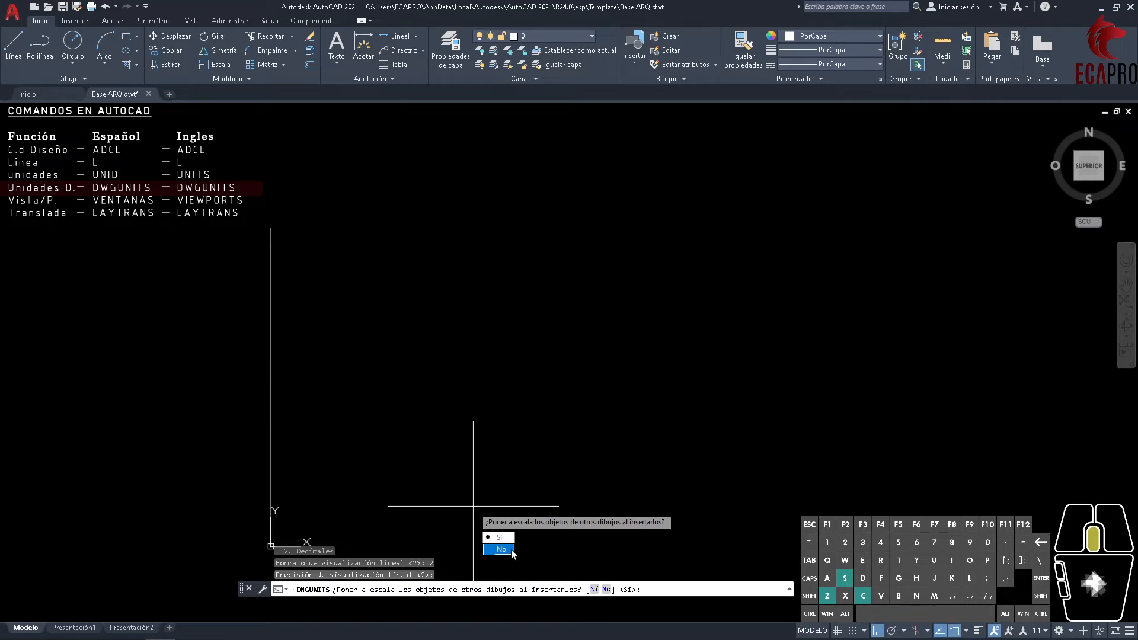
# - Answer Sí to scaling inserted objects, matching UNIDADESINS, scaling the current drawing's objects and including paper space objects
pyautogui.click(594, 590)
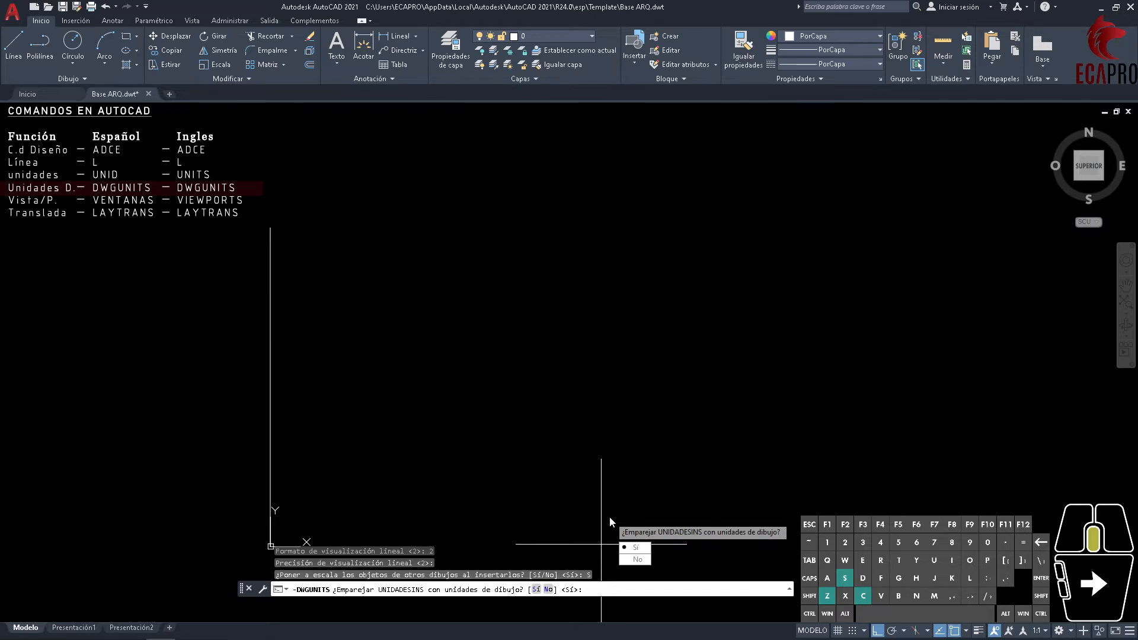
pyautogui.click(643, 548)
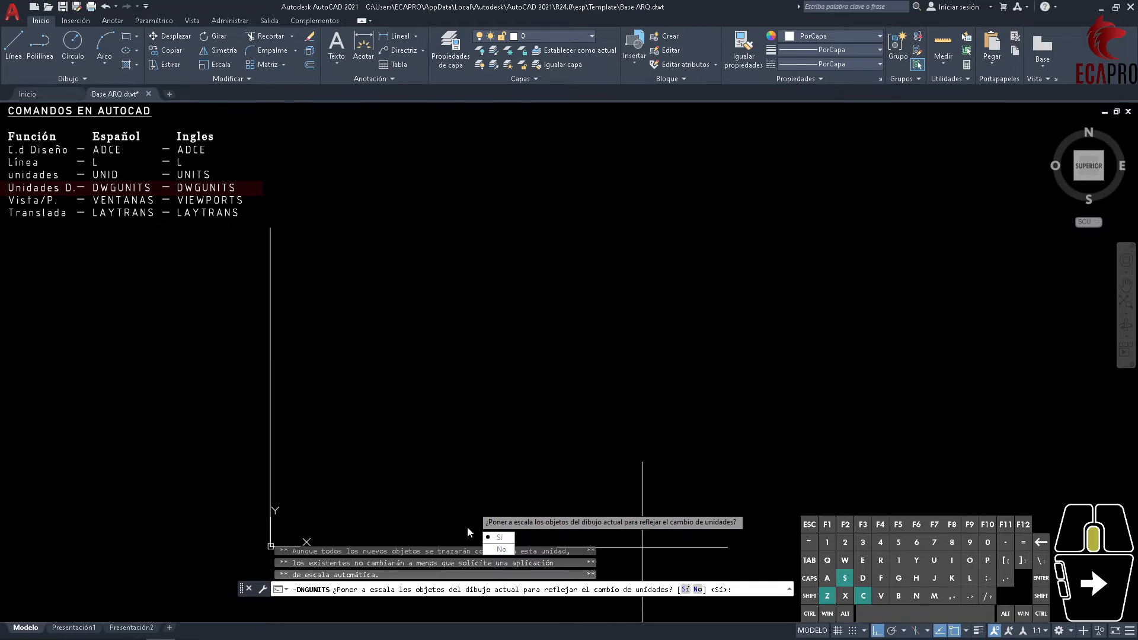
pyautogui.click(499, 538)
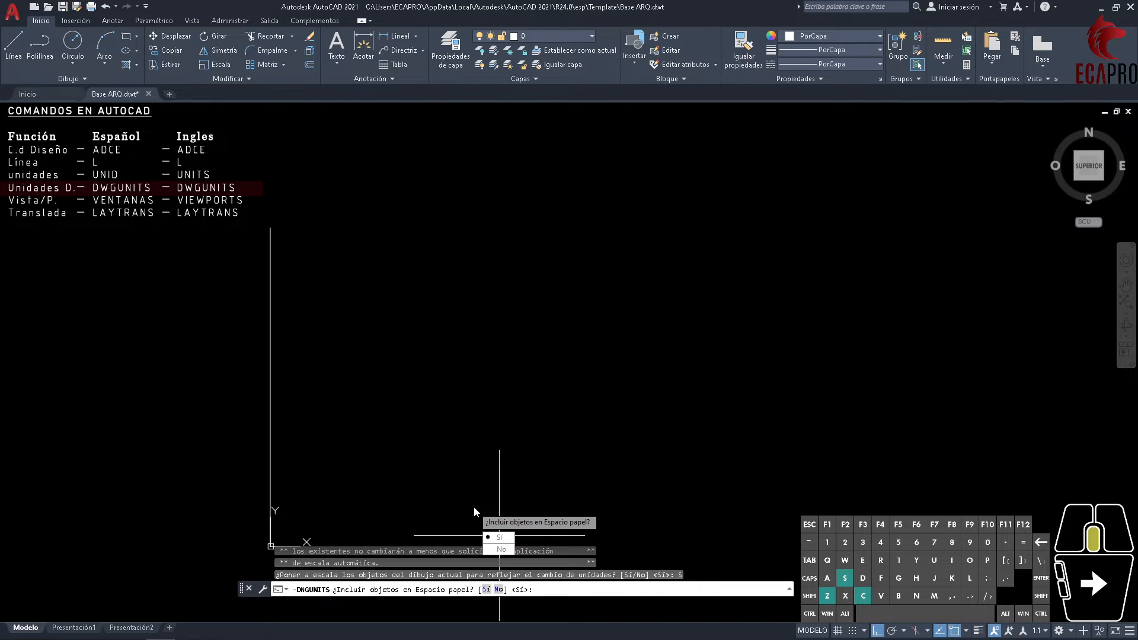
pyautogui.click(500, 537)
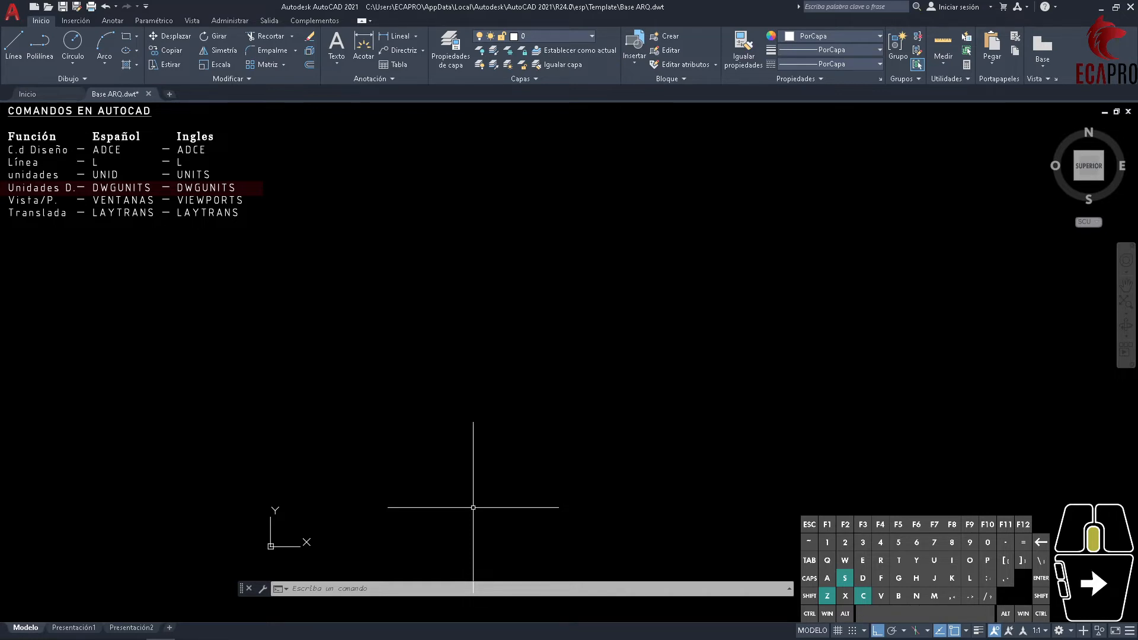
# - Check the current length unit of Base ARQ.dwt with -DWGUNITS and cancel the command
pyautogui.write('DWGunits')
pyautogui.press('Return')
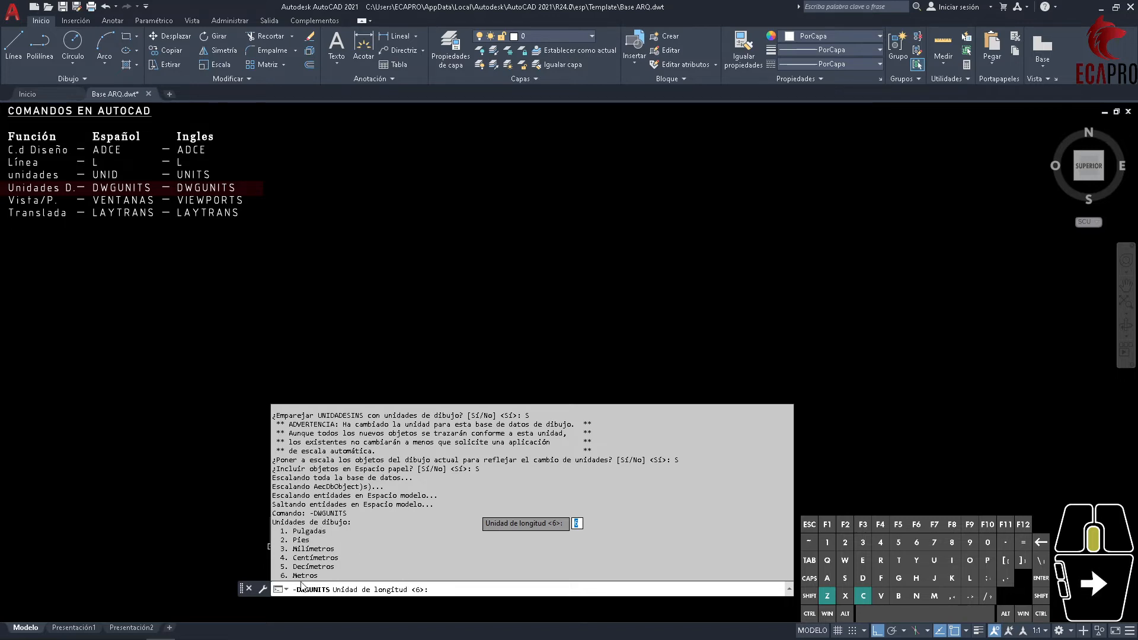
pyautogui.press('Escape')
pyautogui.press('Escape')
pyautogui.press('Escape')
pyautogui.press('Escape')
pyautogui.press('Escape')
pyautogui.press('Escape')
pyautogui.press('Escape')
pyautogui.press('Escape')
pyautogui.press('Escape')
pyautogui.press('Escape')
pyautogui.press('Escape')
pyautogui.press('Escape')
pyautogui.press('Escape')
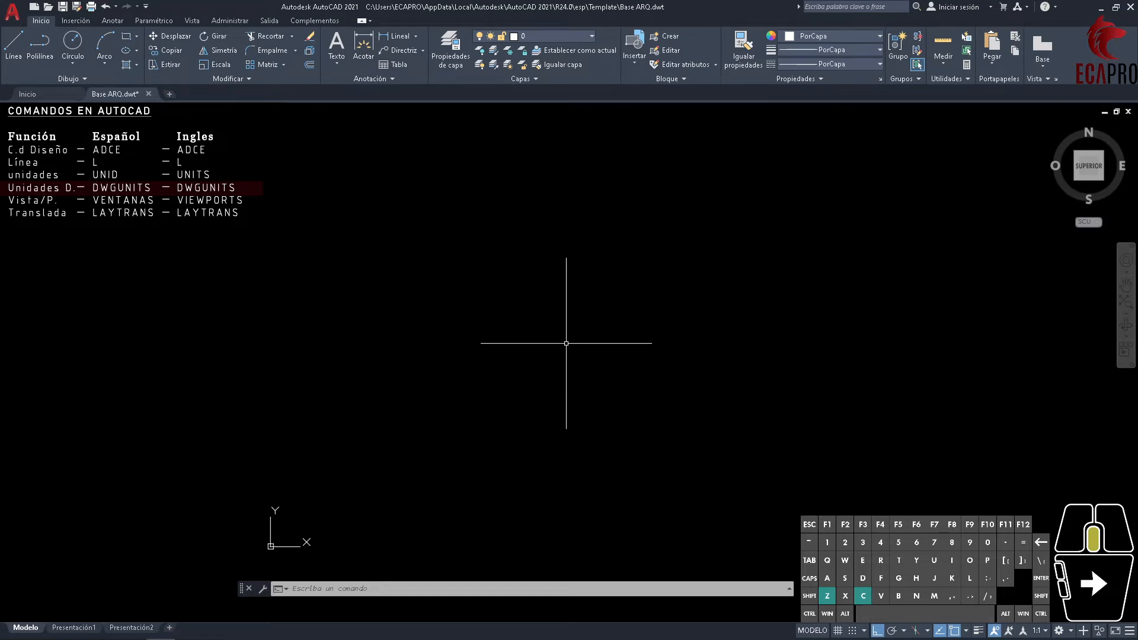
# - Open the VILA SAVOYE drawing, check its length unit with -DWGUNITS and cancel the command
pyautogui.click(44, 99)
pyautogui.click(634, 396)
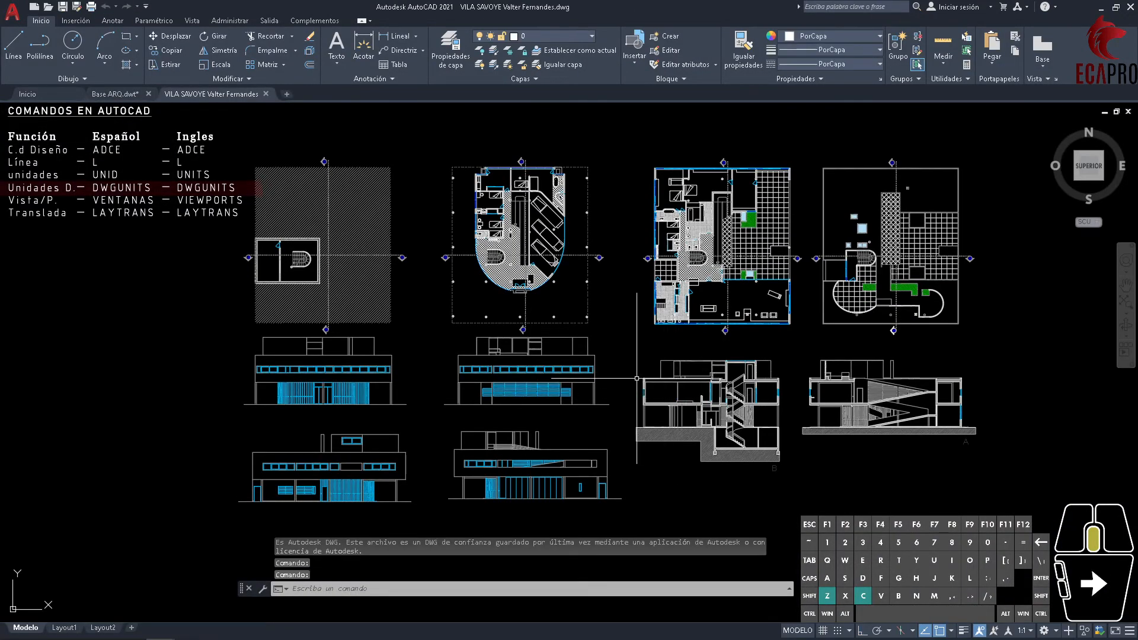
pyautogui.write('-DWGUNITS')
pyautogui.press('Return')
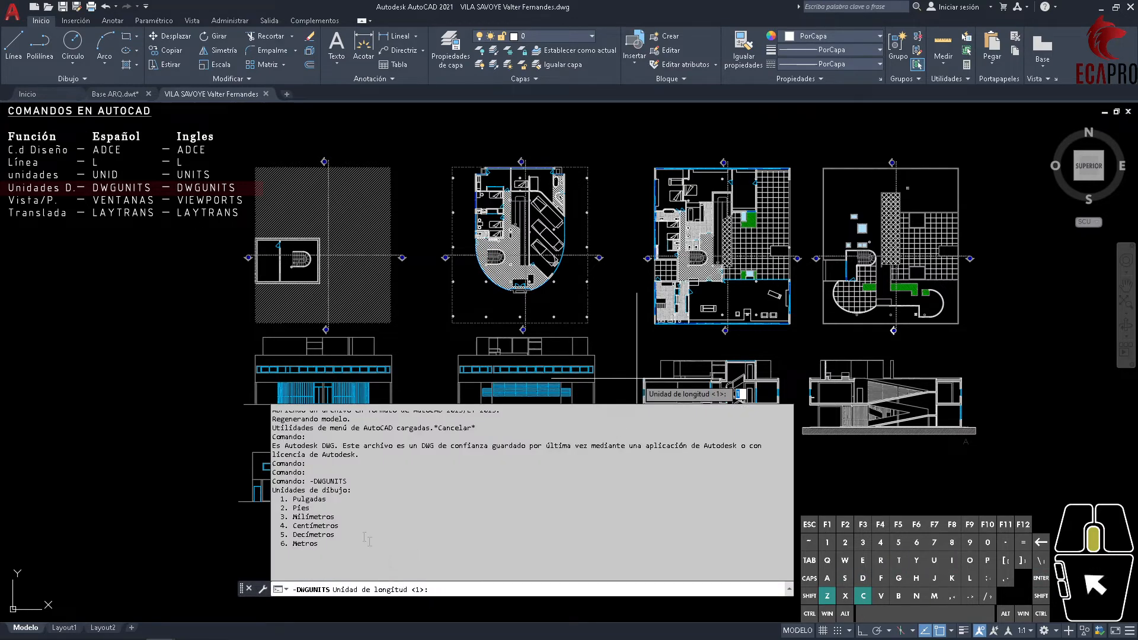
pyautogui.press('Escape')
pyautogui.press('Escape')
pyautogui.press('Escape')
pyautogui.press('Escape')
pyautogui.press('Escape')
pyautogui.press('Escape')
pyautogui.press('Escape')
pyautogui.press('Escape')
pyautogui.press('Escape')
pyautogui.press('Escape')
pyautogui.press('Escape')
pyautogui.press('Escape')
pyautogui.press('Escape')
pyautogui.press('Escape')
pyautogui.press('Escape')
pyautogui.press('Escape')
pyautogui.press('Escape')
pyautogui.press('Escape')
pyautogui.press('Escape')
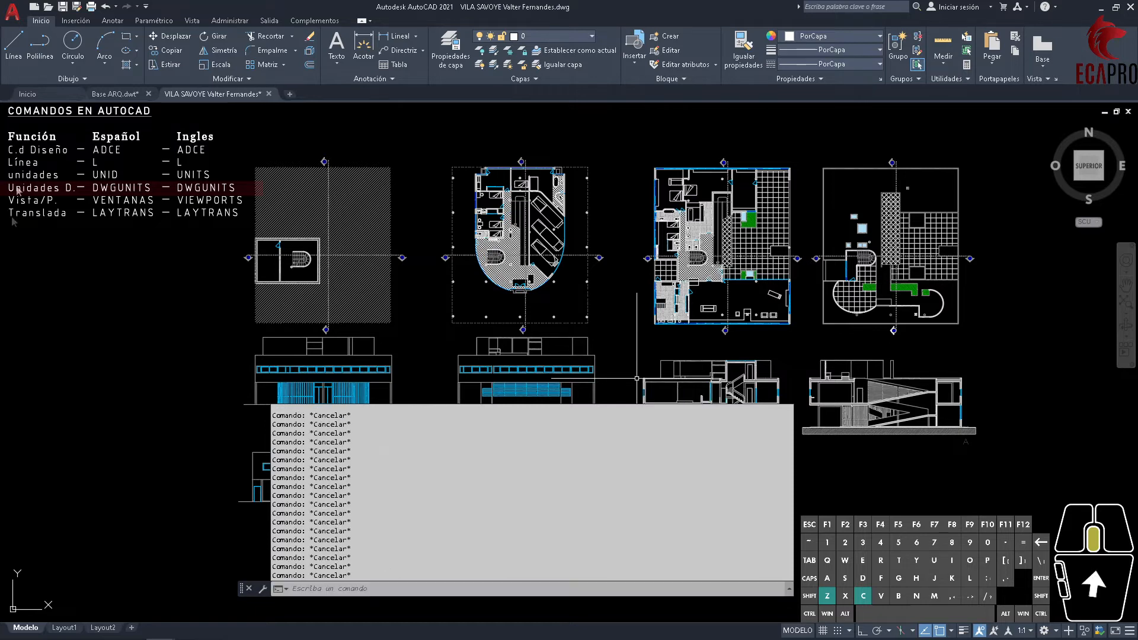
# - Open the plantas Arq (2) drawing, check its length unit with -DWGUNITS and cancel the command
pyautogui.click(29, 94)
pyautogui.click(514, 311)
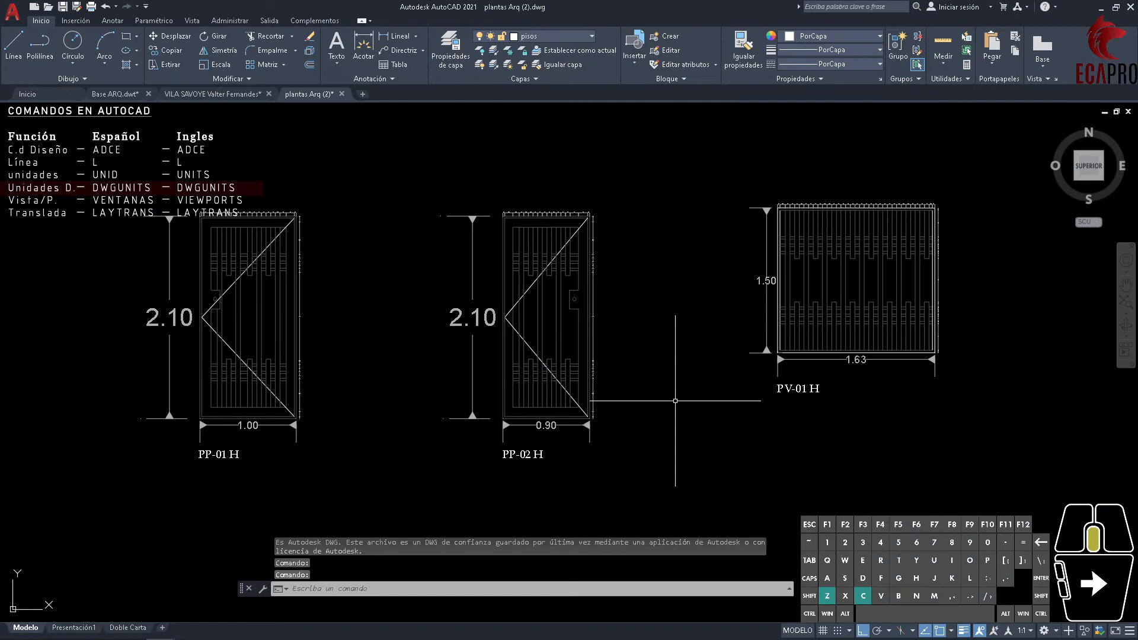
pyautogui.write('-DWGUNITS')
pyautogui.press('Return')
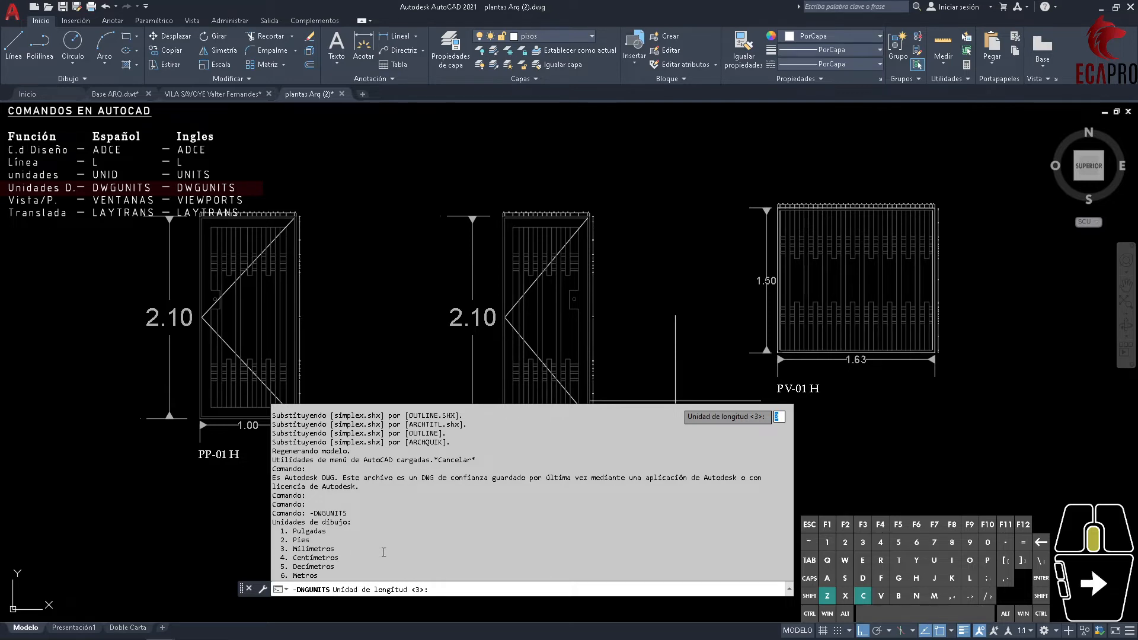
pyautogui.press('Escape')
pyautogui.press('Escape')
pyautogui.press('Escape')
pyautogui.press('Escape')
pyautogui.press('Escape')
pyautogui.press('Escape')
pyautogui.press('Escape')
pyautogui.press('Escape')
pyautogui.press('Escape')
pyautogui.press('Escape')
pyautogui.press('Escape')
pyautogui.press('Escape')
pyautogui.press('Escape')
pyautogui.press('Escape')
pyautogui.press('Escape')
pyautogui.press('Escape')
pyautogui.press('Escape')
pyautogui.press('Escape')
pyautogui.press('Escape')
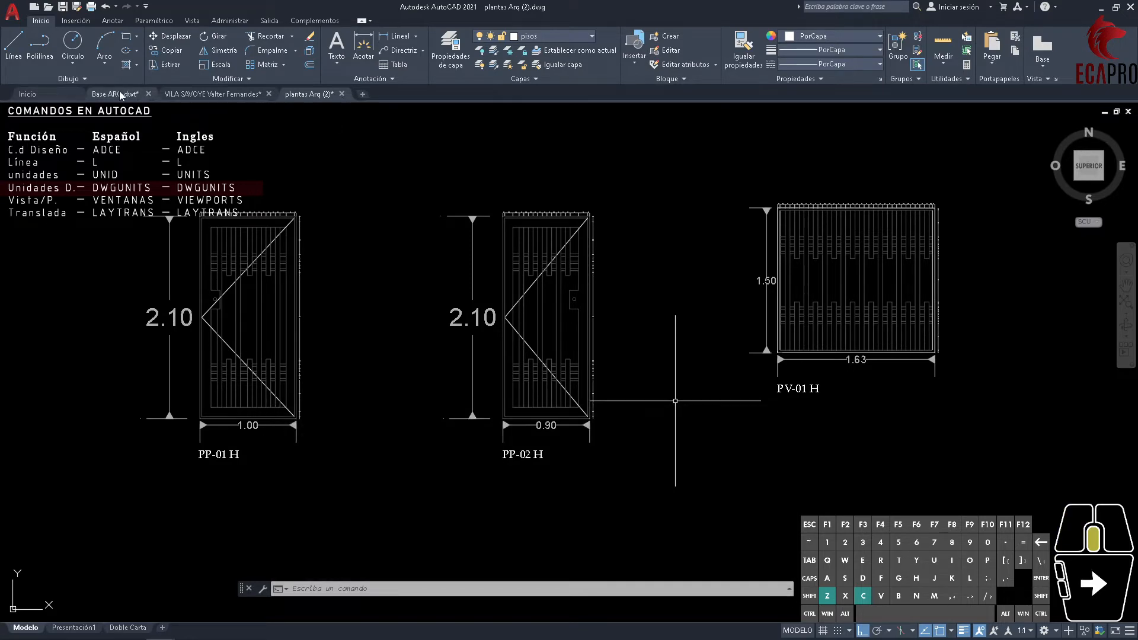
# - Close the VILA SAVOYE and plantas Arq (2) drawings and enter the DWGunits command name in Base ARQ.dwt without running it
pyautogui.click(119, 91)
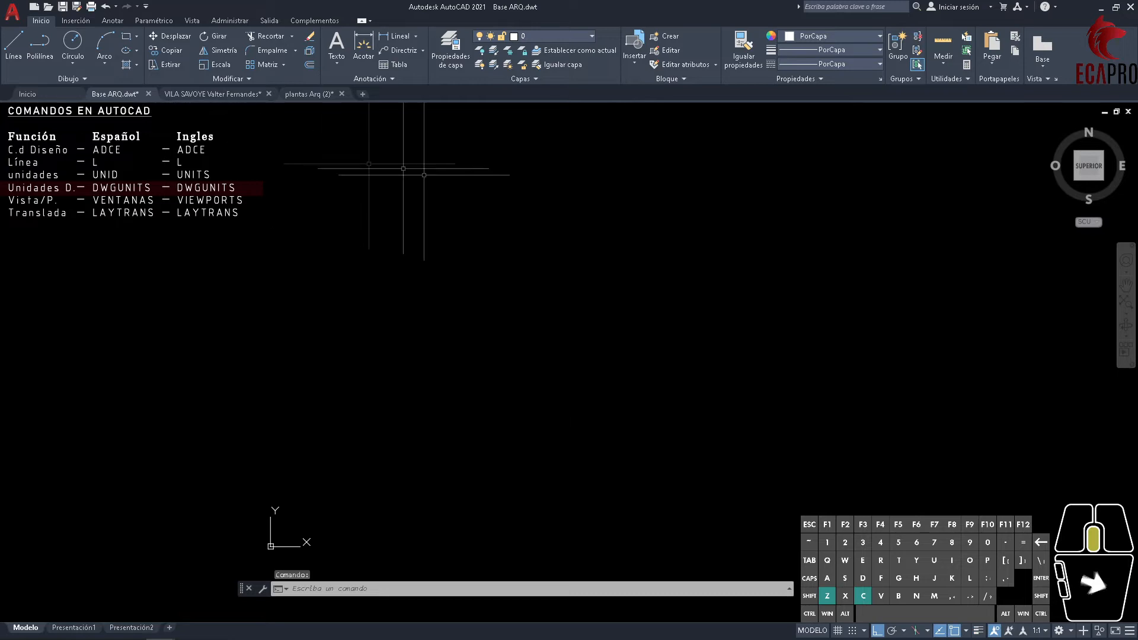
pyautogui.click(270, 95)
pyautogui.click(612, 352)
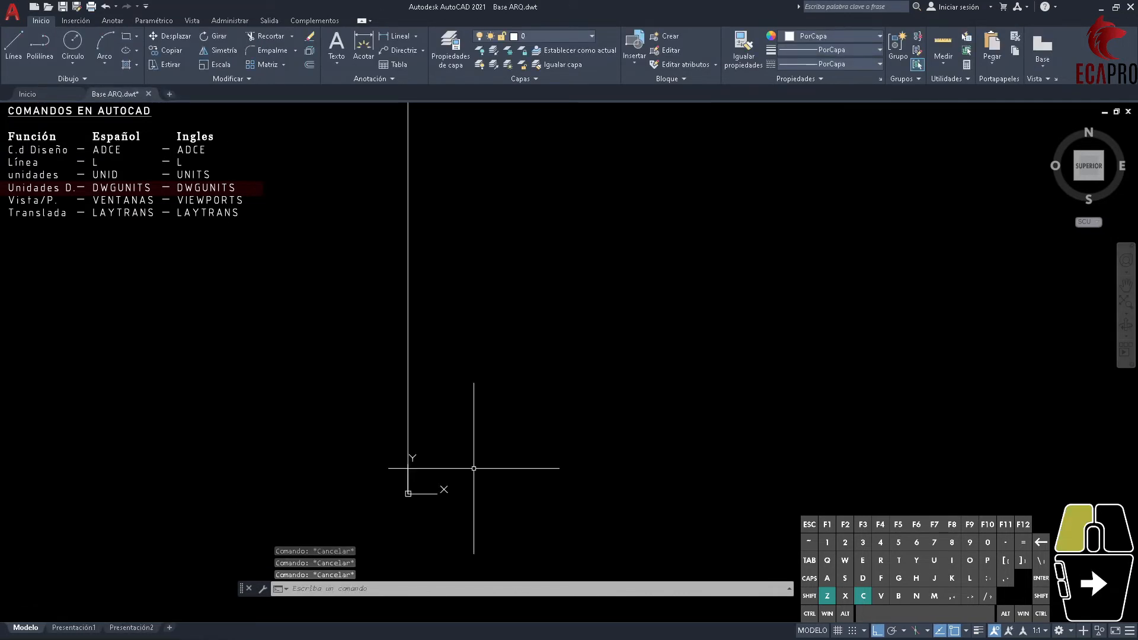
pyautogui.write('DWGU')
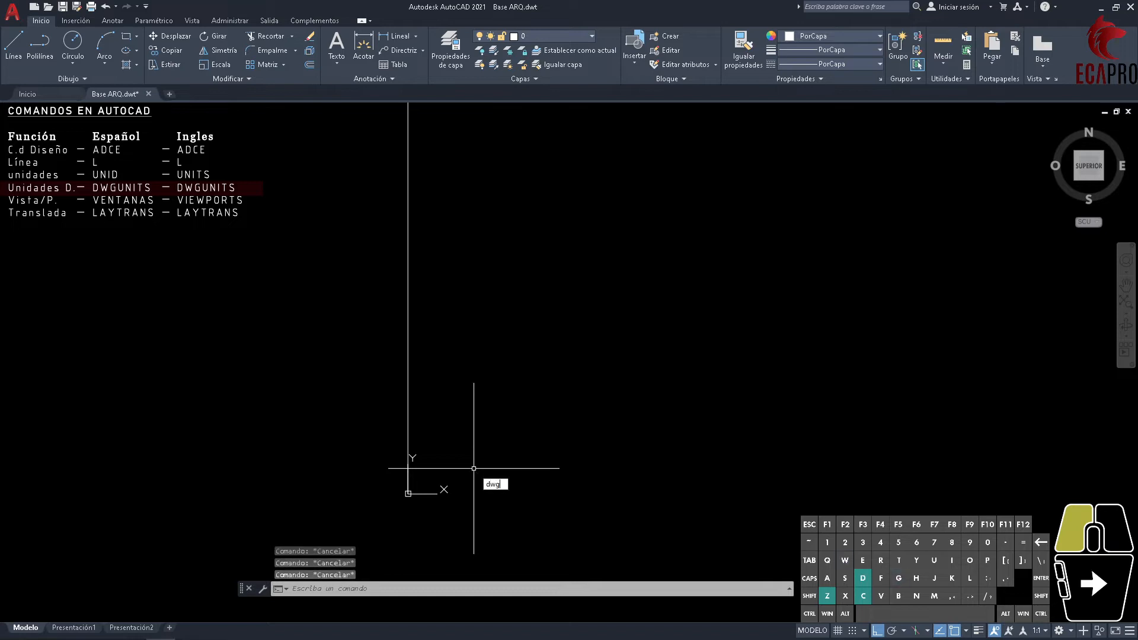
pyautogui.write('nits')
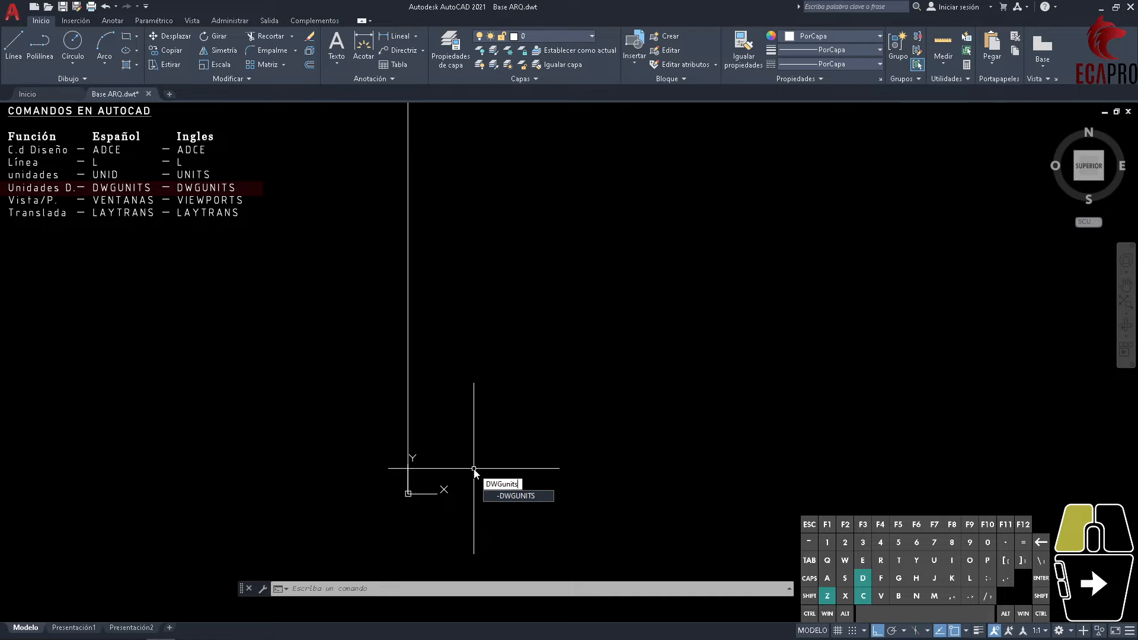
# - Undo the recent operations in Base ARQ.dwt and erase all the loose sketch lines in model space
pyautogui.hotkey('ctrl', 'z')
pyautogui.hotkey('ctrl', 'z')
pyautogui.hotkey('ctrl', 'z')
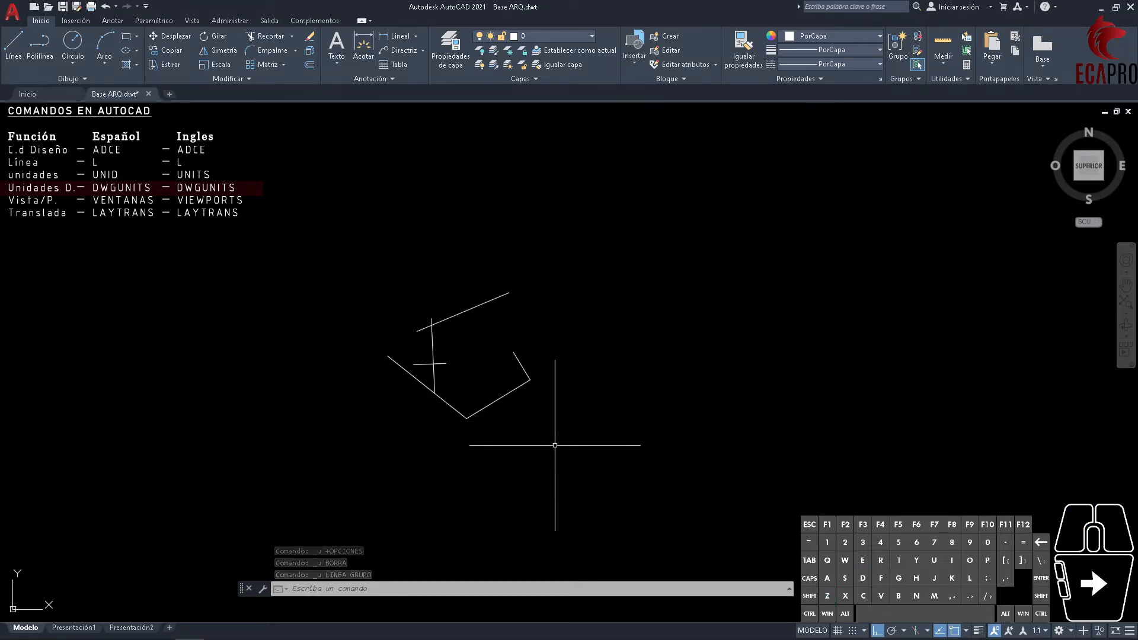
pyautogui.click(644, 460)
pyautogui.click(362, 261)
pyautogui.press('Delete')
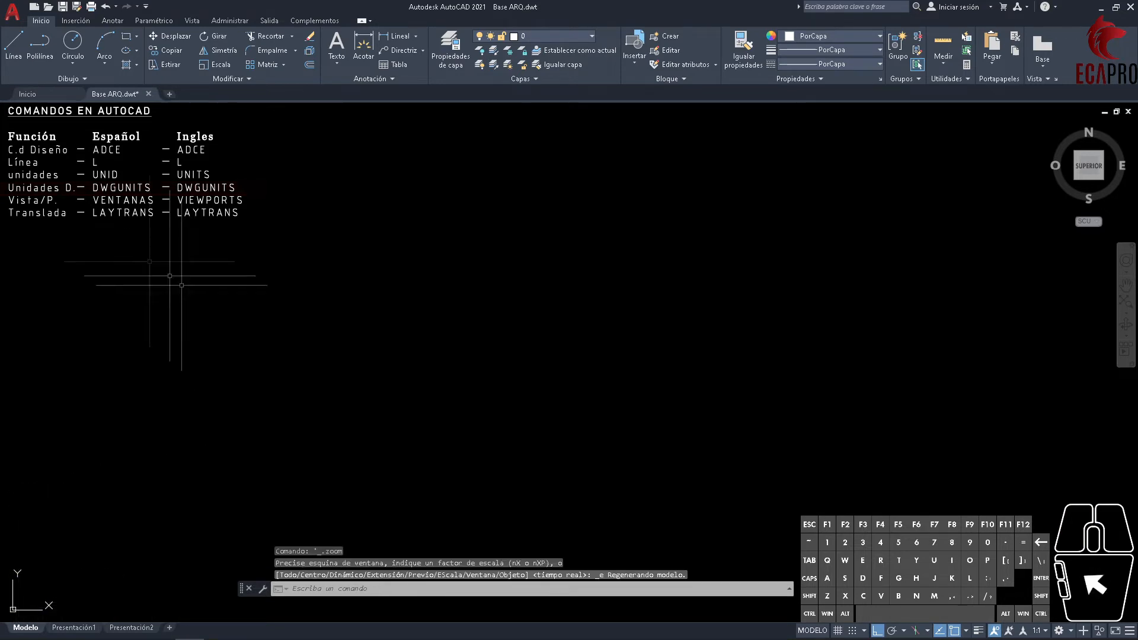
# - Draw a vertical line 4 units long upward from the origin 0,0
pyautogui.click(13, 44)
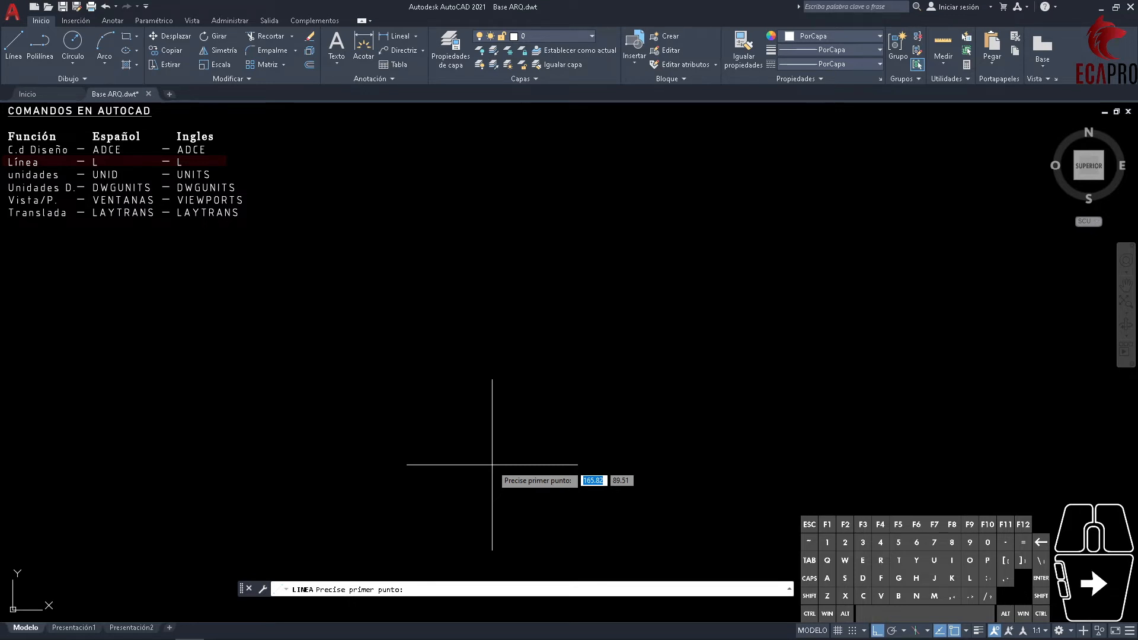
pyautogui.write('0')
pyautogui.press('Tab')
pyautogui.write('0')
pyautogui.press('Return')
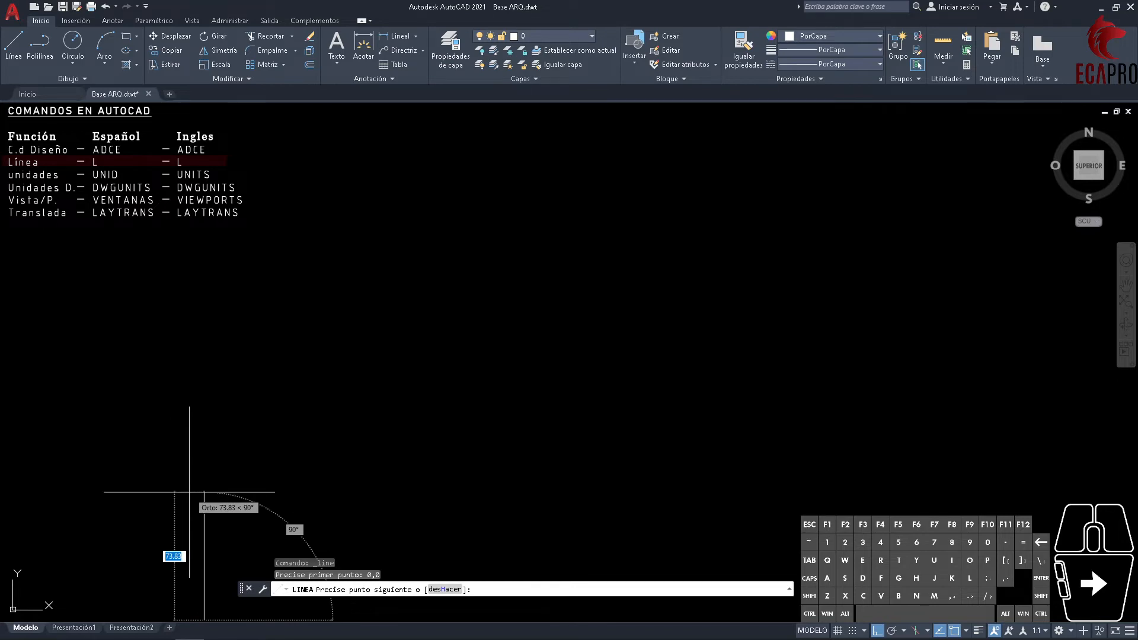
pyautogui.write('4')
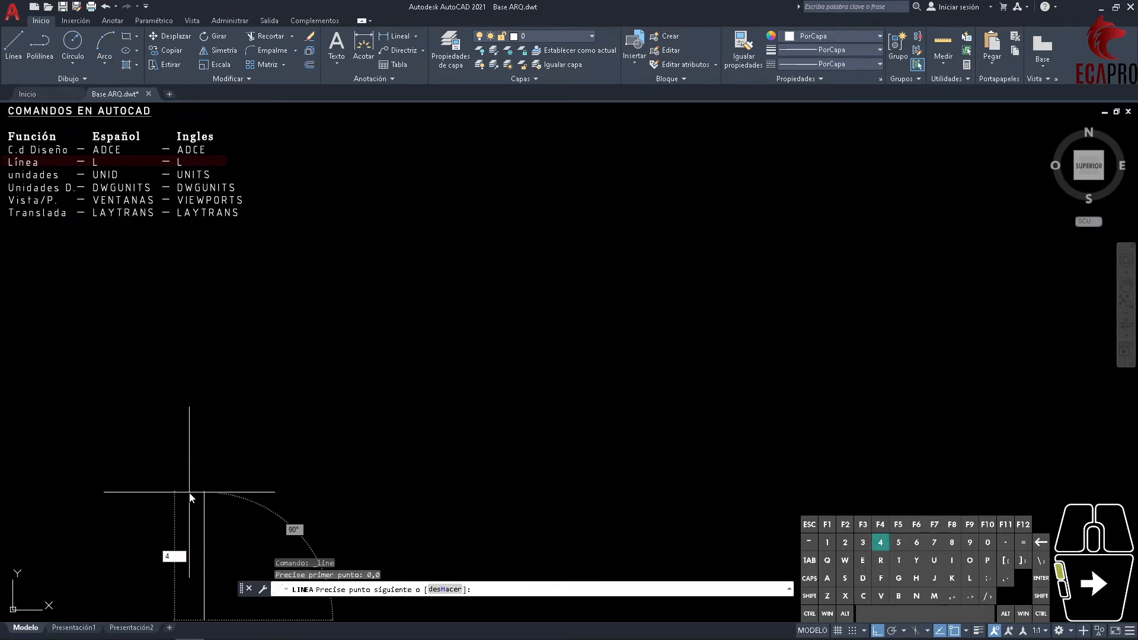
pyautogui.press('Return')
pyautogui.press('Escape')
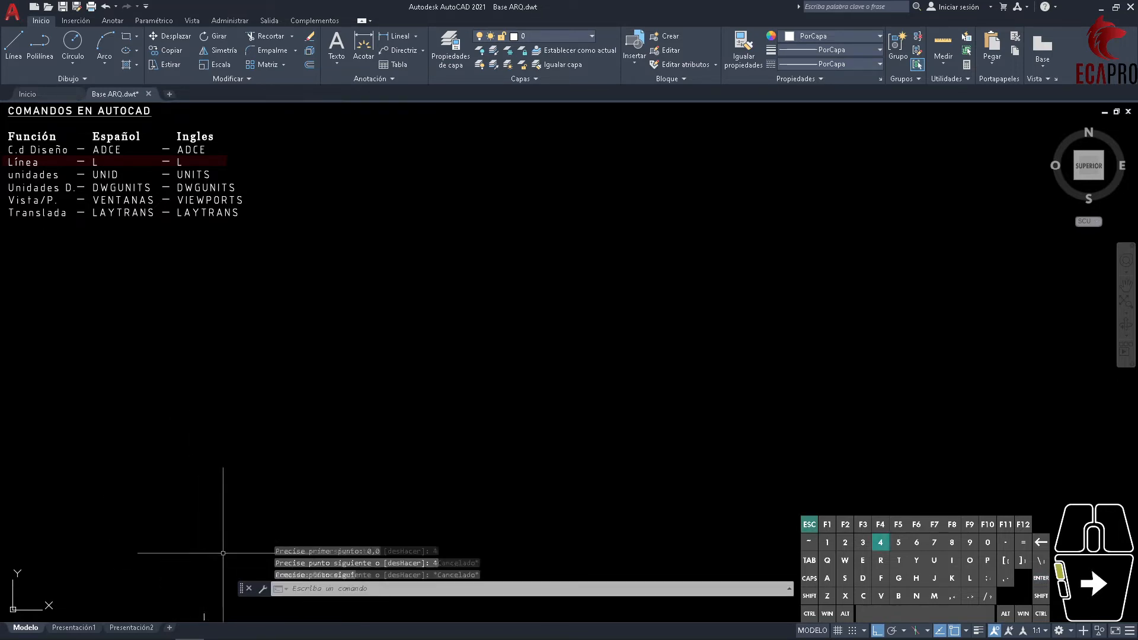
pyautogui.press('Escape')
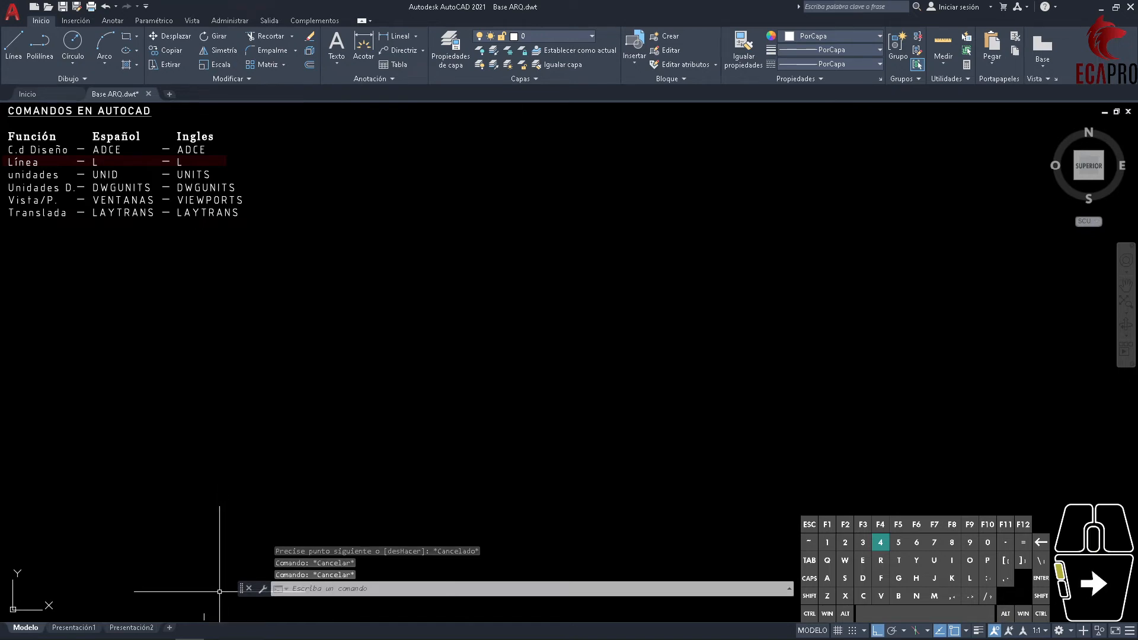
# - Examine the new vertical line at the origin, selecting it to inspect its endpoints and clearing the selection
pyautogui.middleClick(205, 610)
pyautogui.middleClick(204, 610)
pyautogui.scroll(4, 589, 467)
pyautogui.click(594, 431)
pyautogui.click(524, 429)
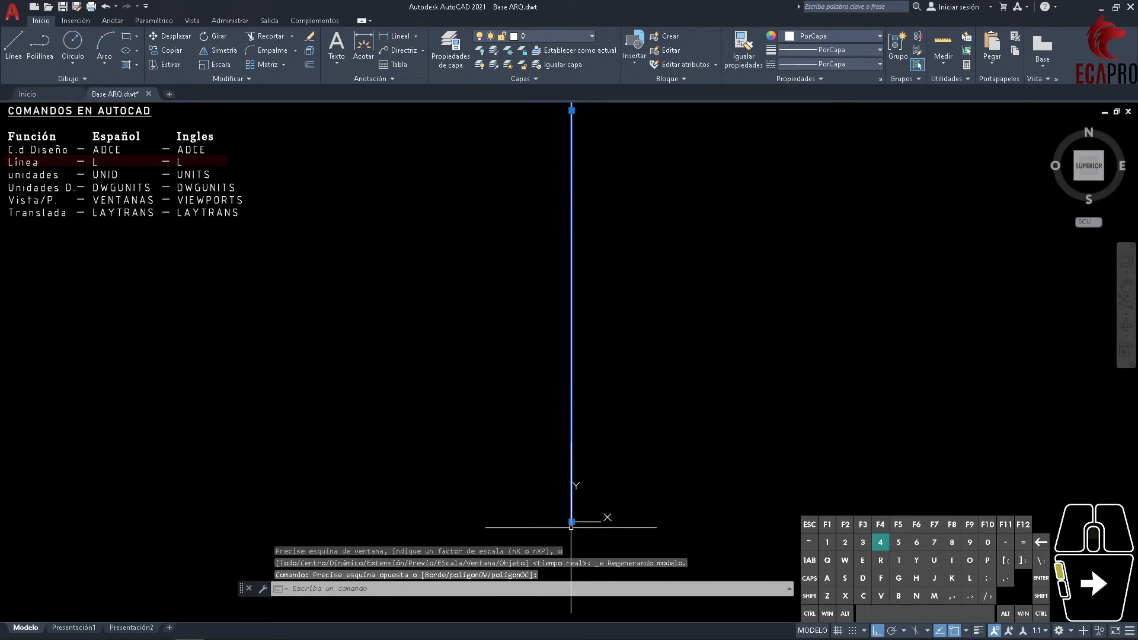
pyautogui.moveTo(571, 527); pyautogui.dragTo(565, 453, button='middle')
pyautogui.scroll(-2, 574, 356)
pyautogui.moveTo(592, 243); pyautogui.dragTo(310, 443, button='middle')
pyautogui.scroll(-2, 465, 331)
pyautogui.scroll(2, 310, 495)
pyautogui.moveTo(346, 495); pyautogui.dragTo(316, 496, button='middle')
pyautogui.scroll(-2, 315, 496)
pyautogui.press('Escape')
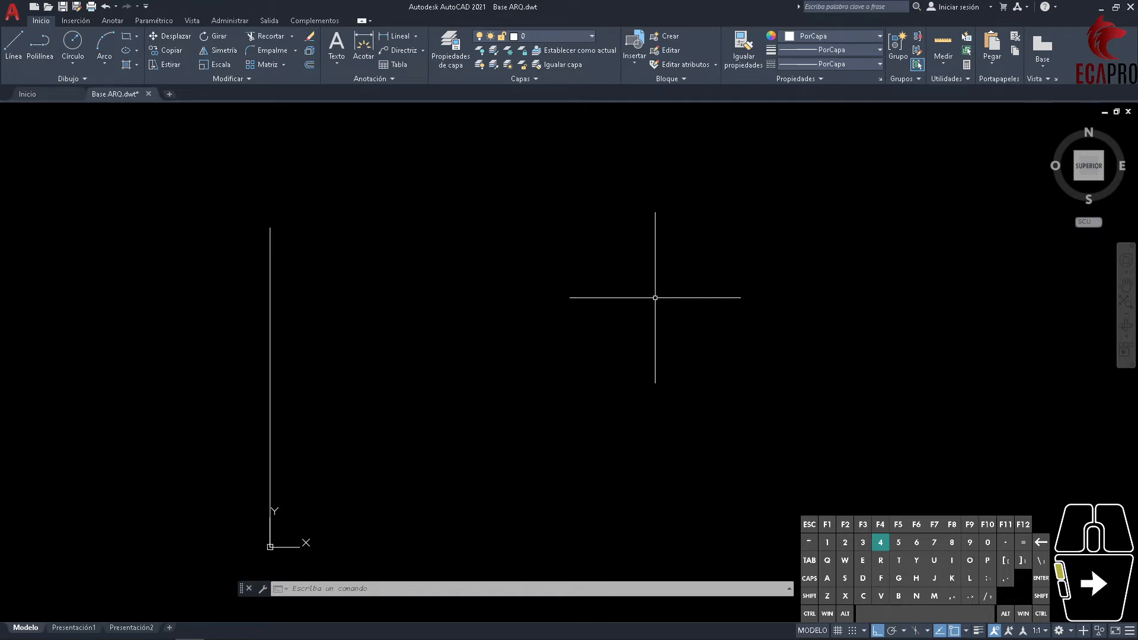
# - Increase the crosshair size to its maximum in the display options and apply it
pyautogui.click(12, 12)
pyautogui.click(109, 353)
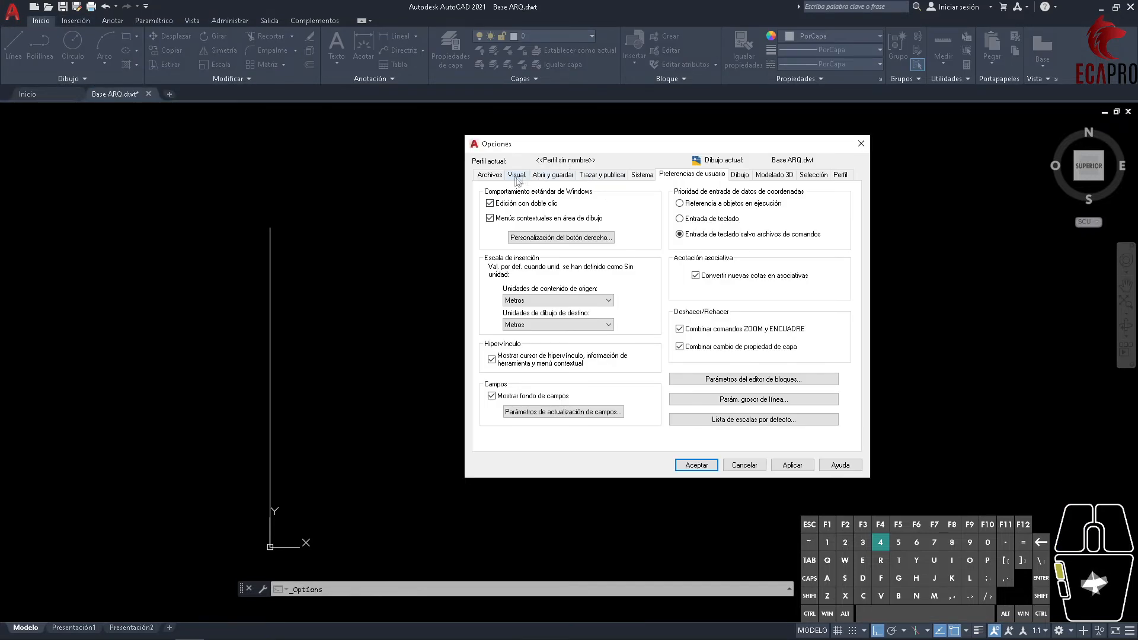
pyautogui.click(518, 176)
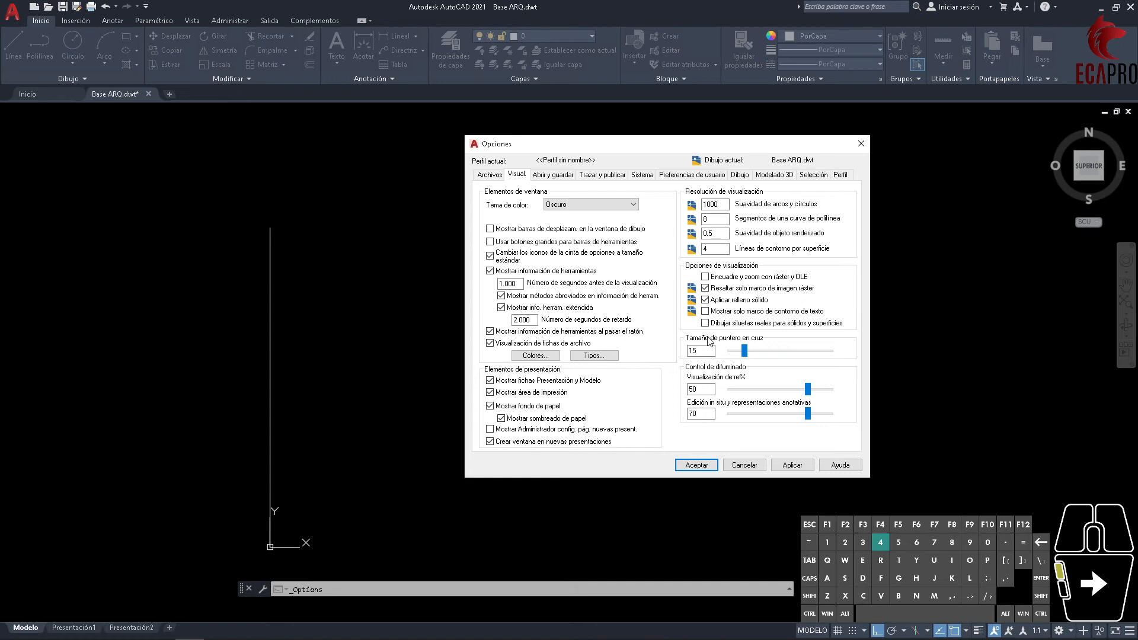
pyautogui.moveTo(743, 354); pyautogui.dragTo(832, 354)
pyautogui.click(791, 466)
pyautogui.click(696, 465)
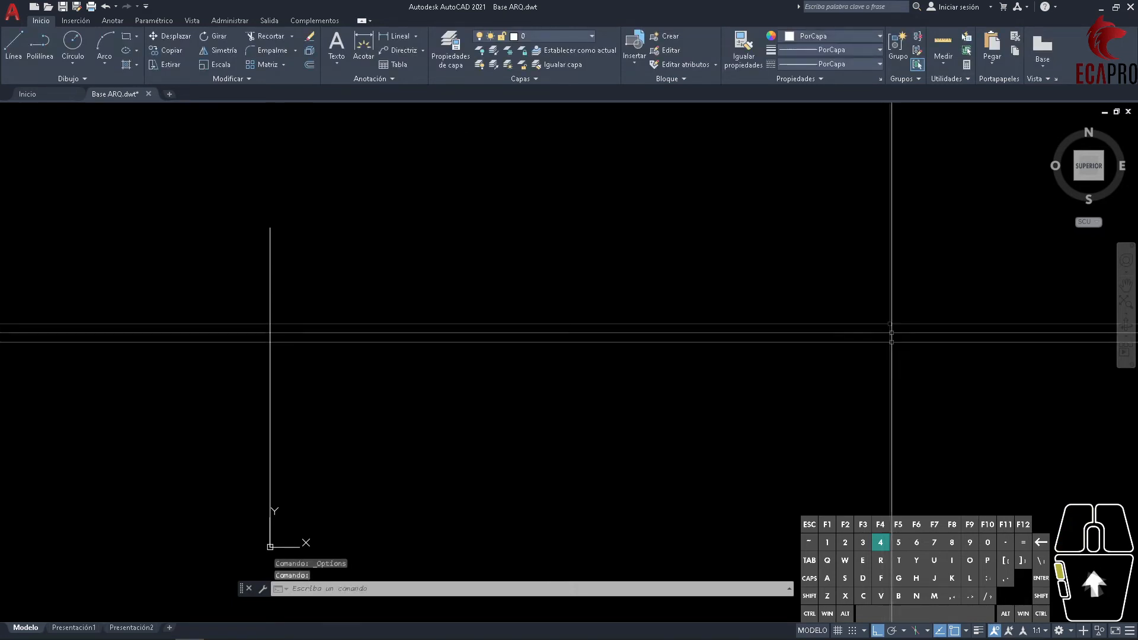
# - Return the crosshair size to 15 in the display options
pyautogui.click(2, 6)
pyautogui.click(111, 348)
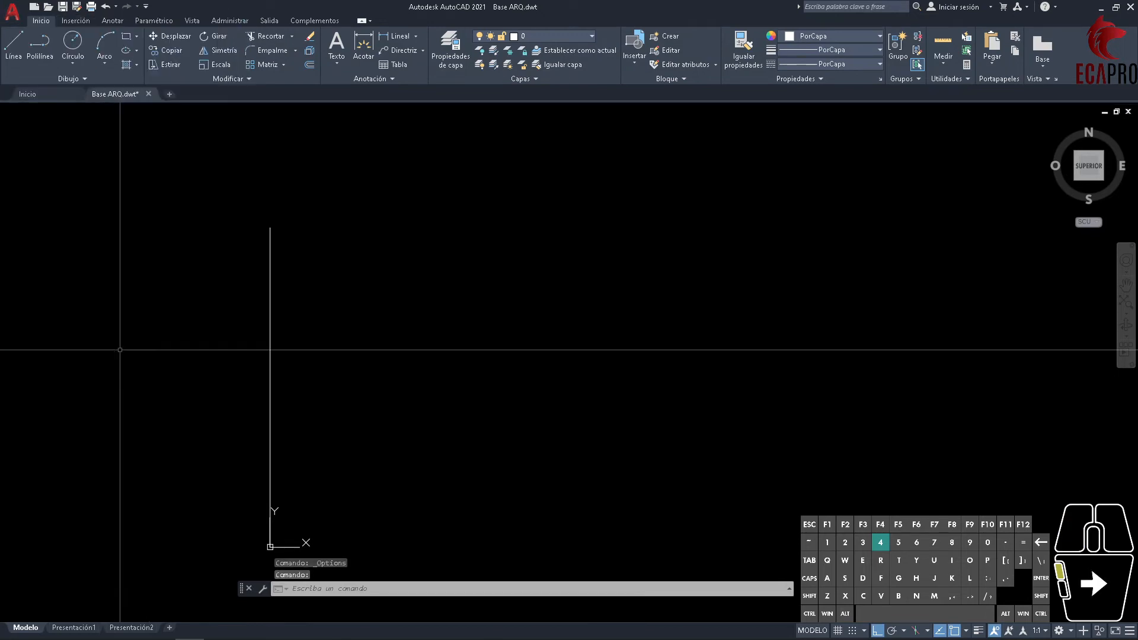
pyautogui.moveTo(830, 351); pyautogui.dragTo(742, 352)
pyautogui.click(697, 466)
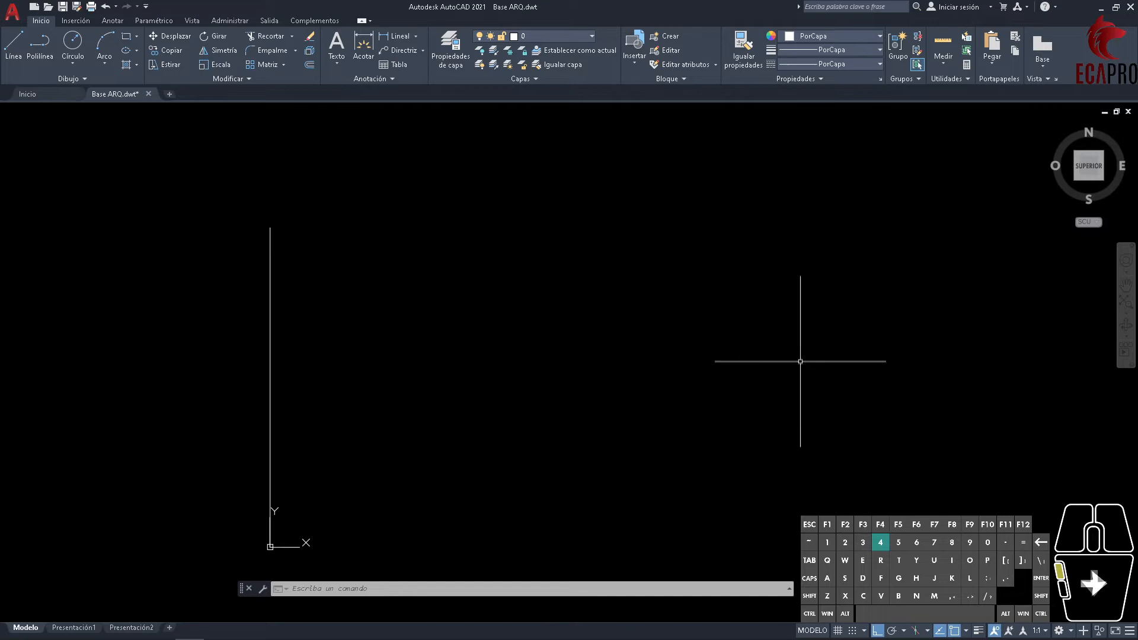
# - Set the default save format to the AutoCAD 2013/LT2013 drawing (*.dwg) in the open and save options
pyautogui.click(12, 11)
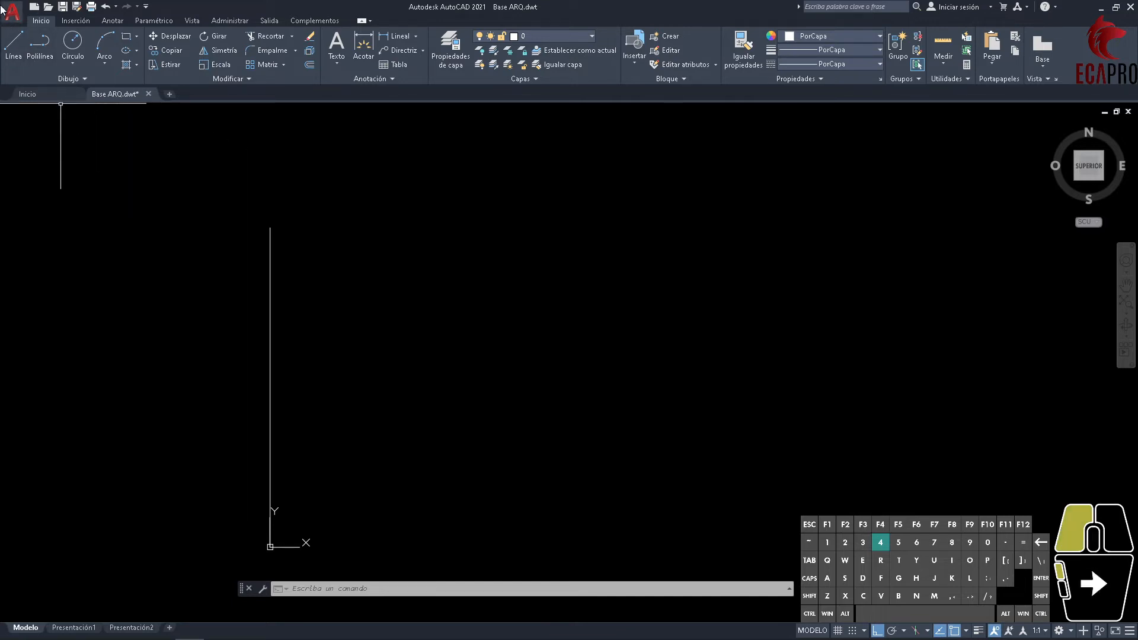
pyautogui.click(108, 351)
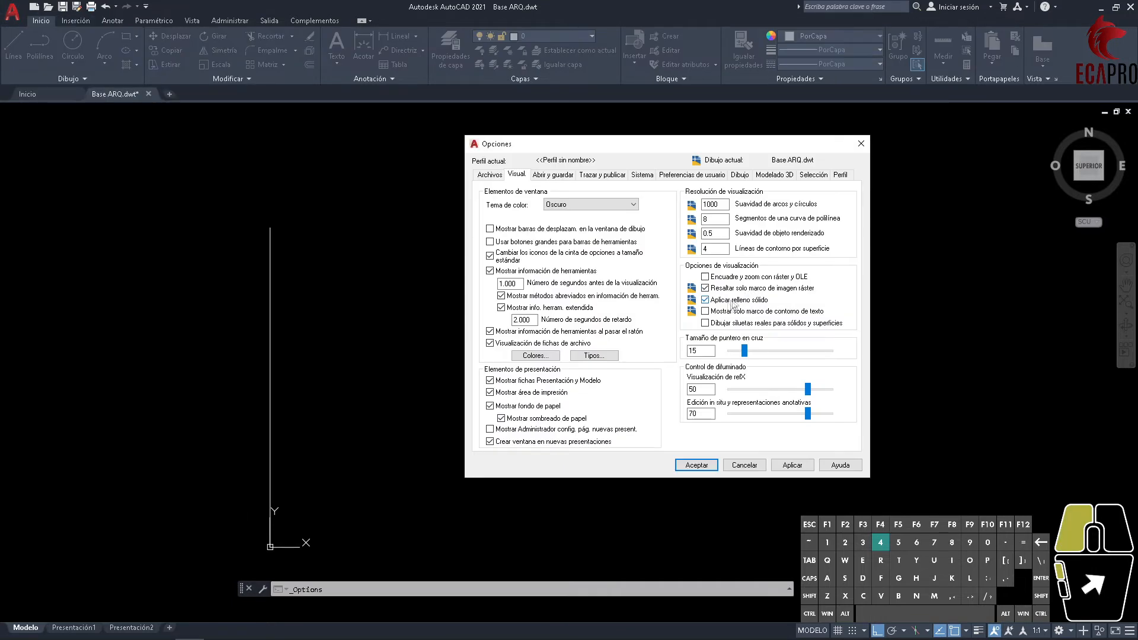
pyautogui.click(552, 174)
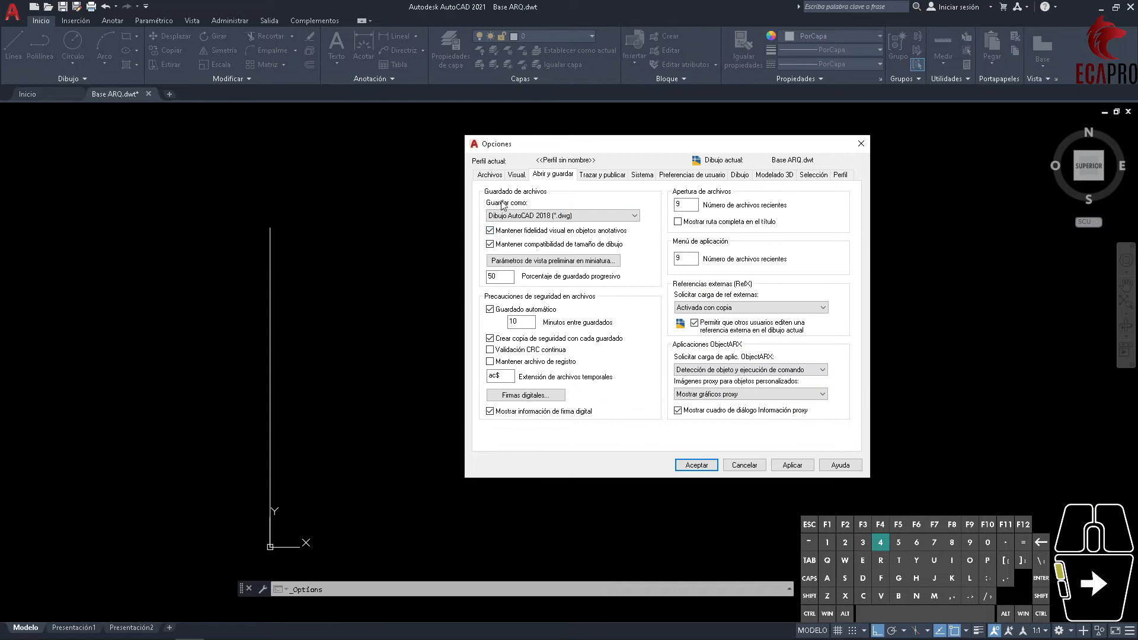
pyautogui.click(540, 216)
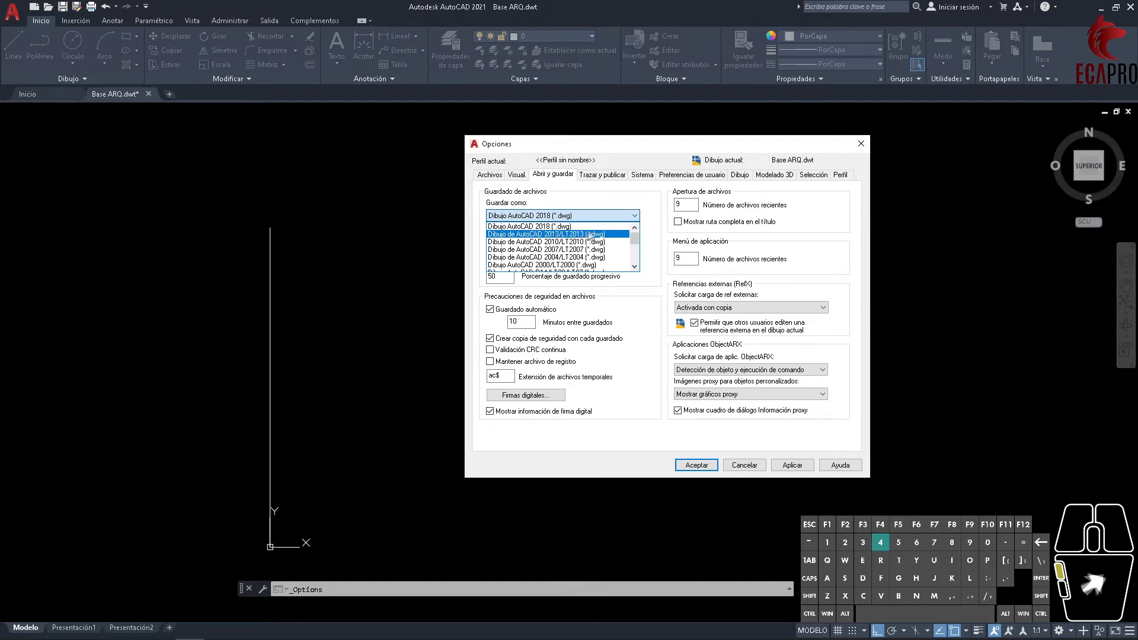
pyautogui.click(578, 235)
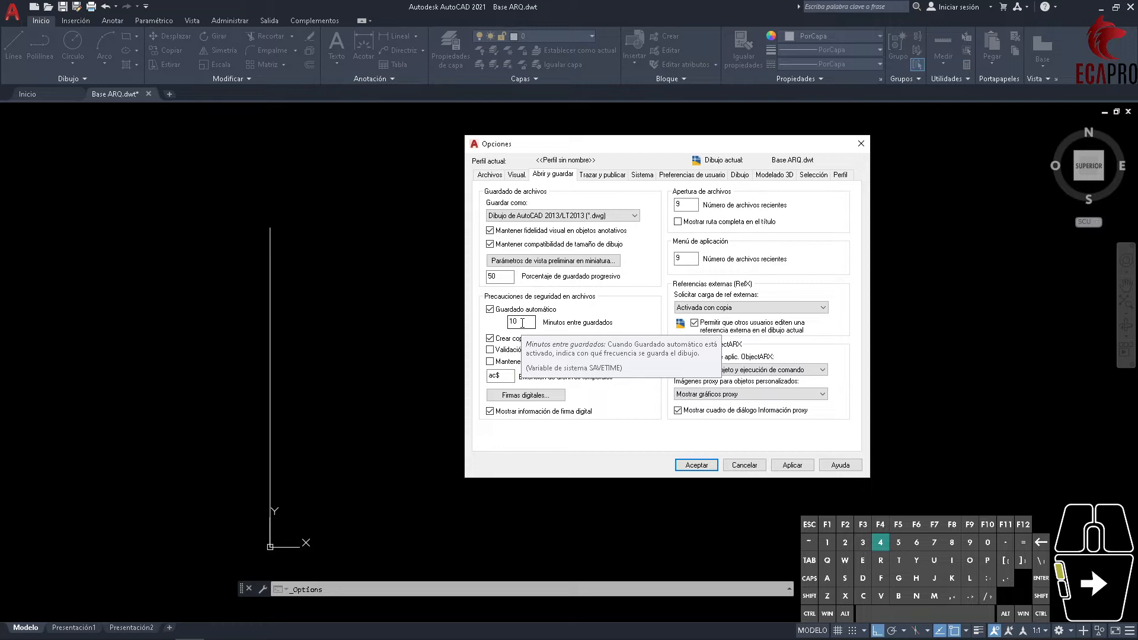
pyautogui.click(696, 465)
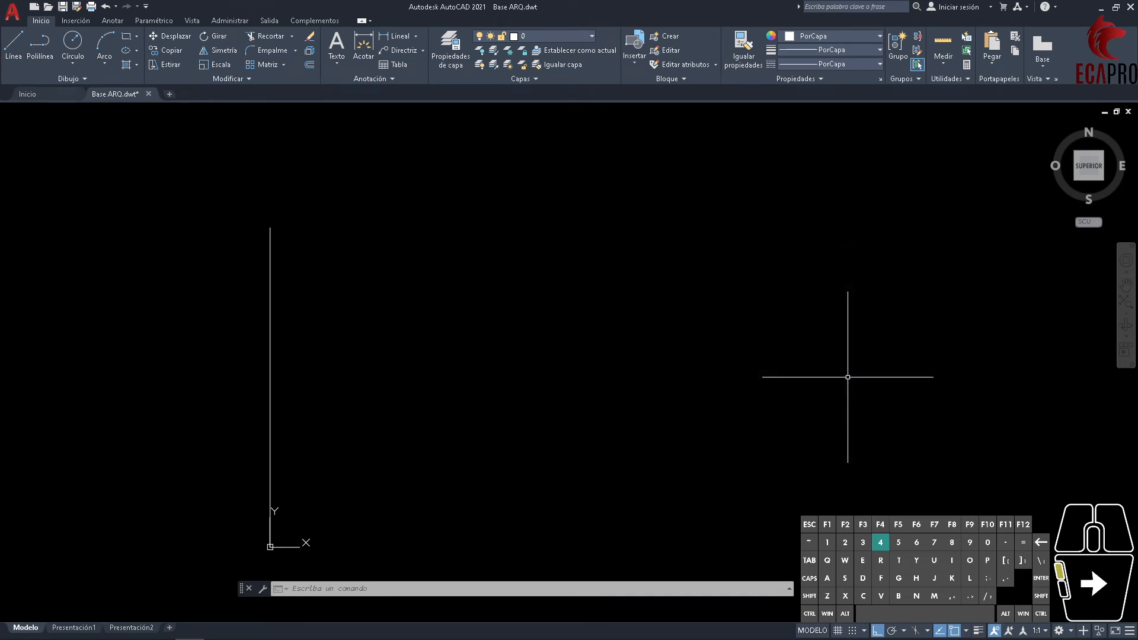
# - Open the layer properties manager and create a new layer named MURO
pyautogui.click(535, 37)
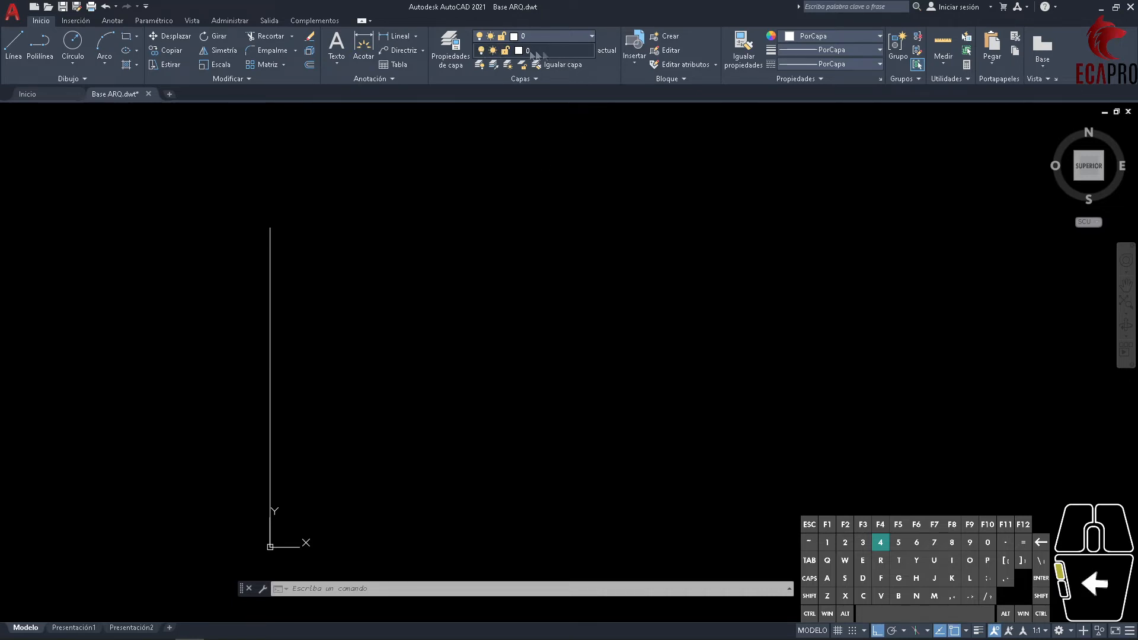
pyautogui.click(453, 59)
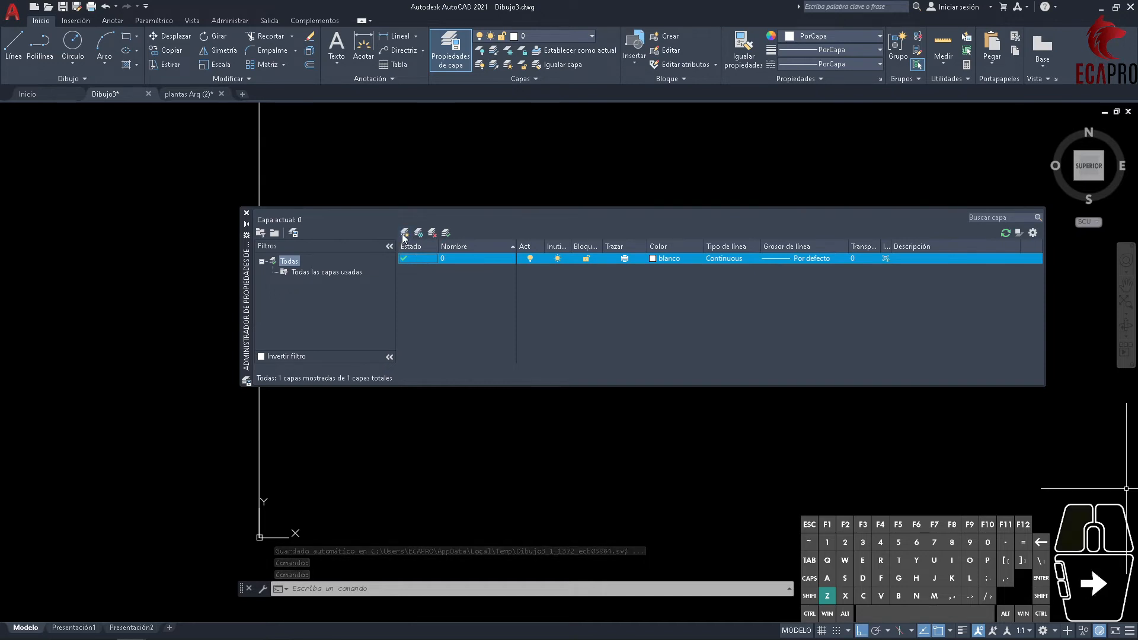
pyautogui.click(405, 233)
pyautogui.write('MURO')
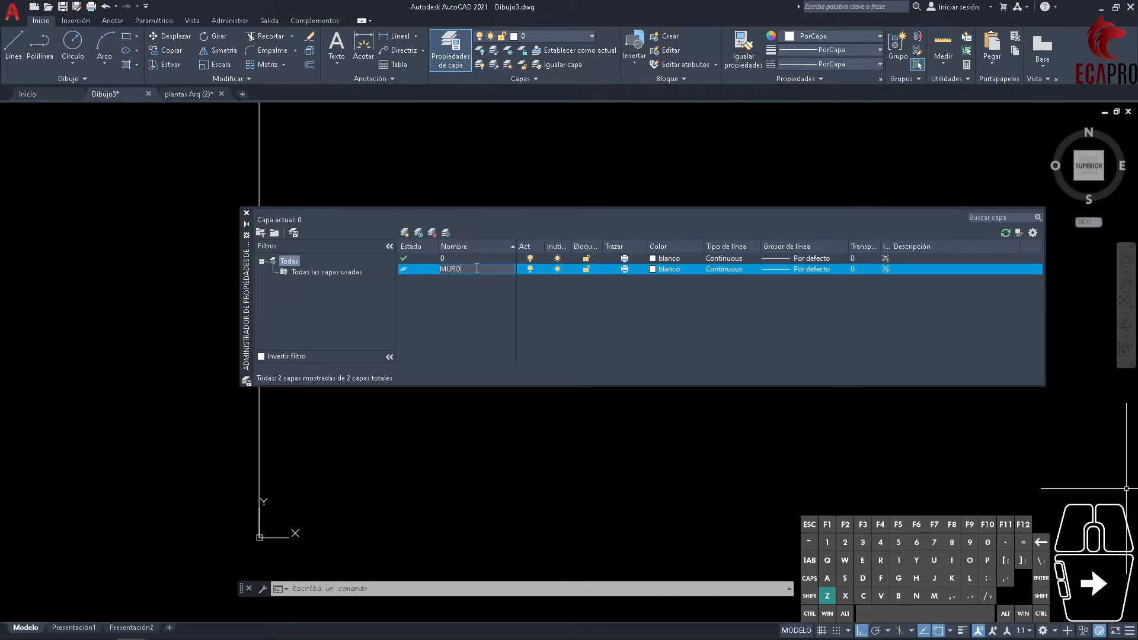
# - Rename the MURO layer as ECA1.ARQ_00-AUXNPB and check the current-layer list for it
pyautogui.click(446, 269)
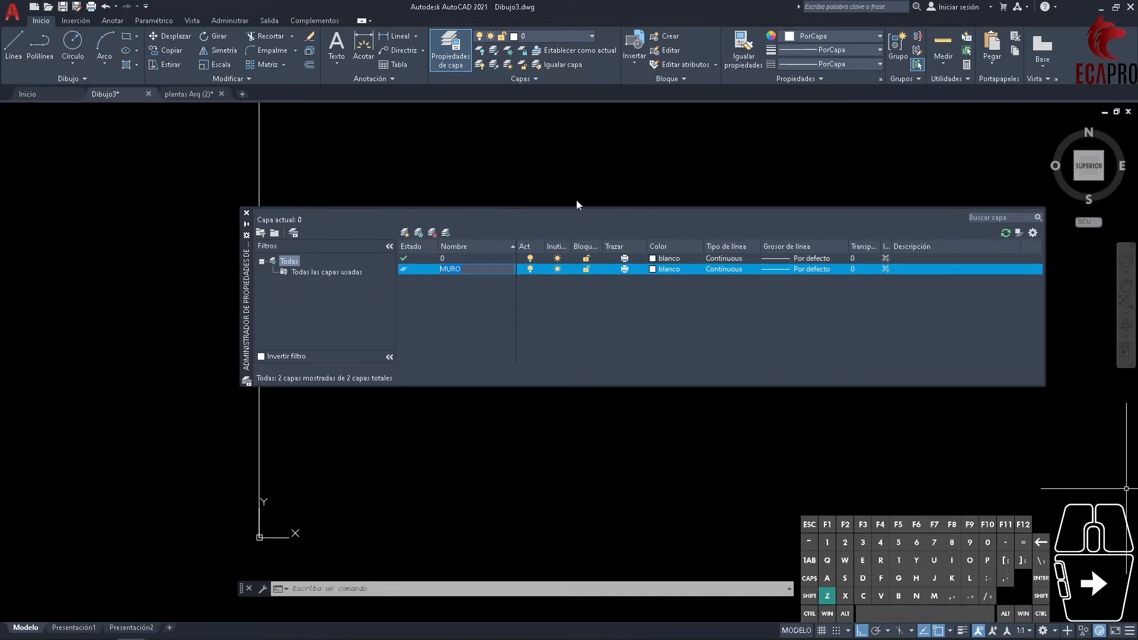
pyautogui.write('ECA1')
pyautogui.write('AR')
pyautogui.write('Q_')
pyautogui.write('00')
pyautogui.write('-AUX')
pyautogui.write('N01')
pyautogui.press('BackSpace')
pyautogui.press('BackSpace')
pyautogui.write('PB')
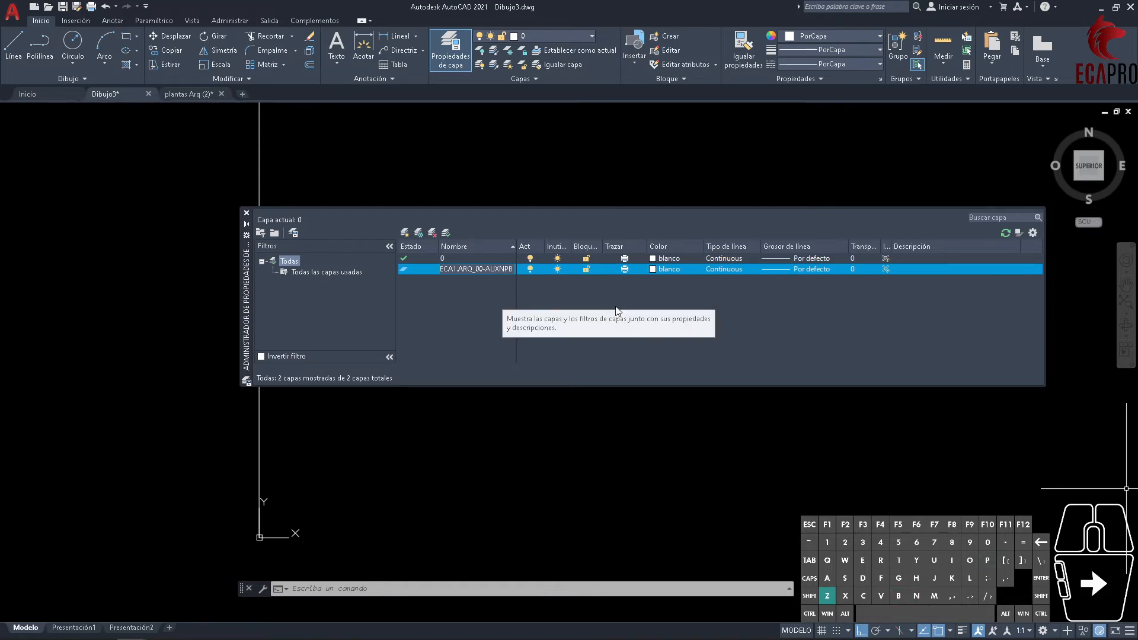
pyautogui.press('Return')
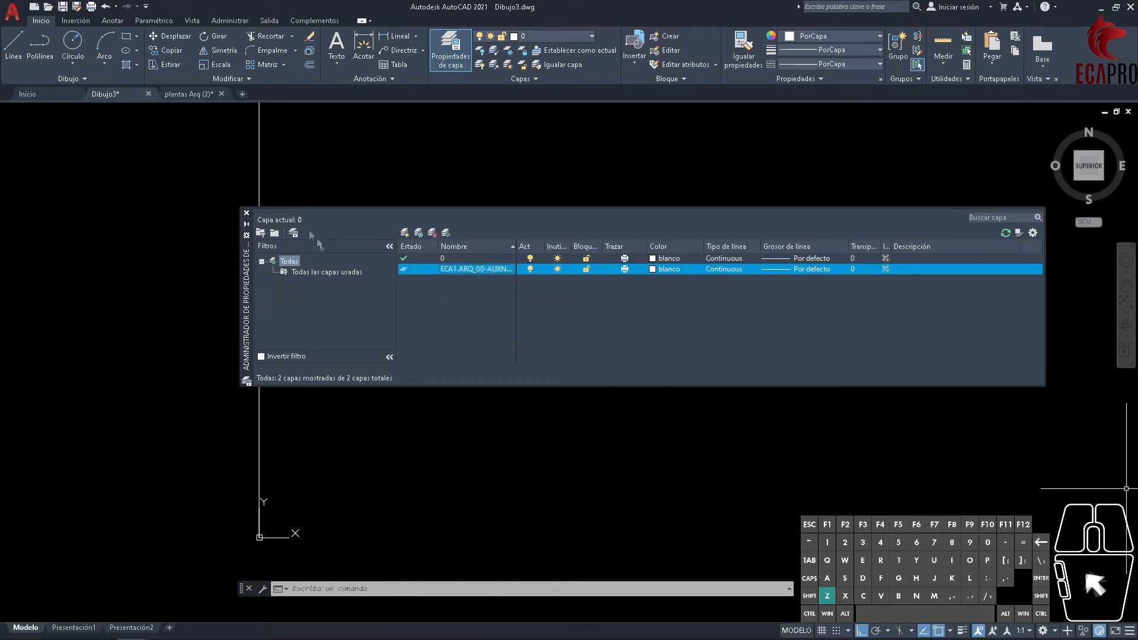
pyautogui.click(247, 214)
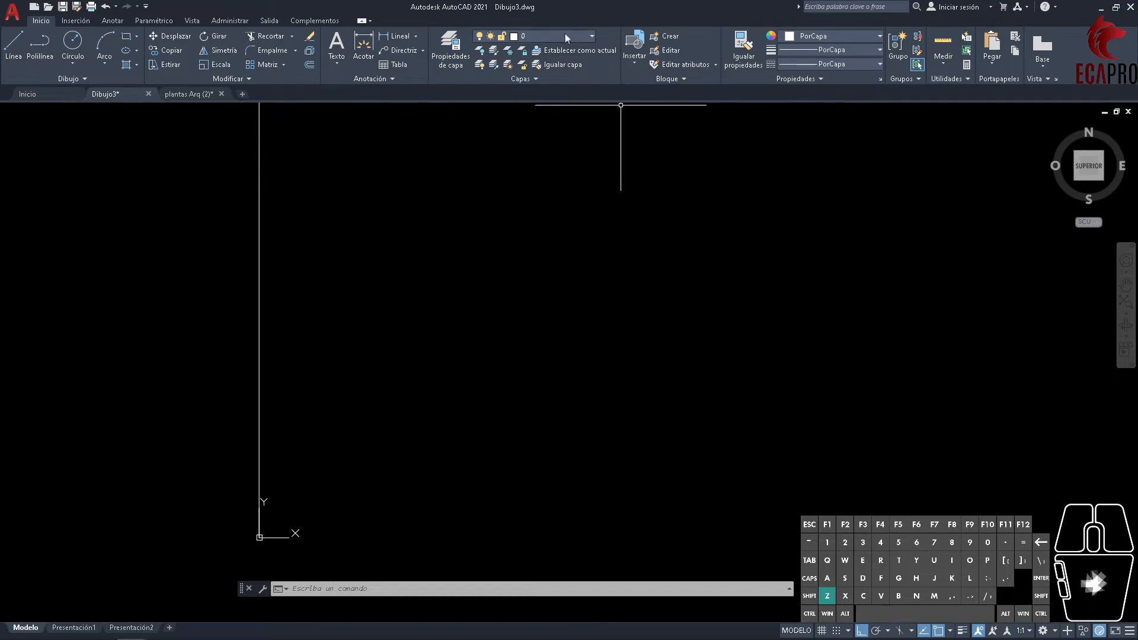
pyautogui.click(565, 34)
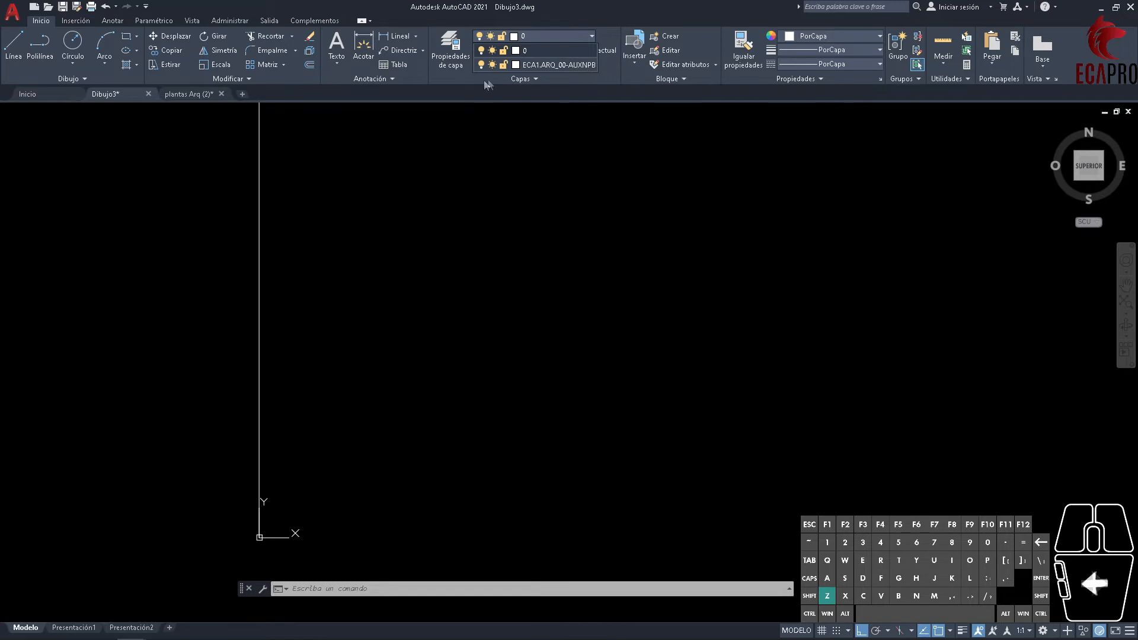
# - Create a second new layer named ECA1.ARQ_01-MURO in the layer properties manager
pyautogui.click(465, 52)
pyautogui.click(469, 287)
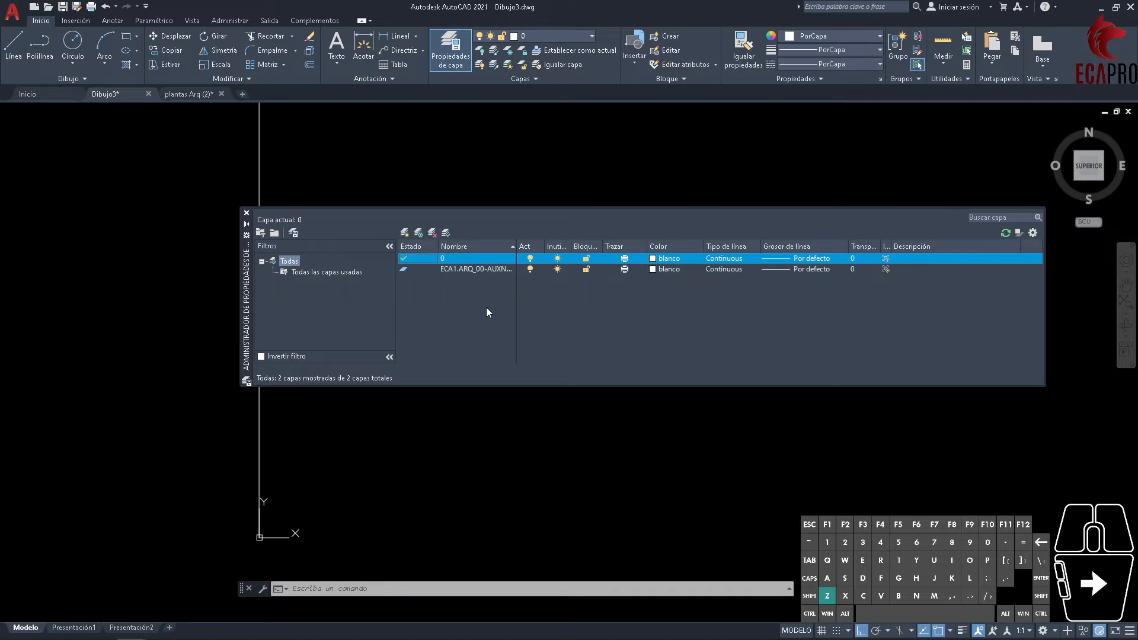
pyautogui.click(404, 233)
pyautogui.write('EC')
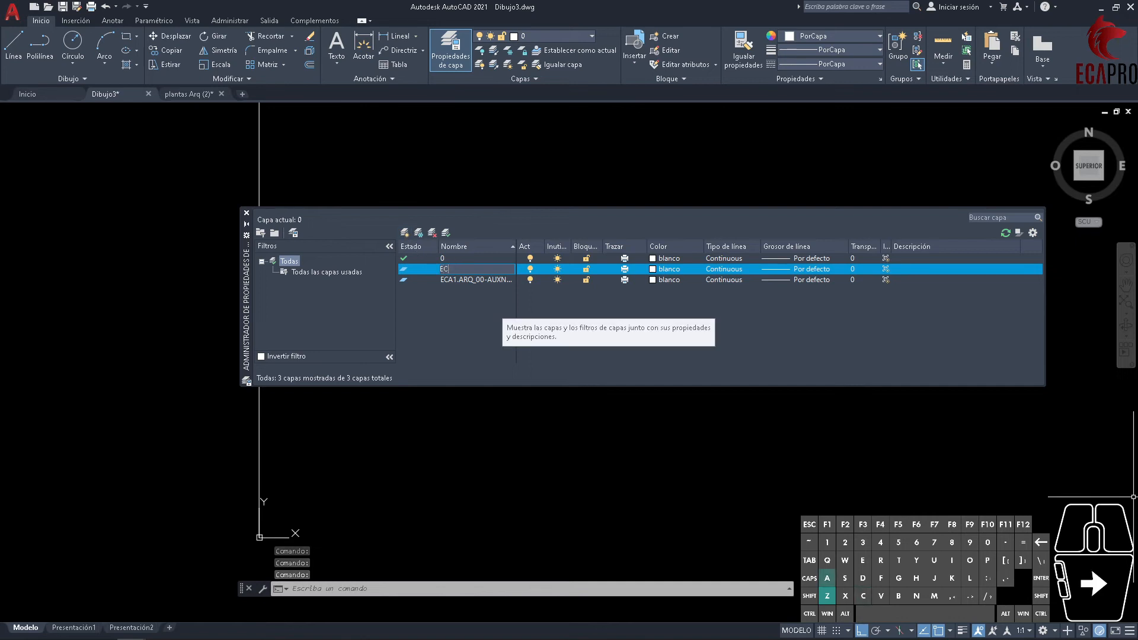
pyautogui.write('A1.ARQ')
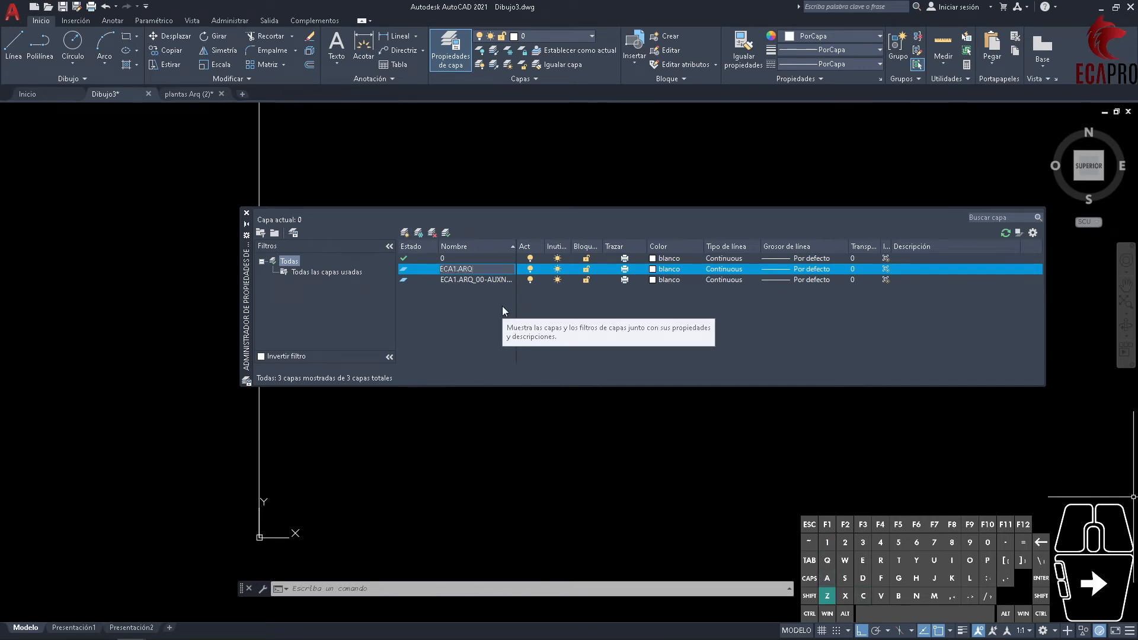
pyautogui.write('_01-MURO')
pyautogui.press('Return')
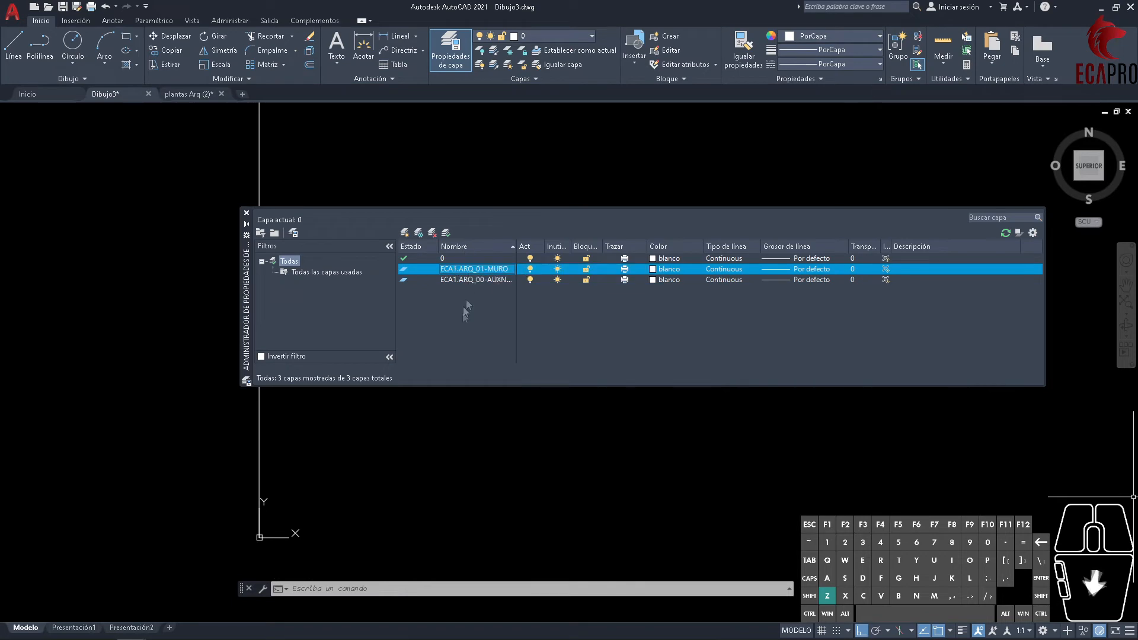
# - Disable plotting for the auxiliary layer ECA1.ARQ_00-AUXNPB
pyautogui.press('Down')
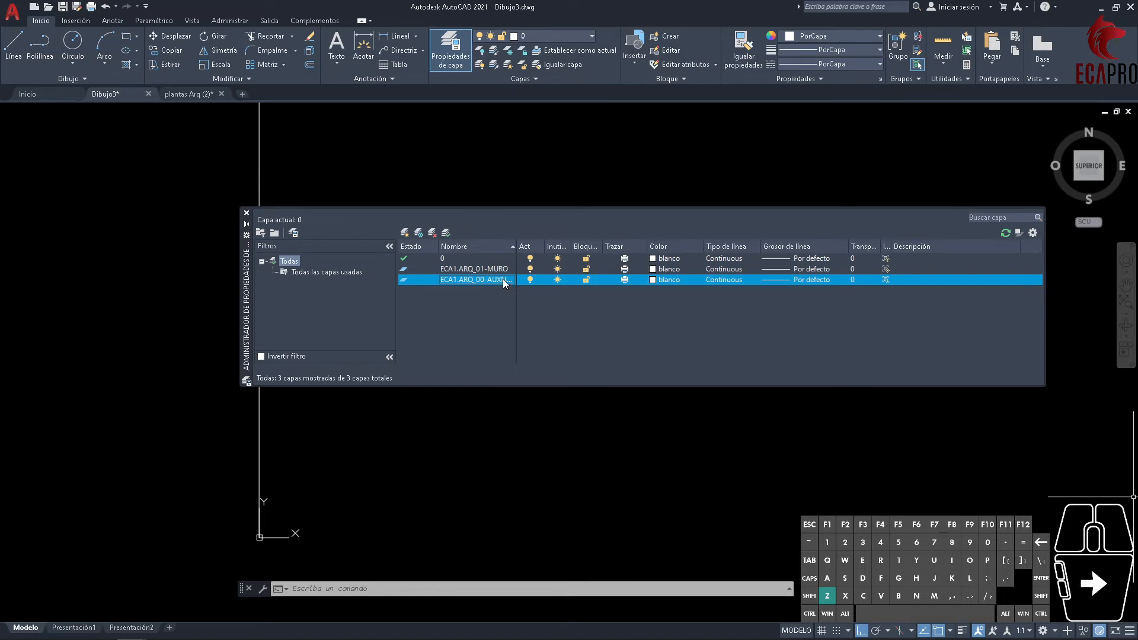
pyautogui.click(627, 279)
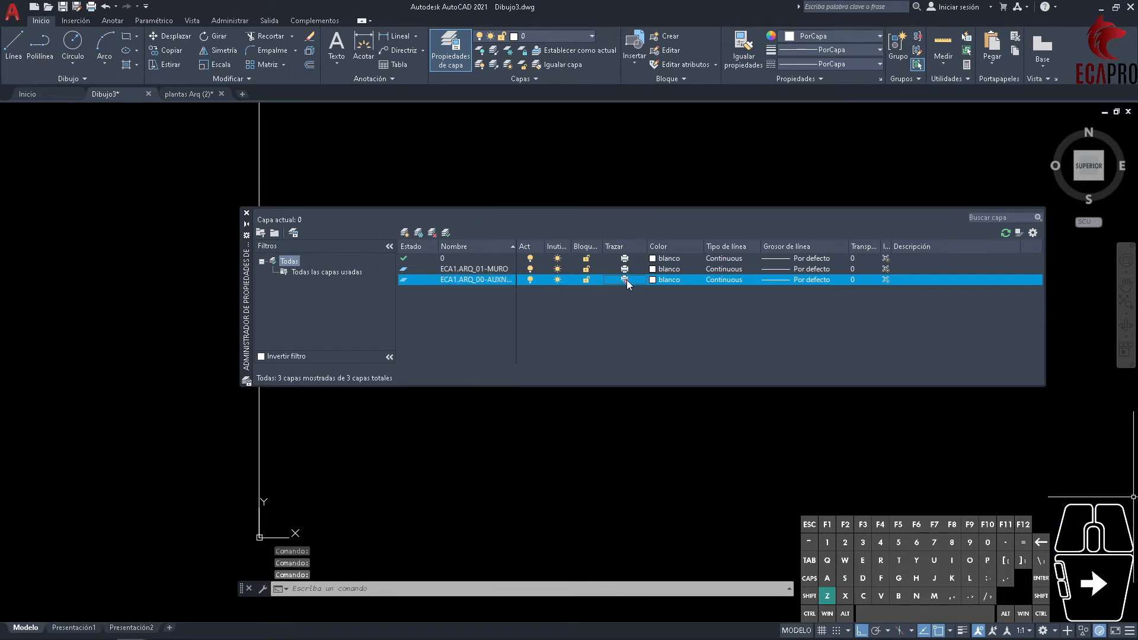
pyautogui.click(628, 279)
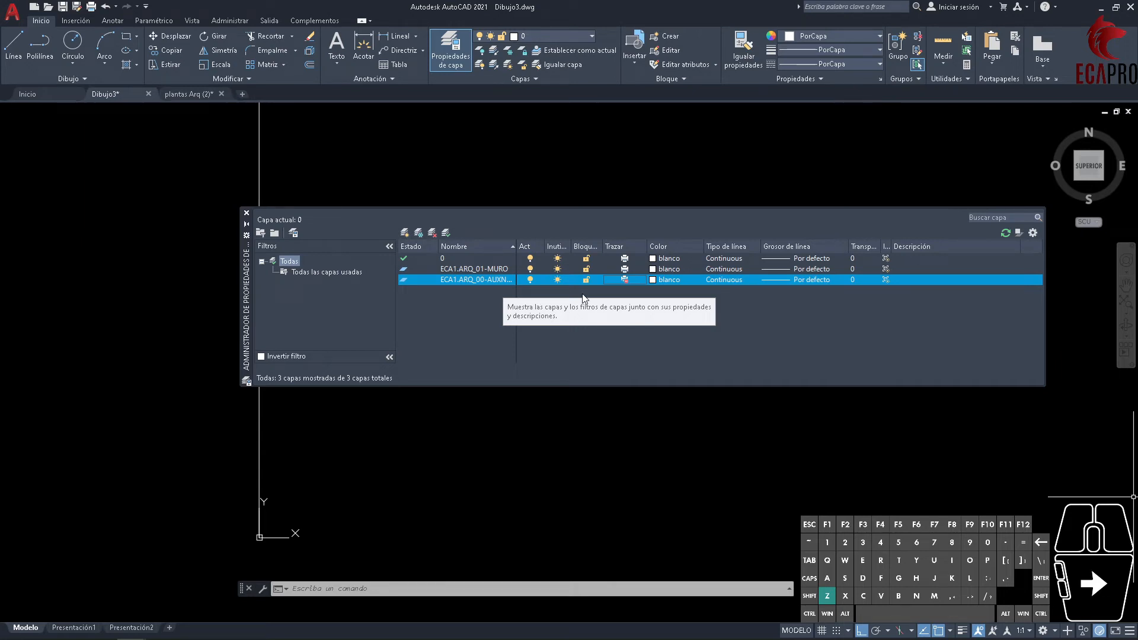
# - Set the auxiliary layer ECA1.ARQ_00-AUXNPB to index colour 131 and lineweight 0.00 mm
pyautogui.click(666, 279)
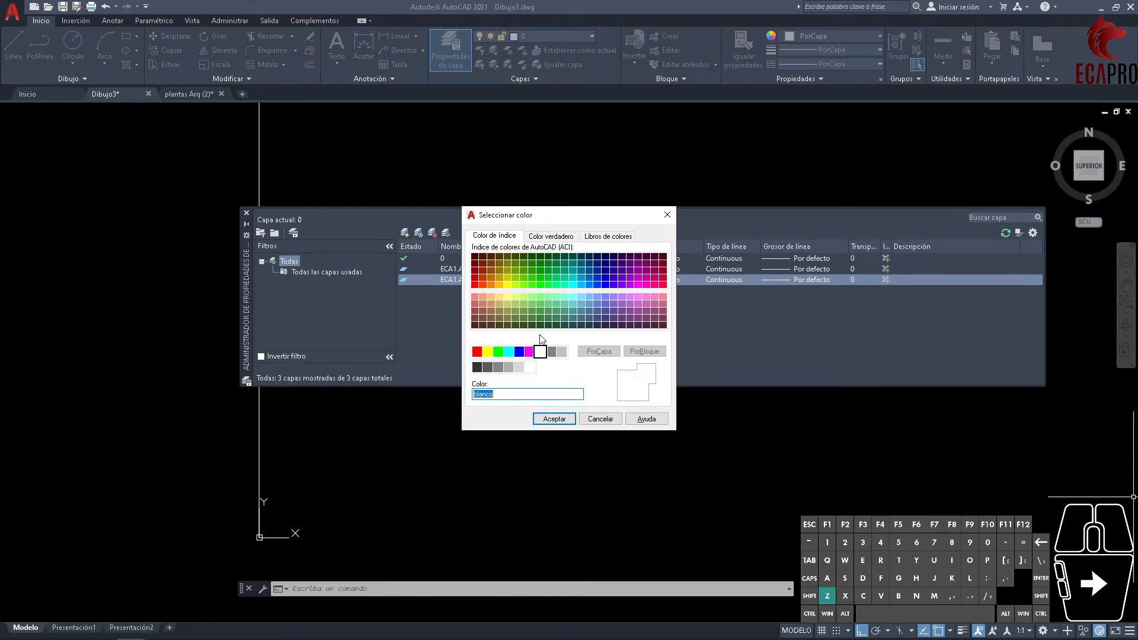
pyautogui.click(573, 296)
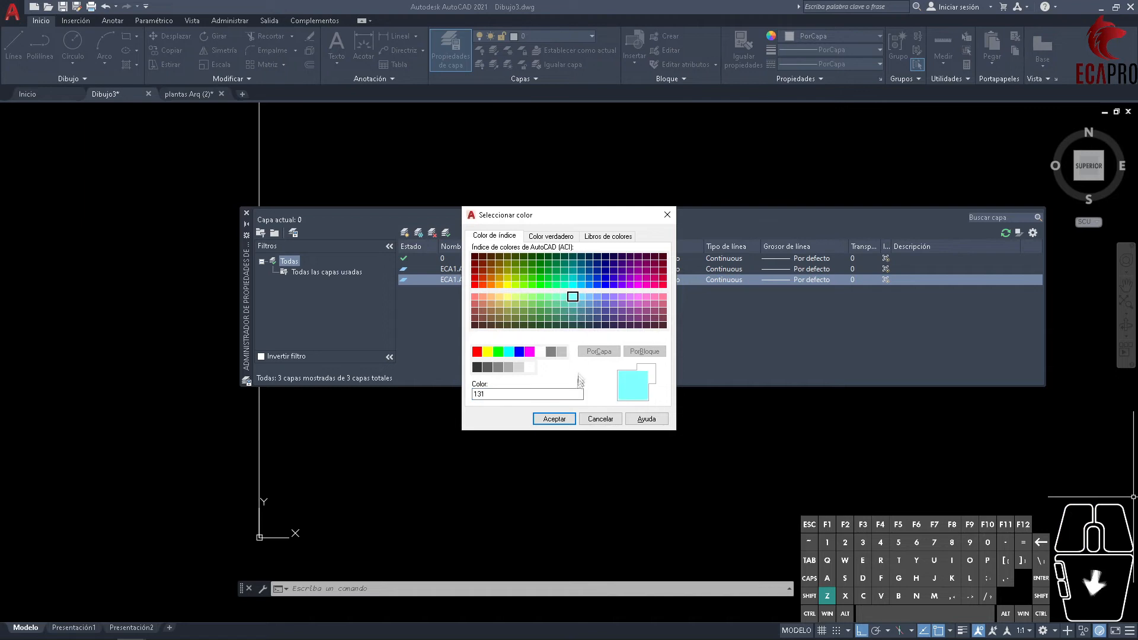
pyautogui.click(554, 419)
pyautogui.click(732, 280)
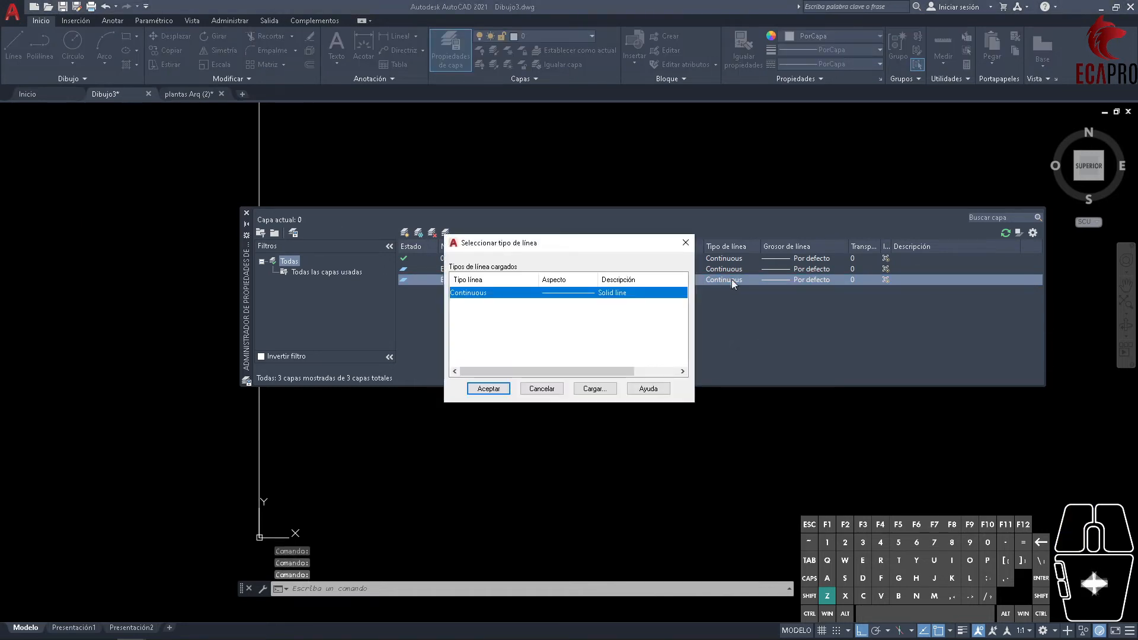
pyautogui.click(686, 242)
pyautogui.click(787, 281)
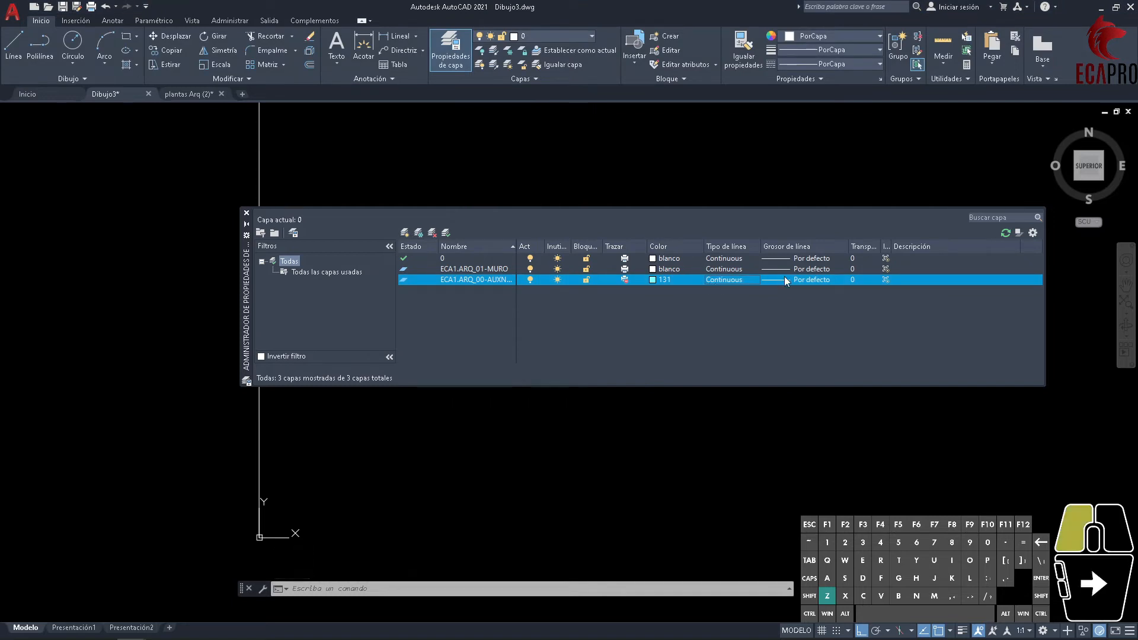
pyautogui.click(560, 265)
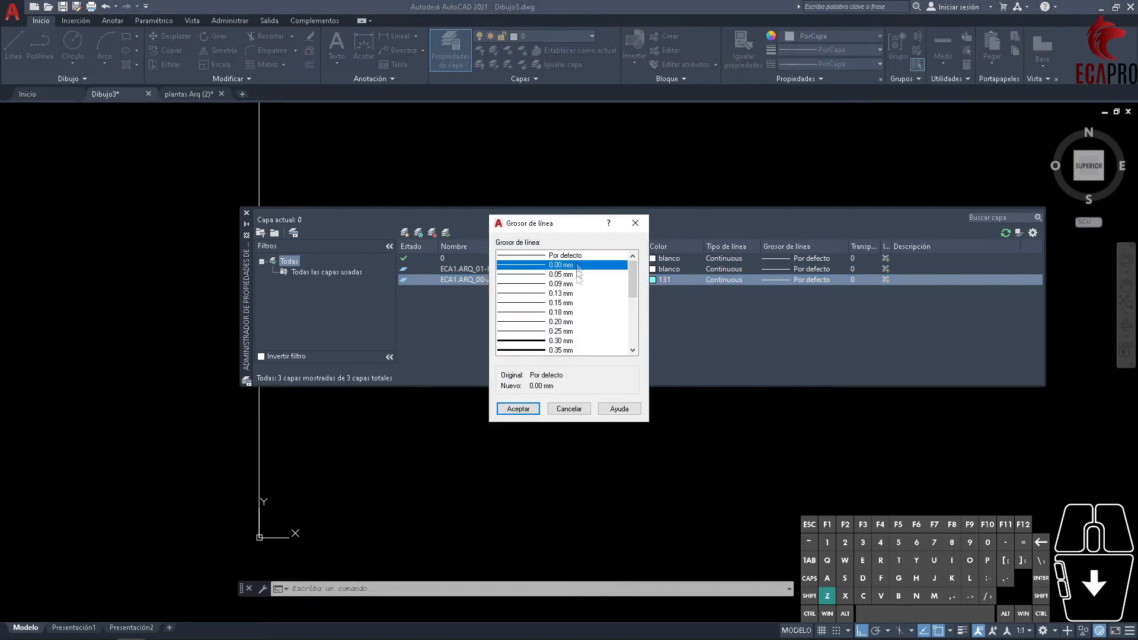
pyautogui.click(517, 408)
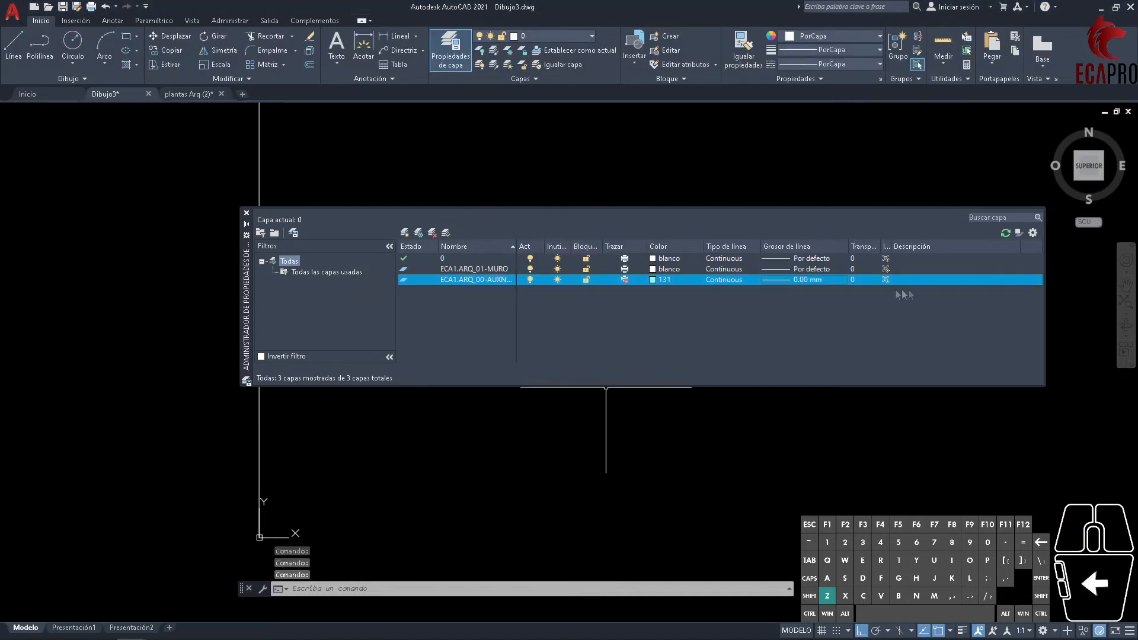
# - Keep white as the colour of the wall layer ECA1.ARQ_01-MURO and set its lineweight to 0.53 mm
pyautogui.click(486, 271)
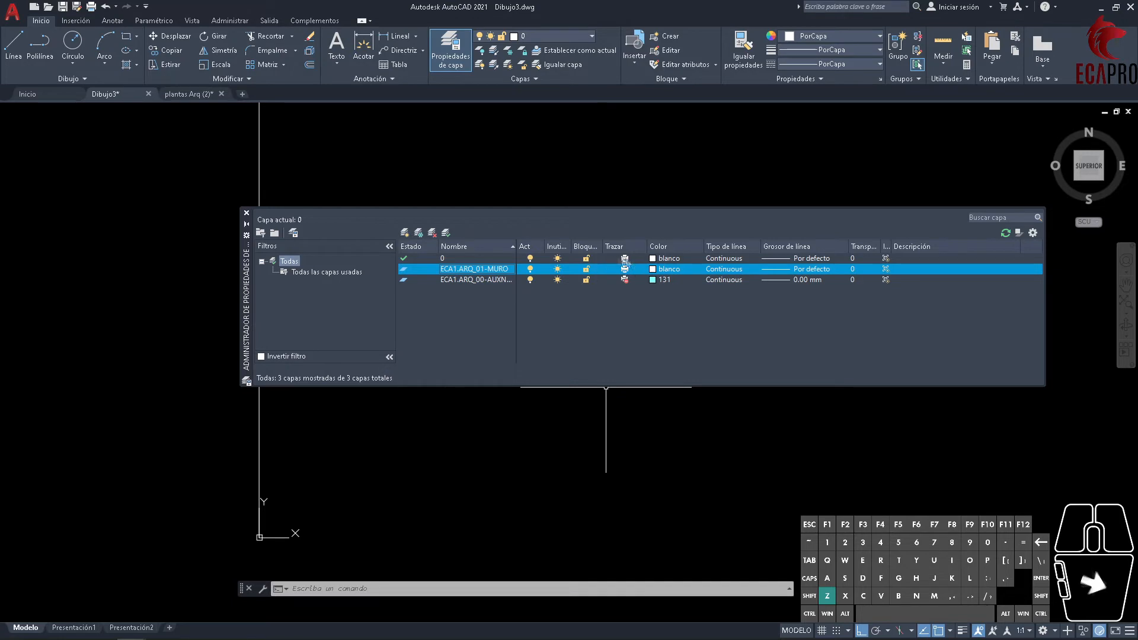
pyautogui.click(669, 269)
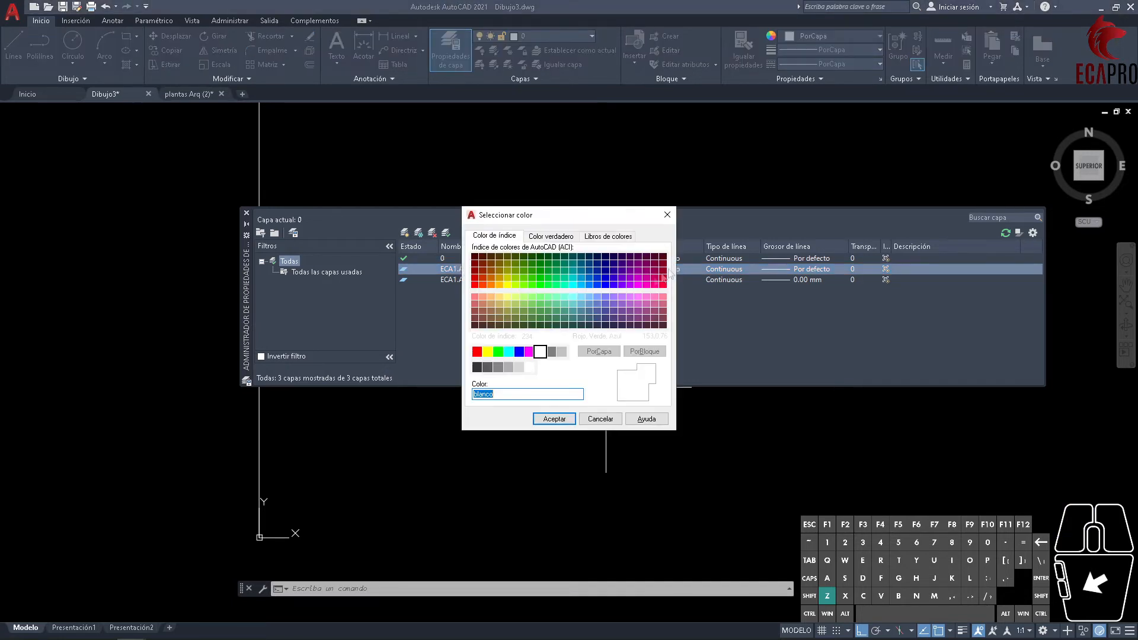
pyautogui.click(568, 418)
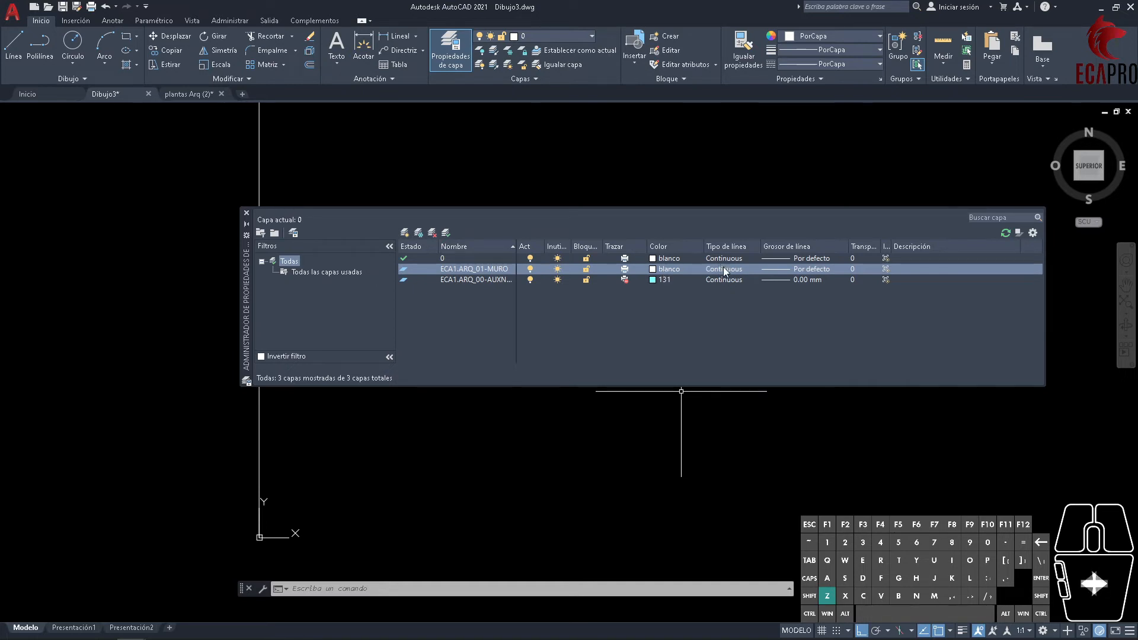
pyautogui.click(787, 269)
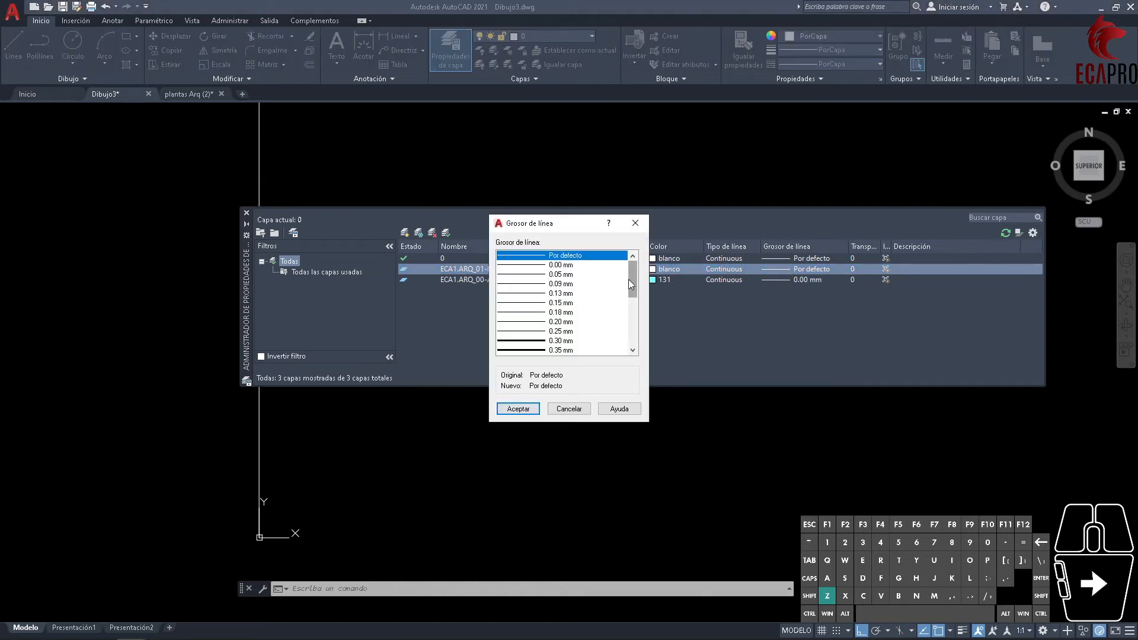
pyautogui.scroll(-3, 628, 279)
pyautogui.click(560, 303)
pyautogui.click(518, 409)
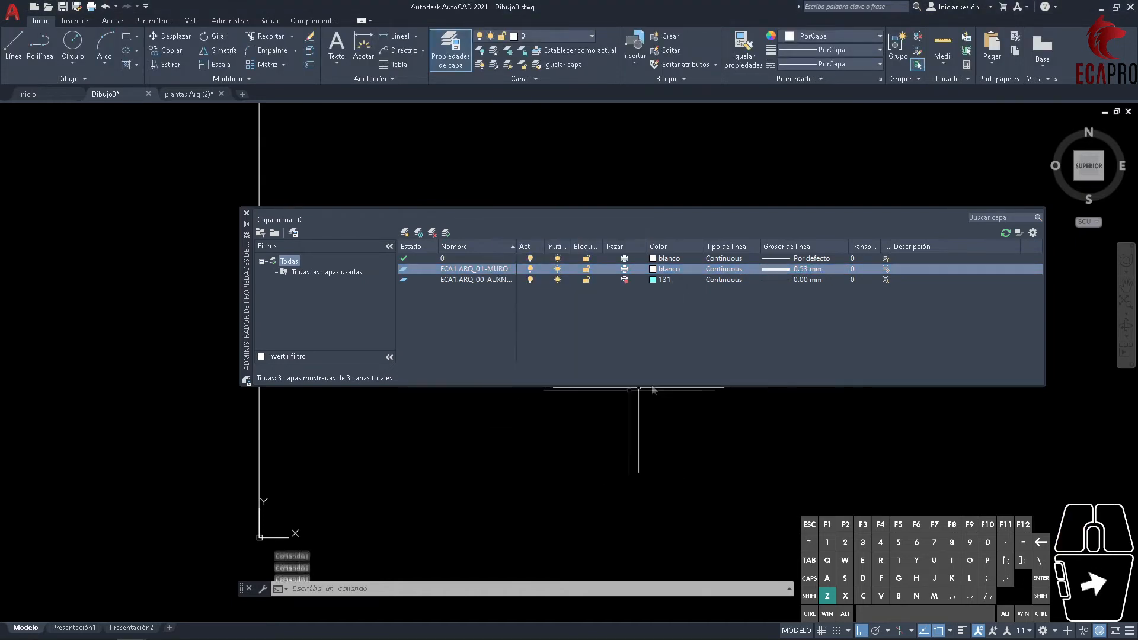
# - Create a new layer named ECA1.ARQ_001MUROBA01 and check its name in the current-layer list
pyautogui.click(405, 233)
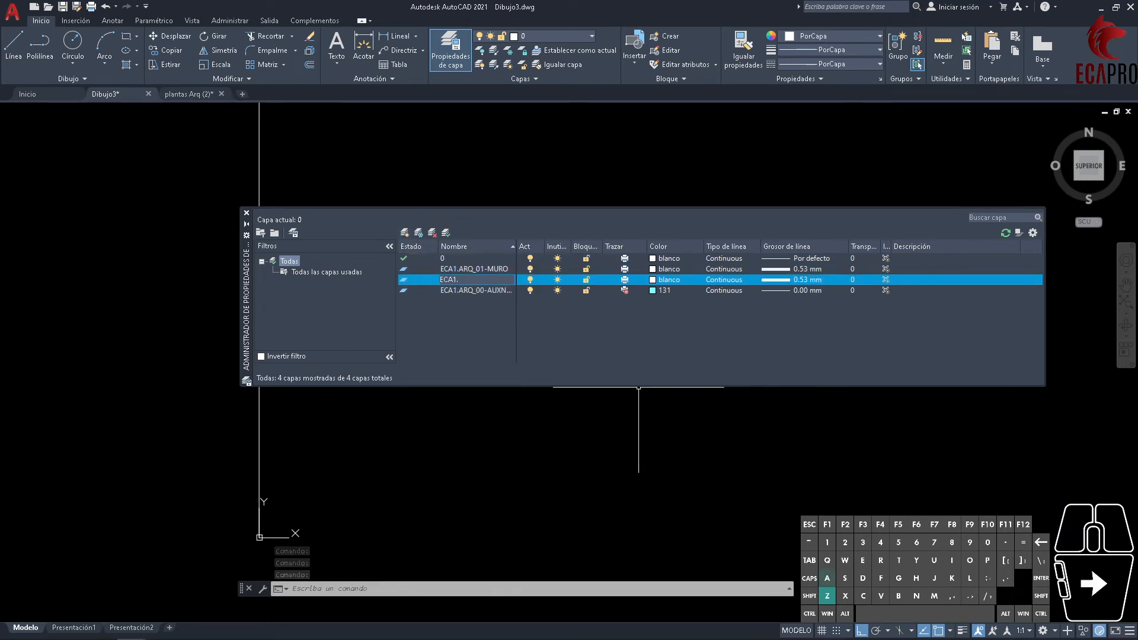
pyautogui.write('ECA1.ARQ_001MUROBA01')
pyautogui.press('Return')
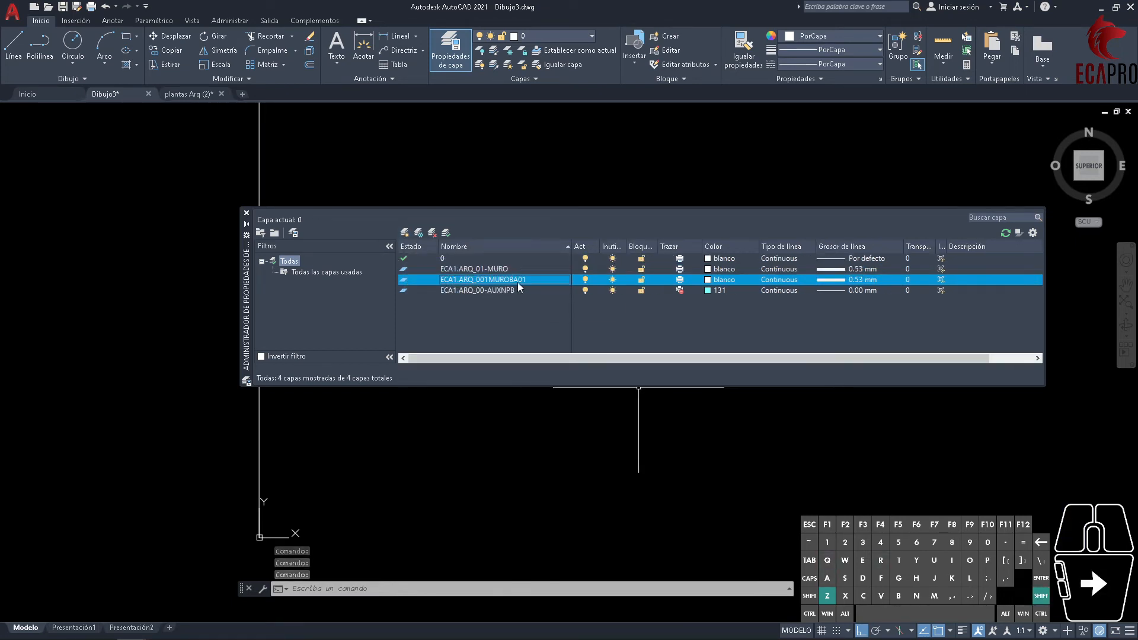
pyautogui.click(246, 212)
pyautogui.click(566, 40)
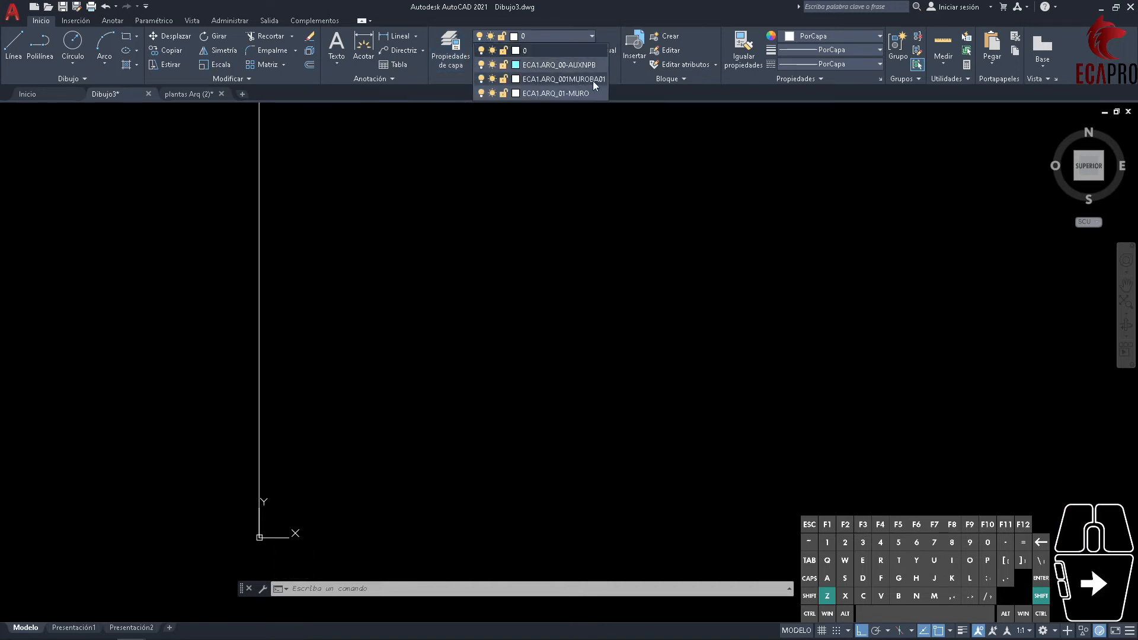
# - Shorten the prefix of the MUROBA01 layer in the layer properties manager, renaming it E1.ARQ_001MUROBA01
pyautogui.click(459, 67)
pyautogui.click(463, 280)
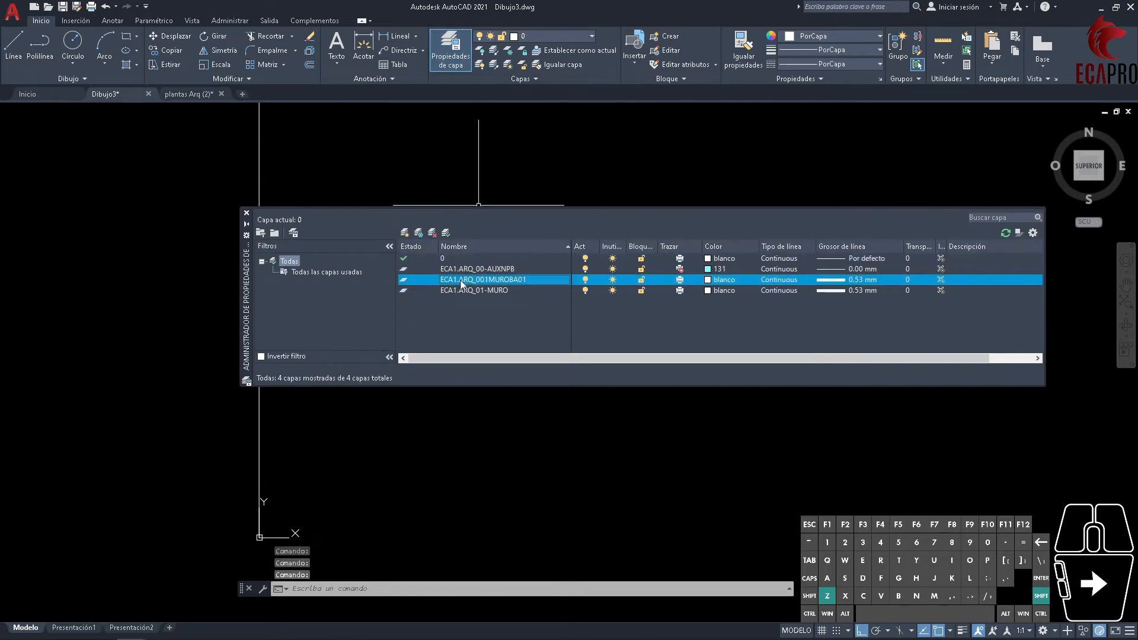
pyautogui.rightClick(462, 279)
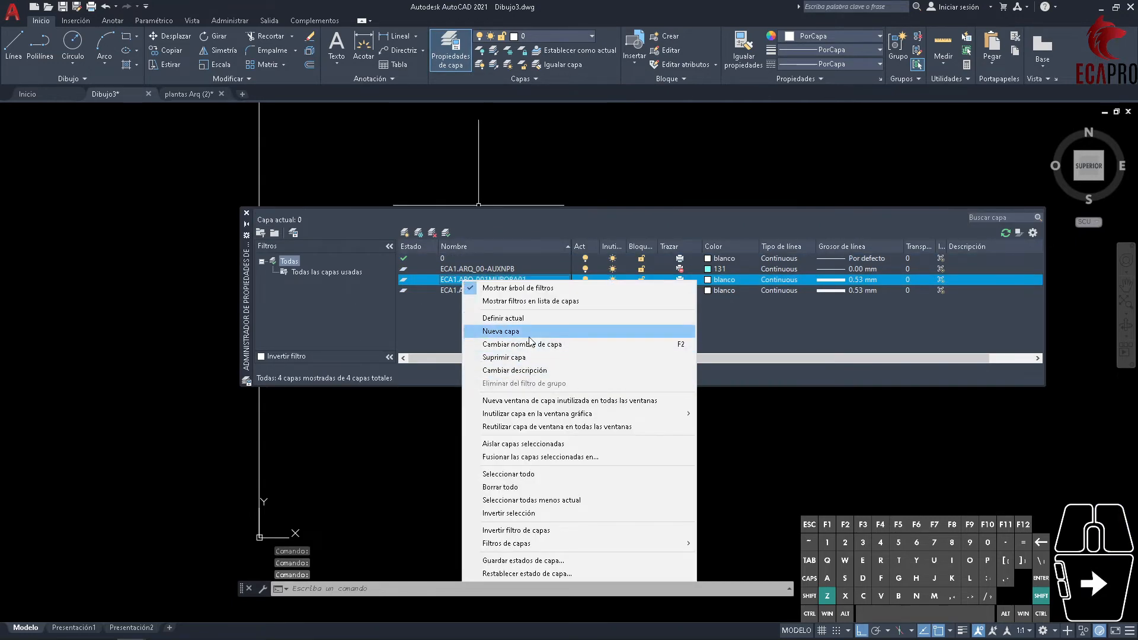
pyautogui.click(503, 344)
pyautogui.press('BackSpace')
pyautogui.press('BackSpace')
# - Rename the auxiliary layer with the shorter prefix as E1.ARQ_00-AUXNPB
pyautogui.click(448, 269)
pyautogui.rightClick(447, 270)
pyautogui.click(495, 334)
pyautogui.click(455, 269)
pyautogui.press('BackSpace')
pyautogui.press('BackSpace')
# - Rename the wall layer with the shorter prefix as E1.ARQ_01-MURO
pyautogui.click(456, 290)
pyautogui.rightClick(455, 291)
pyautogui.click(496, 354)
pyautogui.click(456, 290)
pyautogui.press('BackSpace')
pyautogui.press('BackSpace')
# - Set the lineweight of the layer E1.ARQ_001MUROBA01 to 0.40 mm
pyautogui.click(471, 280)
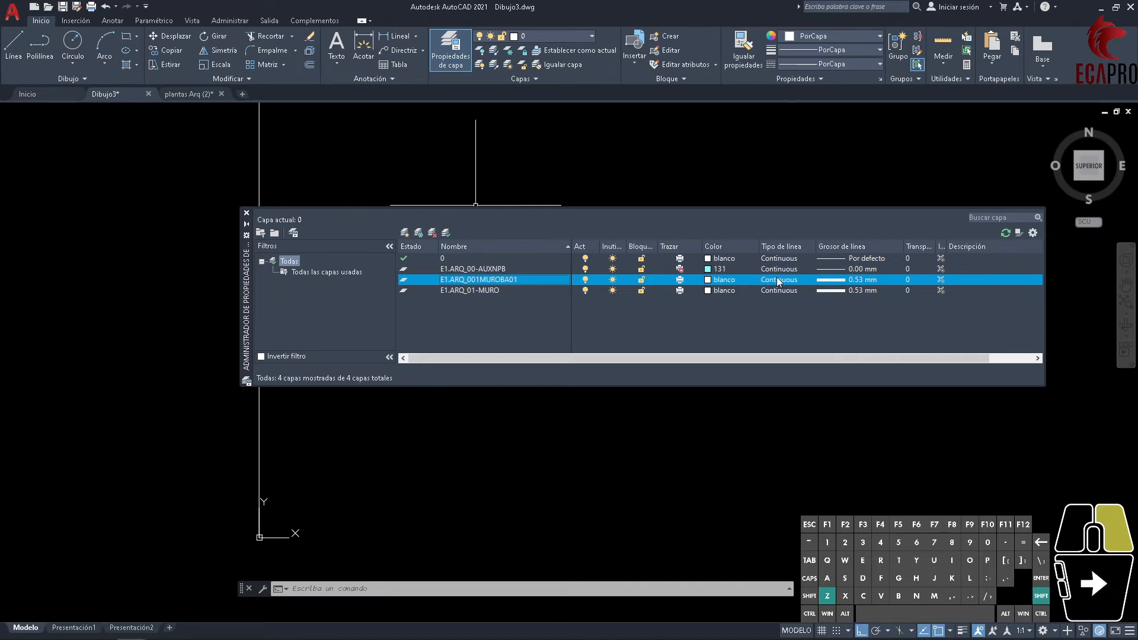
pyautogui.click(851, 281)
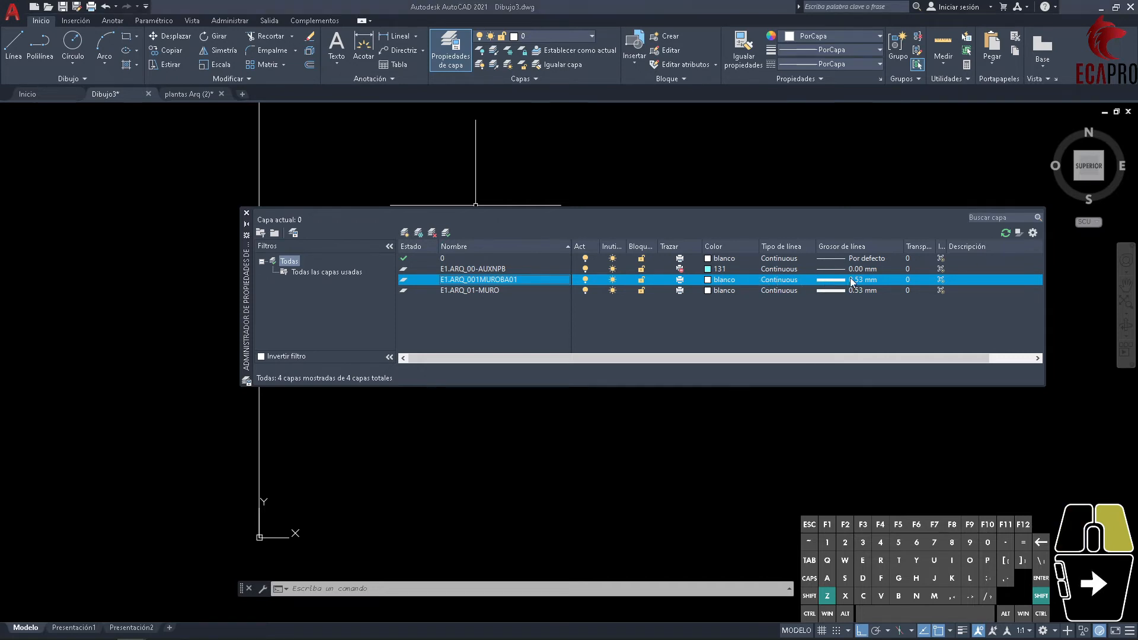
pyautogui.click(522, 331)
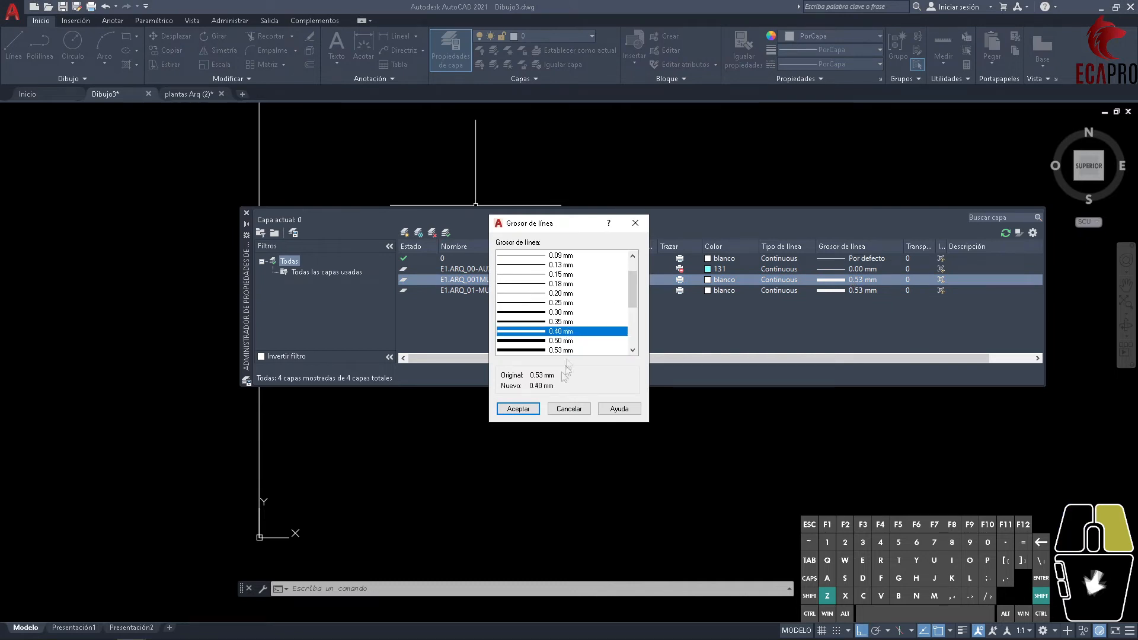
pyautogui.click(518, 409)
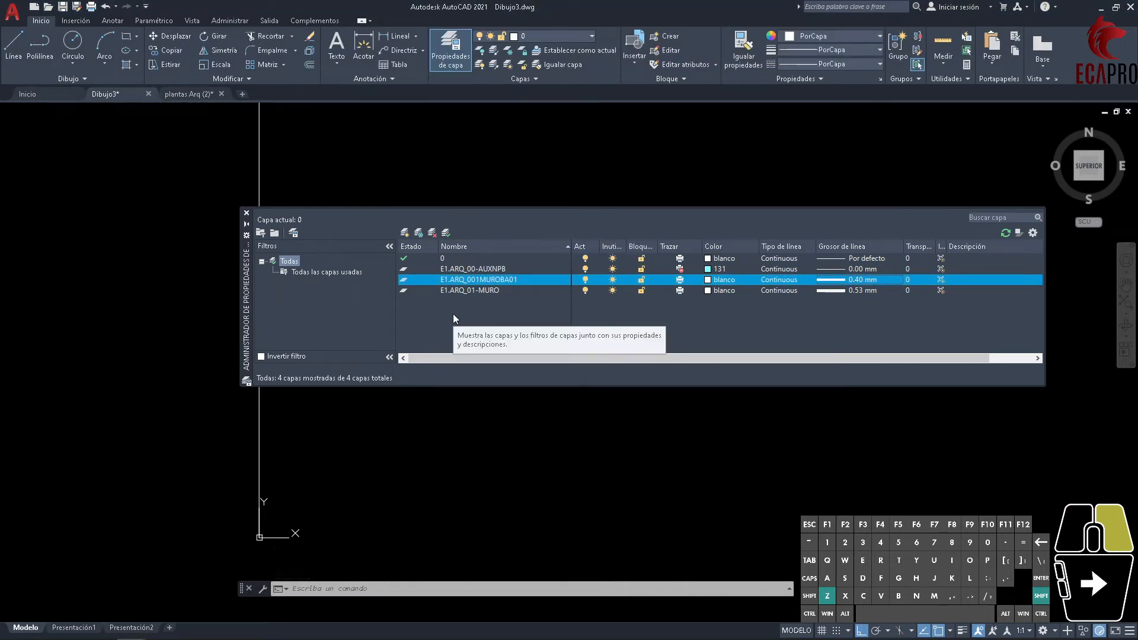
# - Create a new door layer named E1.ARQ_01-PUERTAN01
pyautogui.hotkey('alt', 'n')
pyautogui.write('.ARQ_01-PUERTA')
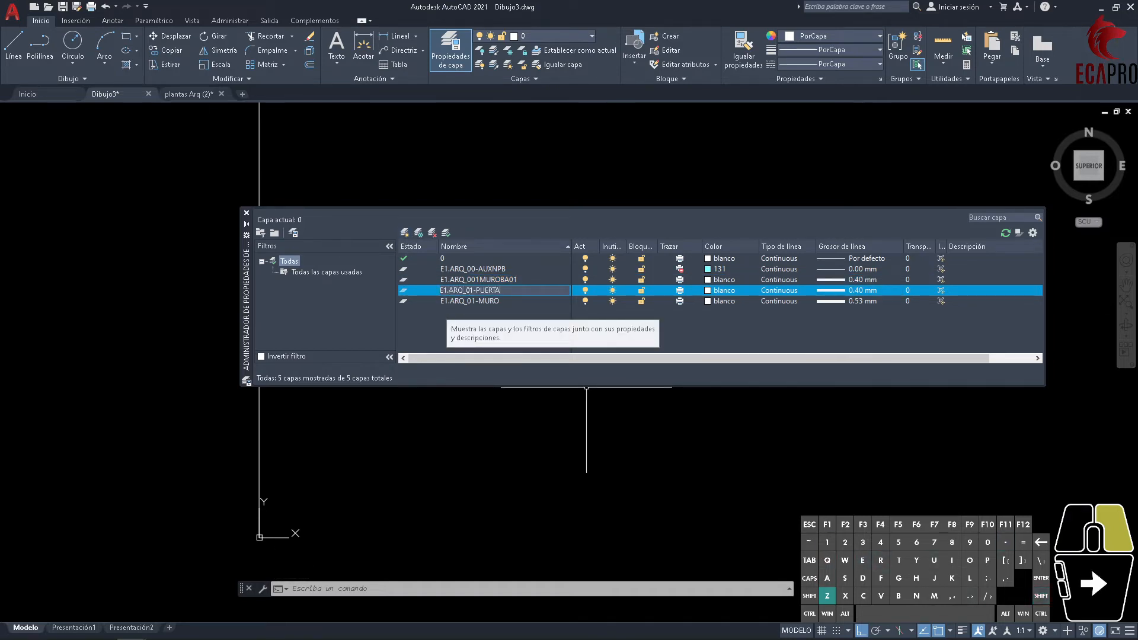
pyautogui.write('N01')
# - Correct the name of the layer E1.ARQ_001MUROBA01 to E1.ARQ_01-MUROBA01
pyautogui.click(483, 279)
pyautogui.rightClick(483, 279)
pyautogui.click(522, 348)
pyautogui.click(484, 279)
pyautogui.press('BackSpace')
pyautogui.write('-')
# - Rename the wall layer as E1.ARQ_01-MURON01 and the auxiliary layer as E1.ARQ_00-AUXNN01
pyautogui.click(497, 301)
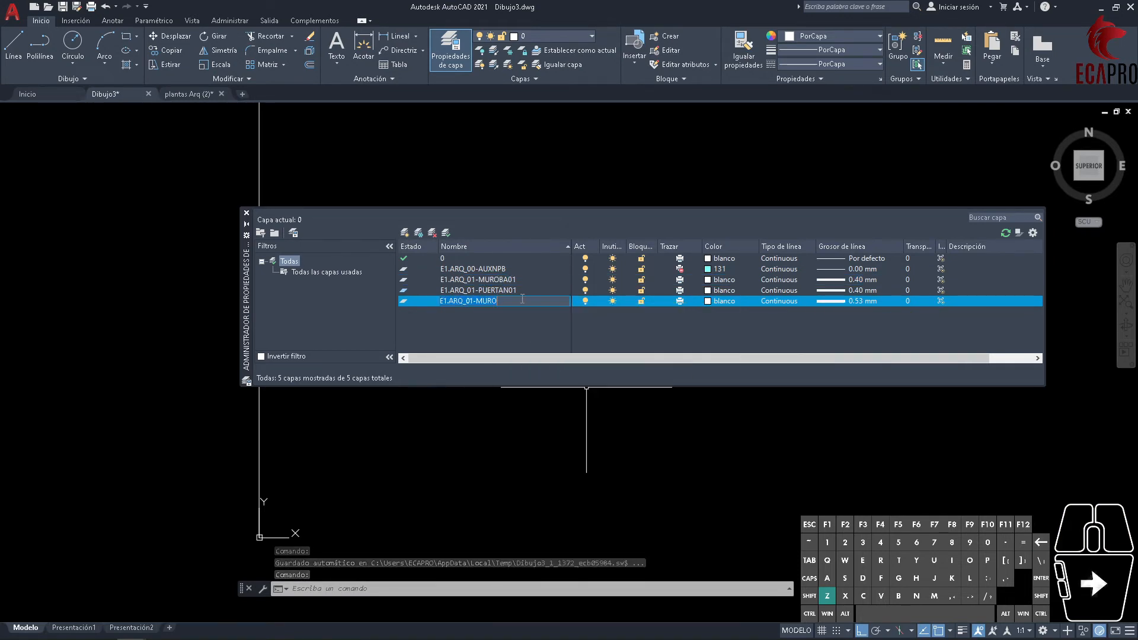
pyautogui.click(522, 300)
pyautogui.write('N01')
# - Set the lineweight of the door layer E1.ARQ_01-PUERTAN01 to 0.00 mm
pyautogui.click(837, 280)
pyautogui.click(837, 290)
pyautogui.click(557, 256)
pyautogui.click(518, 408)
# - Create a new window layer named E1.ARQ_01-VENTN01
pyautogui.click(405, 233)
pyautogui.write('E1.ARQ_')
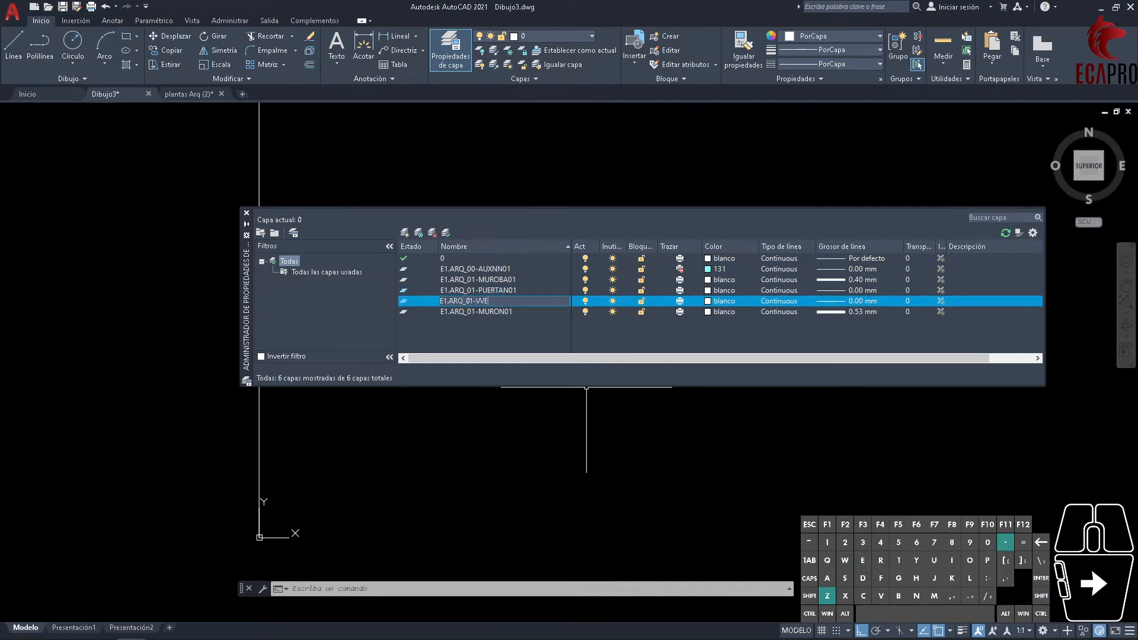
pyautogui.write('01-VENTN01')
pyautogui.press('Return')
# - Create a new floor layer named E1.ARQ_01-PISON01 and set its lineweight to 0.05 mm
pyautogui.click(404, 232)
pyautogui.write('E1.ARQ_')
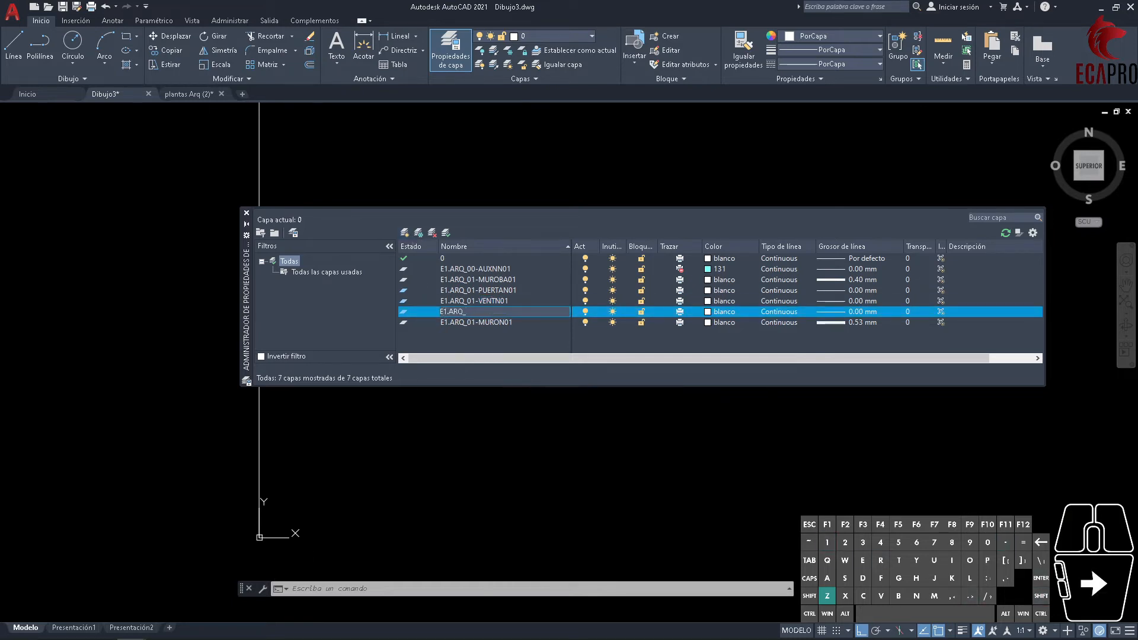
pyautogui.write('01-PISON01')
pyautogui.press('Return')
pyautogui.click(856, 313)
pyautogui.click(563, 275)
pyautogui.click(527, 408)
# - Create a new furniture layer named E1.ARQ_01MOBN01 and set its lineweight to 0.00 mm
pyautogui.click(405, 232)
pyautogui.write('E1.ARQ_01')
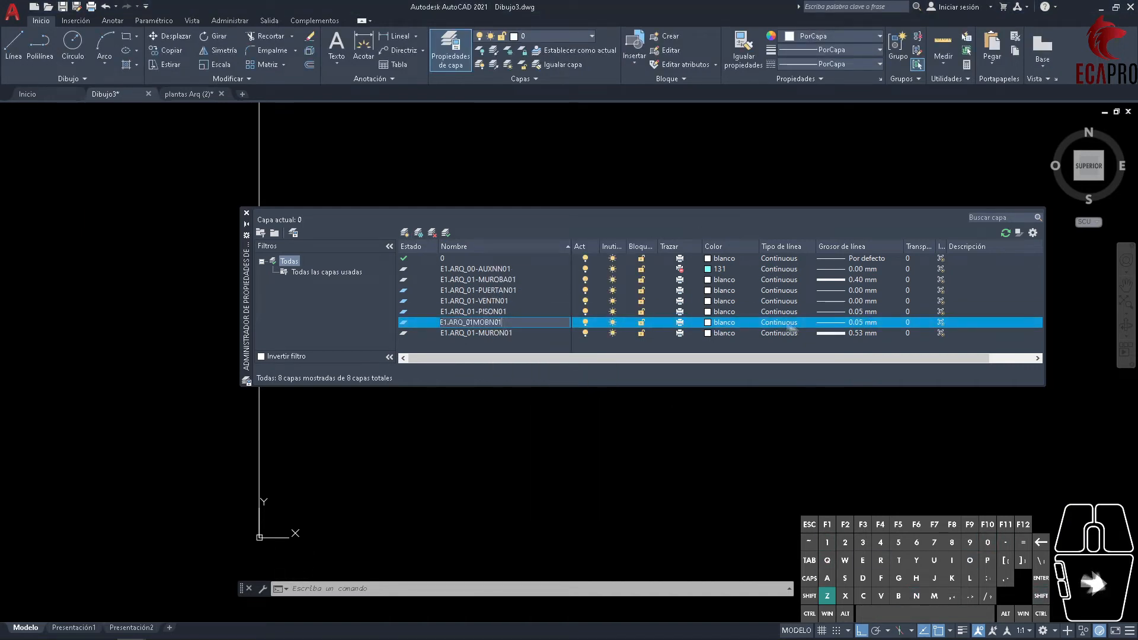
pyautogui.write('MOBN01')
pyautogui.press('Return')
pyautogui.click(867, 322)
pyautogui.click(560, 284)
pyautogui.click(560, 265)
pyautogui.click(518, 409)
# - Create a new projection layer, make it current and name it E1.ARQ_01-PROYN01
pyautogui.click(405, 233)
pyautogui.click(486, 269)
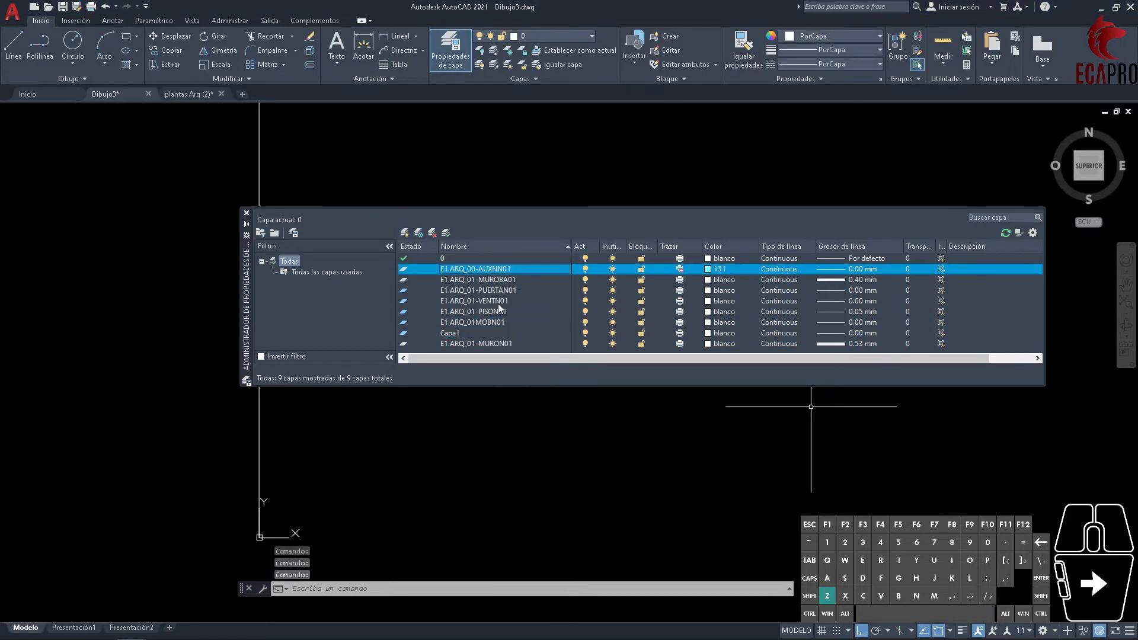
pyautogui.doubleClick(482, 330)
pyautogui.write('E1.')
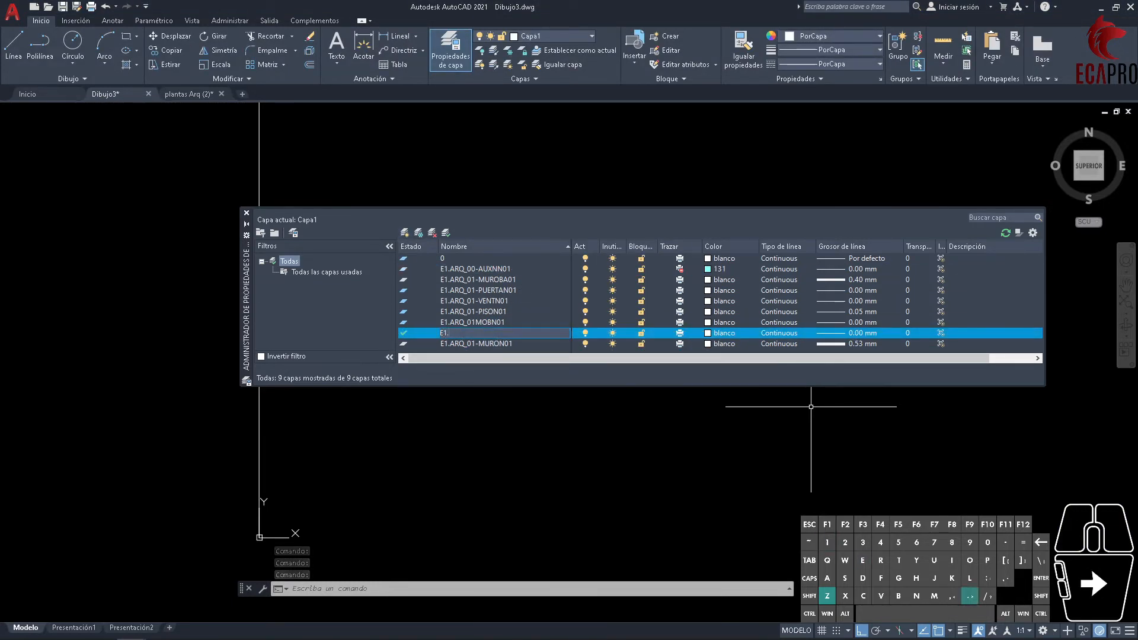
pyautogui.write('ARQ_01-PROYN01')
pyautogui.press('Return')
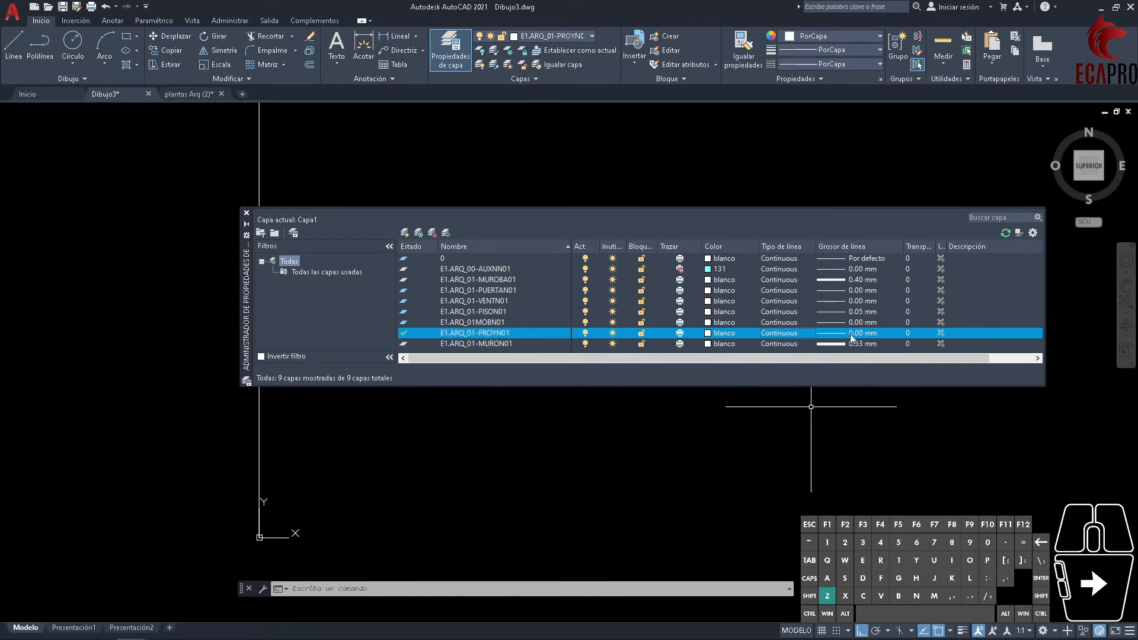
# - Set the lineweight of the projection layer E1.ARQ_01-PROYN01 to 0.09 mm
pyautogui.click(862, 333)
pyautogui.click(533, 264)
pyautogui.click(518, 407)
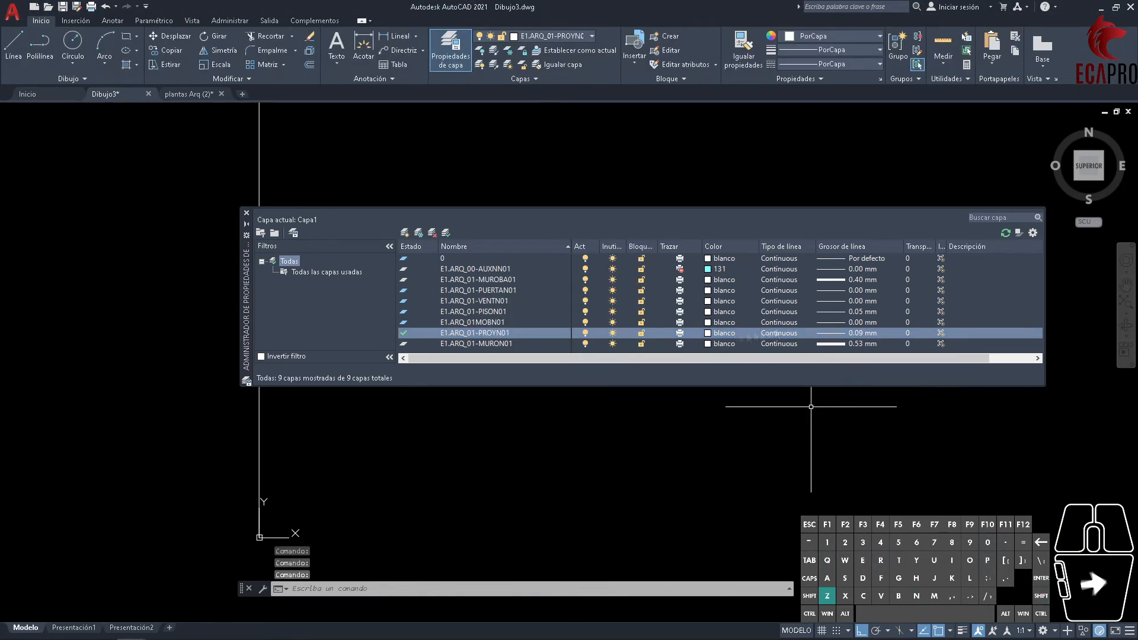
# - Load the linetype ACAD_ISO03W100 and assign it to the projection layer E1.ARQ_01-PROYN01
pyautogui.click(792, 333)
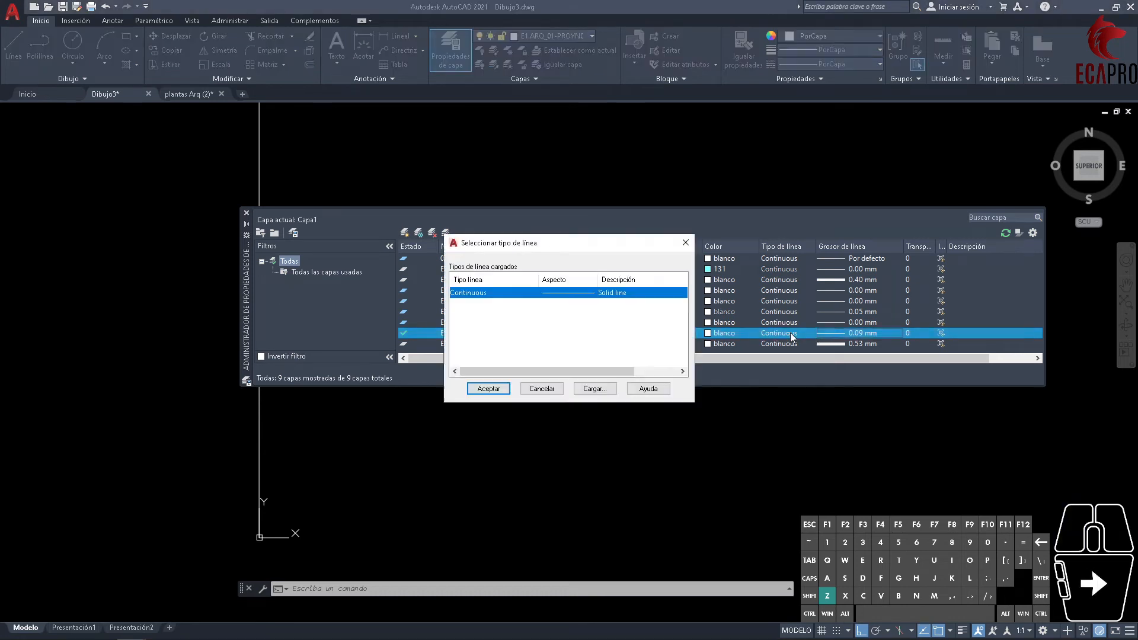
pyautogui.click(589, 389)
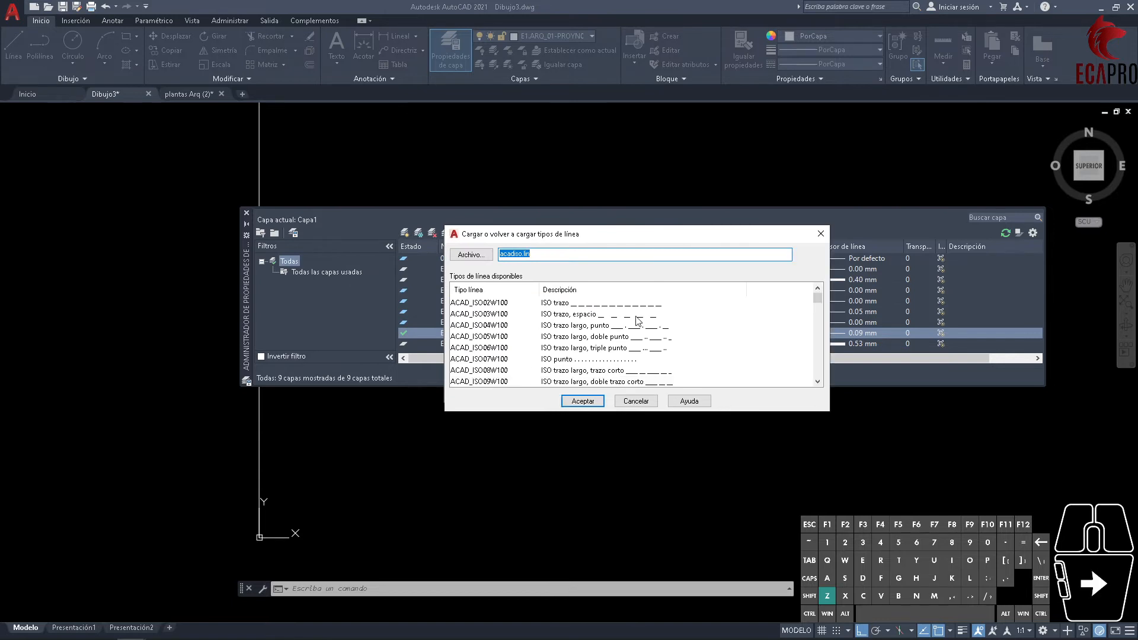
pyautogui.click(479, 314)
pyautogui.click(582, 401)
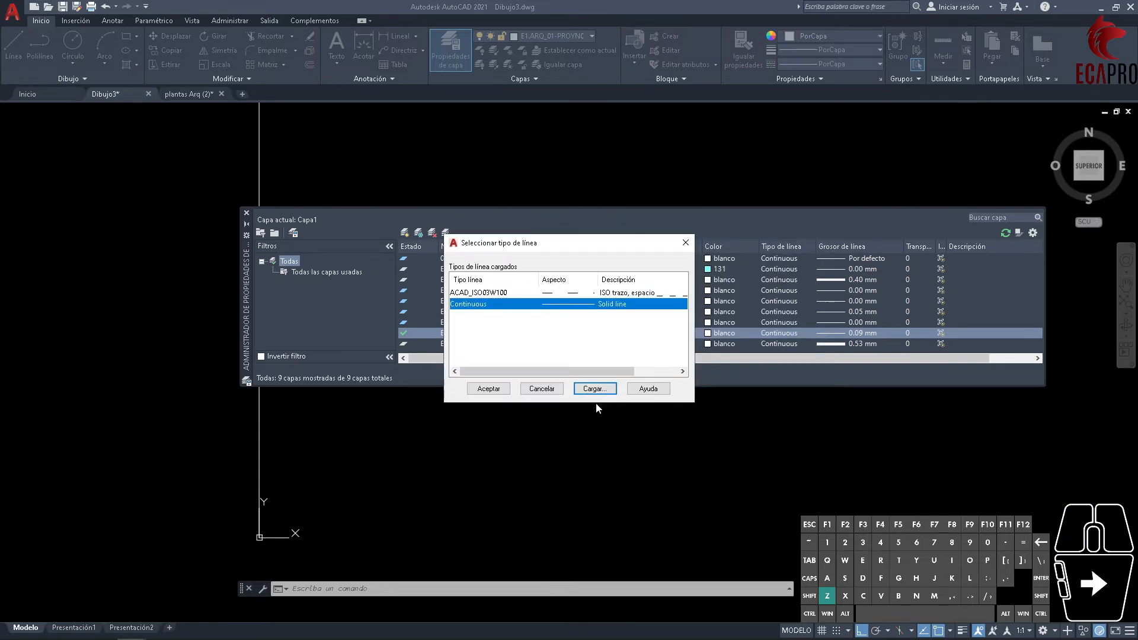
pyautogui.click(560, 294)
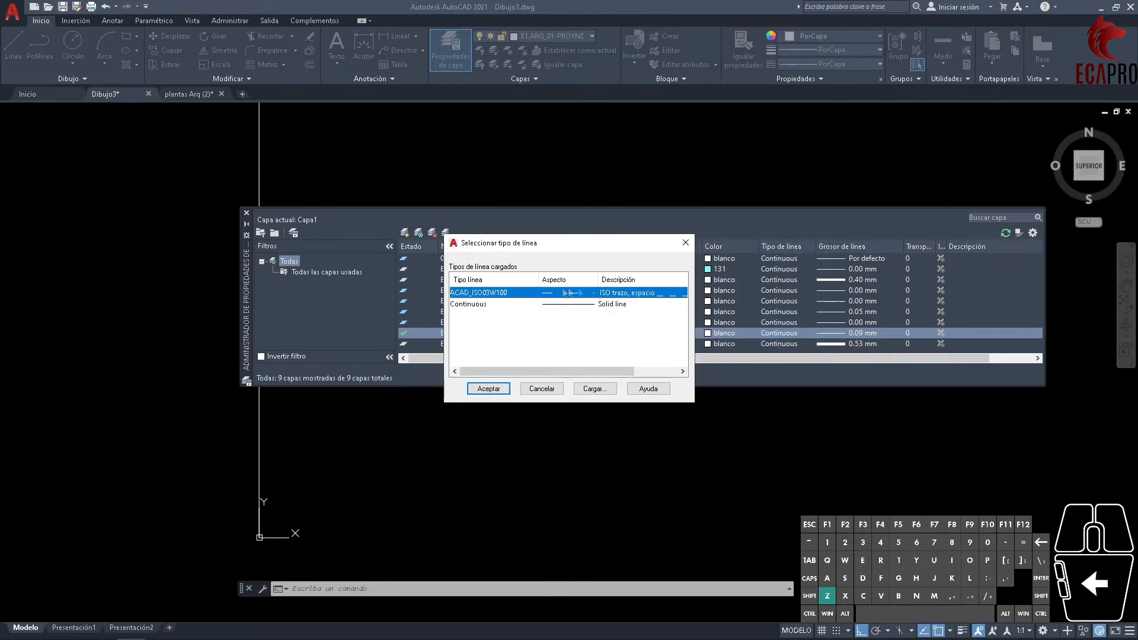
pyautogui.click(489, 389)
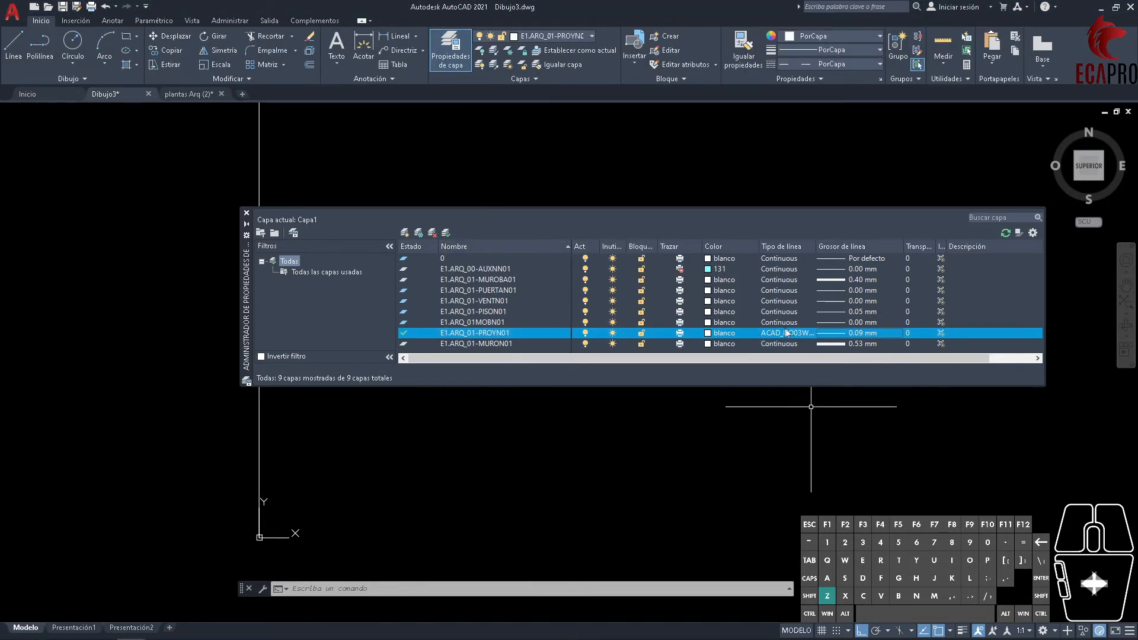
# - Create a new beam layer named E1.ARQ_01-TRABESN01
pyautogui.click(485, 344)
pyautogui.press('Return')
pyautogui.write('E1.A')
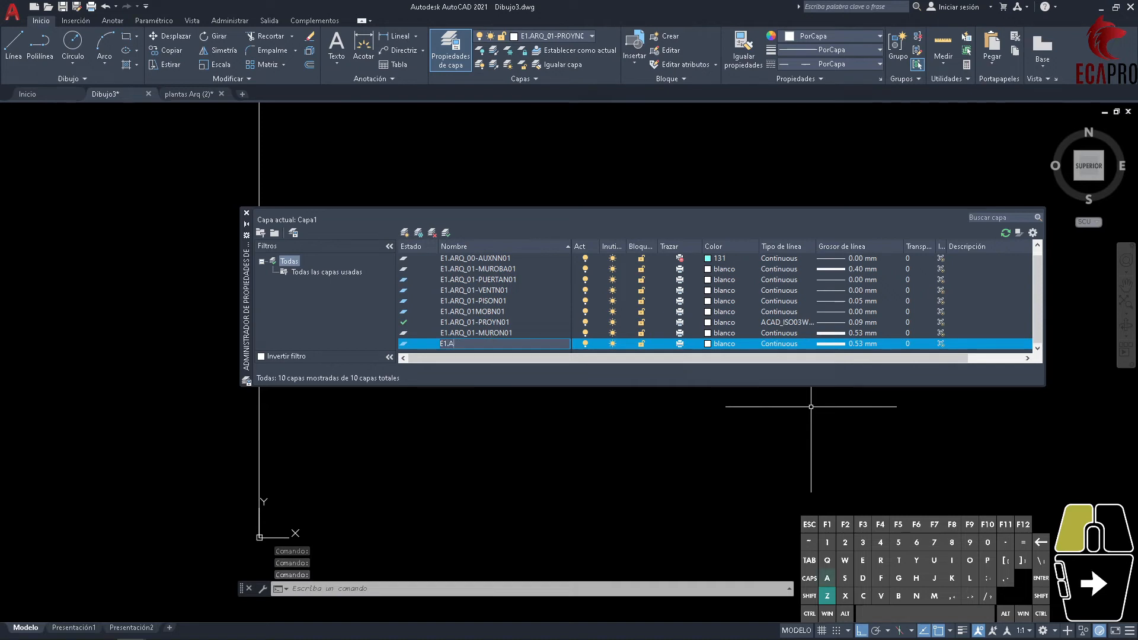
pyautogui.write('RQ_01-TRABESN01')
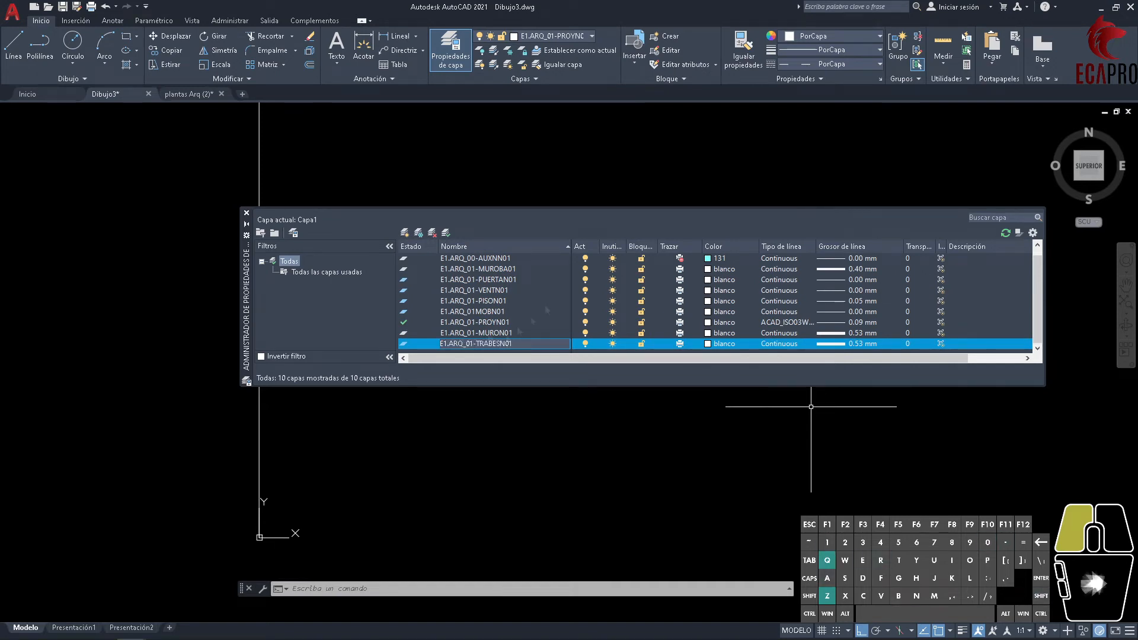
# - Set the lineweight of the beam layer E1.ARQ_01-TRABESN01 to 0.25 mm and its linetype to ACAD_ISO03W100
pyautogui.click(858, 344)
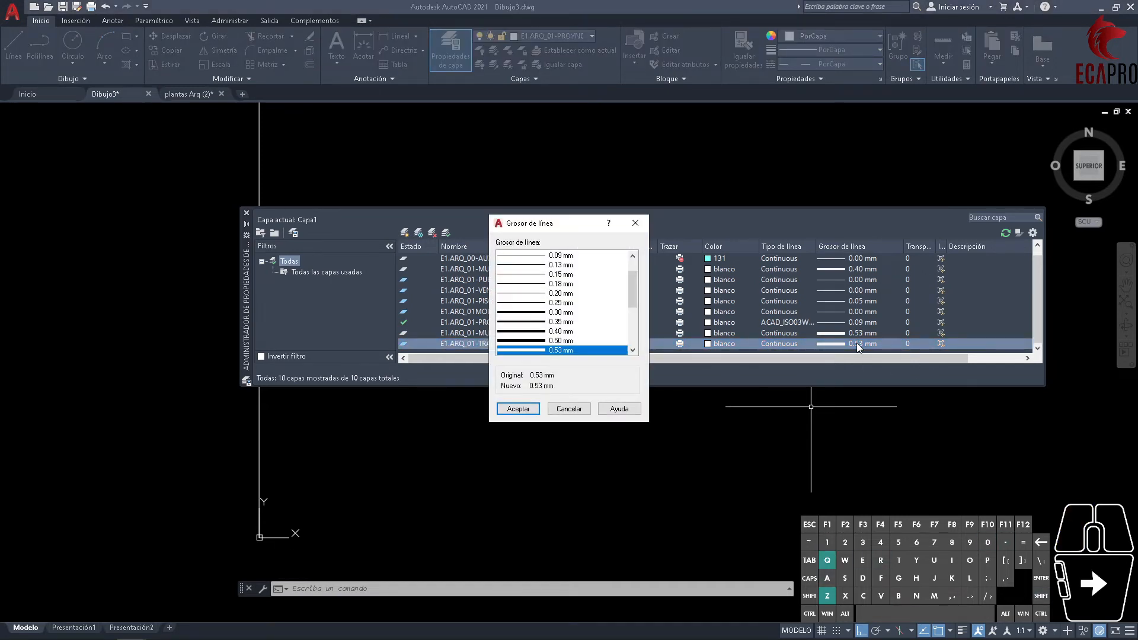
pyautogui.click(560, 304)
pyautogui.click(518, 409)
pyautogui.click(770, 345)
pyautogui.click(501, 290)
pyautogui.click(497, 388)
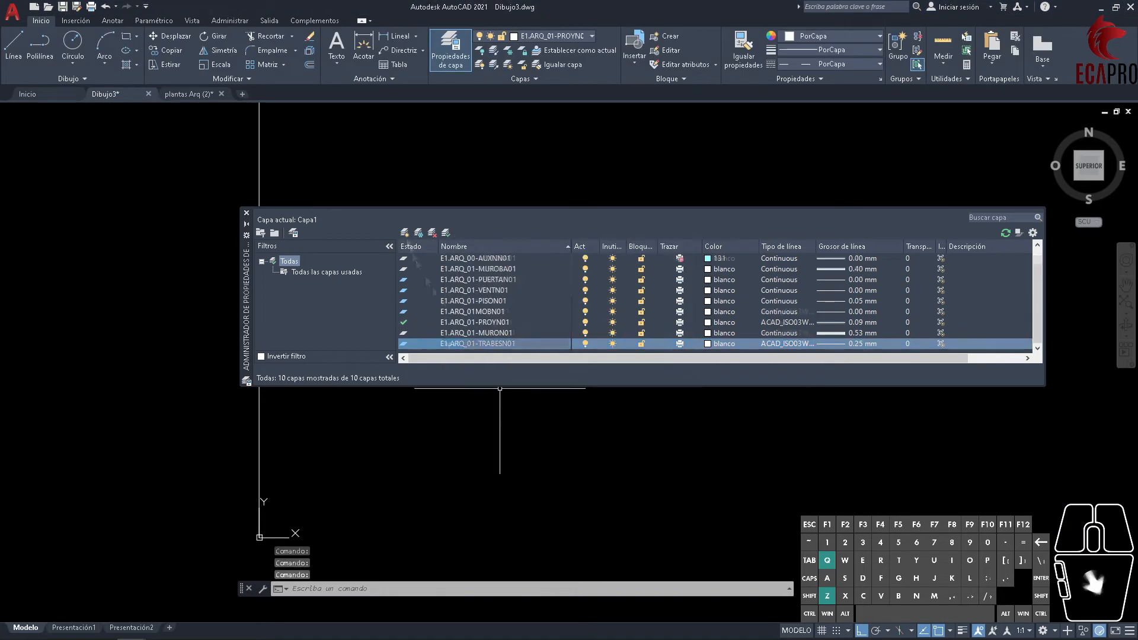
# - Create a new column layer named E1.ARQ_01-COLUMN01
pyautogui.click(476, 343)
pyautogui.press('Return')
pyautogui.write('E1.ARQ_')
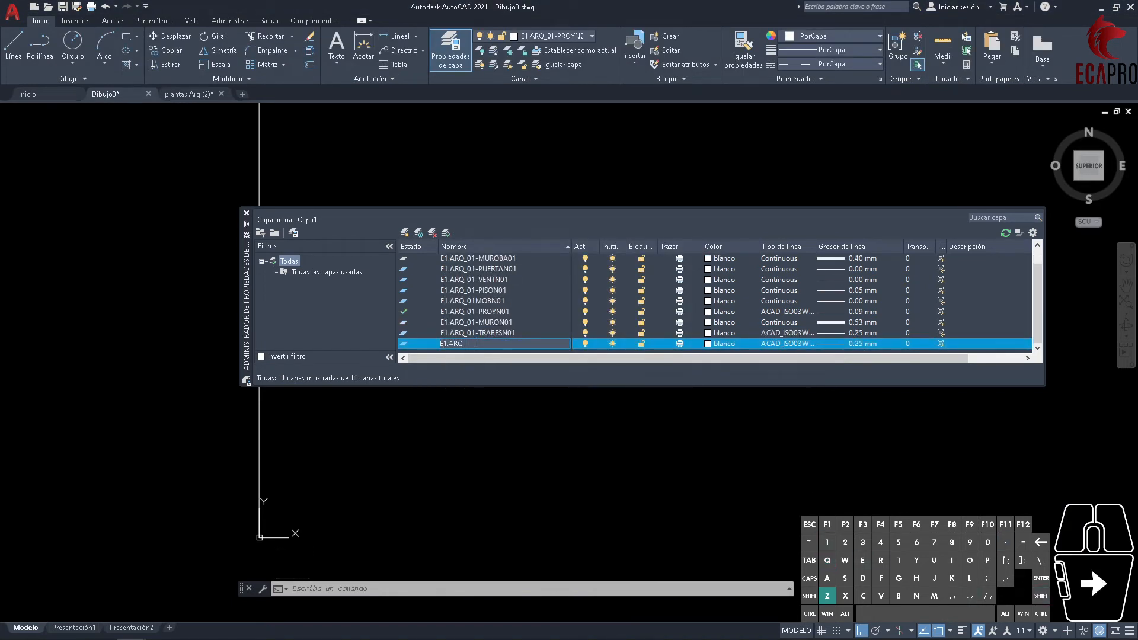
pyautogui.write('01-COLUIM')
# - Set the lineweight of the column layer E1.ARQ_01-COLUMN01 to 0.35 mm and its linetype to Continuous
pyautogui.click(863, 344)
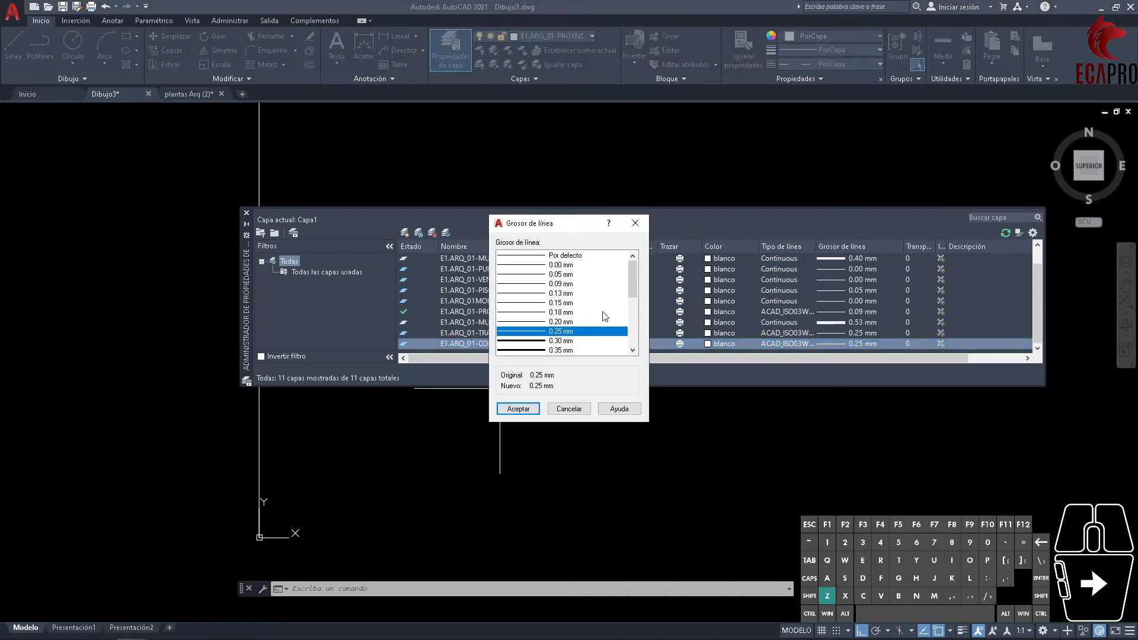
pyautogui.click(567, 350)
pyautogui.click(519, 409)
pyautogui.click(783, 344)
pyautogui.click(484, 303)
pyautogui.click(490, 389)
# - Enlarge the layer manager and create a new dimension layer named E1.ARQ_02-COTAN01
pyautogui.moveTo(722, 386); pyautogui.dragTo(723, 484)
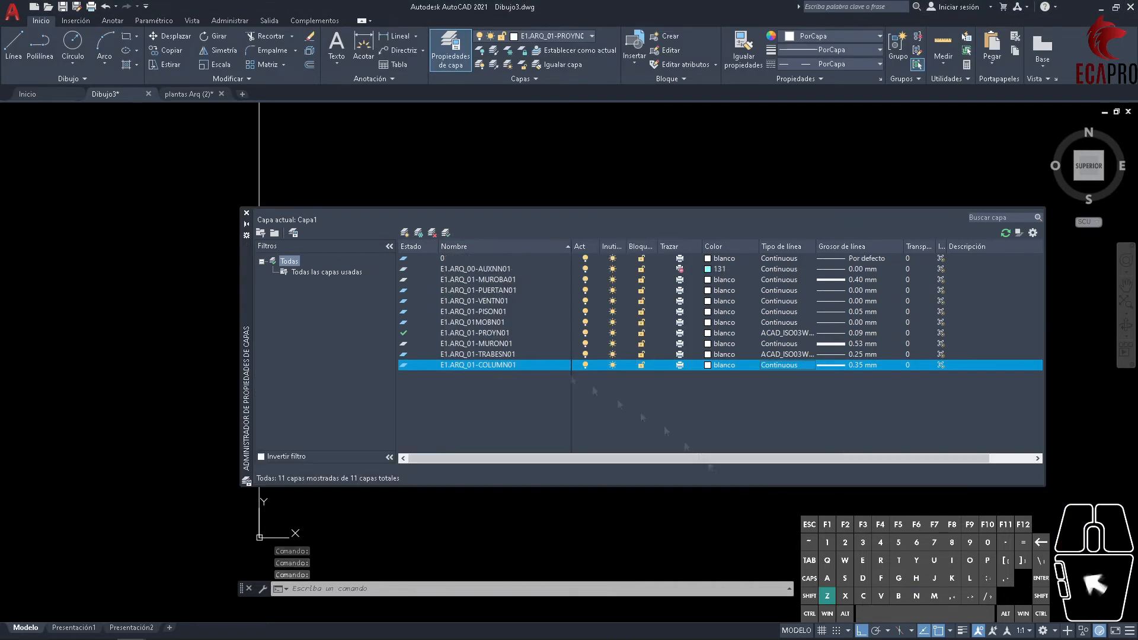
pyautogui.click(405, 233)
pyautogui.write('E1.ARQ_')
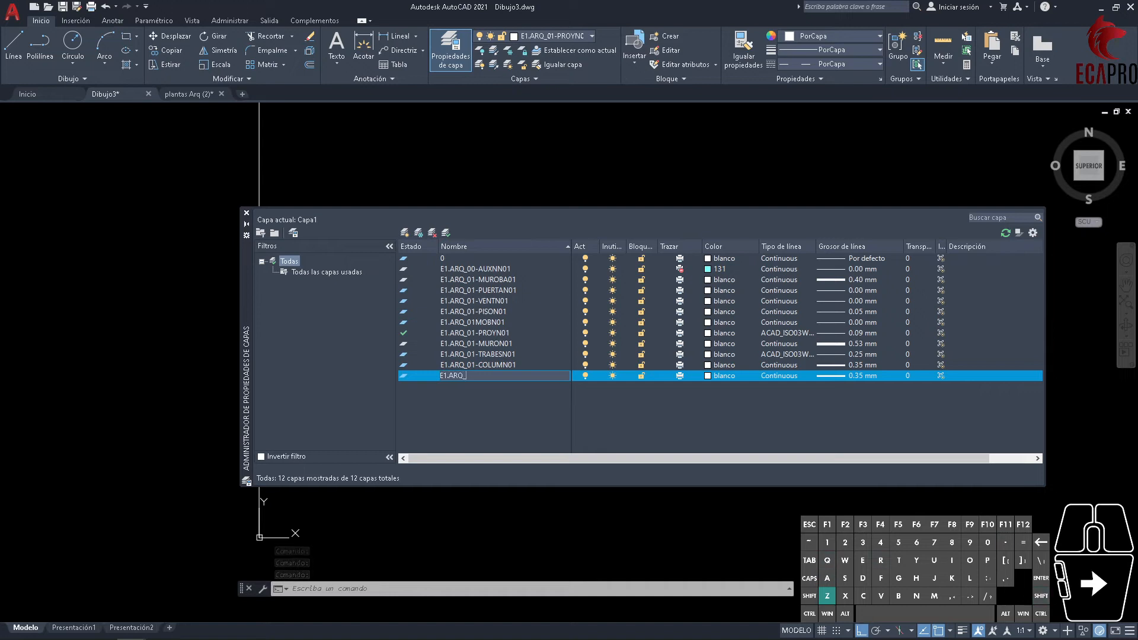
pyautogui.write('02-COTASN01')
pyautogui.press('Return')
# - Set the lineweight of the dimension layer E1.ARQ_02-COTAN01 to 0.13 mm and its colour to index 254
pyautogui.click(864, 376)
pyautogui.click(556, 293)
pyautogui.click(518, 409)
pyautogui.click(717, 376)
pyautogui.click(518, 367)
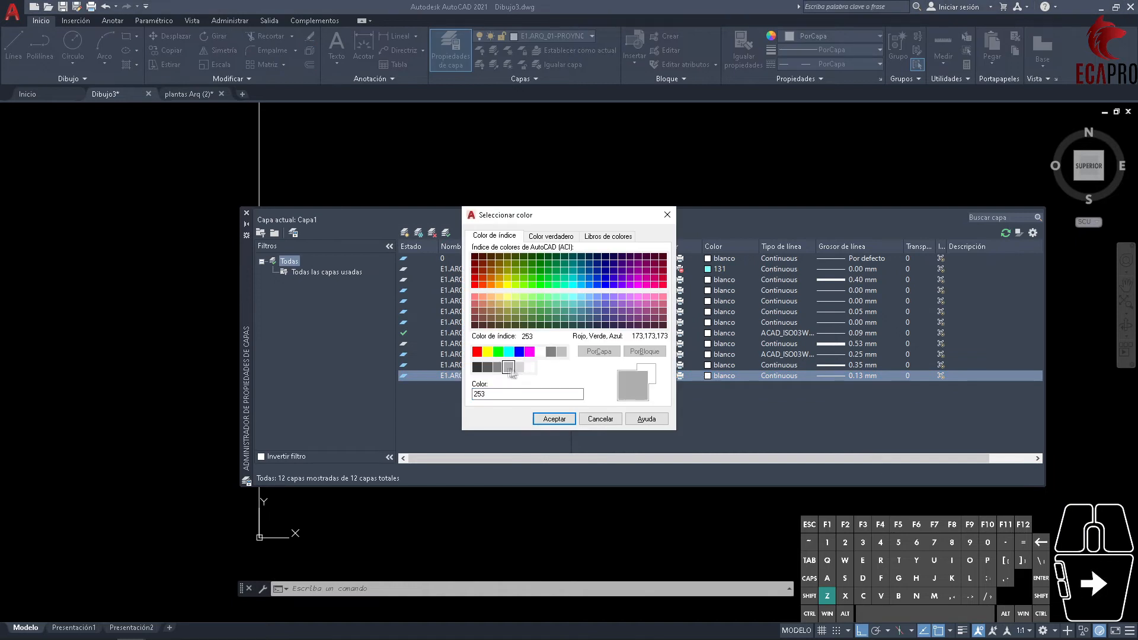
pyautogui.click(554, 419)
# - Create a new axis layer named E1.ARQ_02-EJEN01
pyautogui.hotkey('alt', 'n')
pyautogui.write('E1.ARQ_02')
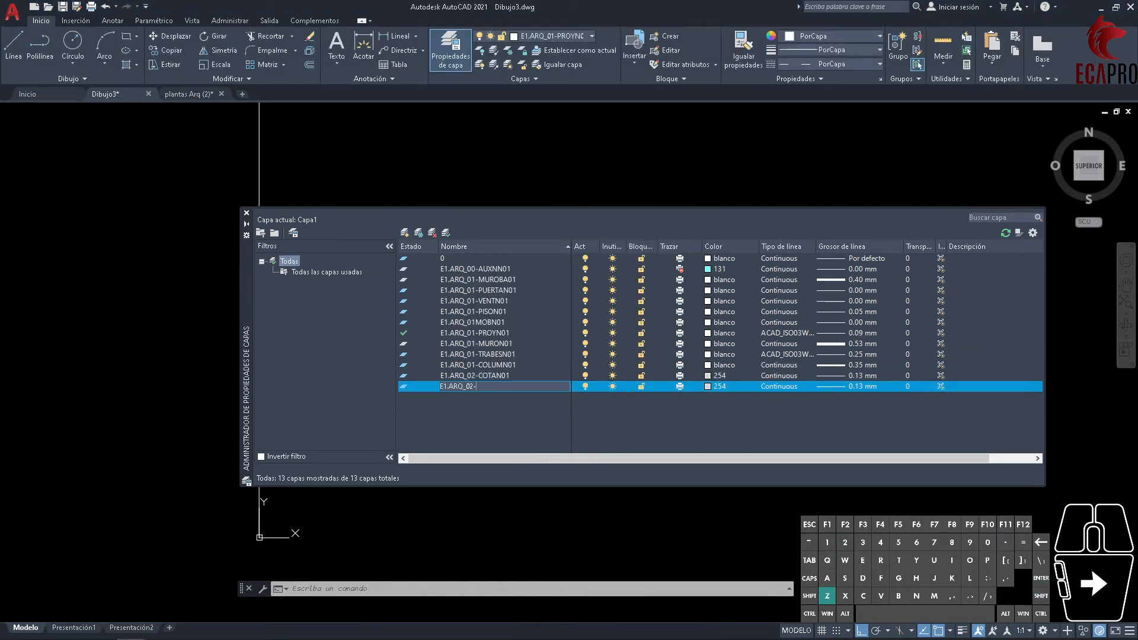
pyautogui.write('-EJEN01')
pyautogui.press('Return')
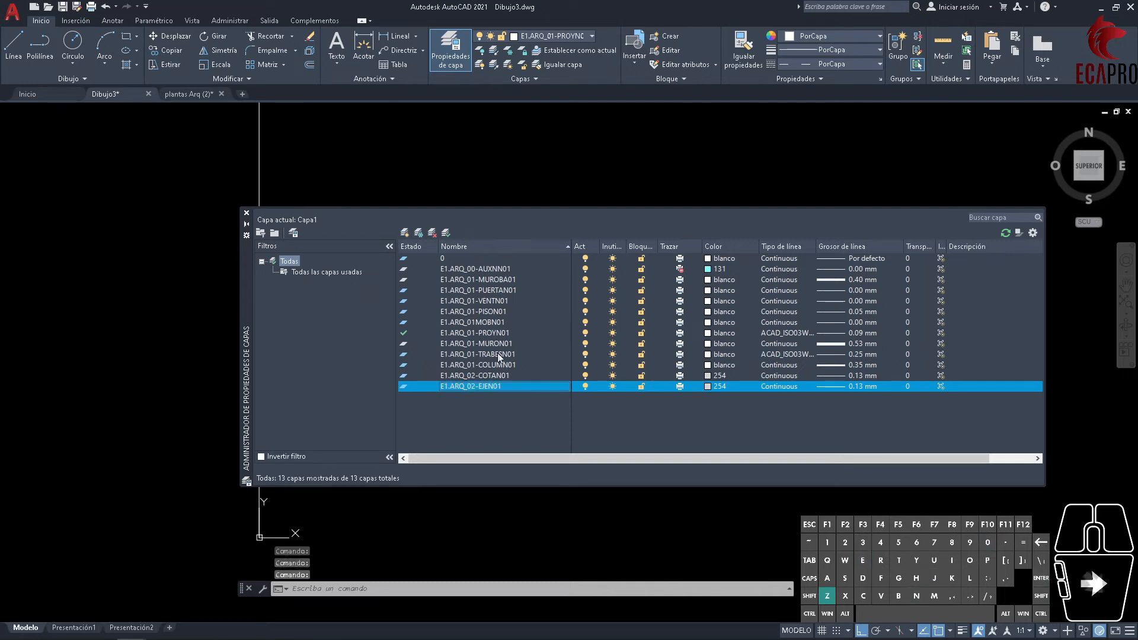
# - Load a TRAZO_Y_PUNTO dash-dot linetype from acadiso.lin and assign it to the axis layer E1.ARQ_02-EJEN01
pyautogui.click(780, 387)
pyautogui.click(593, 389)
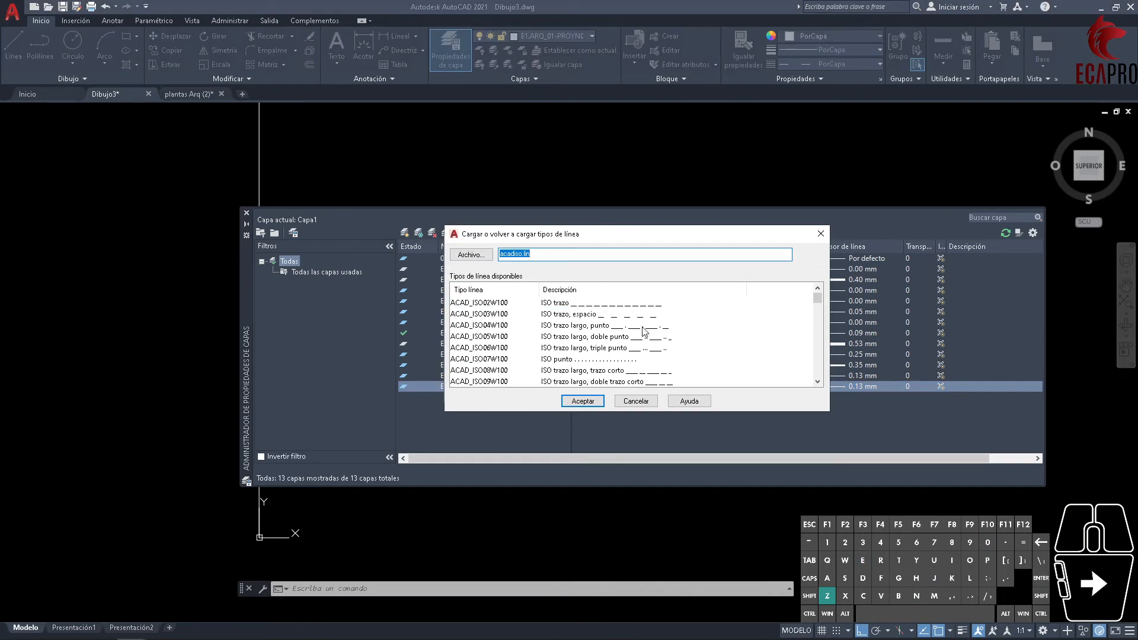
pyautogui.scroll(-5, 643, 332)
pyautogui.scroll(-10, 644, 341)
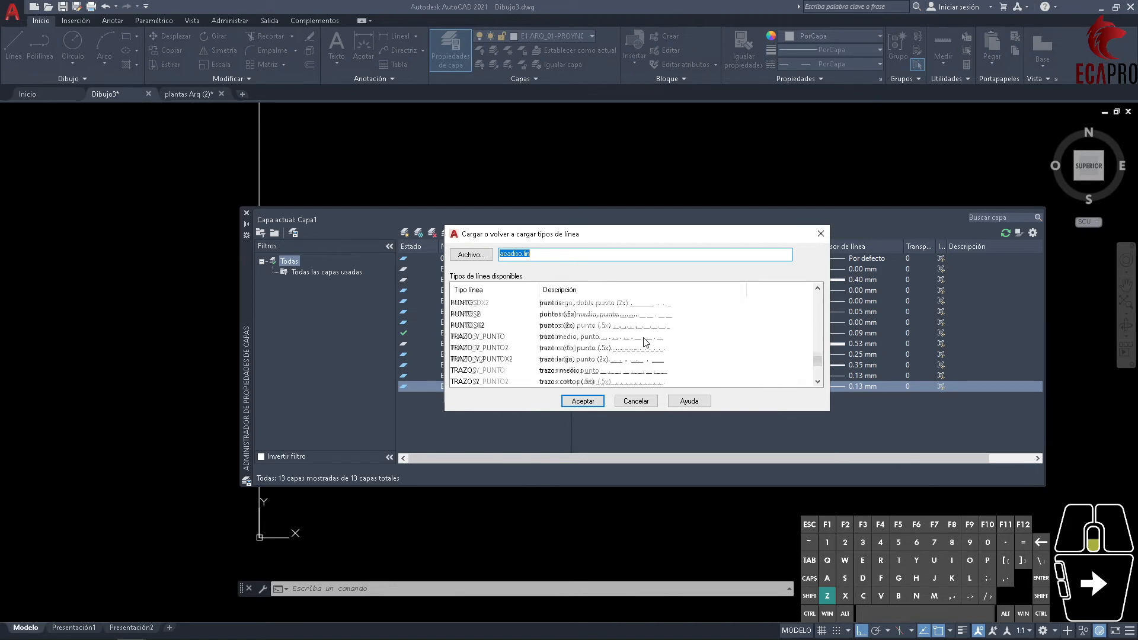
pyautogui.click(623, 359)
pyautogui.click(578, 401)
pyautogui.click(510, 316)
pyautogui.click(490, 389)
# - Set the colour of the axis layer E1.ARQ_02-EJEN01 to index 253 and its lineweight to 0.18 mm
pyautogui.click(709, 386)
pyautogui.click(509, 367)
pyautogui.click(553, 417)
pyautogui.click(862, 388)
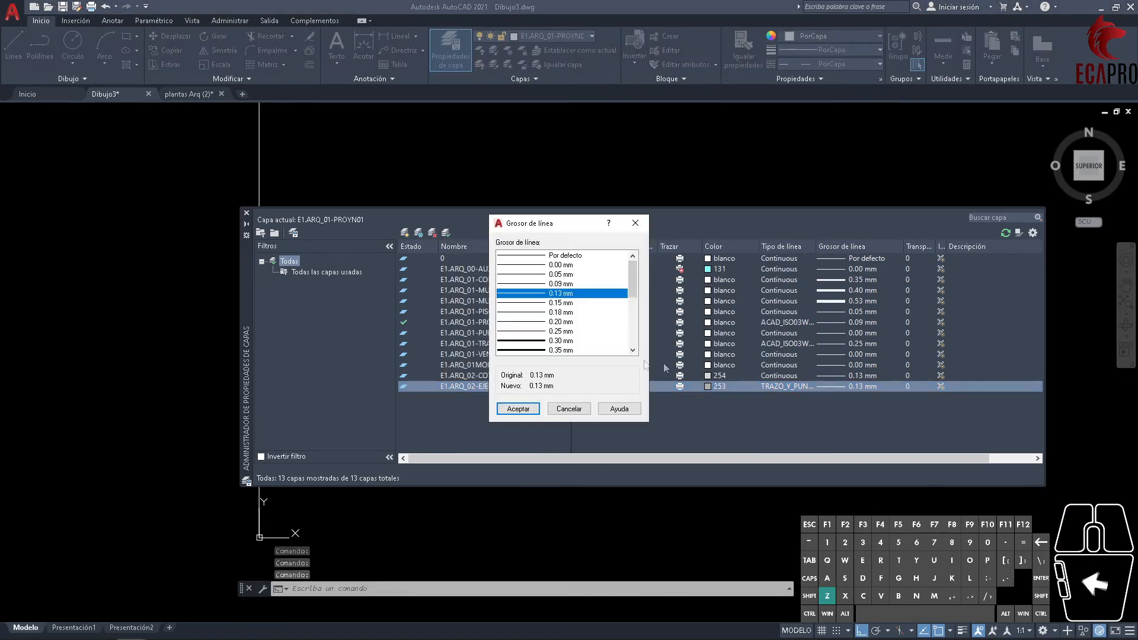
pyautogui.click(551, 313)
pyautogui.click(519, 409)
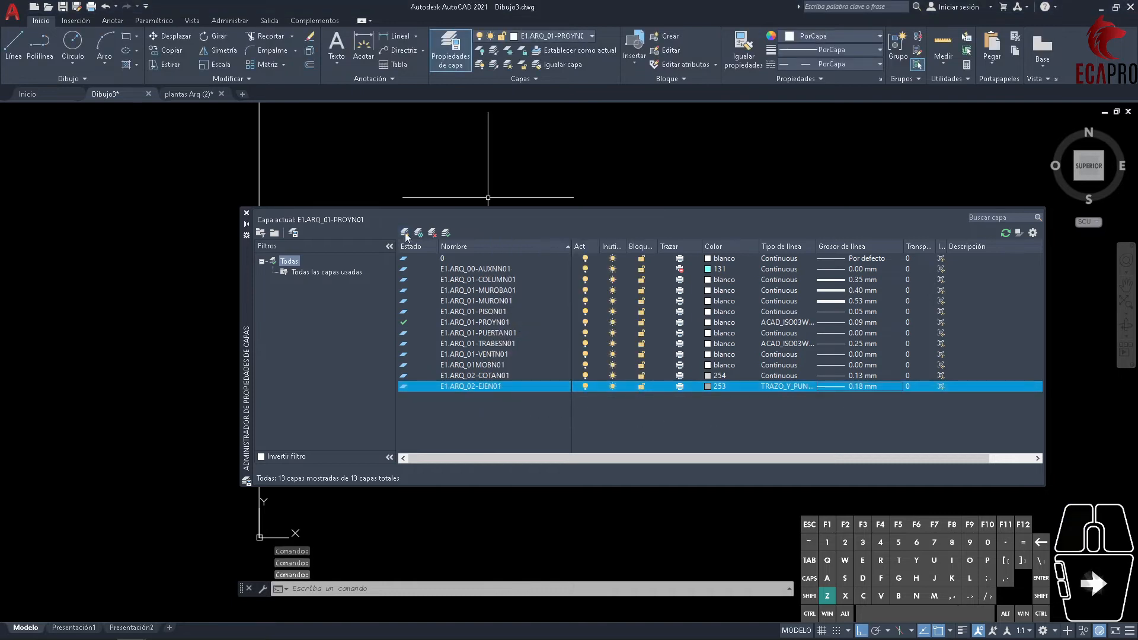
# - Create a new section layer named E1.ARQ_02-CORTEN01 and set its lineweight to 1.00 mm
pyautogui.hotkey('alt', 'n')
pyautogui.write('E1.ARQ_02-CORTEN01')
pyautogui.press('Return')
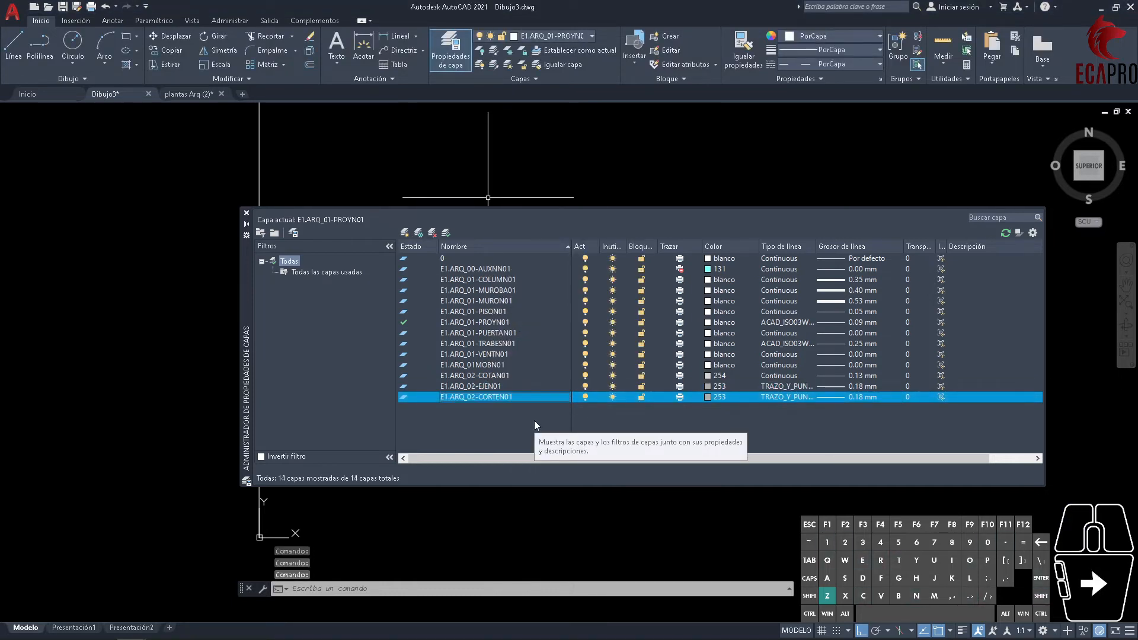
pyautogui.click(863, 397)
pyautogui.moveTo(633, 284); pyautogui.dragTo(633, 326)
pyautogui.click(560, 313)
pyautogui.click(518, 409)
# - Create an annotation layer named E1.ARQ_02-ANOTN01 and a text layer named E1.ARQ_02-TEXTN01
pyautogui.hotkey('alt', 'n')
pyautogui.write('E1.')
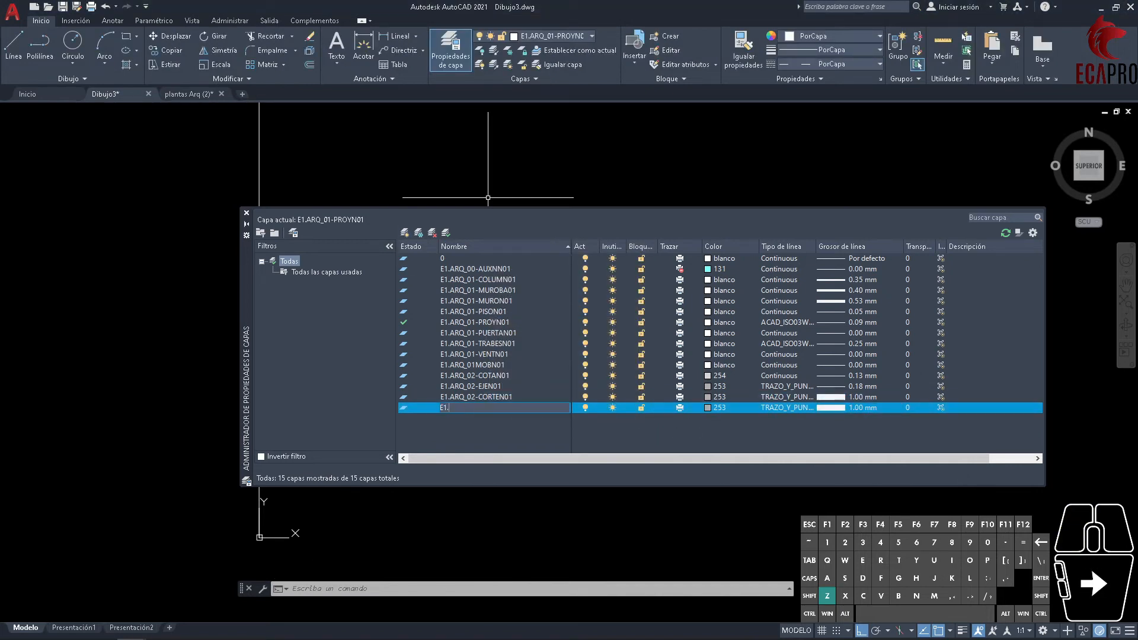
pyautogui.write('ARQ:+ANOTN01')
pyautogui.press('Return')
pyautogui.click(403, 233)
pyautogui.write('E1.ARQ_02-TE')
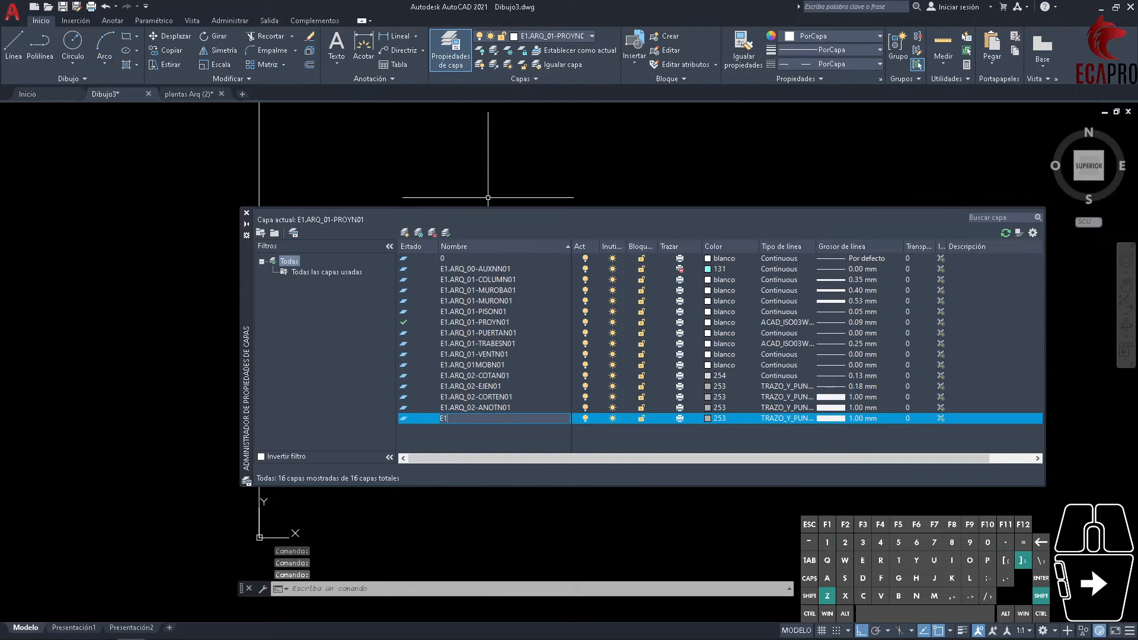
pyautogui.write('XTN01')
pyautogui.press('Return')
# - Set the lineweight of the annotation layer E1.ARQ_02-ANOTN01 to 0.00 mm and its linetype to Continuous
pyautogui.click(856, 407)
pyautogui.moveTo(632, 305); pyautogui.dragTo(632, 272)
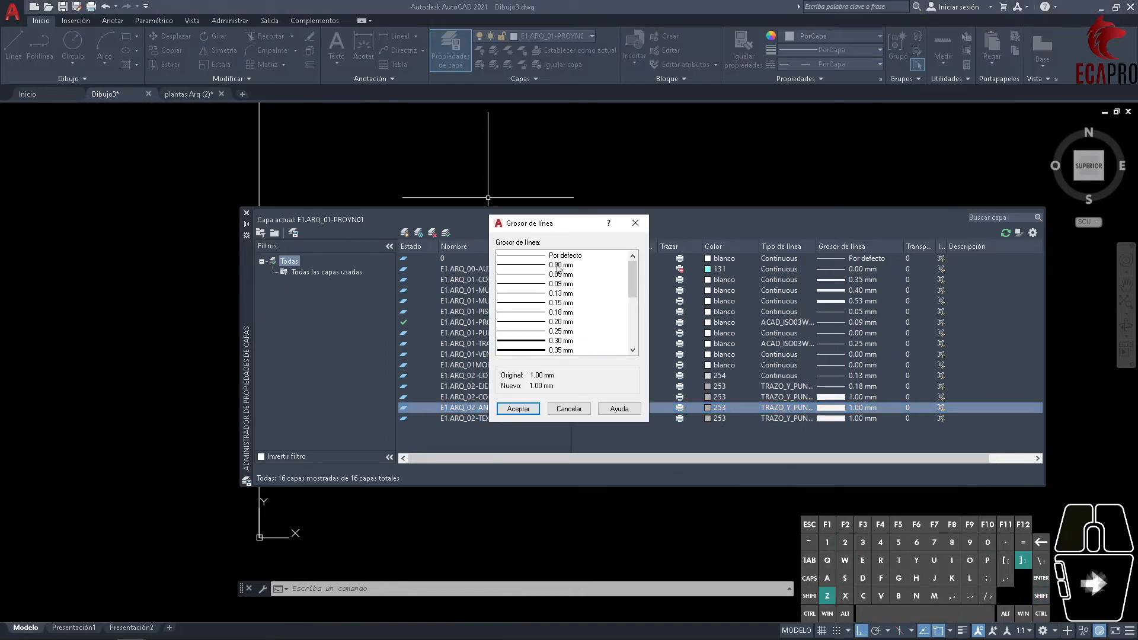
pyautogui.click(560, 265)
pyautogui.click(518, 409)
pyautogui.click(784, 408)
pyautogui.click(484, 303)
pyautogui.click(489, 389)
# - Set the colour of the annotation layer E1.ARQ_02-ANOTN01 and the text layer E1.ARQ_02-TEXTN01 to white (blanco)
pyautogui.click(711, 408)
pyautogui.click(540, 352)
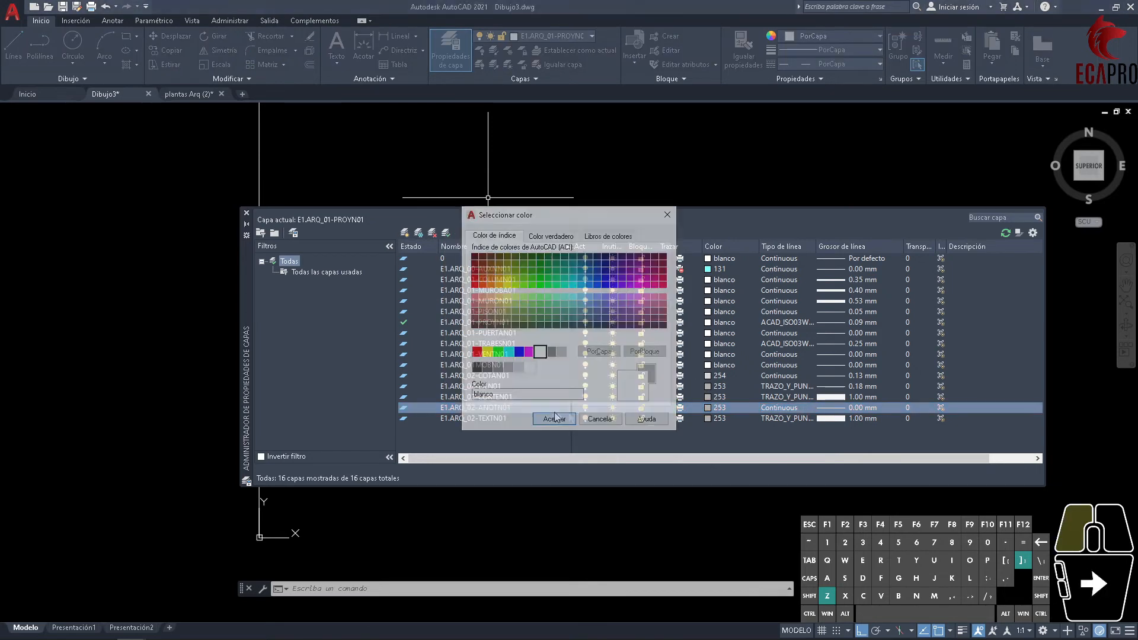
pyautogui.click(556, 419)
pyautogui.click(712, 418)
pyautogui.click(540, 352)
pyautogui.click(554, 419)
# - Set the linetype of the text layer E1.ARQ_02-TEXTN01 to Continuous and its lineweight to 0.00 mm
pyautogui.click(780, 419)
pyautogui.click(483, 304)
pyautogui.click(489, 389)
pyautogui.click(856, 418)
pyautogui.scroll(3, 545, 264)
pyautogui.click(546, 259)
pyautogui.click(549, 265)
pyautogui.click(520, 409)
# - Create a new level layer named E1.ARQ_02-NIVELN01 based on the text layer
pyautogui.click(526, 419)
pyautogui.press('Return')
pyautogui.write('E1.ARQ_02-NIVELN')
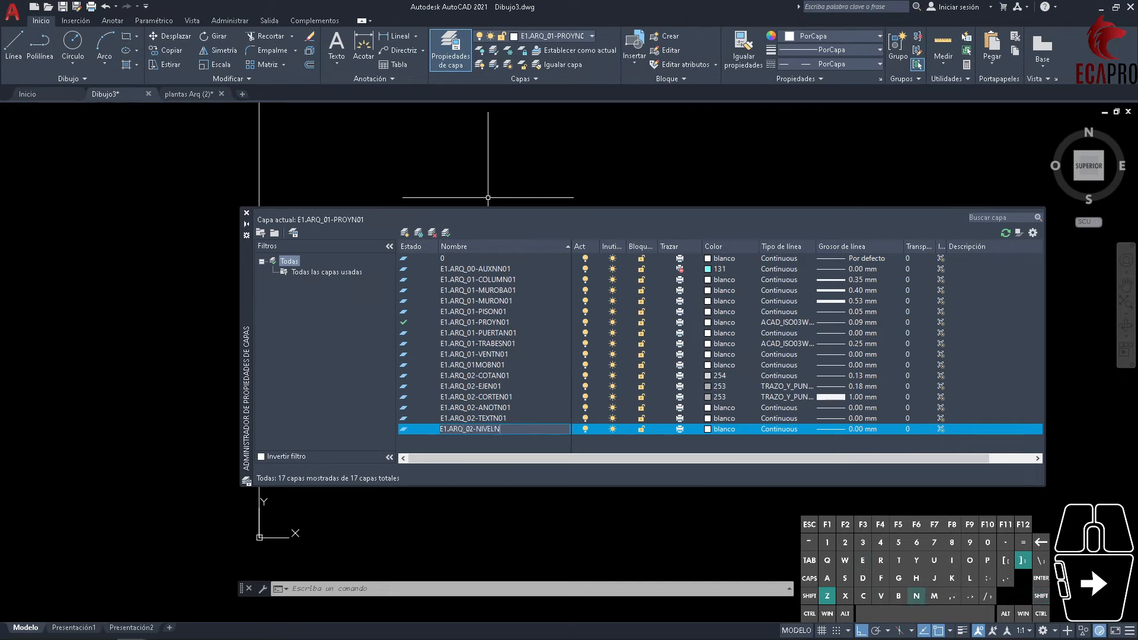
pyautogui.press('Return')
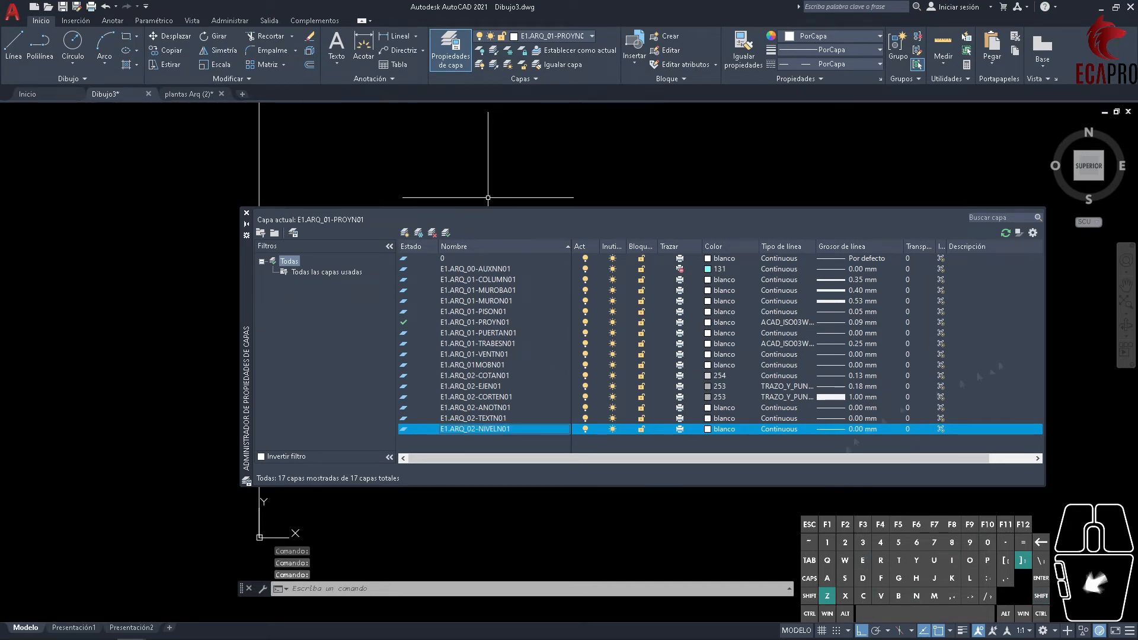
# - Add two more layers, make the first one current and name it E1.ARQ_02-SIMBN01 for symbols
pyautogui.click(403, 232)
pyautogui.write('E1,')
pyautogui.scroll(-1, 466, 429)
pyautogui.doubleClick(465, 428)
pyautogui.rightClick(465, 428)
pyautogui.click(495, 191)
pyautogui.write('E1.AR')
pyautogui.write('Q_02-')
pyautogui.write('SIMBN01')
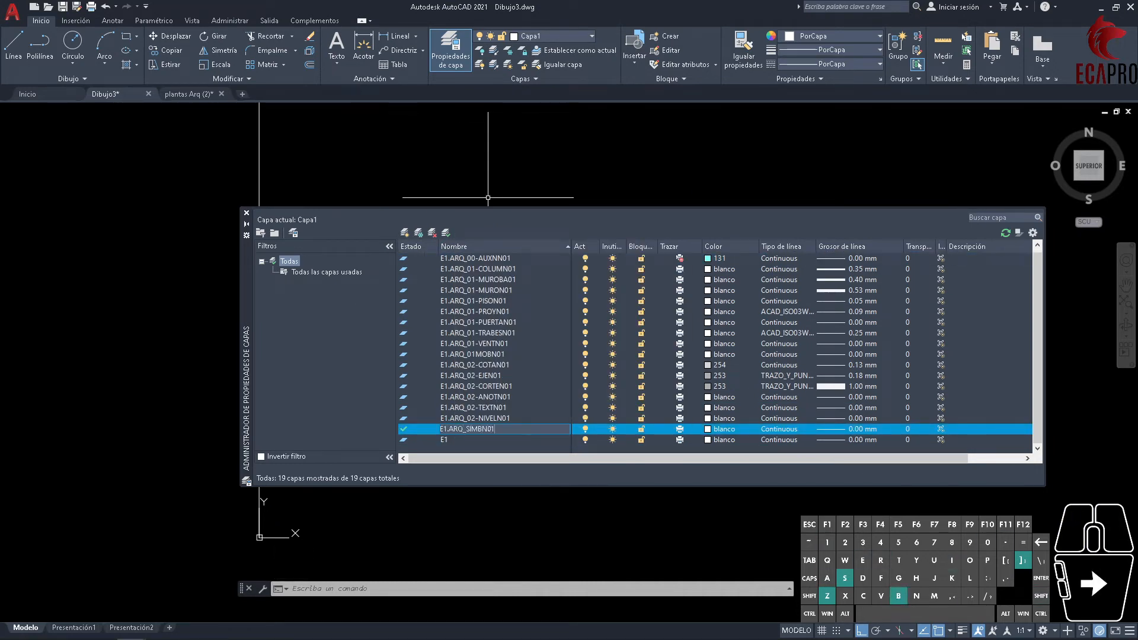
# - Rename the layer E1 as E1.ARQ_02-HATCH-SOLN01
pyautogui.rightClick(458, 442)
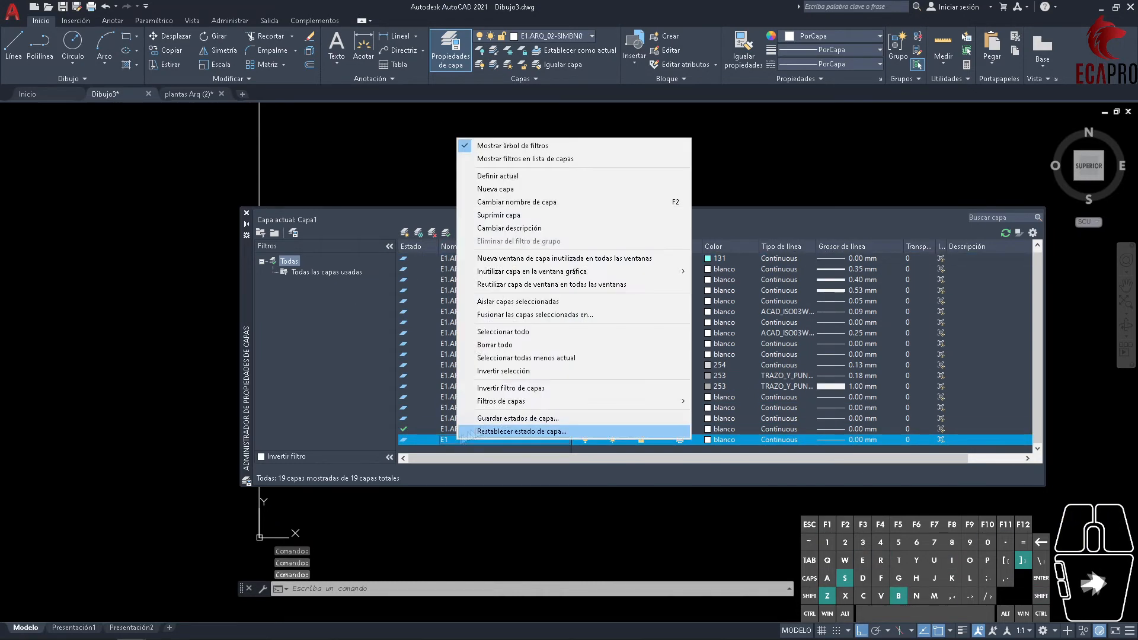
pyautogui.click(536, 202)
pyautogui.write('.ARQ_02-HATCH')
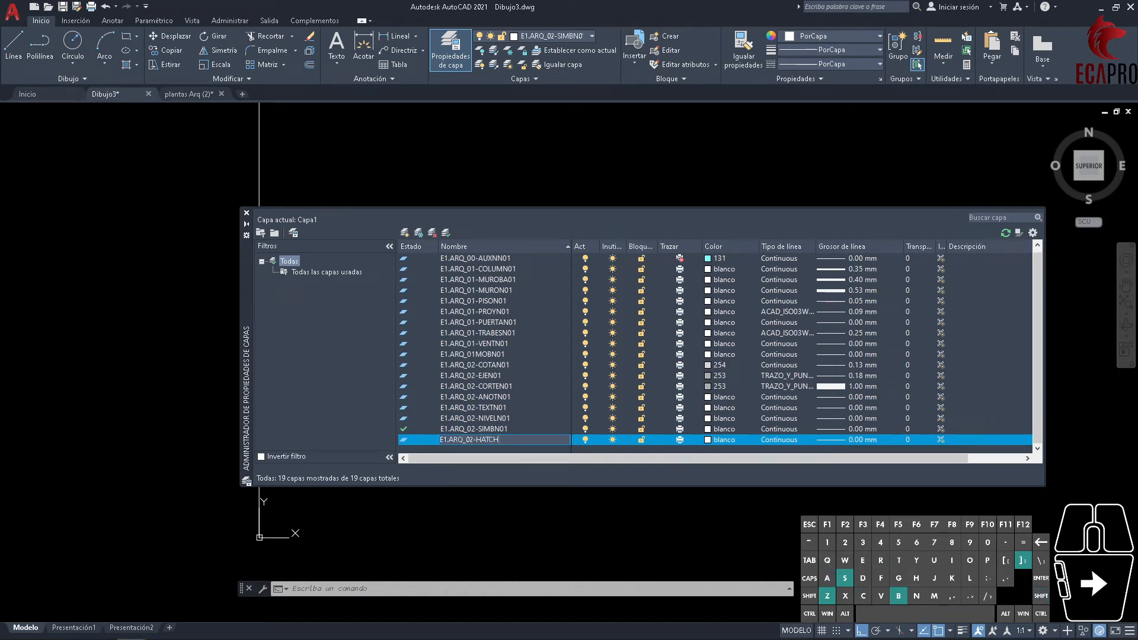
pyautogui.write('-SOLN01')
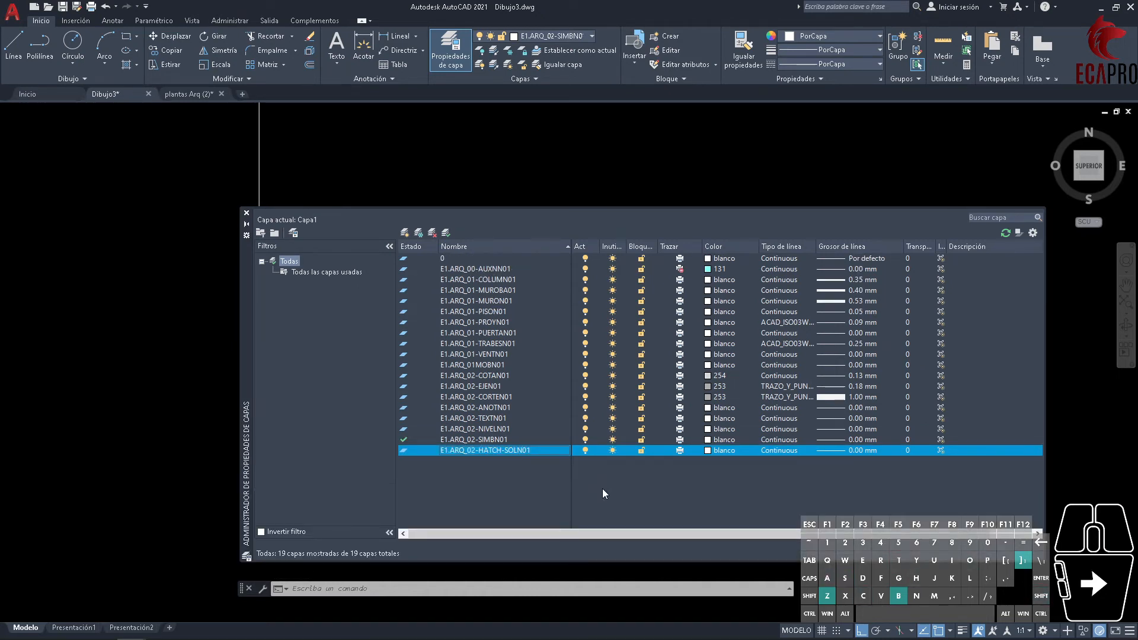
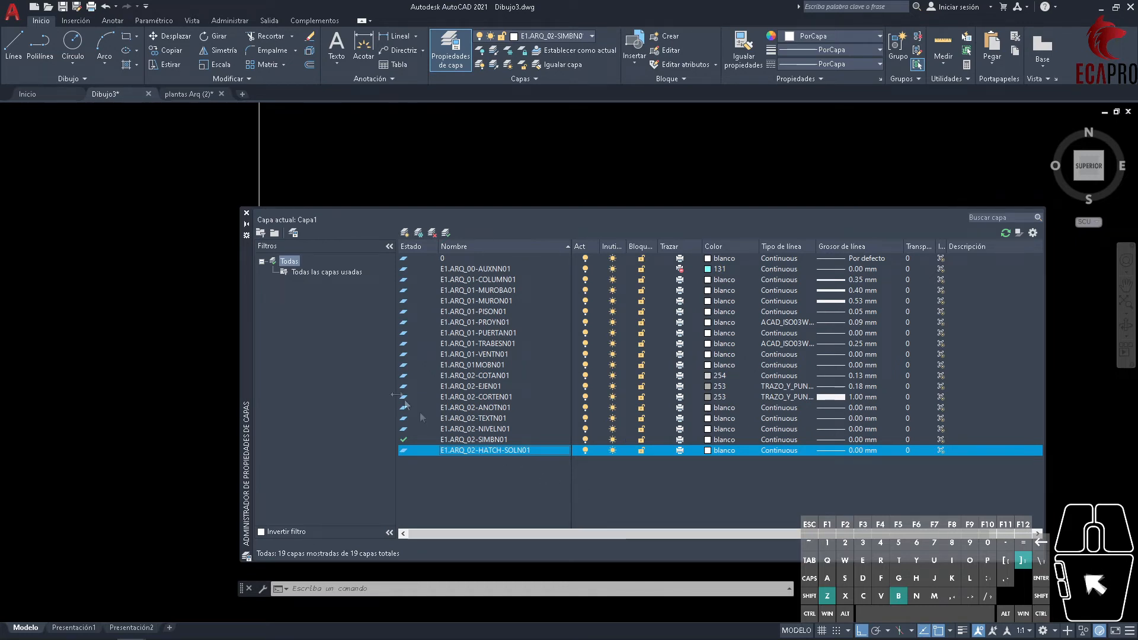
# - Close the layer manager and review the created layers in the layer list
pyautogui.click(247, 214)
pyautogui.click(556, 34)
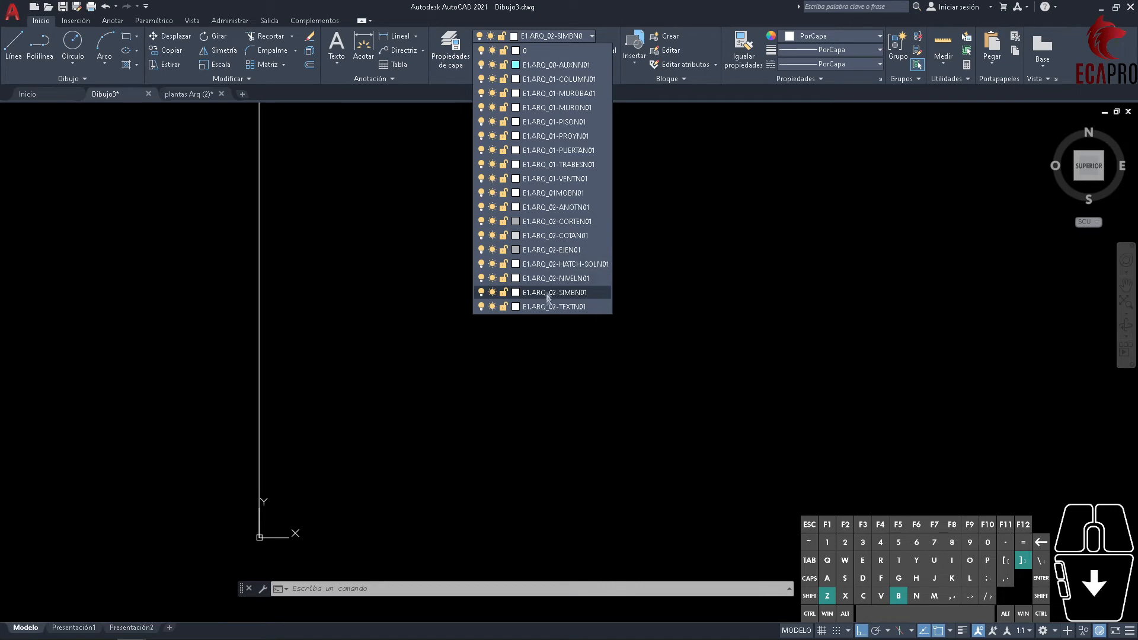
pyautogui.click(640, 320)
# - Make layer 0 current and draw a horizontal test line across the middle of the drawing area
pyautogui.click(13, 44)
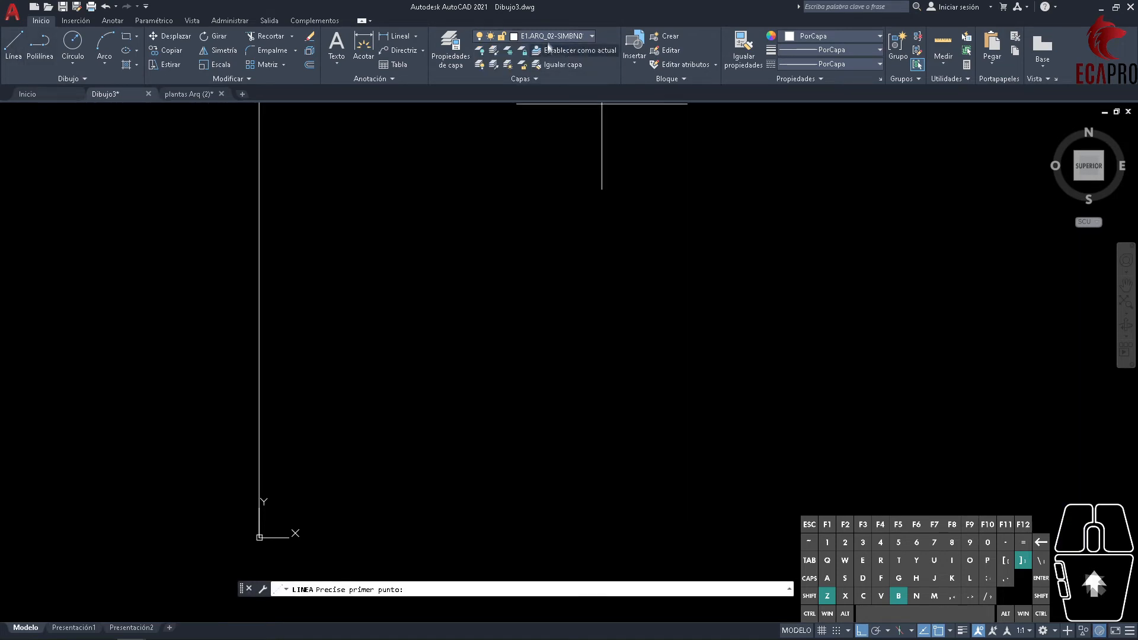
pyautogui.click(542, 36)
pyautogui.click(524, 50)
pyautogui.click(386, 258)
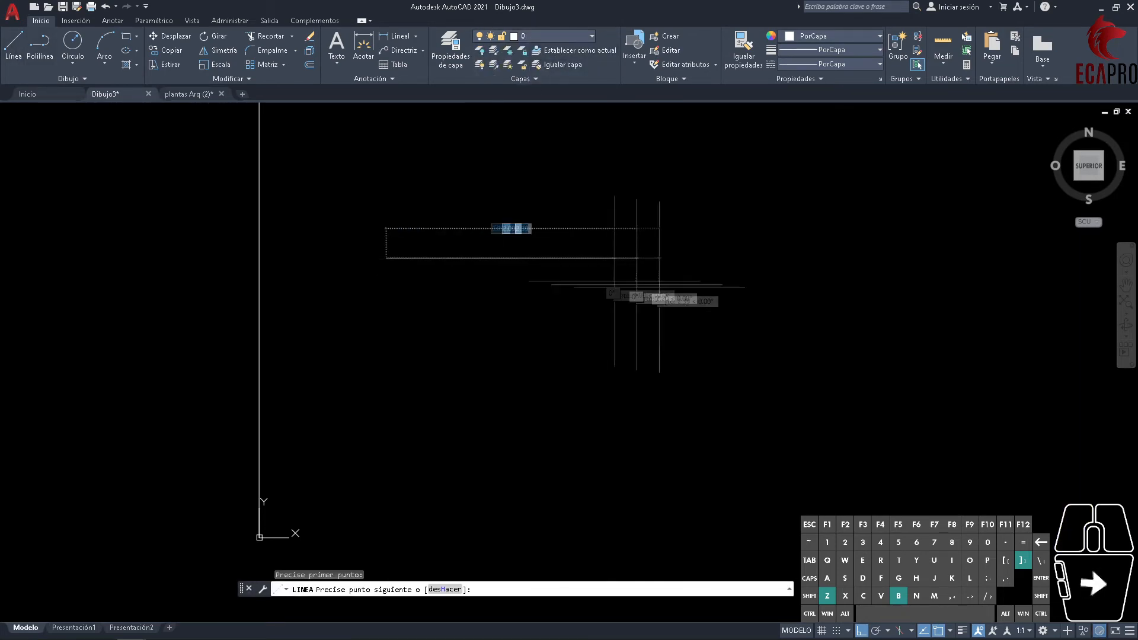
pyautogui.press('Return')
# - Make the auxiliary layer E1.ARQ_00-AUXNN01 current and draw a vertical line crossing the horizontal one
pyautogui.press('Return')
pyautogui.click(550, 37)
pyautogui.click(556, 64)
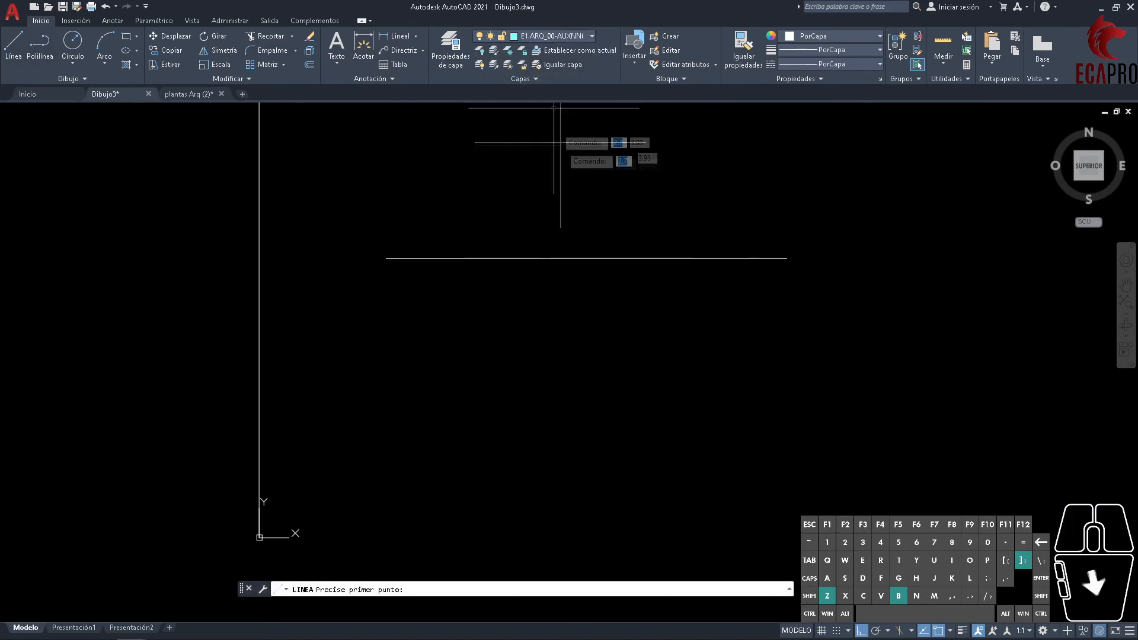
pyautogui.click(562, 136)
pyautogui.click(563, 350)
pyautogui.press('Return')
# - Make the wall layer E1.ARQ_01-MURON01 current and draw an L-shaped pair of lines above the horizontal line, crossing the vertical one
pyautogui.press('Return')
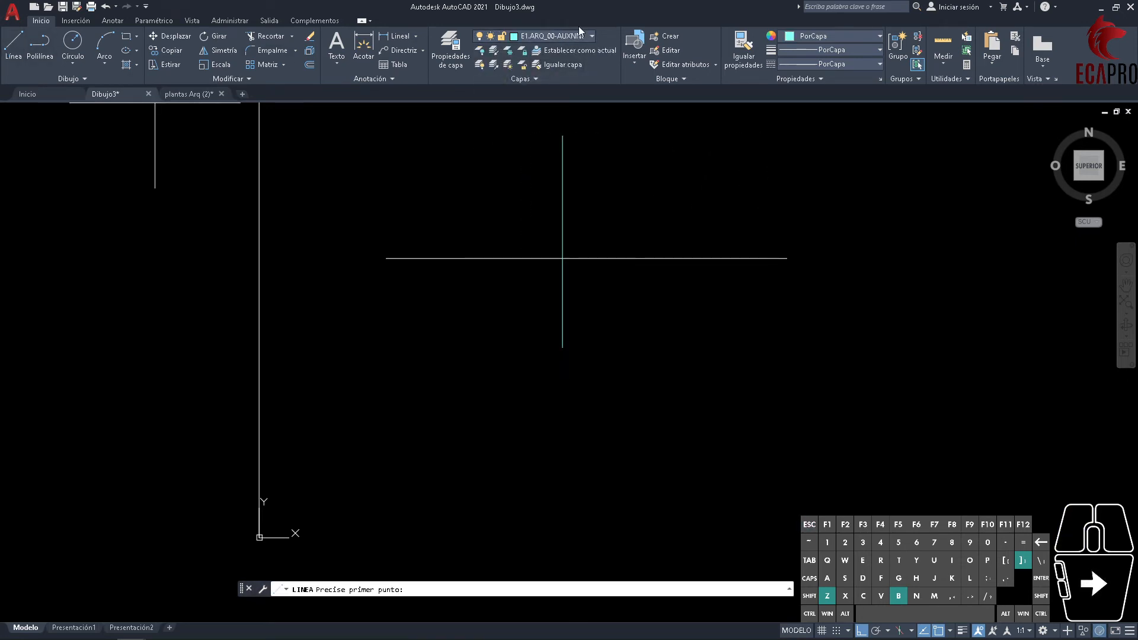
pyautogui.click(576, 37)
pyautogui.click(561, 108)
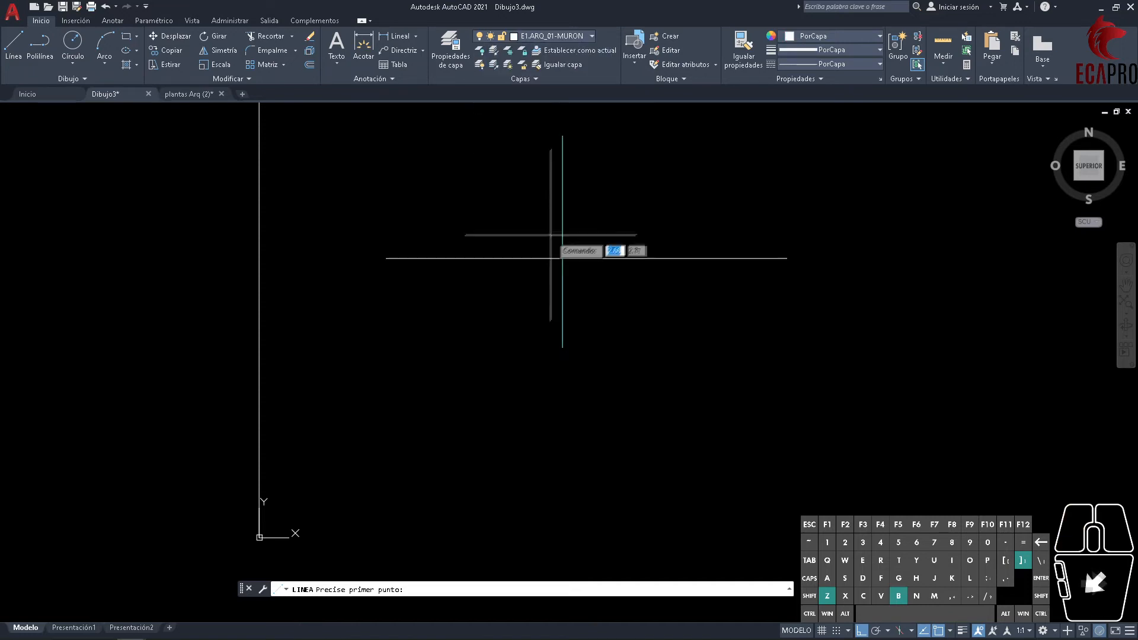
pyautogui.click(486, 209)
pyautogui.click(702, 209)
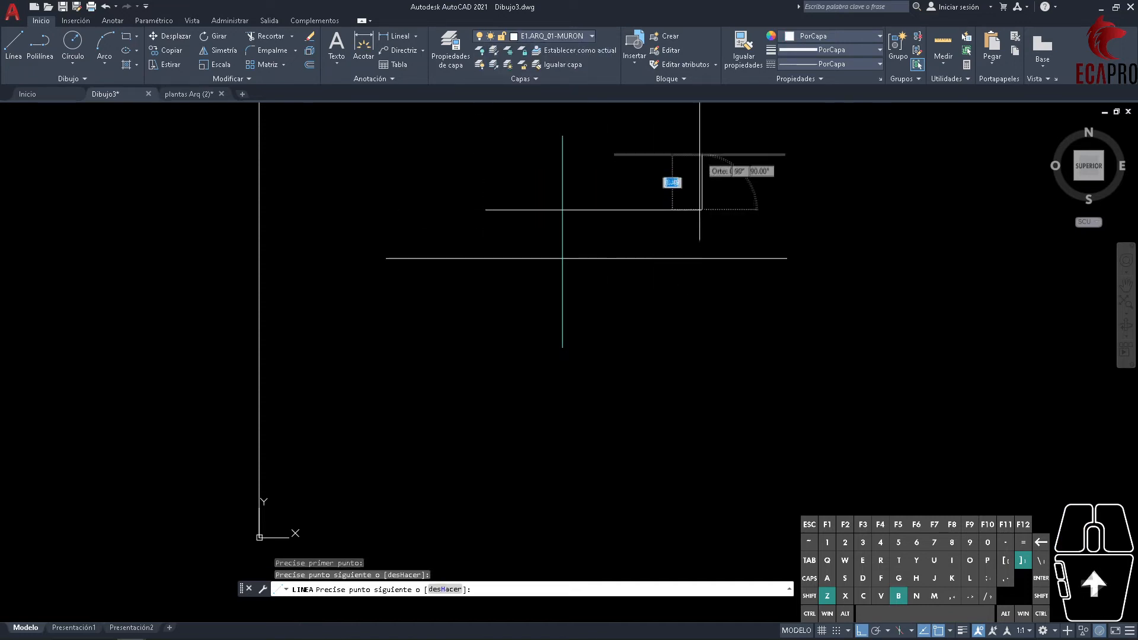
pyautogui.click(702, 154)
pyautogui.press('Escape')
pyautogui.press('Escape')
pyautogui.press('Escape')
pyautogui.scroll(4, 552, 229)
pyautogui.moveTo(551, 230); pyautogui.dragTo(551, 310, button='middle')
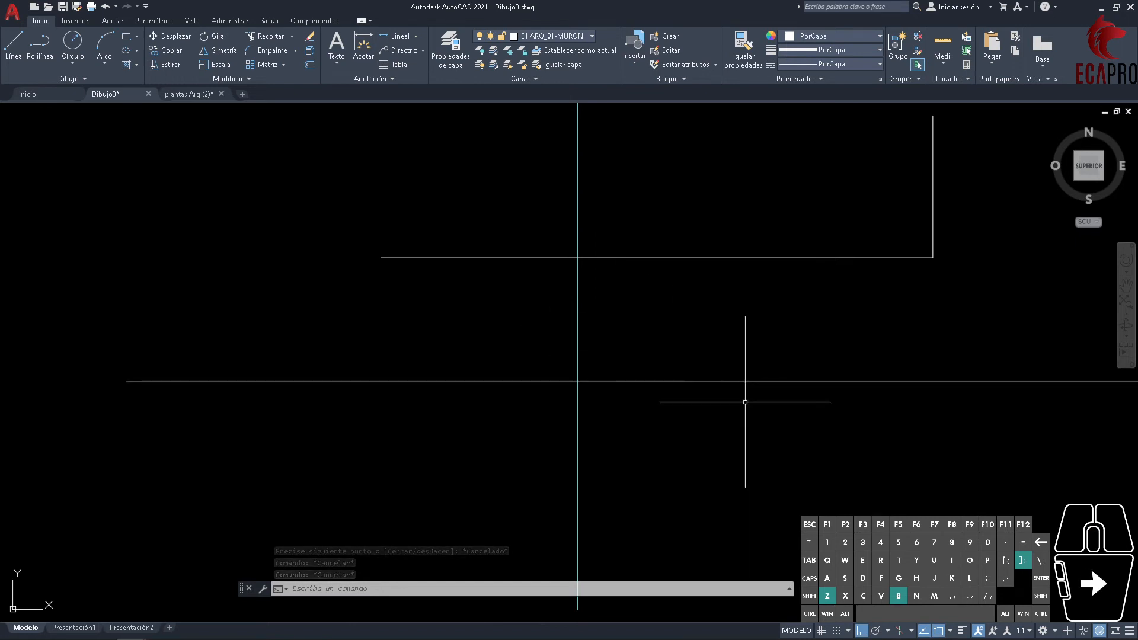
# - Select the vertical auxiliary line to check its assigned layer and clear the selection
pyautogui.click(668, 340)
pyautogui.click(534, 337)
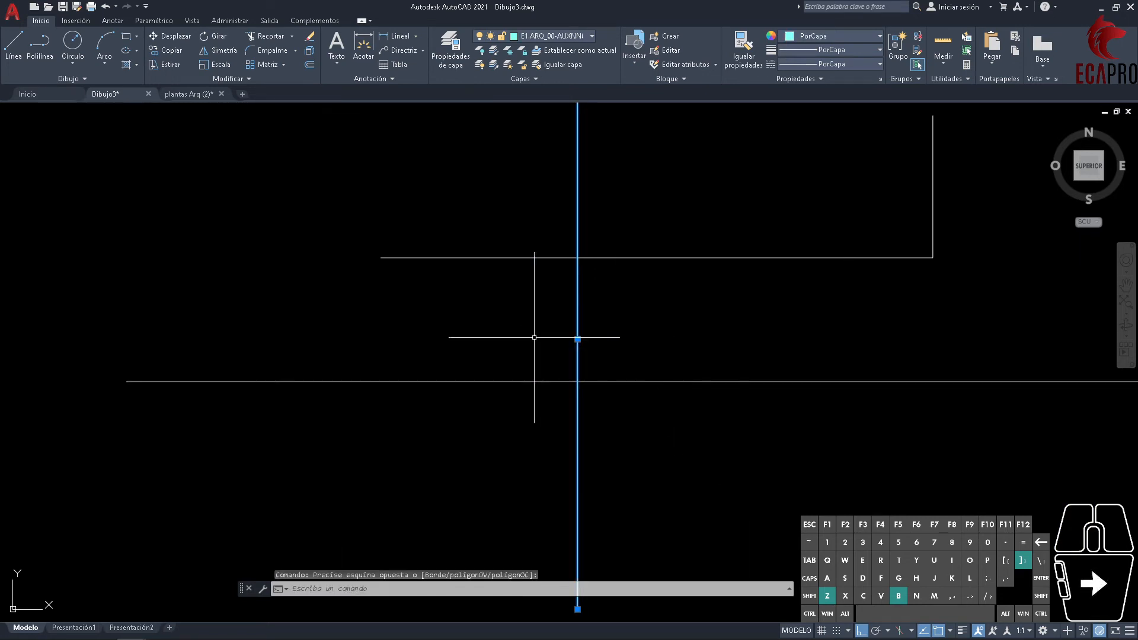
pyautogui.press('Escape')
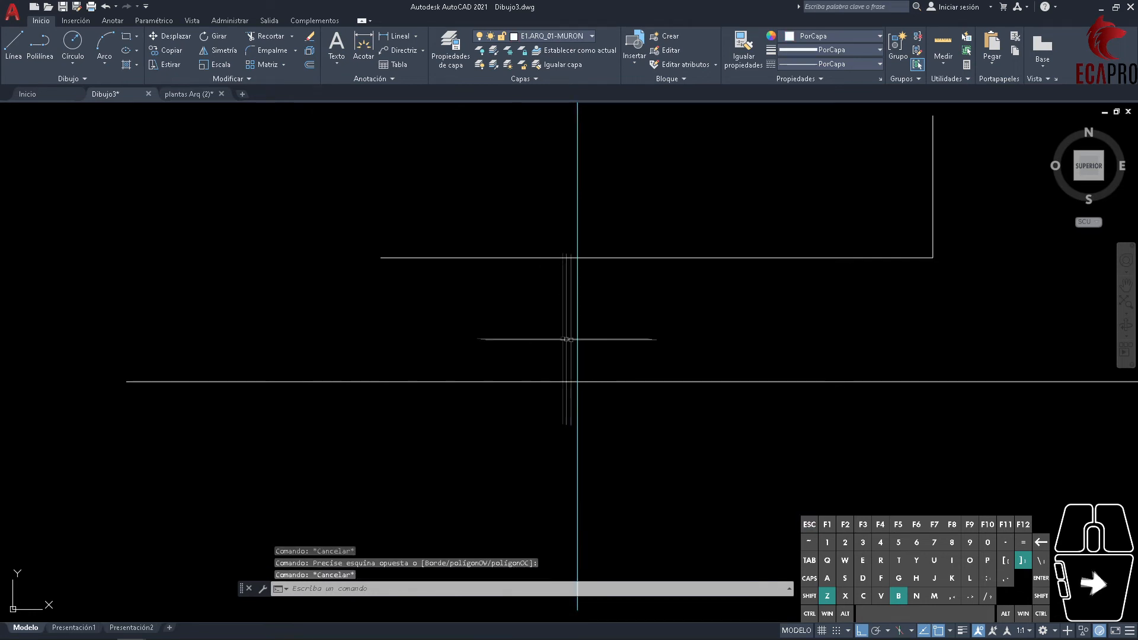
# - Turn on lineweight display and inspect the L-shaped wall lines by selecting and deselecting them
pyautogui.click(964, 632)
pyautogui.moveTo(757, 296); pyautogui.dragTo(795, 386, button='middle')
pyautogui.click(1011, 375)
pyautogui.click(932, 335)
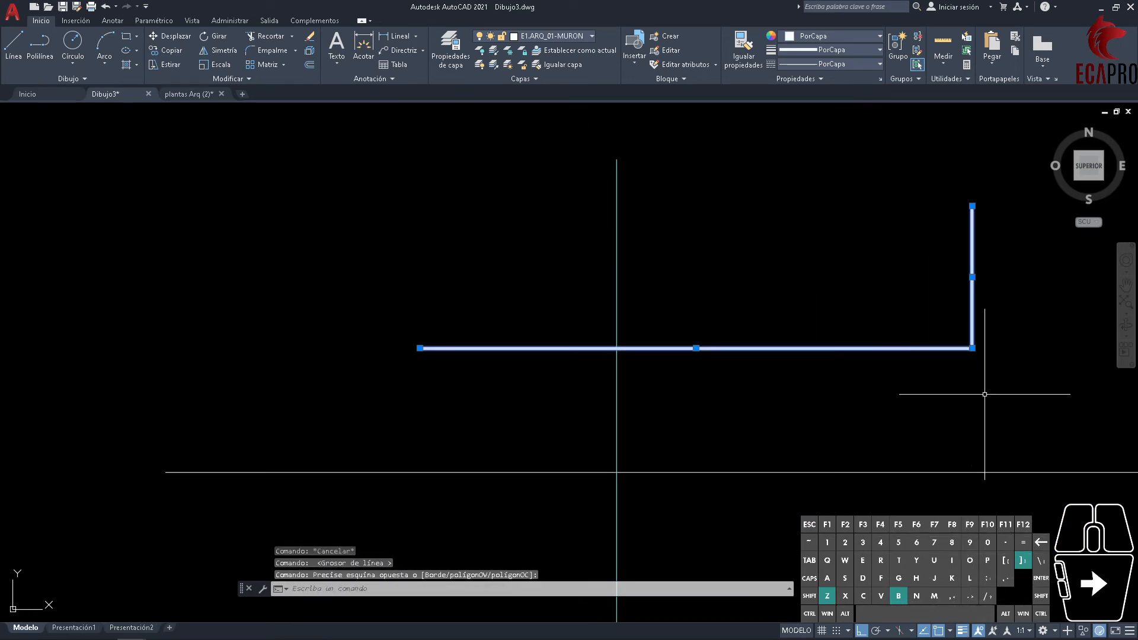
pyautogui.press('Escape')
pyautogui.press('Escape')
pyautogui.press('Escape')
pyautogui.press('Escape')
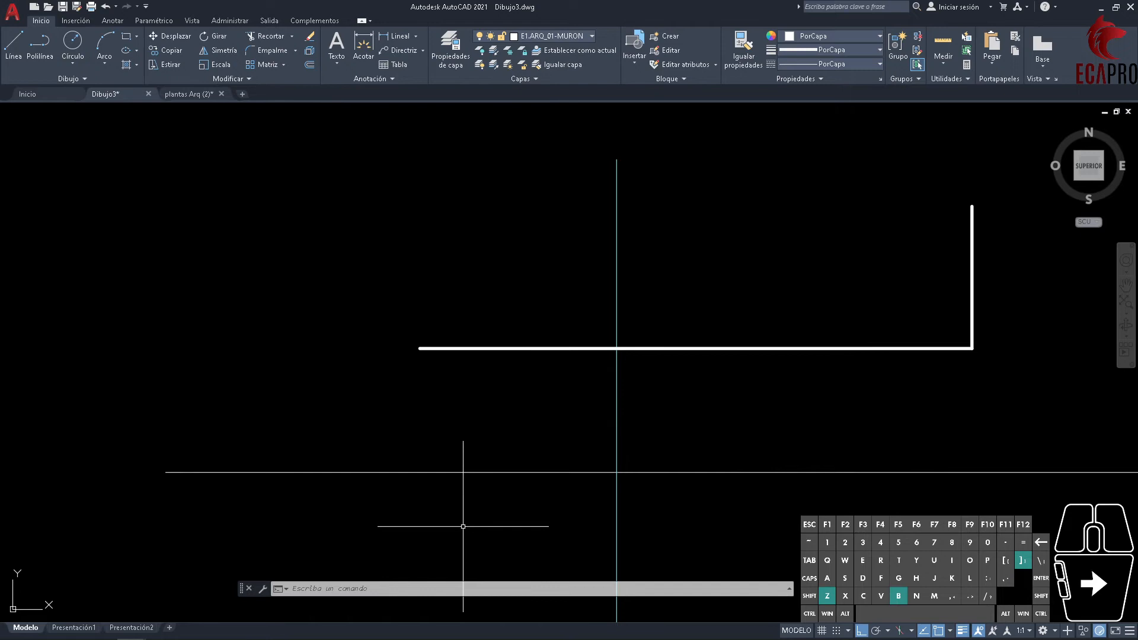
# - Examine the test lines' weights on paper in the Presentación2 layout
pyautogui.click(131, 628)
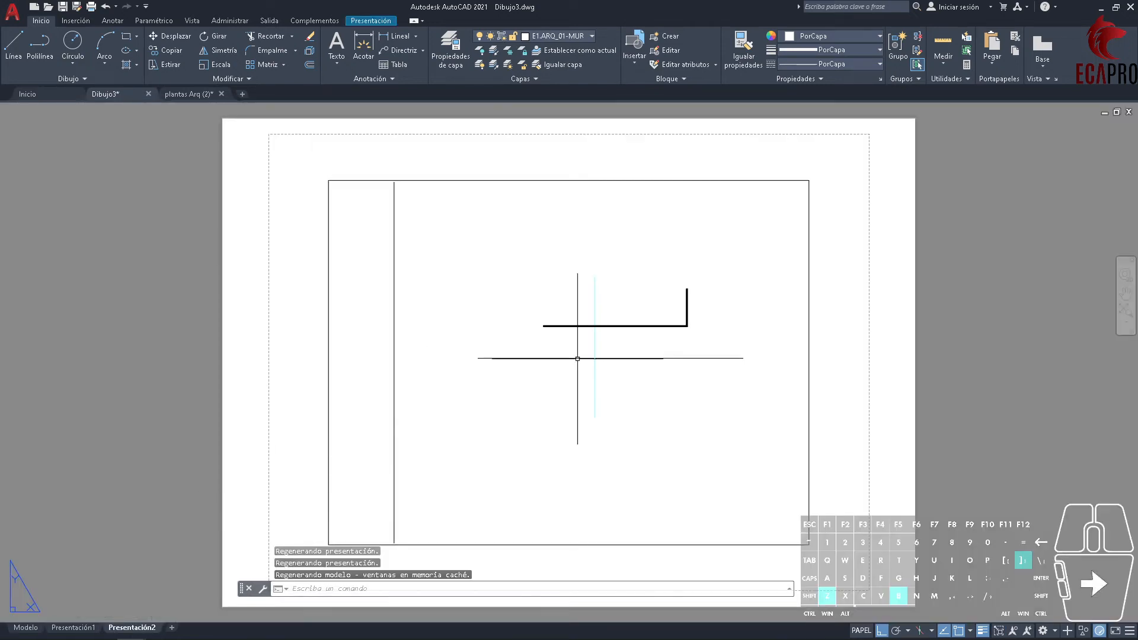
pyautogui.scroll(5, 577, 359)
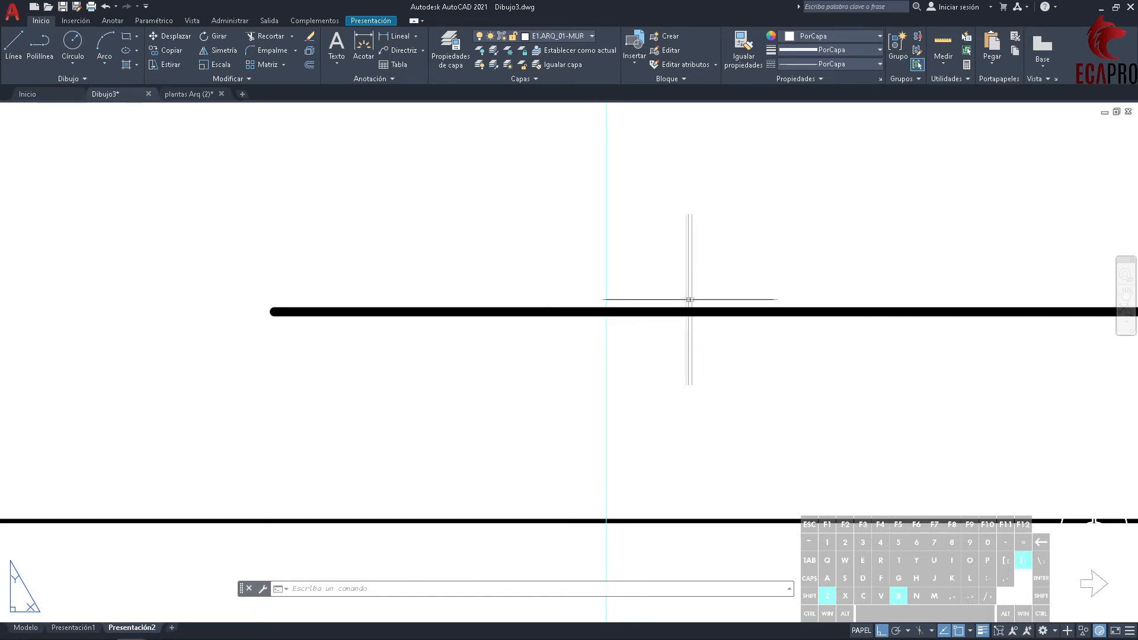
pyautogui.scroll(-5, 665, 495)
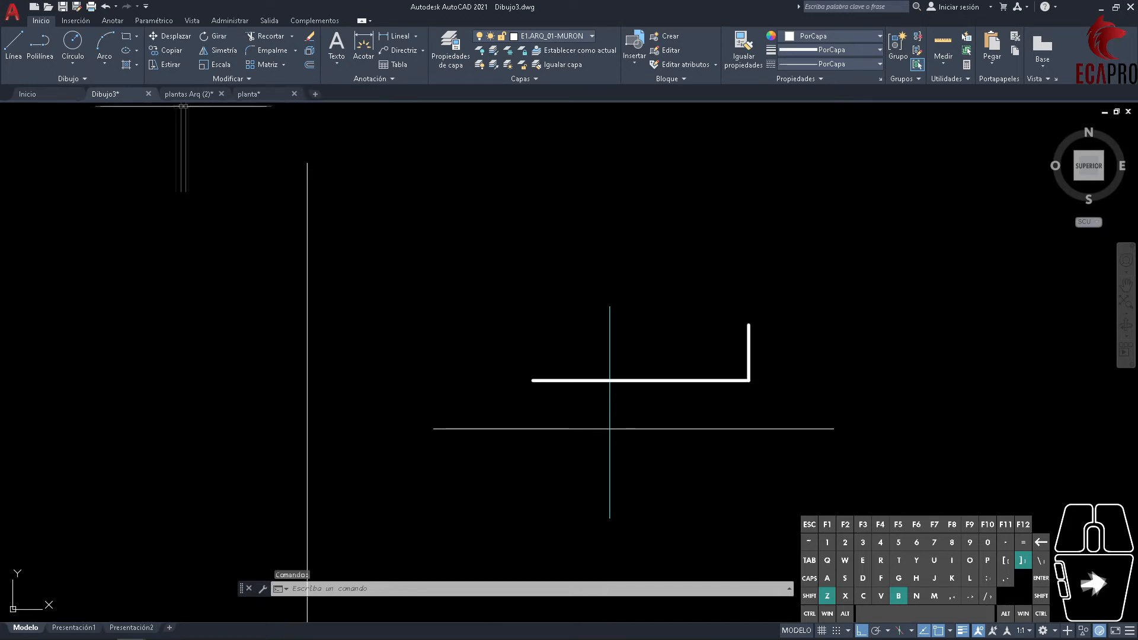
# - Switch to planta.dwg and copy the lower part of the park plan to the clipboard
pyautogui.click(249, 93)
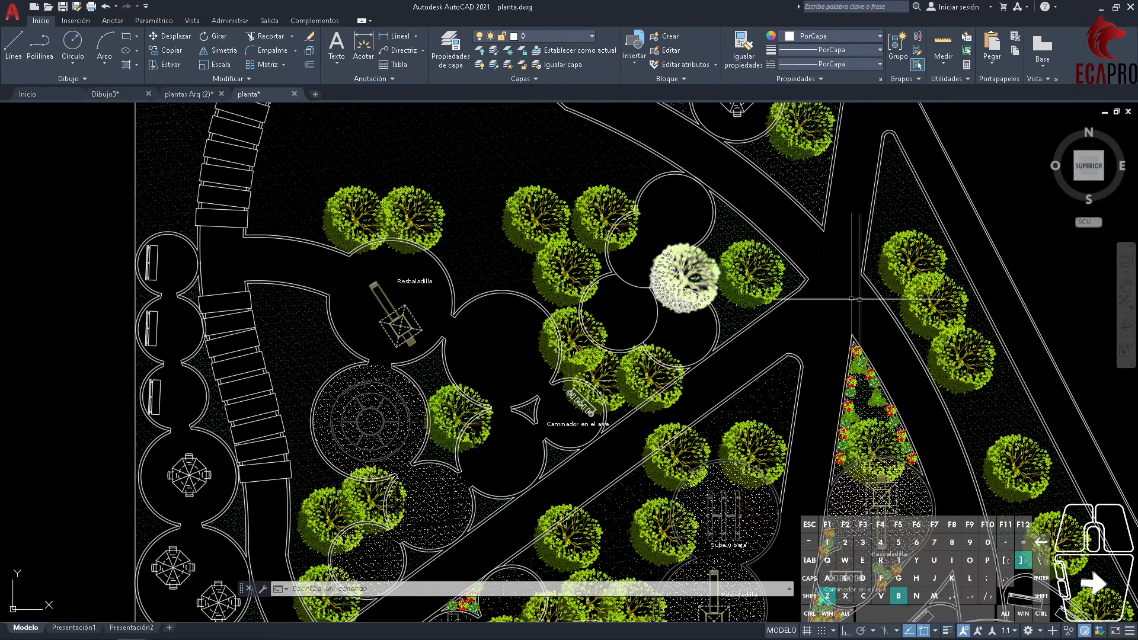
pyautogui.scroll(-5, 884, 344)
pyautogui.click(981, 507)
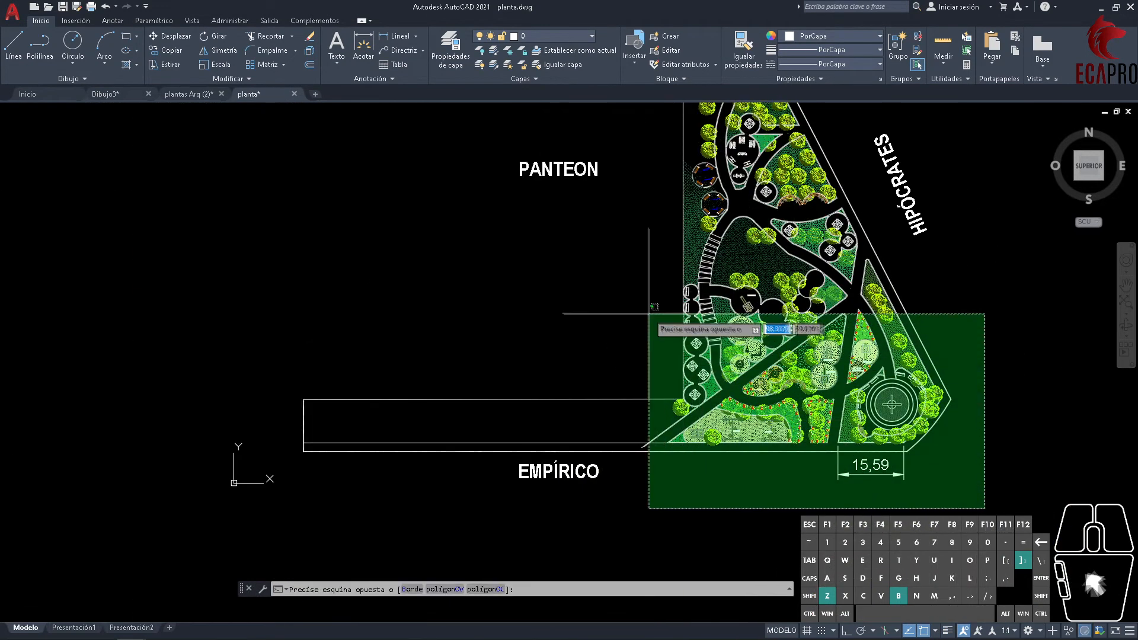
pyautogui.click(645, 303)
pyautogui.hotkey('ctrl', 'c')
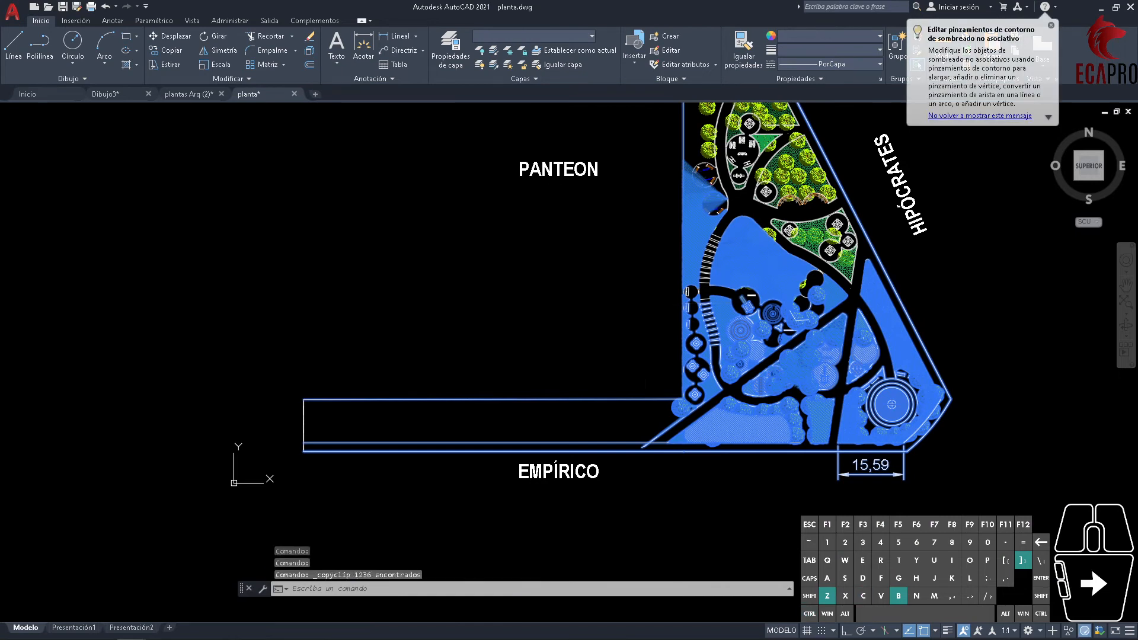
# - Paste the copied part of the park plan into Dibujo3.dwg near the test lines
pyautogui.click(93, 98)
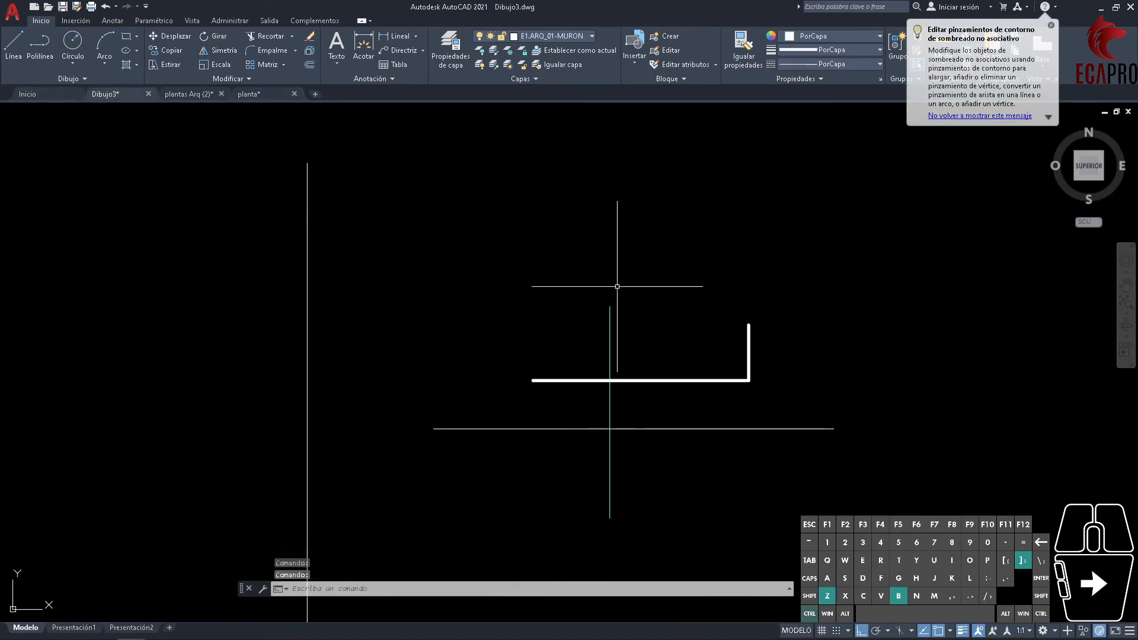
pyautogui.hotkey('ctrl', 'v')
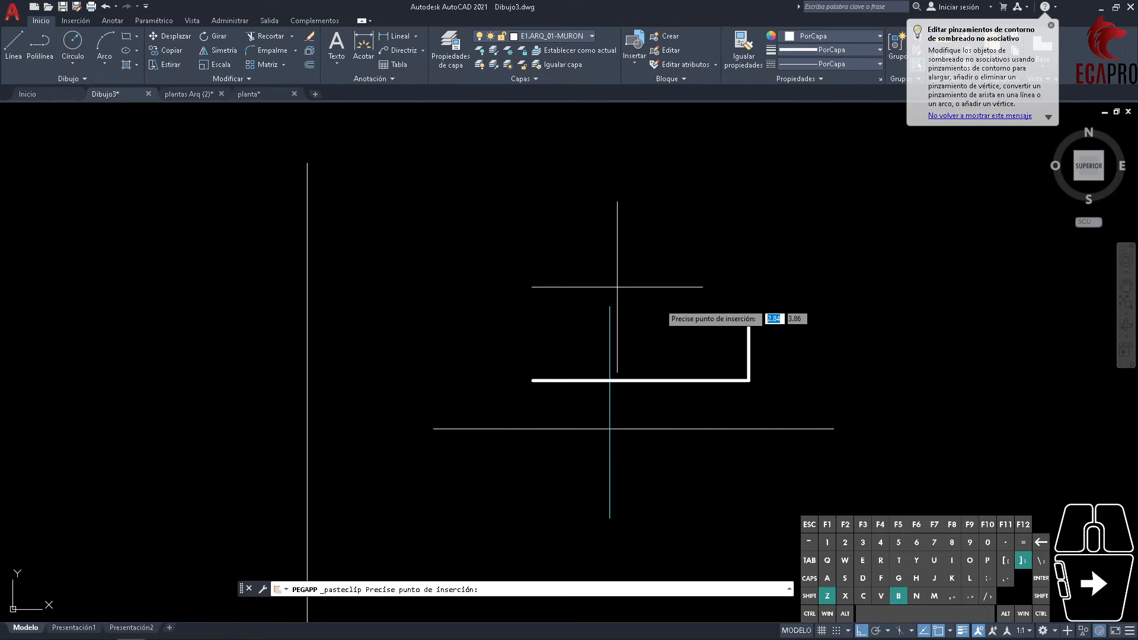
pyautogui.scroll(-2, 656, 304)
pyautogui.click(659, 350)
pyautogui.scroll(5, 659, 352)
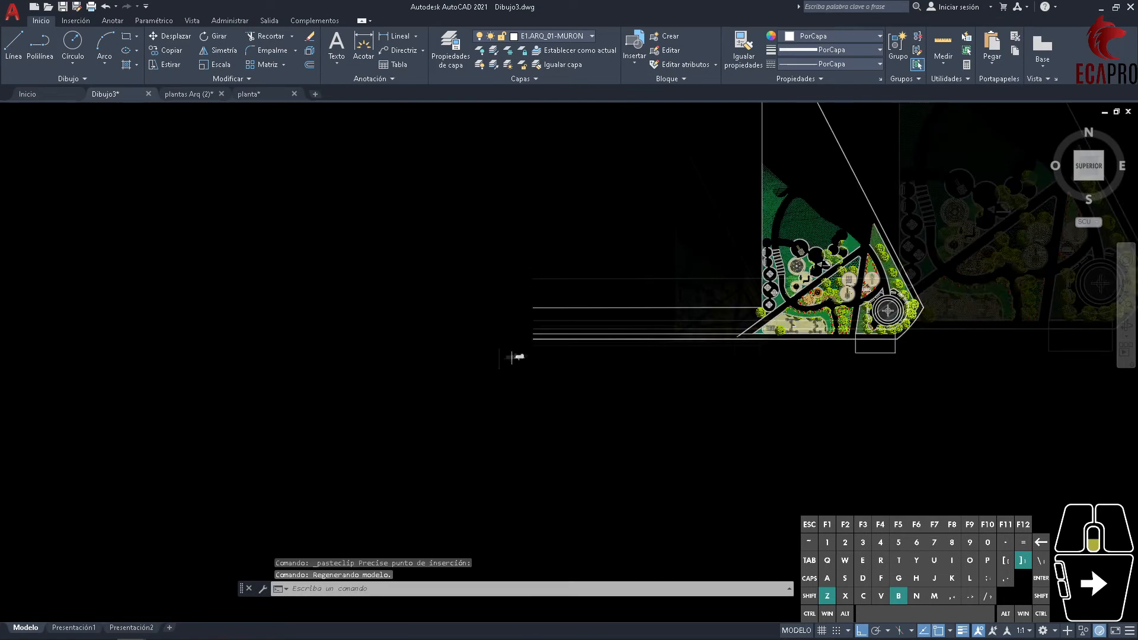
# - Check the layer list of Dibujo3.dwg and undo the pasted park plan
pyautogui.click(550, 37)
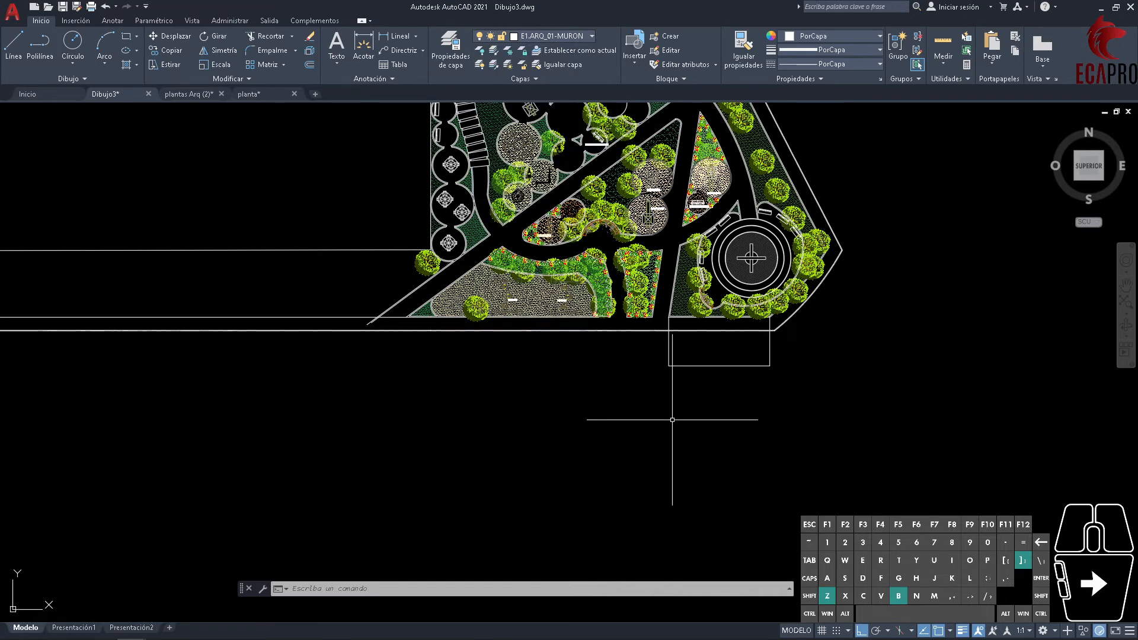
pyautogui.hotkey('ctrl', 'z')
pyautogui.hotkey('ctrl', 'z')
pyautogui.click(540, 33)
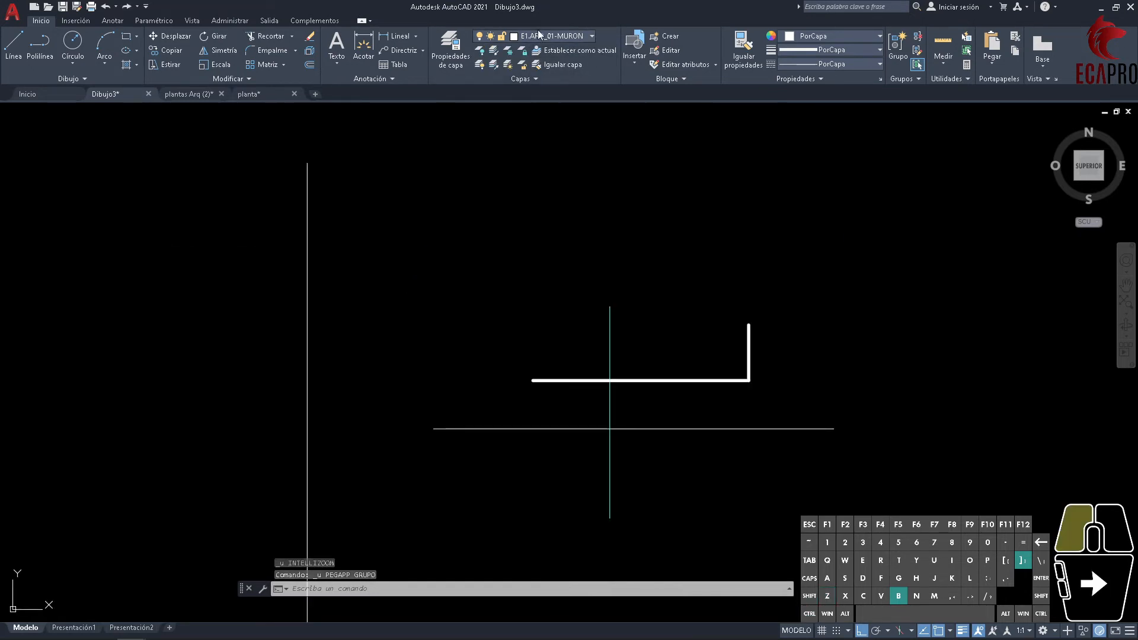
# - Compare the layer list of Dibujo3.dwg with the park plan's elements in planta.dwg
pyautogui.click(249, 94)
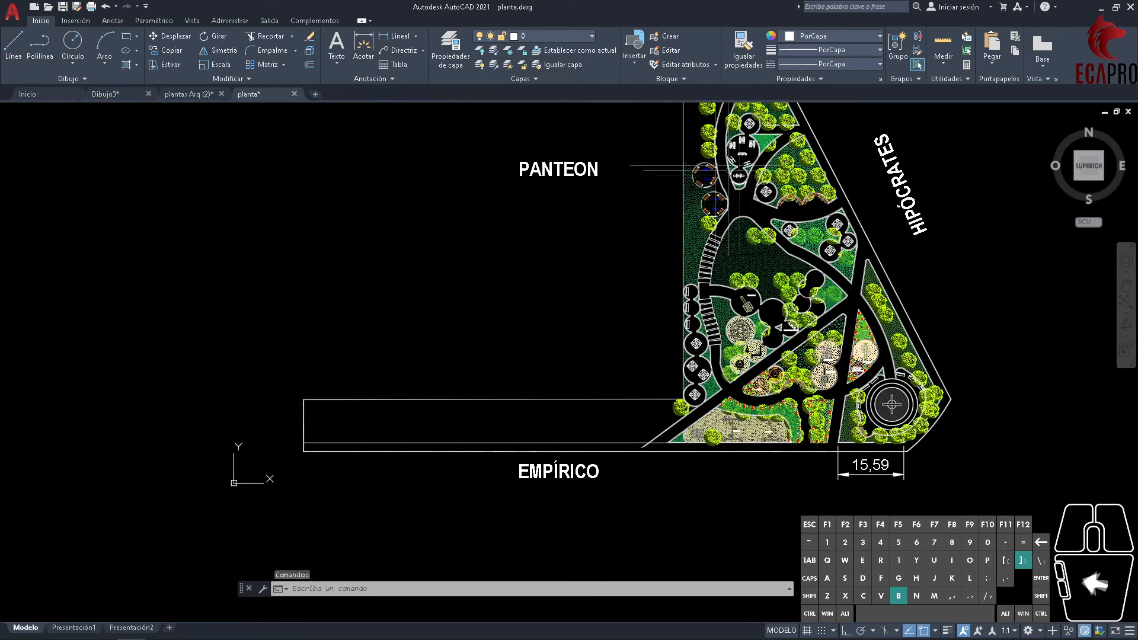
pyautogui.click(105, 93)
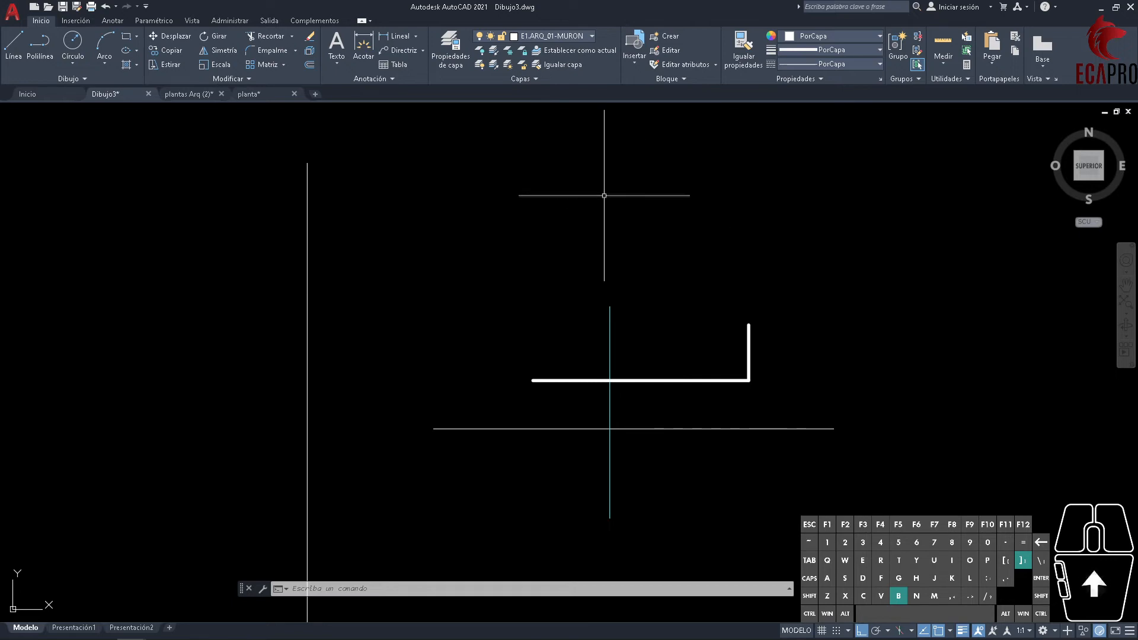
pyautogui.click(545, 37)
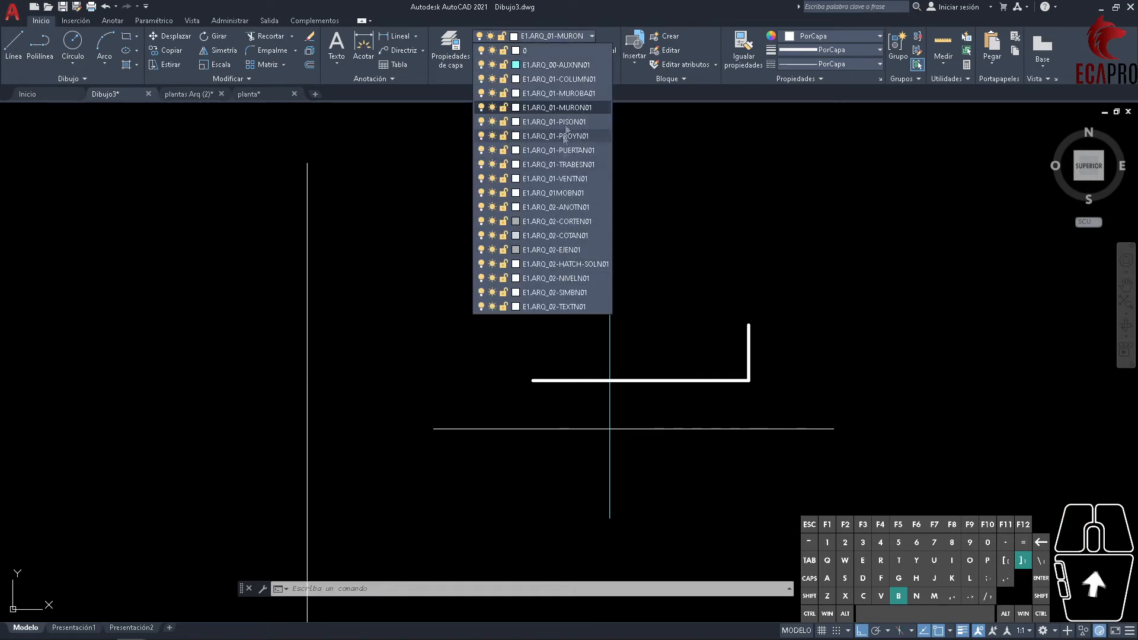
pyautogui.click(568, 105)
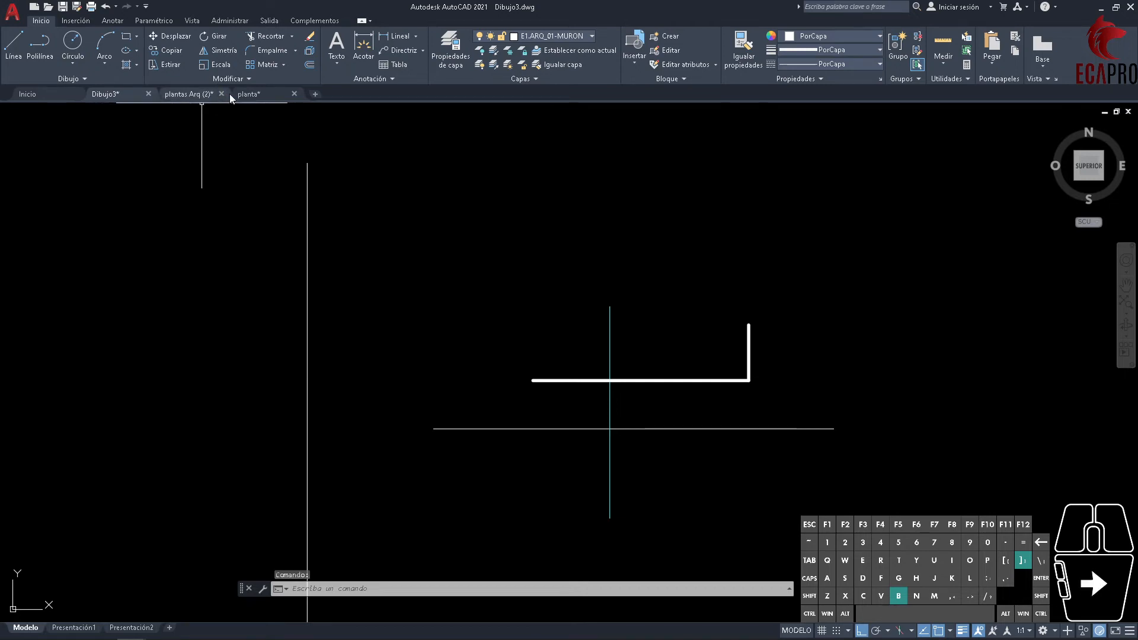
pyautogui.click(249, 93)
pyautogui.scroll(4, 753, 442)
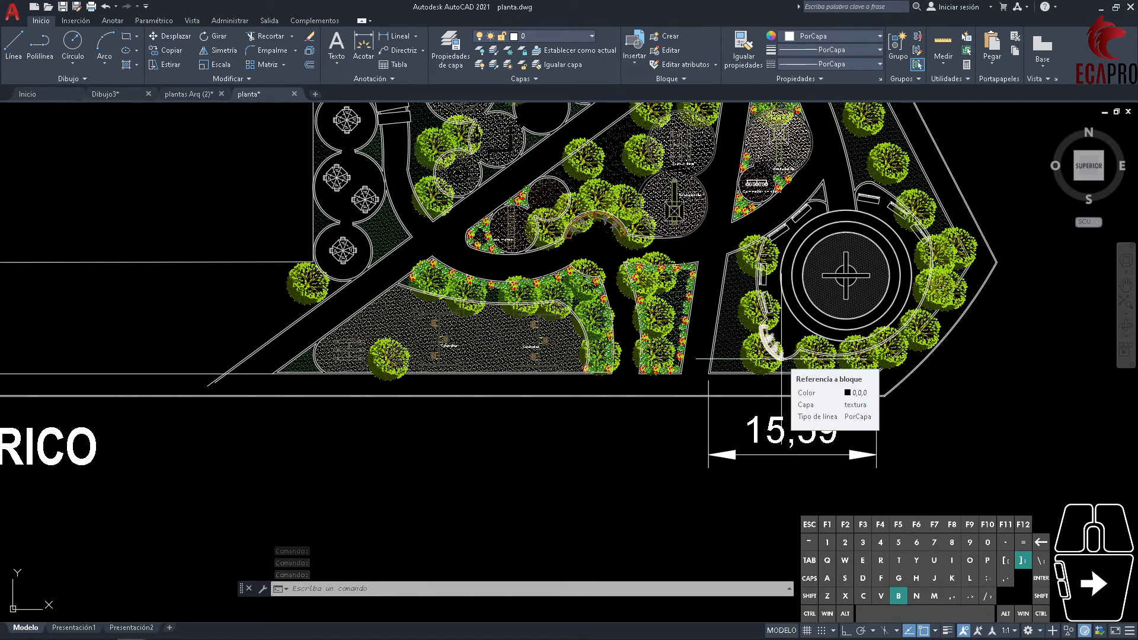
pyautogui.scroll(4, 720, 373)
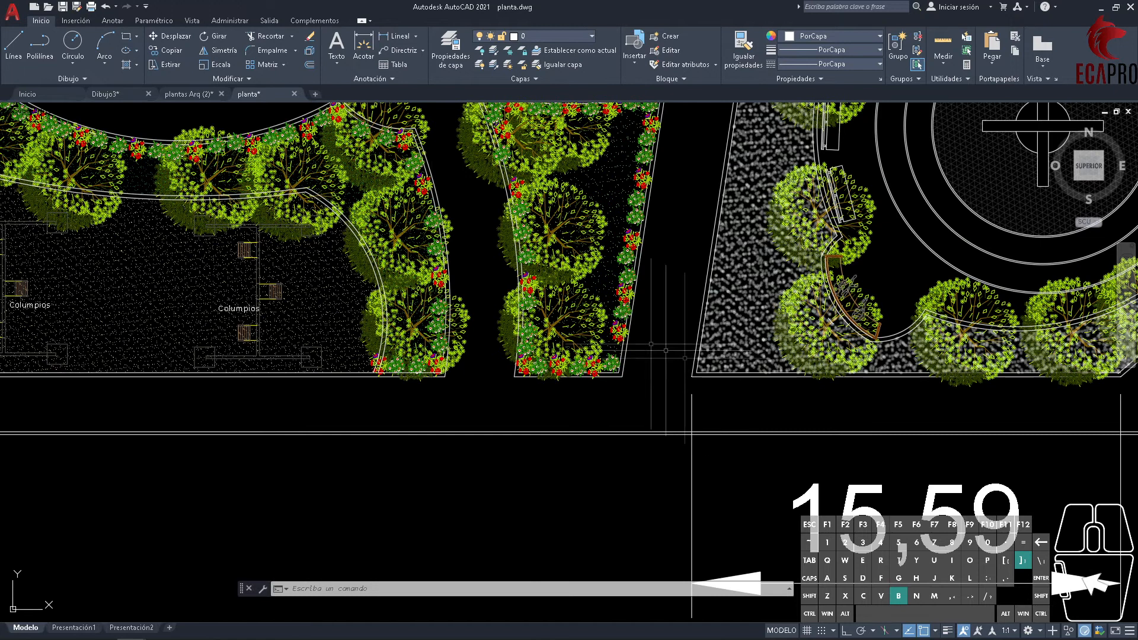
# - Return to Dibujo3.dwg and open DesignCenter (ADCENTER) with the open drawings listed
pyautogui.click(108, 94)
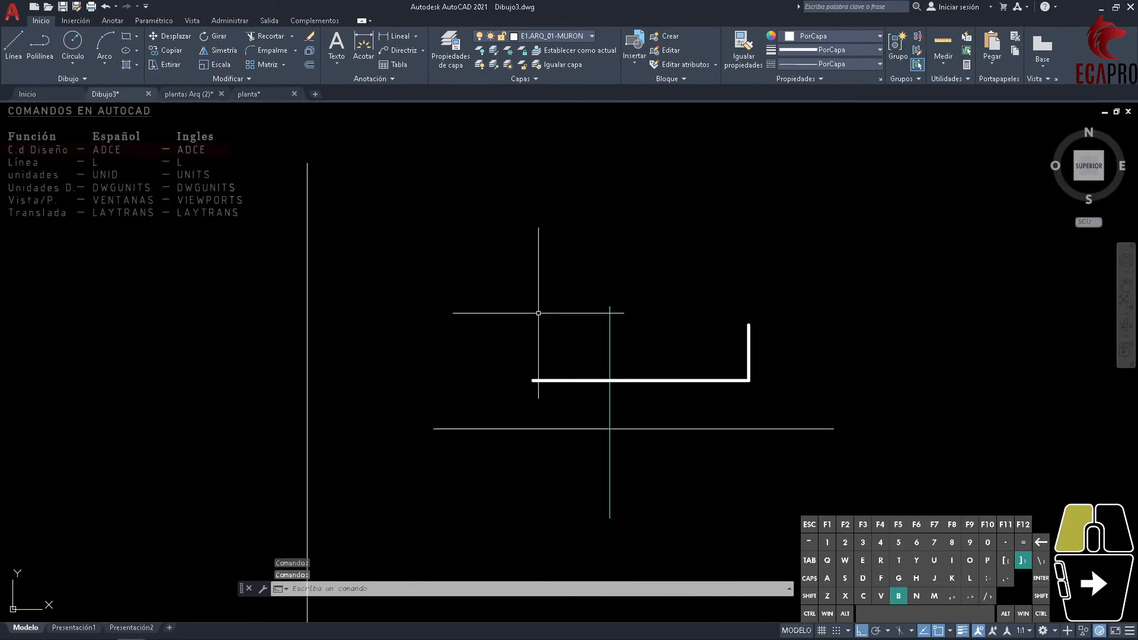
pyautogui.write('ADCENTER')
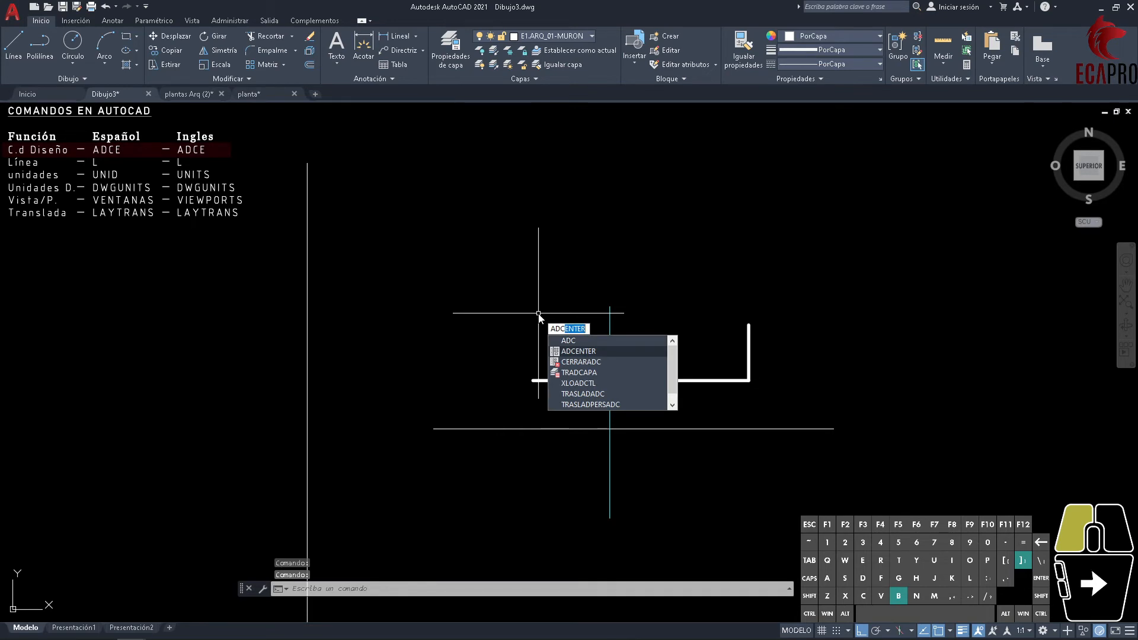
pyautogui.press('Return')
pyautogui.click(417, 188)
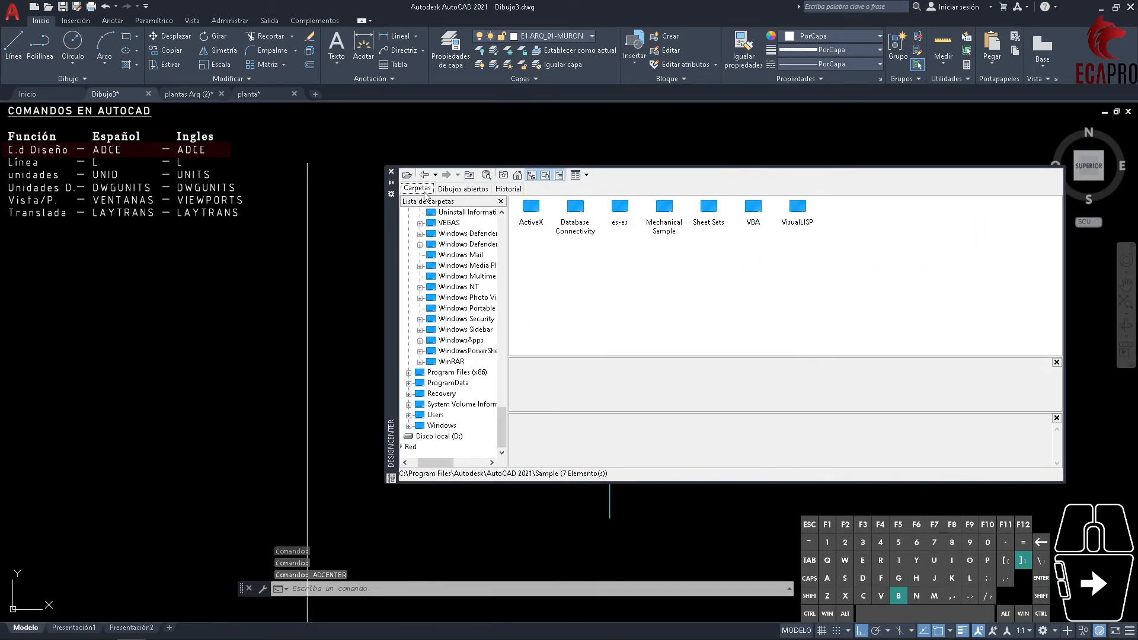
pyautogui.click(463, 187)
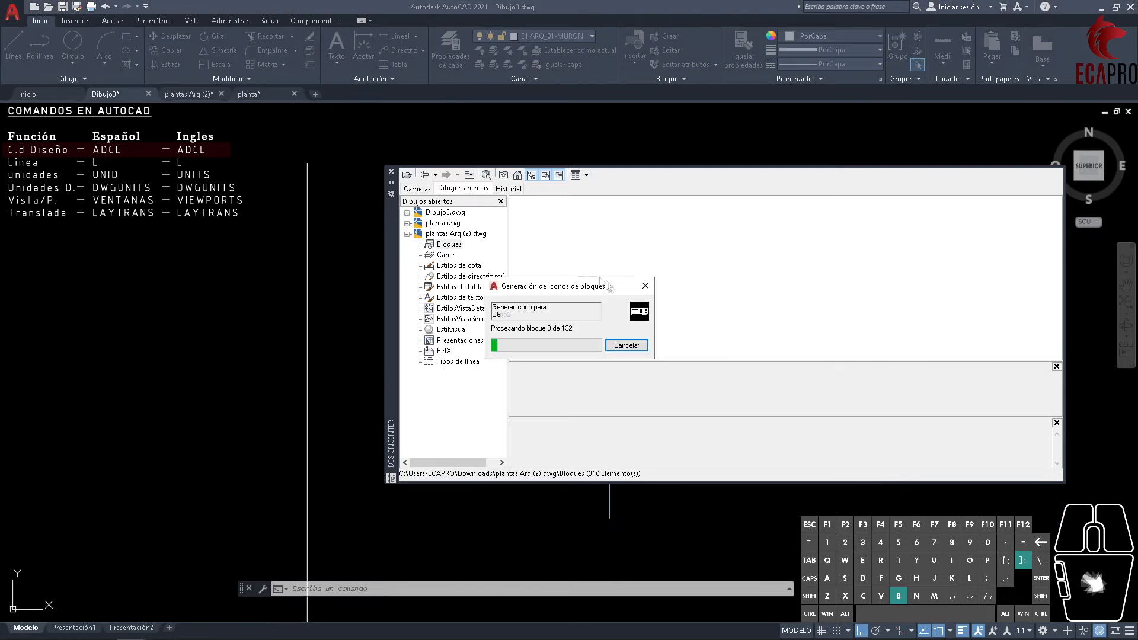
# - Browse the blocks, layouts and layers of plantas Arq (2).dwg in DesignCenter
pyautogui.click(444, 223)
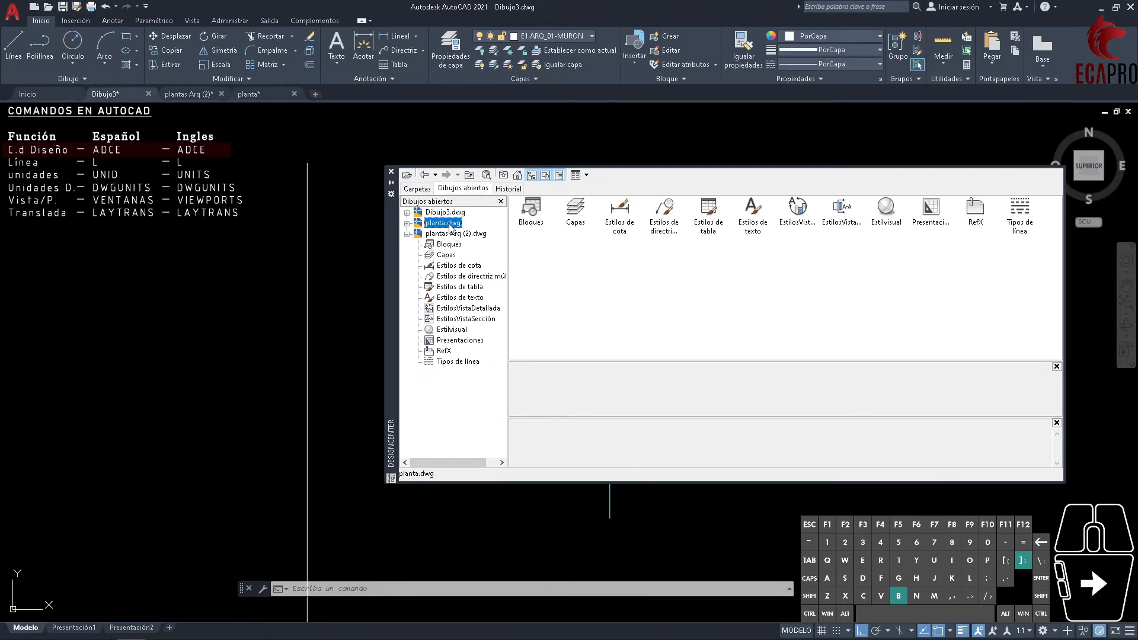
pyautogui.click(454, 246)
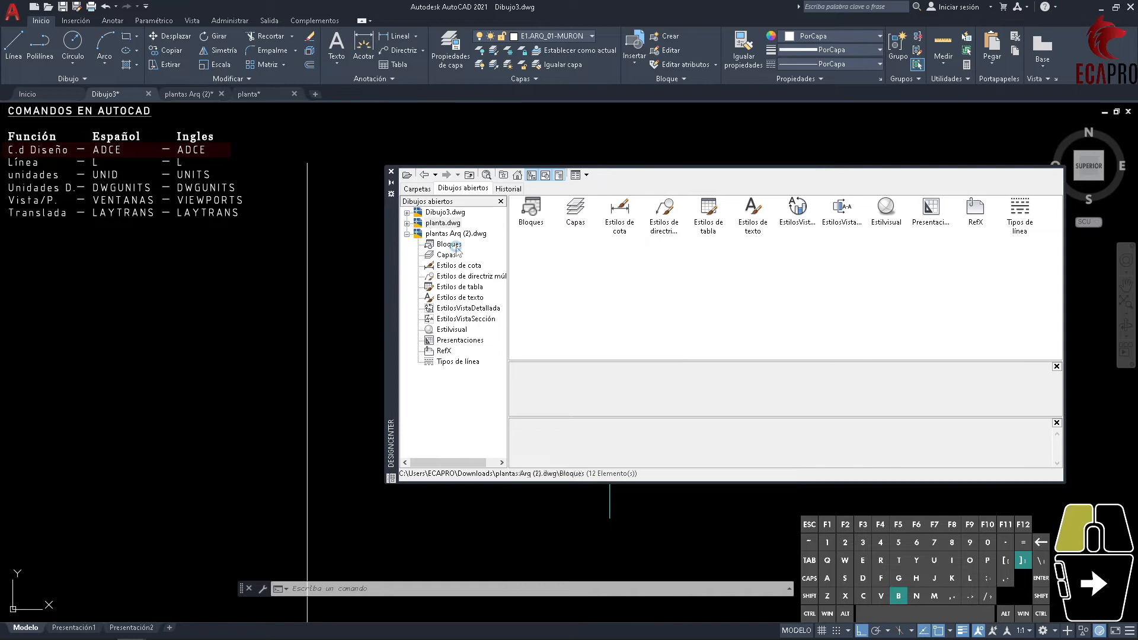
pyautogui.scroll(-10, 706, 268)
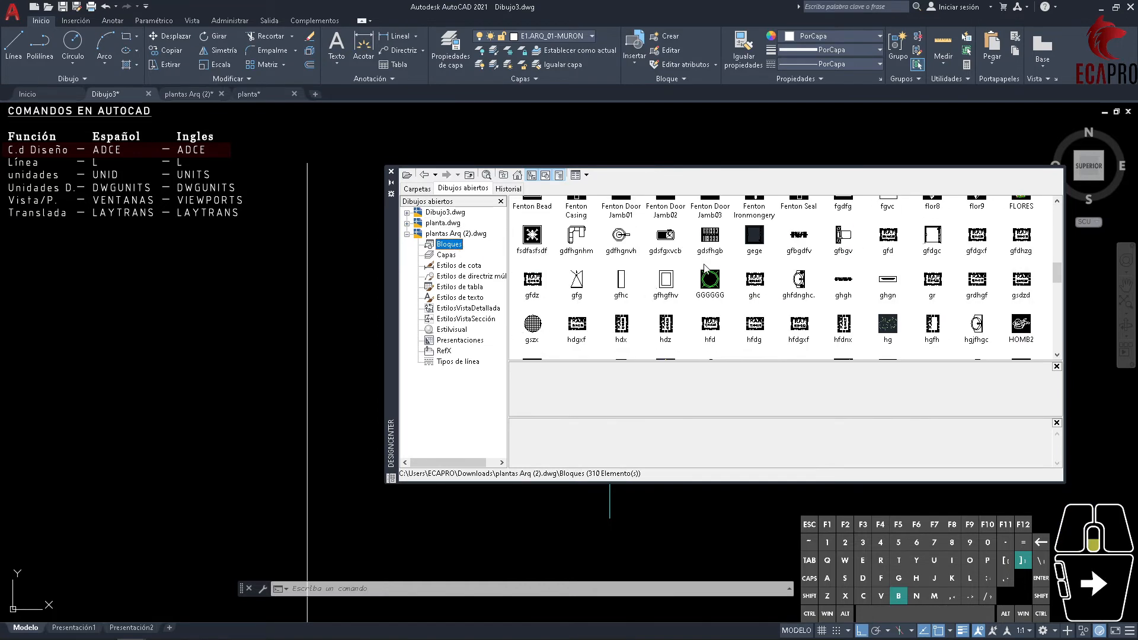
pyautogui.scroll(-5, 706, 268)
pyautogui.click(452, 257)
pyautogui.scroll(-5, 647, 298)
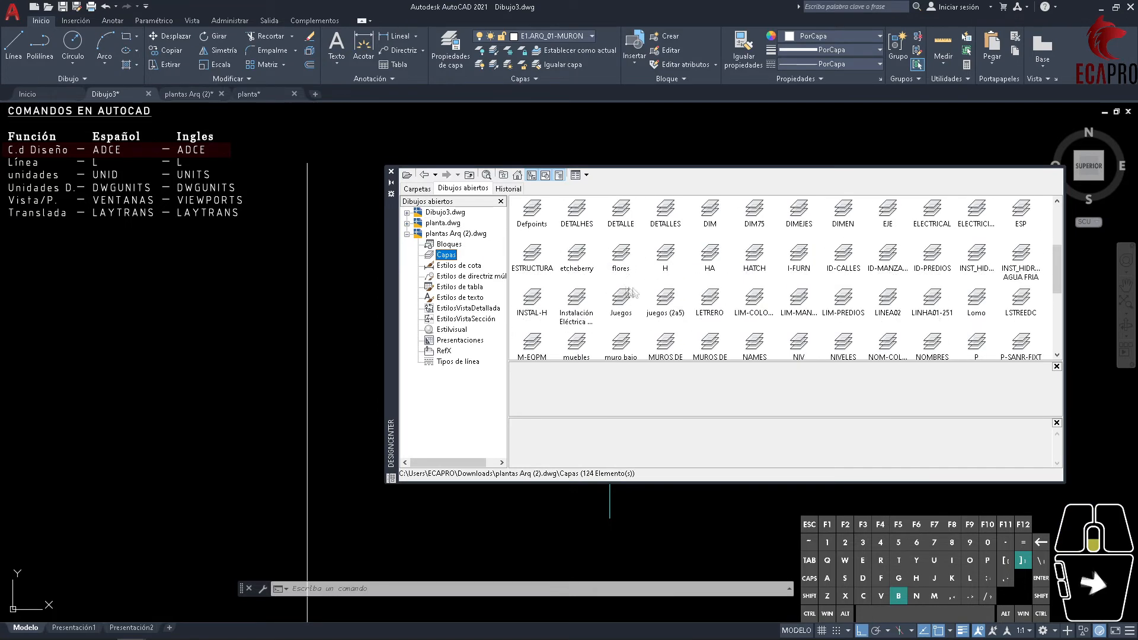
pyautogui.scroll(10, 648, 297)
pyautogui.click(460, 339)
pyautogui.click(447, 256)
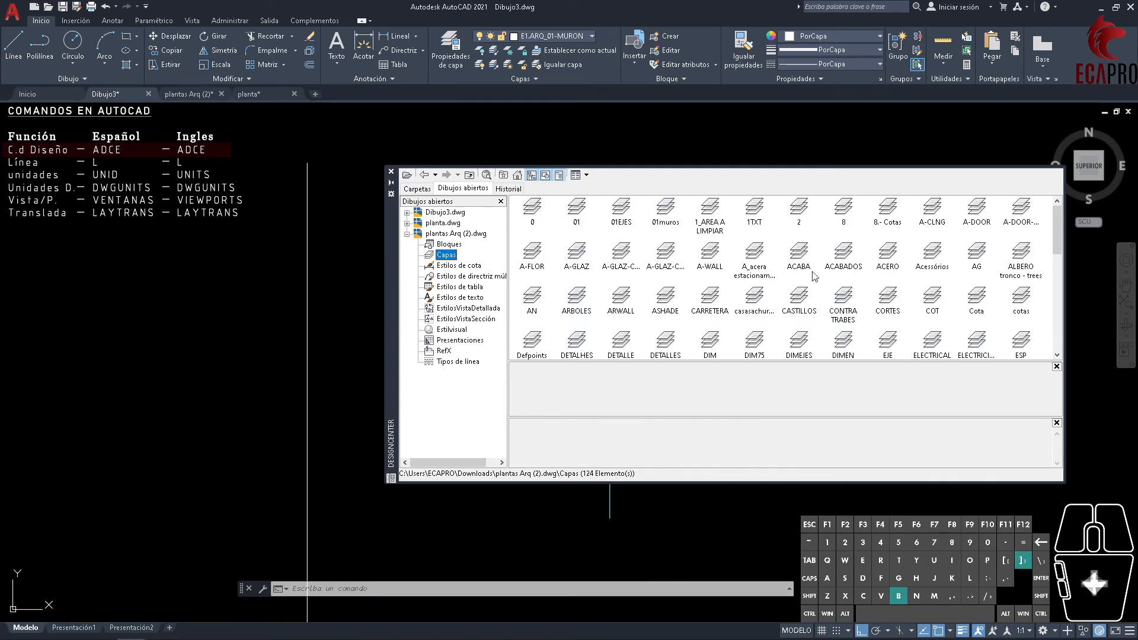
pyautogui.scroll(-10, 770, 291)
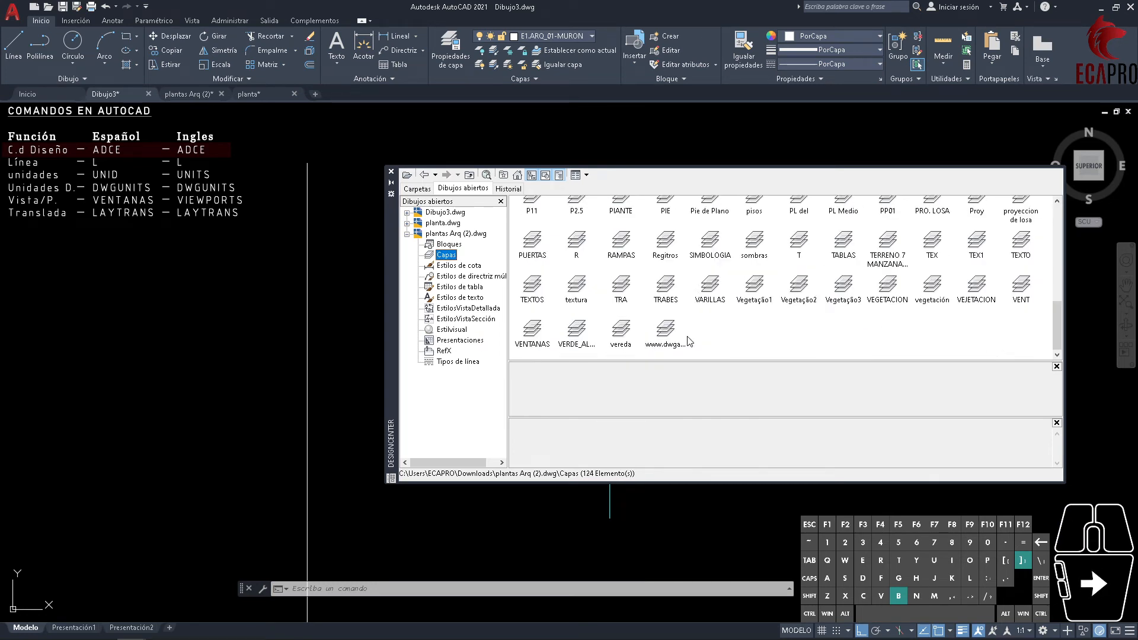
# - Bring the SIMBOLOGIA layer from plantas Arq (2).dwg into the current drawing and close DesignCenter
pyautogui.click(710, 243)
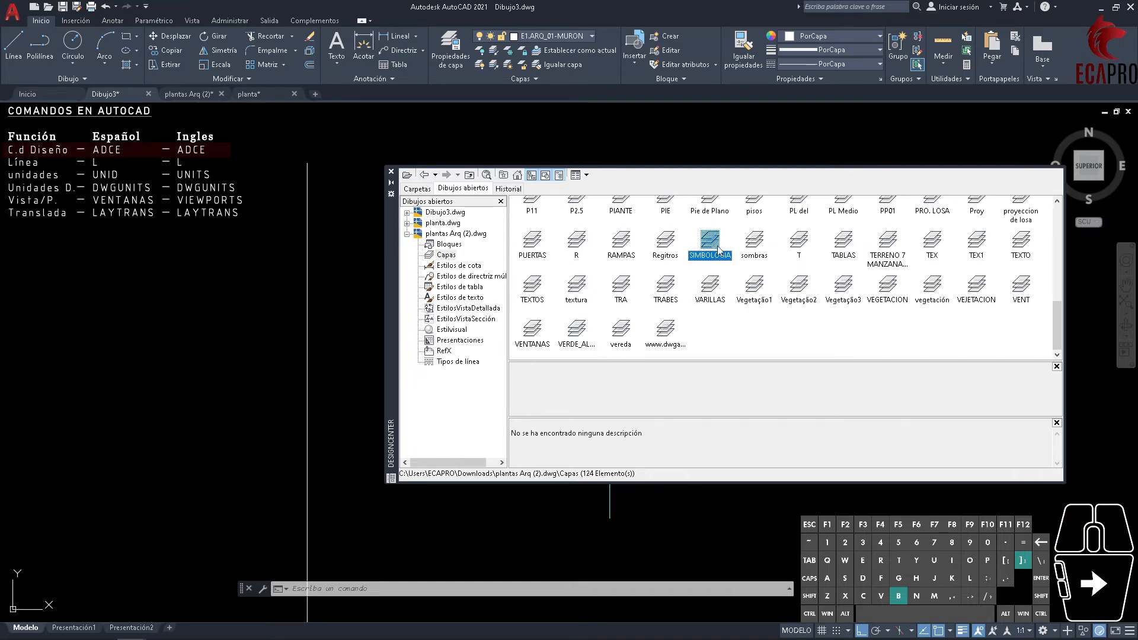
pyautogui.moveTo(711, 248); pyautogui.dragTo(695, 253)
pyautogui.moveTo(497, 302); pyautogui.dragTo(339, 303)
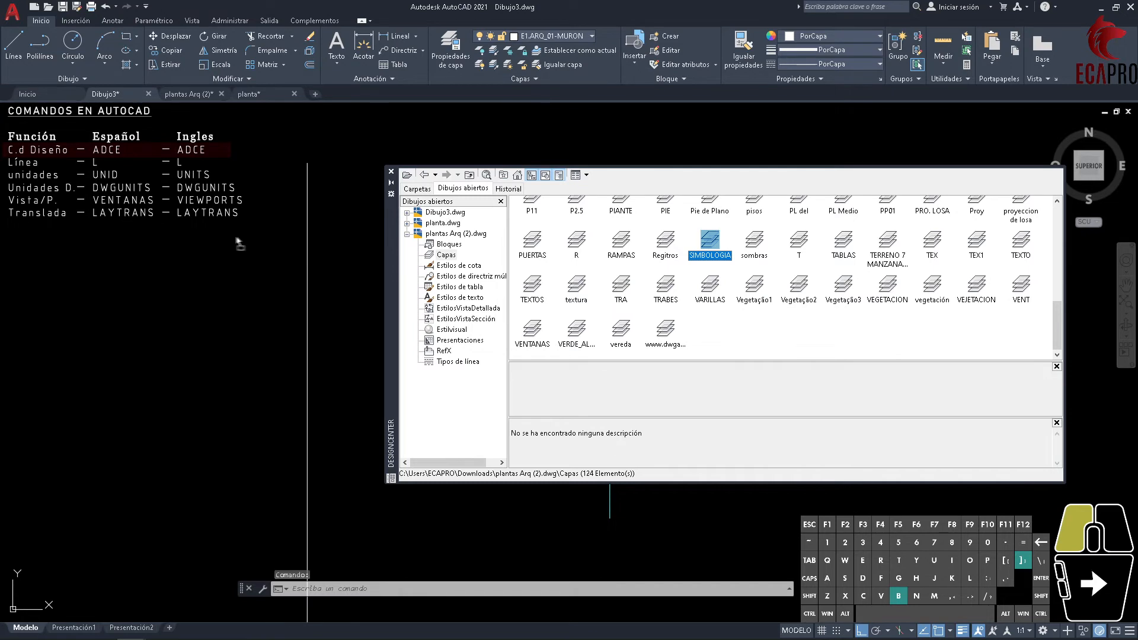
pyautogui.moveTo(236, 241); pyautogui.dragTo(240, 232)
pyautogui.click(391, 171)
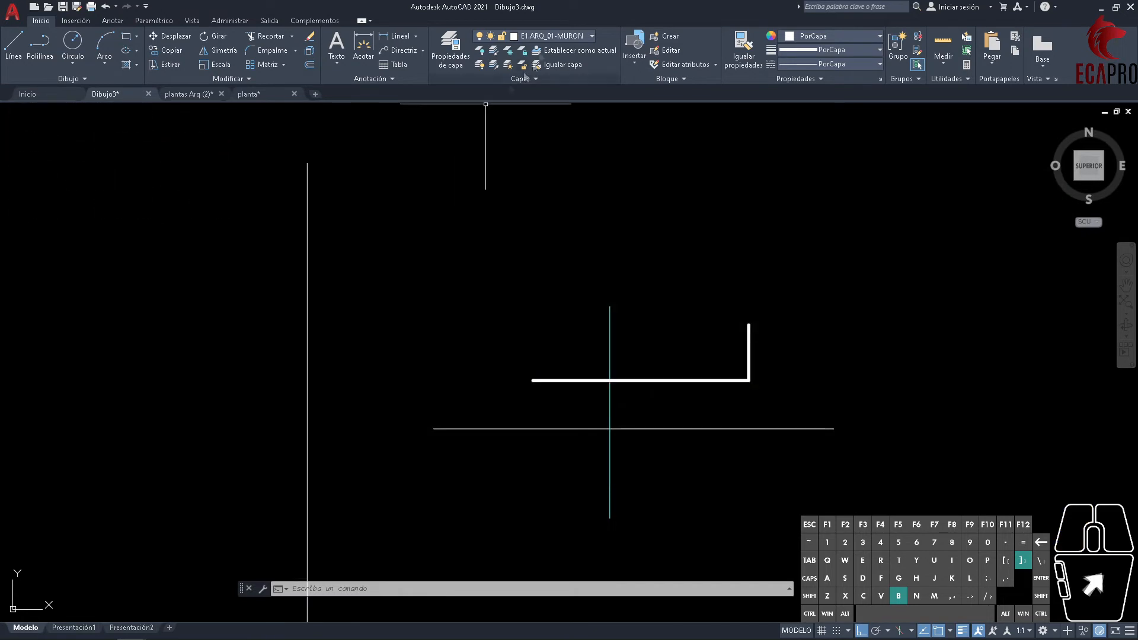
# - Delete the SIMBOLOGIA layer from the layer properties manager and close the manager
pyautogui.click(555, 33)
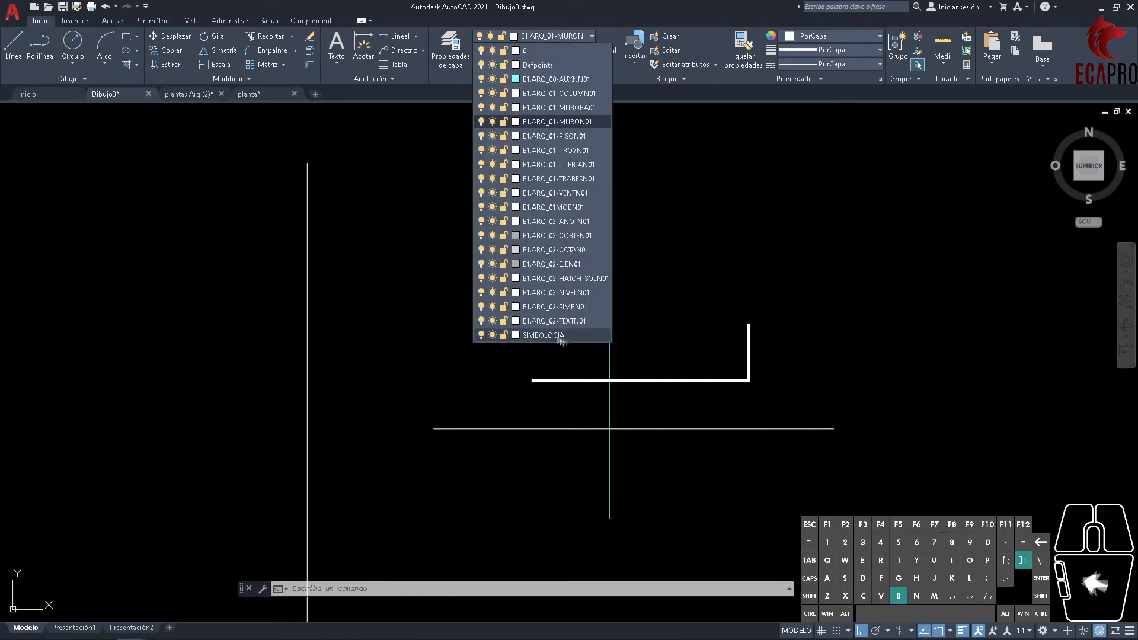
pyautogui.click(454, 65)
pyautogui.click(454, 65)
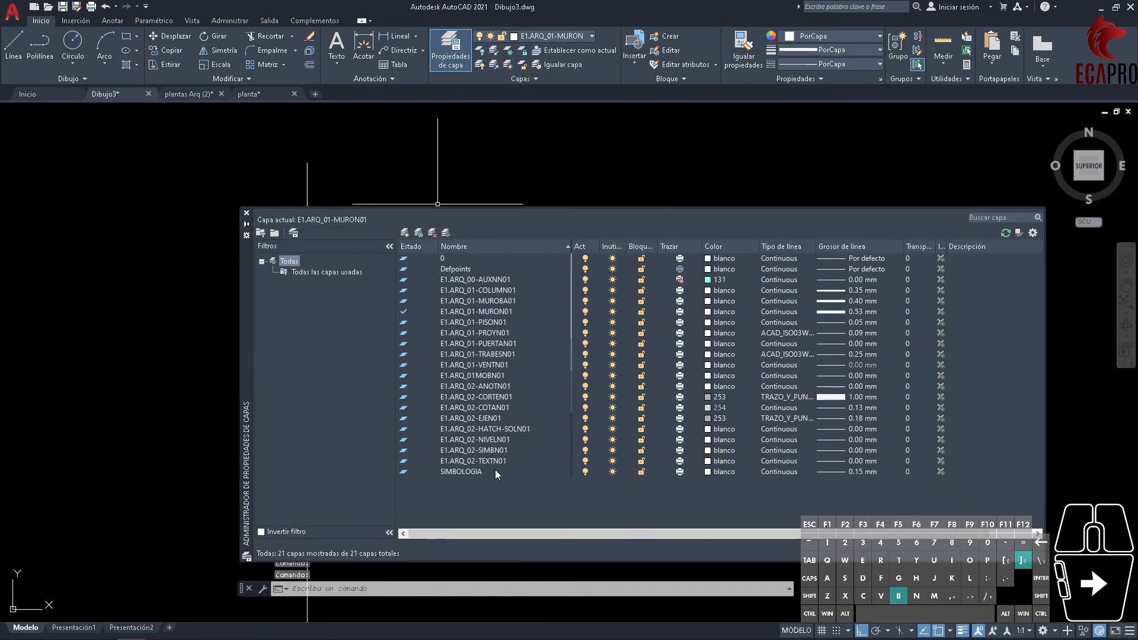
pyautogui.click(495, 472)
pyautogui.press('Delete')
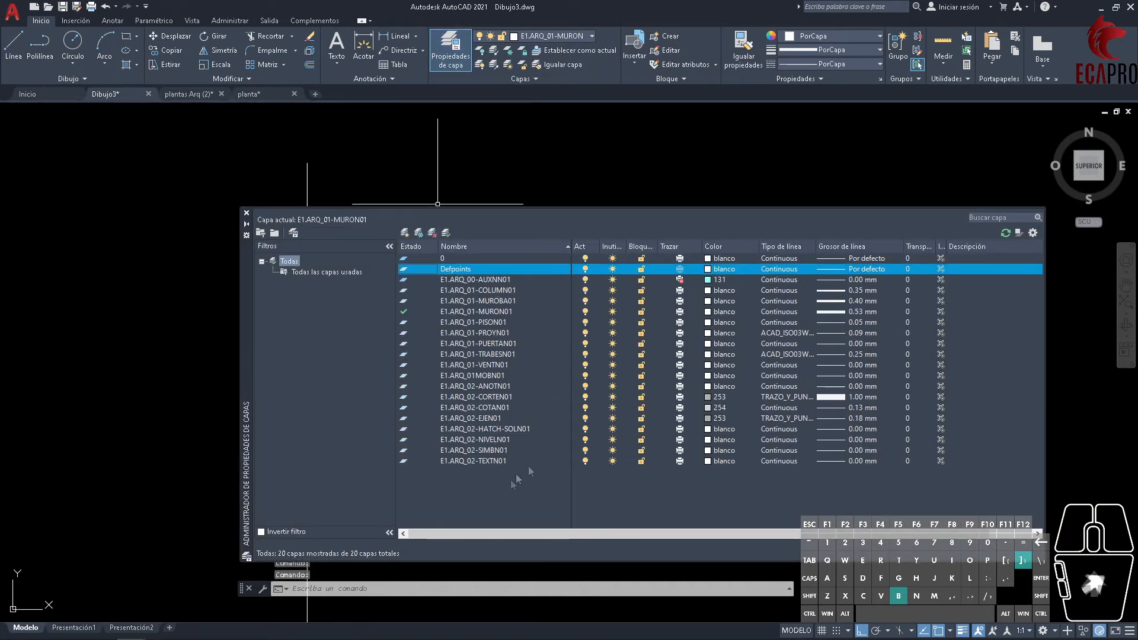
pyautogui.click(246, 213)
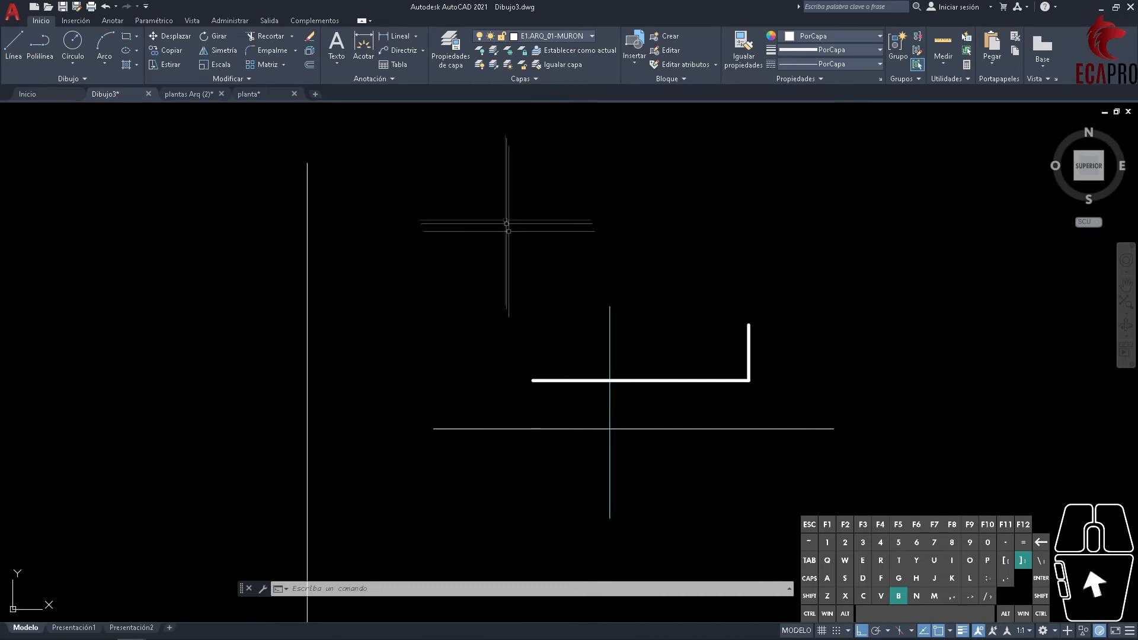
# - Create a new text style named EJEMPLO in the text style settings
pyautogui.click(112, 21)
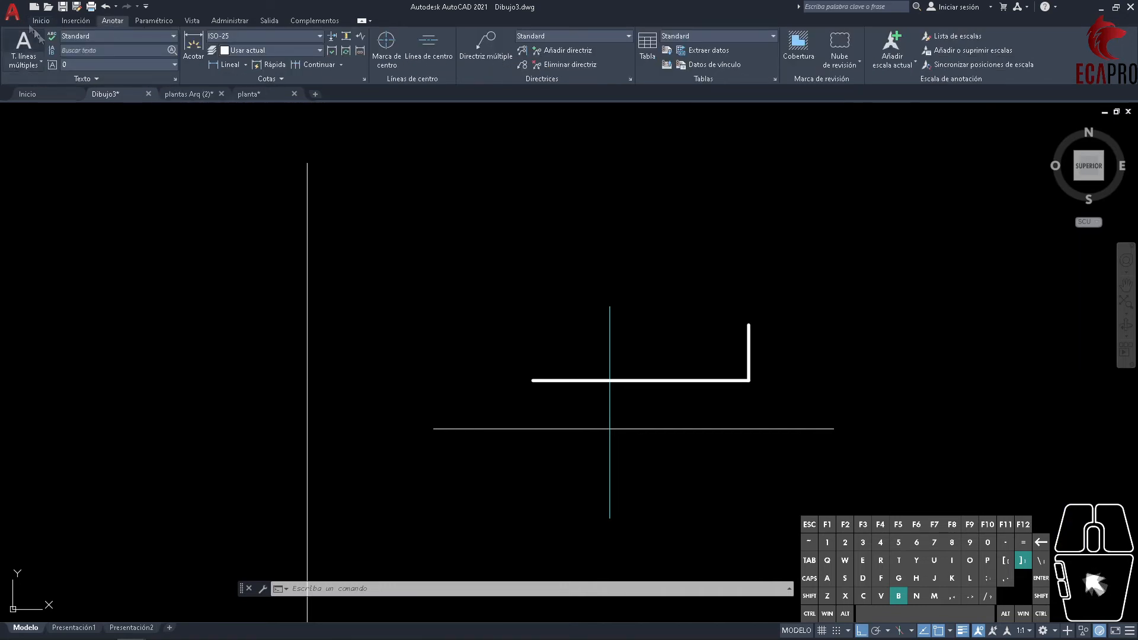
pyautogui.click(29, 66)
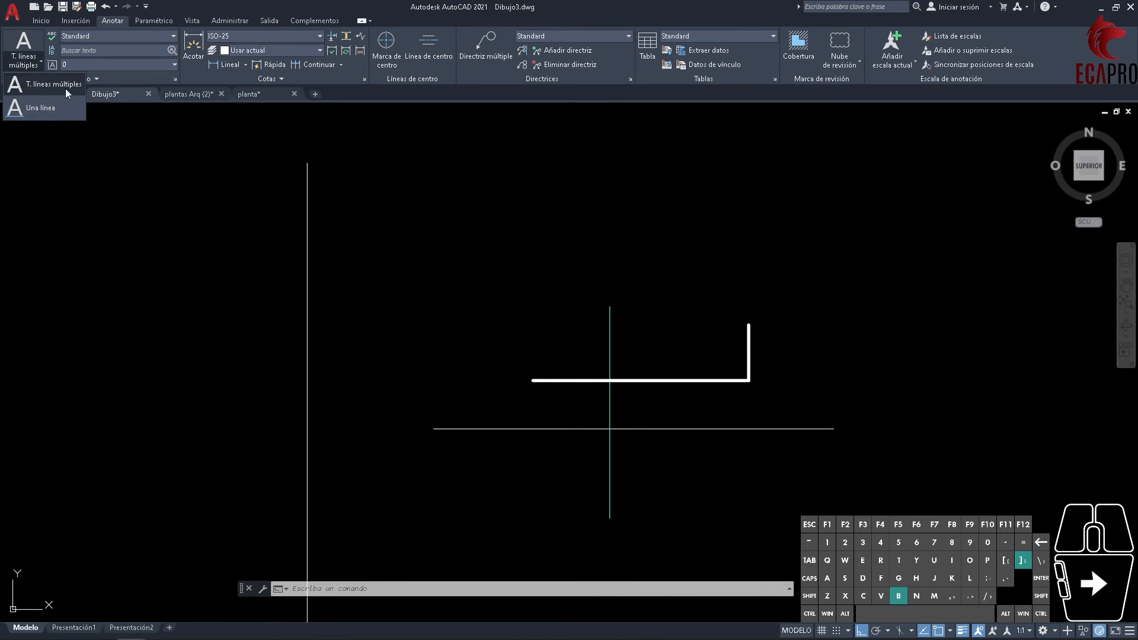
pyautogui.click(83, 77)
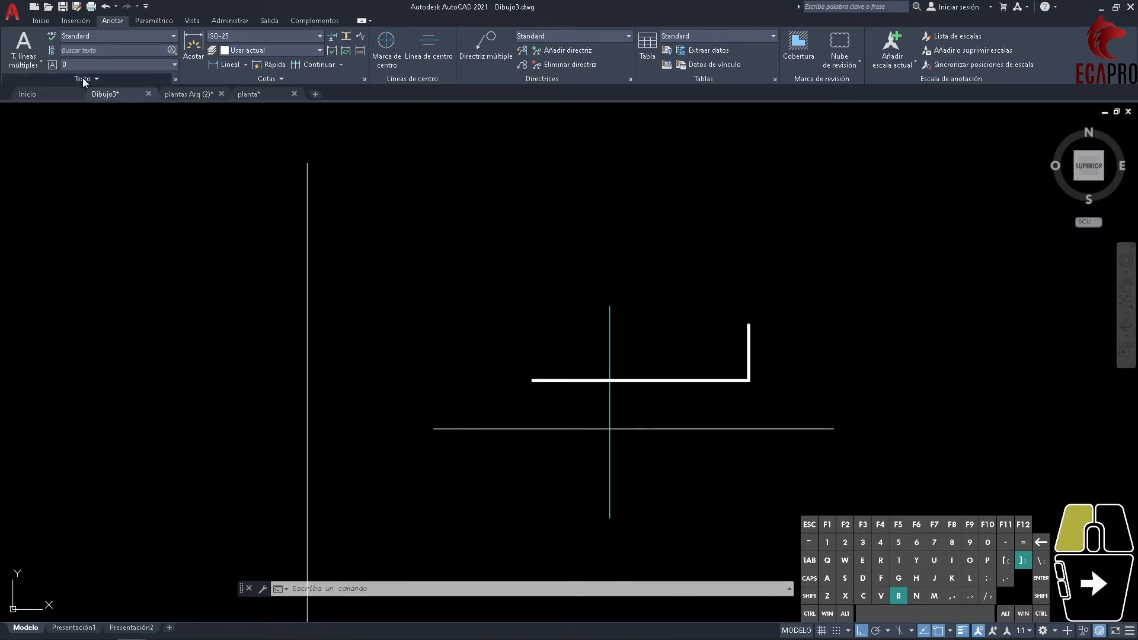
pyautogui.click(174, 119)
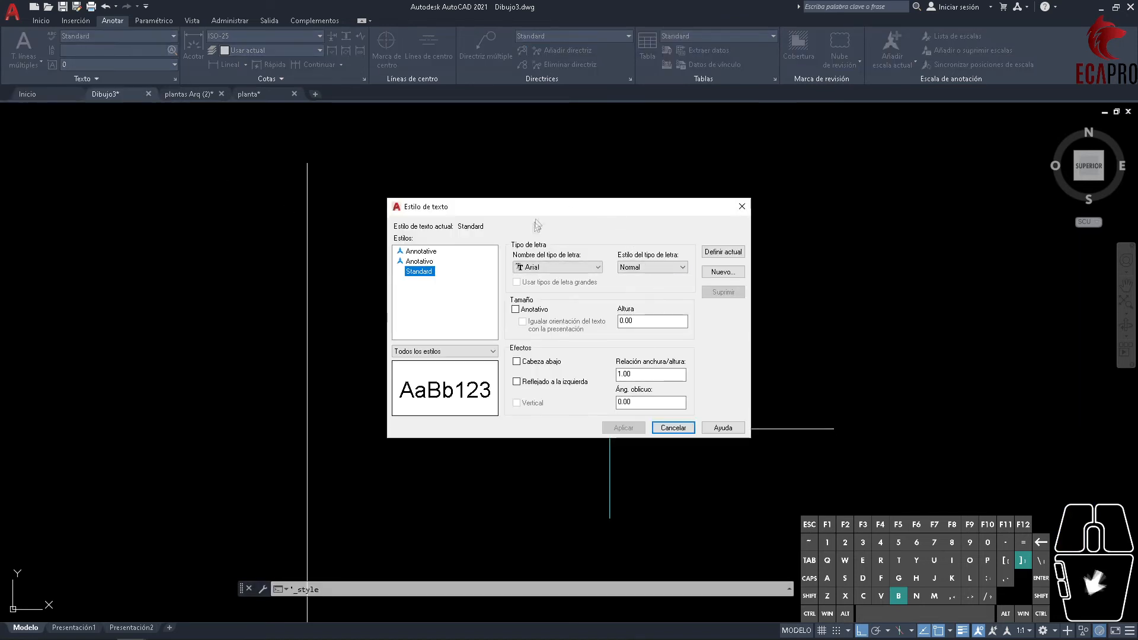
pyautogui.moveTo(557, 211); pyautogui.dragTo(579, 179)
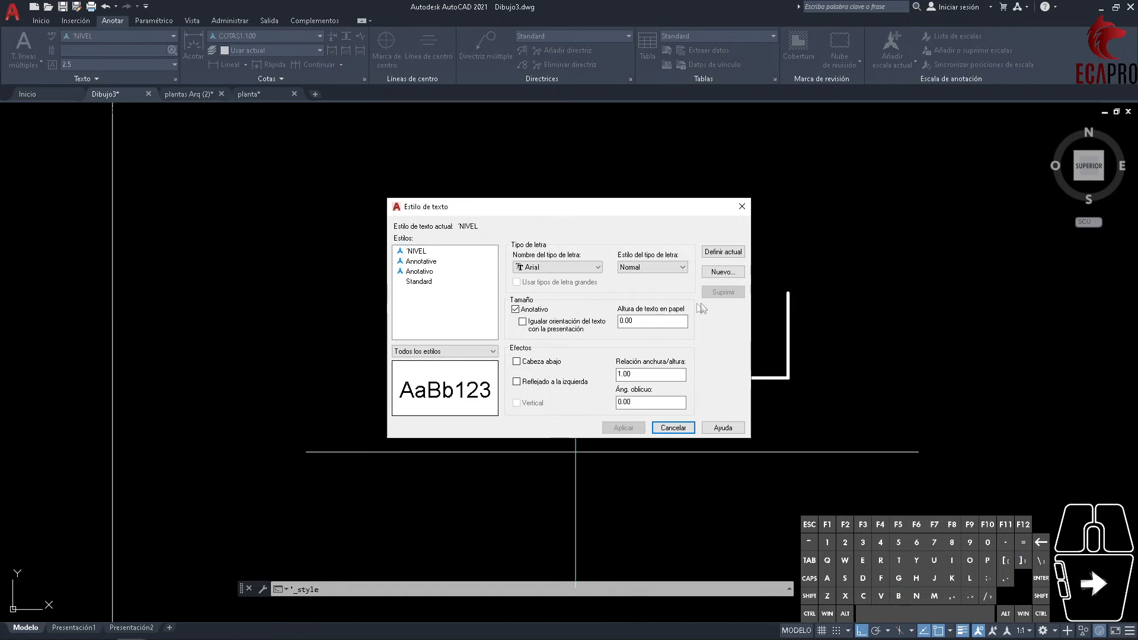
pyautogui.click(724, 272)
pyautogui.write('EJEMPLO')
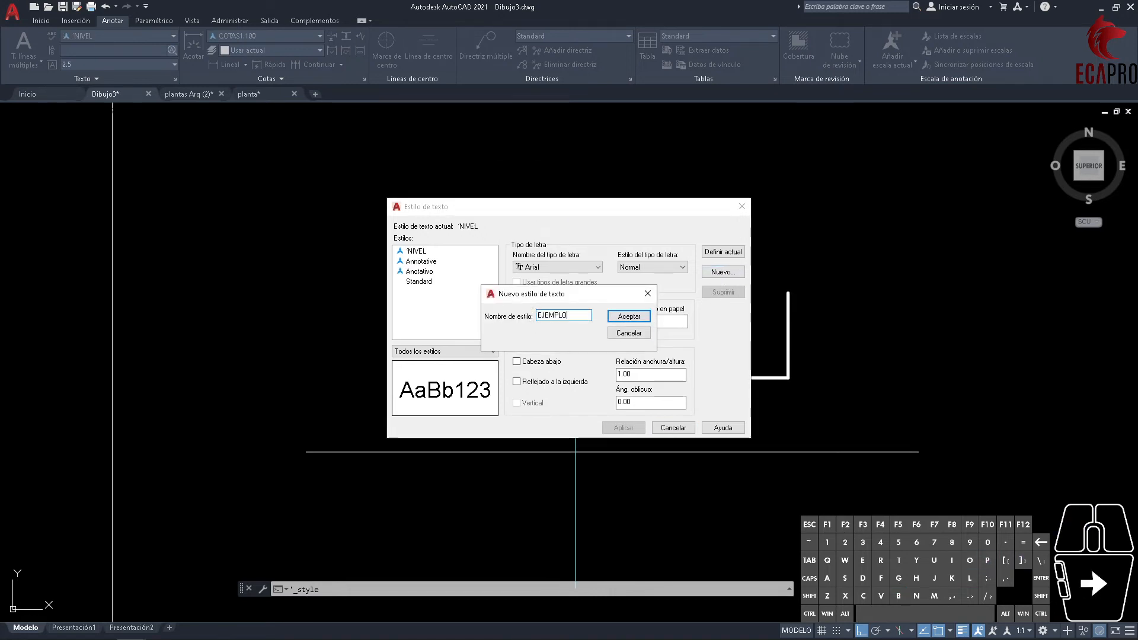
pyautogui.press('Return')
pyautogui.click(412, 282)
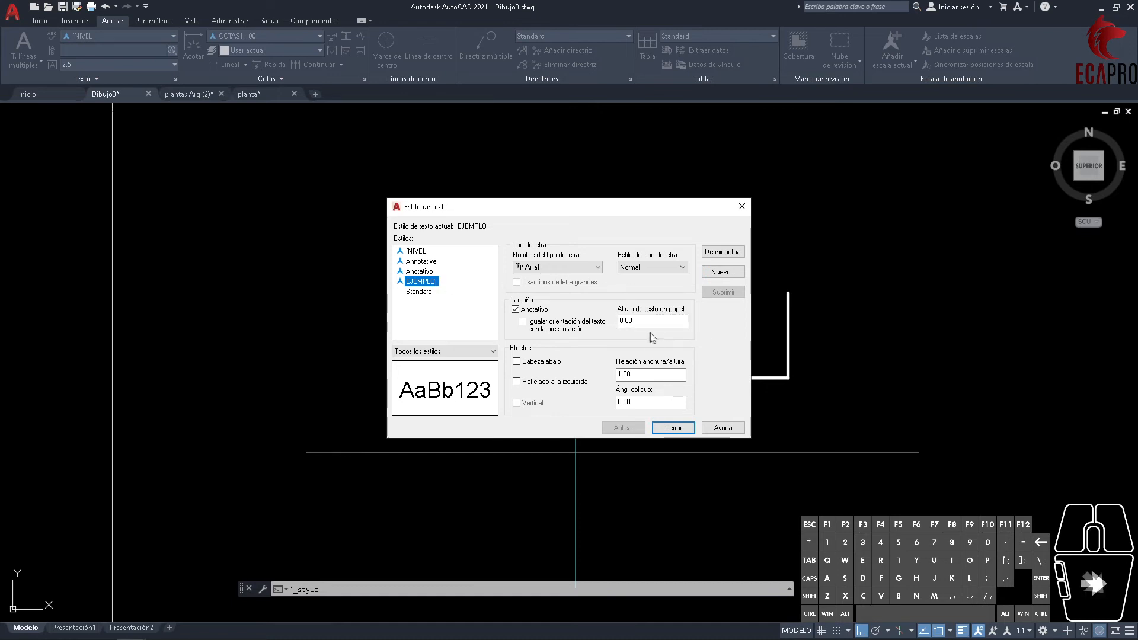
# - Try an oblique angle of 45 on the EJEMPLO text style, reset it to 0 and close the text style settings
pyautogui.doubleClick(637, 402)
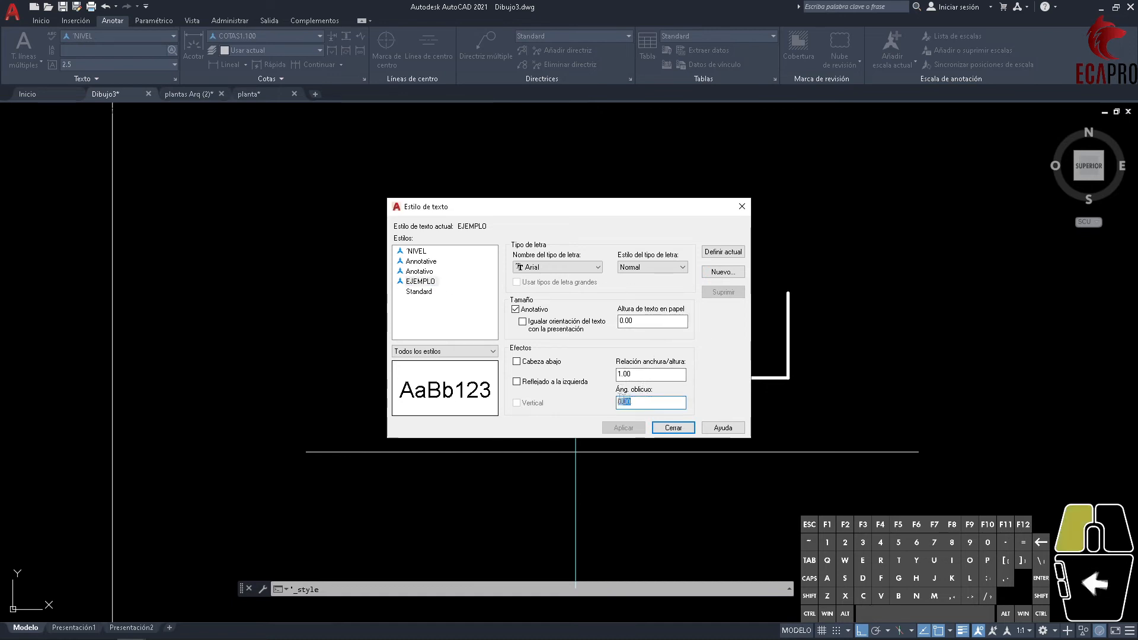
pyautogui.write('45')
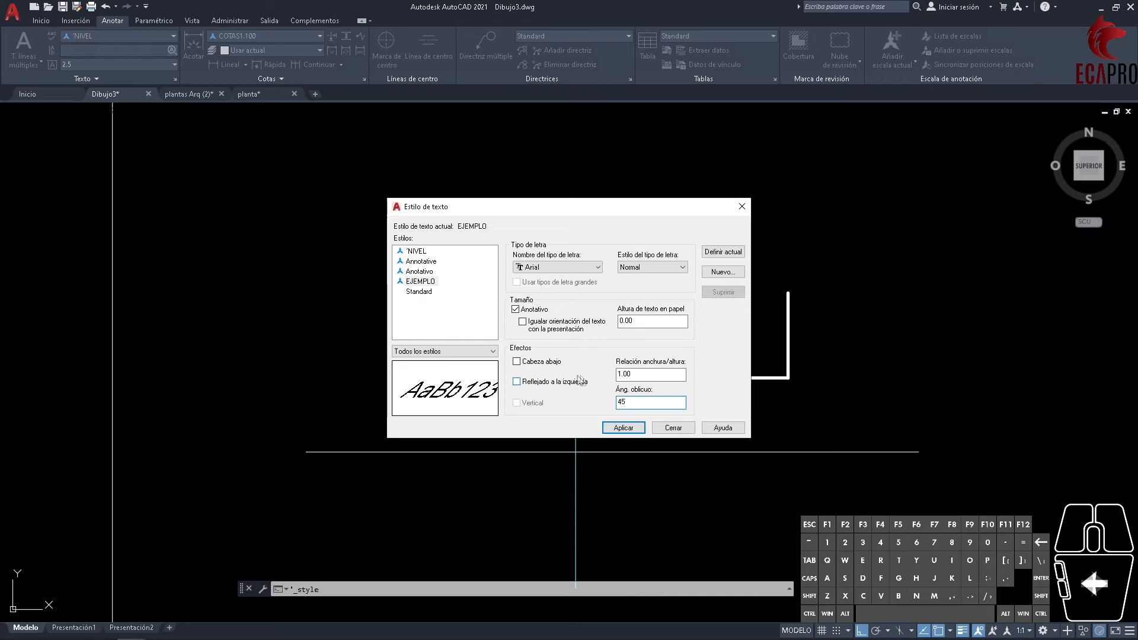
pyautogui.doubleClick(644, 402)
pyautogui.write('0')
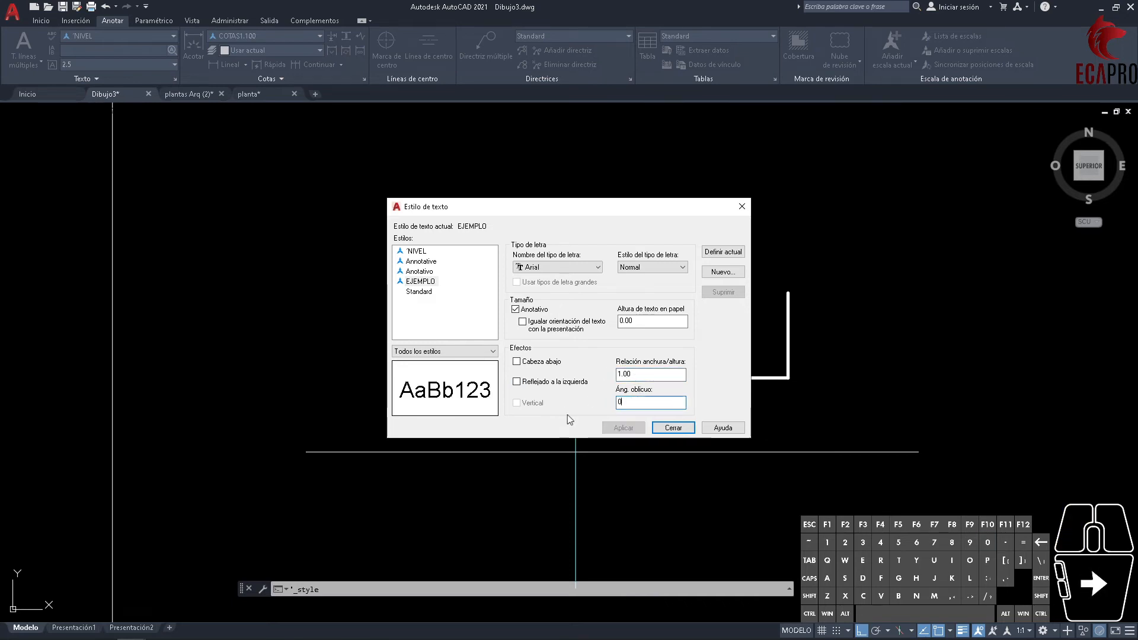
pyautogui.click(673, 428)
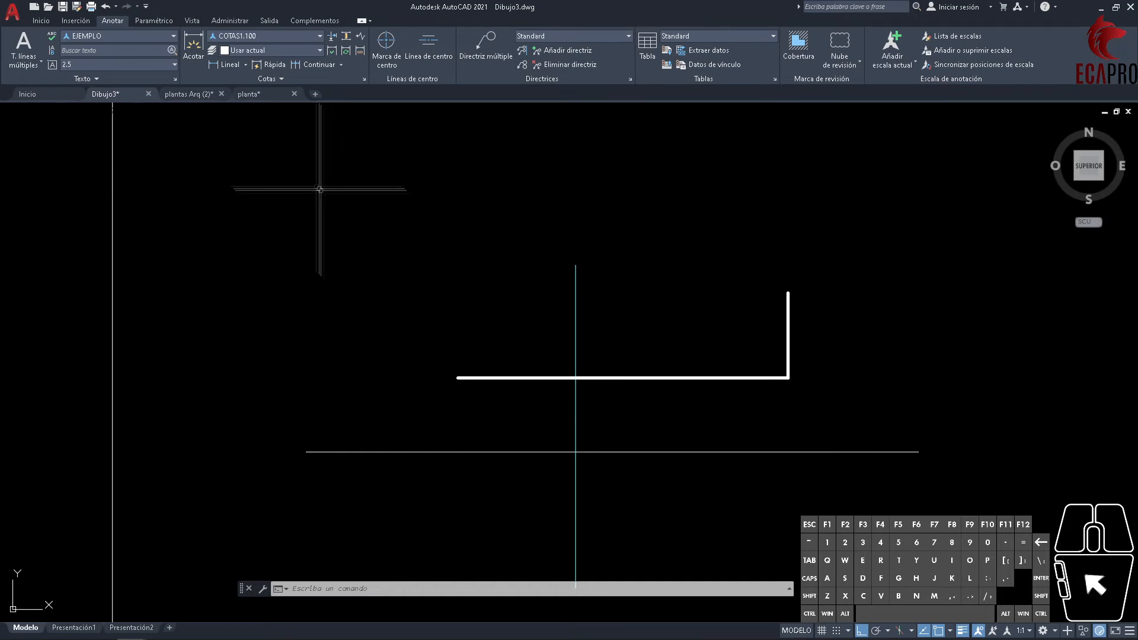
# - Add a linear dimension in the Anotativo style between the ends of the long horizontal line, placing its dimension line above the white L-shaped lines
pyautogui.click(216, 65)
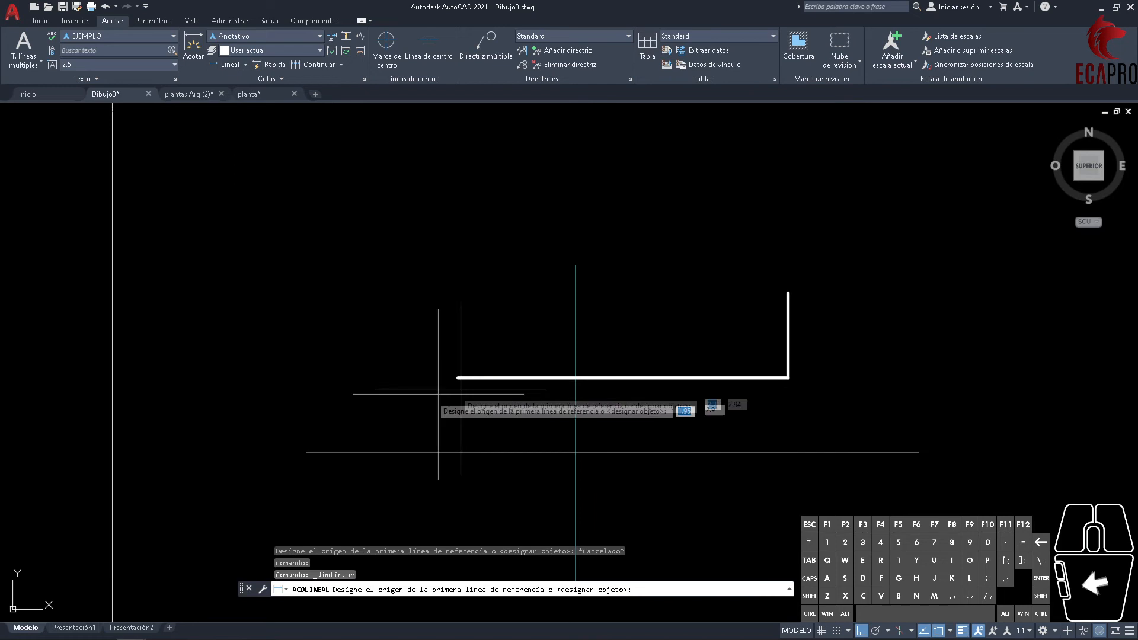
pyautogui.click(306, 452)
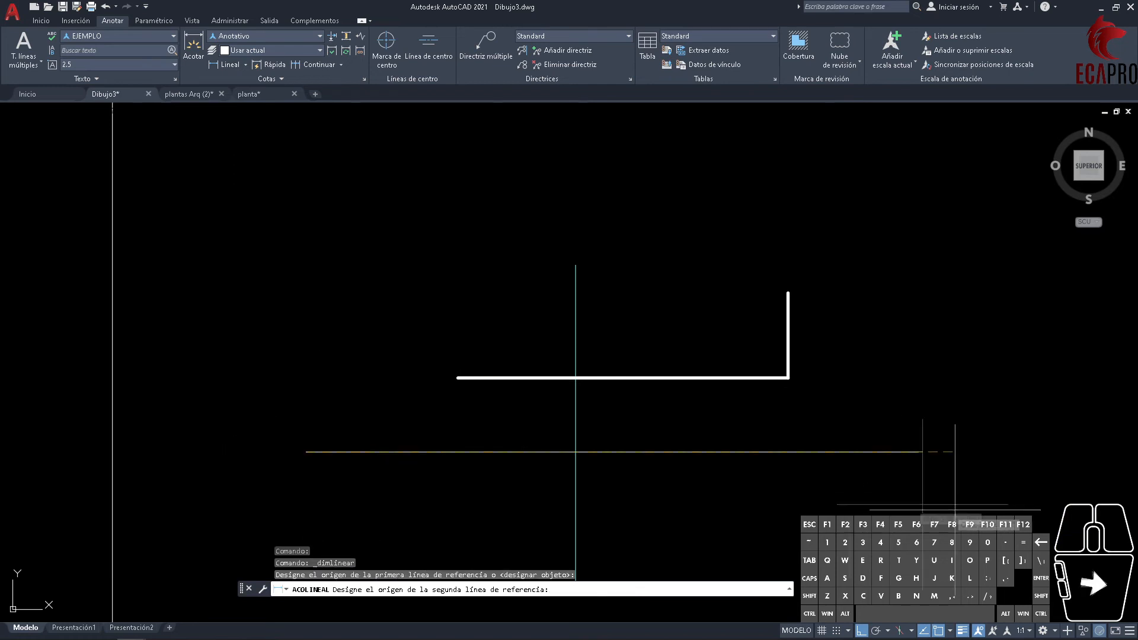
pyautogui.click(918, 452)
pyautogui.click(794, 214)
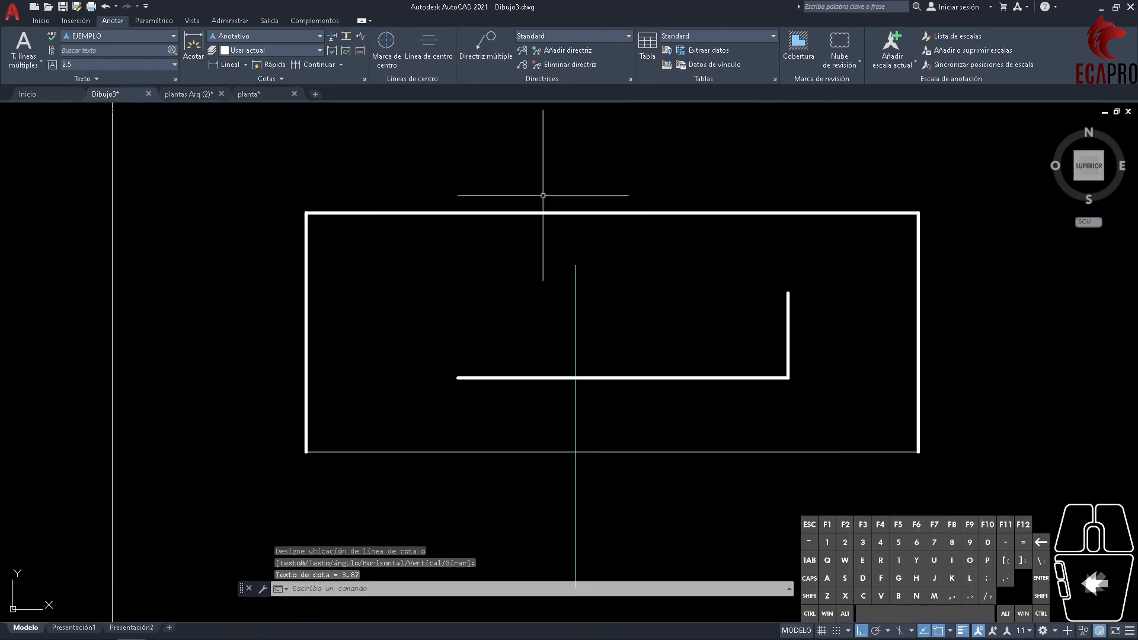
# - Examine how large the text of the new linear dimension is relative to its dimension line and the drawing
pyautogui.click(635, 217)
pyautogui.click(570, 183)
pyautogui.scroll(10, 571, 182)
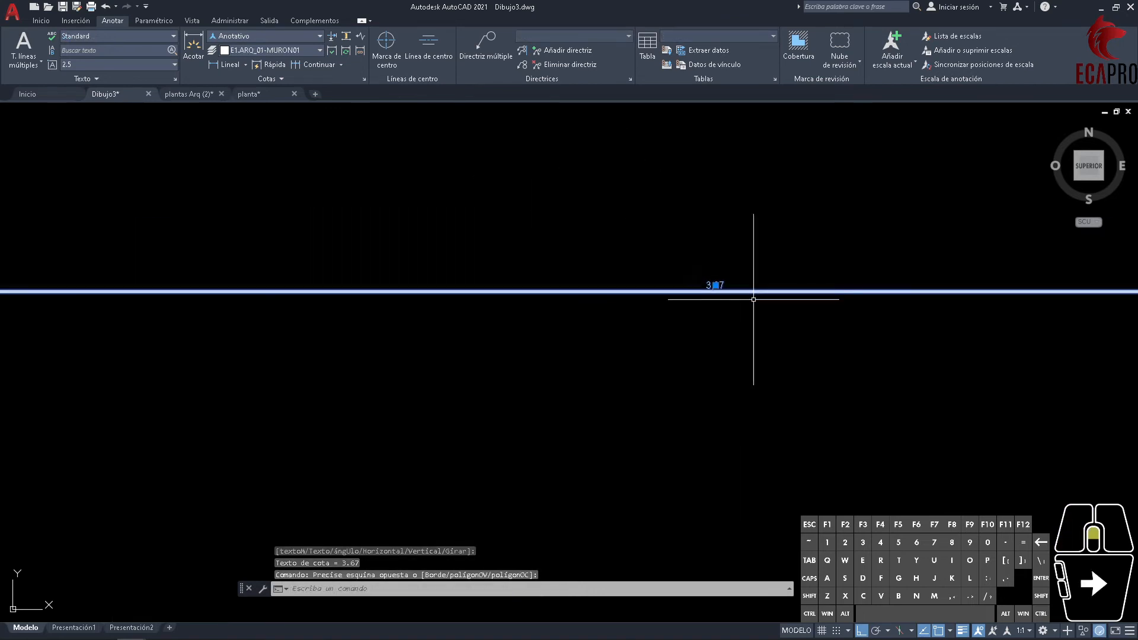
pyautogui.moveTo(848, 243); pyautogui.dragTo(656, 344, button='middle')
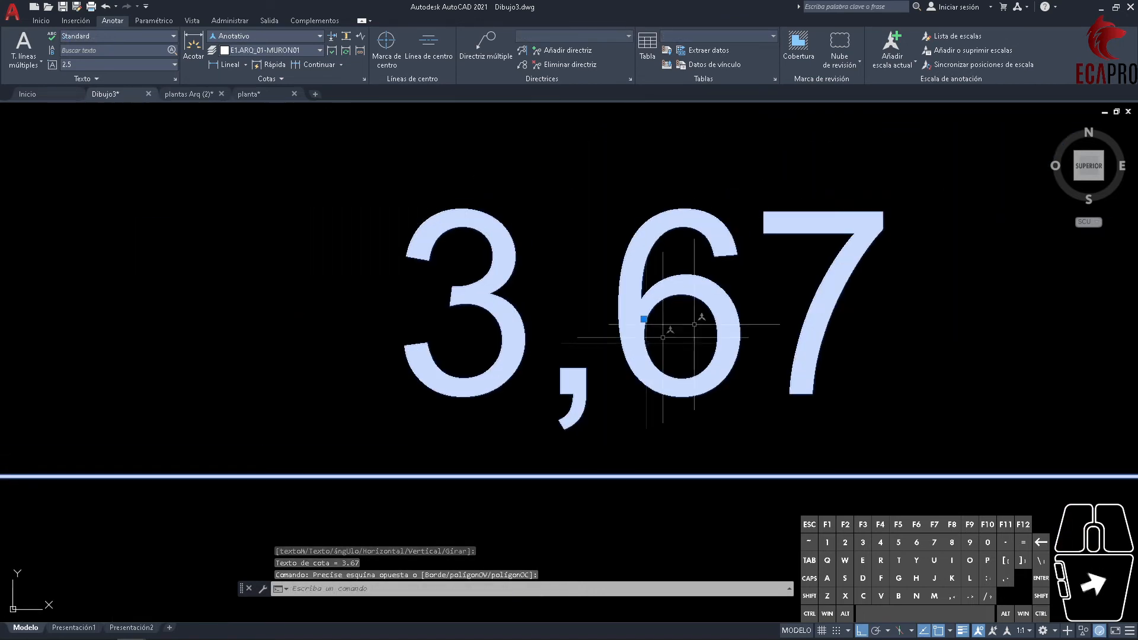
pyautogui.scroll(-7, 632, 403)
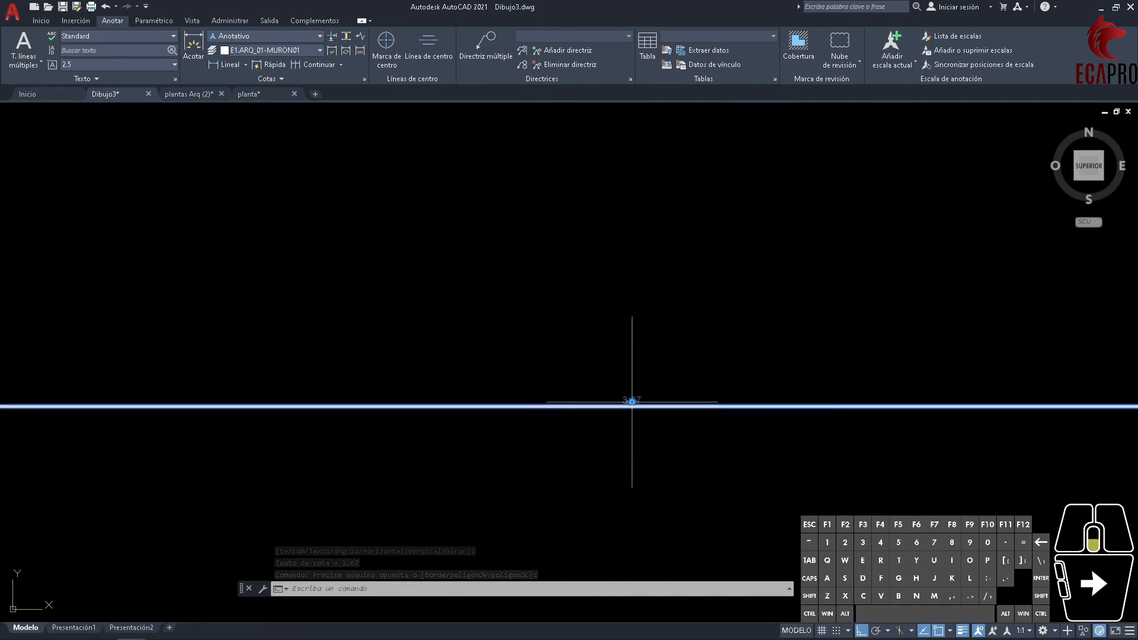
pyautogui.scroll(-8, 605, 458)
pyautogui.moveTo(627, 497); pyautogui.dragTo(628, 407, button='middle')
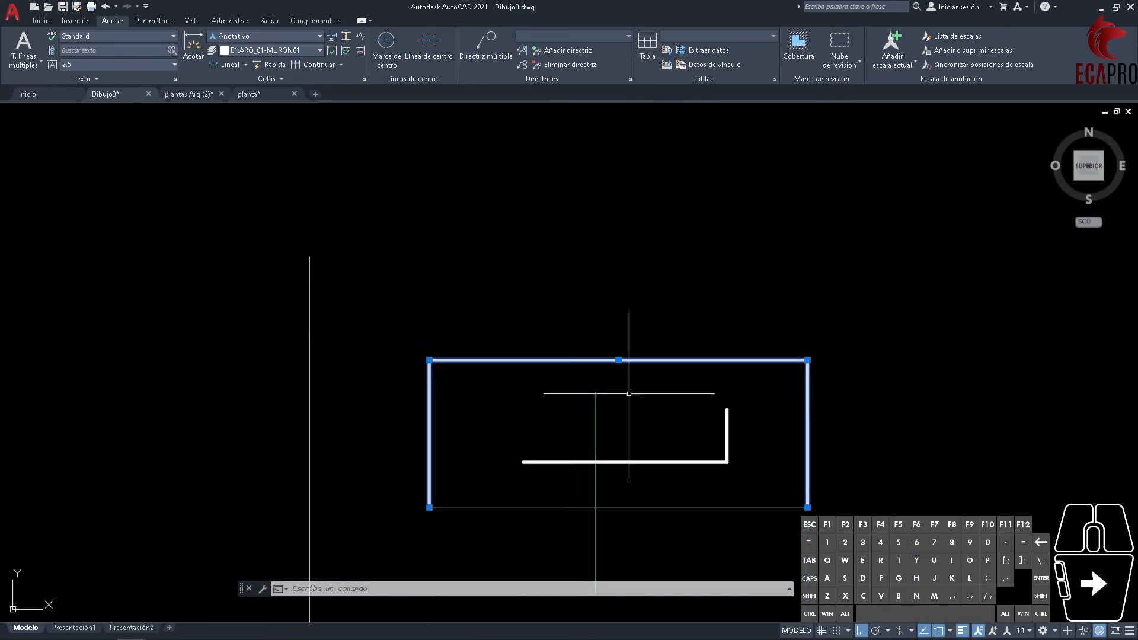
pyautogui.moveTo(610, 368); pyautogui.dragTo(620, 320, button='middle')
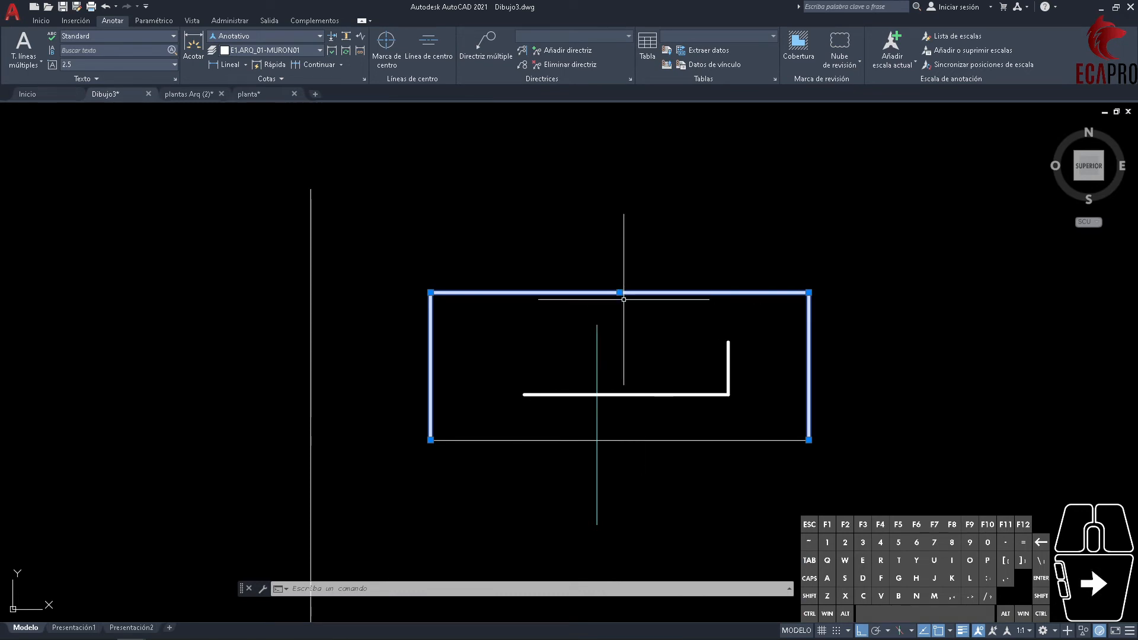
pyautogui.scroll(6, 624, 300)
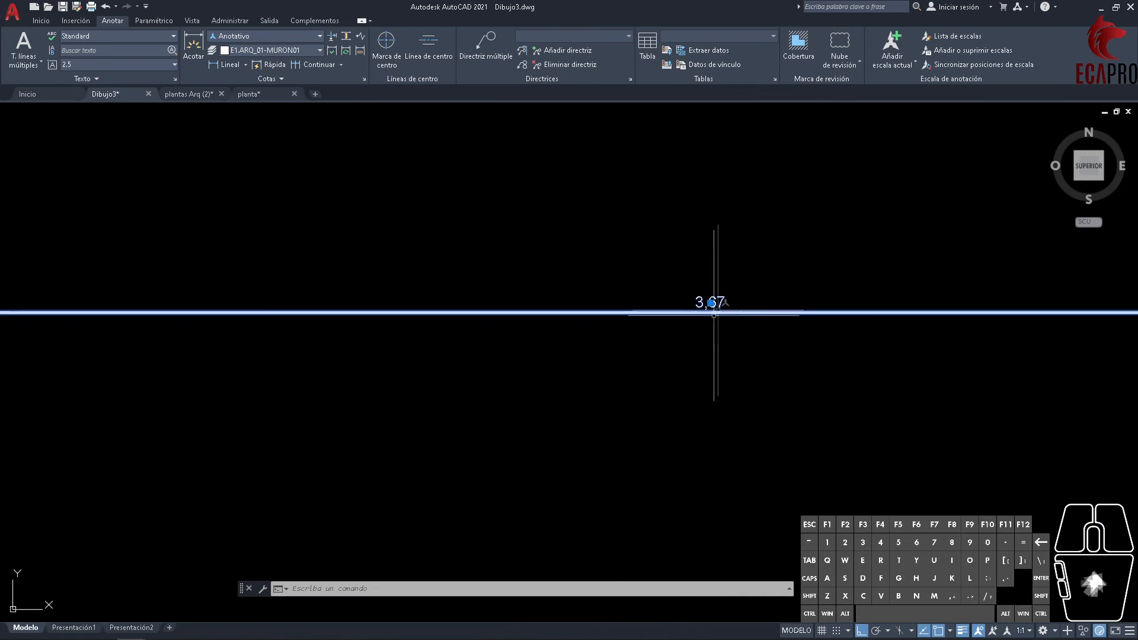
pyautogui.press('Escape')
pyautogui.press('Escape')
pyautogui.press('Escape')
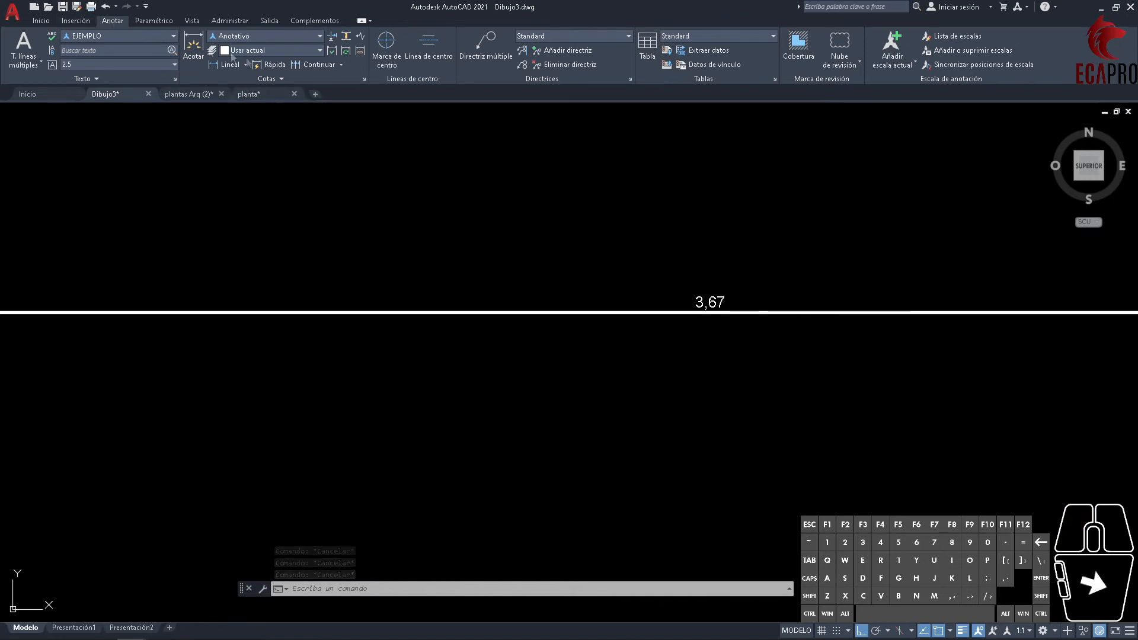
# - Create a new dimension style named COTAS1.100 based on ISO-25 and continue to its settings
pyautogui.click(364, 80)
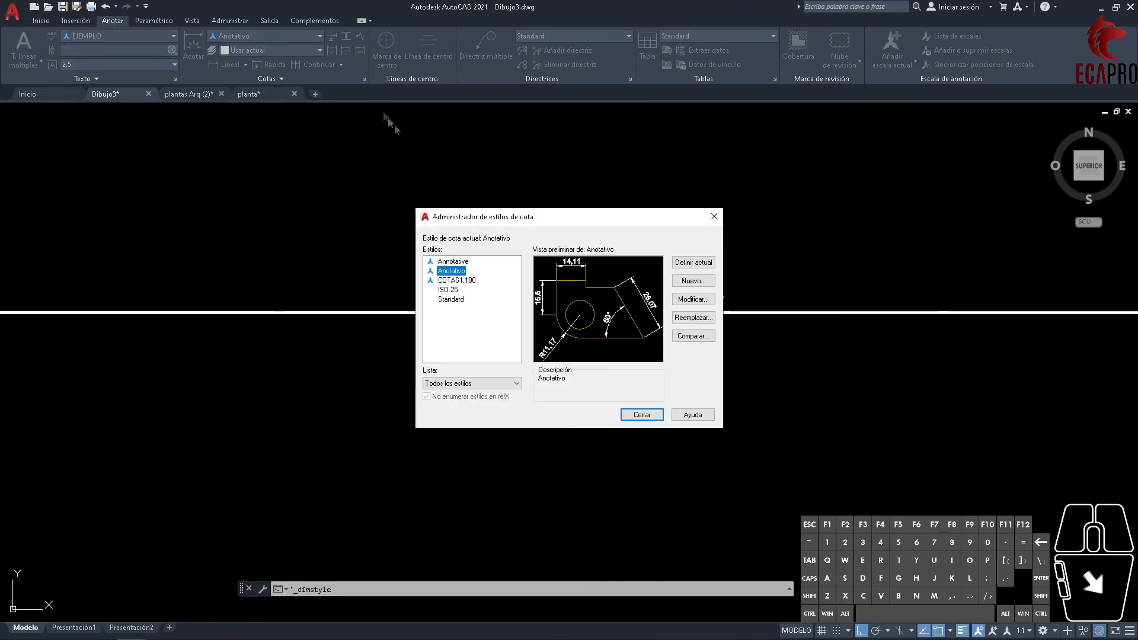
pyautogui.click(461, 291)
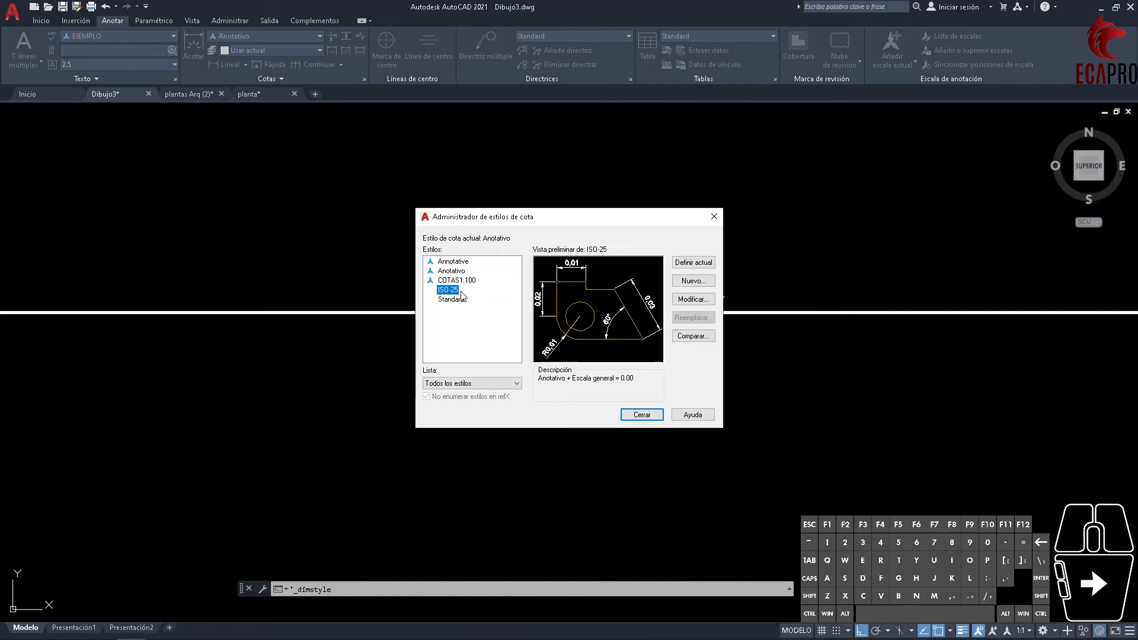
pyautogui.click(693, 281)
pyautogui.write('COT')
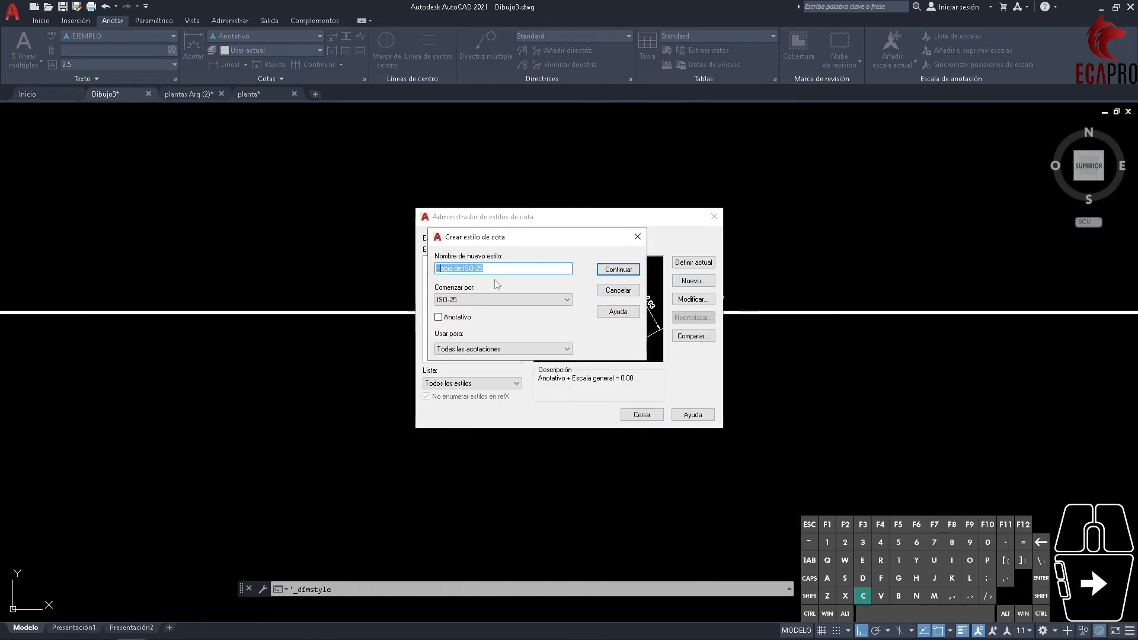
pyautogui.write('AS1.100')
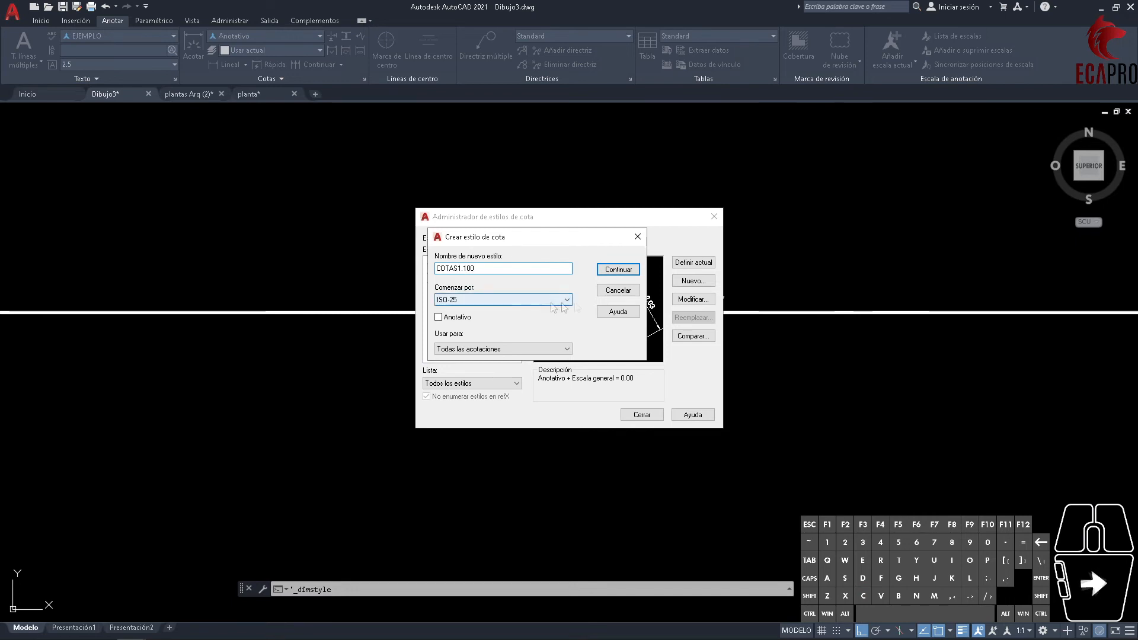
pyautogui.press('Return')
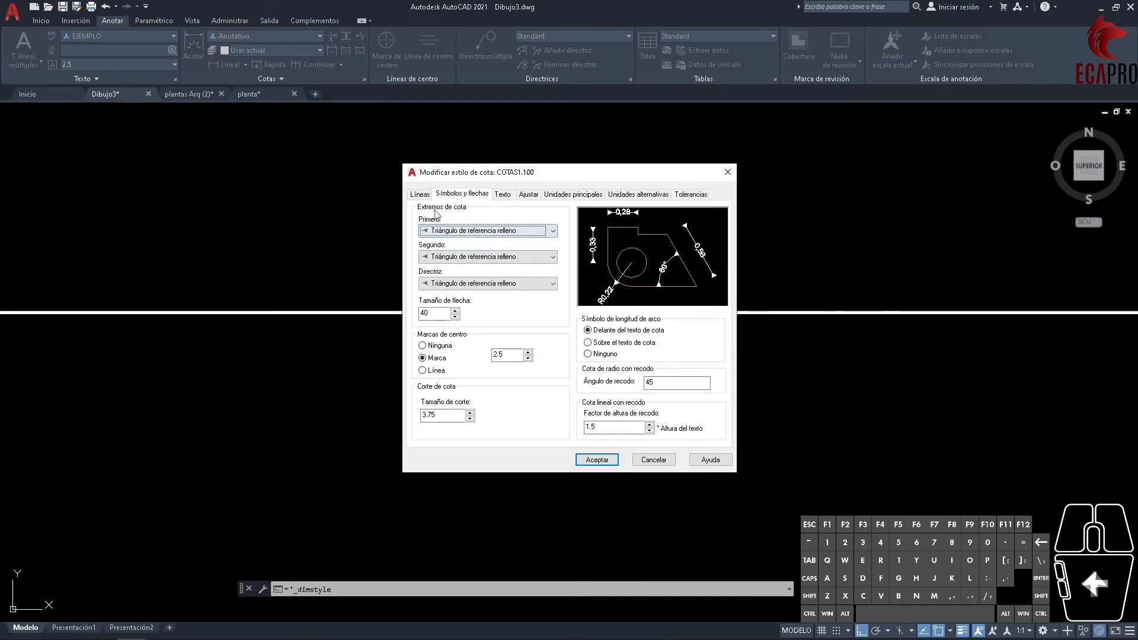
# - Turn off fixed-length extension lines in the COTAS1.100 dimension style and show its symbols and arrows settings
pyautogui.click(419, 195)
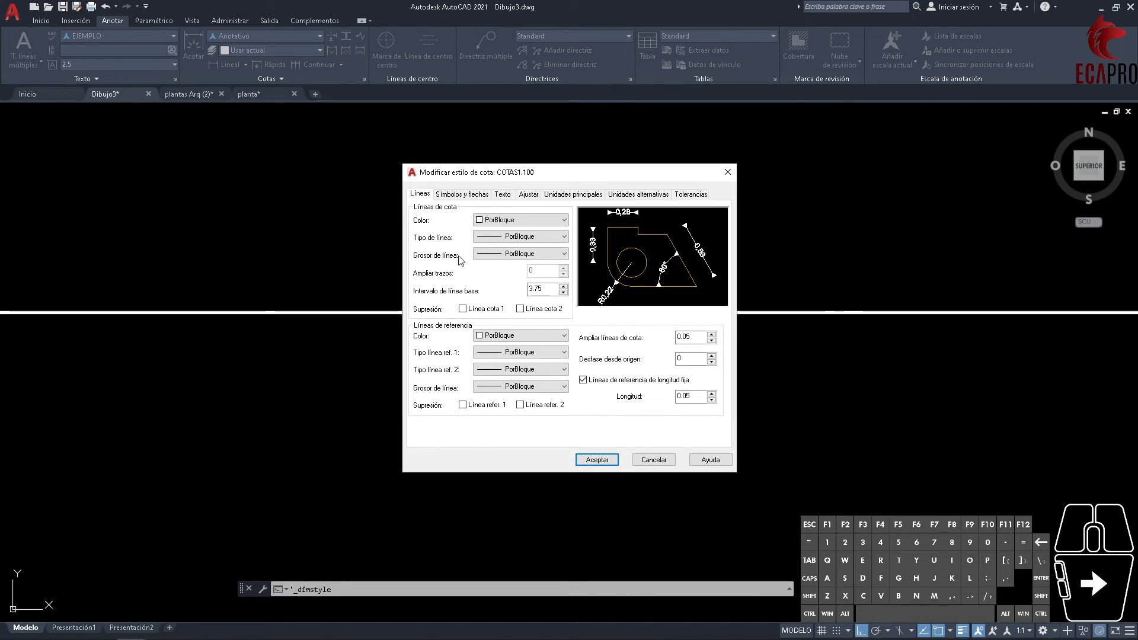
pyautogui.click(583, 380)
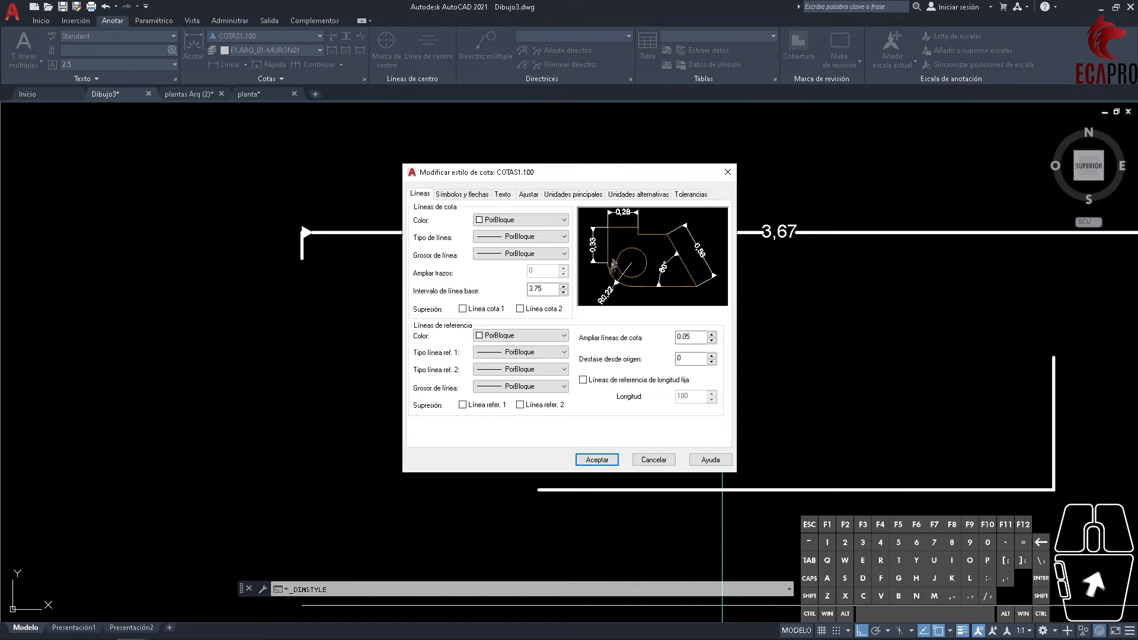
pyautogui.click(583, 380)
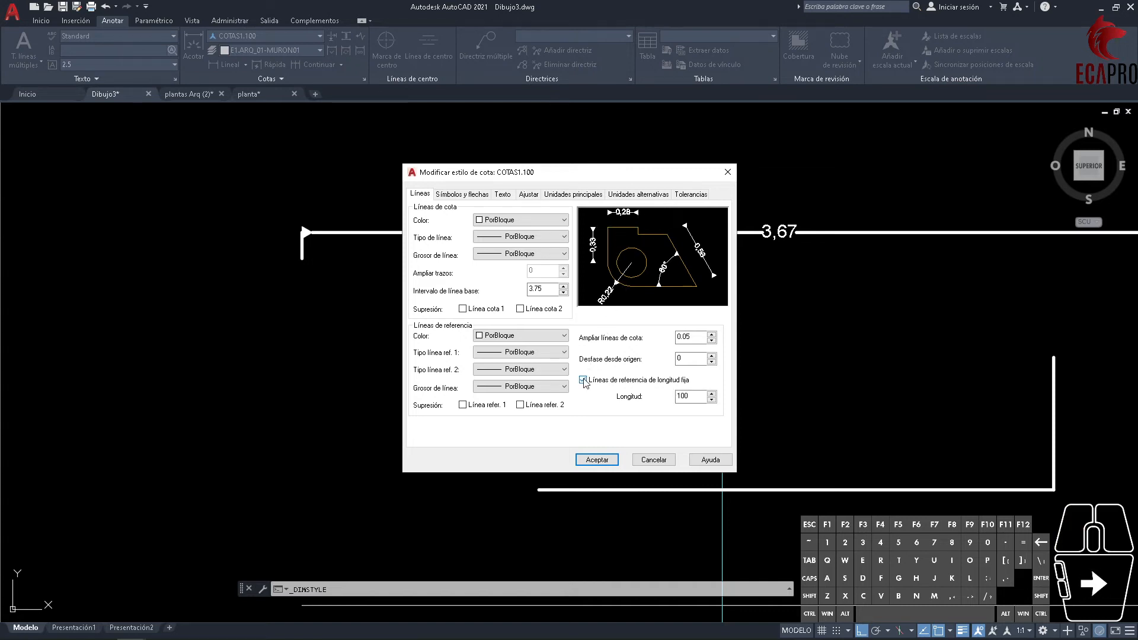
pyautogui.click(584, 380)
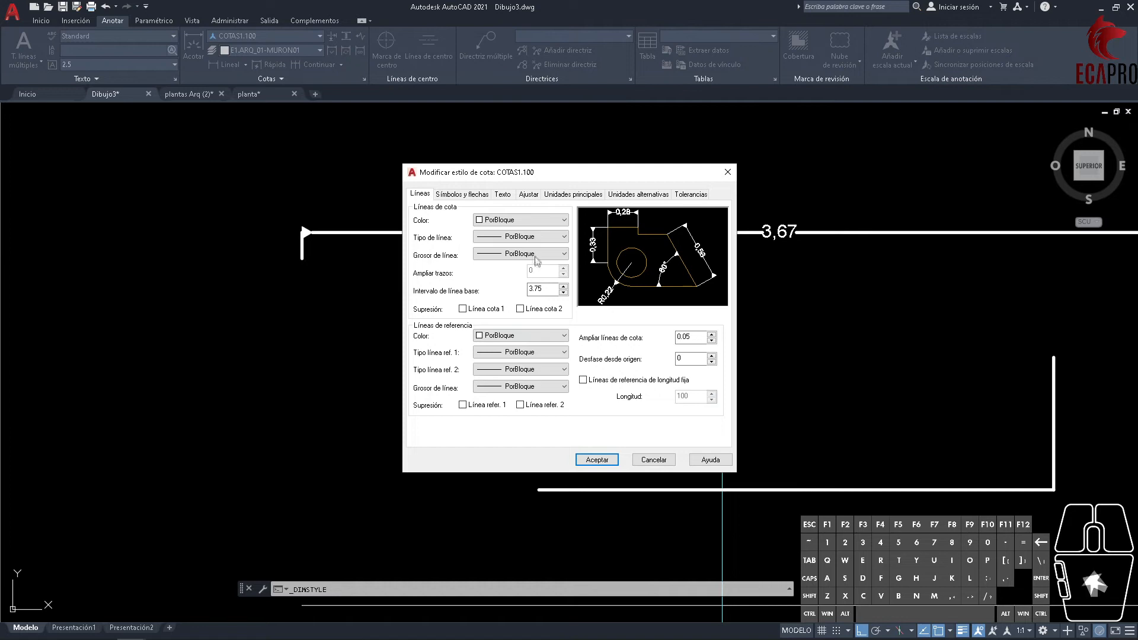
pyautogui.click(452, 195)
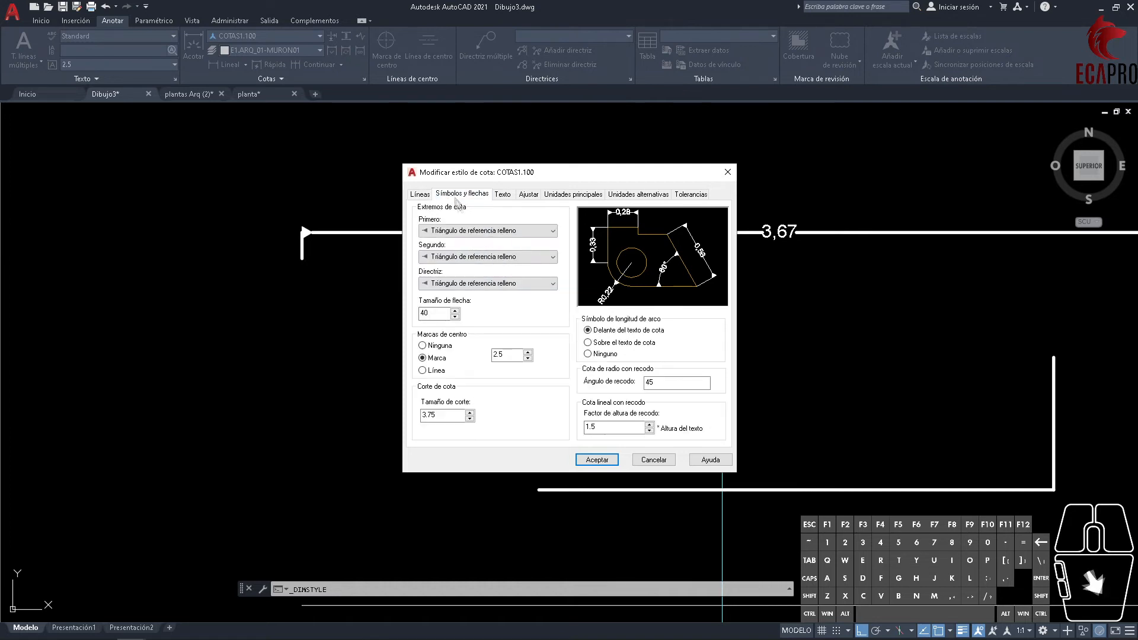
# - Set the dimension break size of the COTAS1.100 style to 5
pyautogui.click(478, 232)
pyautogui.click(473, 409)
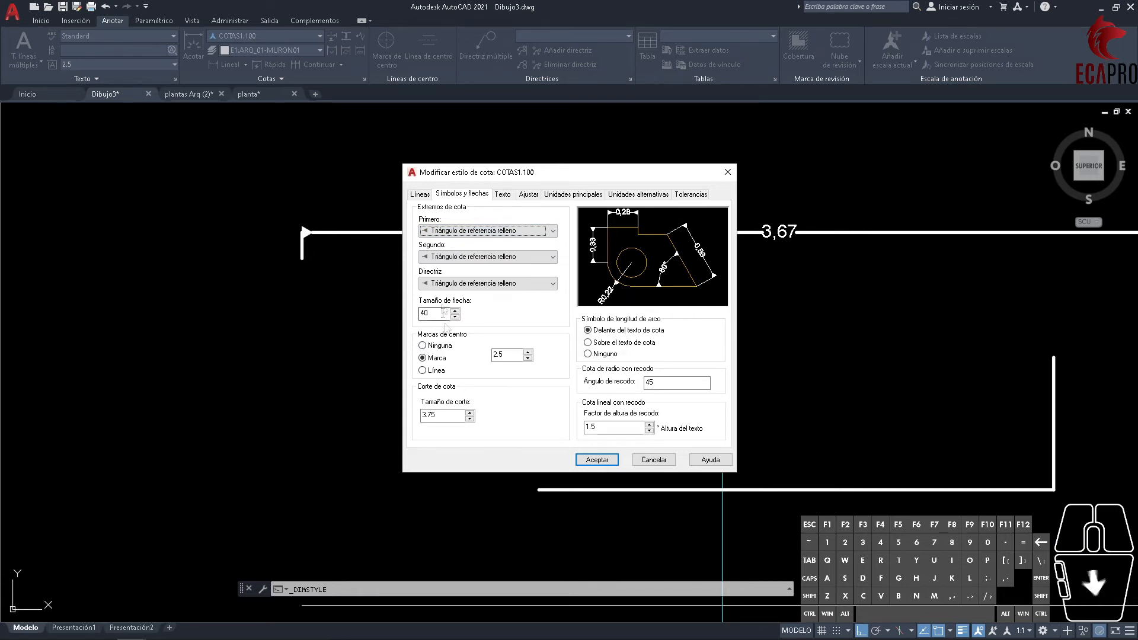
pyautogui.moveTo(456, 420); pyautogui.dragTo(418, 422)
pyautogui.write('5')
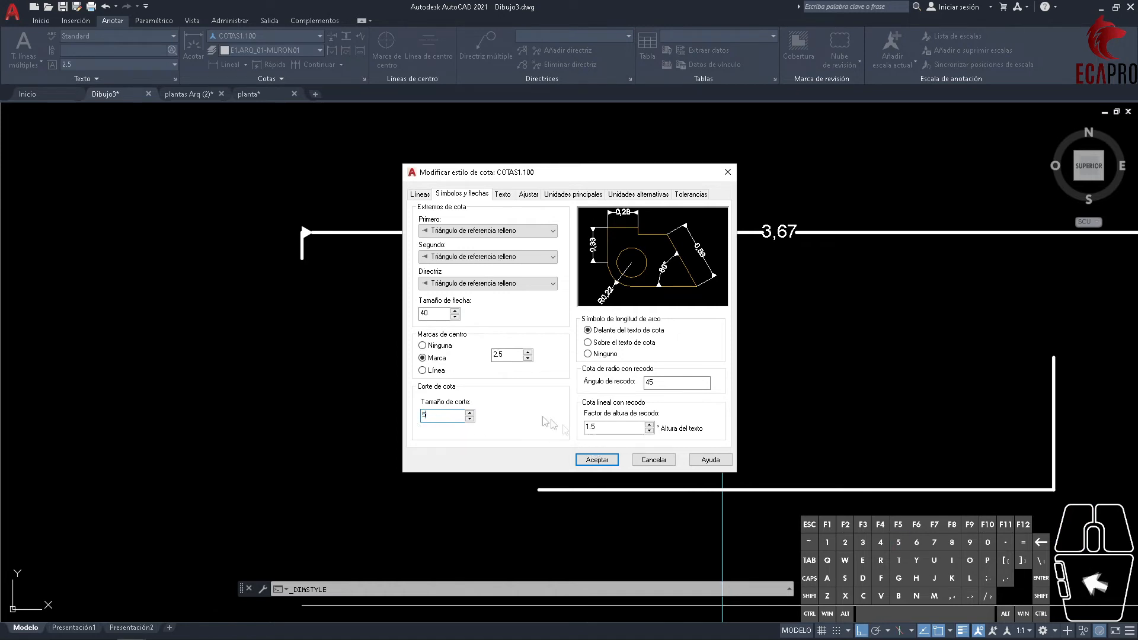
# - Give COTAS1.100 the Annotative text style with vertically and horizontally centred text, and finish editing the dimension style
pyautogui.click(503, 194)
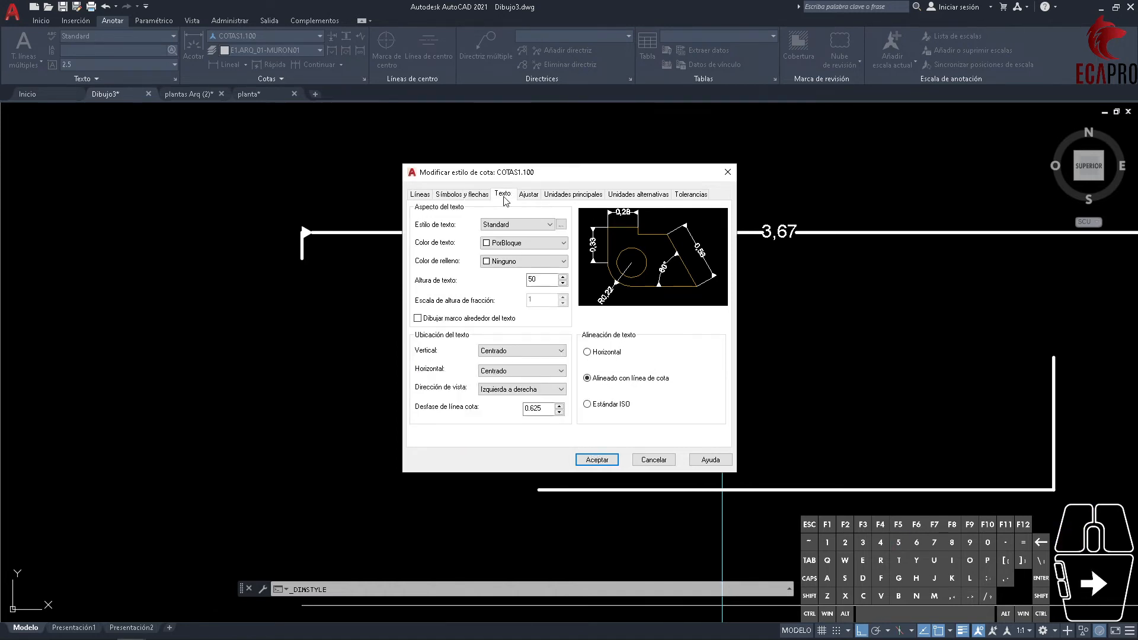
pyautogui.click(532, 226)
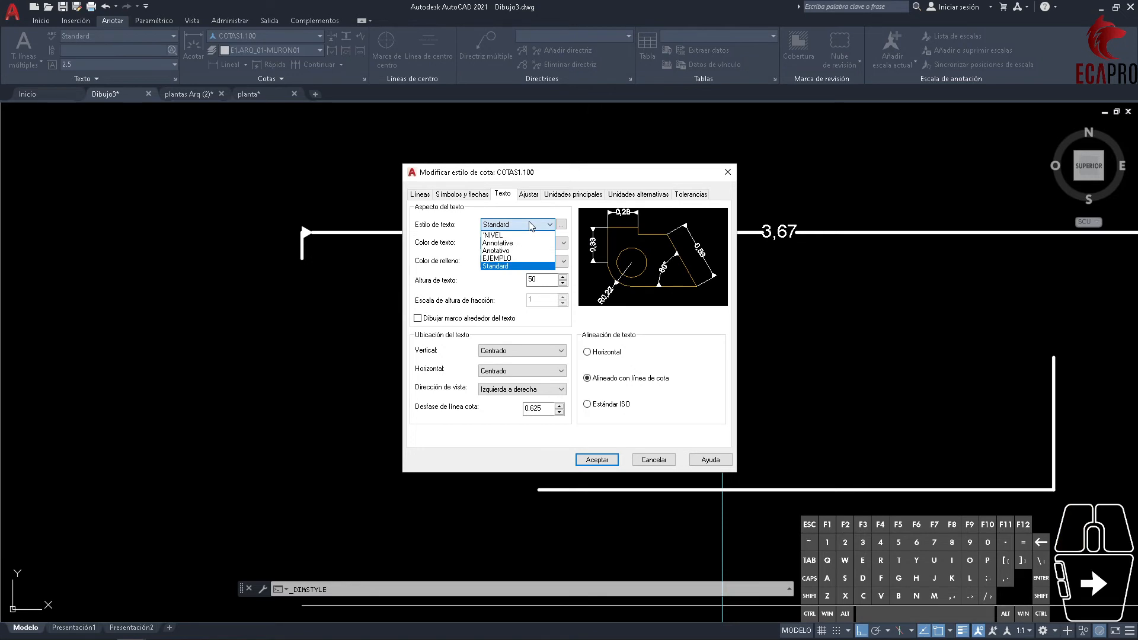
pyautogui.click(511, 243)
pyautogui.scroll(-1, 532, 353)
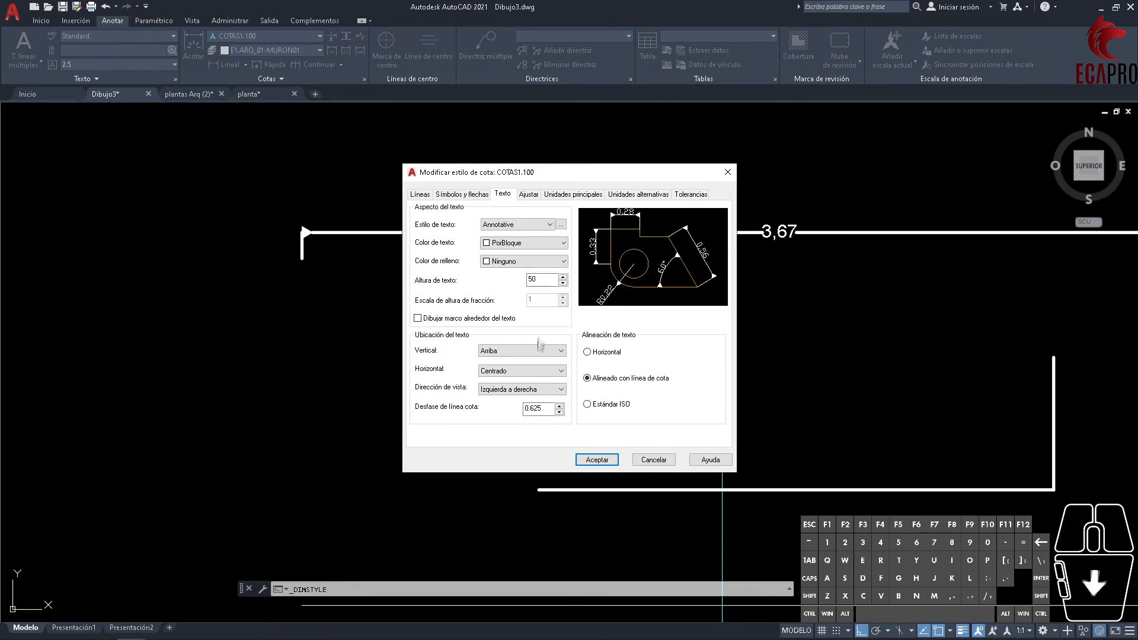
pyautogui.click(540, 350)
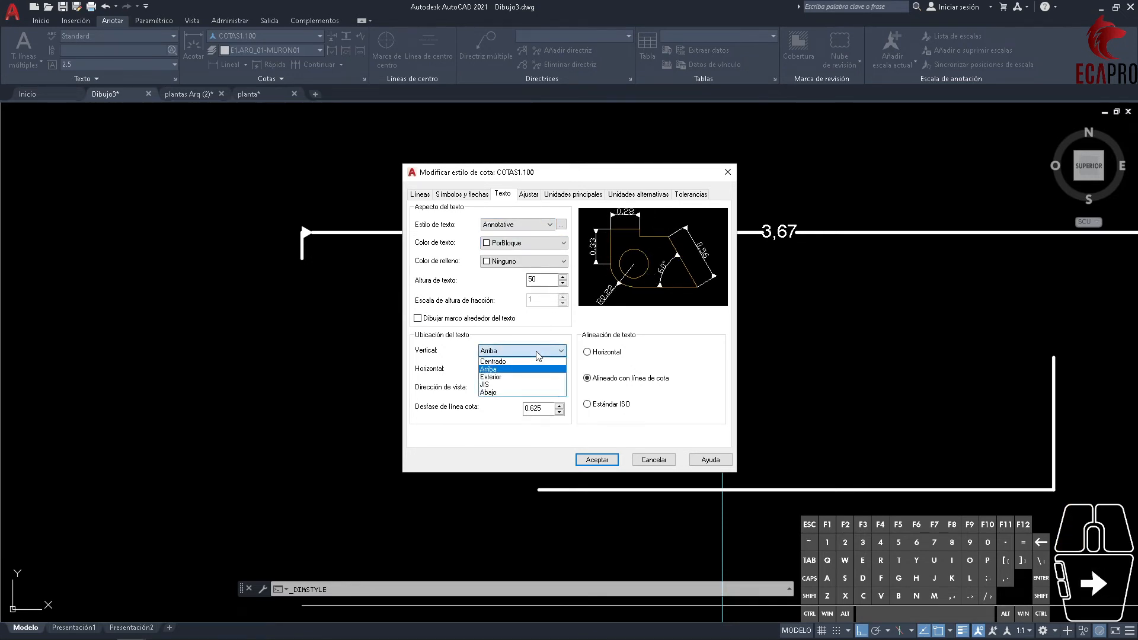
pyautogui.click(498, 361)
pyautogui.click(510, 371)
pyautogui.click(500, 382)
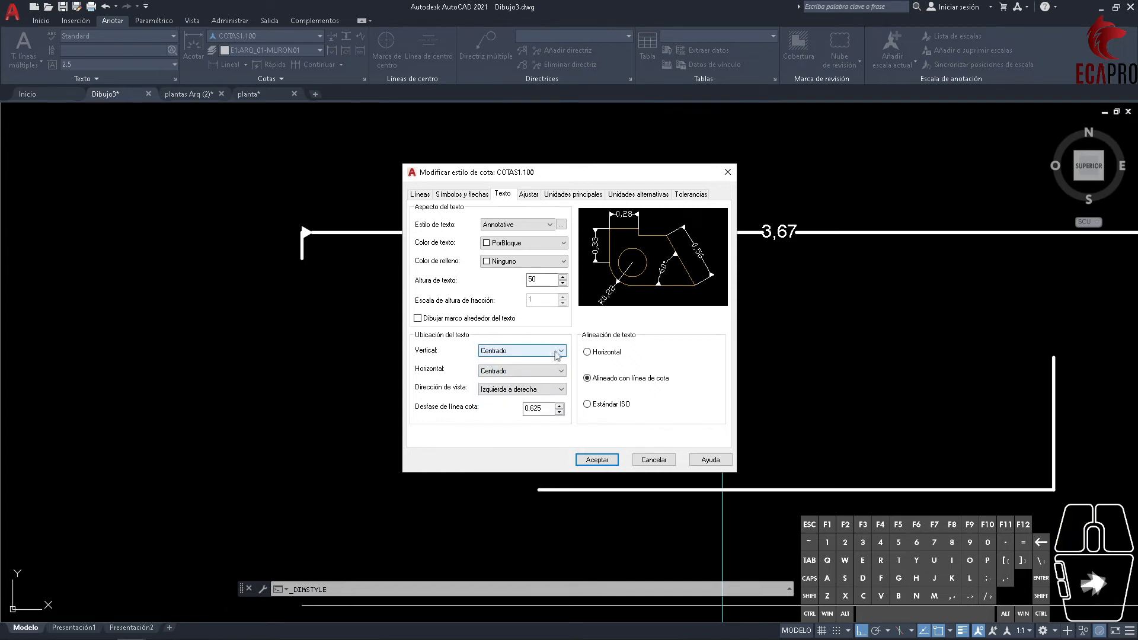
pyautogui.click(597, 460)
pyautogui.click(642, 415)
# - Select the linear dimension and examine how its centred text sits on the dimension line
pyautogui.scroll(-4, 464, 276)
pyautogui.scroll(5, 564, 297)
pyautogui.scroll(-3, 617, 331)
pyautogui.scroll(4, 649, 297)
pyautogui.click(648, 297)
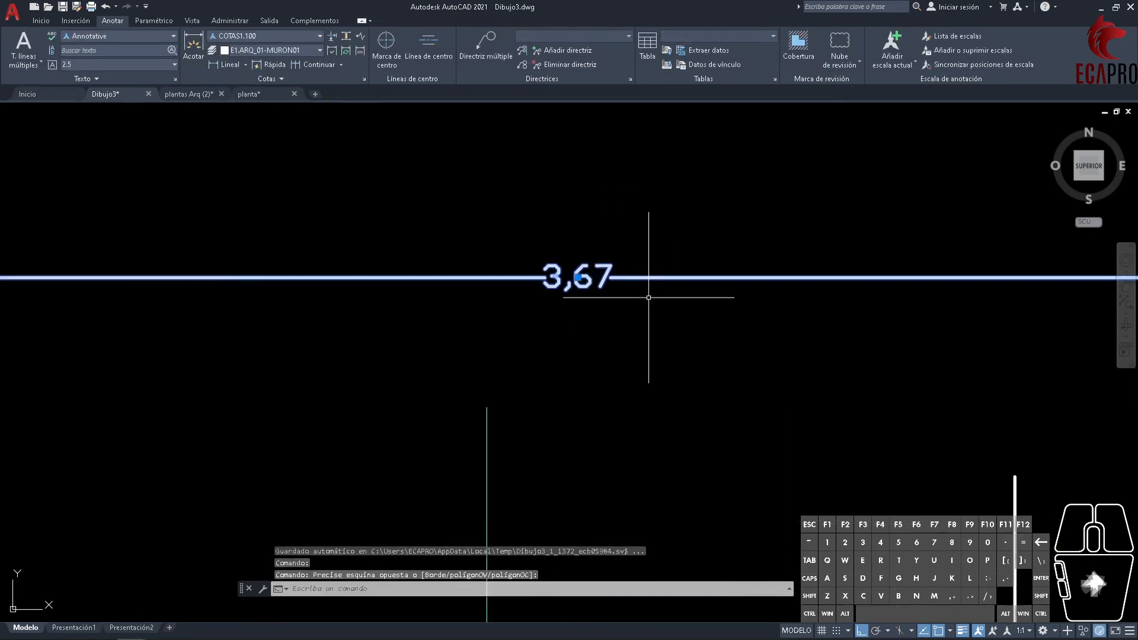
pyautogui.scroll(4, 681, 271)
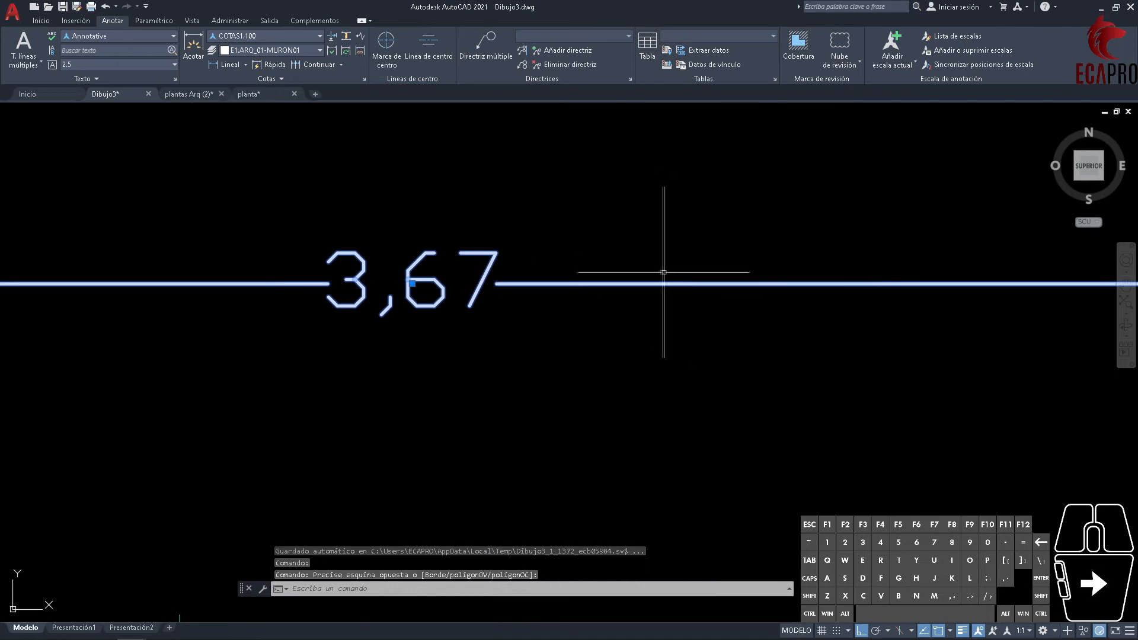
pyautogui.scroll(-5, 682, 273)
pyautogui.scroll(2, 703, 277)
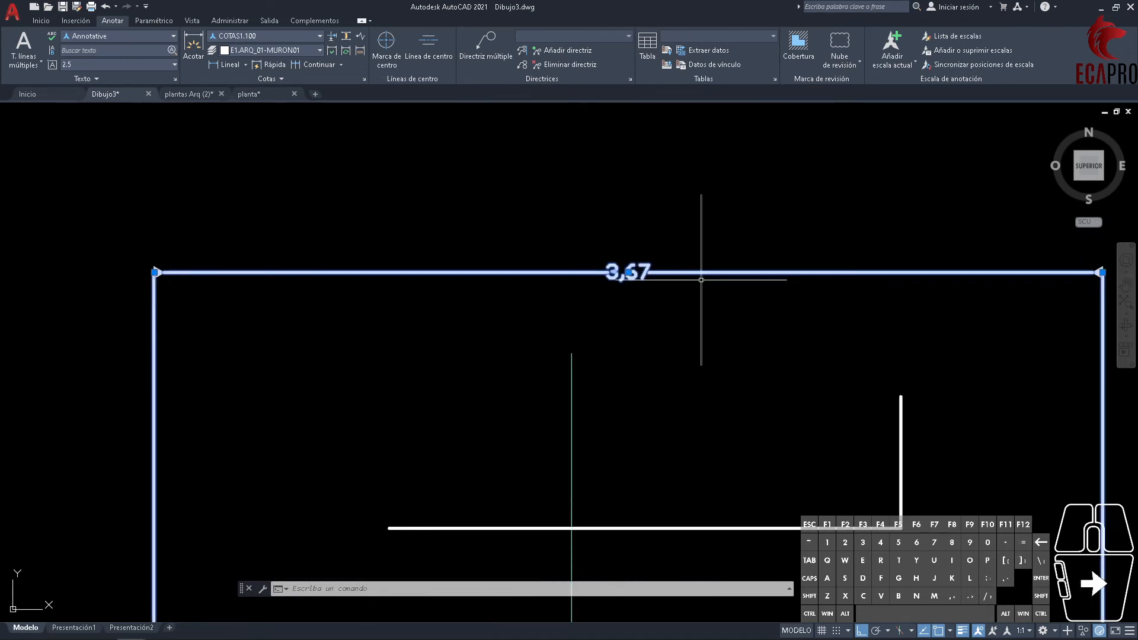
# - Move the selected linear dimension to the E1.ARQ_02-COTAN01 layer and clear the selection
pyautogui.click(41, 25)
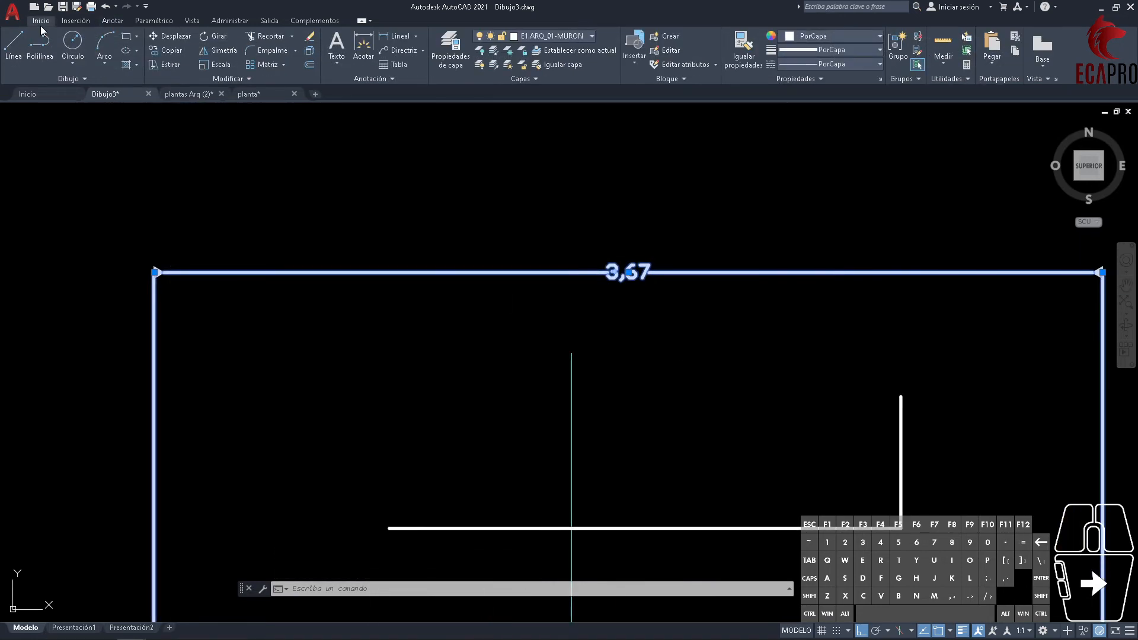
pyautogui.click(543, 37)
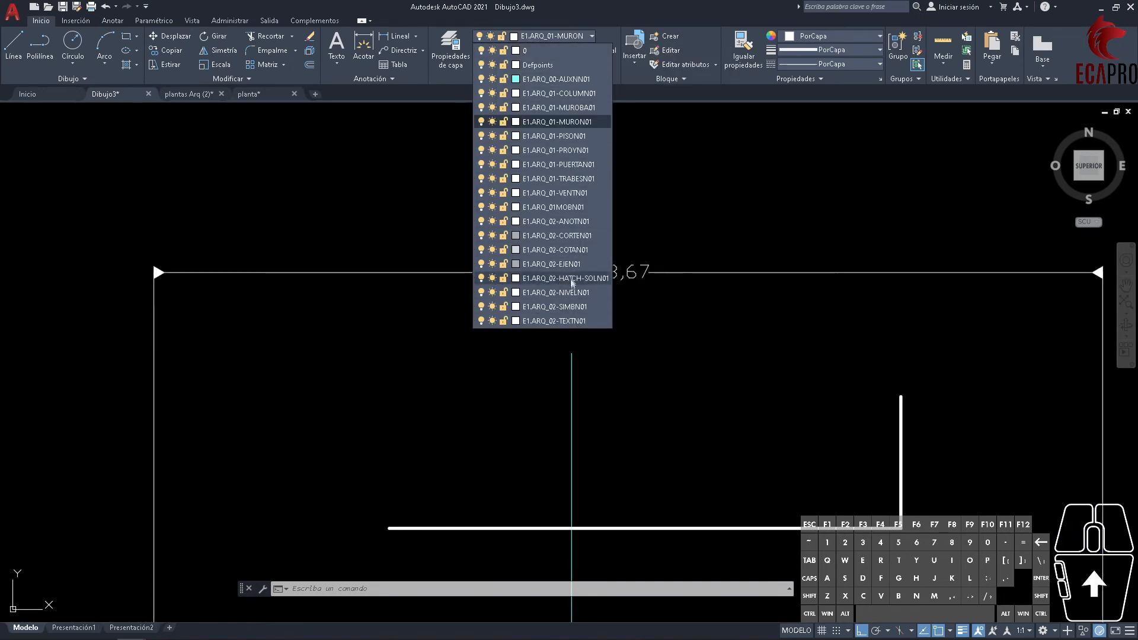
pyautogui.click(582, 255)
pyautogui.press('Escape')
pyautogui.press('Escape')
pyautogui.press('Escape')
pyautogui.scroll(-2, 760, 338)
pyautogui.moveTo(760, 338); pyautogui.dragTo(655, 292, button='middle')
pyautogui.scroll(1, 664, 295)
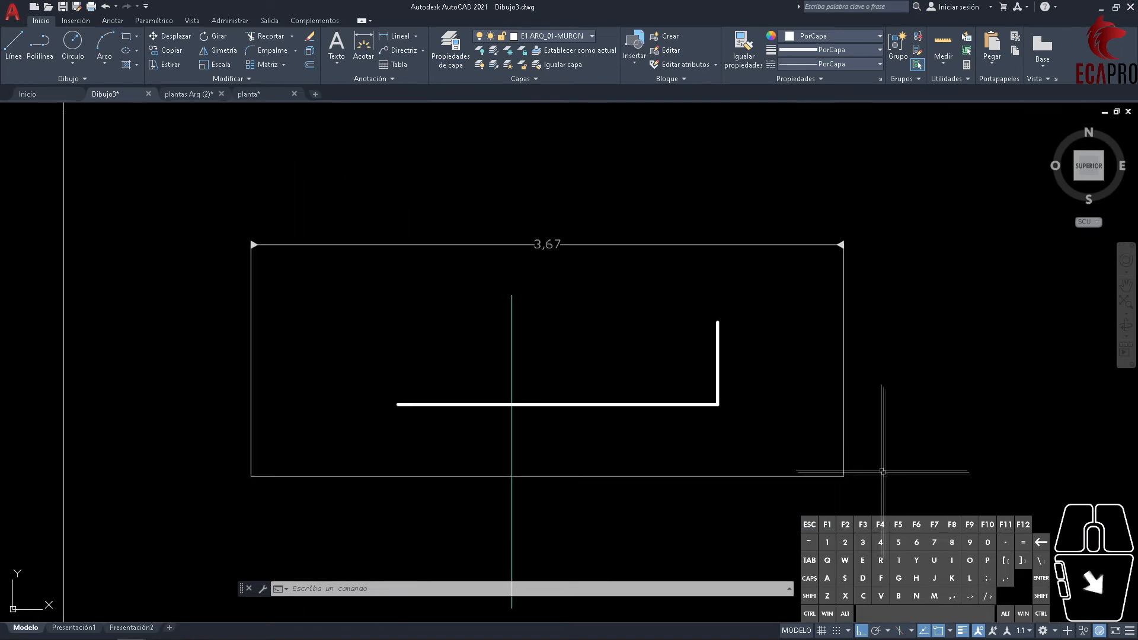
# - Delete the dimension together with the horizontal, vertical and L-shaped lines it surrounds, and choose E1.ARQ_01-MURON01 as the current layer
pyautogui.click(931, 509)
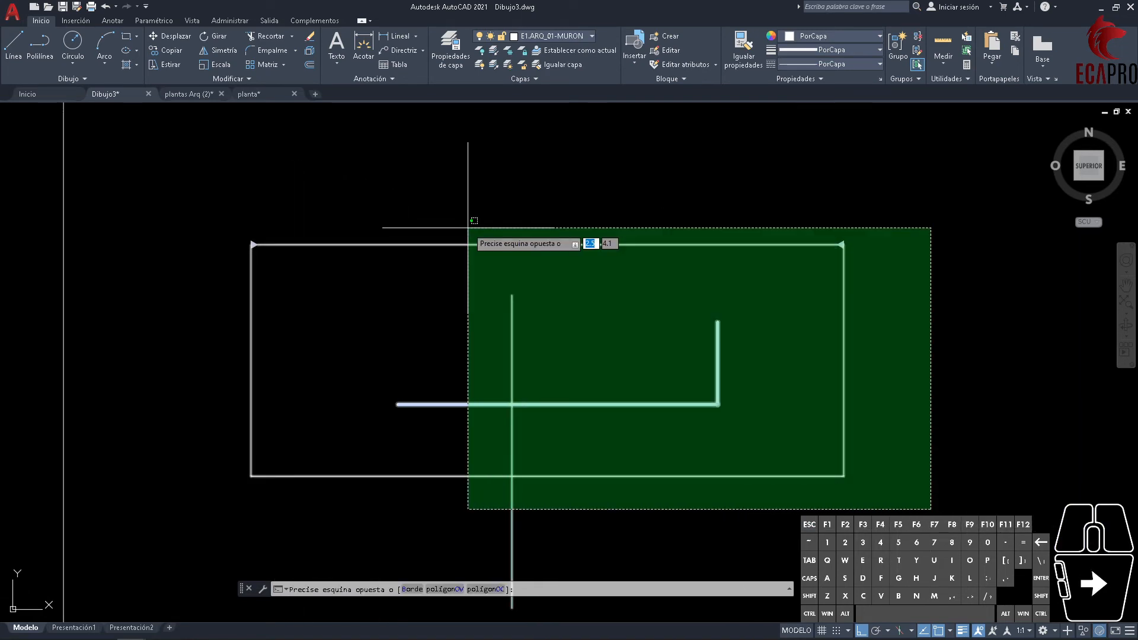
pyautogui.click(468, 228)
pyautogui.press('Delete')
pyautogui.click(545, 36)
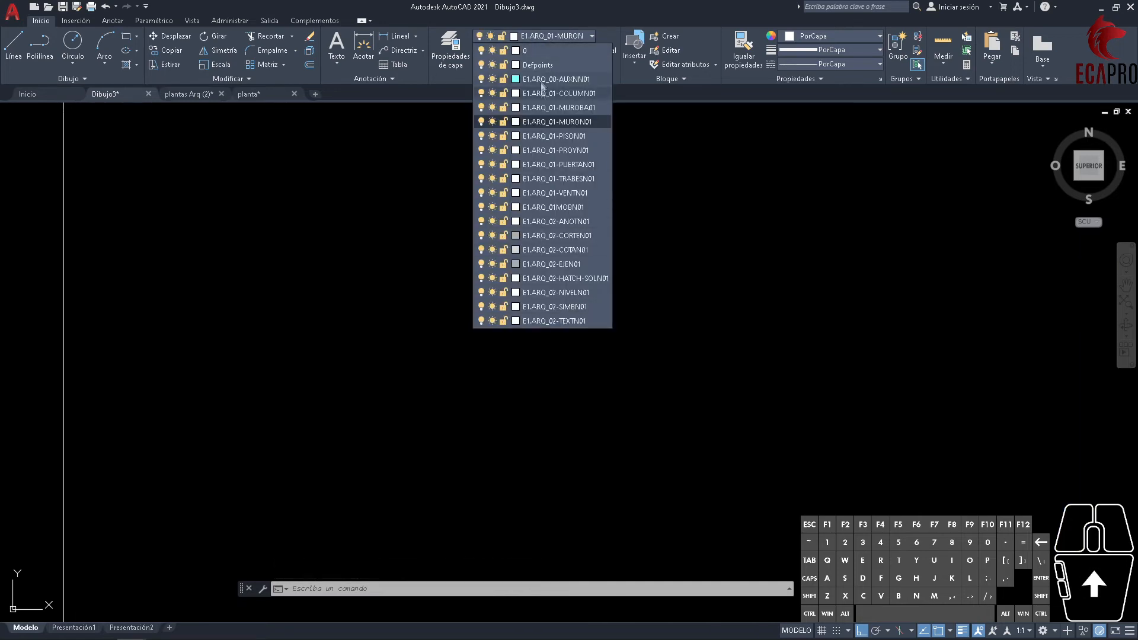
pyautogui.click(566, 121)
pyautogui.click(112, 21)
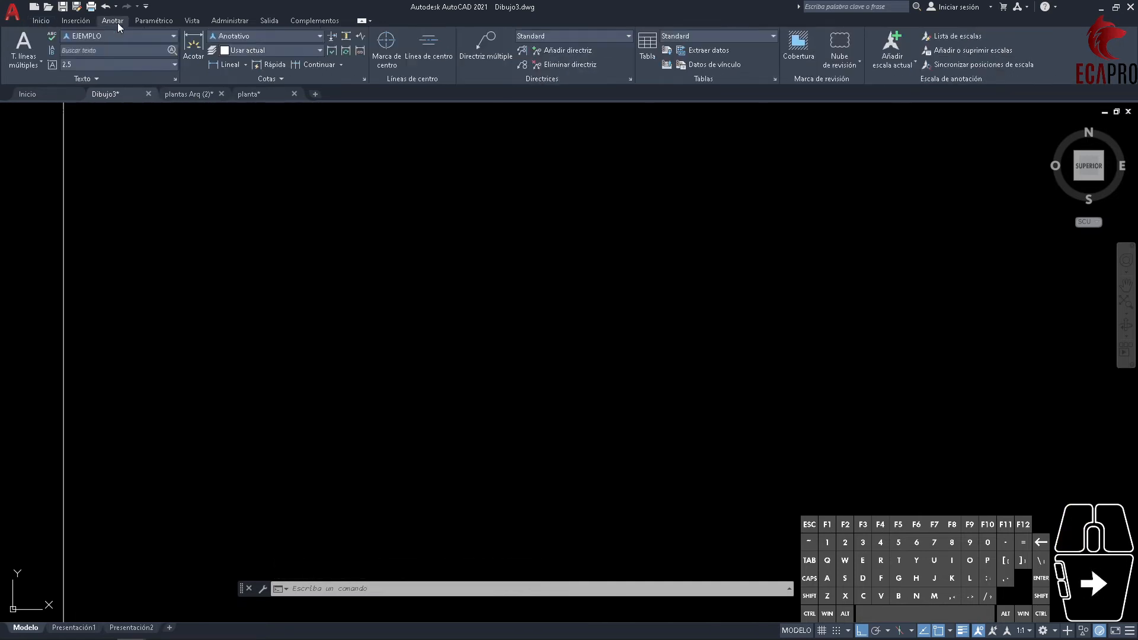
pyautogui.click(258, 36)
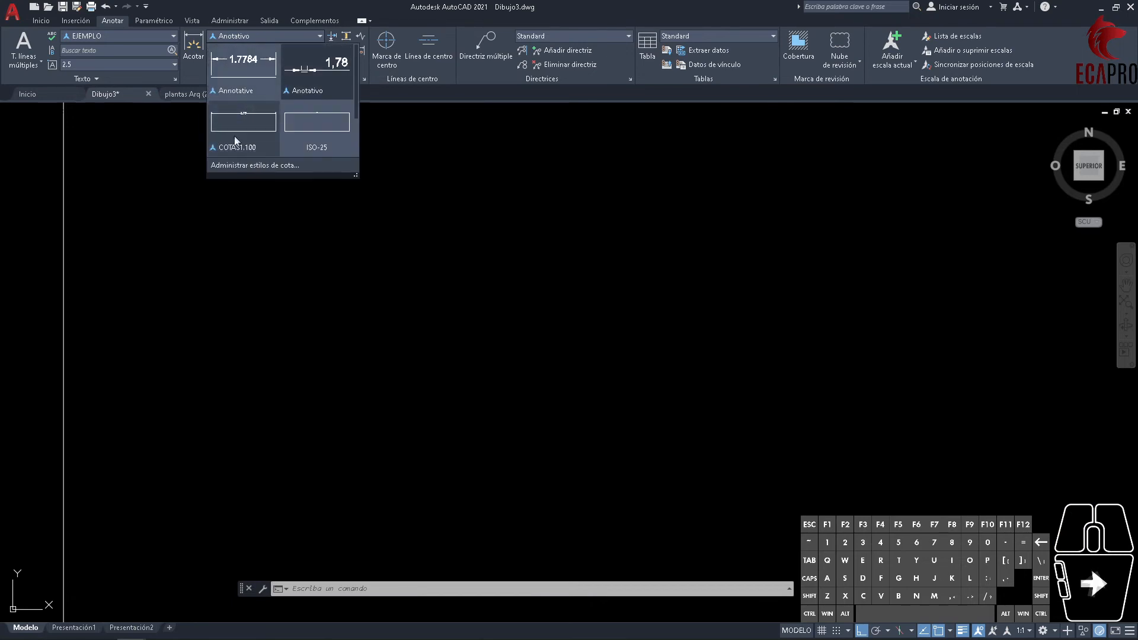
pyautogui.click(483, 264)
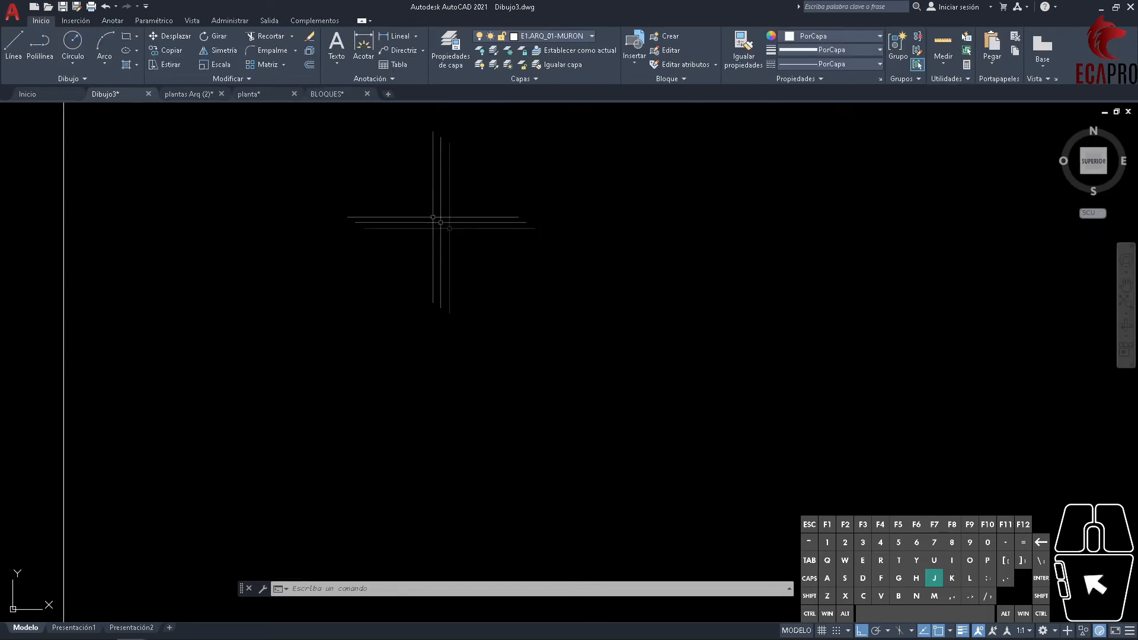
# - Switch to the BLOQUES drawing and look through its complete list of layers
pyautogui.click(337, 95)
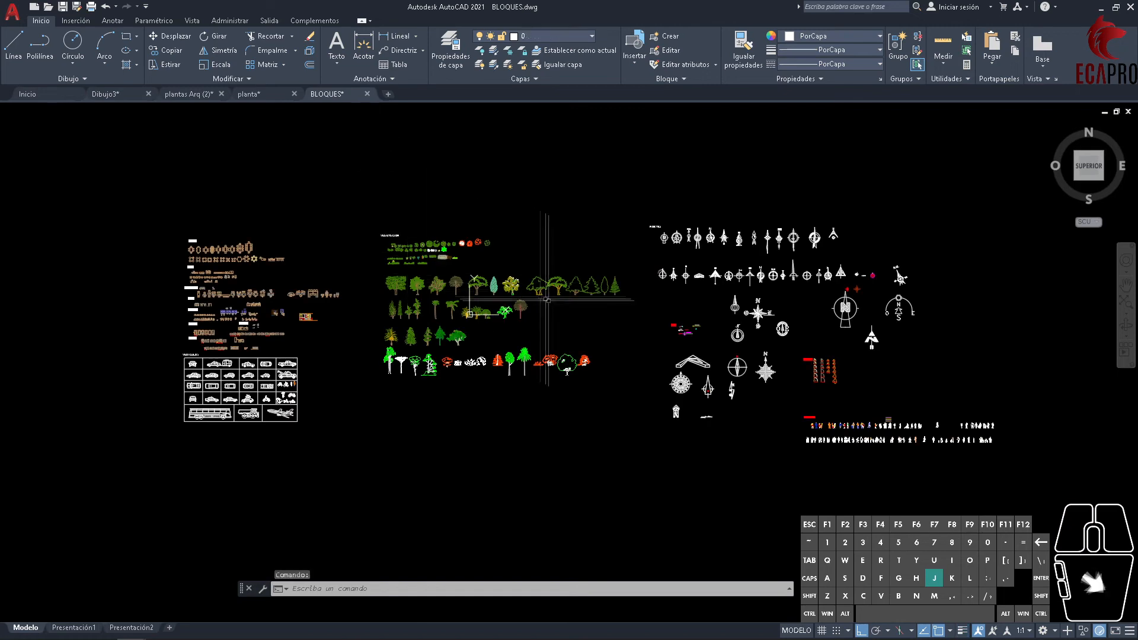
pyautogui.click(548, 35)
pyautogui.scroll(-2, 539, 215)
pyautogui.scroll(2, 538, 214)
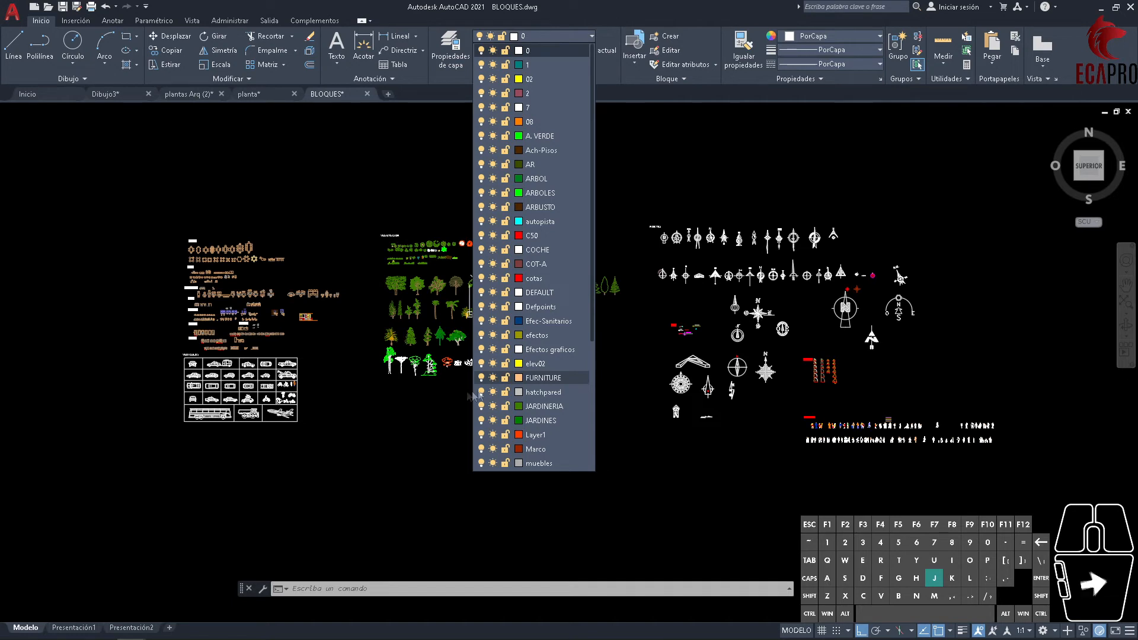
pyautogui.scroll(-8, 544, 420)
pyautogui.scroll(8, 544, 421)
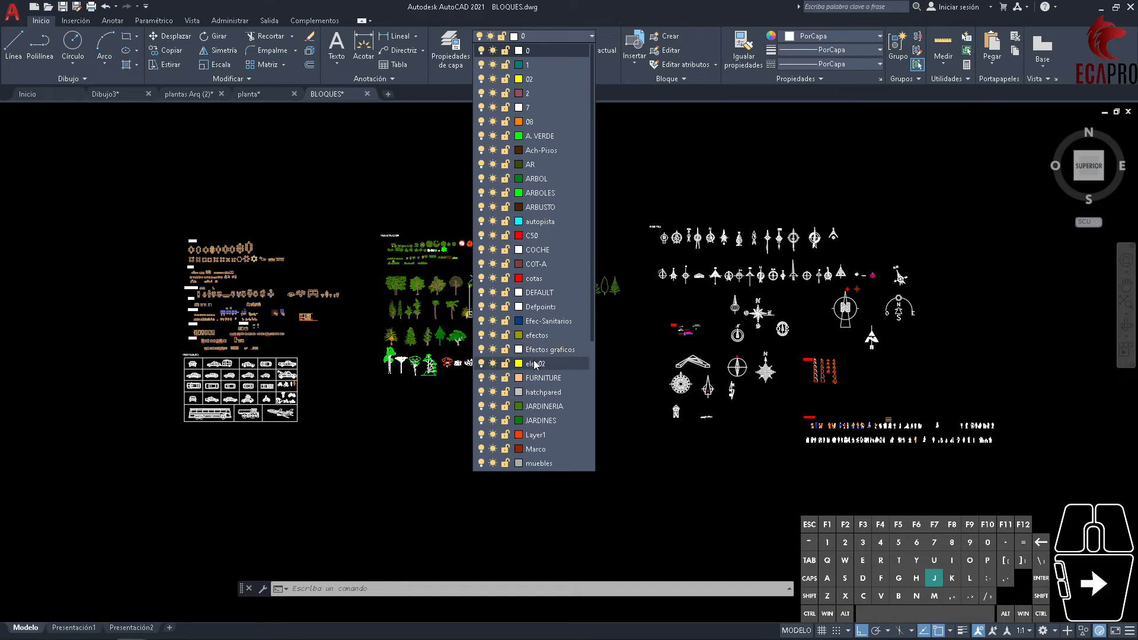
pyautogui.click(470, 313)
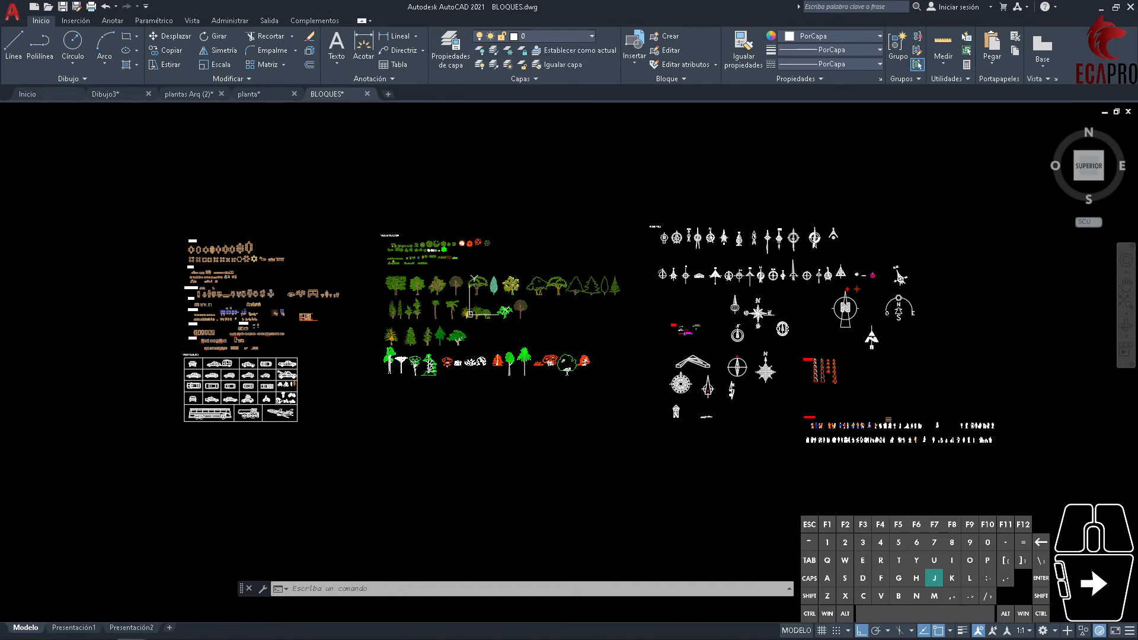
# - Check which layer the four-seat block with the seated person and the three-seat block under Sillas are on
pyautogui.scroll(8, 281, 358)
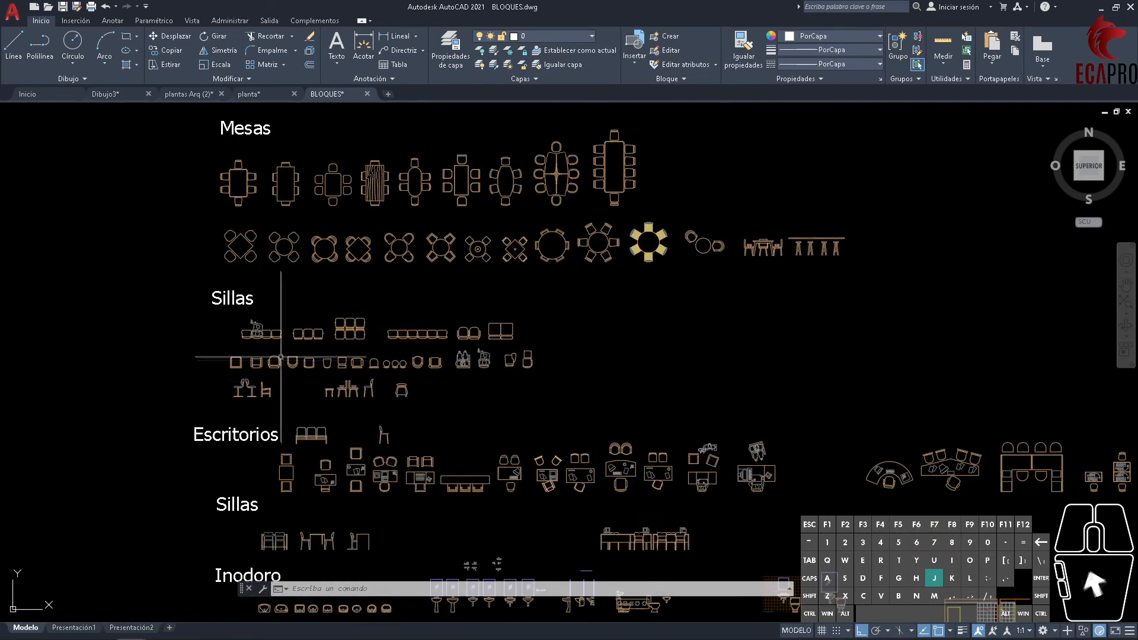
pyautogui.scroll(5, 281, 358)
pyautogui.click(254, 249)
pyautogui.click(191, 224)
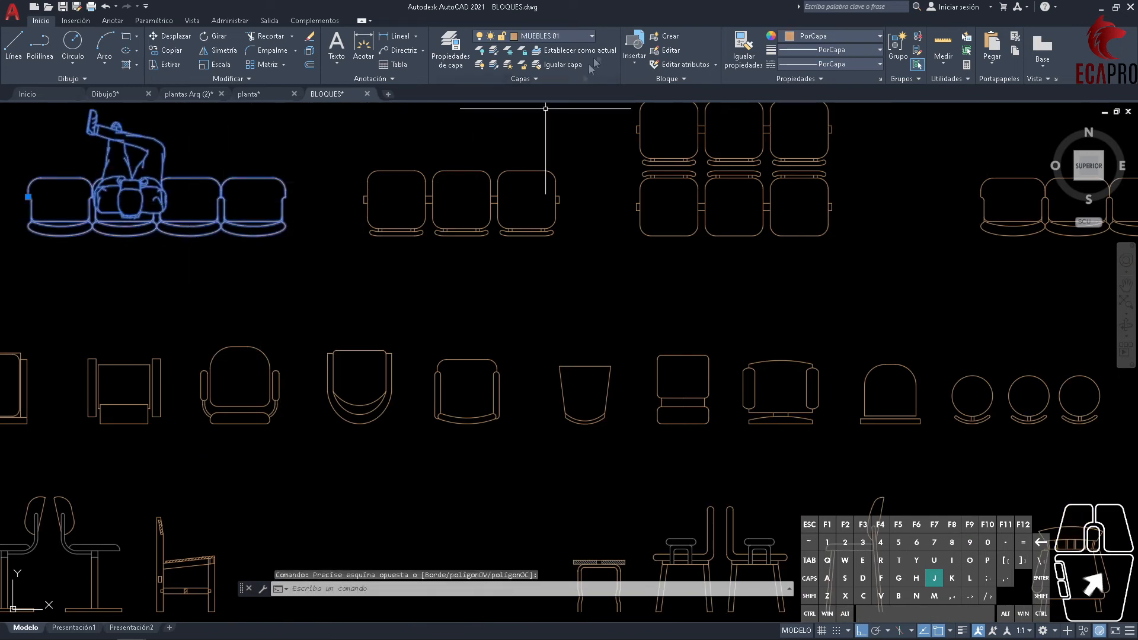
pyautogui.click(551, 38)
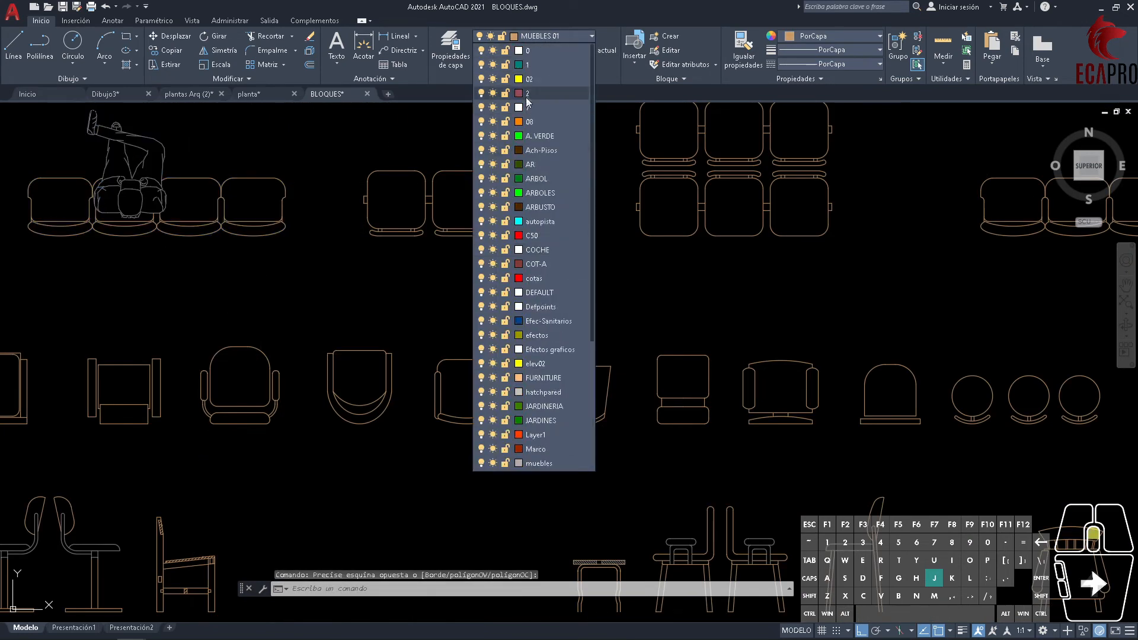
pyautogui.press('Escape')
pyautogui.scroll(4, 409, 172)
pyautogui.press('Escape')
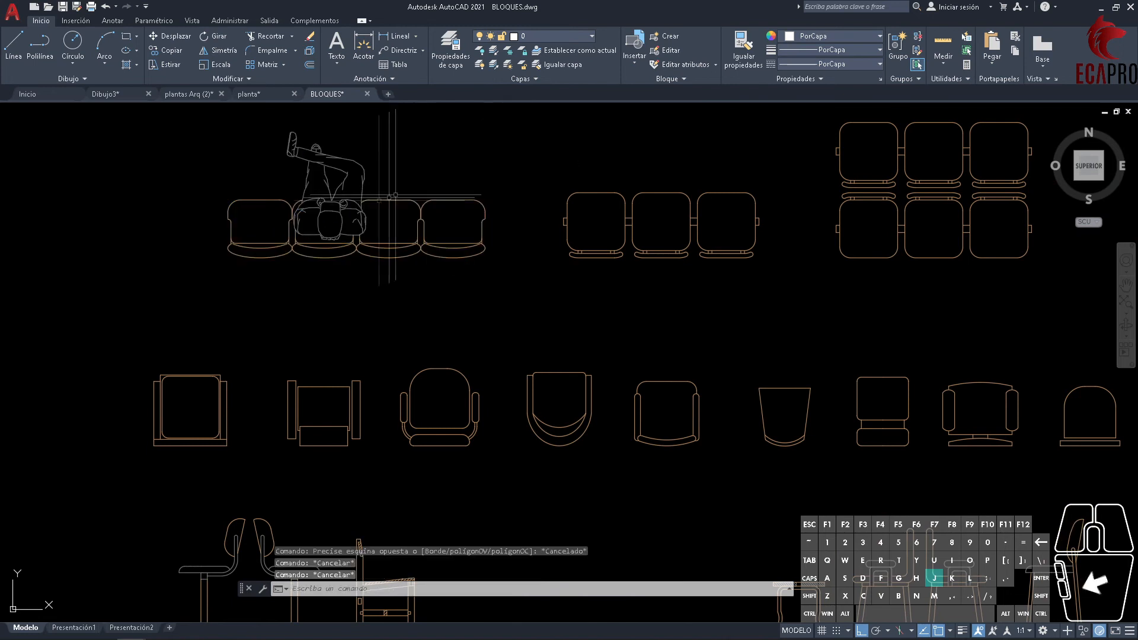
pyautogui.moveTo(718, 274); pyautogui.dragTo(601, 107)
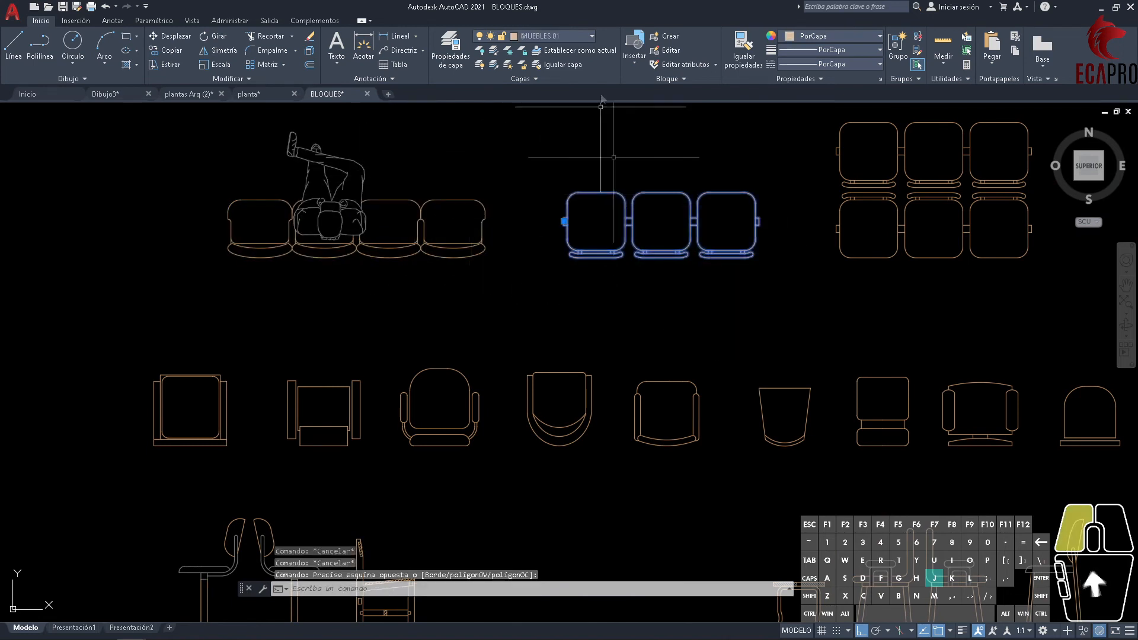
pyautogui.press('Escape')
# - In the definition of the three-seat block sim-02, move all the geometry to layer 0 and save the block
pyautogui.doubleClick(680, 257)
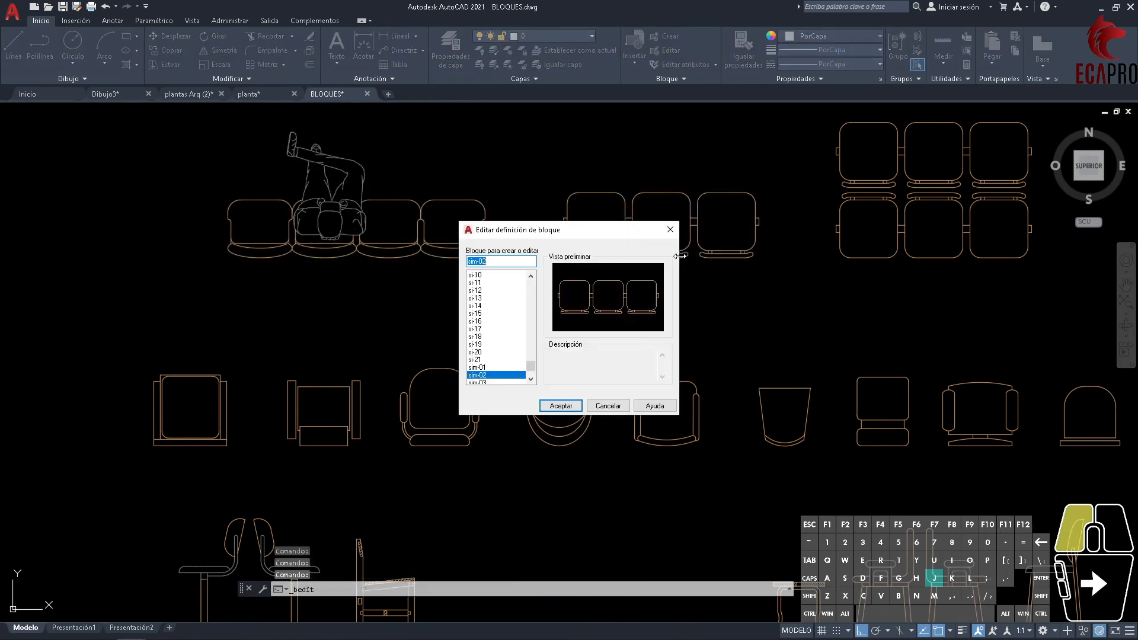
pyautogui.click(578, 406)
pyautogui.scroll(-3, 889, 309)
pyautogui.click(592, 235)
pyautogui.click(1034, 402)
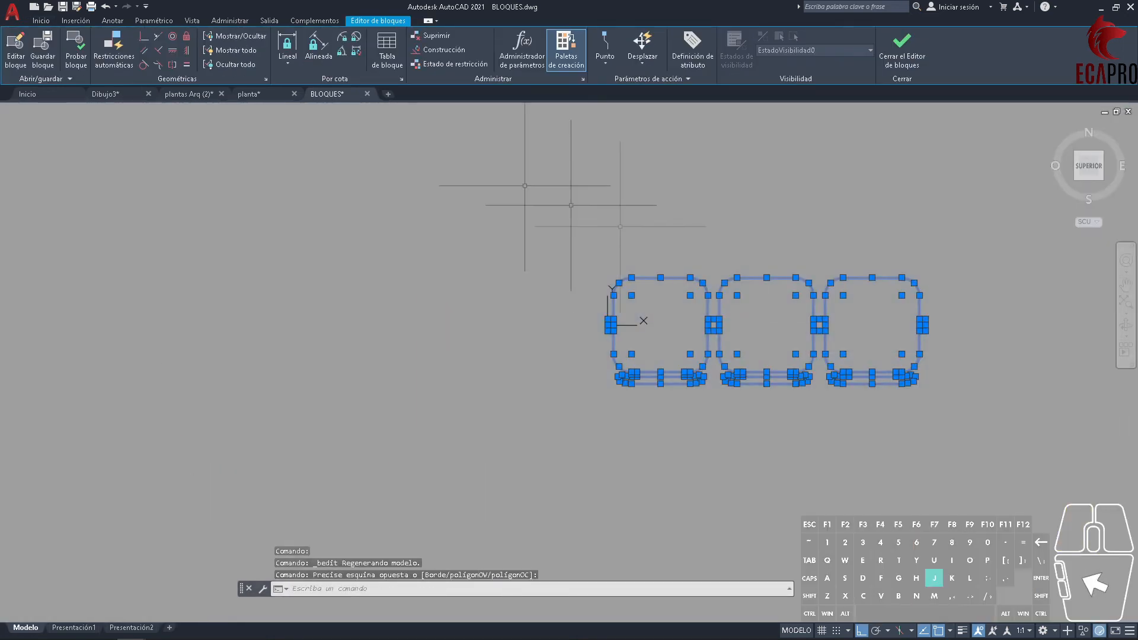
pyautogui.click(51, 24)
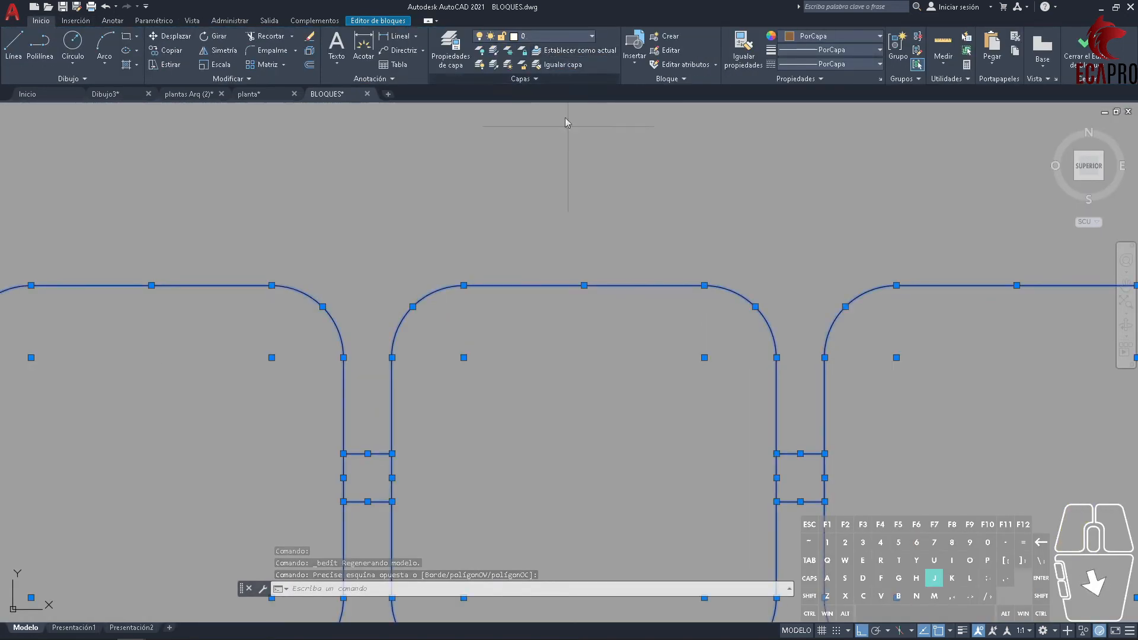
pyautogui.click(1096, 65)
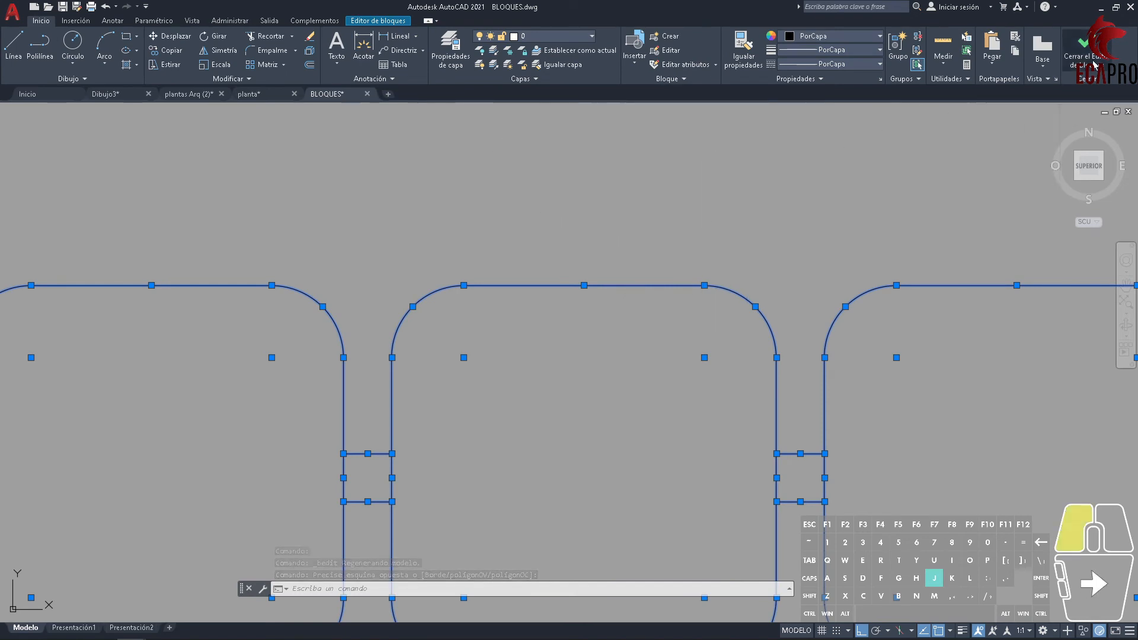
pyautogui.click(540, 307)
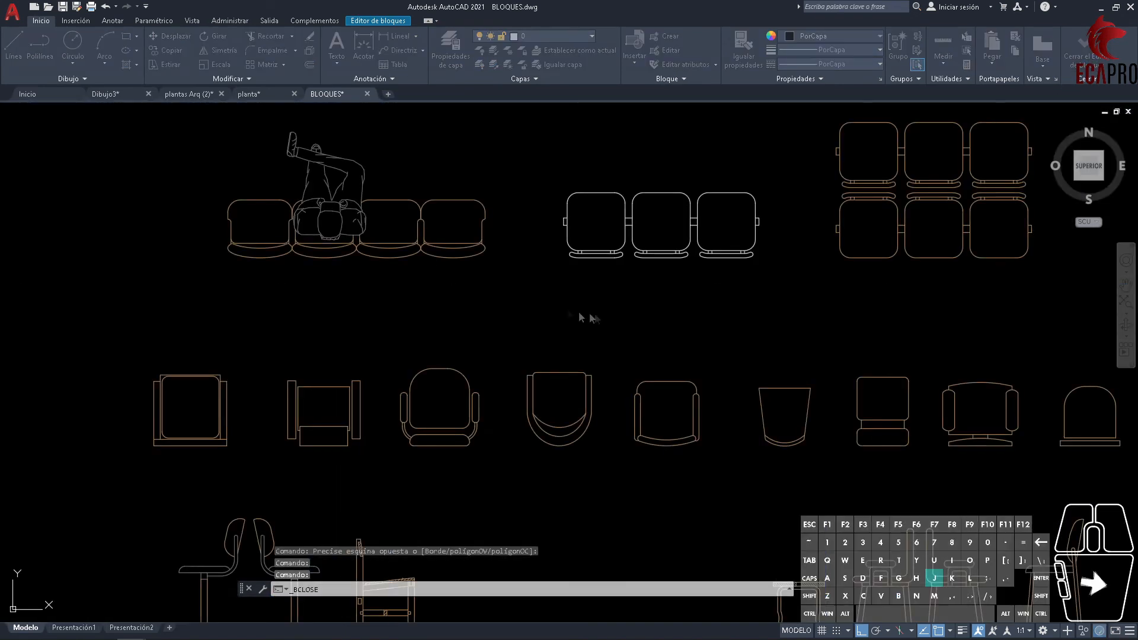
pyautogui.press('Escape')
# - Select the edited three-seat chair block and check its layer assignment
pyautogui.click(700, 244)
pyautogui.scroll(2, 705, 243)
pyautogui.scroll(4, 719, 284)
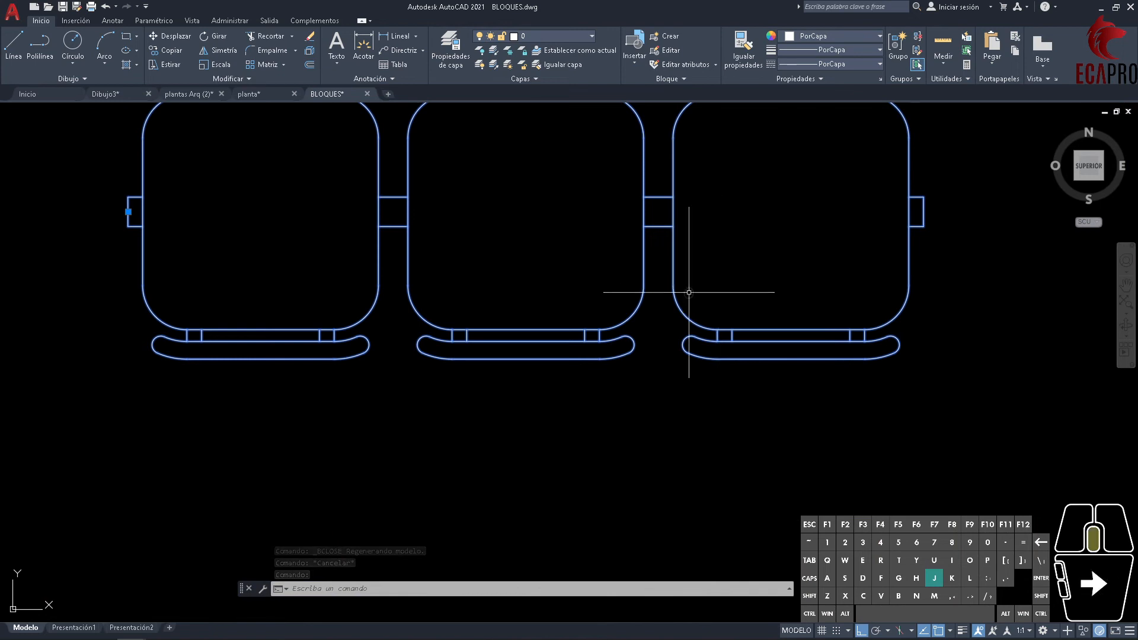
pyautogui.moveTo(689, 292); pyautogui.dragTo(755, 382, button='middle')
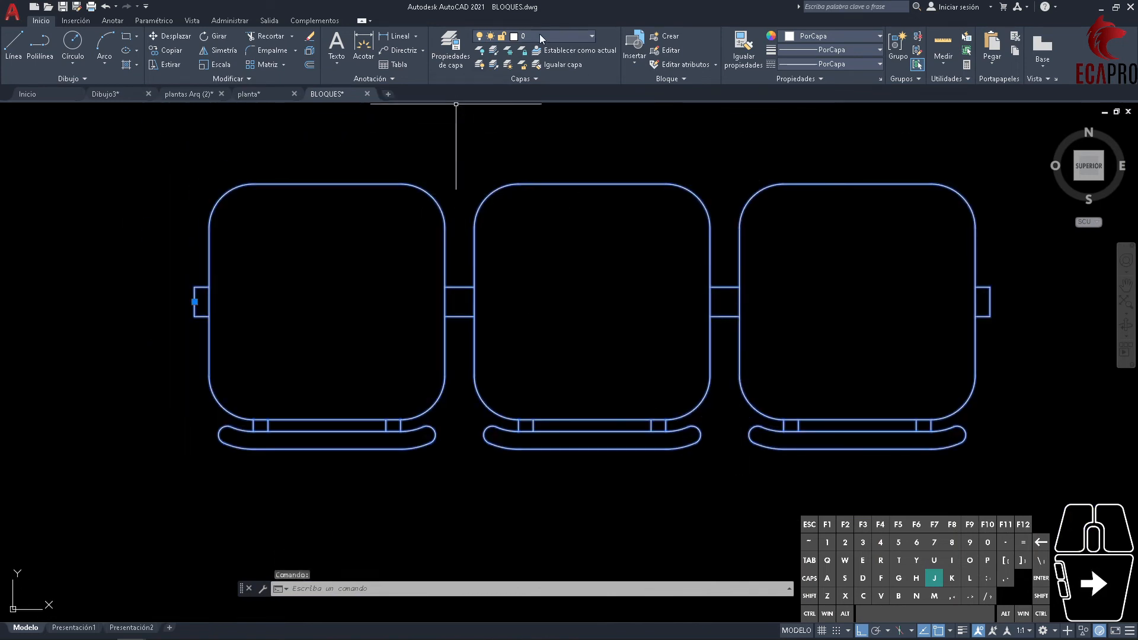
pyautogui.click(540, 34)
pyautogui.scroll(-5, 715, 199)
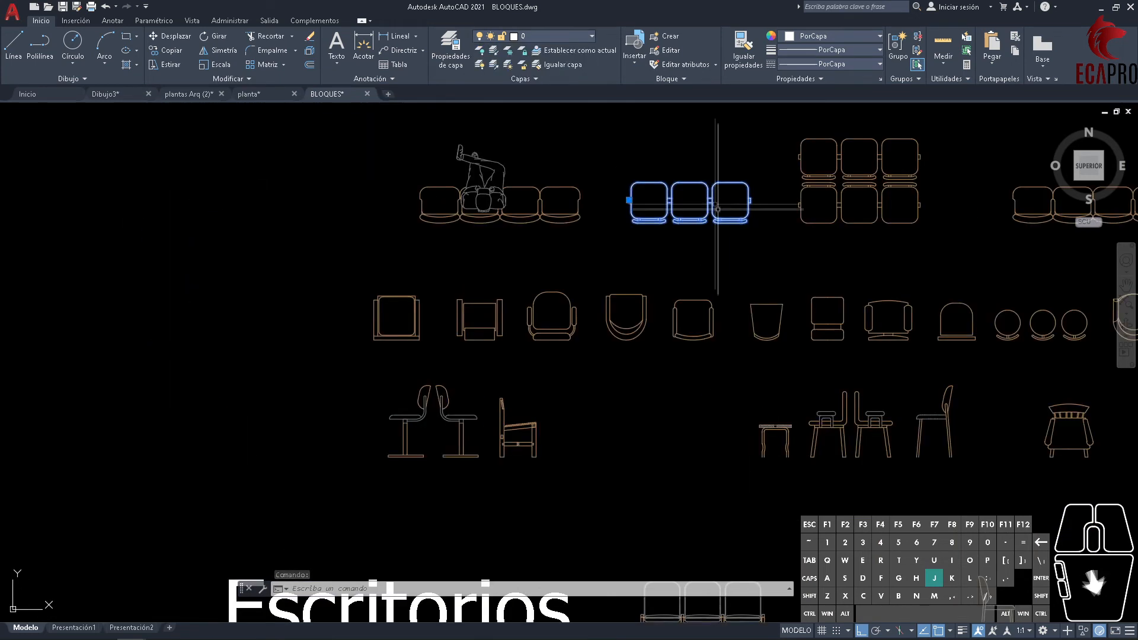
# - Deselect the three-seat block and look over the entire block library, from furniture and vehicles to vegetation and symbols
pyautogui.press('Escape')
pyautogui.press('Escape')
pyautogui.press('Escape')
pyautogui.scroll(-4, 715, 198)
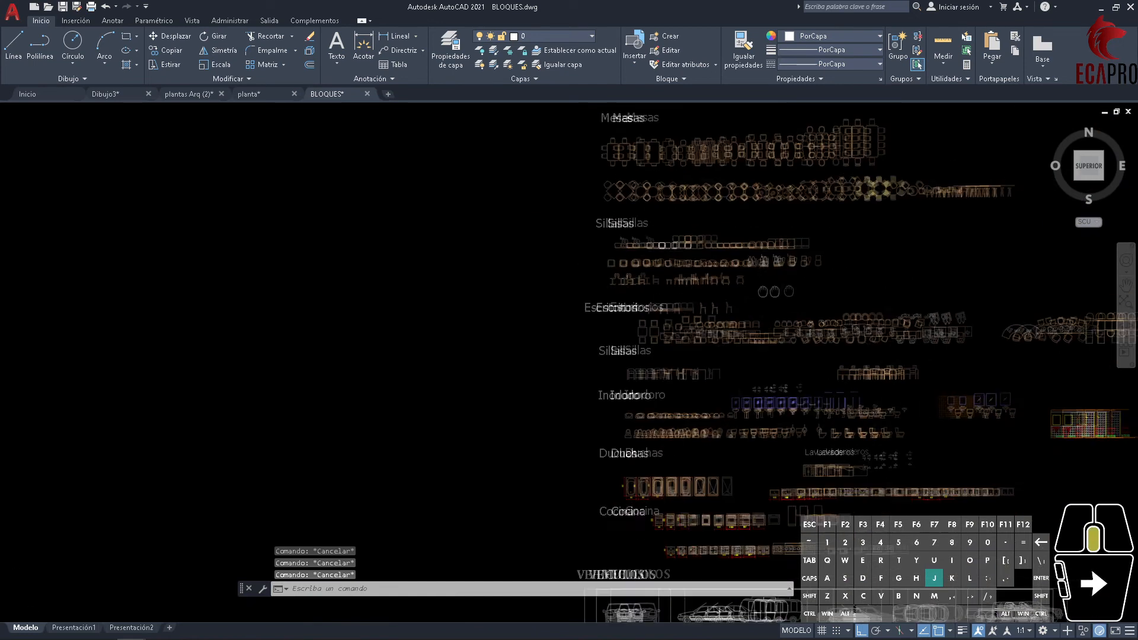
pyautogui.scroll(-3, 694, 336)
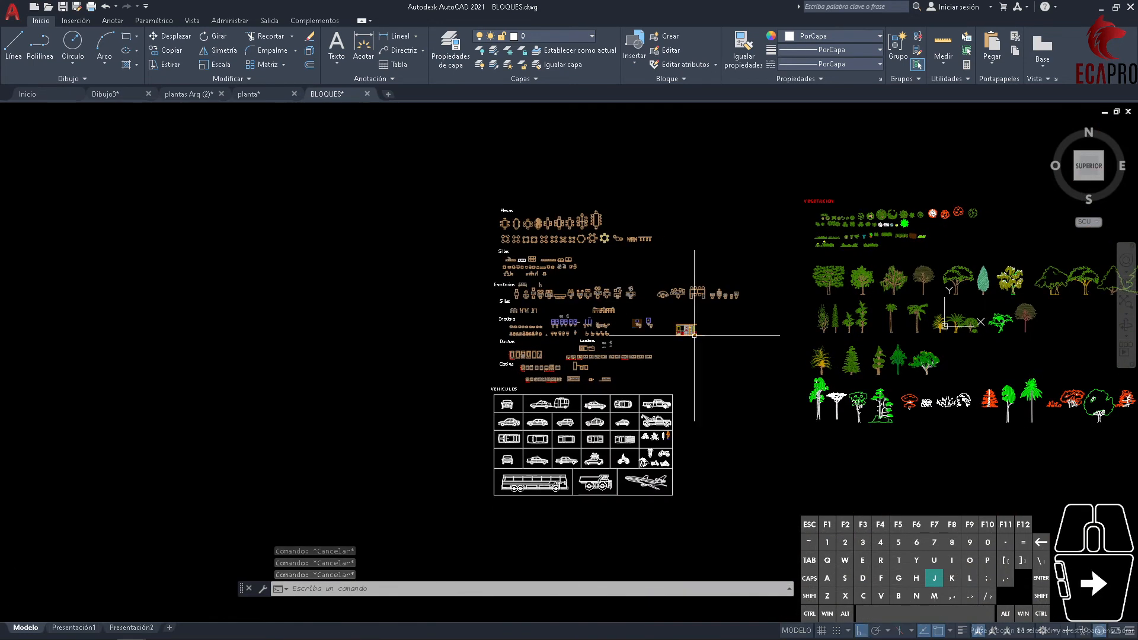
pyautogui.scroll(6, 639, 294)
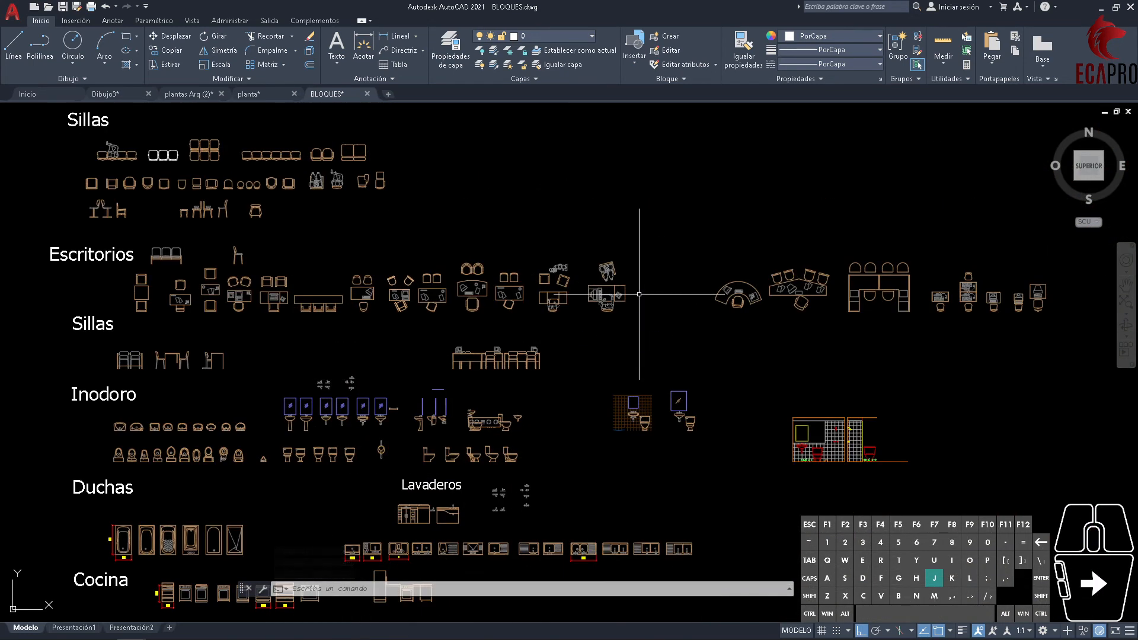
pyautogui.scroll(-4, 639, 294)
pyautogui.moveTo(639, 294); pyautogui.dragTo(438, 266, button='middle')
pyautogui.scroll(-4, 536, 267)
pyautogui.moveTo(575, 267); pyautogui.dragTo(419, 282, button='middle')
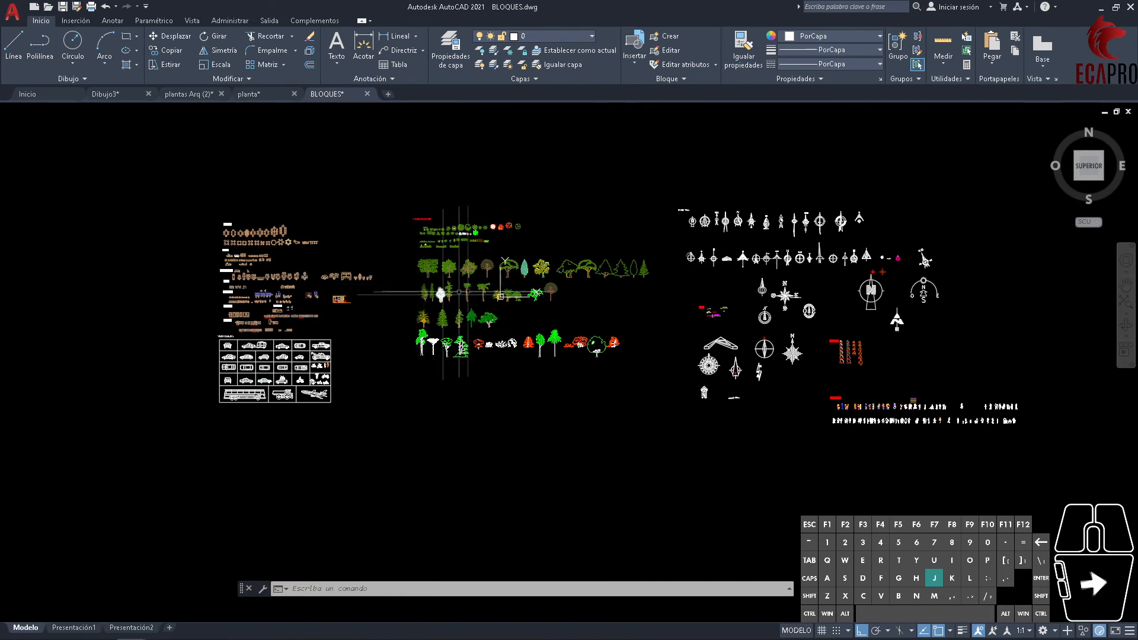
pyautogui.scroll(10, 979, 415)
pyautogui.scroll(-3, 985, 417)
pyautogui.scroll(-10, 985, 417)
pyautogui.moveTo(706, 359); pyautogui.dragTo(609, 389, button='middle')
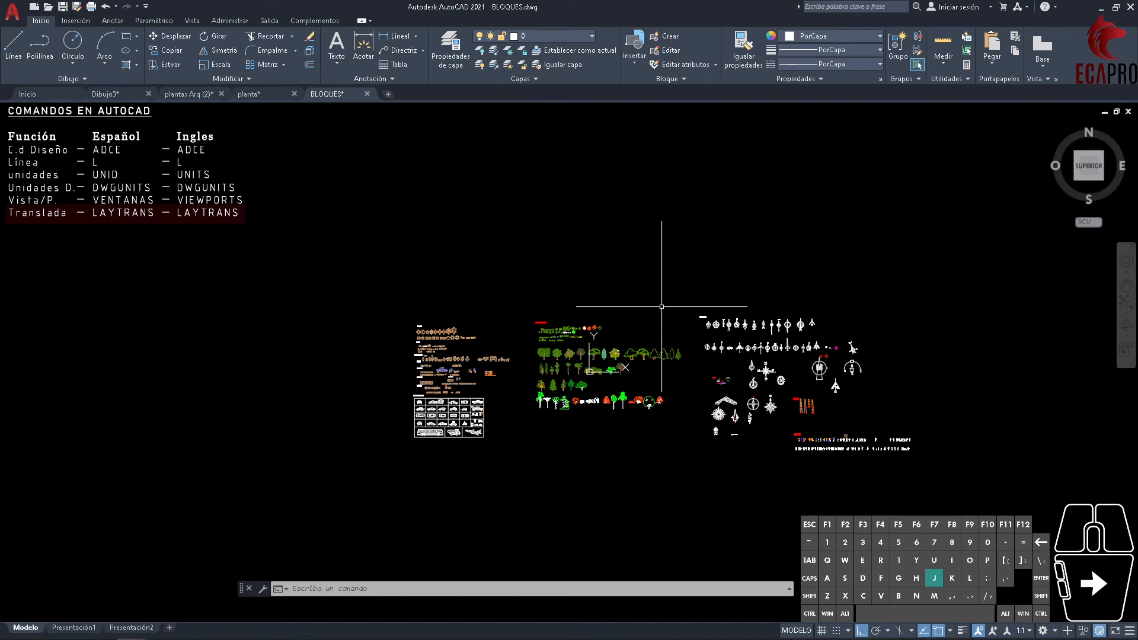
# - Start the LAYTRANS layer translator and select all the drawing's layers, from 0 through TEXTOS, as the layers to convert
pyautogui.write('S')
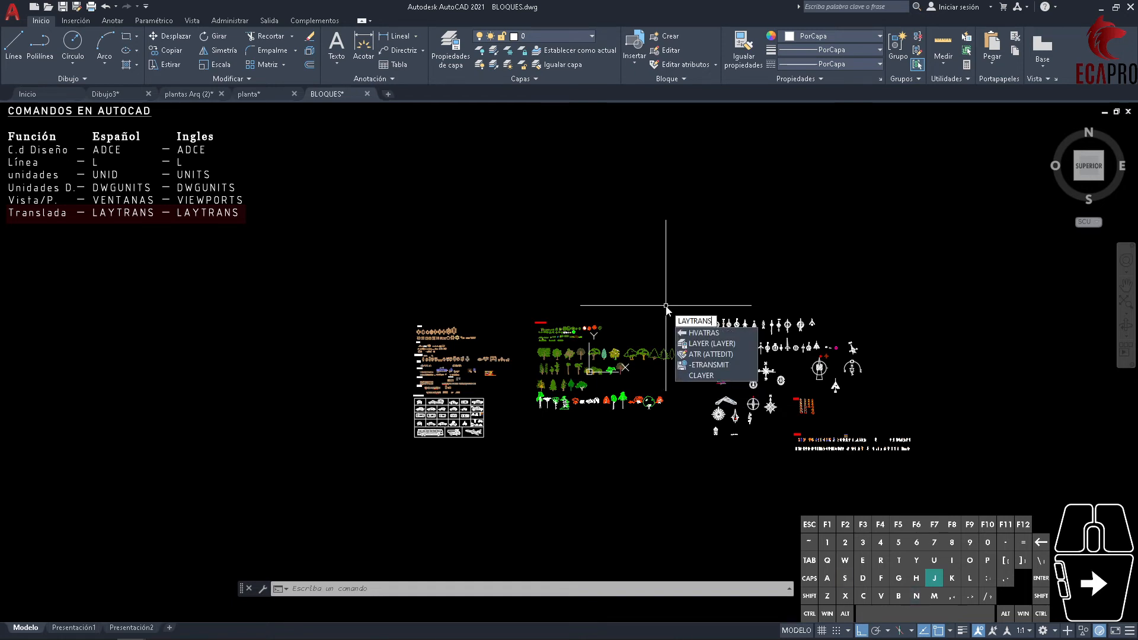
pyautogui.press('Return')
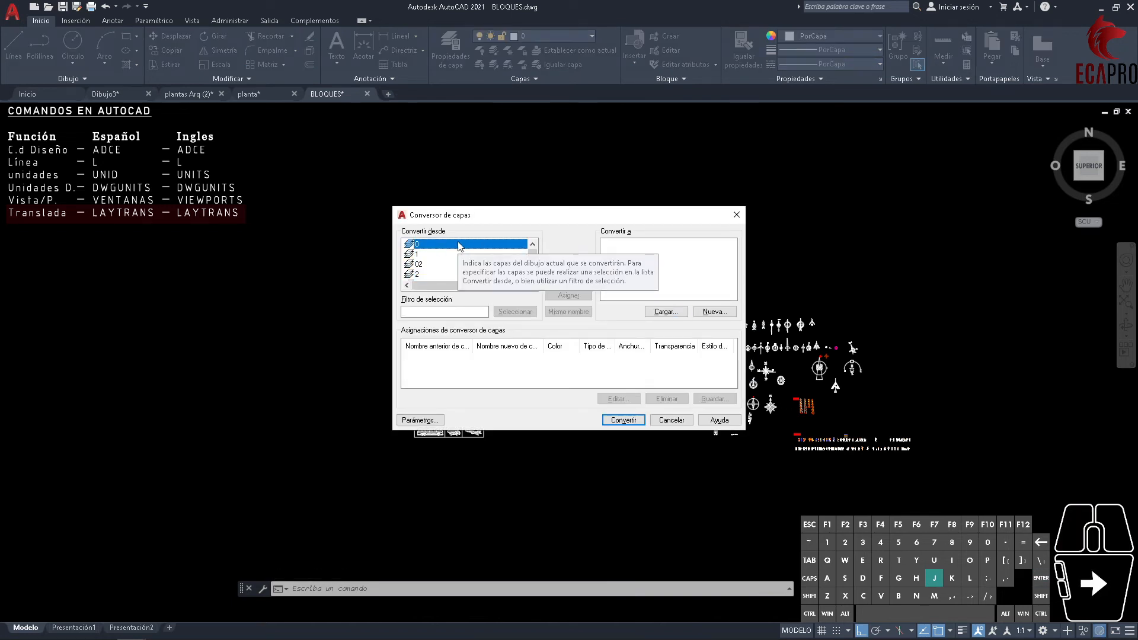
pyautogui.moveTo(532, 247); pyautogui.dragTo(533, 265)
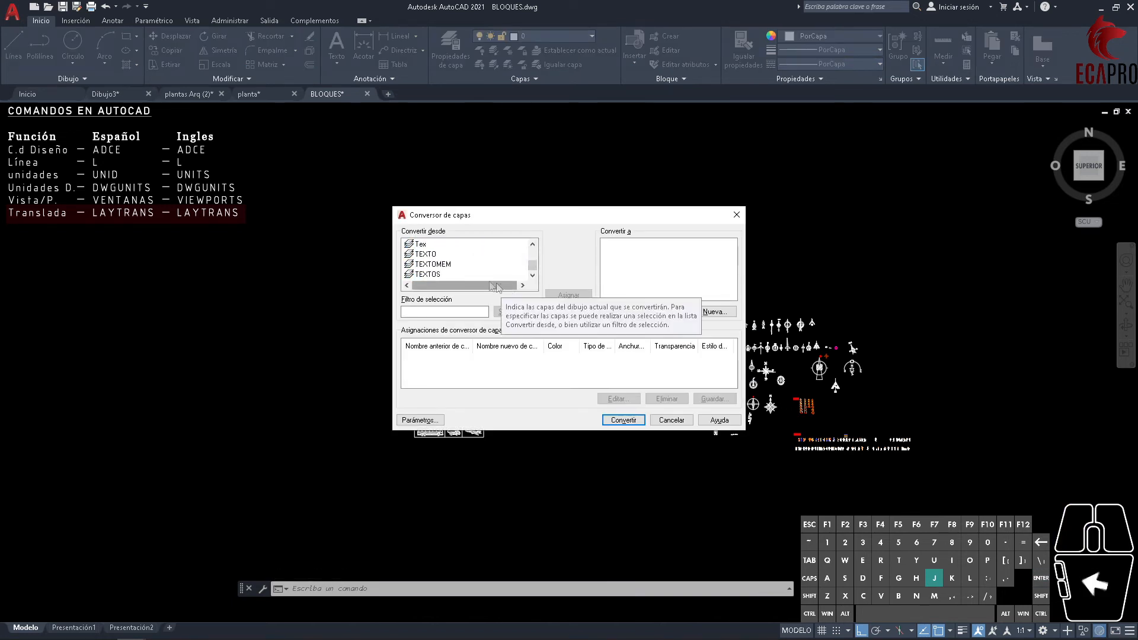
pyautogui.keyDown('shift'); pyautogui.click(437, 274); pyautogui.keyUp('shift')
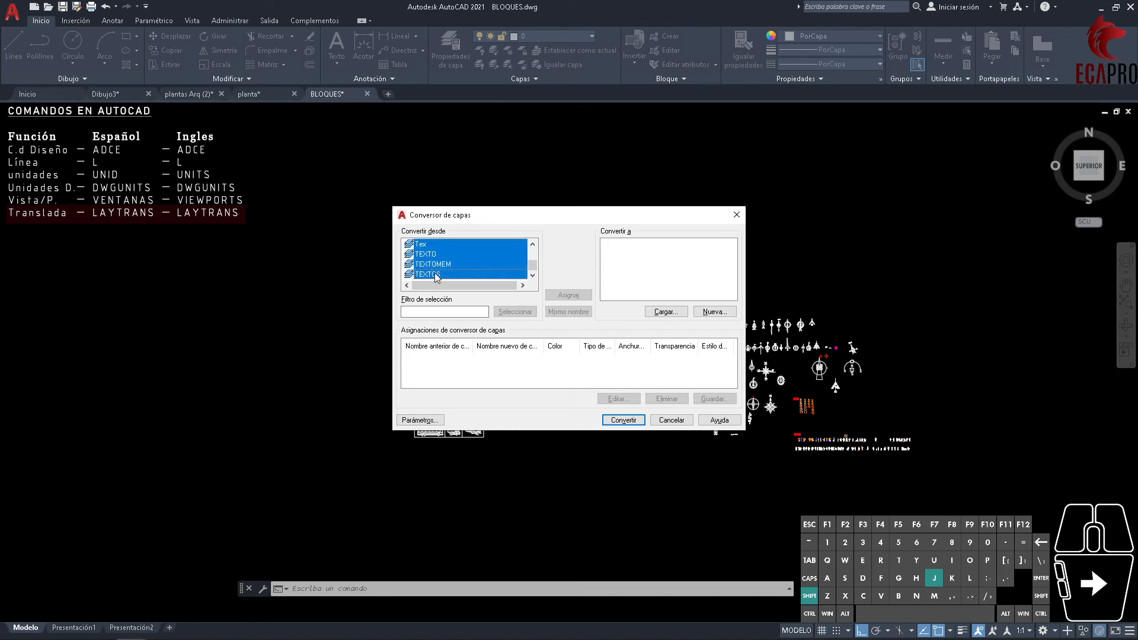
pyautogui.scroll(4, 492, 264)
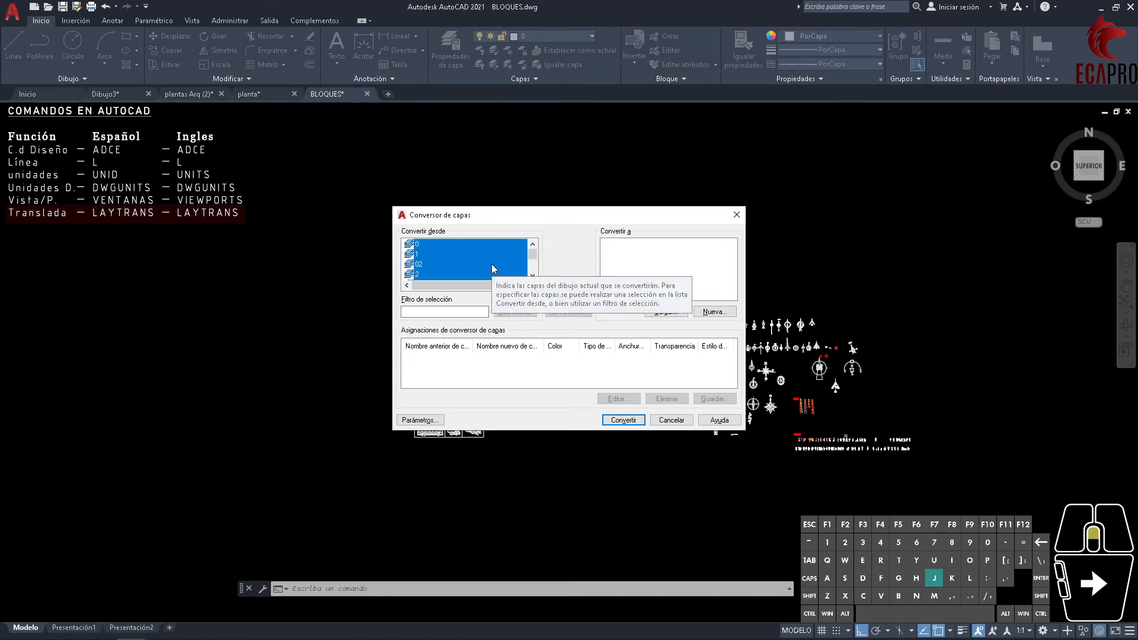
pyautogui.scroll(-3, 492, 264)
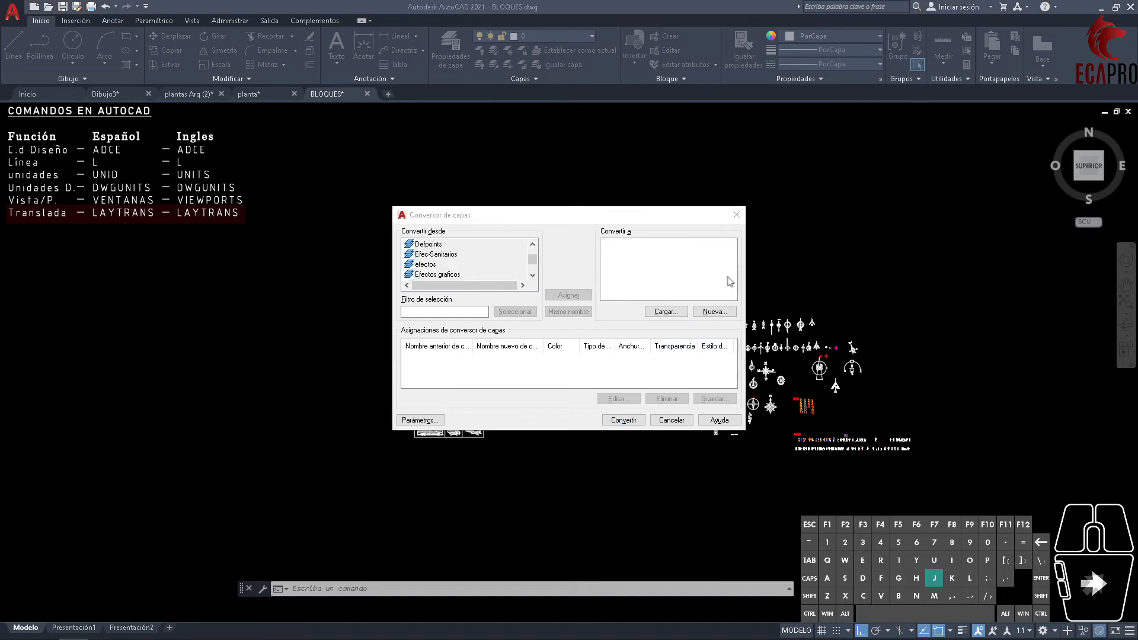
pyautogui.click(730, 274)
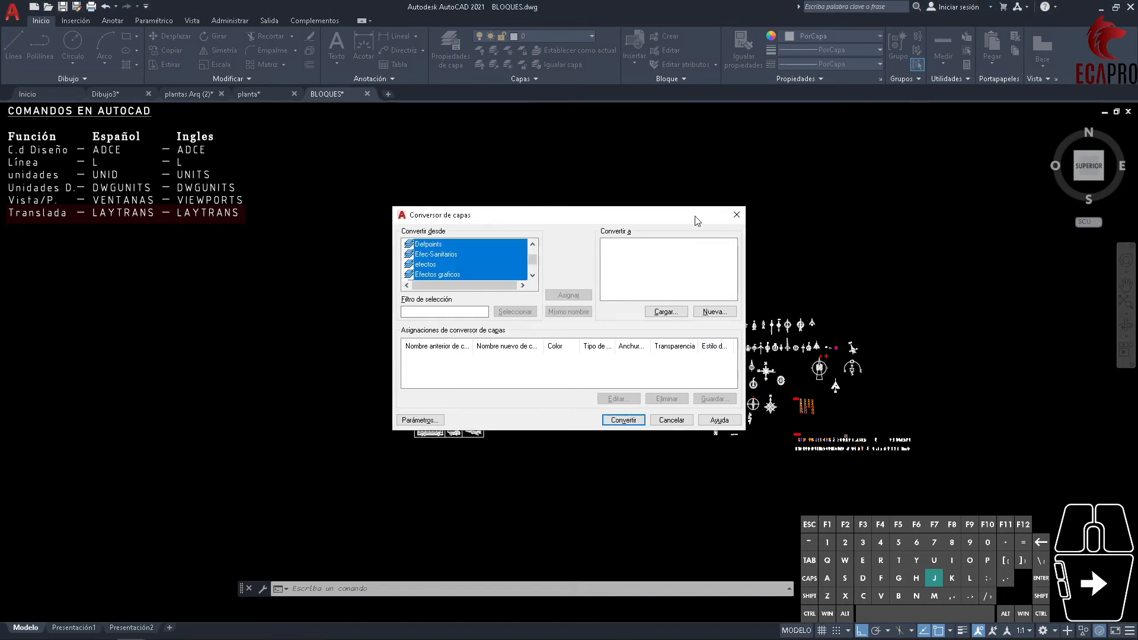
# - Create a target layer named 0 in the translator and map all the selected source layers to it
pyautogui.click(714, 311)
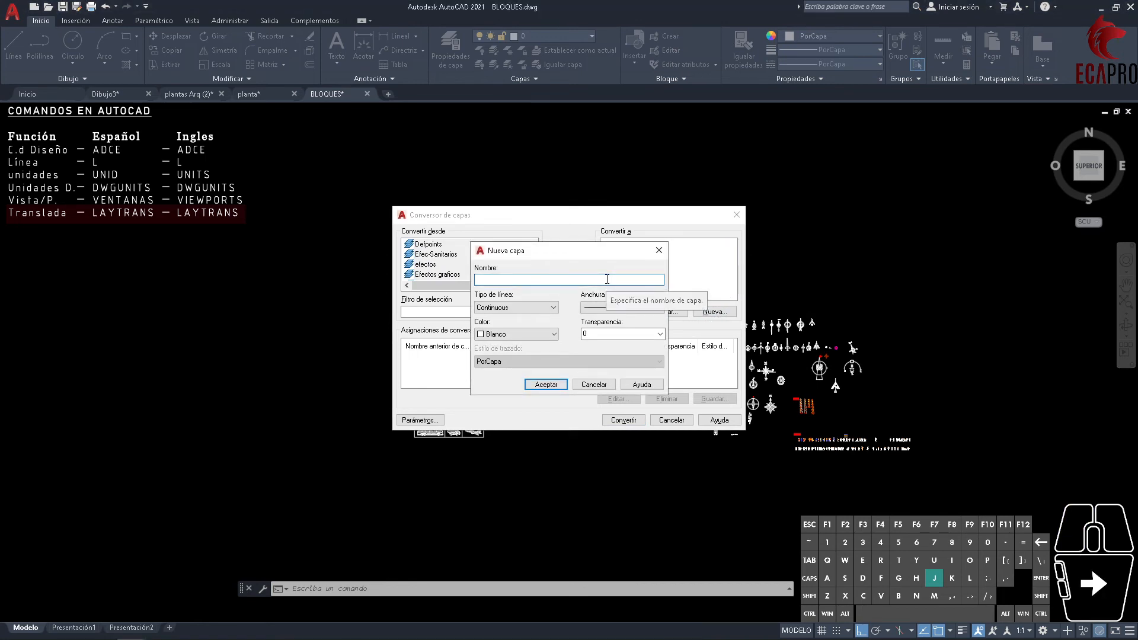
pyautogui.write('0')
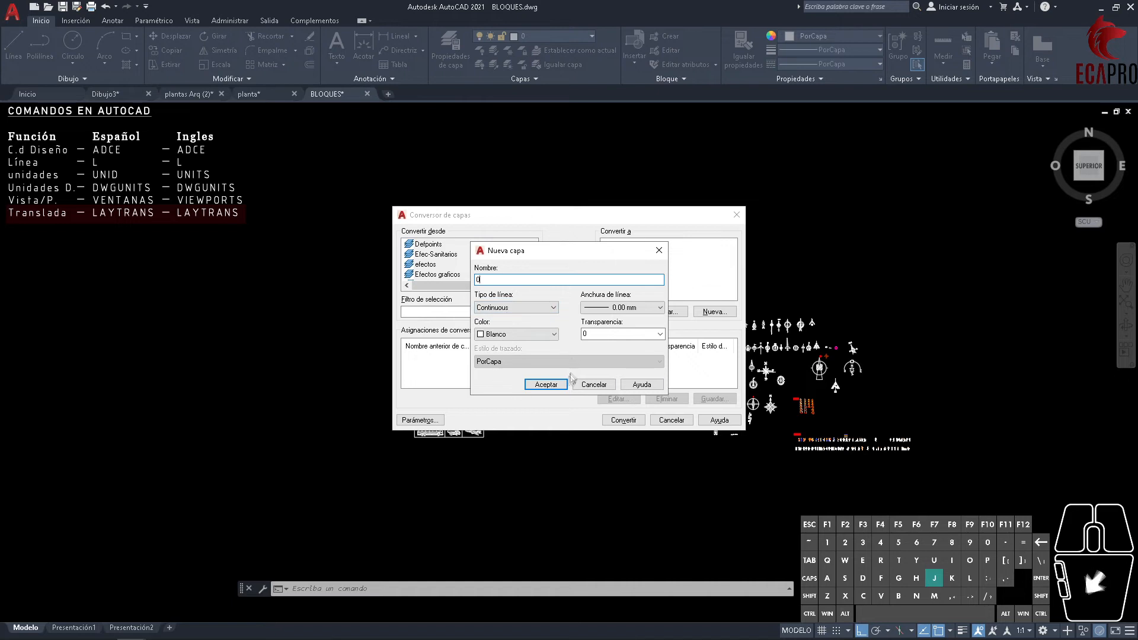
pyautogui.click(548, 384)
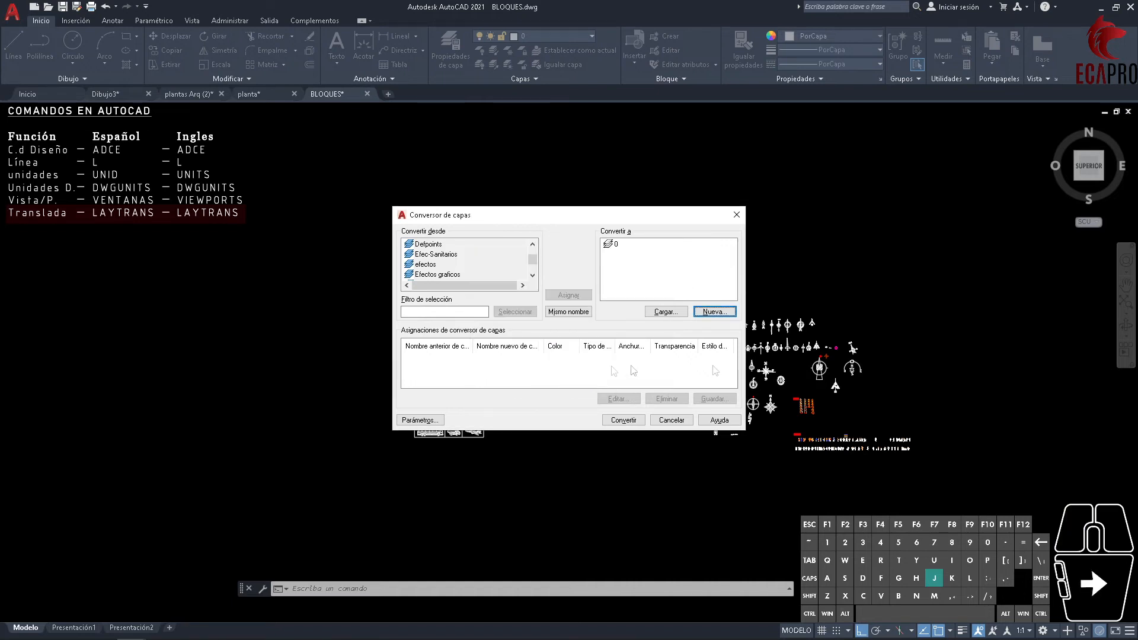
pyautogui.click(651, 248)
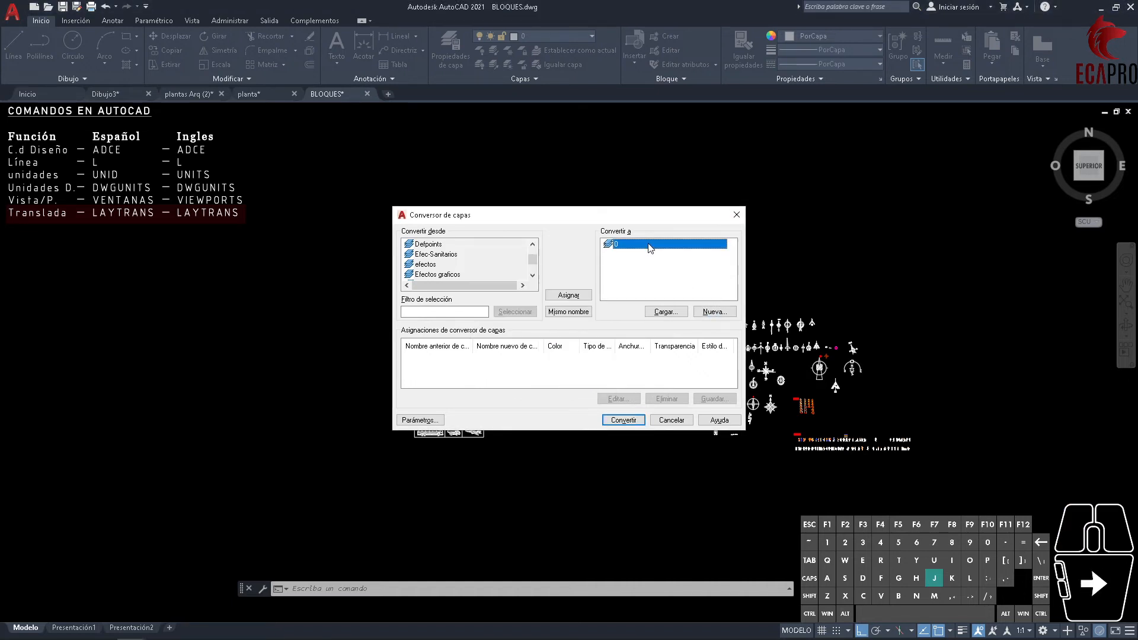
pyautogui.click(574, 296)
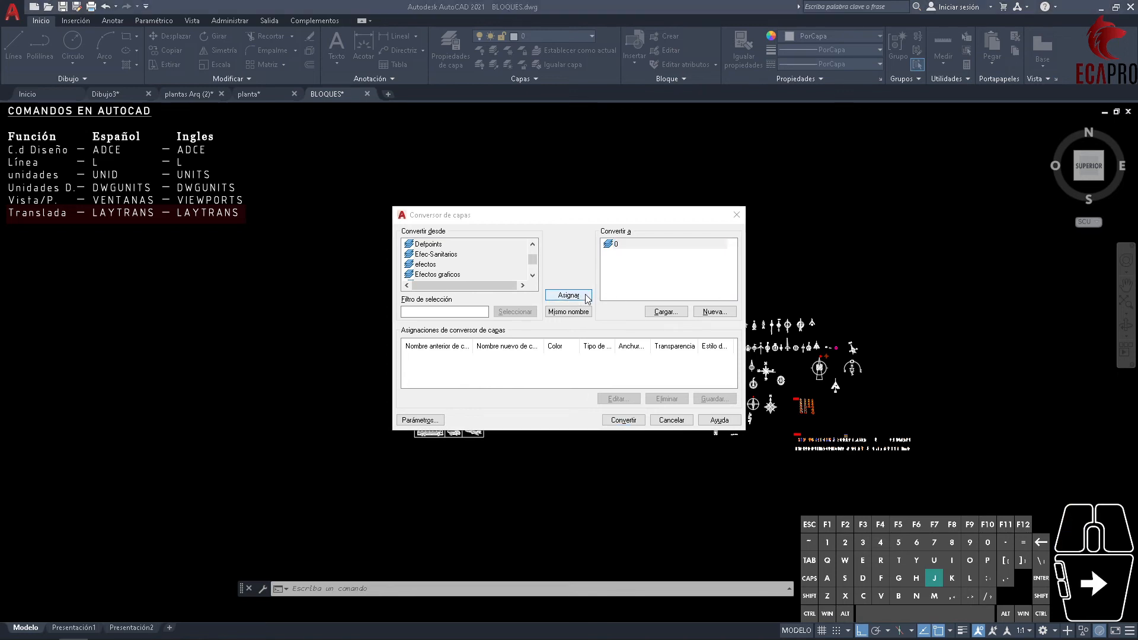
# - Enlarge the layer translator and review the mappings of old layers such as NORTE, PUERTAS and RUMBOS PARQUE to layer 0
pyautogui.moveTo(567, 433); pyautogui.dragTo(546, 590)
pyautogui.scroll(5, 617, 480)
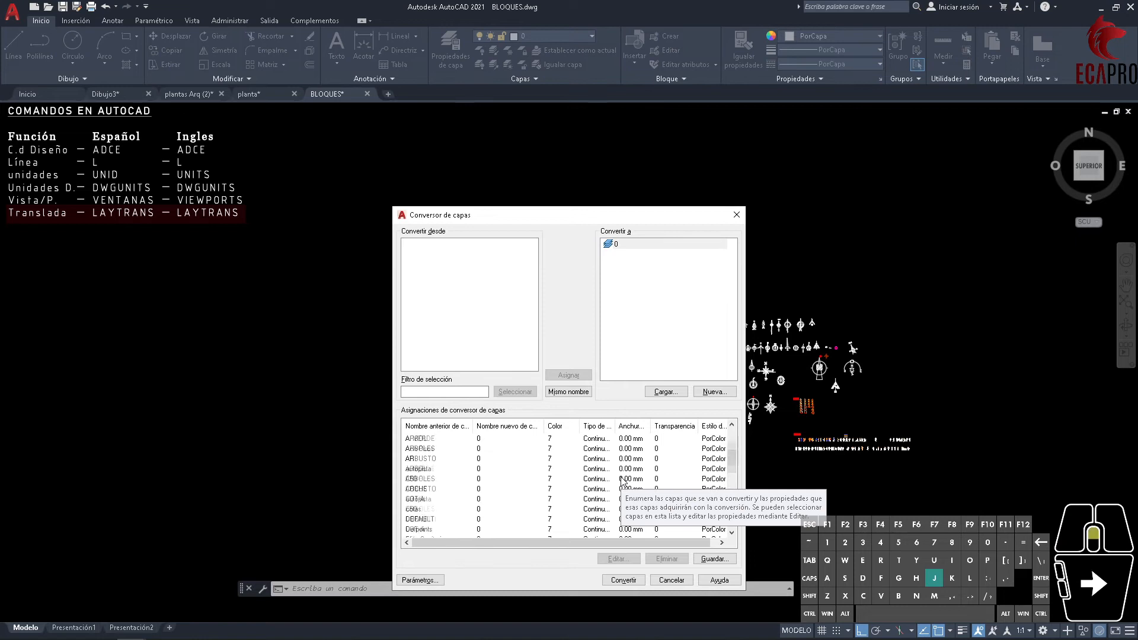
pyautogui.click(454, 439)
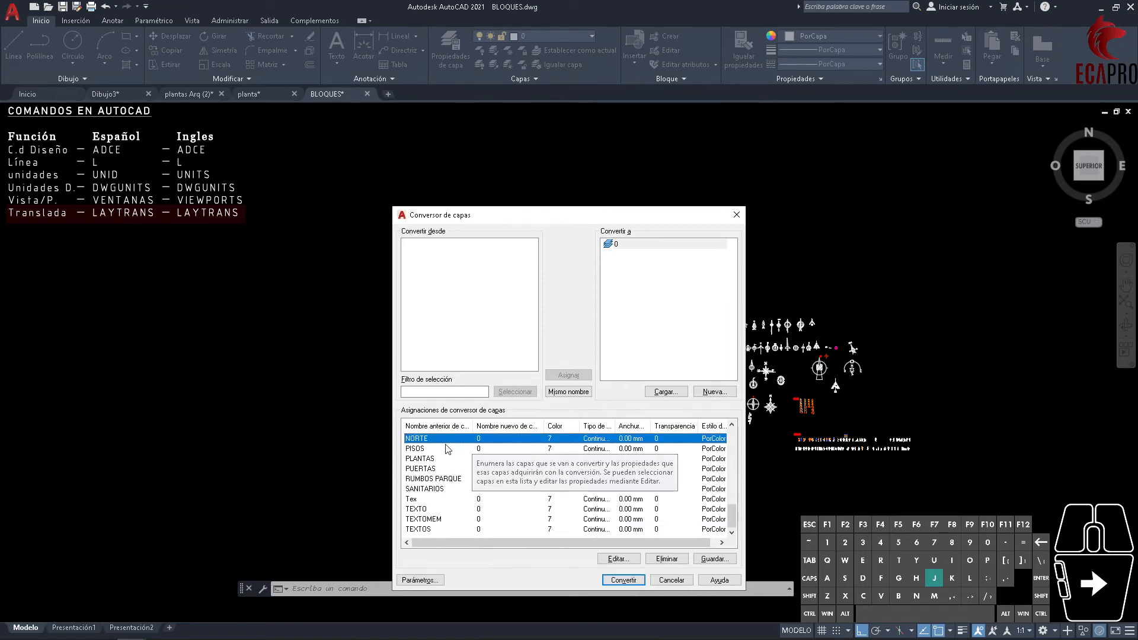
pyautogui.click(431, 469)
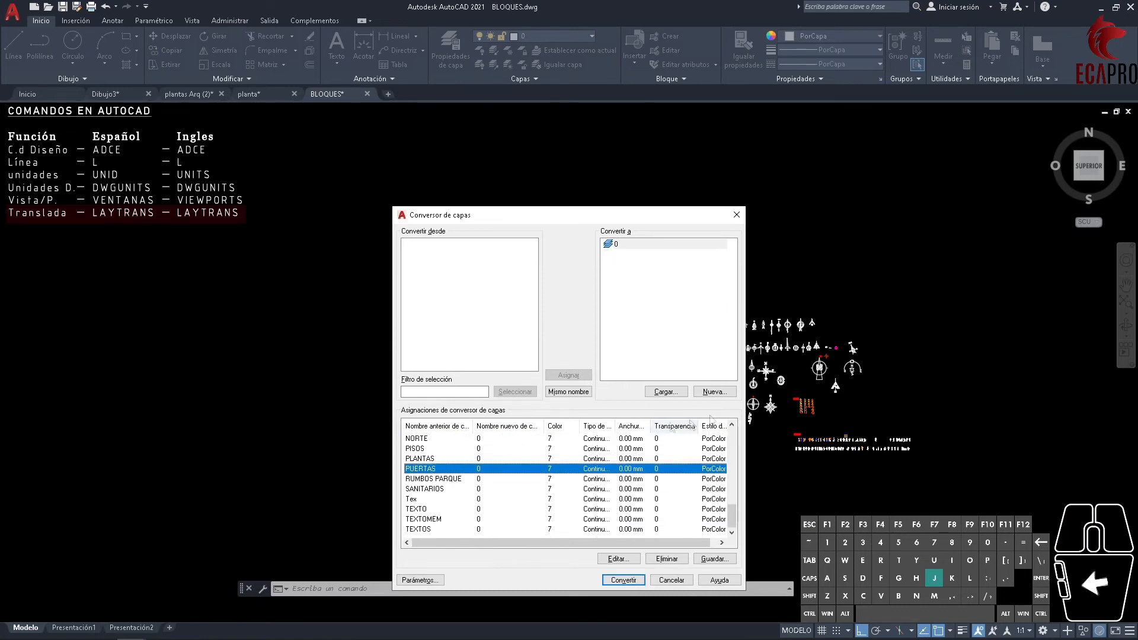
pyautogui.click(429, 479)
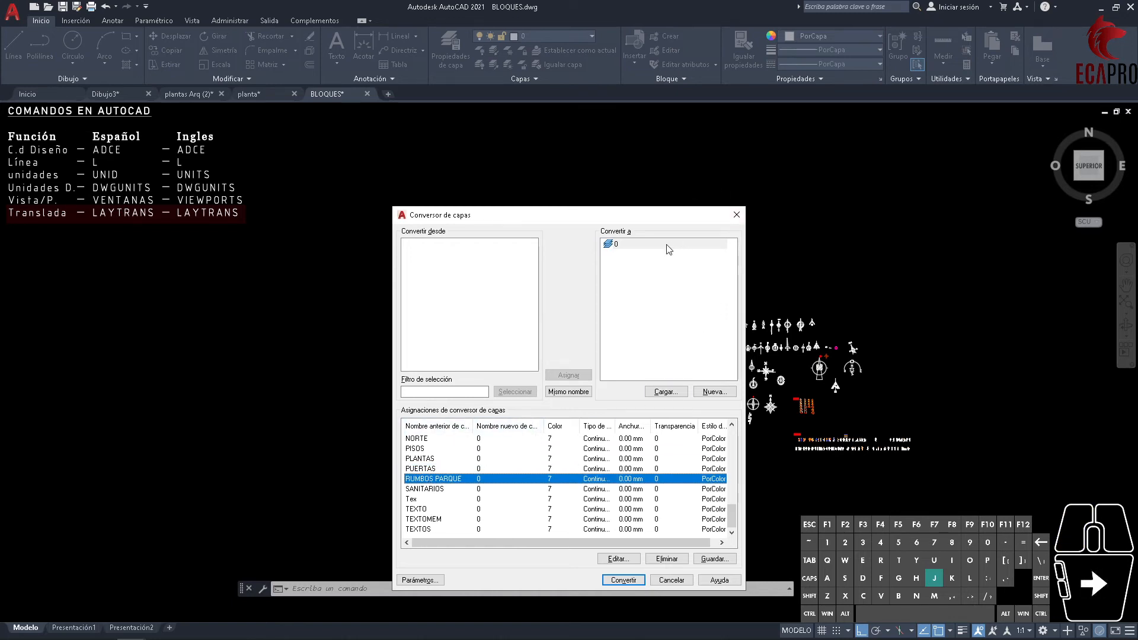
pyautogui.click(1135, 509)
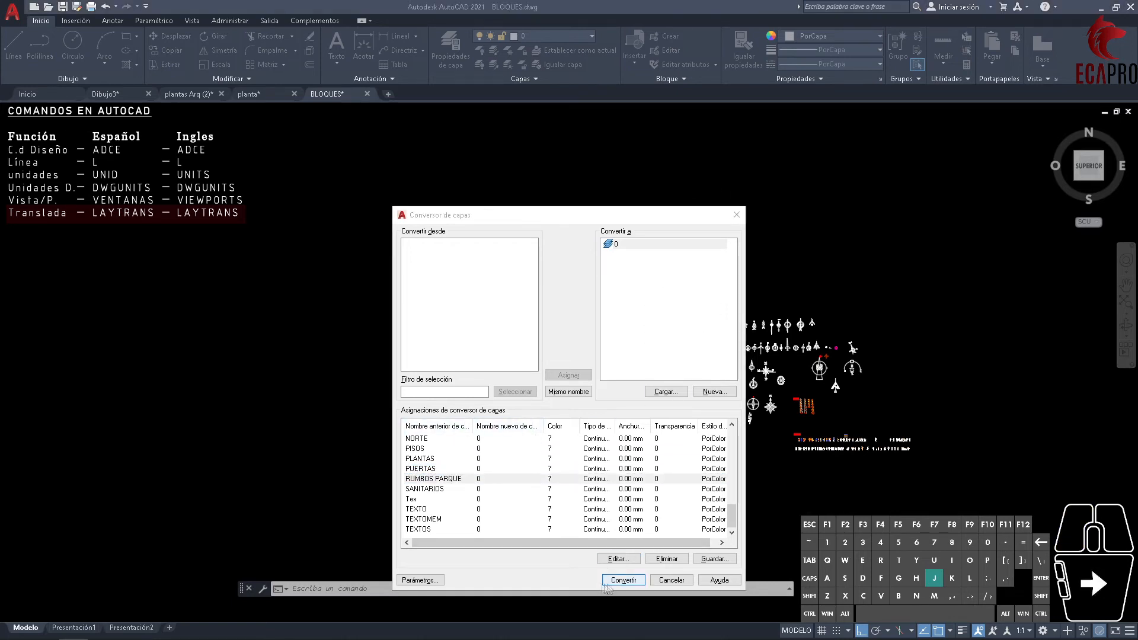
# - Convert all the mapped layers to layer 0 and check the drawing's remaining layers
pyautogui.click(623, 581)
pyautogui.click(529, 334)
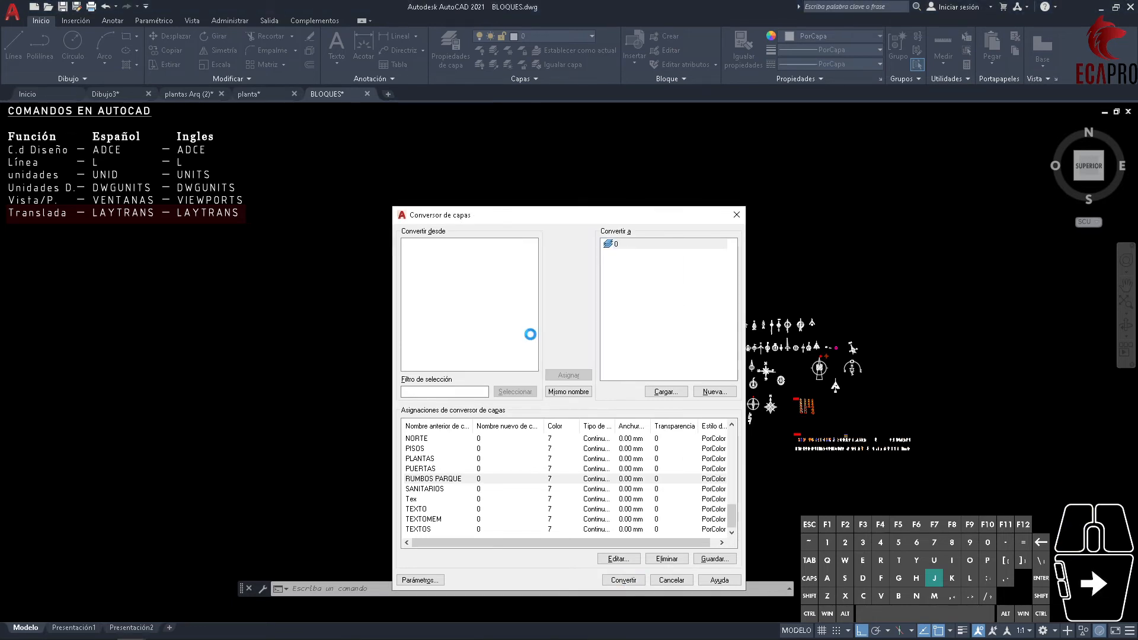
pyautogui.click(547, 186)
pyautogui.click(541, 134)
pyautogui.click(531, 37)
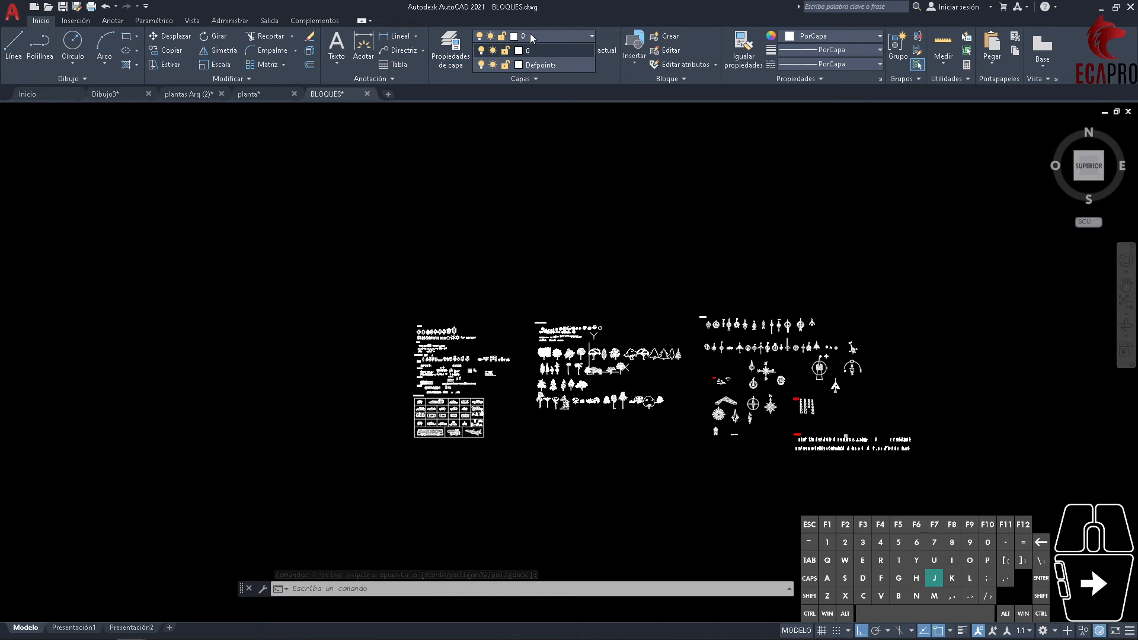
# - Set the colour of the red NPT heading text to PorCapa
pyautogui.scroll(5, 437, 356)
pyautogui.scroll(-3, 474, 355)
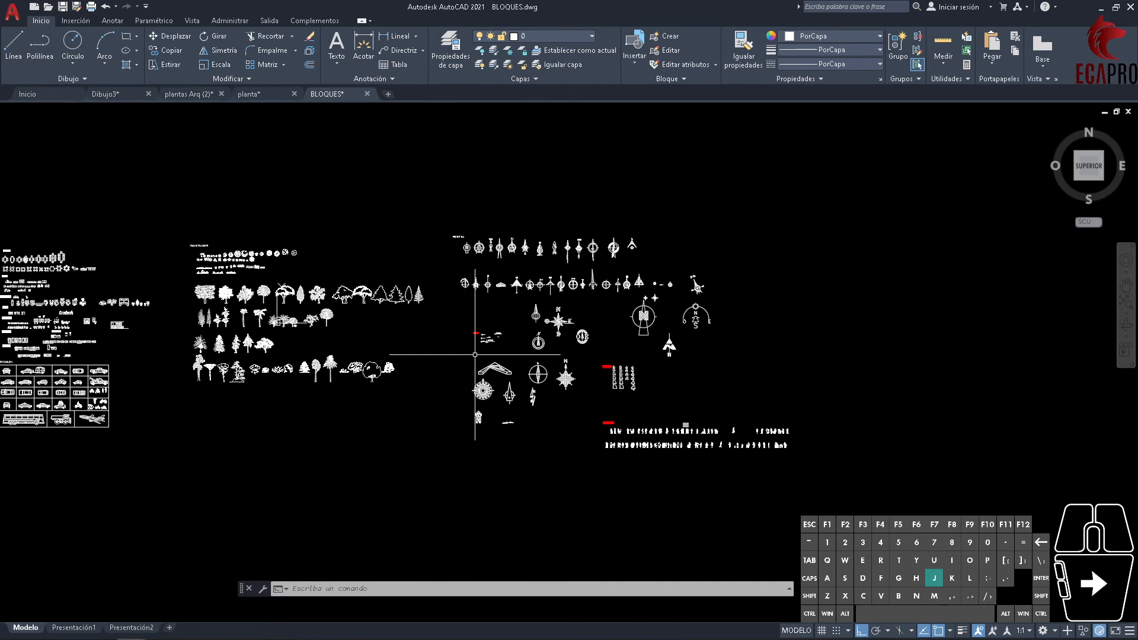
pyautogui.scroll(10, 415, 352)
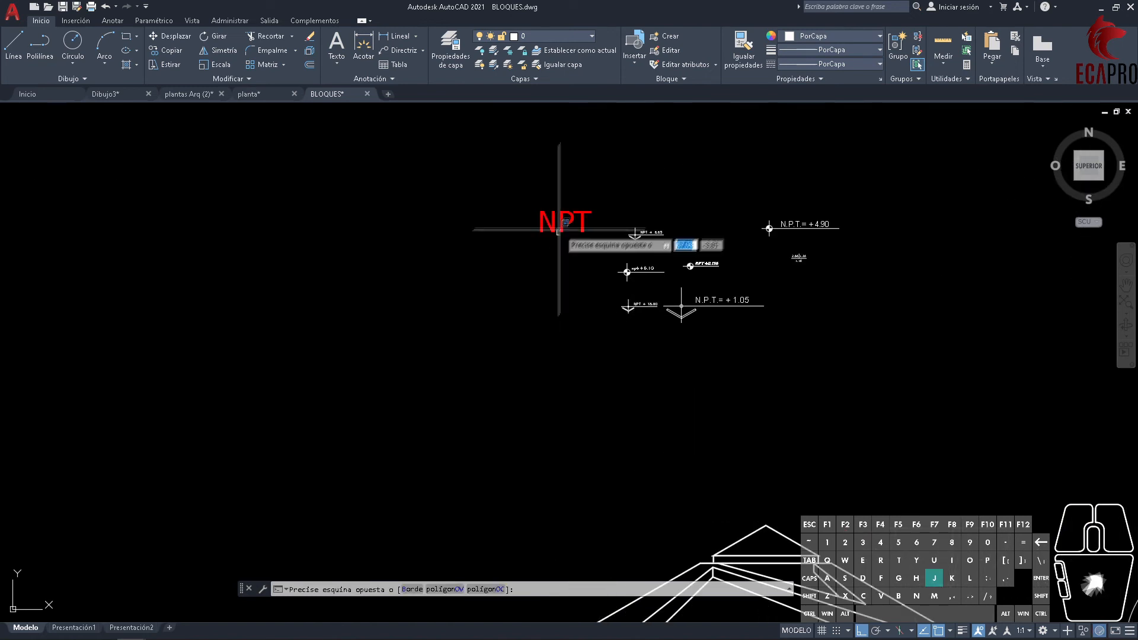
pyautogui.click(550, 228)
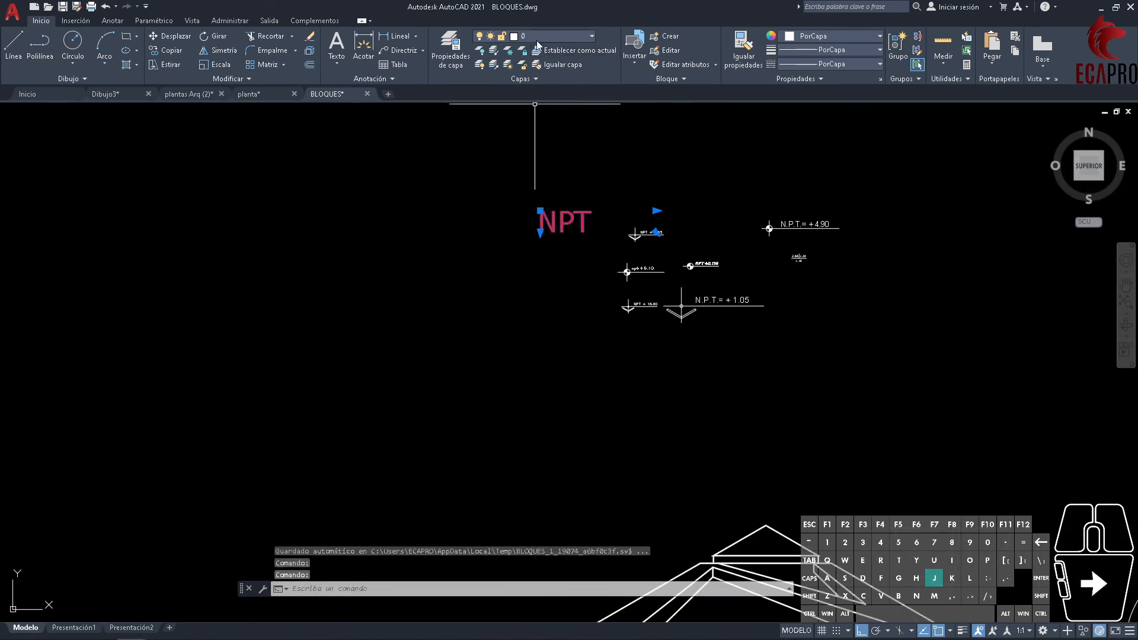
pyautogui.doubleClick(551, 225)
pyautogui.click(341, 50)
pyautogui.click(315, 72)
pyautogui.click(462, 260)
# - Set the colour of the red Puertas heading text to PorCapa
pyautogui.scroll(-5, 830, 415)
pyautogui.scroll(7, 901, 414)
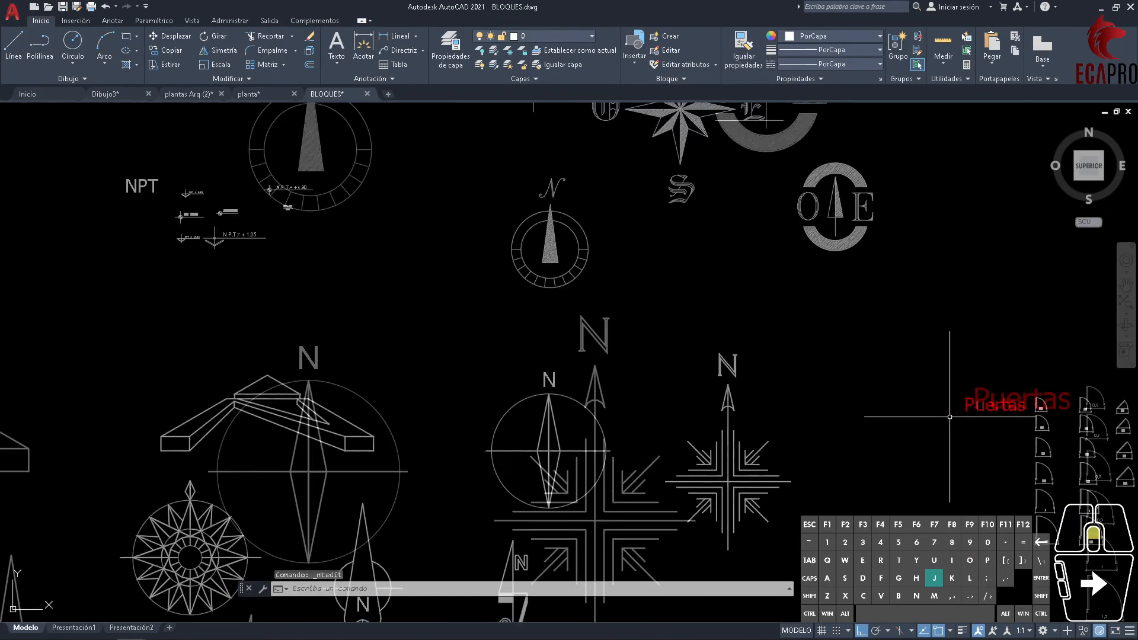
pyautogui.doubleClick(606, 241)
pyautogui.moveTo(672, 240); pyautogui.dragTo(448, 237)
pyautogui.click(295, 51)
pyautogui.click(295, 59)
pyautogui.click(298, 52)
pyautogui.click(304, 62)
pyautogui.click(534, 348)
# - Set the colour of the red Personas heading text to PorCapa and leave text editing
pyautogui.scroll(-5, 534, 348)
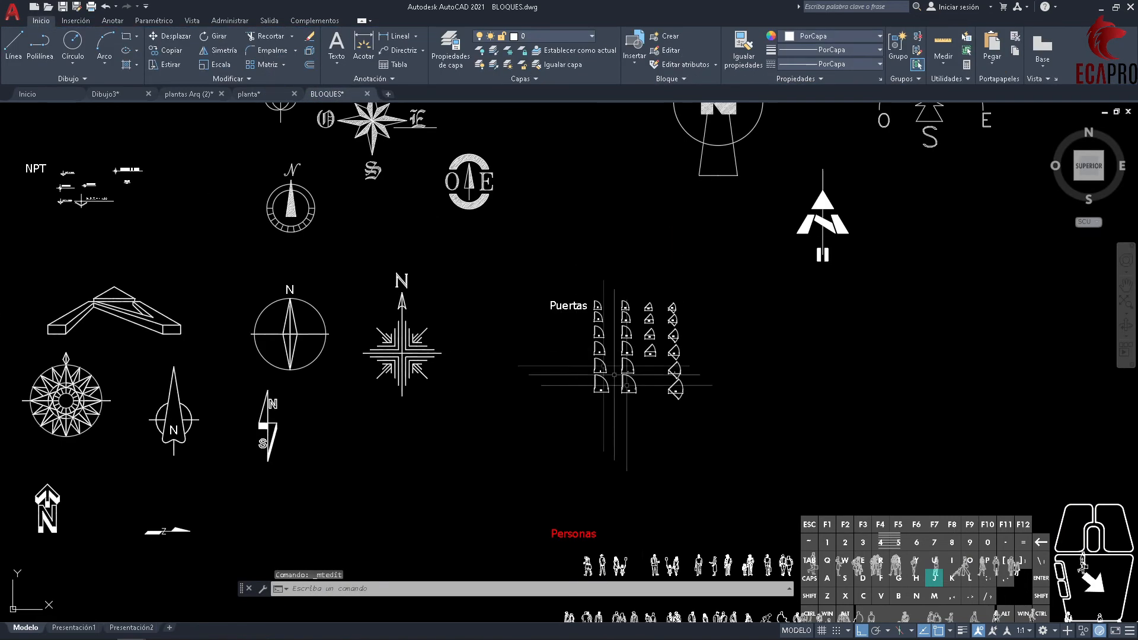
pyautogui.moveTo(611, 524); pyautogui.dragTo(640, 247, button='middle')
pyautogui.doubleClick(614, 259)
pyautogui.moveTo(624, 260); pyautogui.dragTo(534, 249)
pyautogui.click(299, 51)
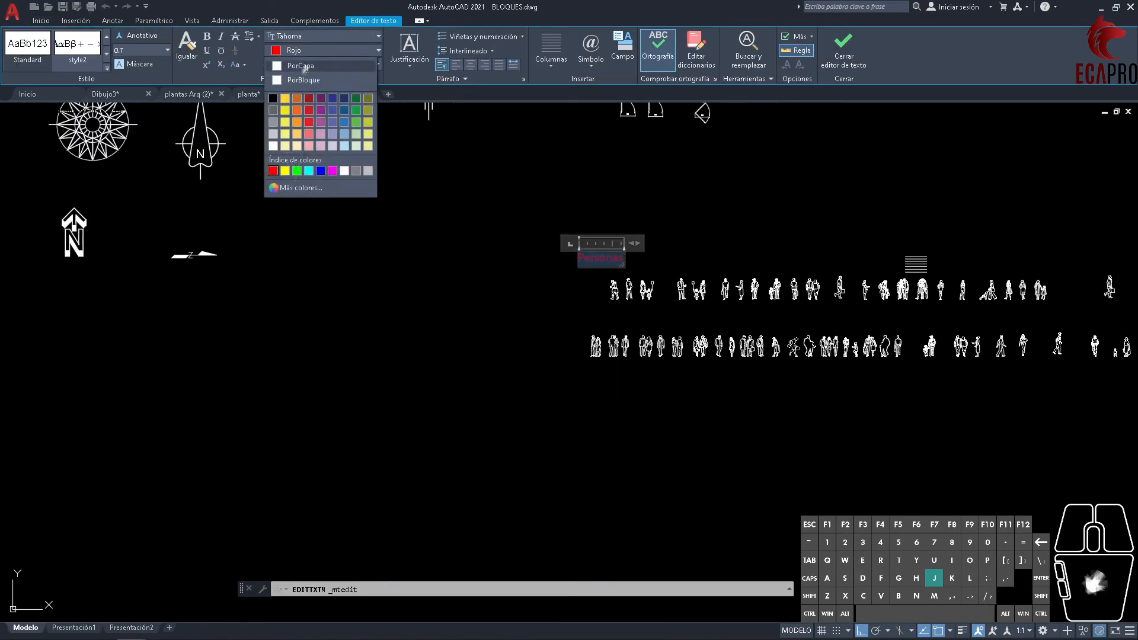
pyautogui.click(300, 66)
pyautogui.click(464, 316)
pyautogui.press('Escape')
pyautogui.press('Escape')
pyautogui.press('Escape')
# - Examine the converted block library, glancing at the Dibujo3 drawing before returning to BLOQUES
pyautogui.scroll(-8, 471, 321)
pyautogui.moveTo(471, 321); pyautogui.dragTo(664, 435, button='middle')
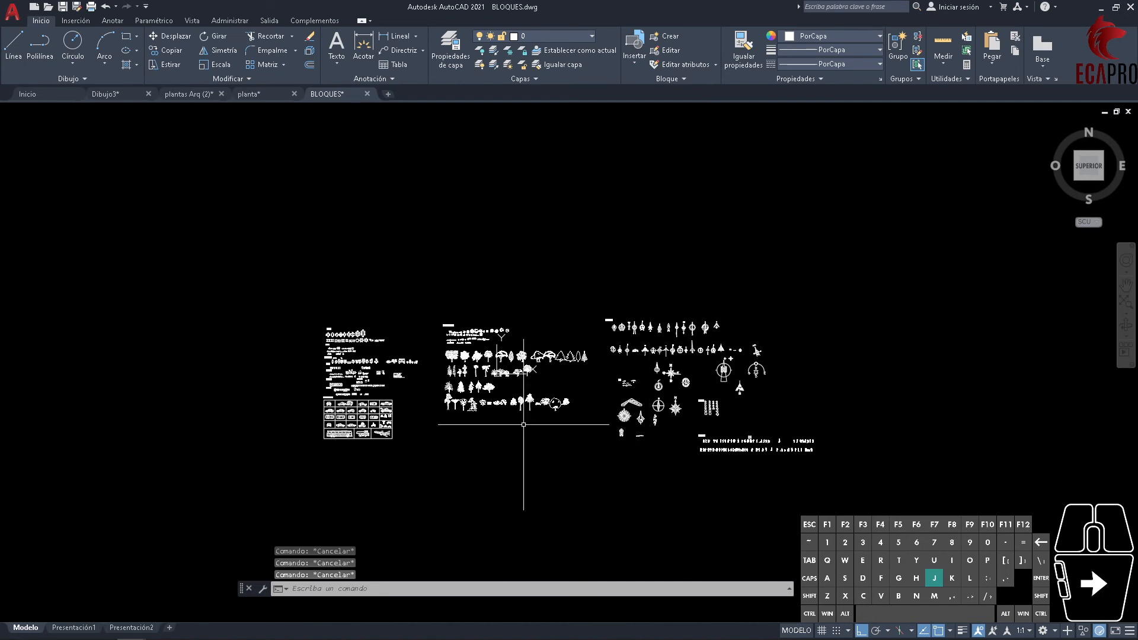
pyautogui.moveTo(523, 425); pyautogui.dragTo(625, 417, button='middle')
pyautogui.scroll(4, 465, 380)
pyautogui.scroll(2, 507, 378)
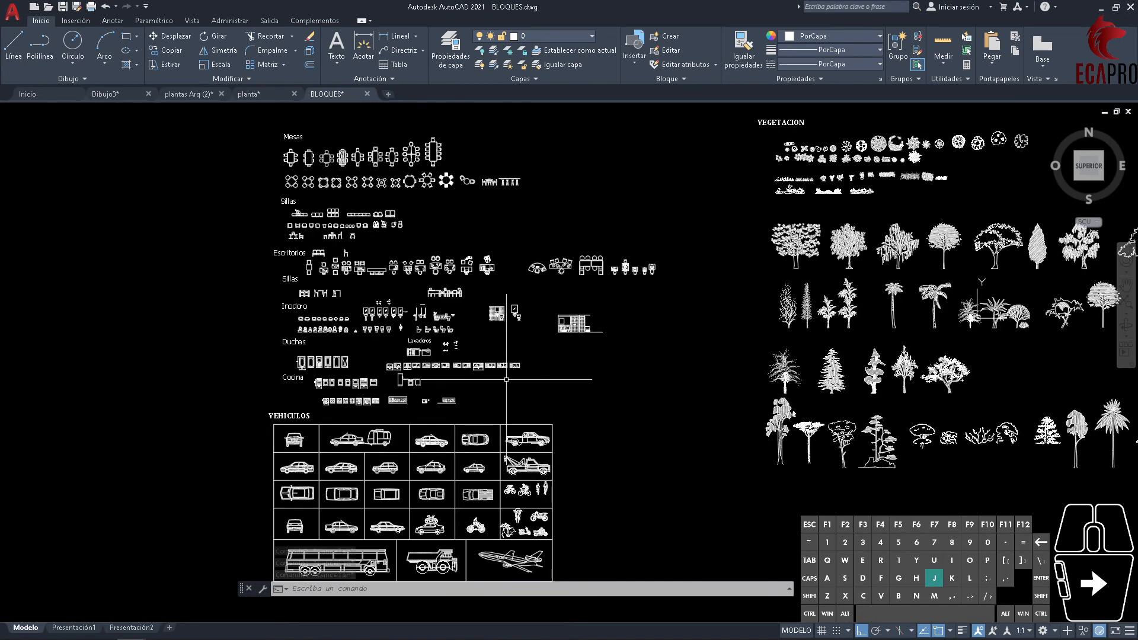
pyautogui.click(126, 96)
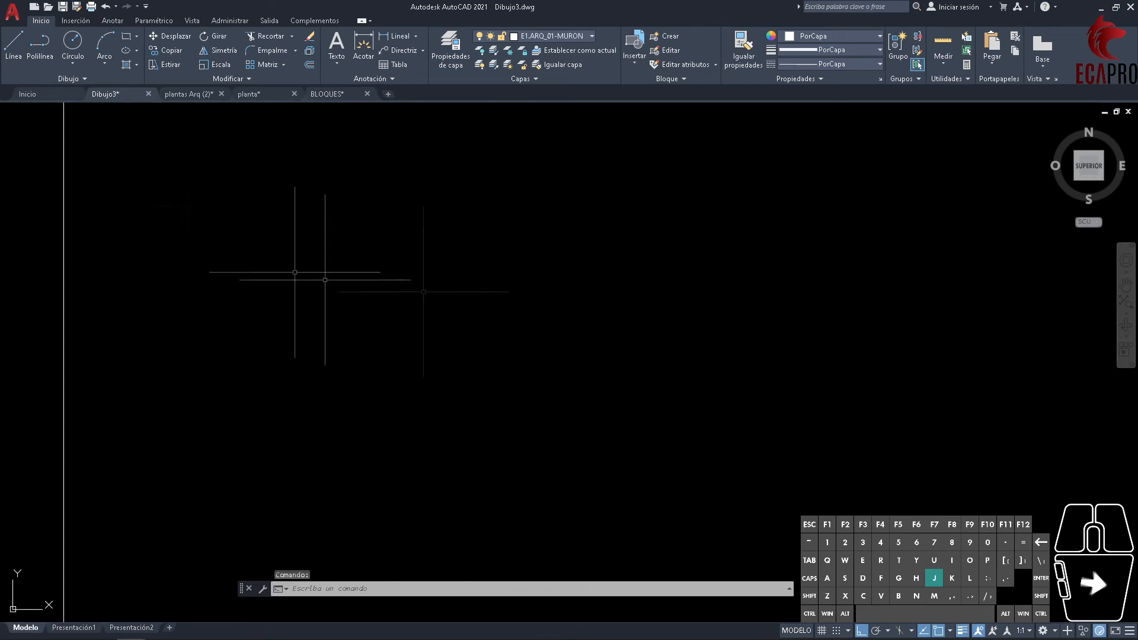
pyautogui.click(335, 94)
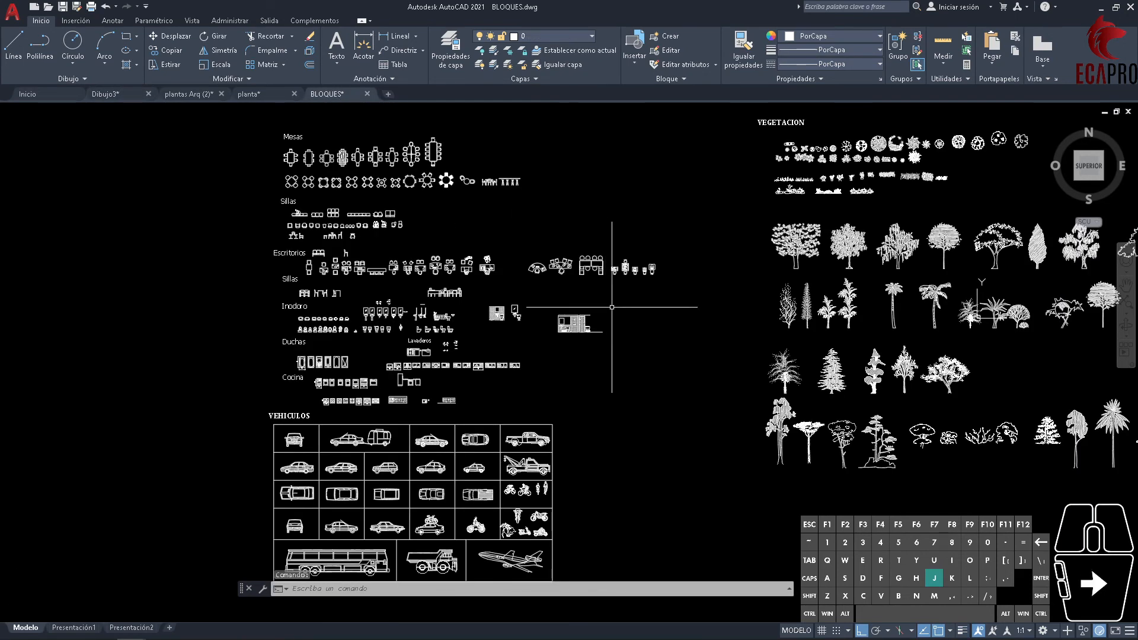
pyautogui.scroll(-3, 354, 409)
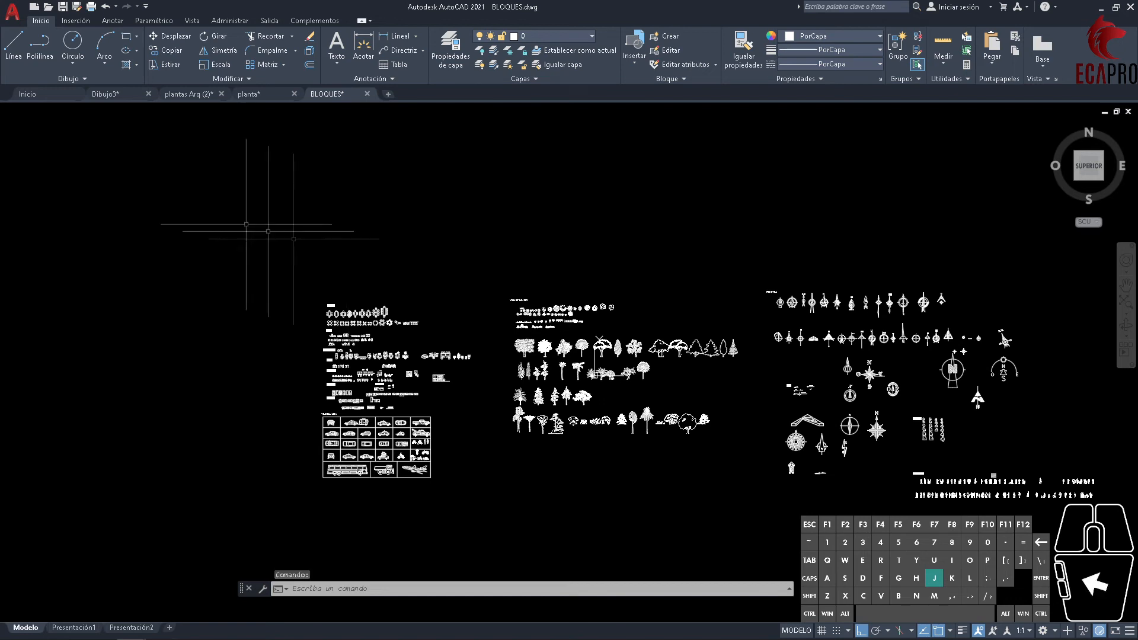
# - Switch to the model space of the Dibujo3 drawing and open DesignCenter with ADCENTER
pyautogui.click(107, 94)
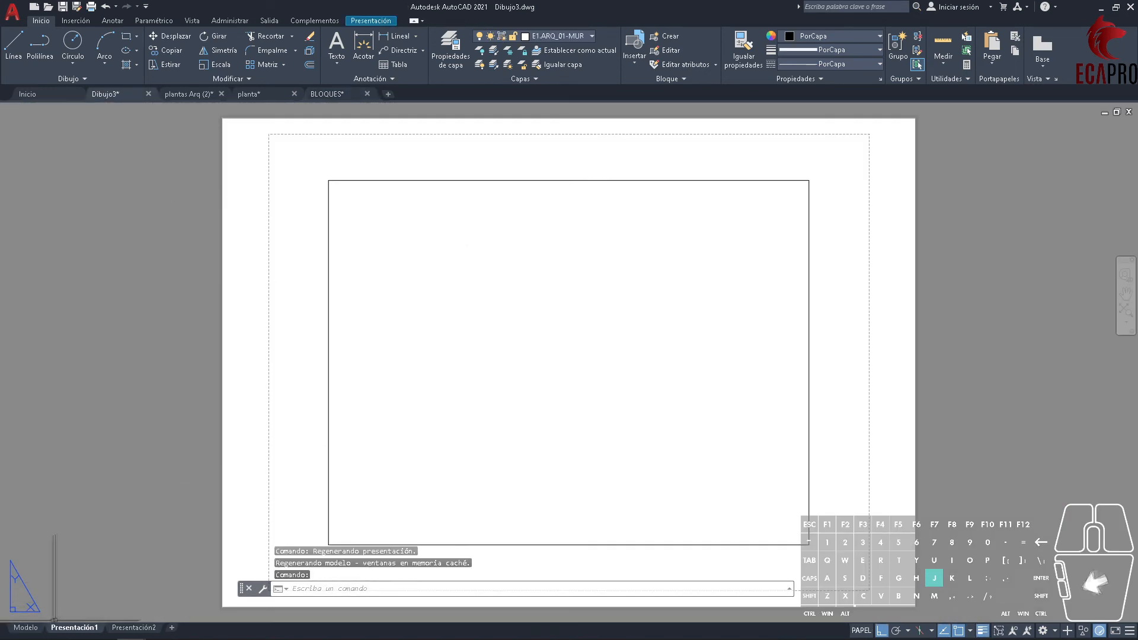
pyautogui.click(26, 627)
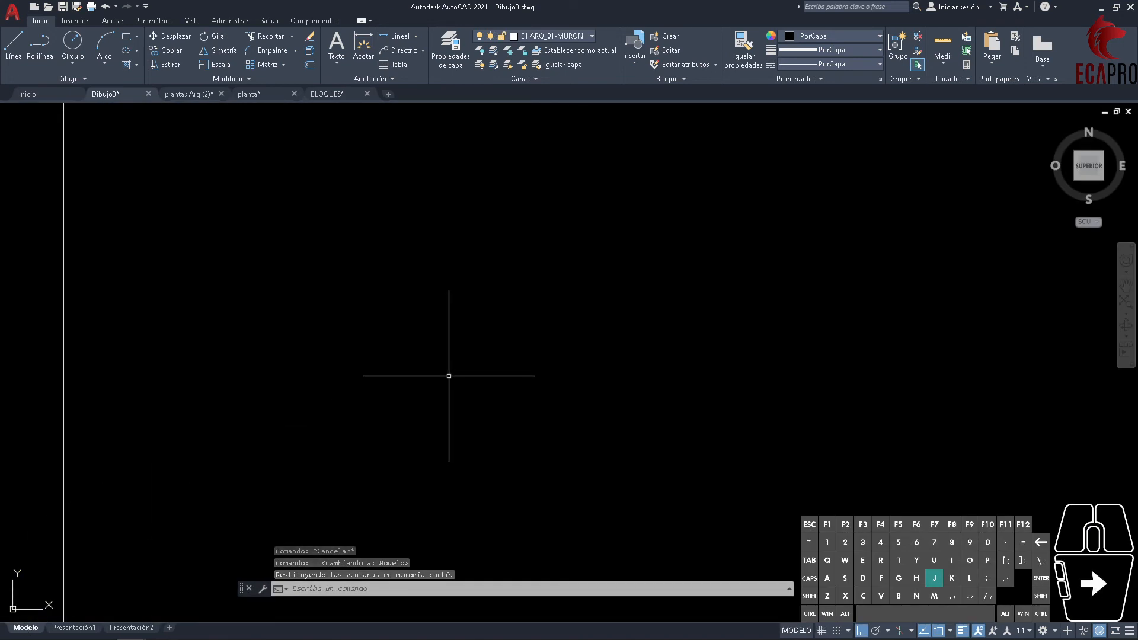
pyautogui.write('ADCENTER')
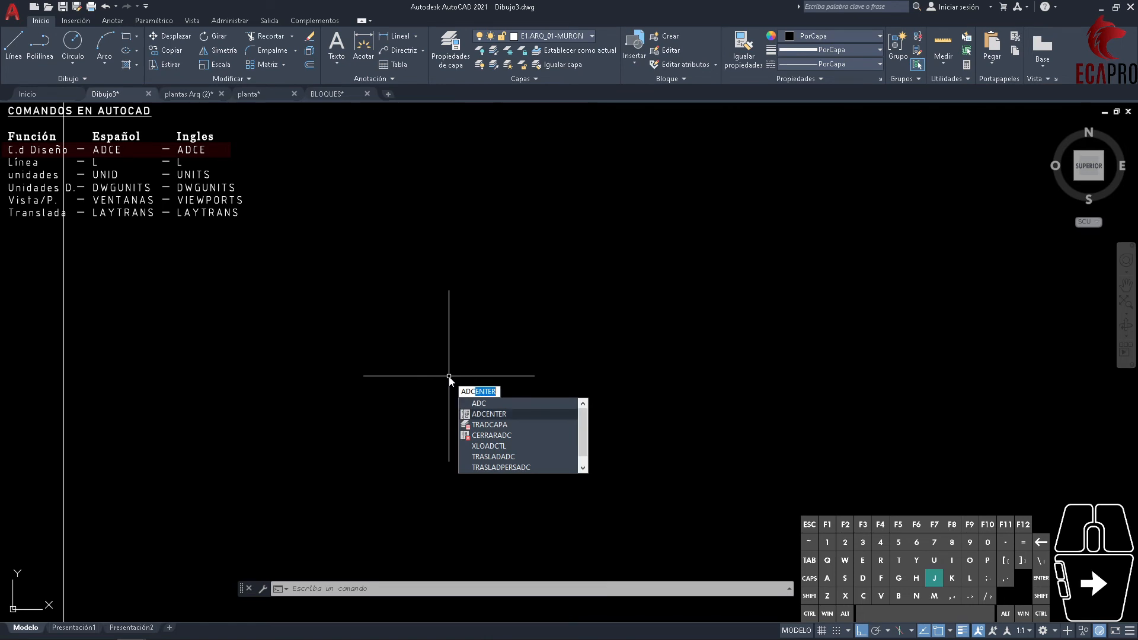
pyautogui.press('Return')
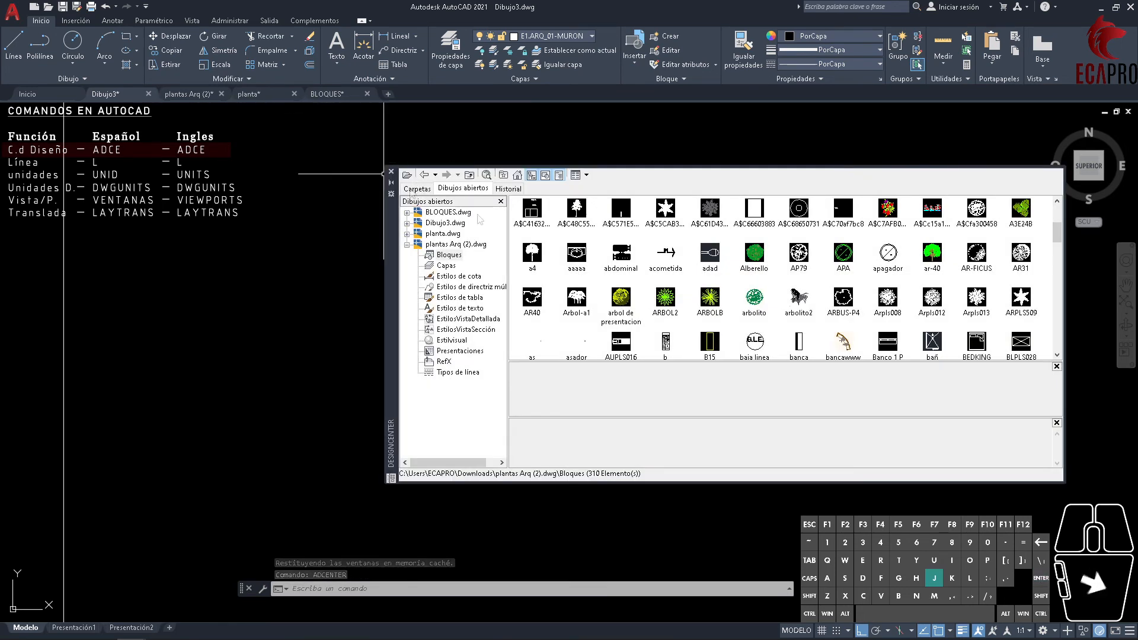
# - List the blocks of BLOQUES.dwg in DesignCenter
pyautogui.click(327, 94)
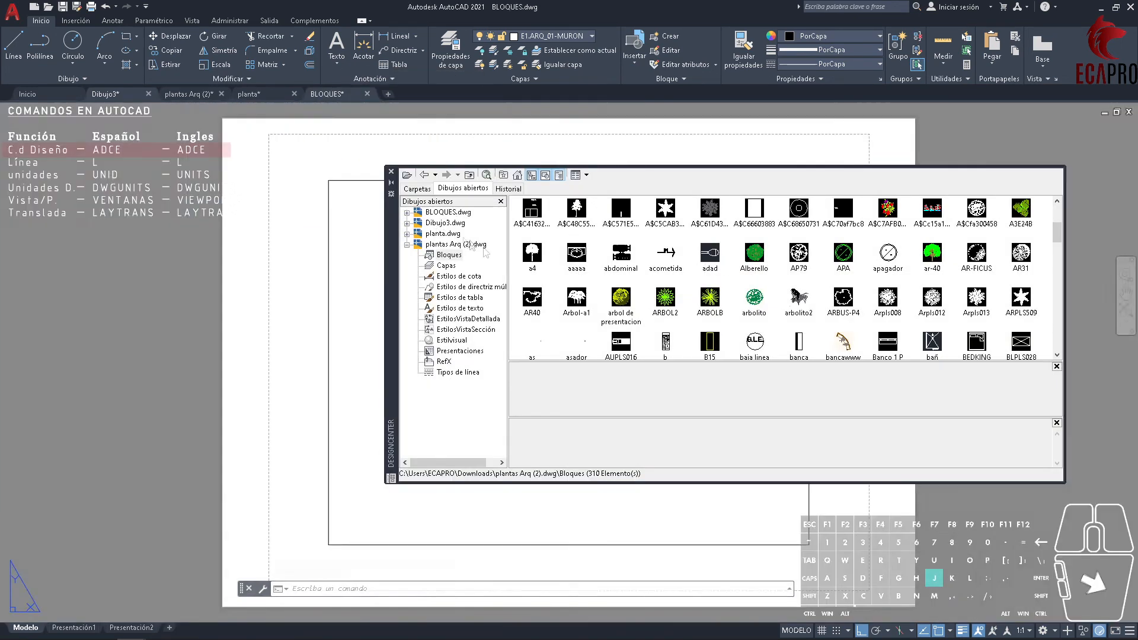
pyautogui.click(458, 213)
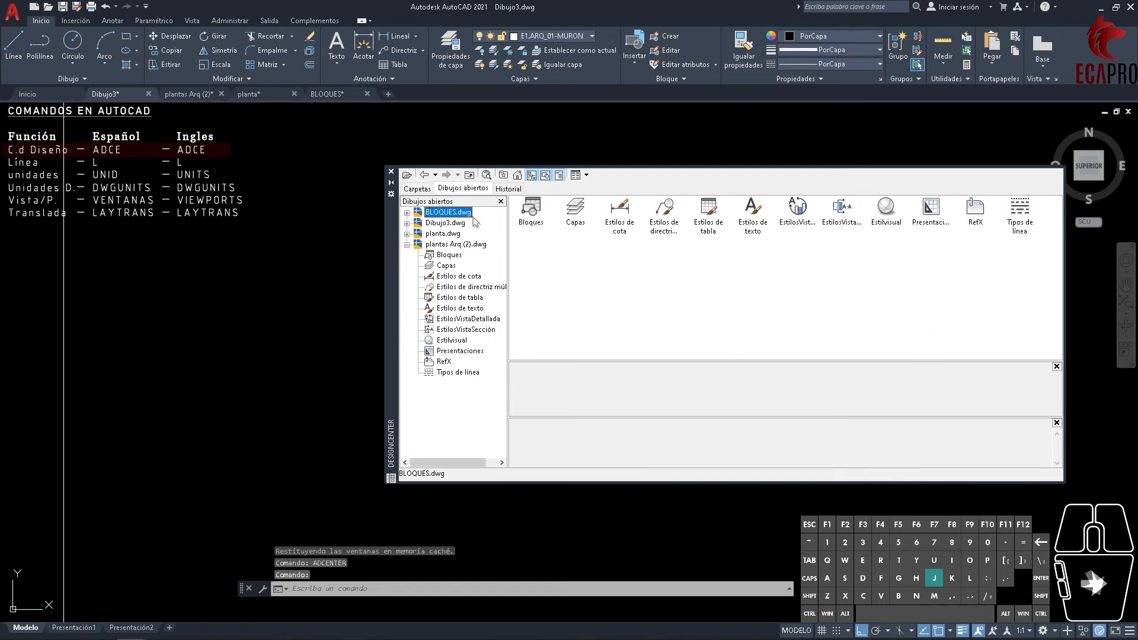
pyautogui.doubleClick(530, 209)
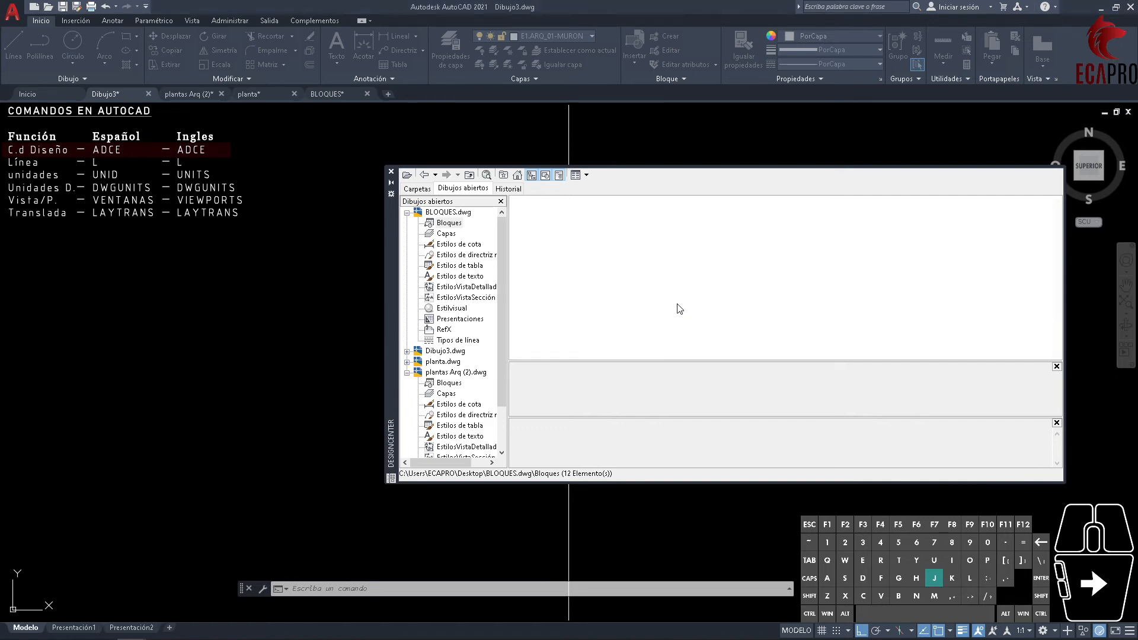
pyautogui.click(407, 213)
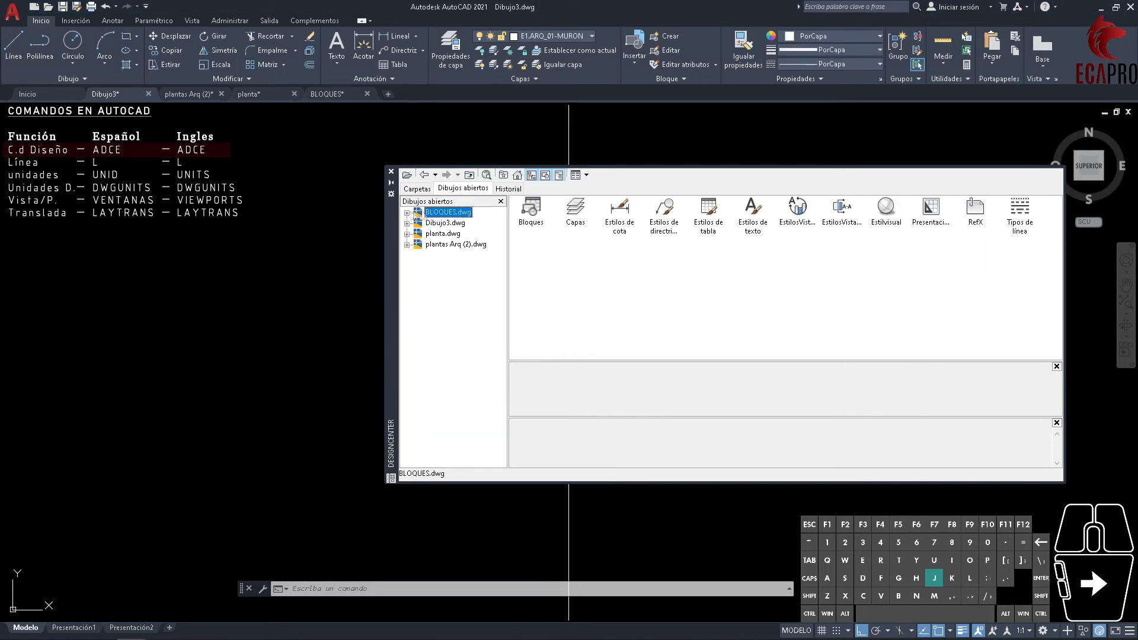
pyautogui.click(406, 213)
pyautogui.click(449, 223)
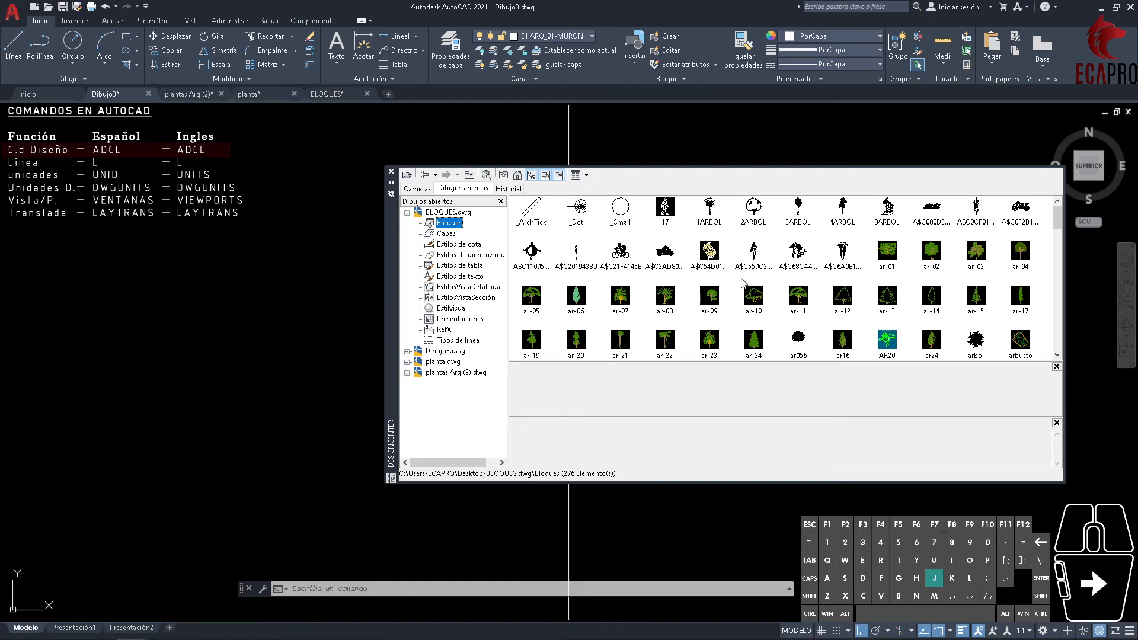
# - Insert the 2ARBOL tree and co-02 cooker blocks from BLOQUES.dwg into the model space of Dibujo3
pyautogui.scroll(-2, 760, 286)
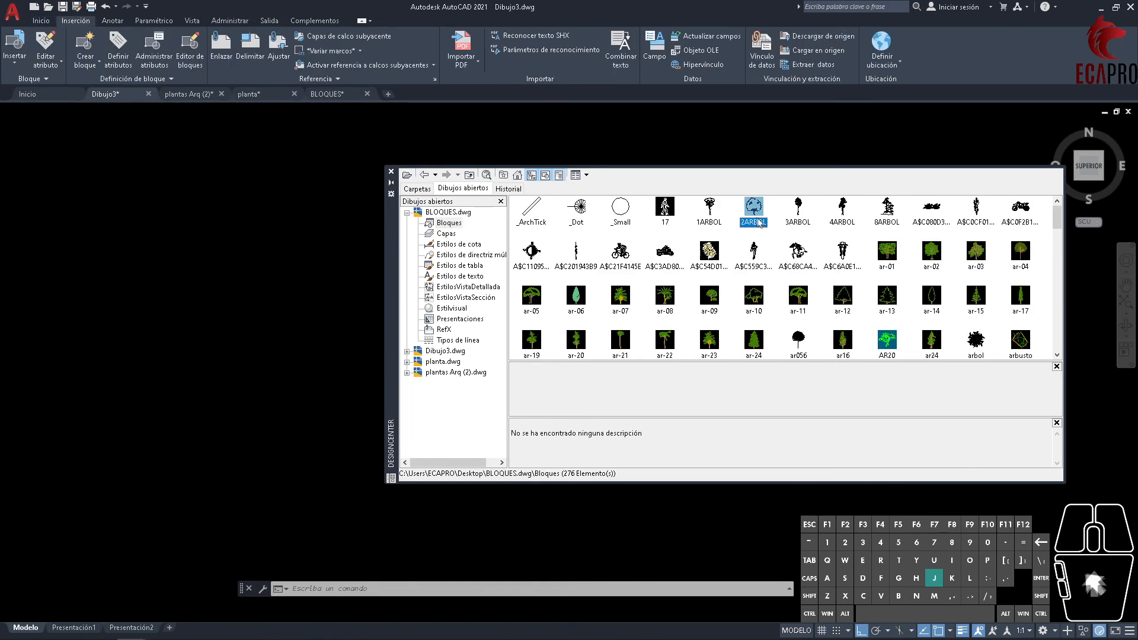
pyautogui.moveTo(753, 207)
pyautogui.mouseDown()
pyautogui.moveTo(409, 261)
pyautogui.moveTo(304, 299)
pyautogui.mouseUp()
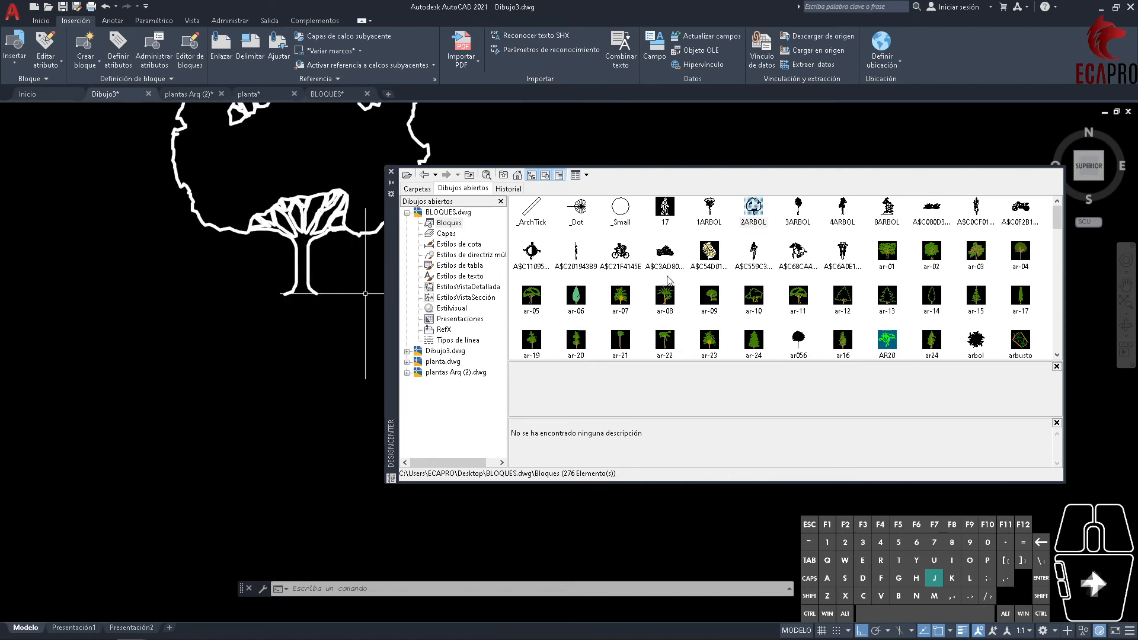
pyautogui.scroll(-3, 776, 270)
pyautogui.click(708, 253)
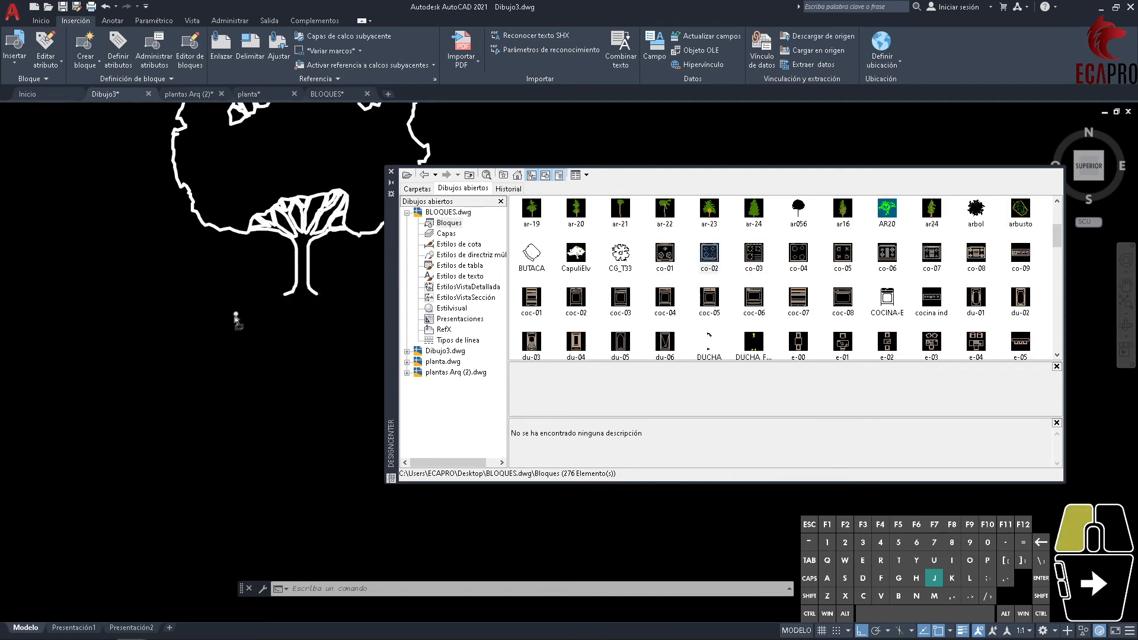
pyautogui.moveTo(239, 316); pyautogui.dragTo(231, 317)
# - Insert plant, sink and dining table blocks from BLOQUES.dwg, including j-05, j-06, j-19, lav-10, me-06 and me-17, below the tree
pyautogui.scroll(-3, 649, 322)
pyautogui.moveTo(753, 301)
pyautogui.mouseDown()
pyautogui.moveTo(692, 309)
pyautogui.moveTo(248, 290)
pyautogui.mouseUp()
pyautogui.moveTo(798, 301); pyautogui.dragTo(219, 267)
pyautogui.scroll(-3, 591, 261)
pyautogui.moveTo(845, 217); pyautogui.dragTo(249, 296)
pyautogui.scroll(-3, 688, 308)
pyautogui.moveTo(711, 262); pyautogui.dragTo(264, 292)
pyautogui.moveTo(665, 305); pyautogui.dragTo(241, 281)
pyautogui.moveTo(620, 348); pyautogui.dragTo(226, 300)
# - Insert the P80 and P_100p doors, the NPT-02 level mark and the si-12 chair from BLOQUES.dwg, and close DesignCenter
pyautogui.scroll(-3, 830, 269)
pyautogui.moveTo(709, 262); pyautogui.dragTo(254, 274)
pyautogui.moveTo(620, 262); pyautogui.dragTo(209, 267)
pyautogui.moveTo(576, 263); pyautogui.dragTo(185, 258)
pyautogui.click(689, 146)
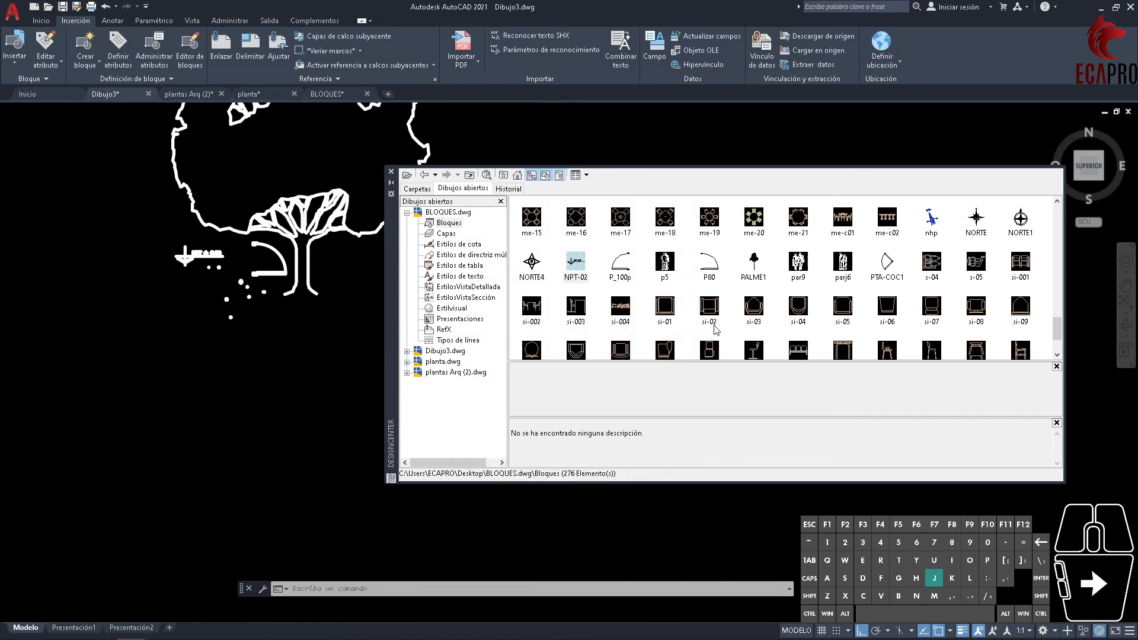
pyautogui.scroll(-2, 729, 311)
pyautogui.moveTo(621, 284)
pyautogui.mouseDown()
pyautogui.moveTo(334, 301)
pyautogui.moveTo(214, 290)
pyautogui.mouseUp()
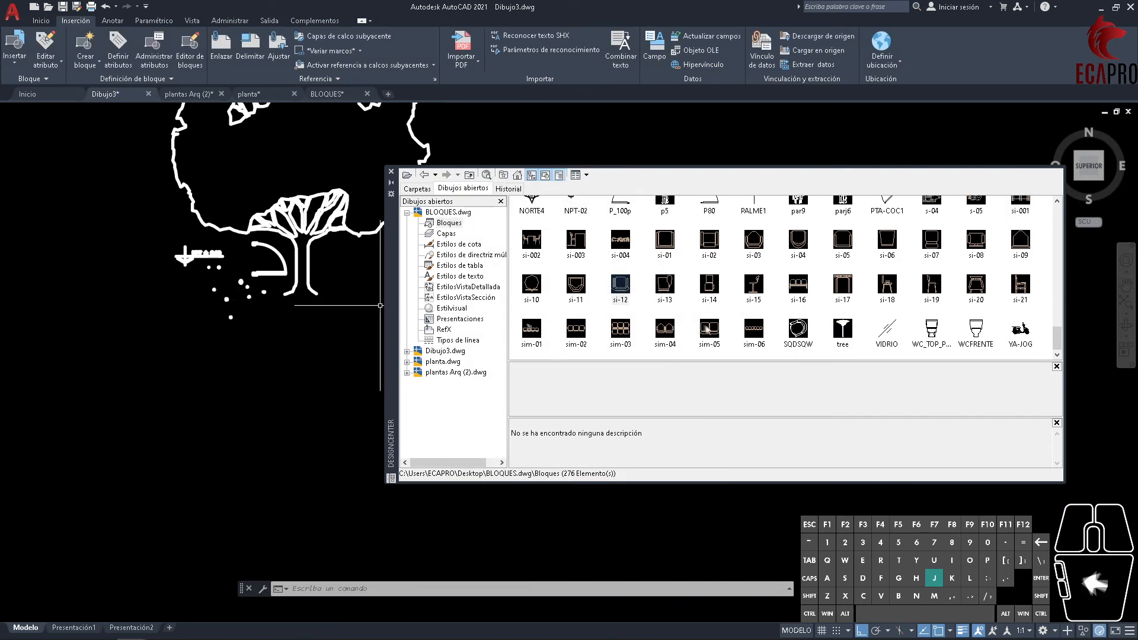
pyautogui.click(391, 172)
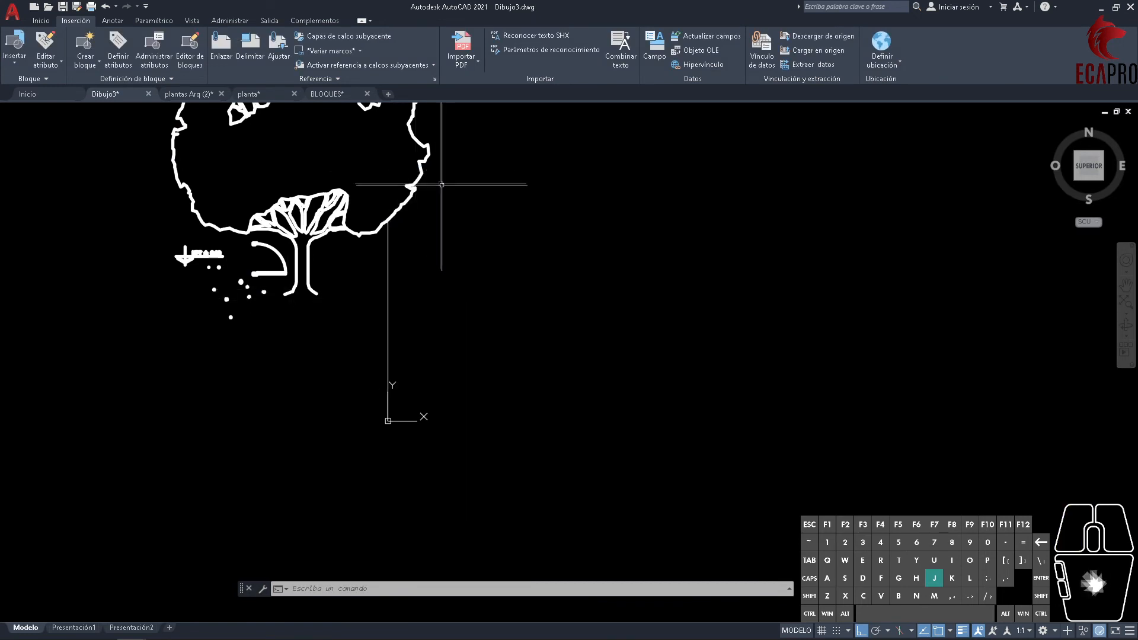
# - Place a vertical linear dimension across the opening of the inserted door block
pyautogui.click(41, 21)
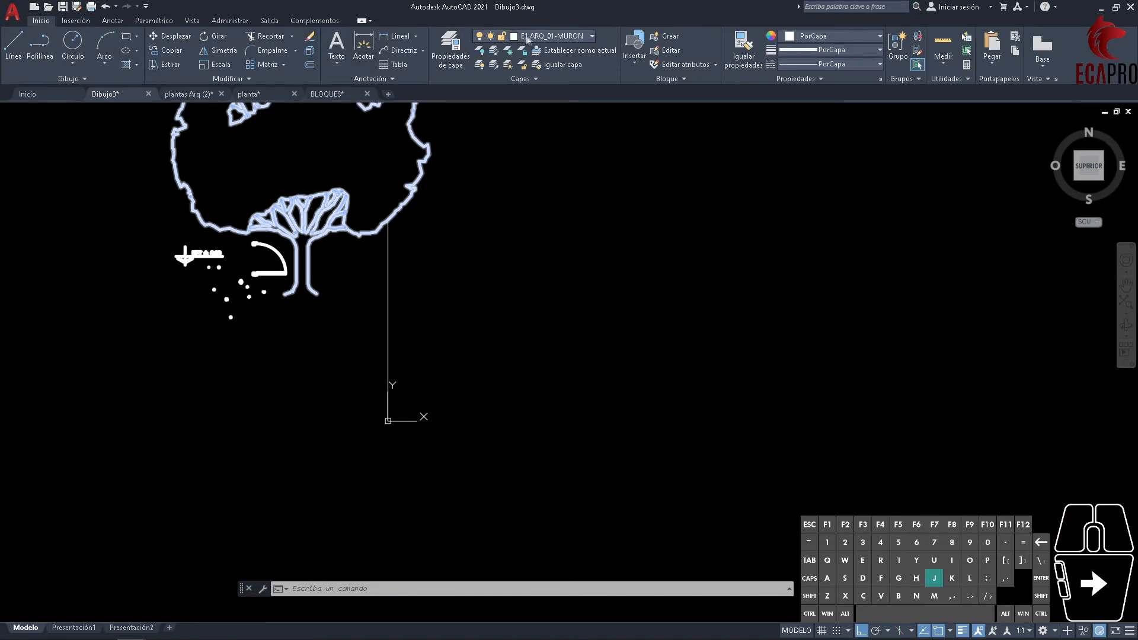
pyautogui.click(540, 36)
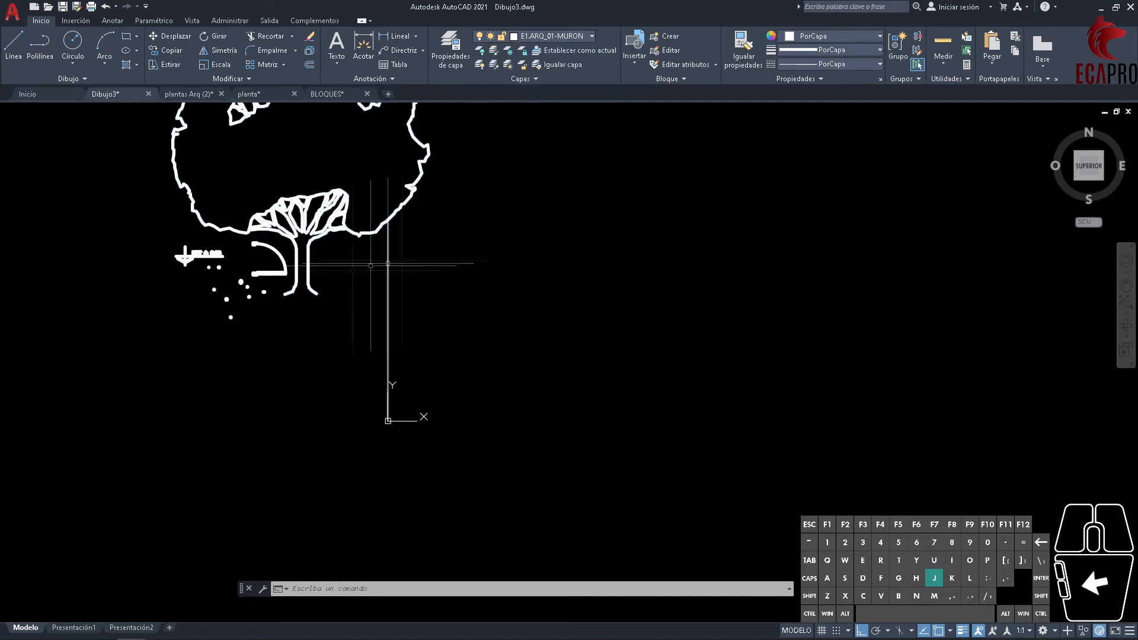
pyautogui.scroll(3, 456, 451)
pyautogui.scroll(4, 434, 363)
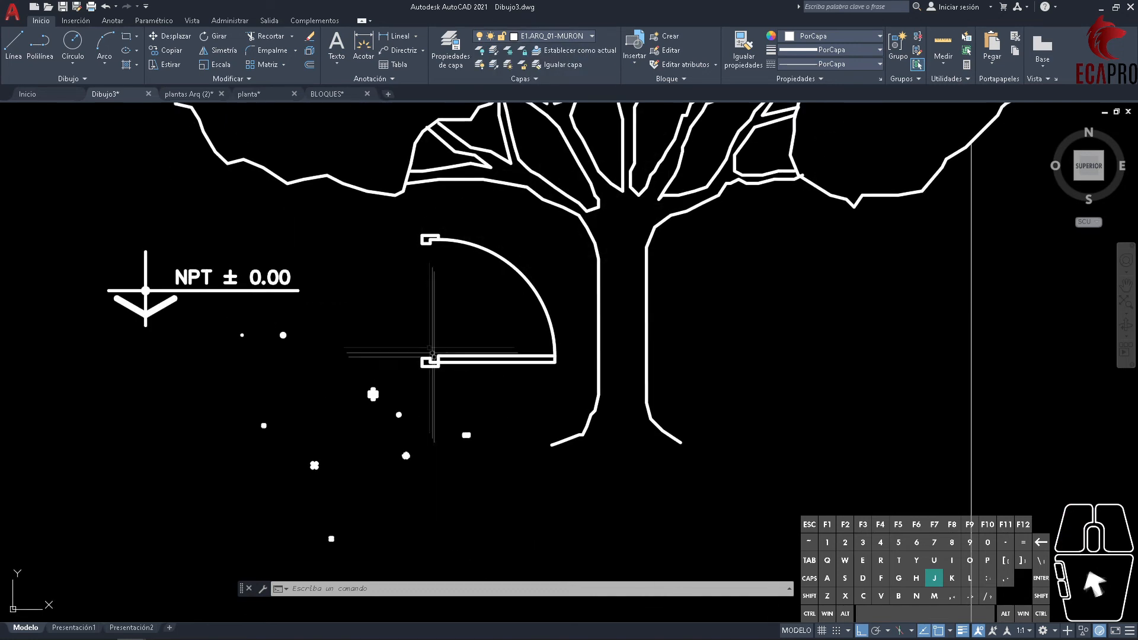
pyautogui.click(392, 43)
pyautogui.scroll(3, 437, 379)
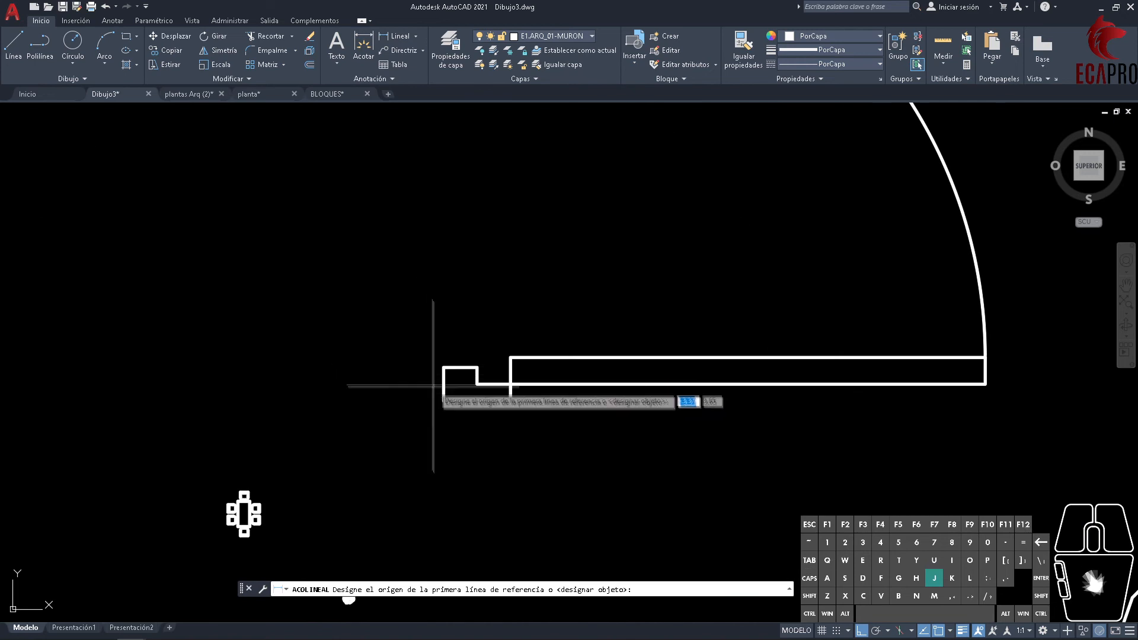
pyautogui.scroll(-2, 444, 386)
pyautogui.click(473, 383)
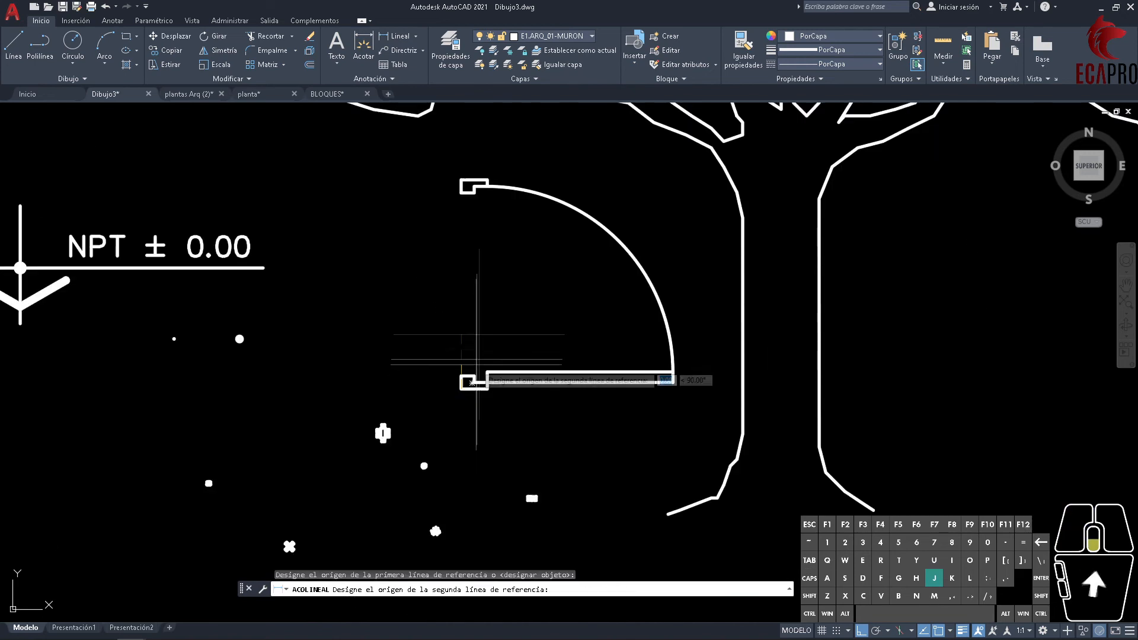
pyautogui.click(465, 185)
pyautogui.click(451, 270)
pyautogui.scroll(5, 451, 272)
pyautogui.scroll(5, 449, 261)
pyautogui.moveTo(489, 259); pyautogui.dragTo(540, 370, button='middle')
pyautogui.scroll(-4, 540, 370)
pyautogui.scroll(-5, 538, 371)
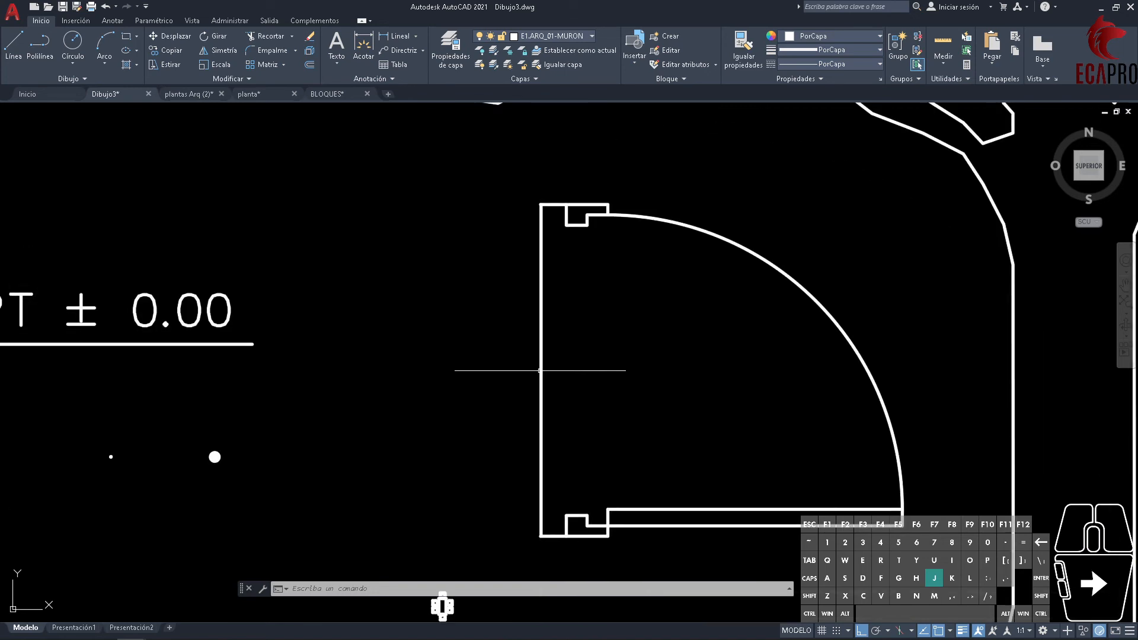
pyautogui.scroll(-5, 549, 409)
# - Try a linear dimension across the width of the six-chair dining table and cancel it
pyautogui.press('space')
pyautogui.scroll(8, 646, 377)
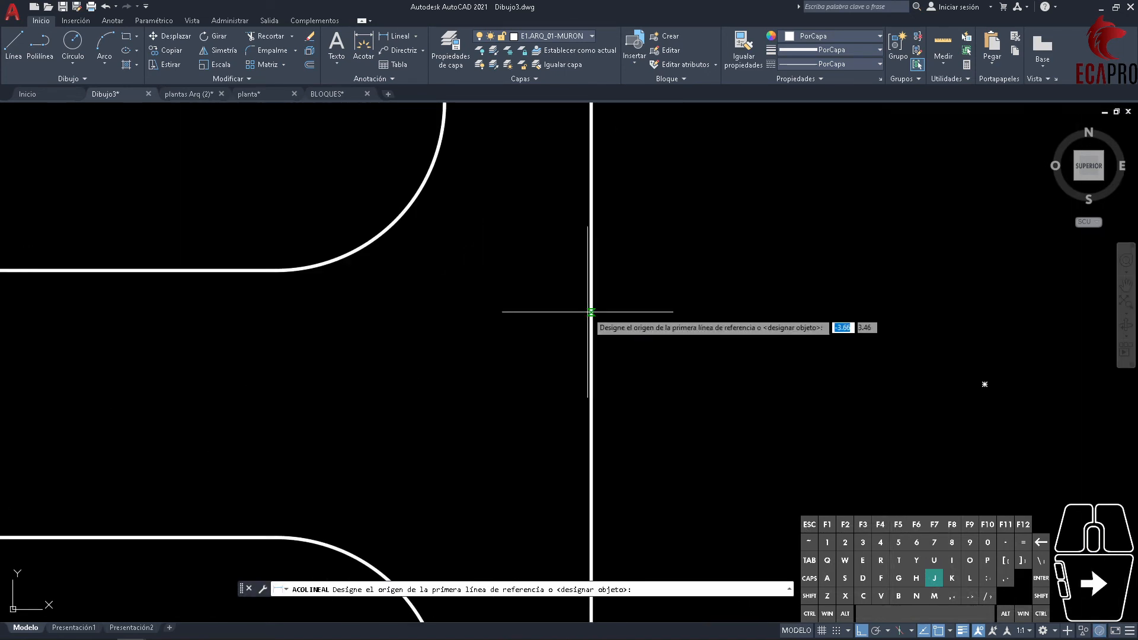
pyautogui.click(589, 312)
pyautogui.scroll(-3, 795, 332)
pyautogui.click(877, 327)
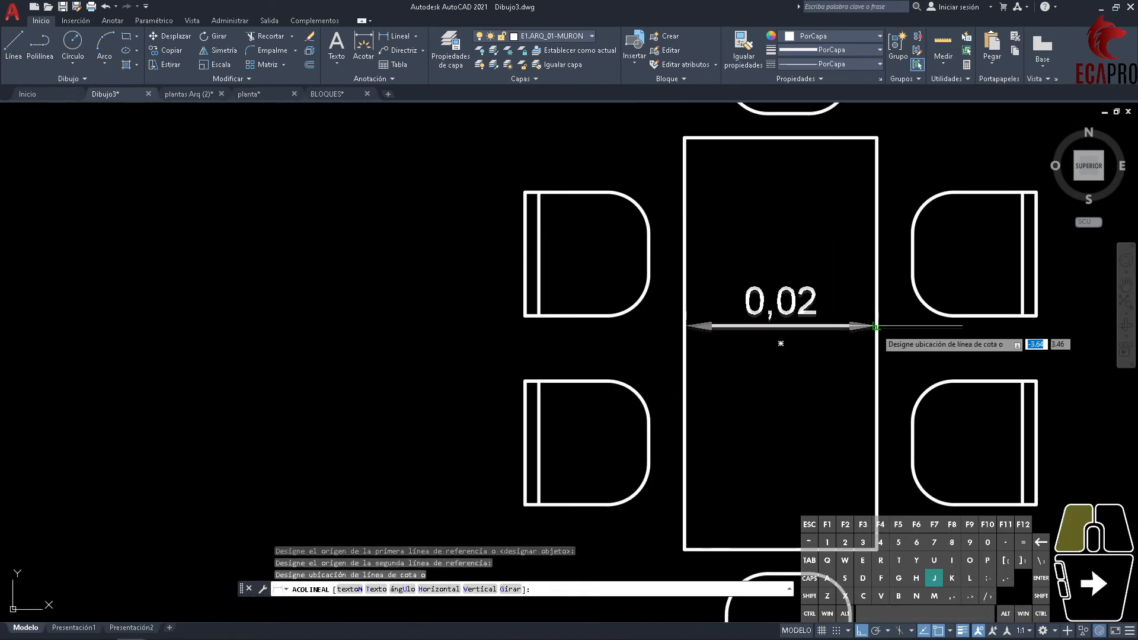
pyautogui.scroll(-8, 834, 319)
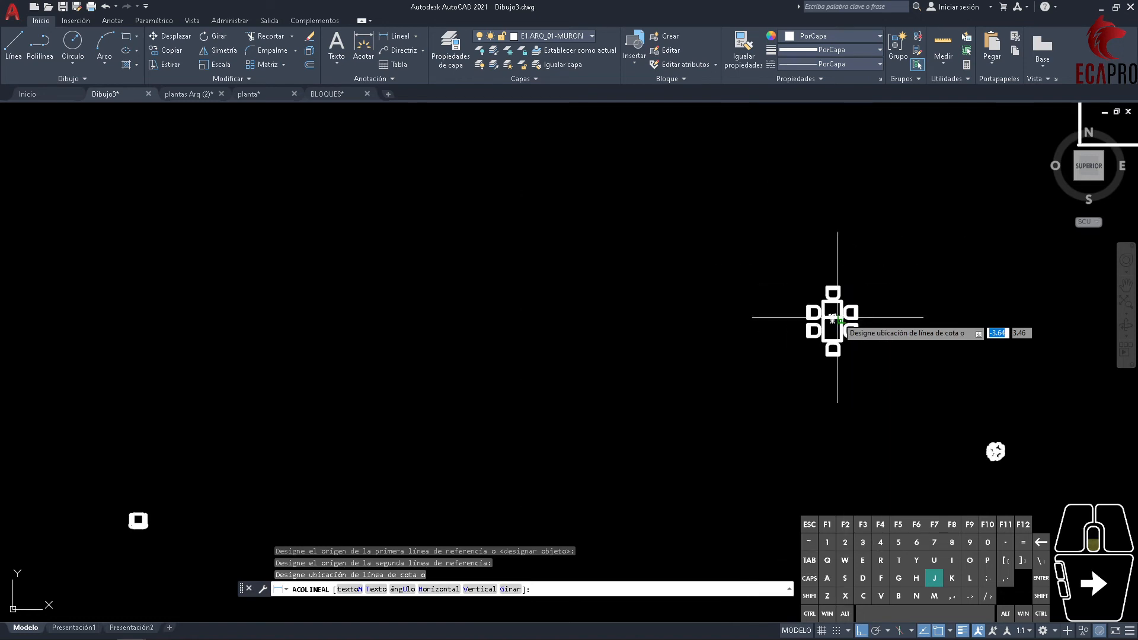
pyautogui.press('Escape')
pyautogui.press('Escape')
pyautogui.press('Escape')
# - Erase all the inserted blocks and the door dimension from model space
pyautogui.scroll(7, 836, 323)
pyautogui.scroll(-6, 853, 340)
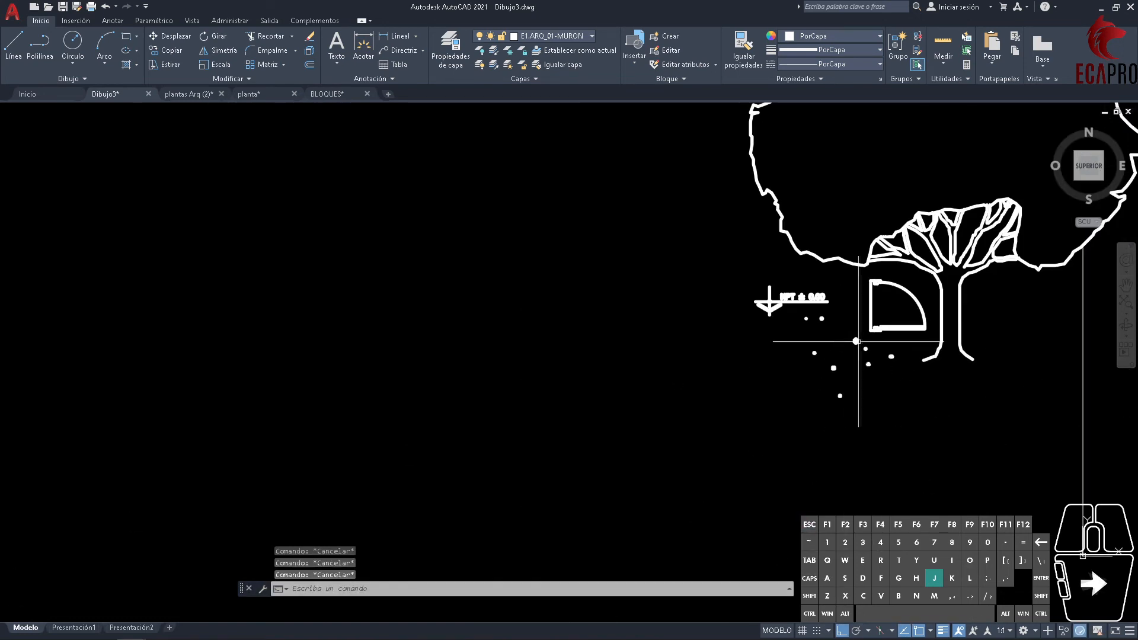
pyautogui.moveTo(887, 341); pyautogui.dragTo(634, 382, button='middle')
pyautogui.scroll(-3, 634, 382)
pyautogui.scroll(4, 686, 375)
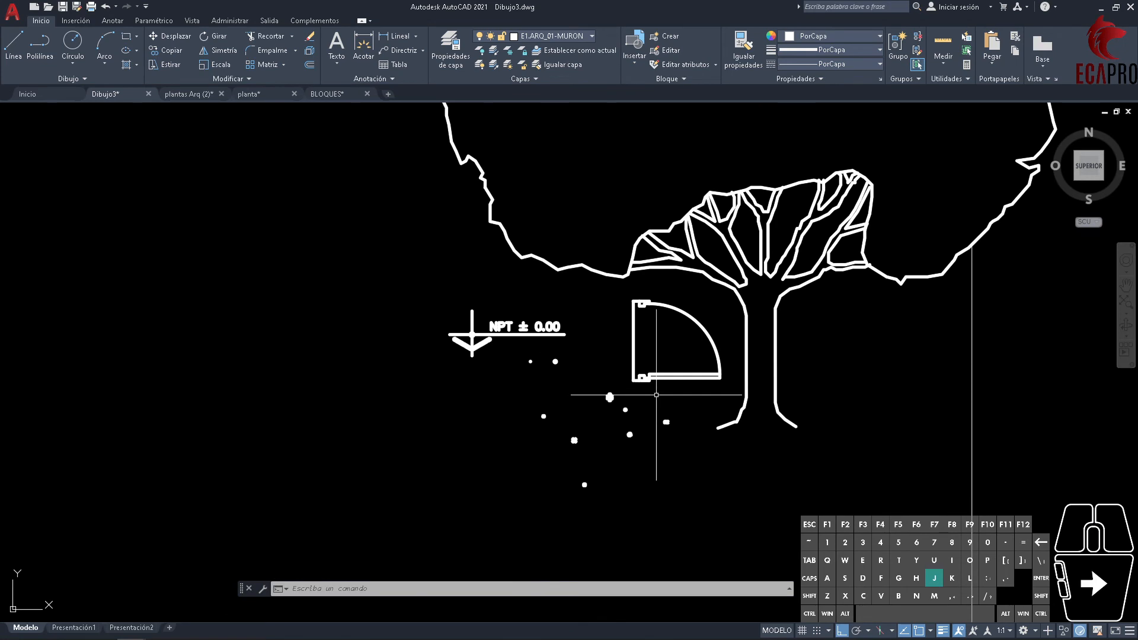
pyautogui.scroll(-5, 593, 356)
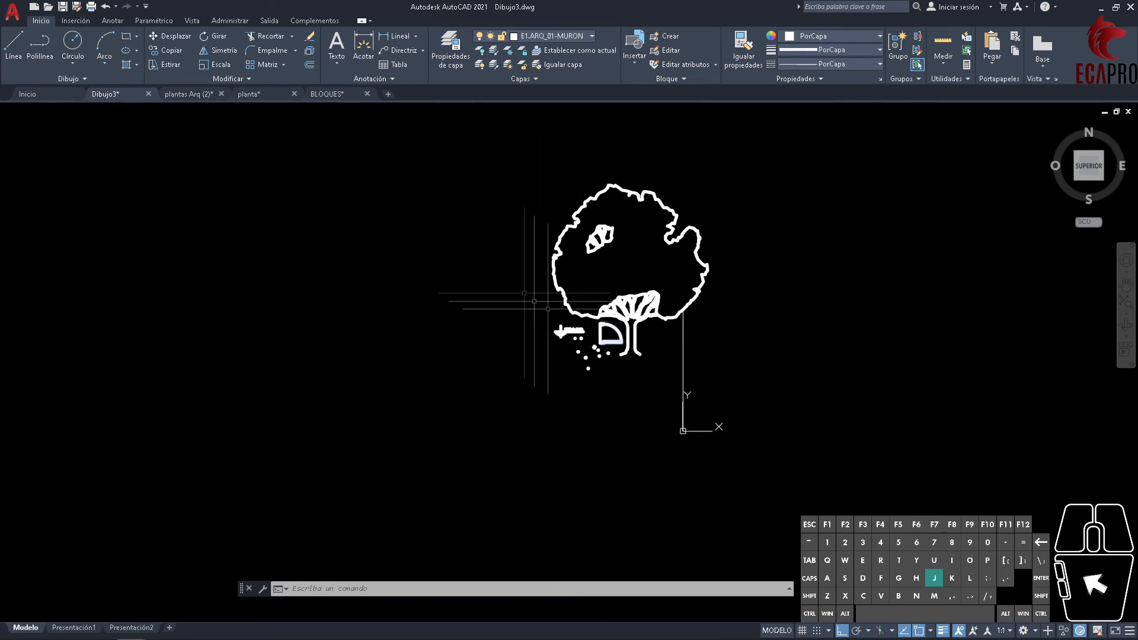
pyautogui.click(495, 192)
pyautogui.click(704, 385)
pyautogui.click(676, 388)
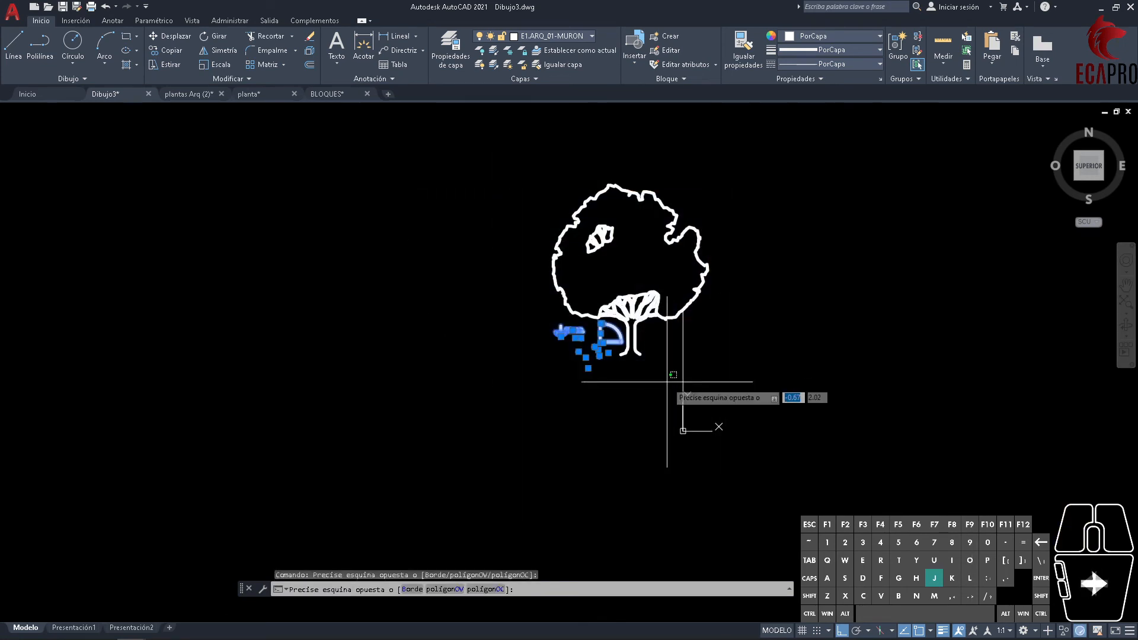
pyautogui.click(516, 256)
pyautogui.press('Delete')
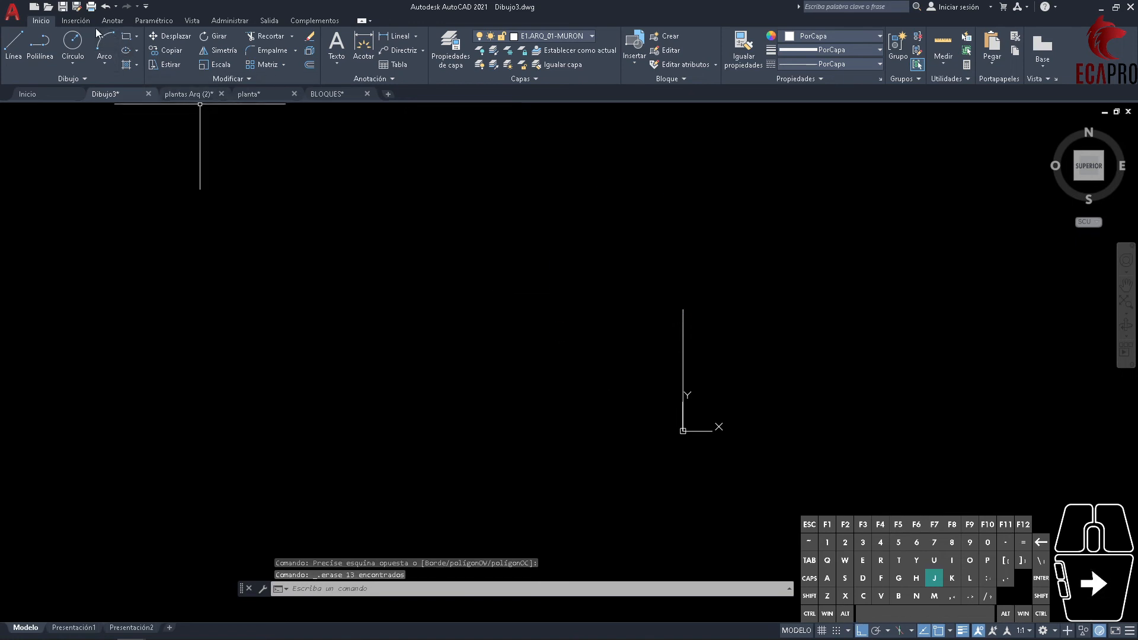
# - Examine the gallery of blocks stored in the Dibujo3 drawing and close it without inserting any
pyautogui.click(88, 24)
pyautogui.click(15, 47)
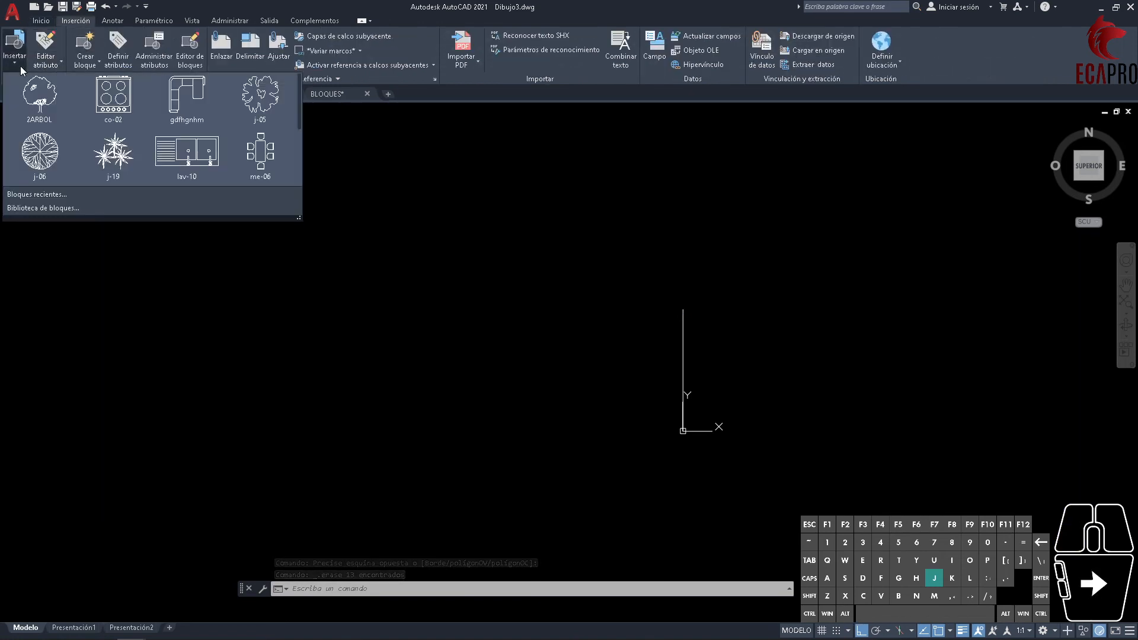
pyautogui.scroll(-5, 195, 151)
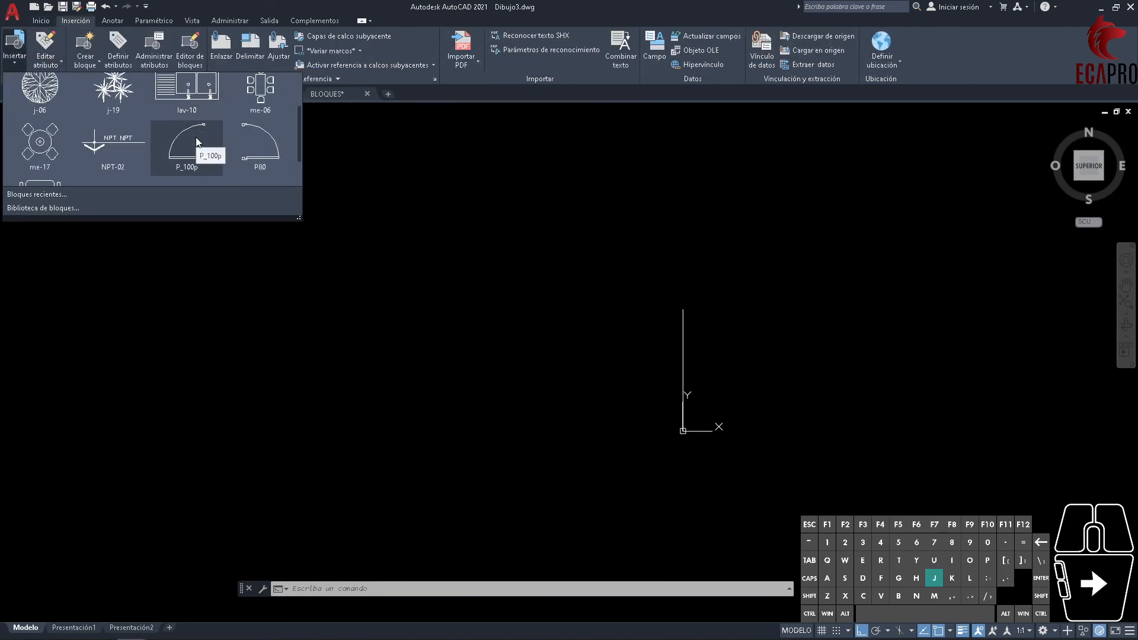
pyautogui.scroll(2, 198, 142)
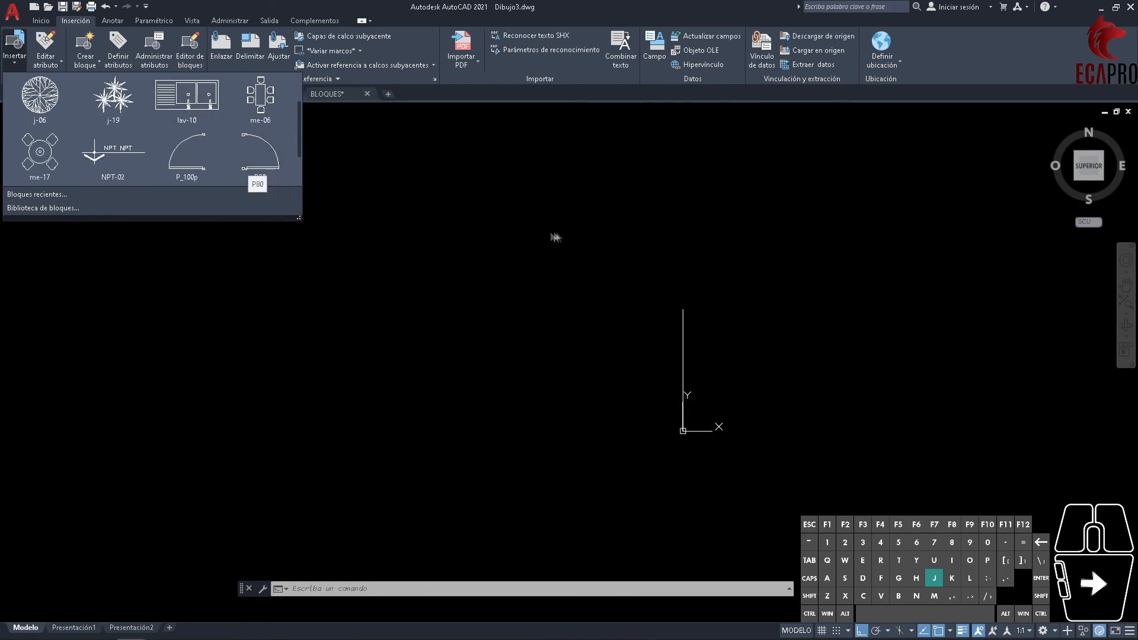
pyautogui.click(558, 236)
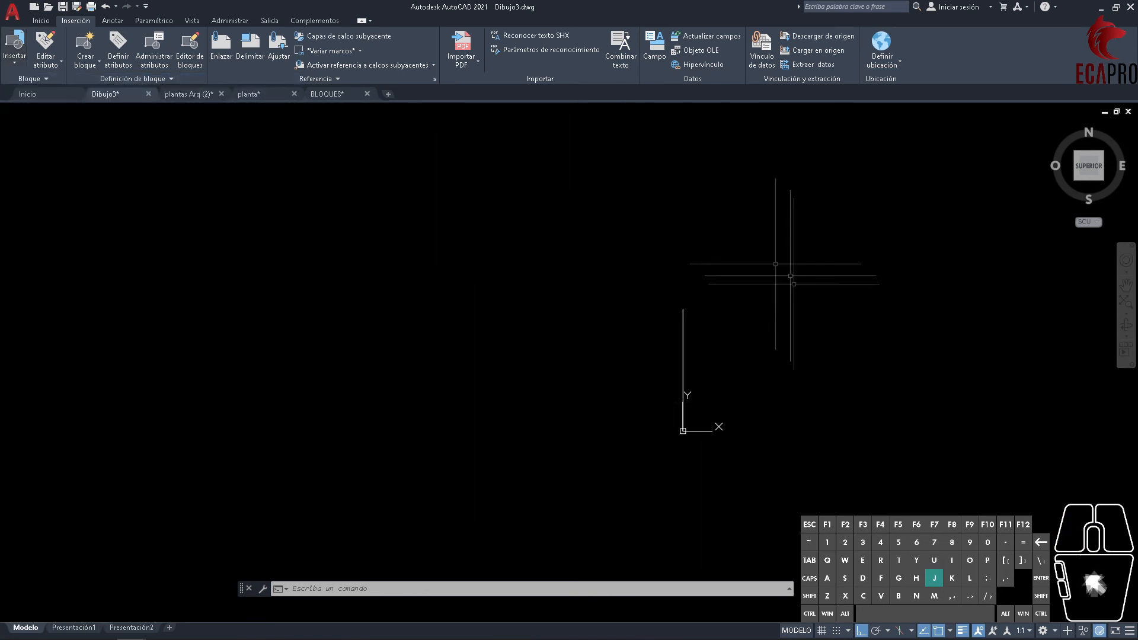
# - Switch from model space to the Presentación1 layout
pyautogui.scroll(-3, 821, 351)
pyautogui.moveTo(844, 354); pyautogui.dragTo(561, 333, button='middle')
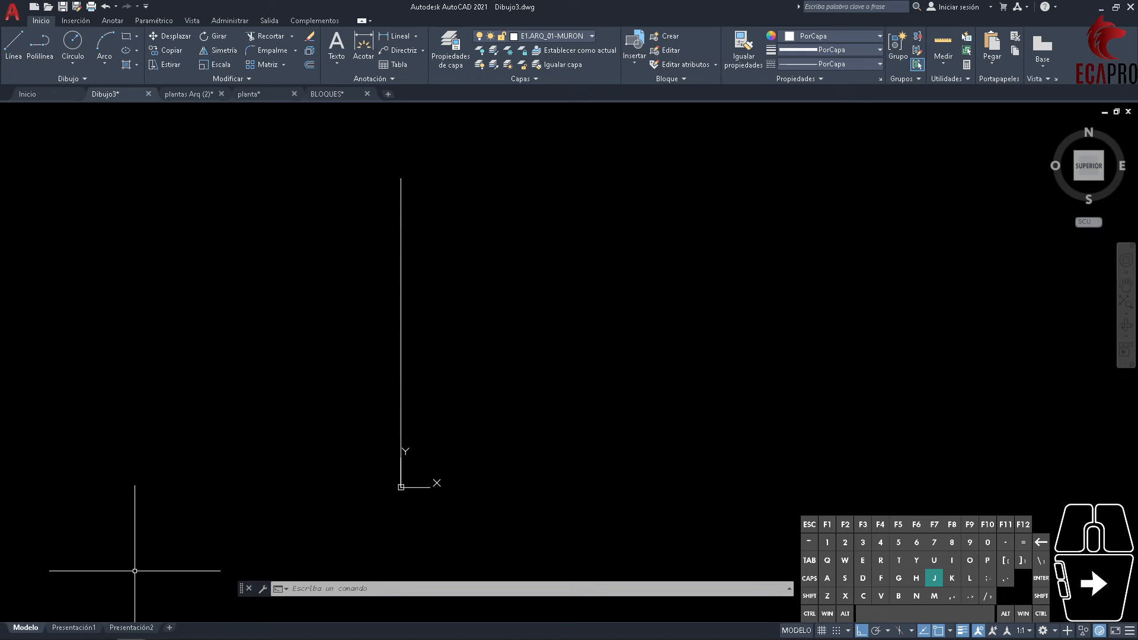
pyautogui.click(74, 628)
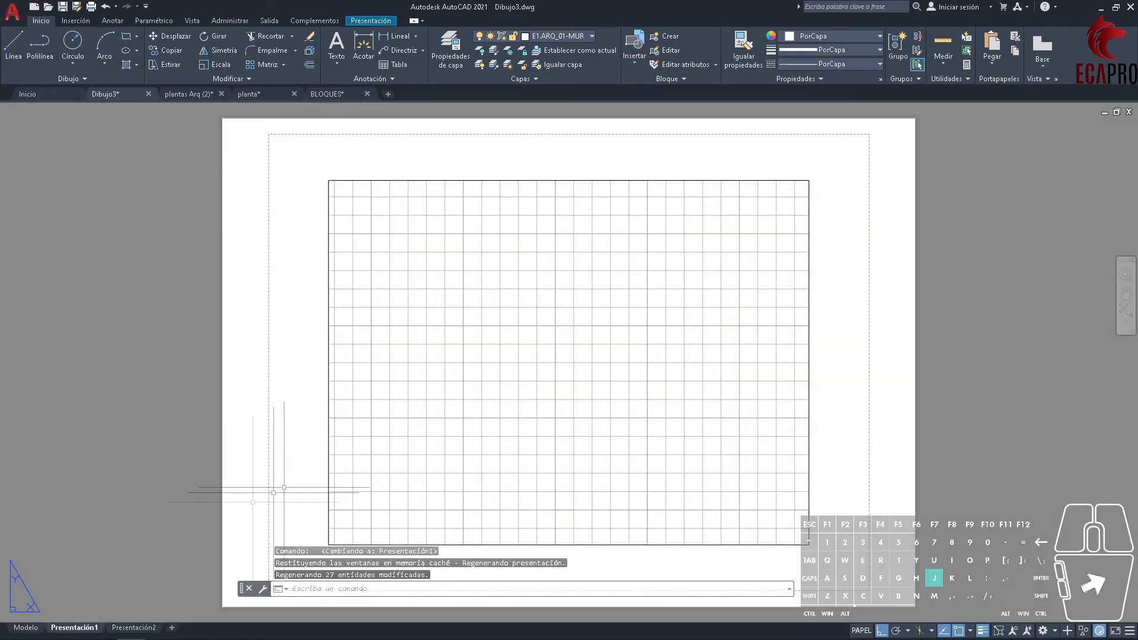
# - Create a new page setup named DOBLECARTA for the Presentación1 layout
pyautogui.scroll(-2, 593, 451)
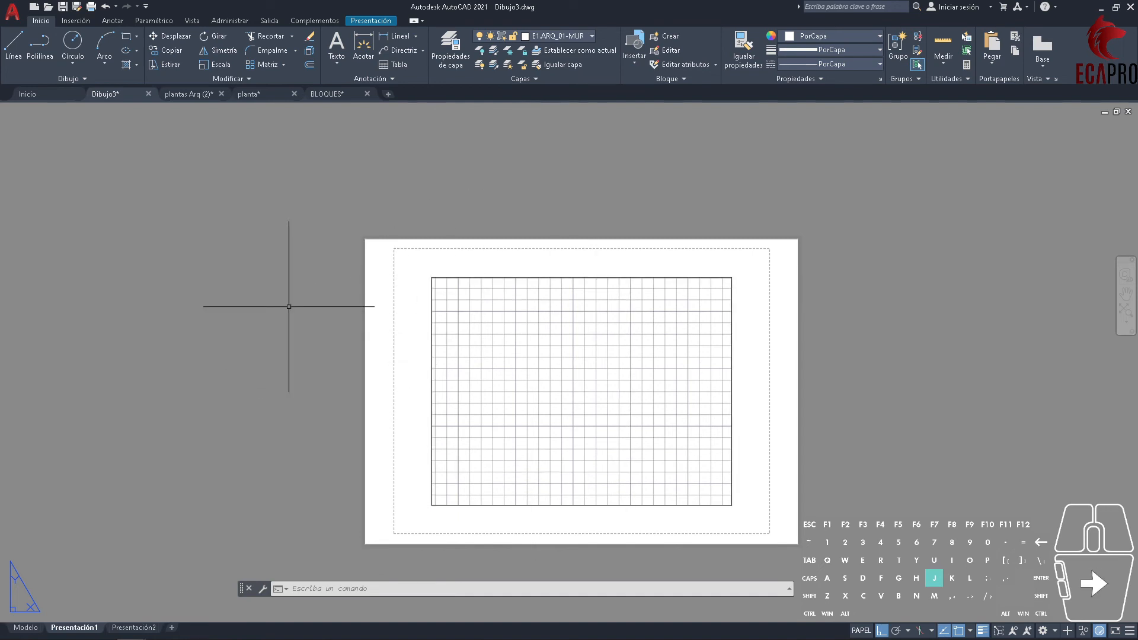
pyautogui.rightClick(70, 631)
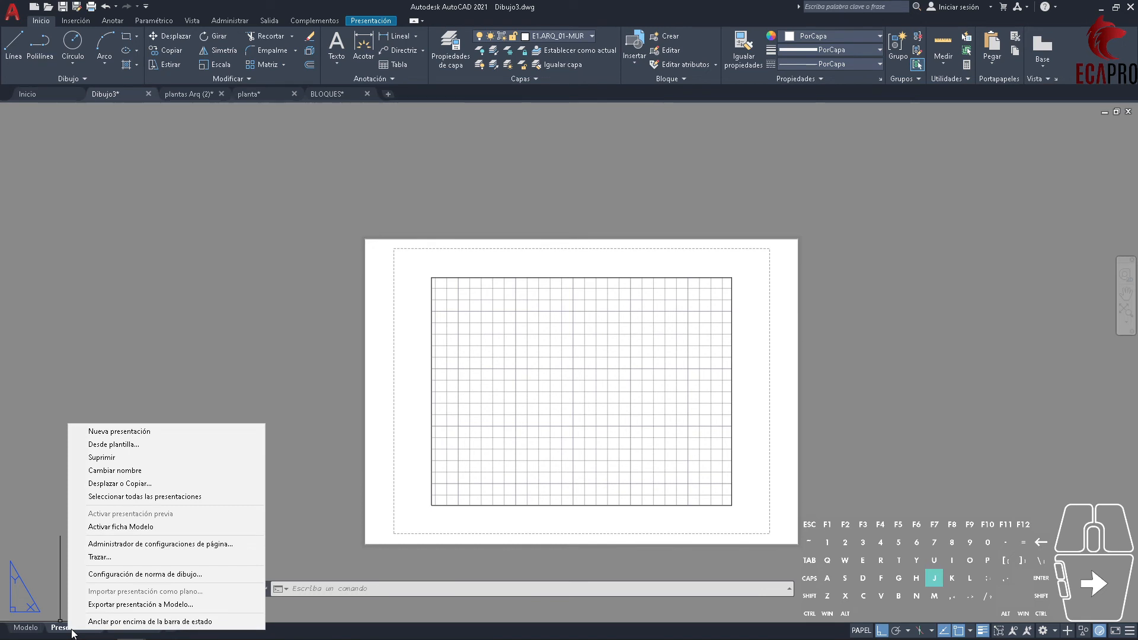
pyautogui.click(136, 544)
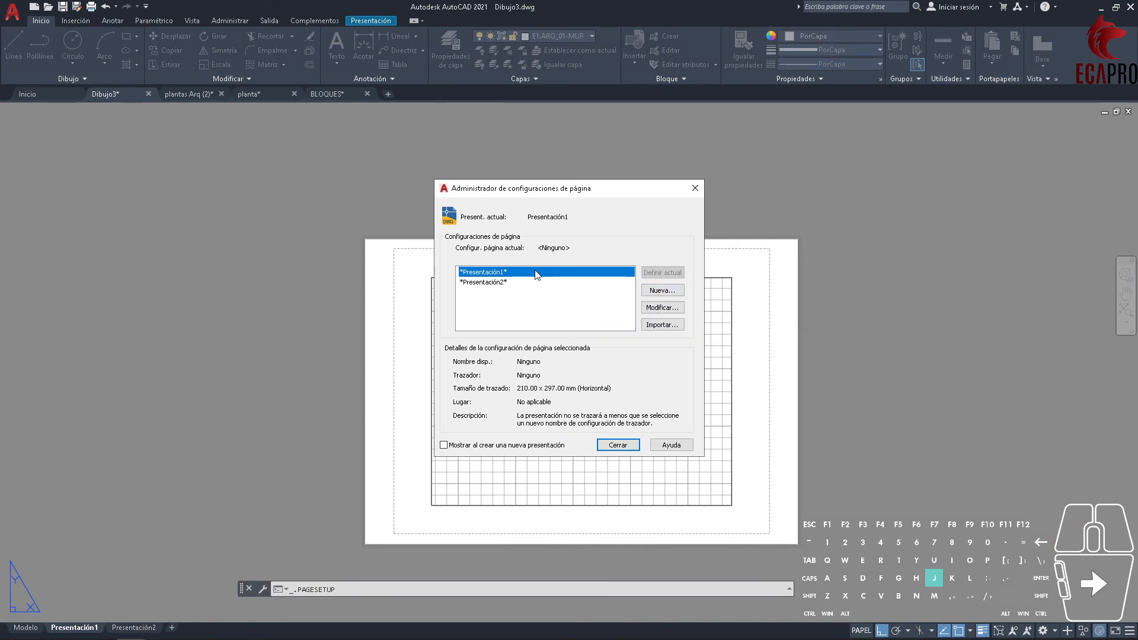
pyautogui.click(661, 291)
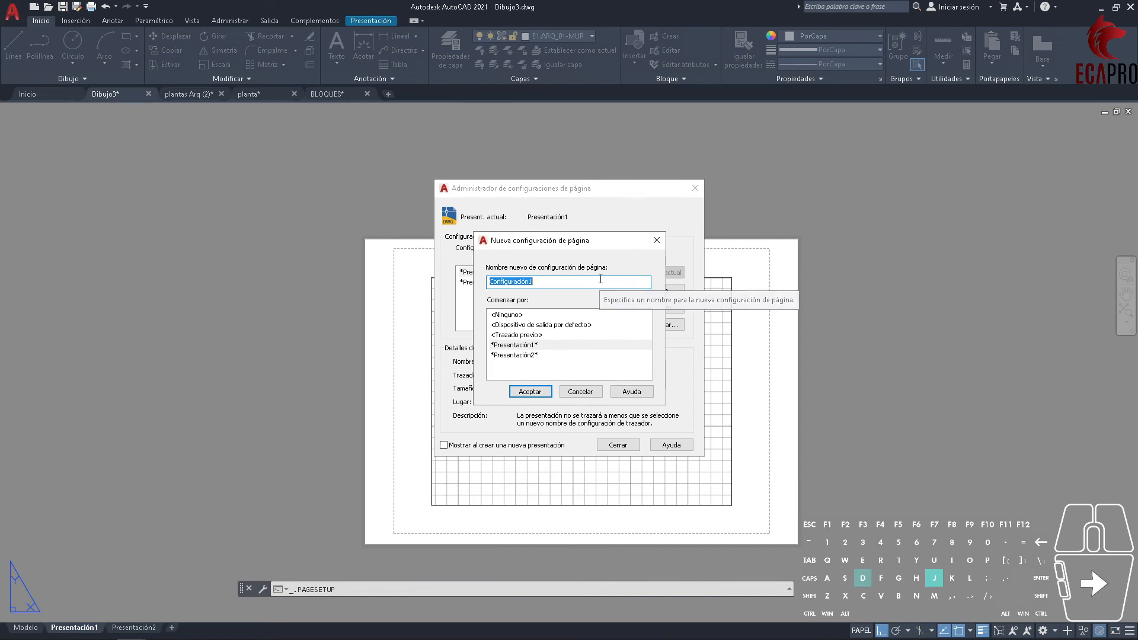
pyautogui.write('DOBLECART')
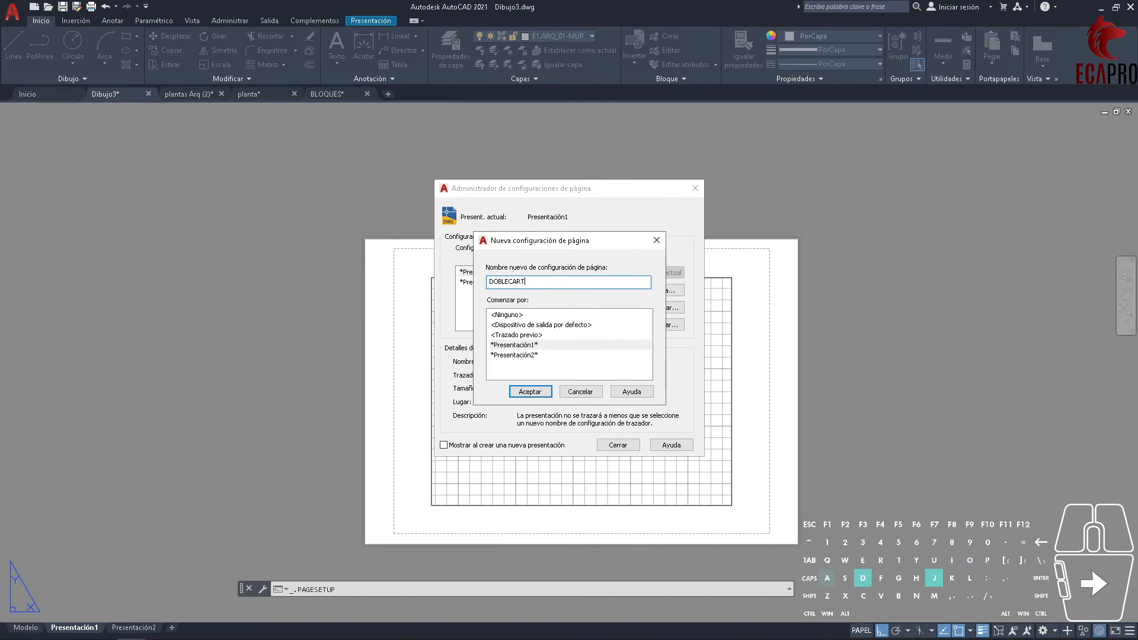
pyautogui.write('A')
pyautogui.press('Return')
# - Assign the DWG To PDF.pc3 plotter to the page setup and look through its standard paper sizes without choosing one
pyautogui.click(442, 238)
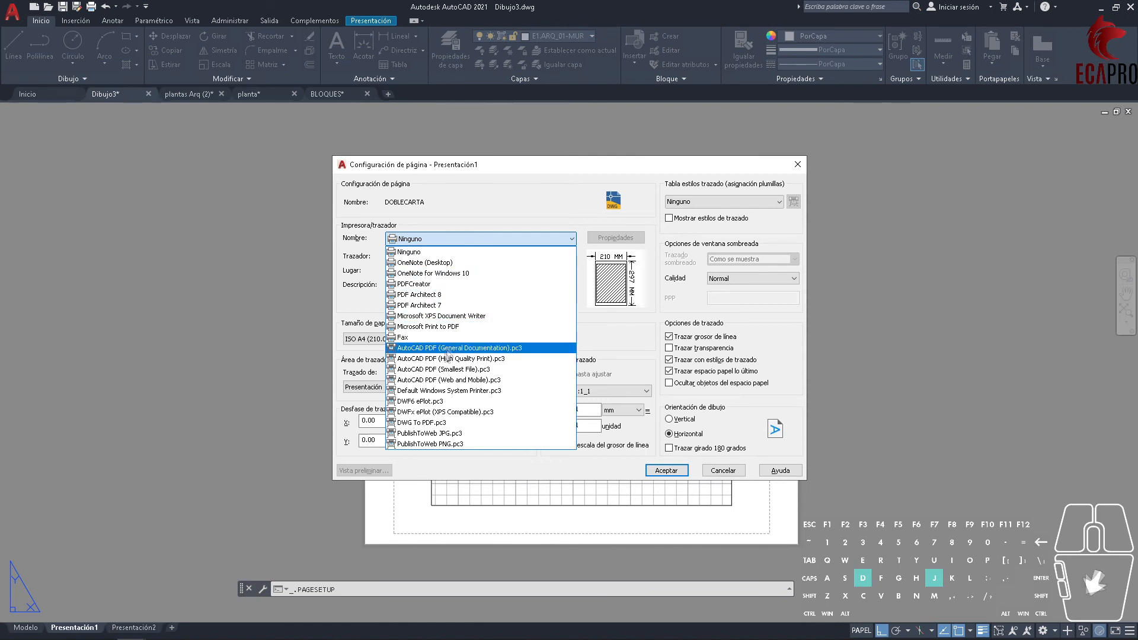
pyautogui.click(438, 424)
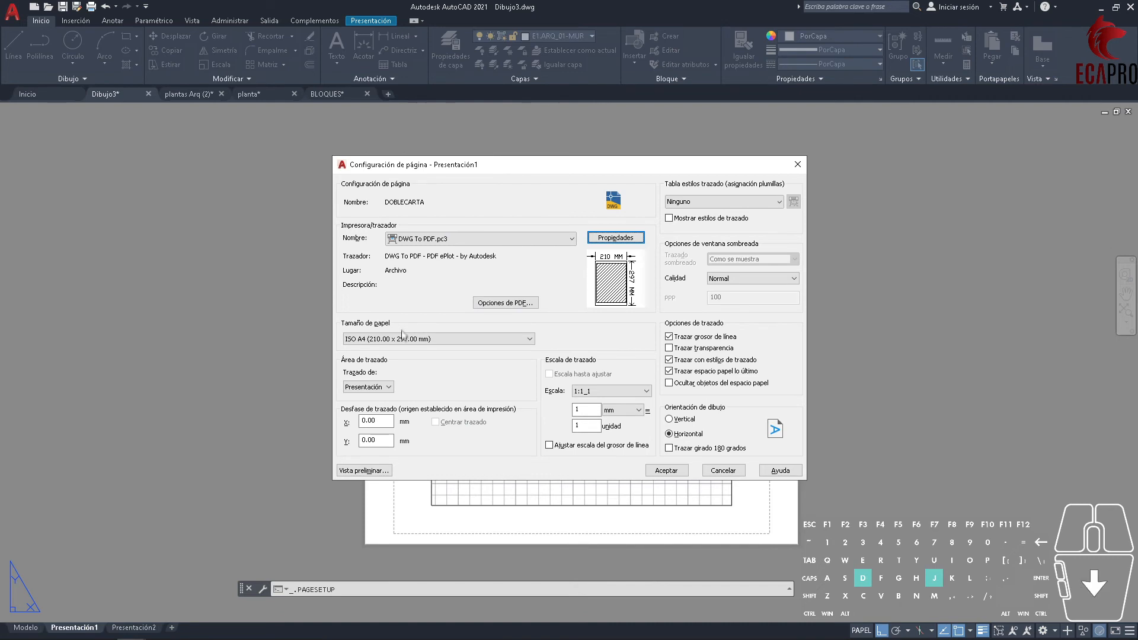
pyautogui.click(406, 339)
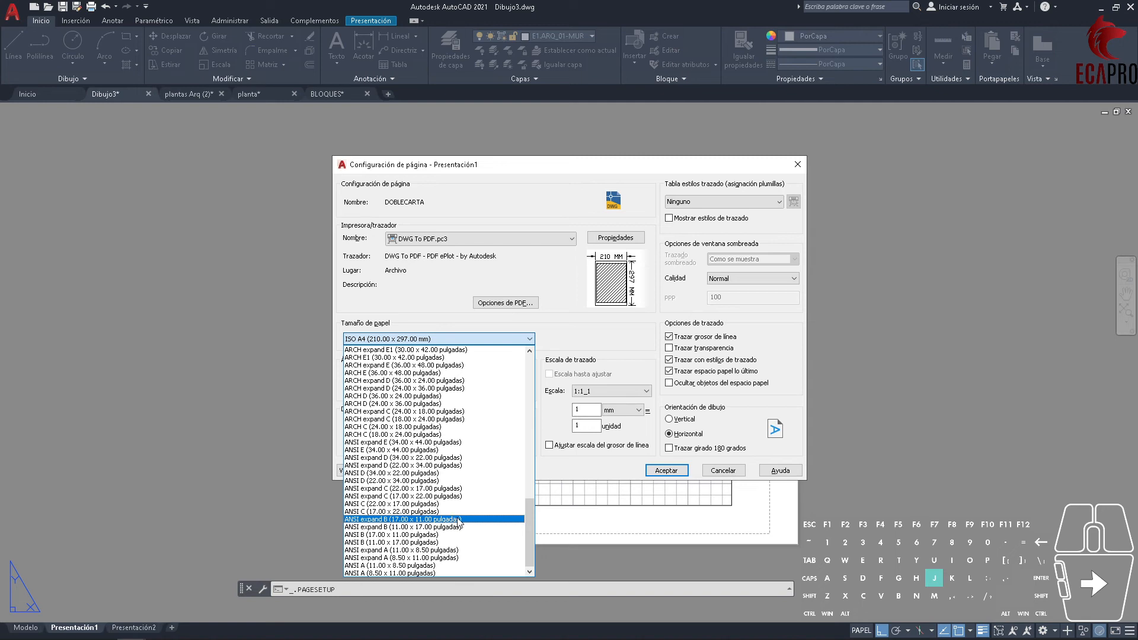
pyautogui.scroll(19, 457, 524)
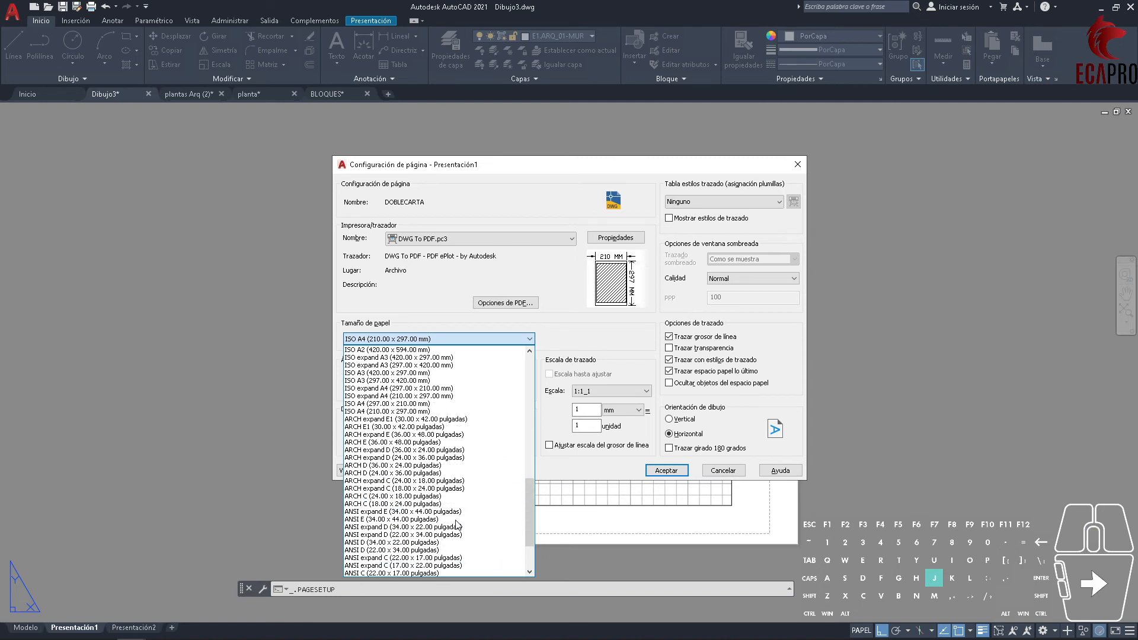
pyautogui.click(561, 328)
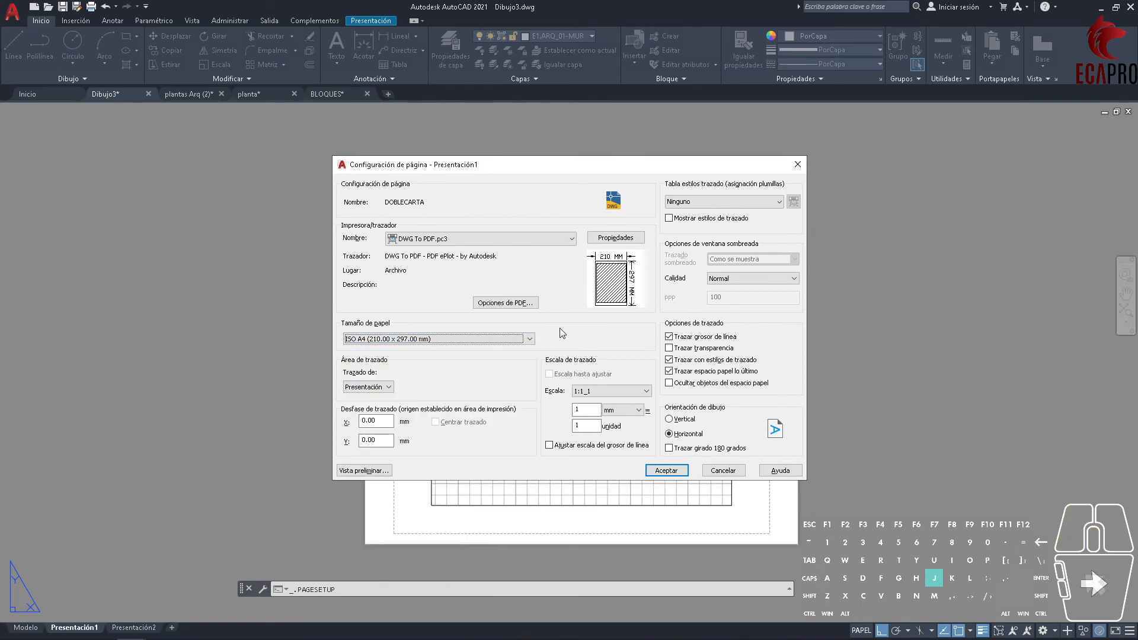
# - Define a custom paper size from scratch for the DWG To PDF plotter, 430 mm wide and 280 mm long
pyautogui.click(596, 241)
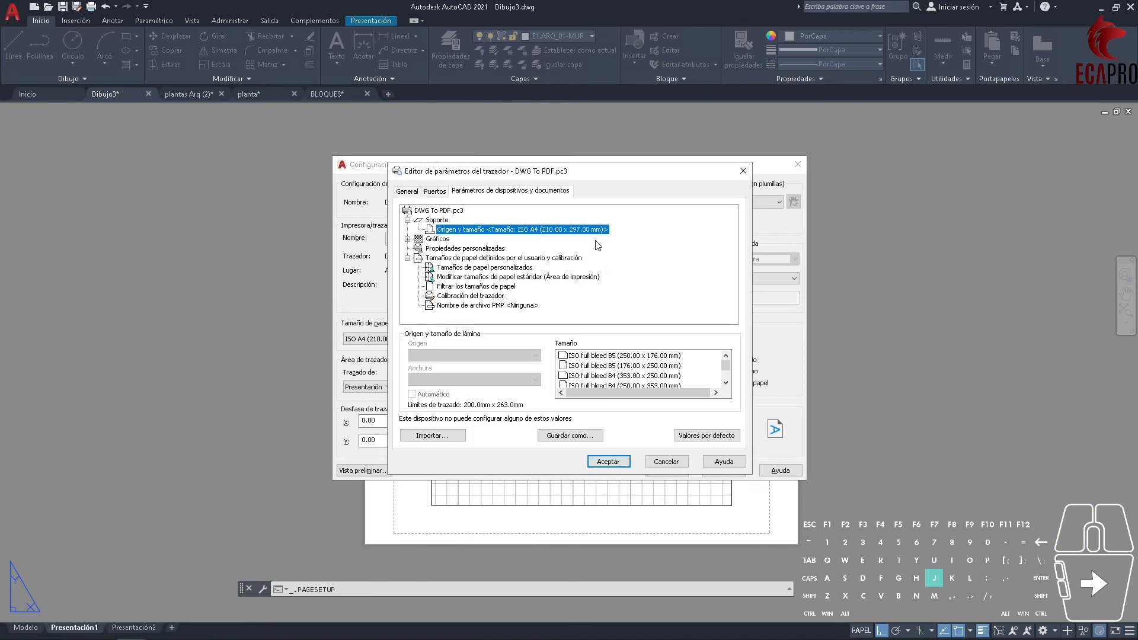
pyautogui.click(481, 268)
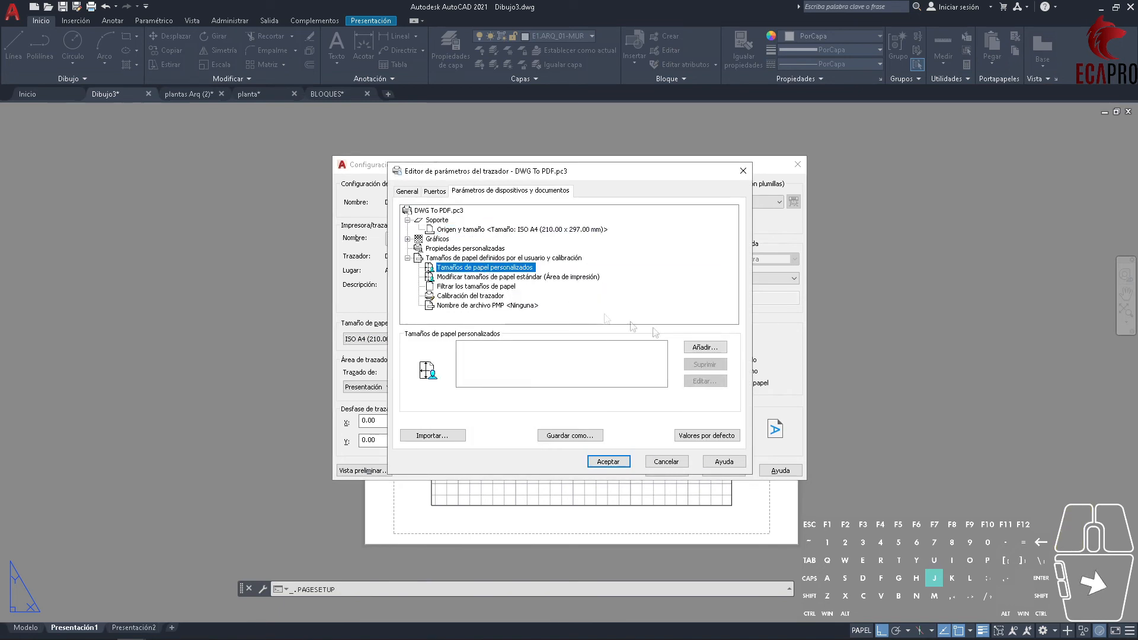
pyautogui.click(696, 354)
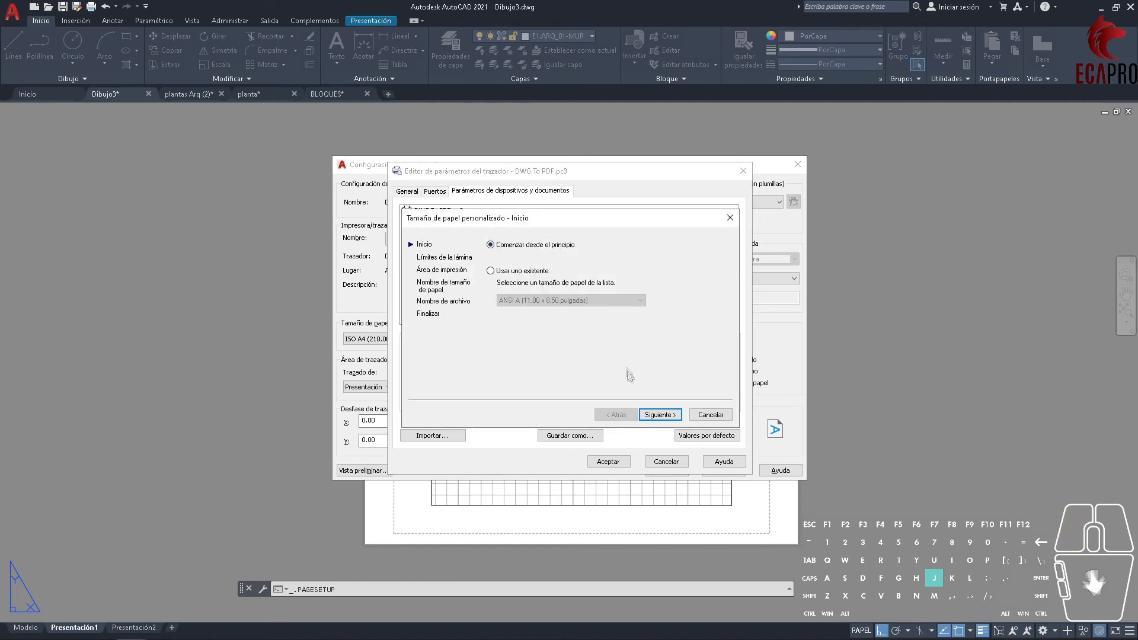
pyautogui.click(647, 413)
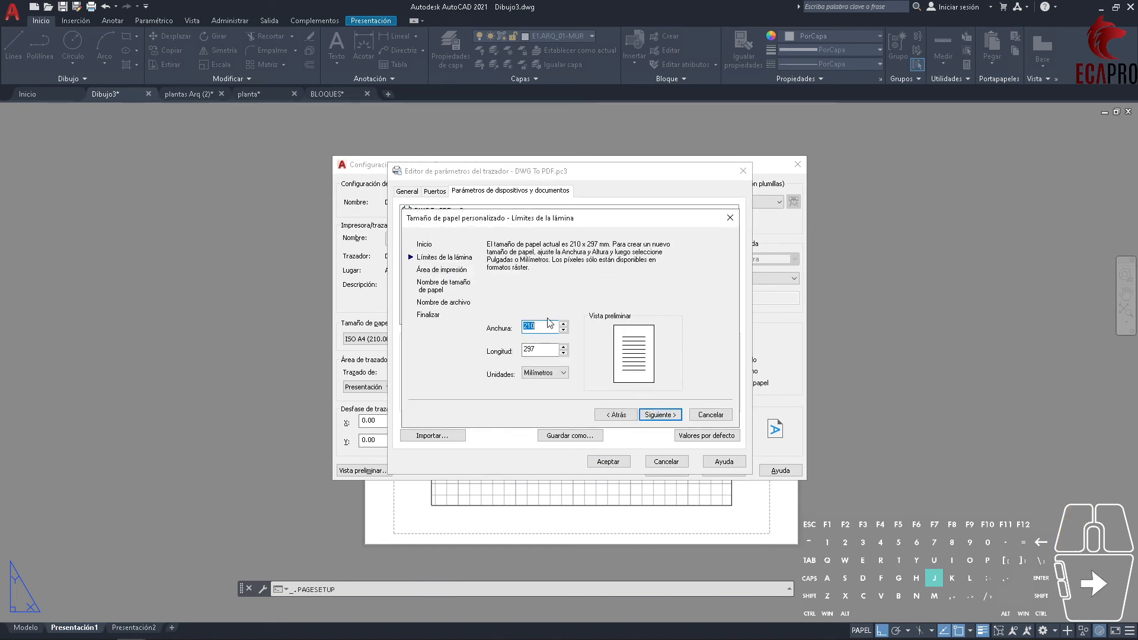
pyautogui.write('430')
pyautogui.moveTo(543, 349); pyautogui.dragTo(501, 356)
pyautogui.write('280')
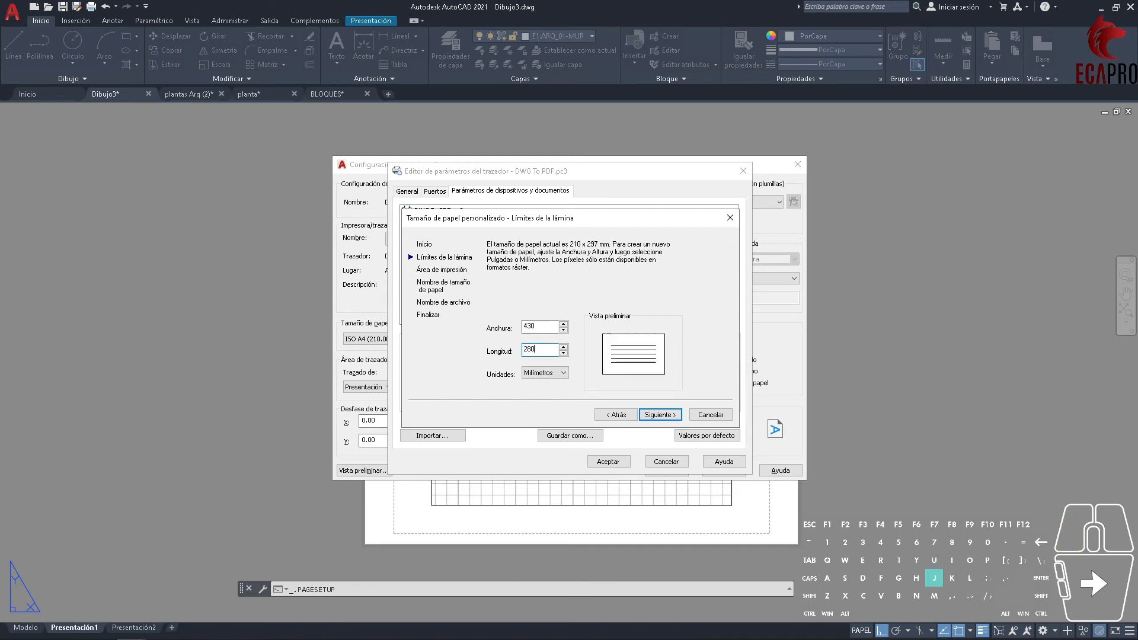
pyautogui.click(562, 374)
pyautogui.click(534, 391)
pyautogui.click(542, 377)
pyautogui.click(536, 391)
pyautogui.click(659, 414)
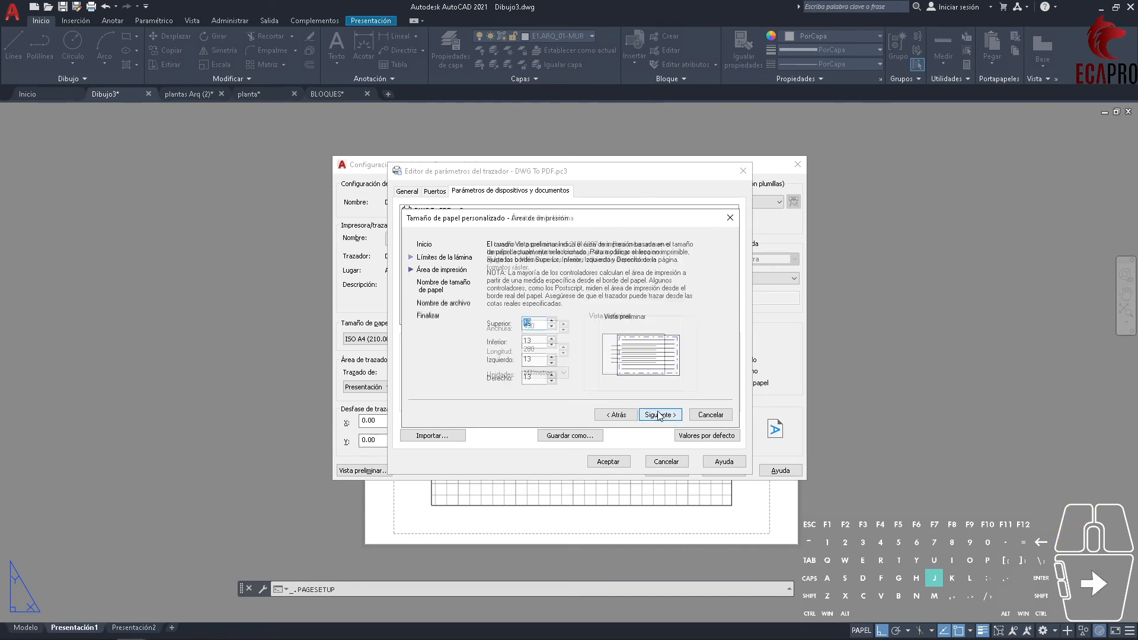
# - Set all four non-printable margins of the custom paper size to 0
pyautogui.write('0')
pyautogui.moveTo(536, 342); pyautogui.dragTo(497, 387)
pyautogui.write('0.00')
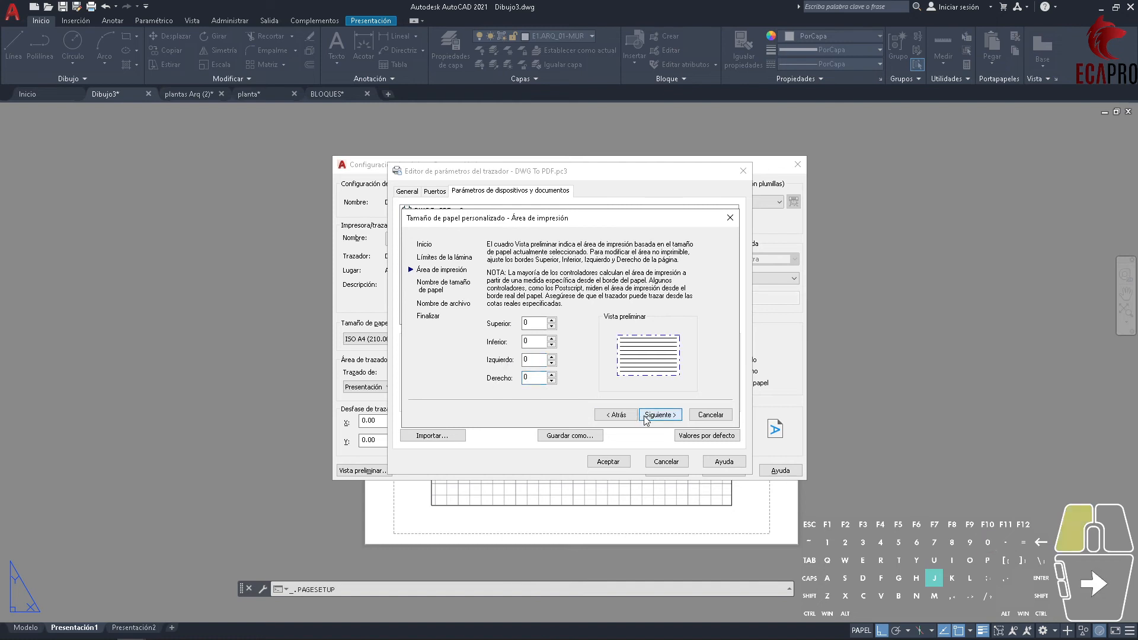
pyautogui.click(659, 414)
# - Name both the custom paper size and its PMP file DOBLECARTA, and save the plotter configuration changes
pyautogui.write('DOBLECARTA')
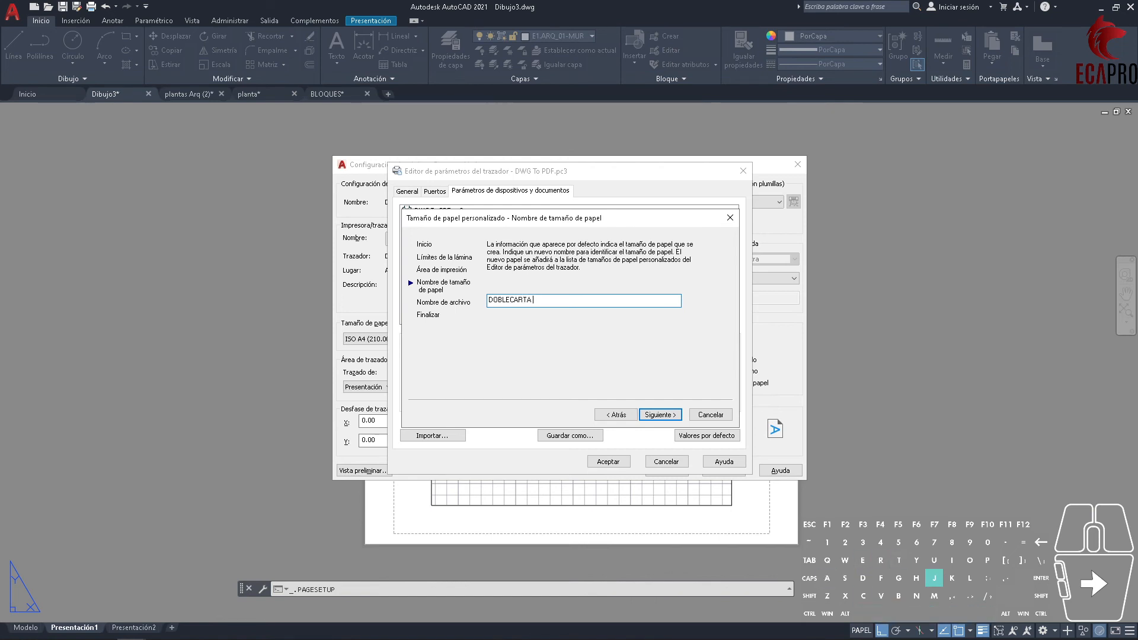
pyautogui.press('Return')
pyautogui.write('DOBLEC')
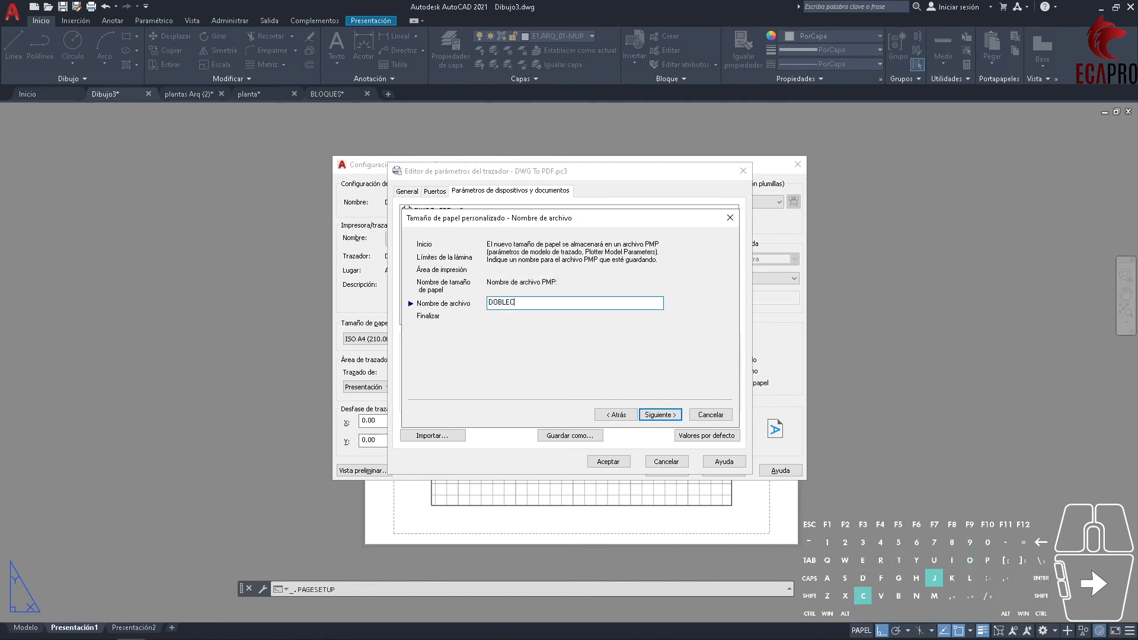
pyautogui.write('ARTA')
pyautogui.click(664, 414)
pyautogui.click(664, 414)
pyautogui.click(523, 352)
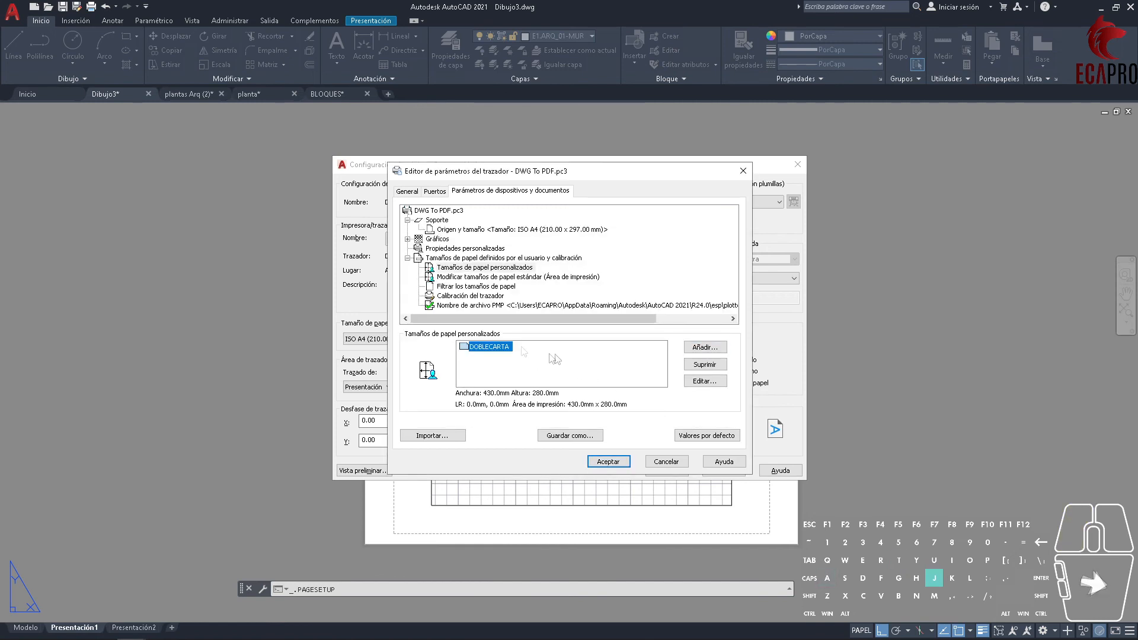
pyautogui.click(608, 461)
pyautogui.click(563, 368)
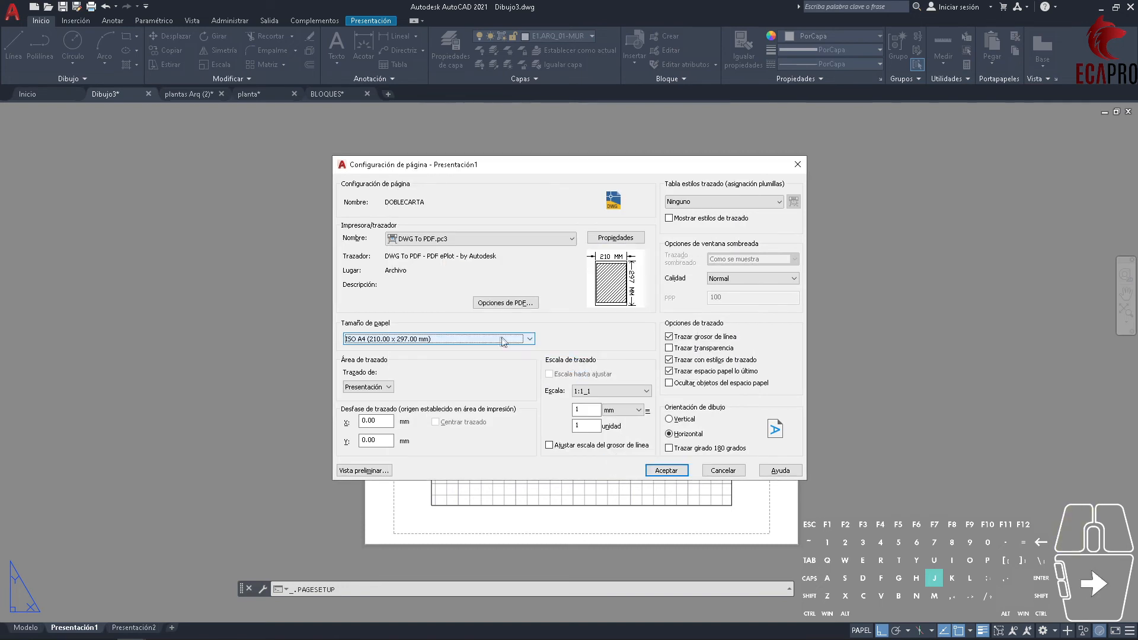
# - Choose the DOBLECARTA paper size for the page setup, keep millimetres as the plot scale unit and accept the setup
pyautogui.click(502, 338)
pyautogui.moveTo(532, 502); pyautogui.dragTo(531, 545)
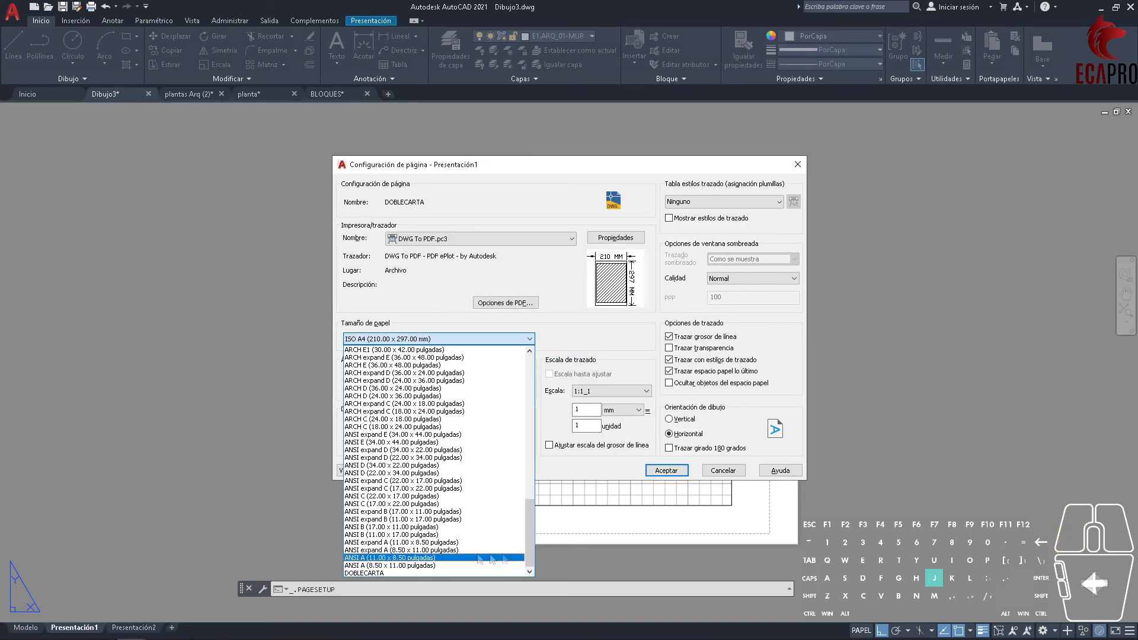
pyautogui.click(383, 574)
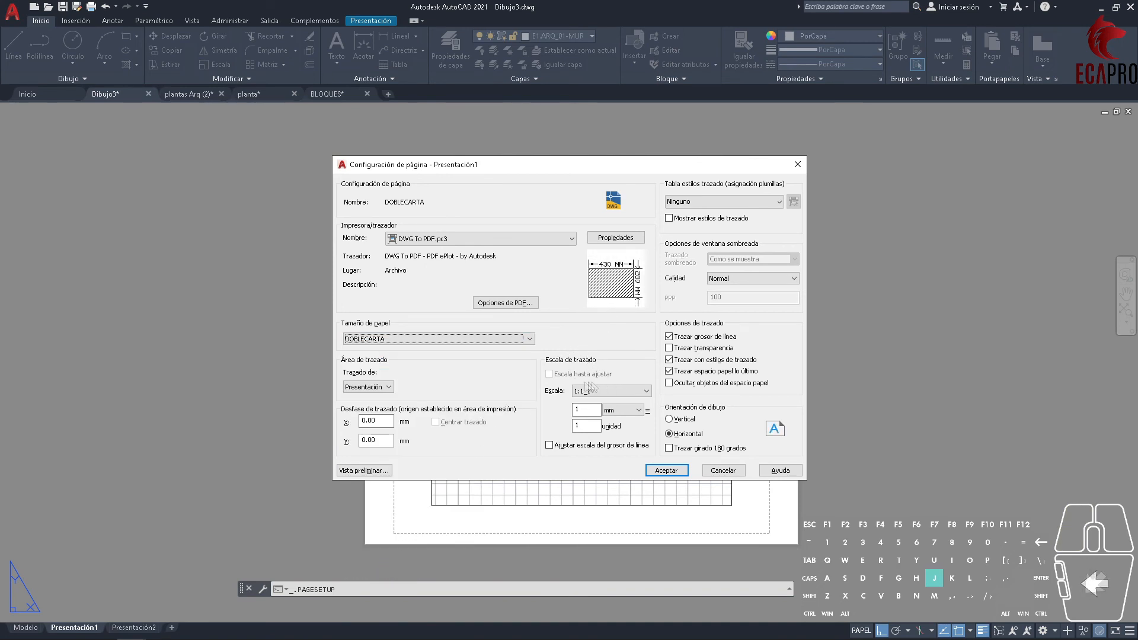
pyautogui.click(622, 411)
pyautogui.click(622, 412)
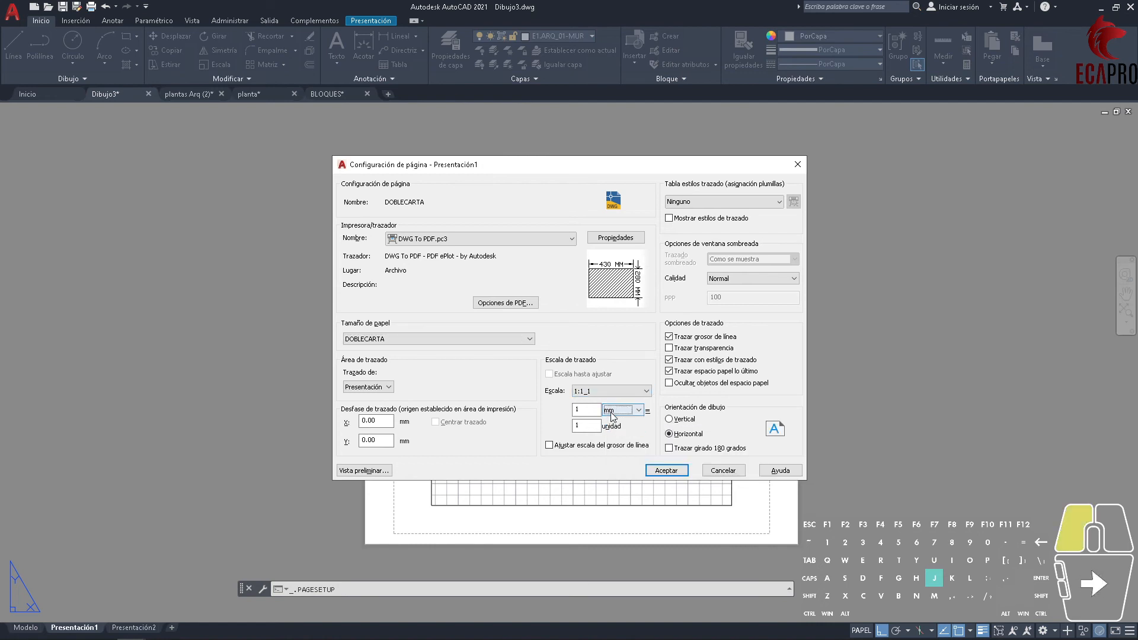
pyautogui.click(666, 470)
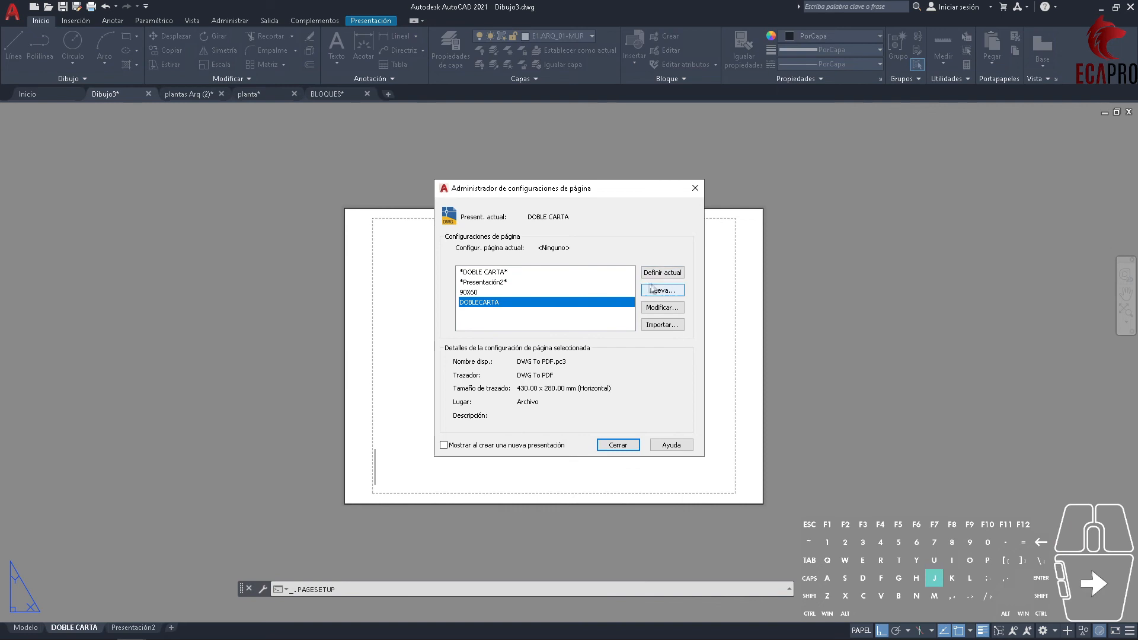
# - Make the DOBLECARTA page setup current for the DOBLE CARTA layout and erase the existing viewport
pyautogui.click(664, 274)
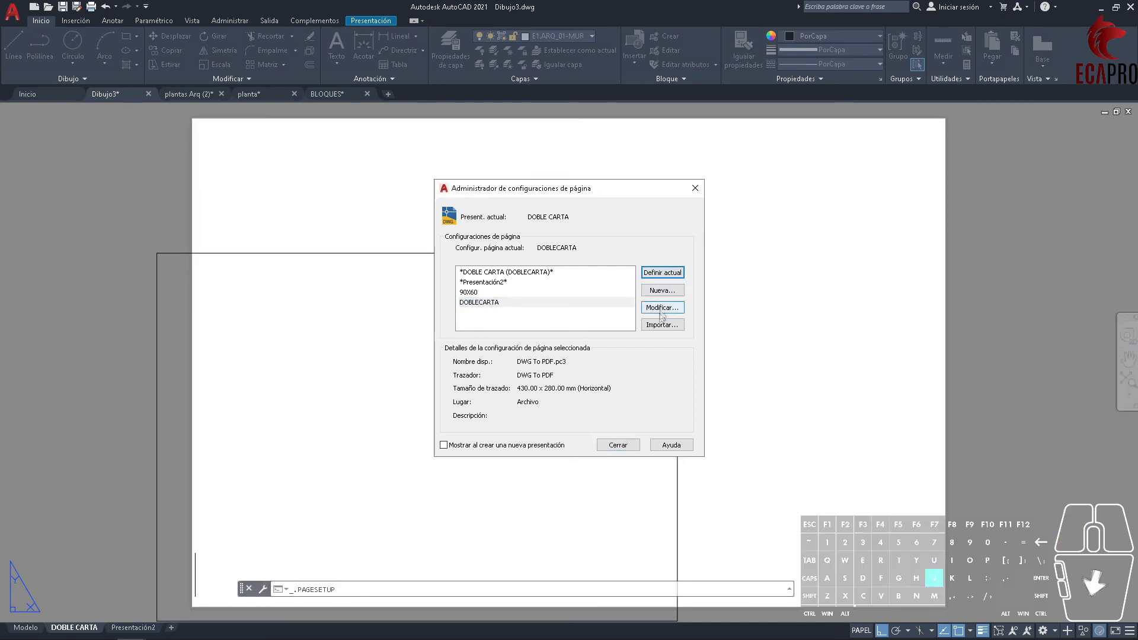
pyautogui.click(617, 444)
pyautogui.scroll(-2, 681, 383)
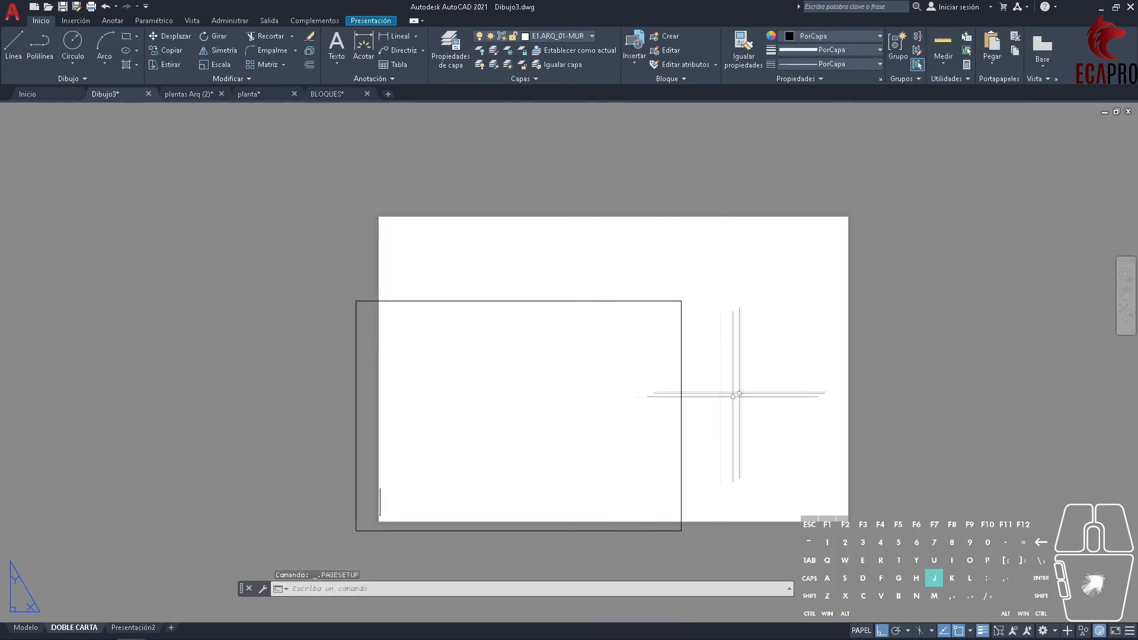
pyautogui.click(580, 336)
pyautogui.press('Delete')
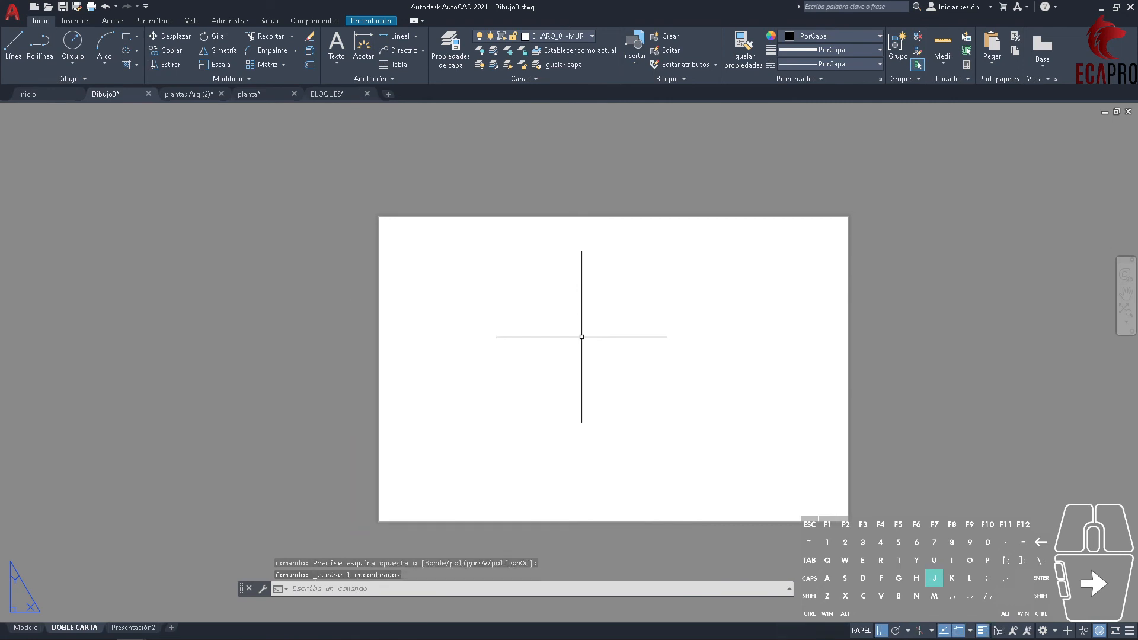
# - Create a single viewport with the VIEWPORTS command, spanning the whole sheet from corner to corner
pyautogui.write('DVI')
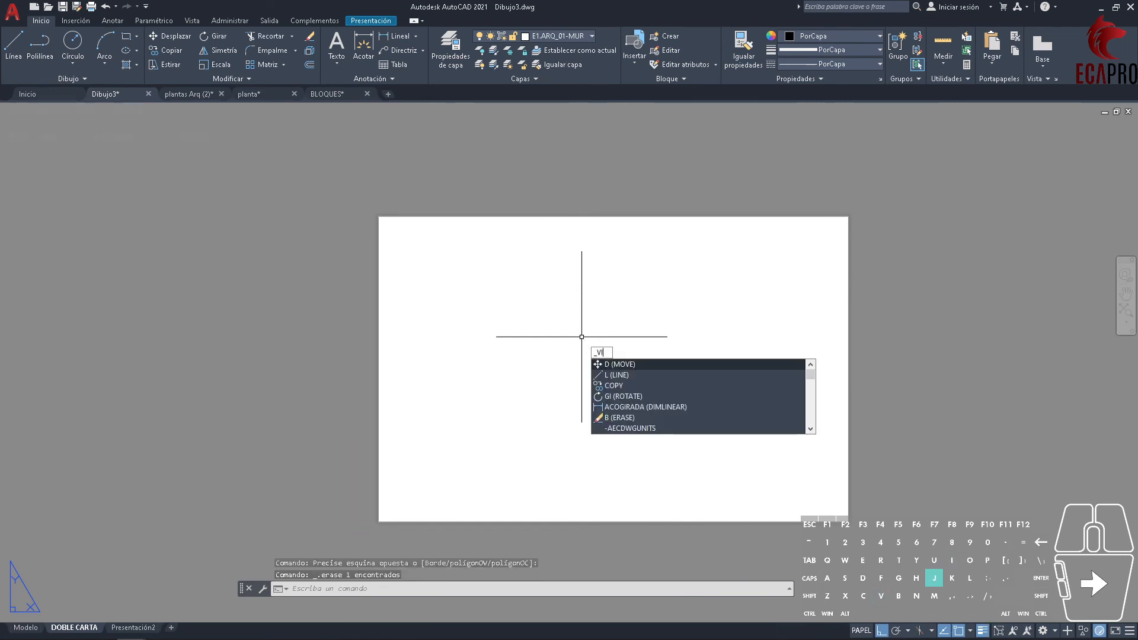
pyautogui.write('EWPORTS')
pyautogui.press('Return')
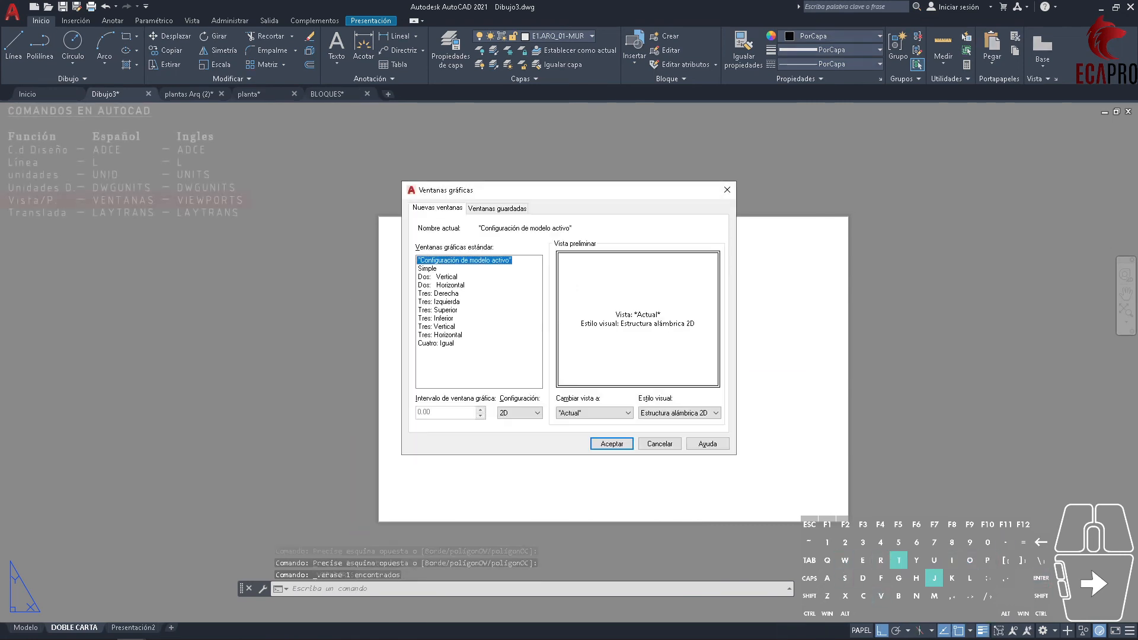
pyautogui.press('Return')
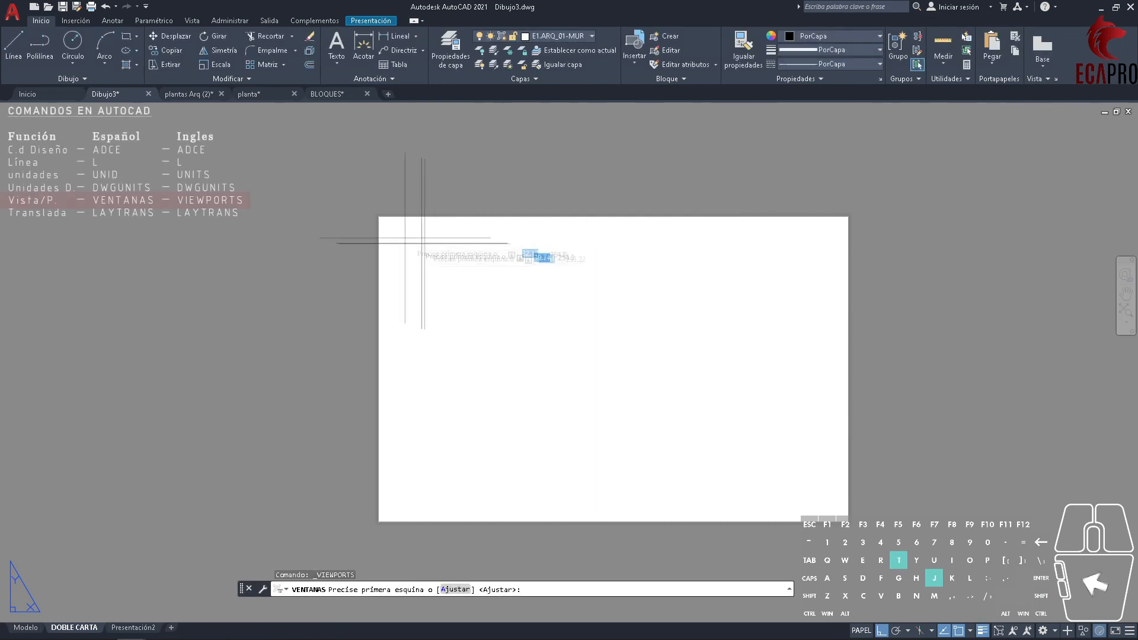
pyautogui.click(379, 216)
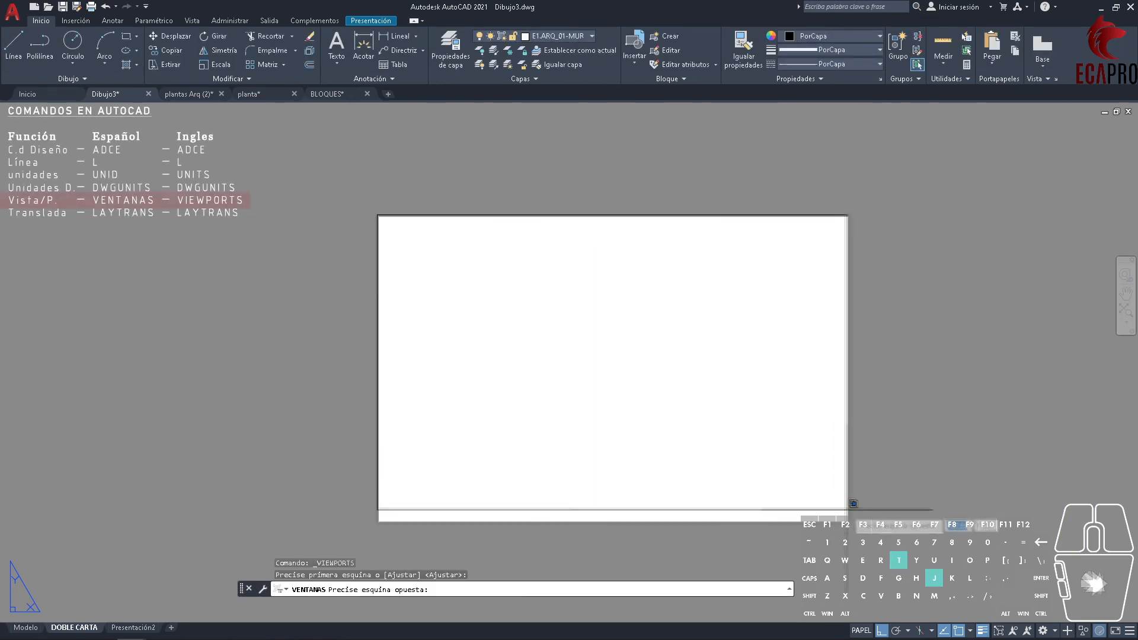
pyautogui.click(849, 523)
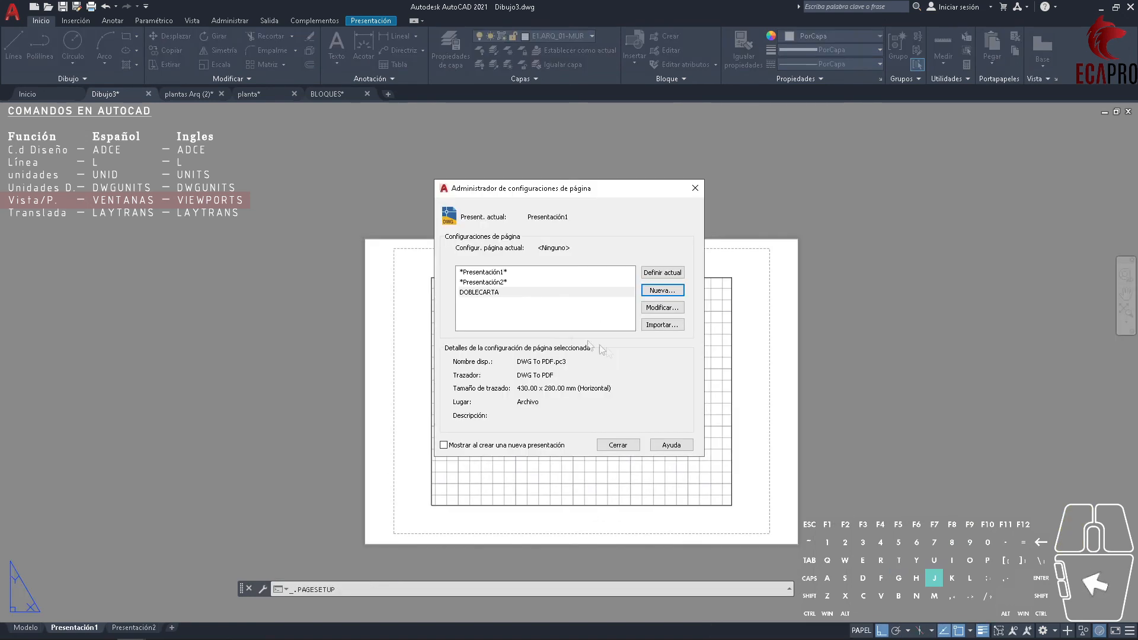
# - Select the DOBLECARTA page setup in the Presentación1 page setup manager and close it without making it current
pyautogui.click(488, 292)
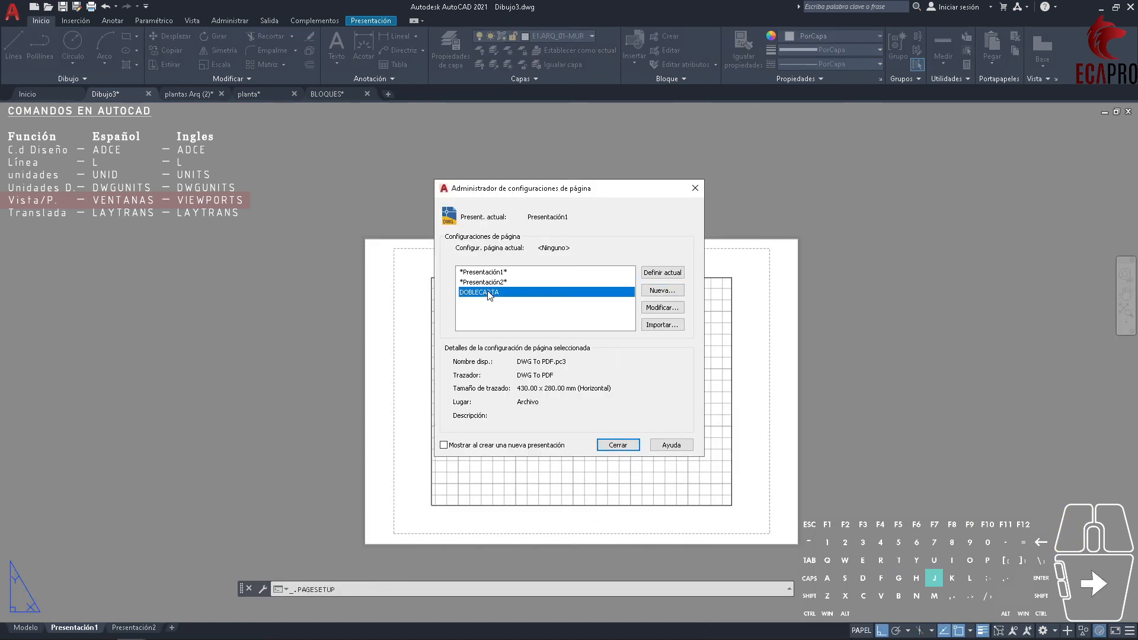
pyautogui.click(618, 445)
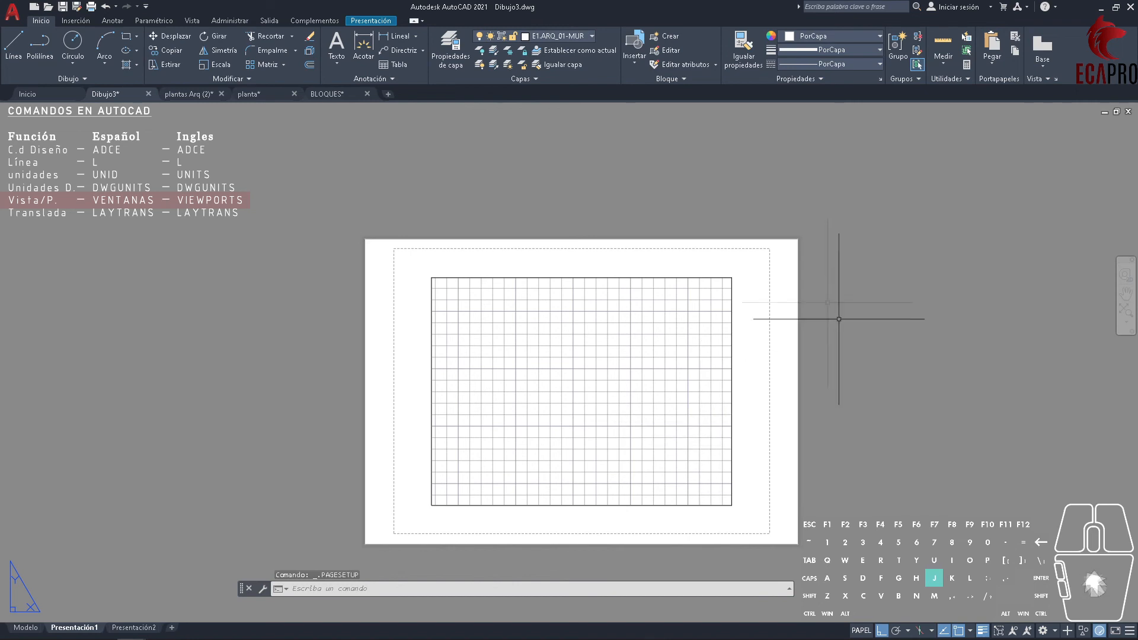
# - Erase the existing viewport from the Presentación1 layout
pyautogui.click(808, 394)
pyautogui.click(709, 395)
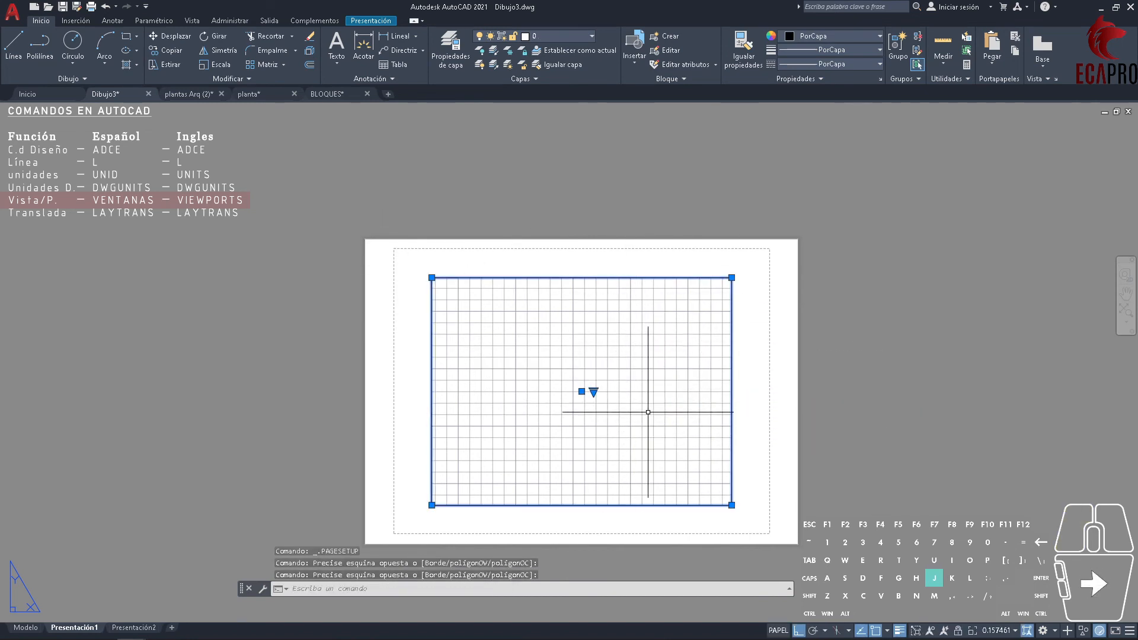
pyautogui.press('Delete')
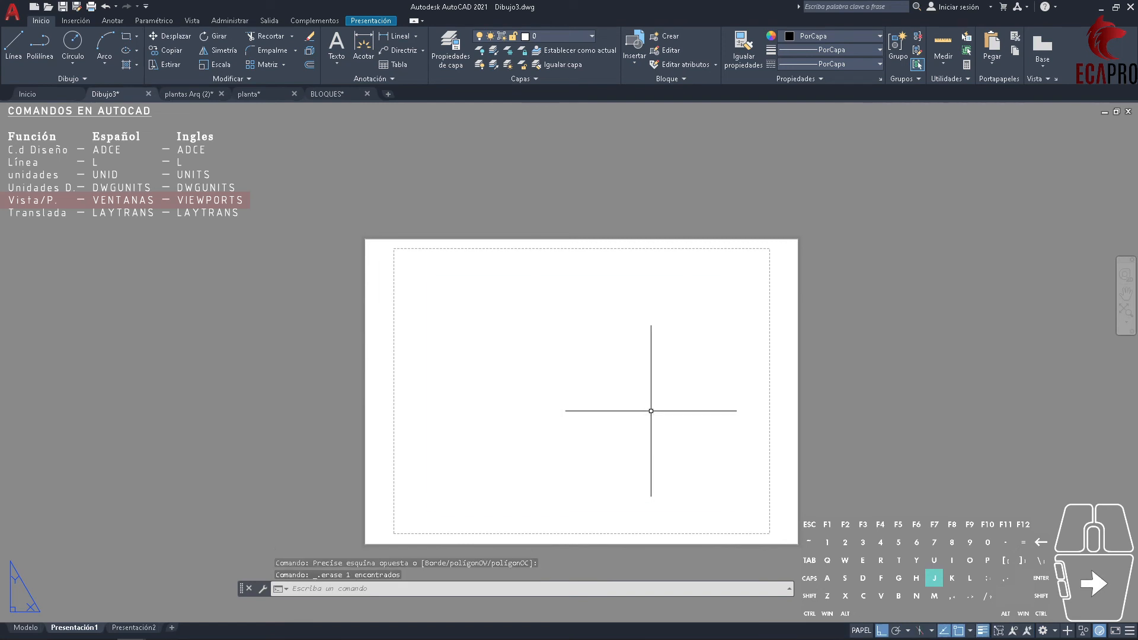
# - Create a single viewport with the VIEWPORTS command, covering the Presentación1 sheet from its upper-left to its lower-right corner
pyautogui.write('DI')
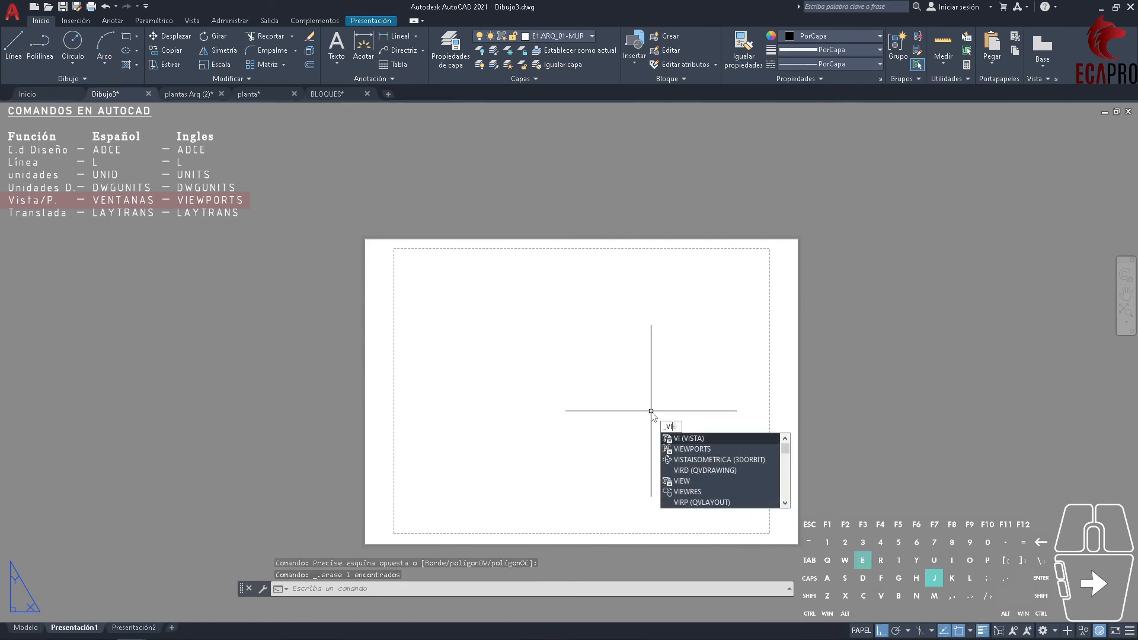
pyautogui.write('EWPORTS')
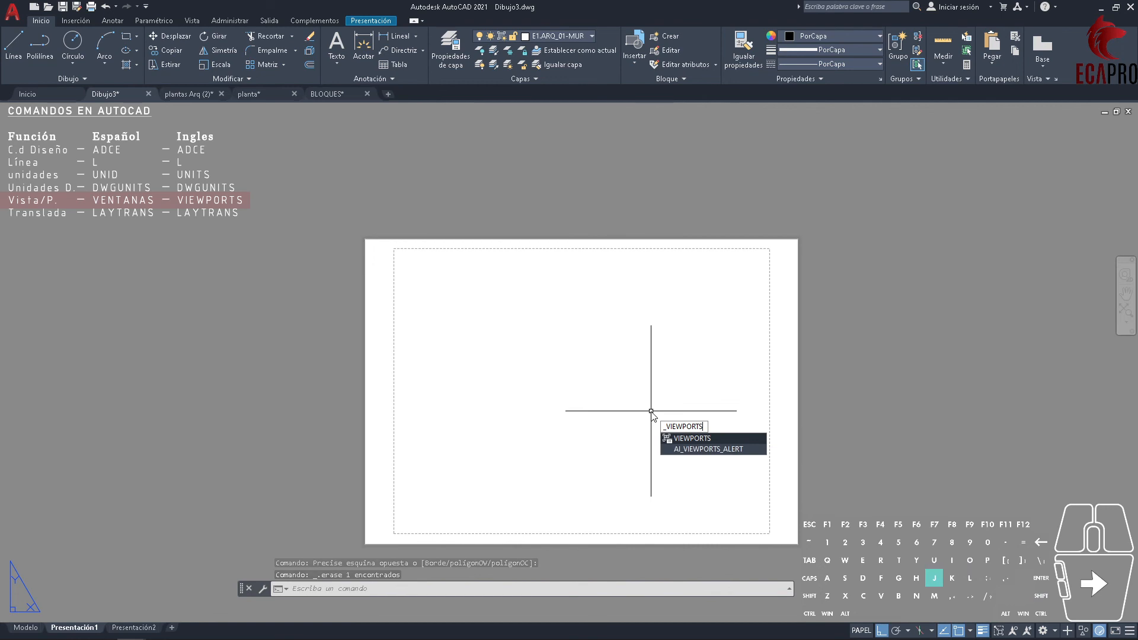
pyautogui.press('Return')
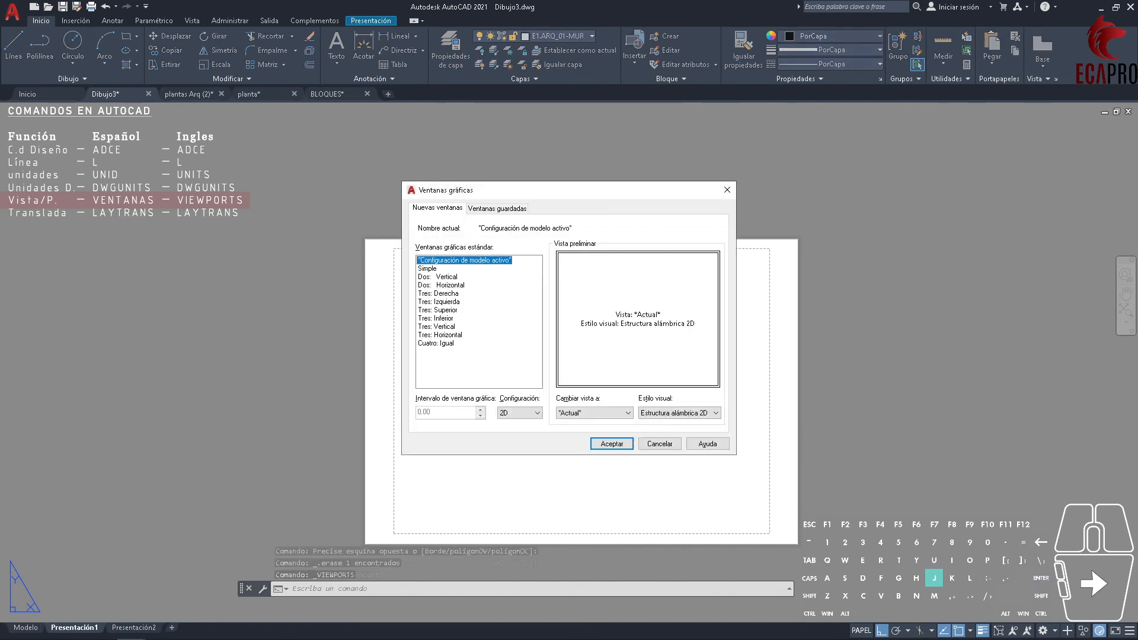
pyautogui.click(612, 444)
pyautogui.scroll(5, 374, 248)
pyautogui.scroll(-3, 307, 161)
pyautogui.click(332, 127)
pyautogui.scroll(-8, 534, 341)
pyautogui.moveTo(952, 500); pyautogui.dragTo(375, 225, button='middle')
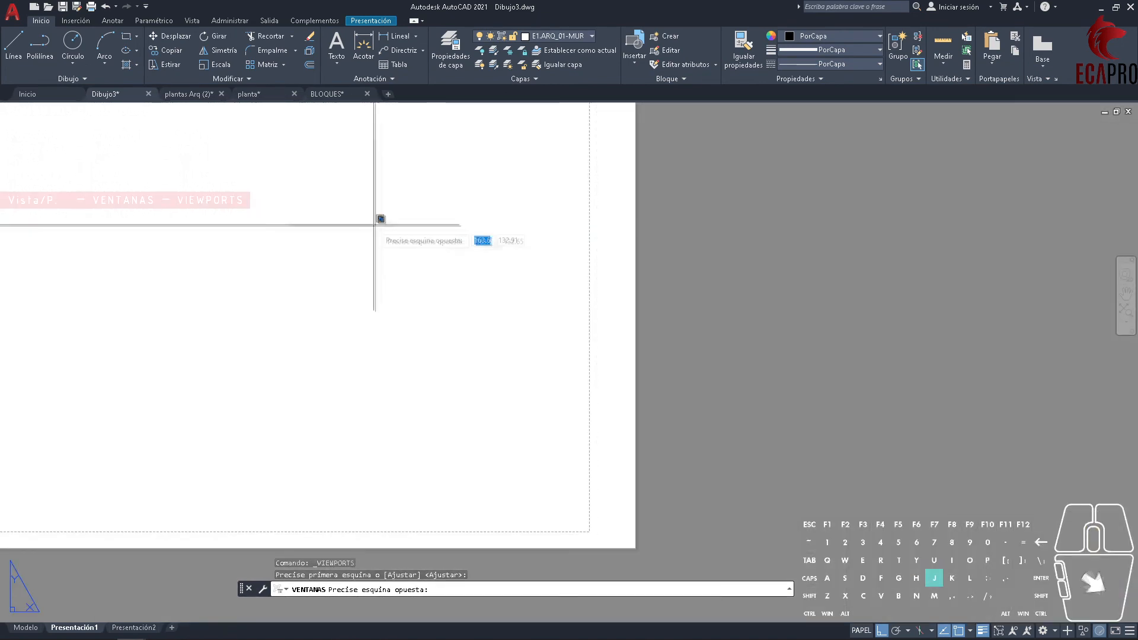
pyautogui.scroll(8, 643, 549)
pyautogui.scroll(4, 564, 346)
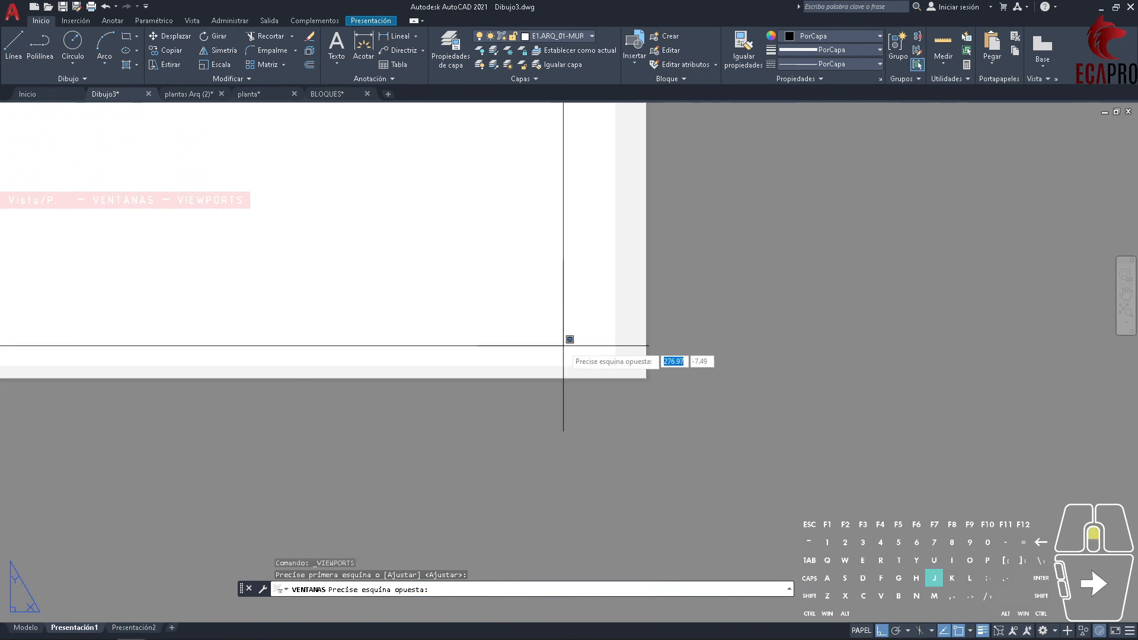
pyautogui.scroll(4, 618, 388)
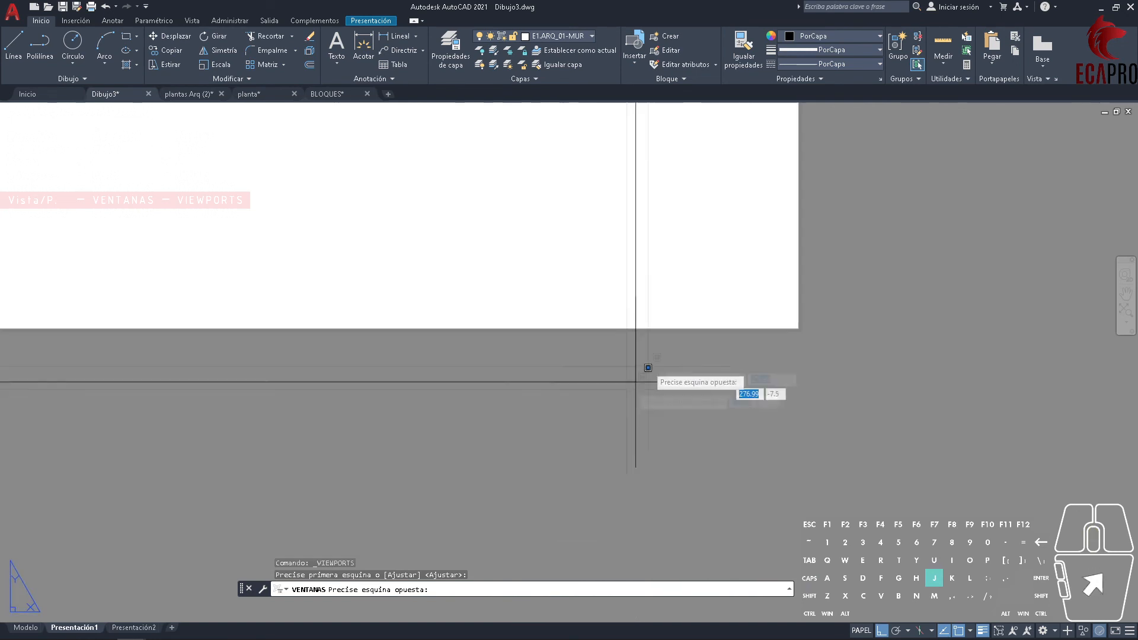
pyautogui.click(801, 326)
pyautogui.scroll(-8, 845, 382)
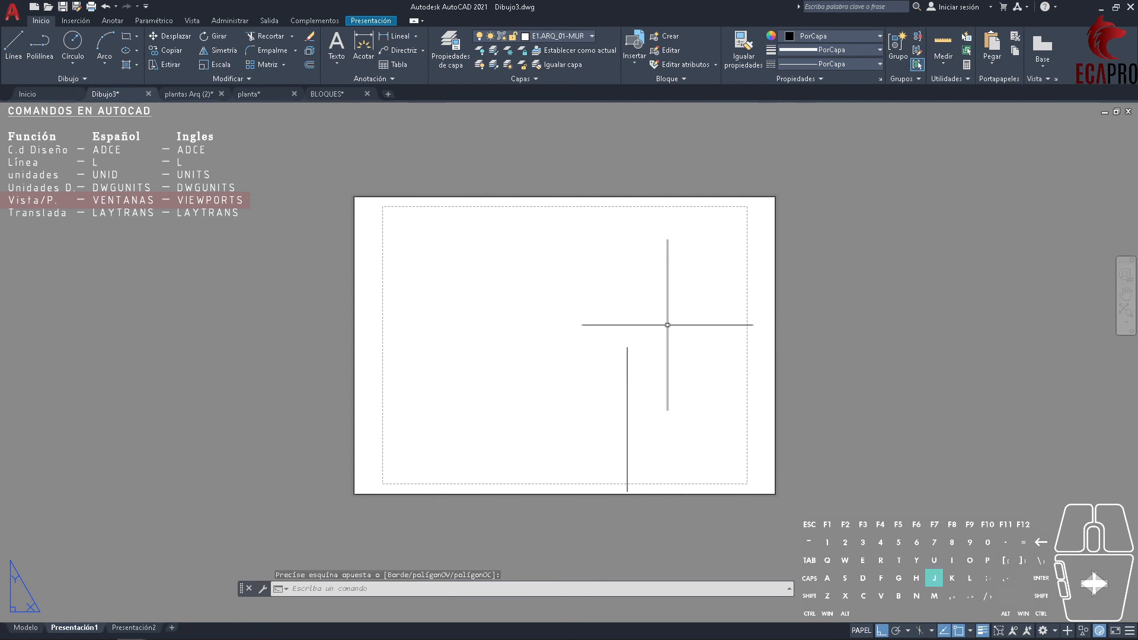
# - Activate the new viewport, bring the model line into view and set the viewport scale to 1:100
pyautogui.doubleClick(568, 379)
pyautogui.moveTo(568, 380); pyautogui.dragTo(462, 377, button='middle')
pyautogui.scroll(4, 432, 358)
pyautogui.moveTo(541, 343); pyautogui.dragTo(490, 313, button='middle')
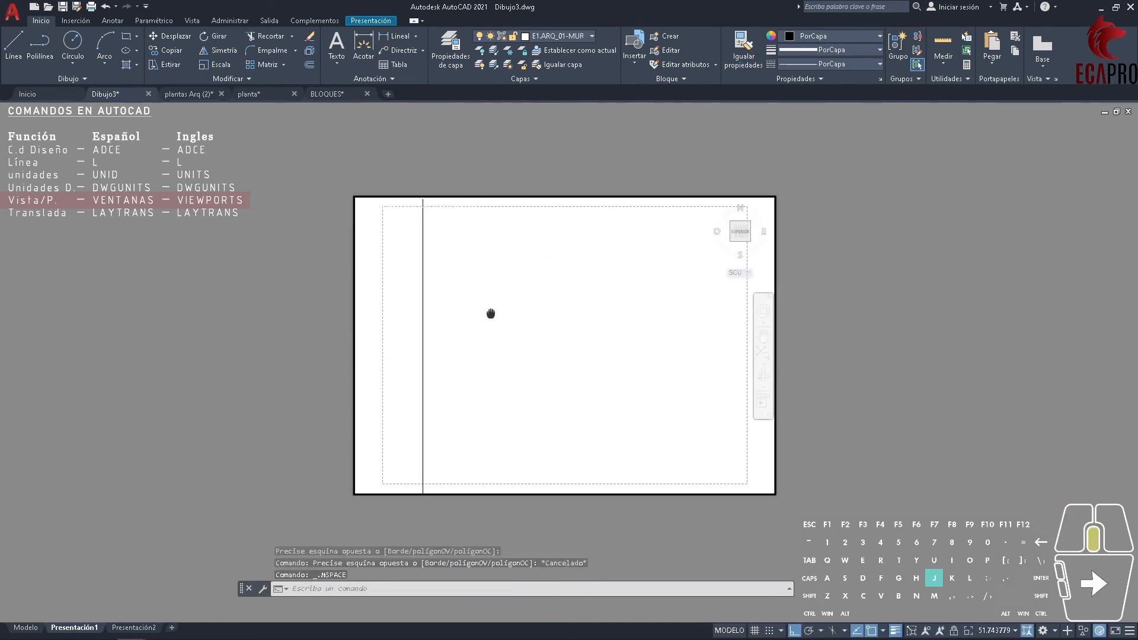
pyautogui.scroll(-2, 491, 313)
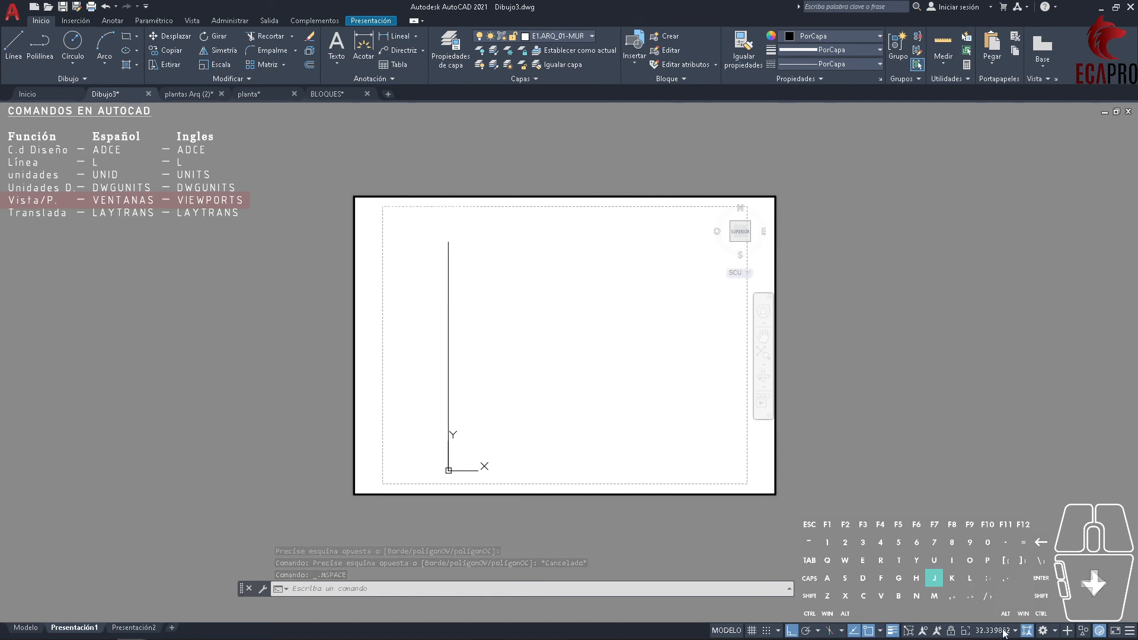
pyautogui.click(1005, 632)
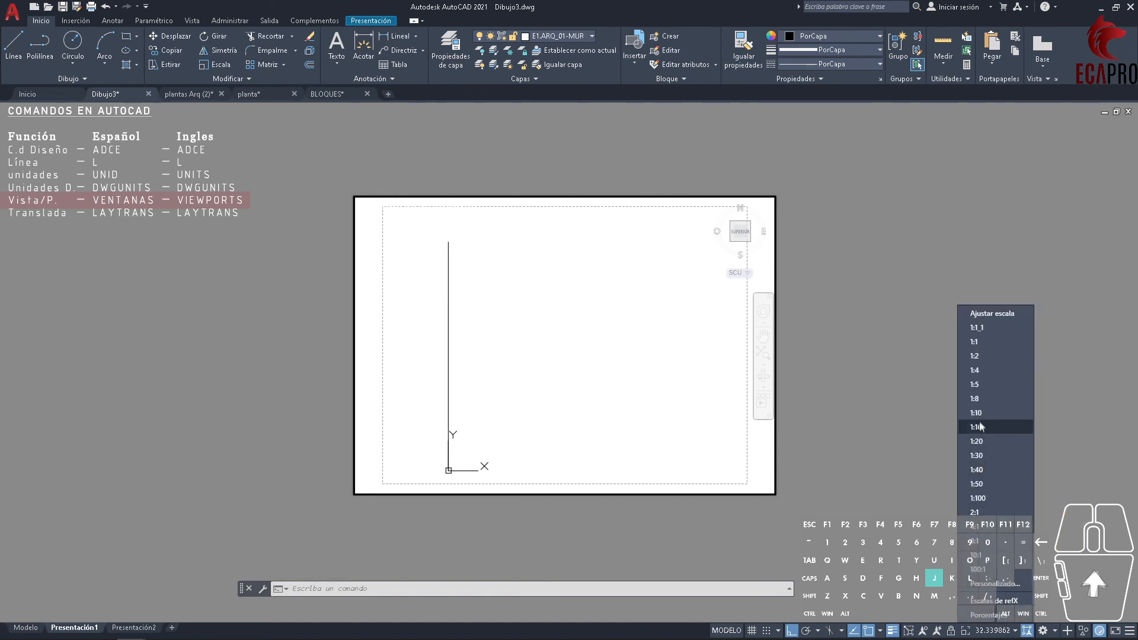
pyautogui.click(983, 497)
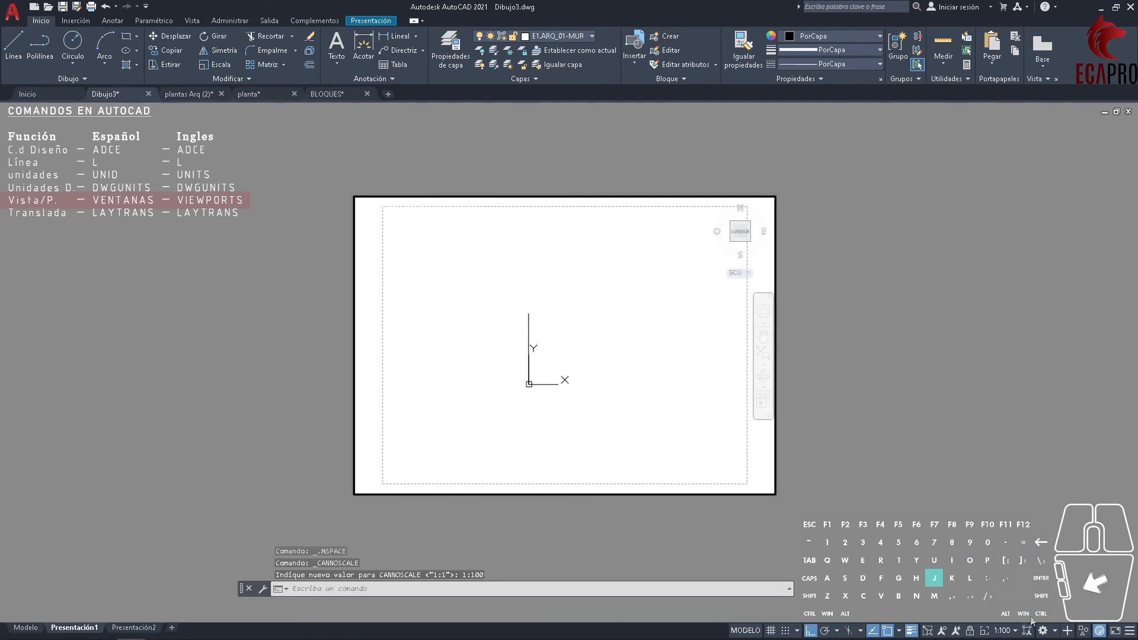
# - Try the viewport at scale 1:50 and at 1:30, and return to paper space
pyautogui.click(1011, 632)
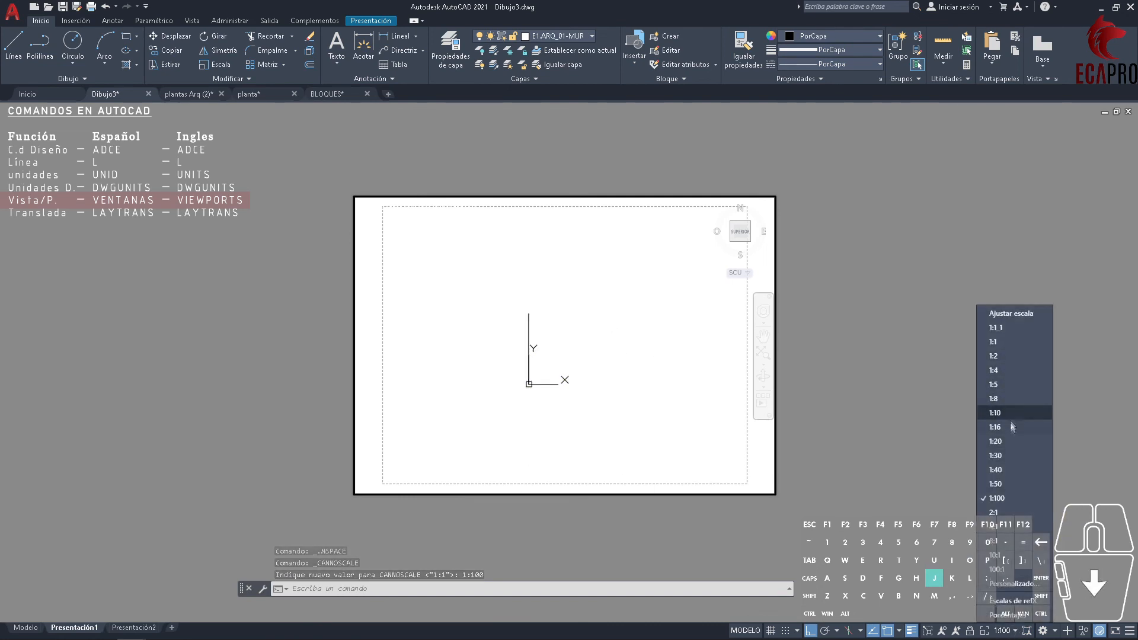
pyautogui.click(1008, 485)
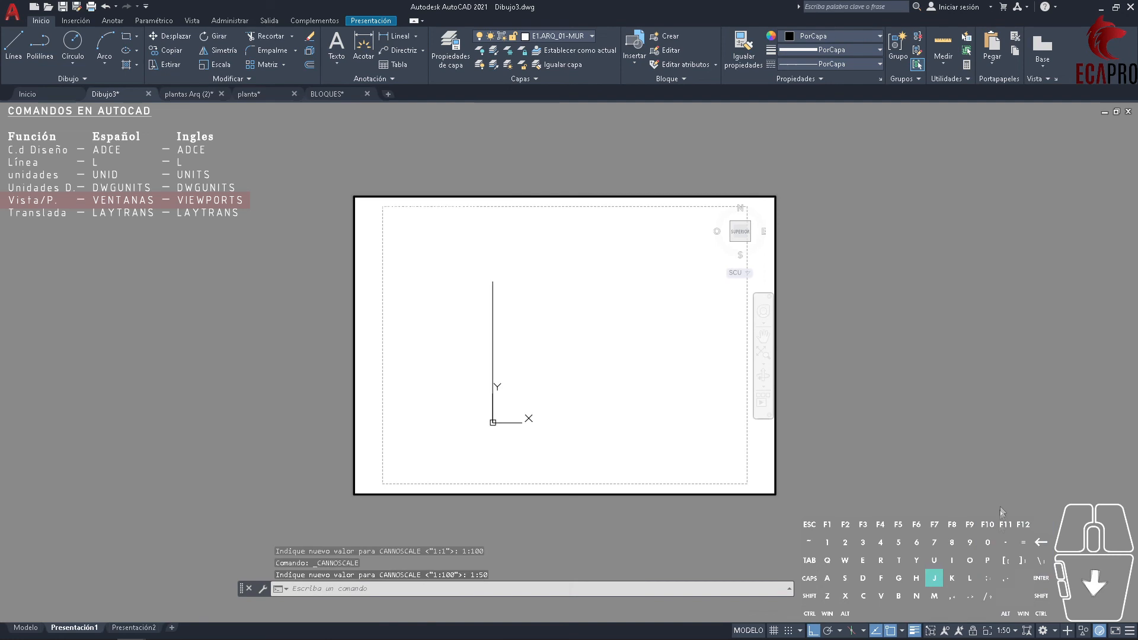
pyautogui.click(1003, 630)
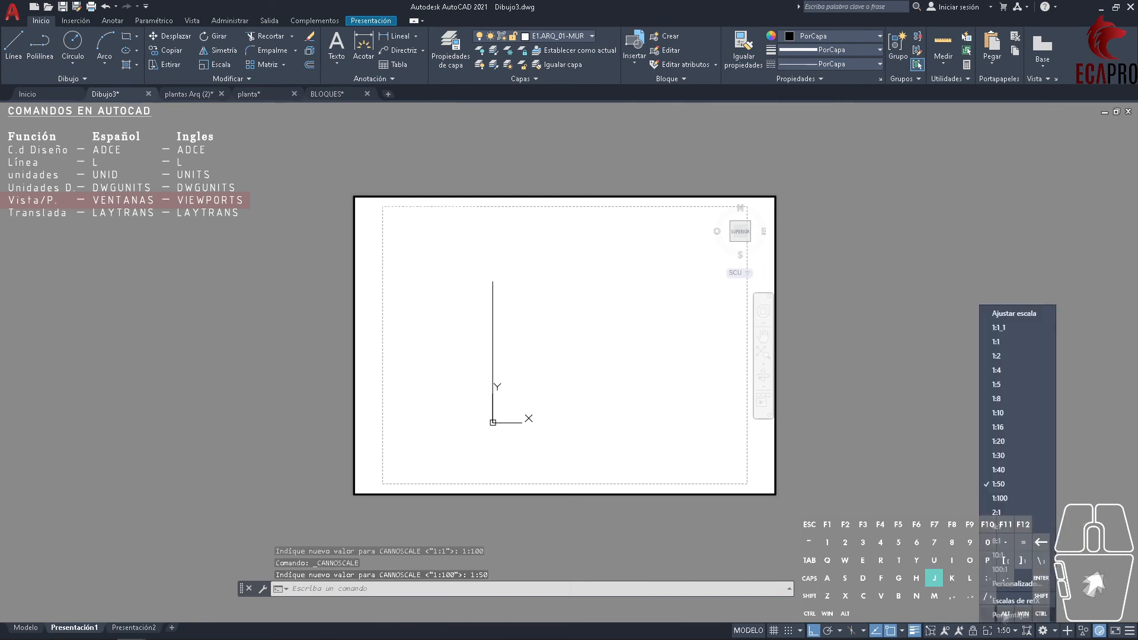
pyautogui.click(1008, 451)
pyautogui.doubleClick(918, 439)
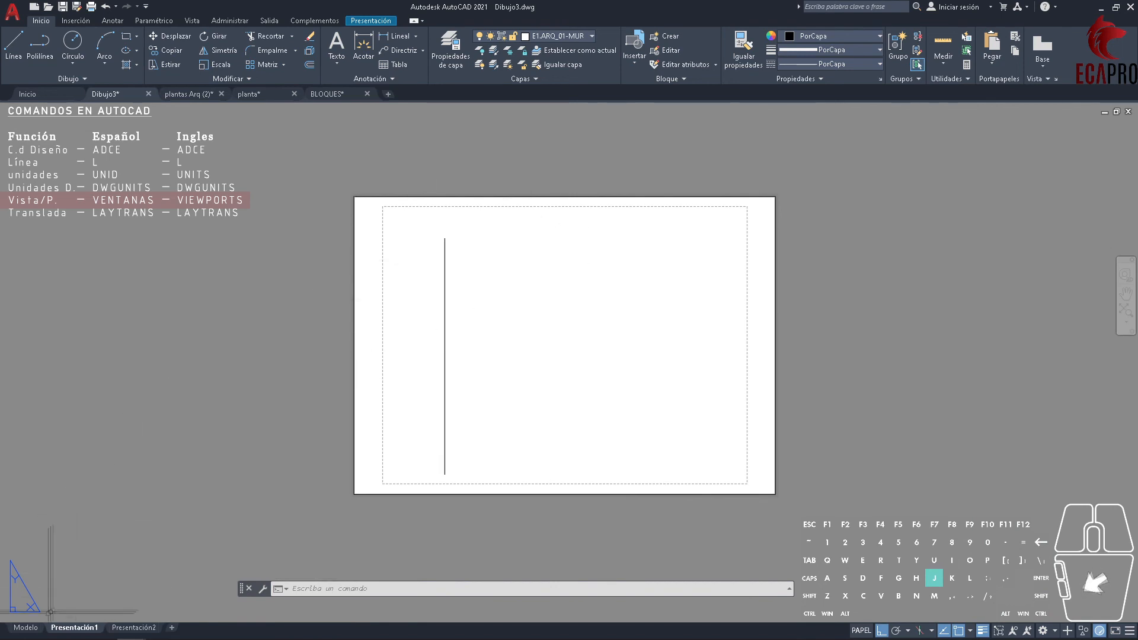
# - In model space, add a custom 1:75 scale to the drawing scale list, with 1000 paper units equal to 75 drawing units
pyautogui.click(25, 628)
pyautogui.click(1027, 631)
pyautogui.click(1032, 585)
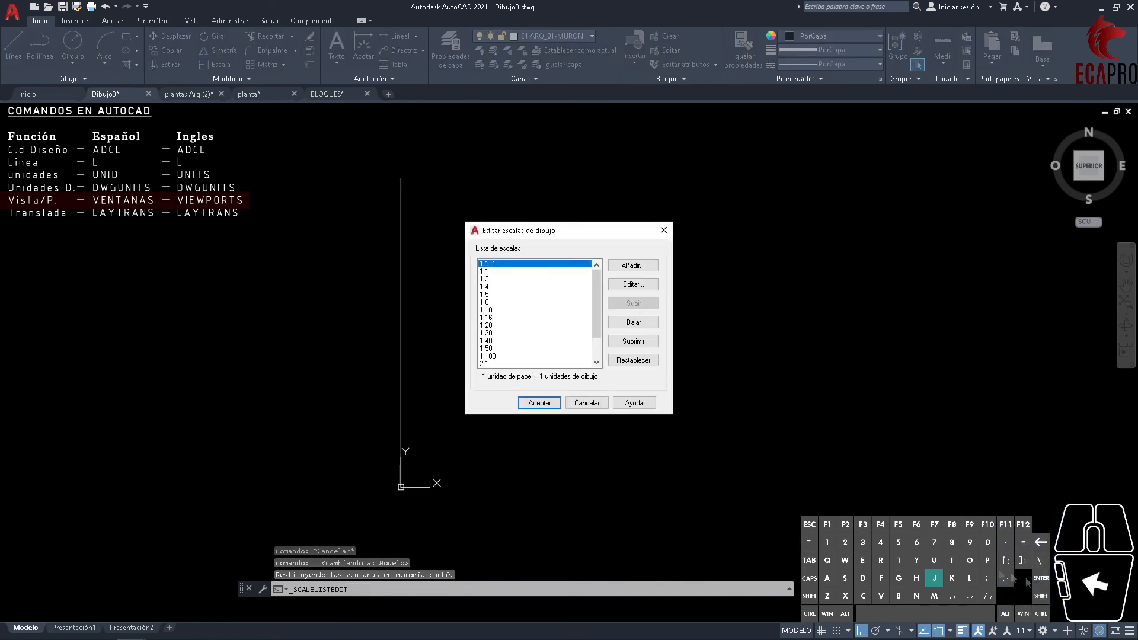
pyautogui.click(634, 266)
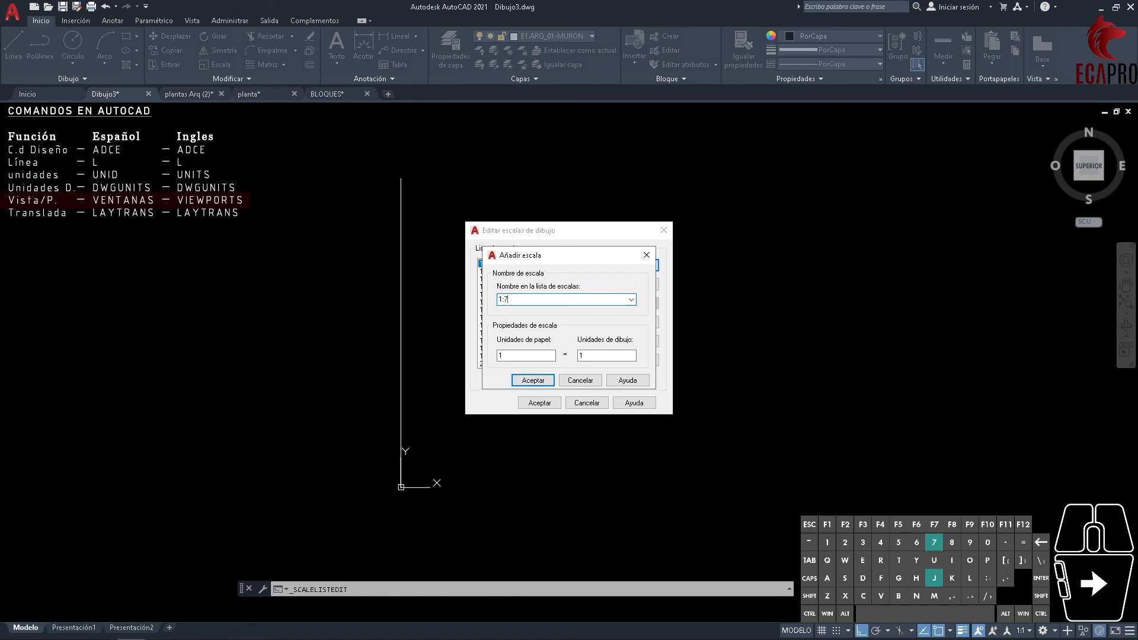
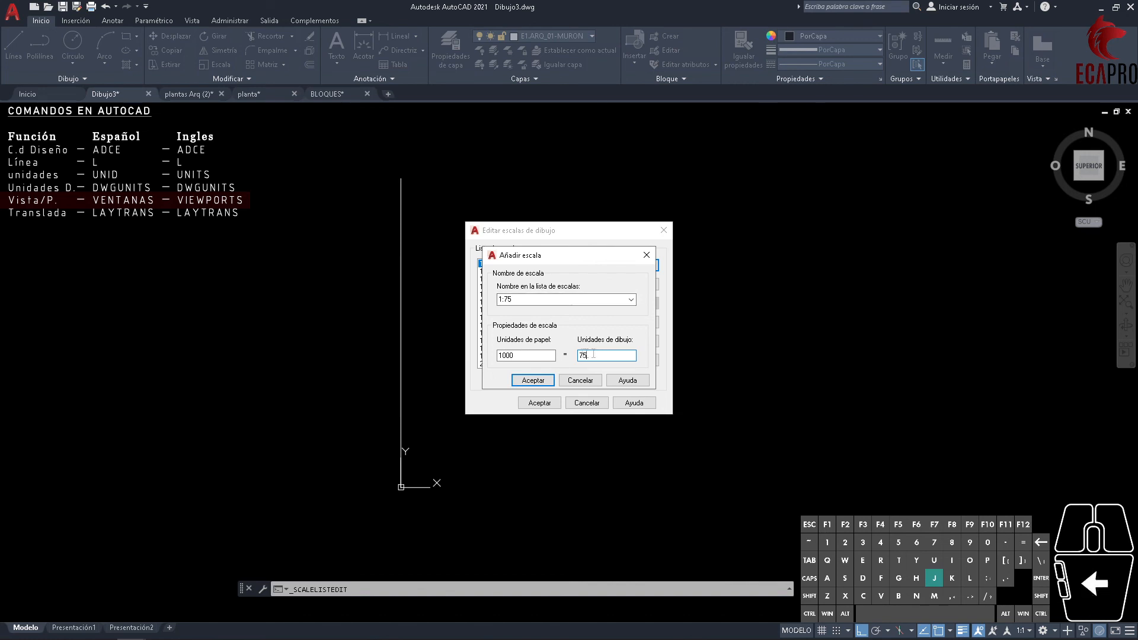
pyautogui.click(533, 380)
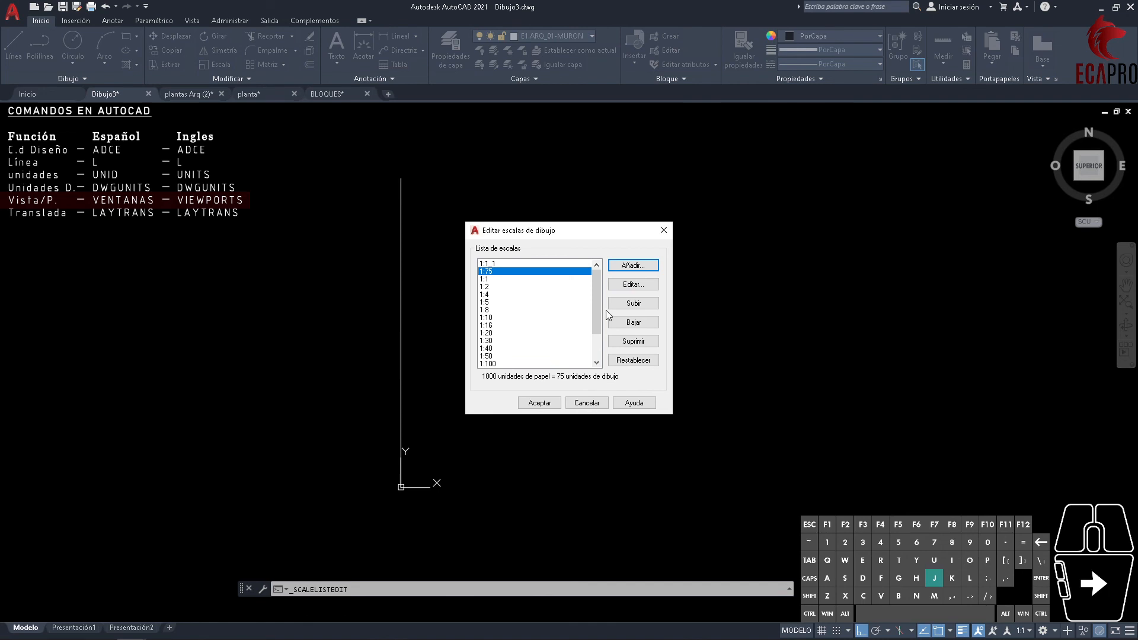
# - Add a custom 1:200 scale, with 1000 paper units equal to 200 drawing units, and accept the scale list
pyautogui.scroll(-3, 552, 331)
pyautogui.scroll(3, 553, 330)
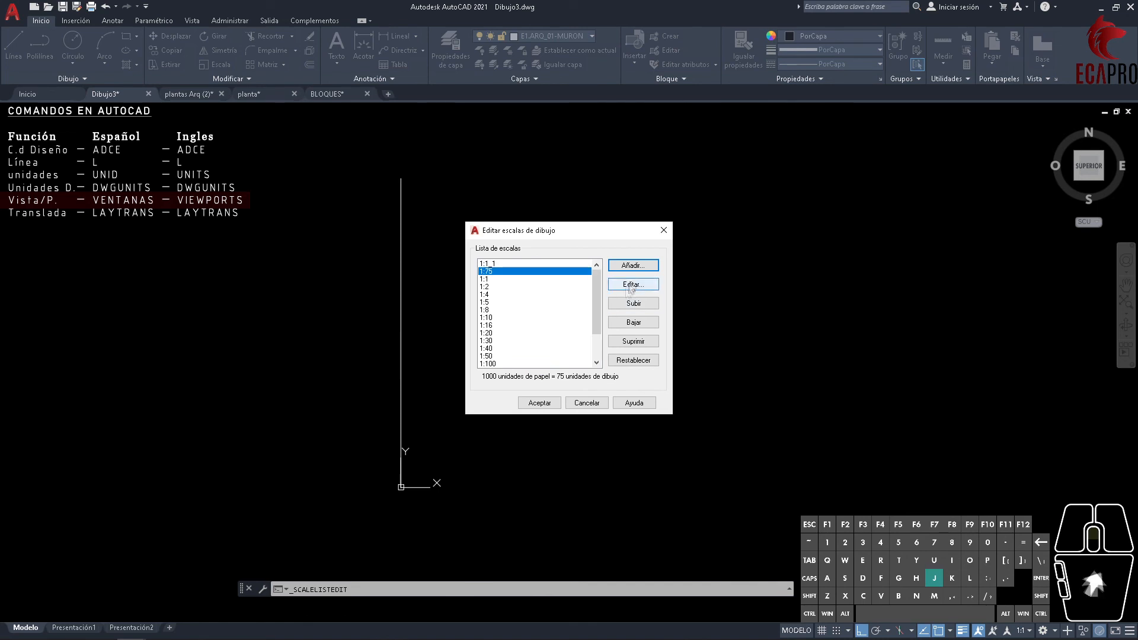
pyautogui.click(633, 265)
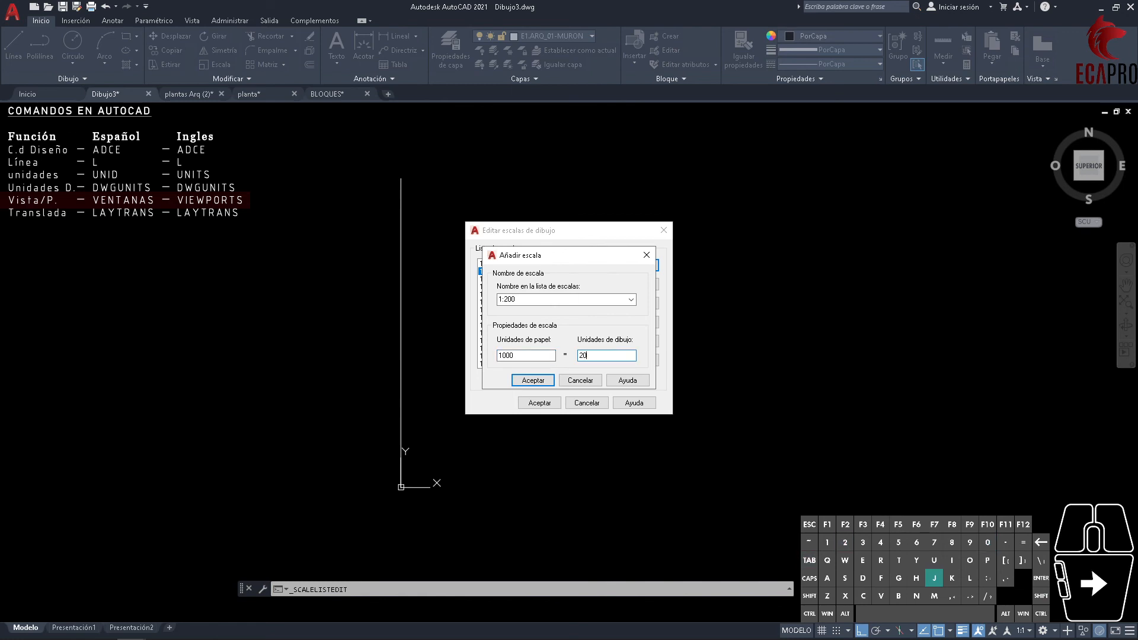
pyautogui.click(533, 380)
pyautogui.click(538, 403)
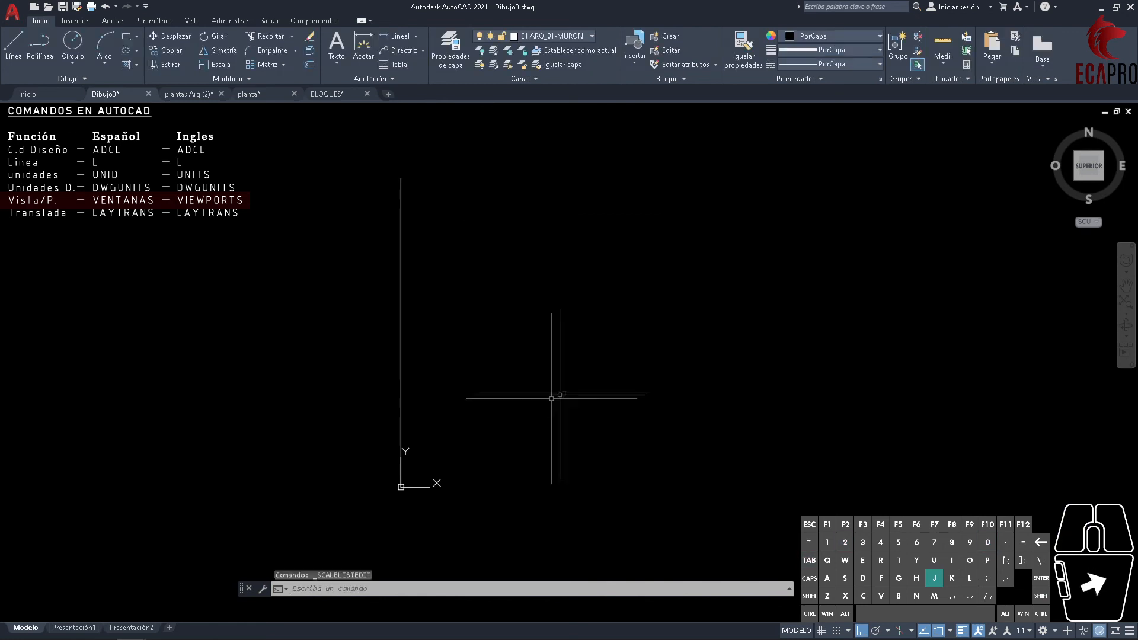
# - Set the Presentación1 viewport to scale 1:200, place the line near the sheet's lower-left corner and return to paper space
pyautogui.click(76, 627)
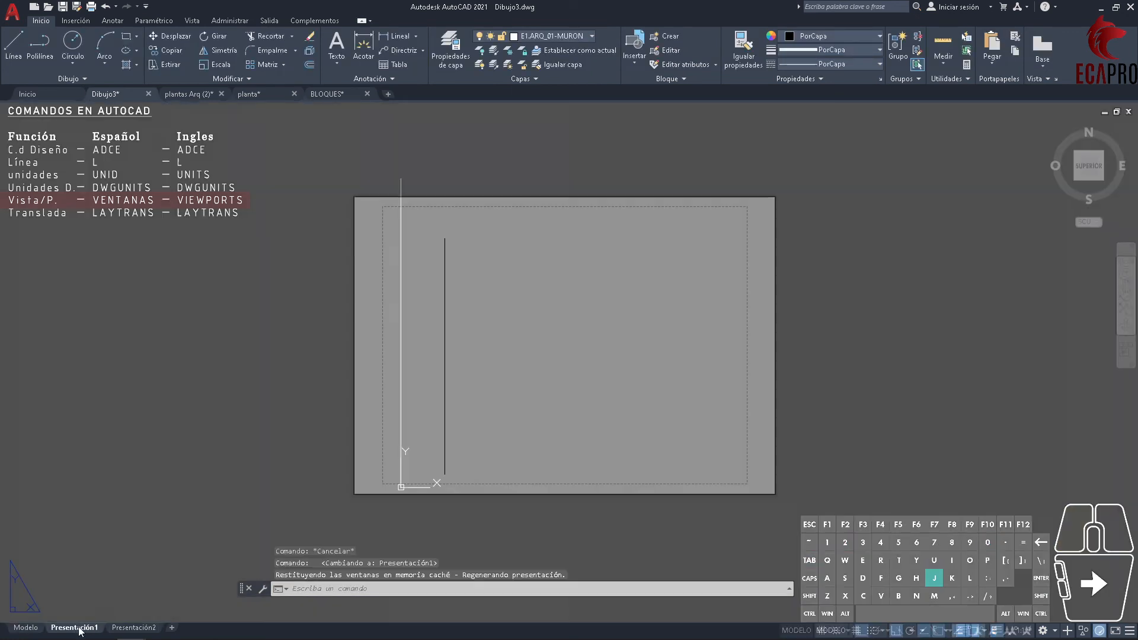
pyautogui.doubleClick(569, 419)
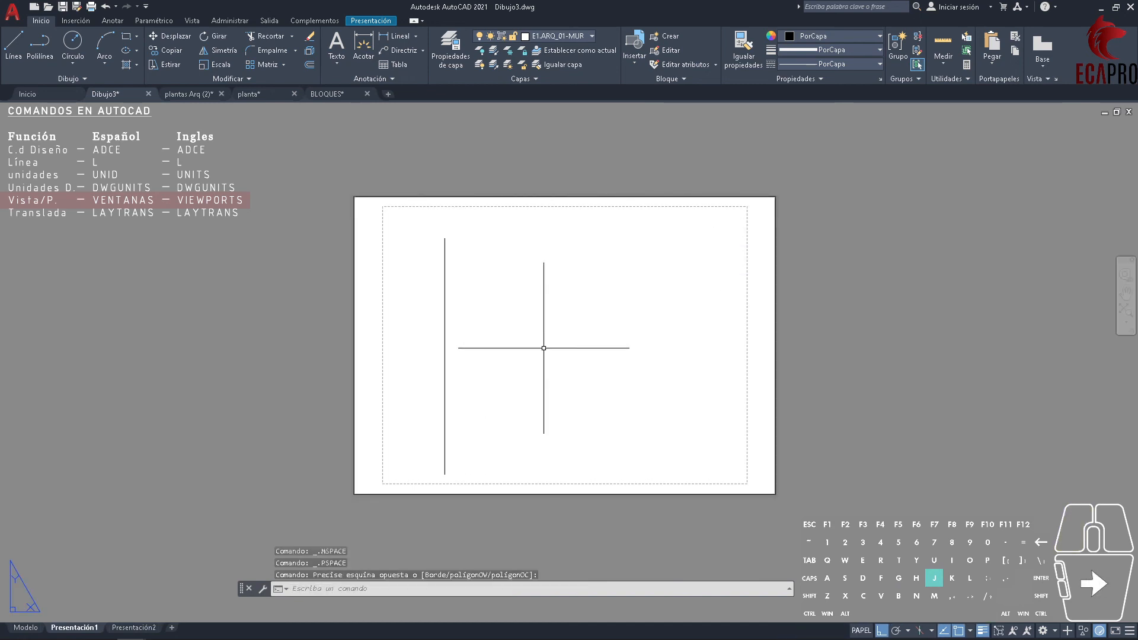
pyautogui.click(1004, 630)
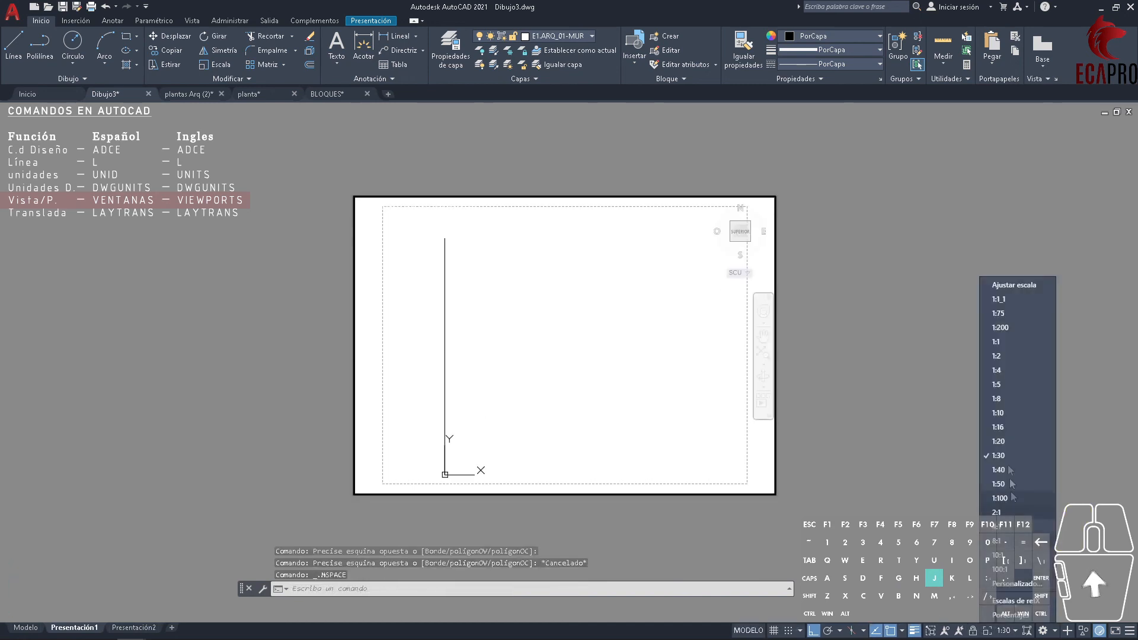
pyautogui.click(1011, 332)
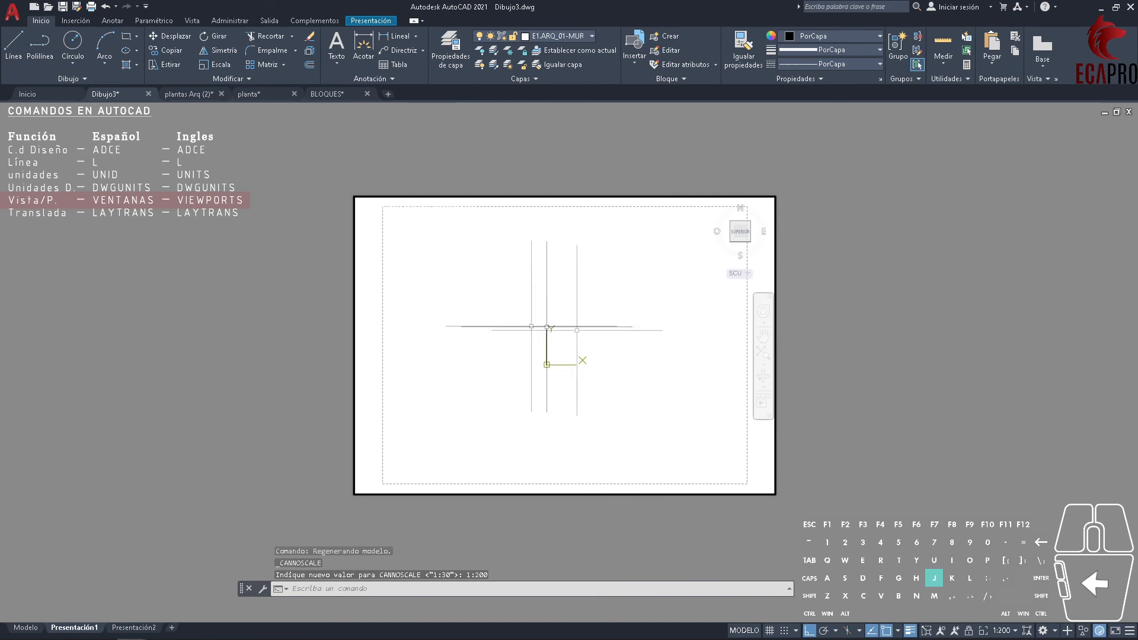
pyautogui.moveTo(568, 353); pyautogui.dragTo(442, 452, button='middle')
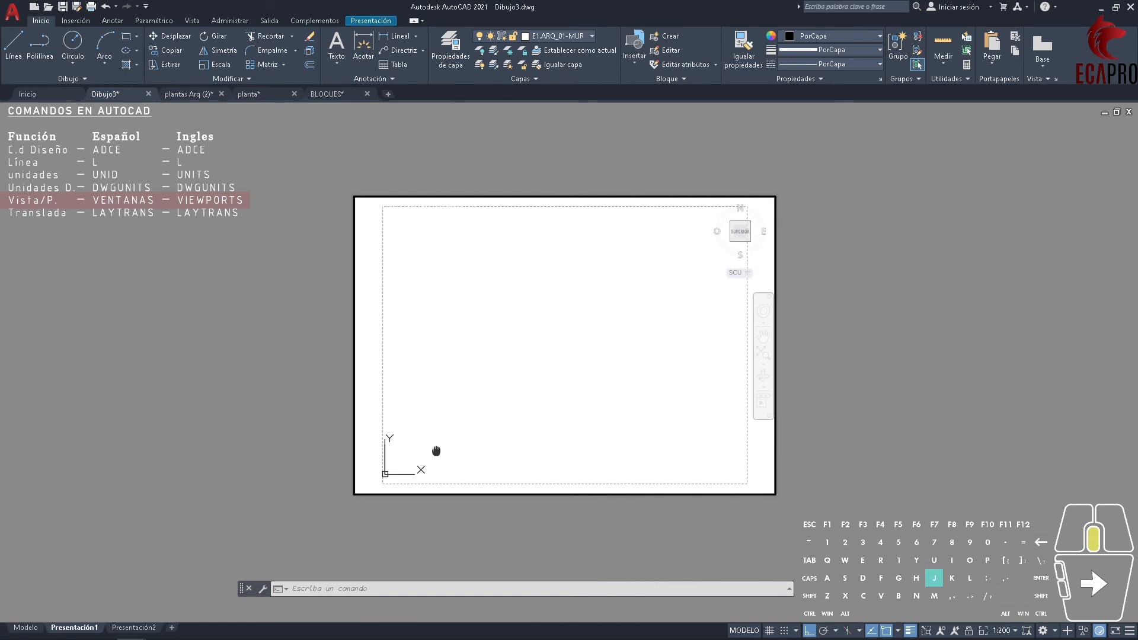
pyautogui.doubleClick(871, 335)
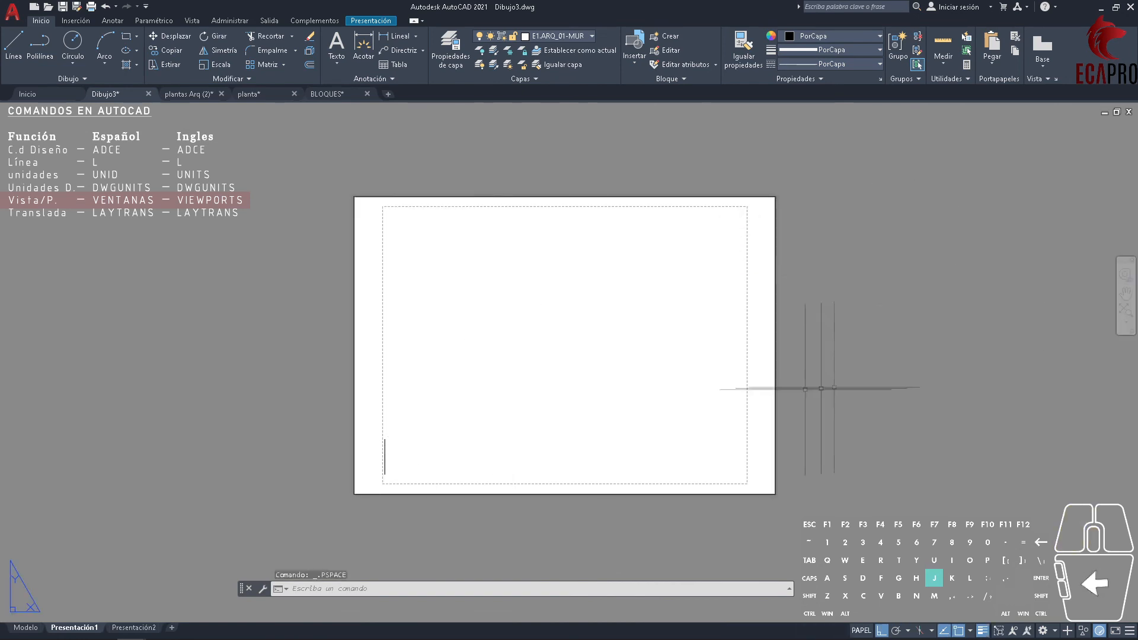
pyautogui.scroll(5, 421, 447)
pyautogui.scroll(-7, 361, 475)
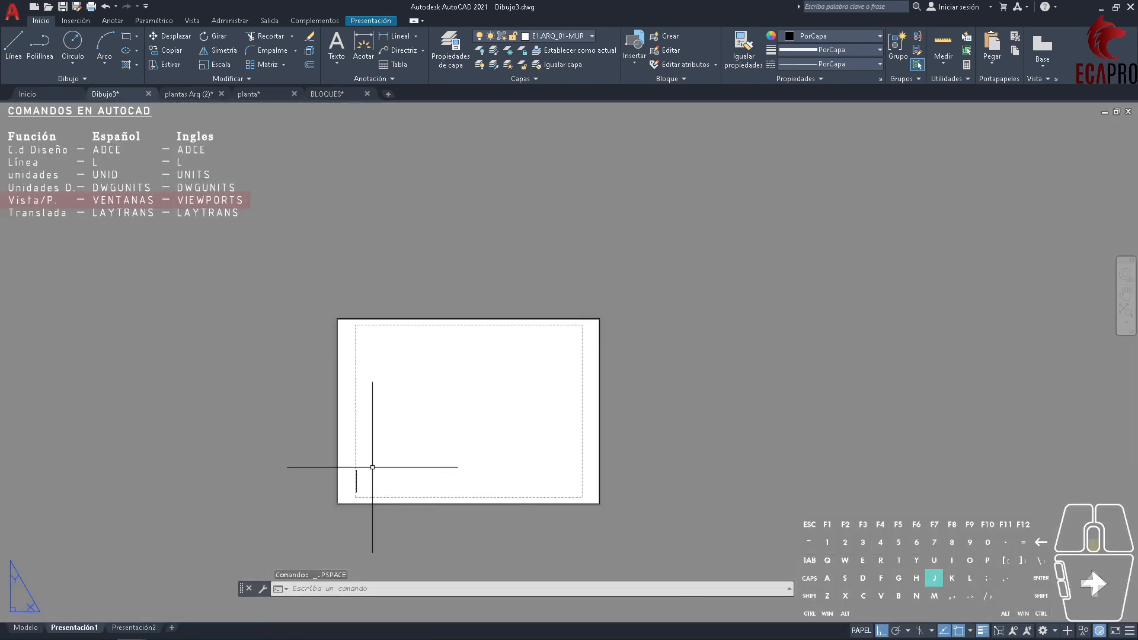
pyautogui.scroll(4, 353, 486)
pyautogui.scroll(-2, 356, 486)
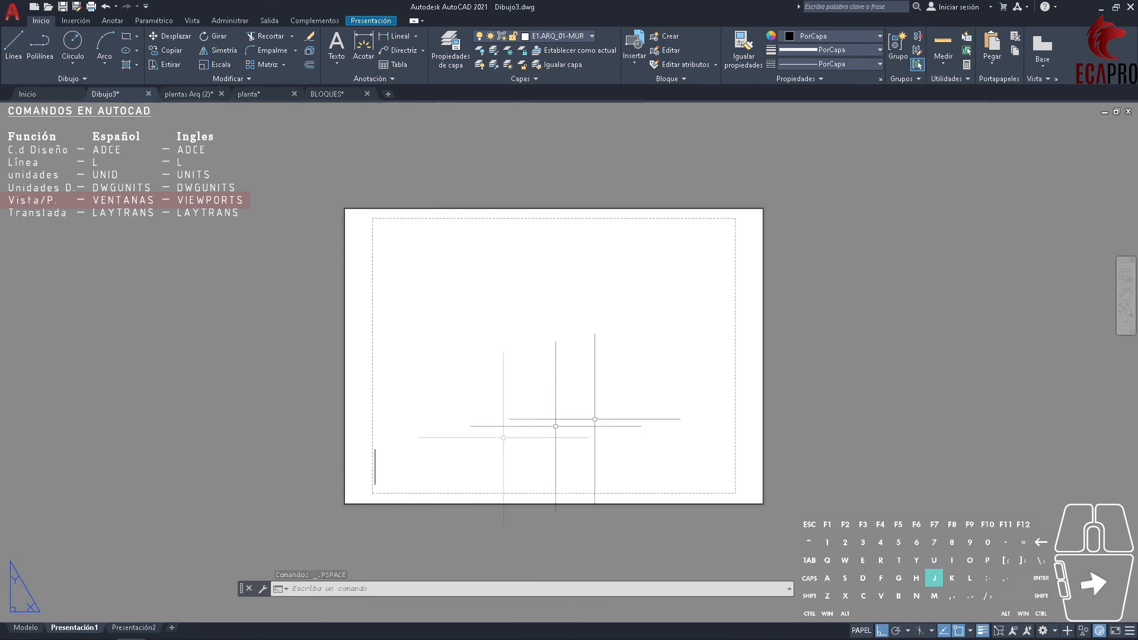
# - Rename the Presentación1 layout as DOBLE CARTA
pyautogui.rightClick(74, 628)
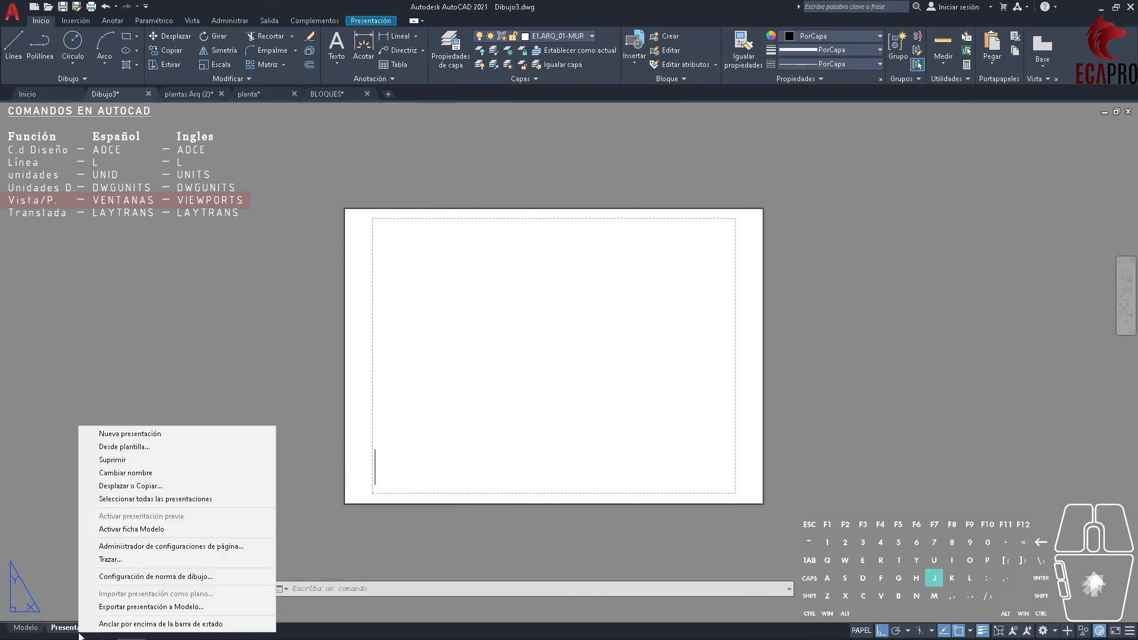
pyautogui.click(131, 477)
pyautogui.write('DOBL')
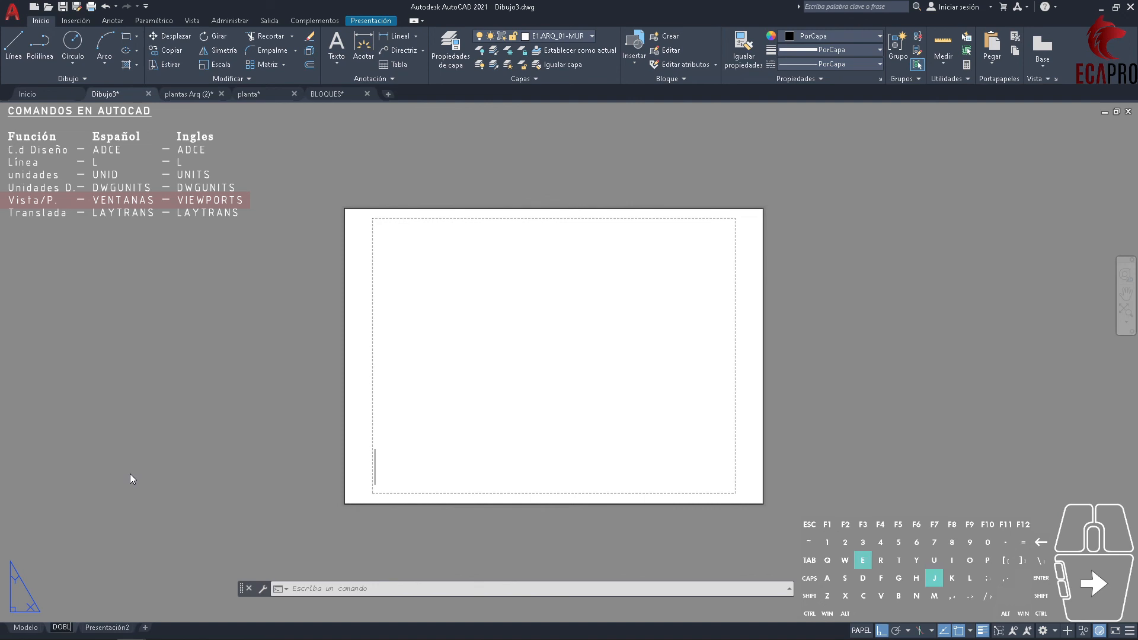
pyautogui.write('E CARTA')
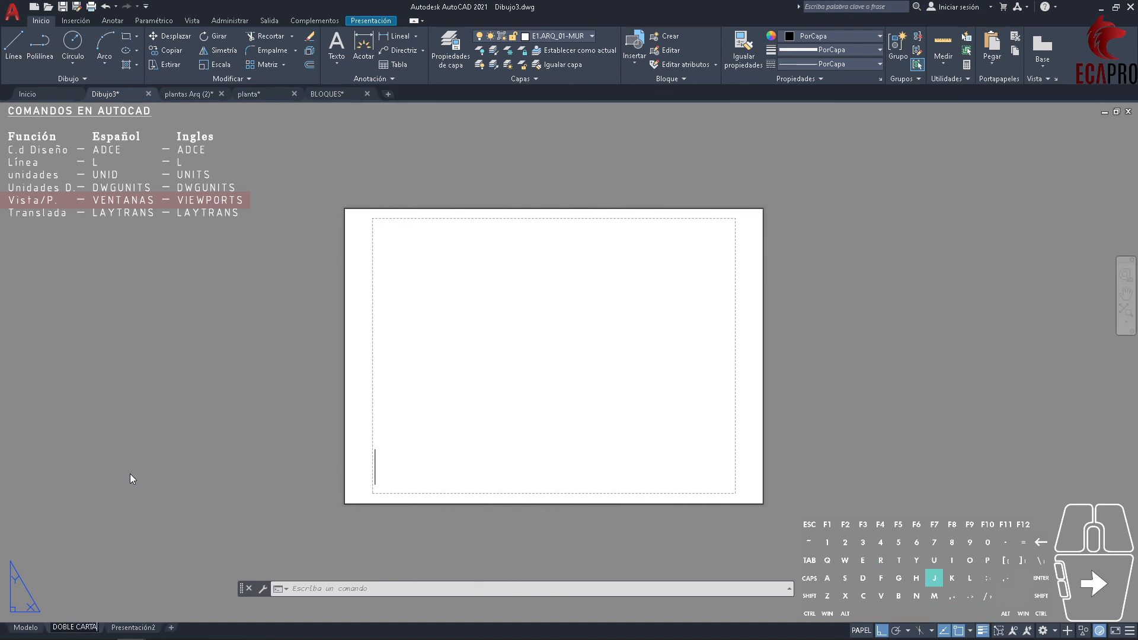
pyautogui.press('Return')
# - Create a page setup named 90X60 for the Presentación2 layout and assign it the DWG To PDF.pc3 plotter
pyautogui.click(133, 628)
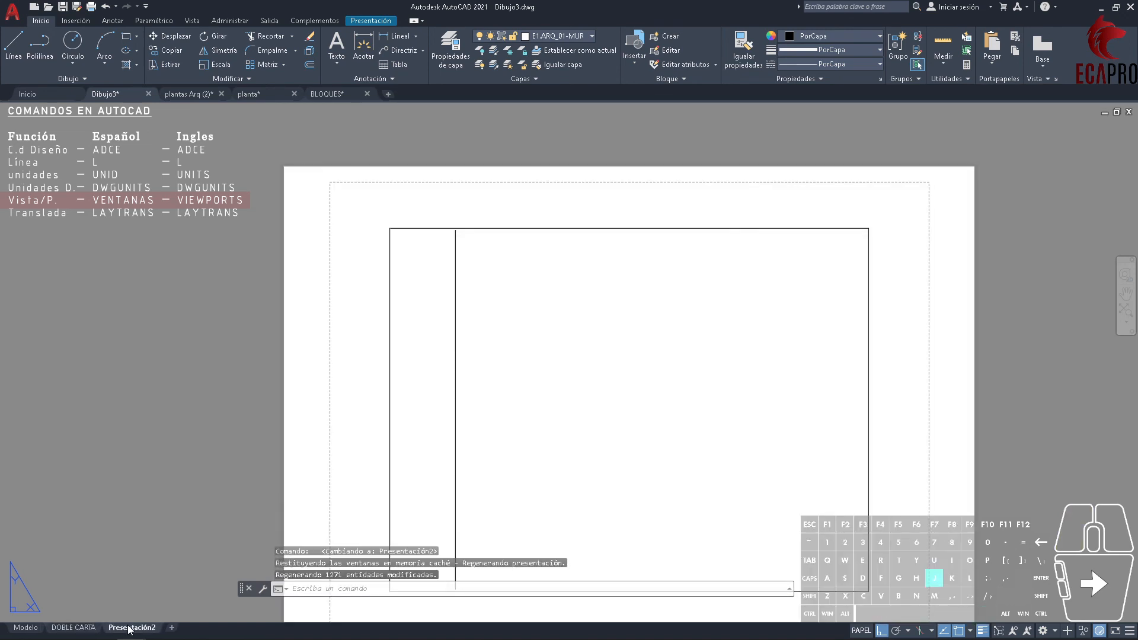
pyautogui.rightClick(131, 628)
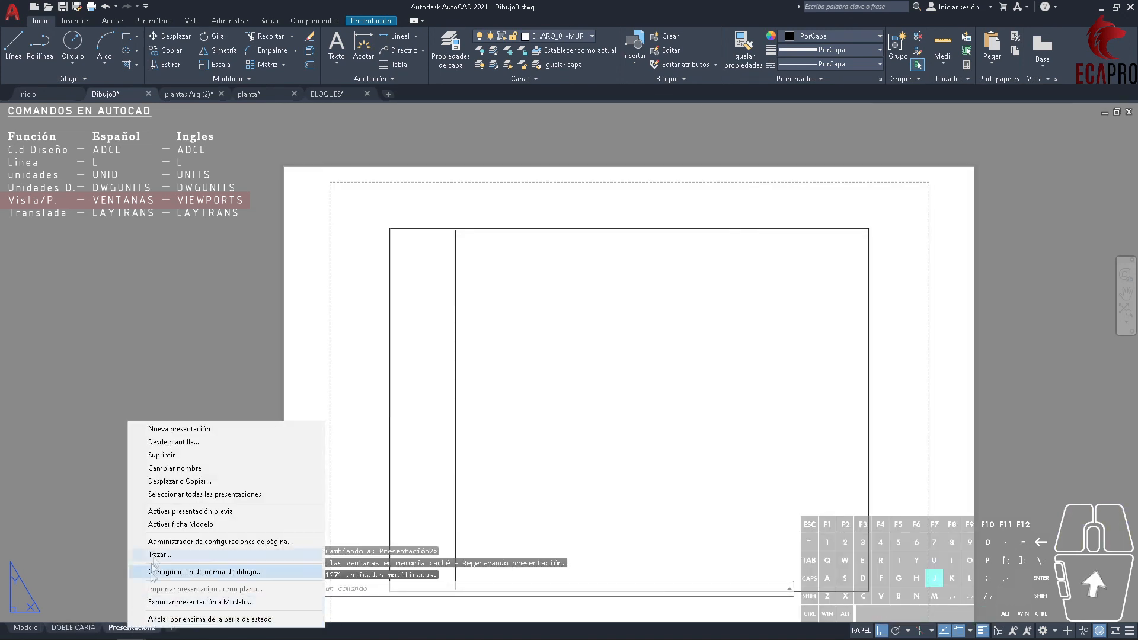
pyautogui.click(190, 541)
pyautogui.click(662, 291)
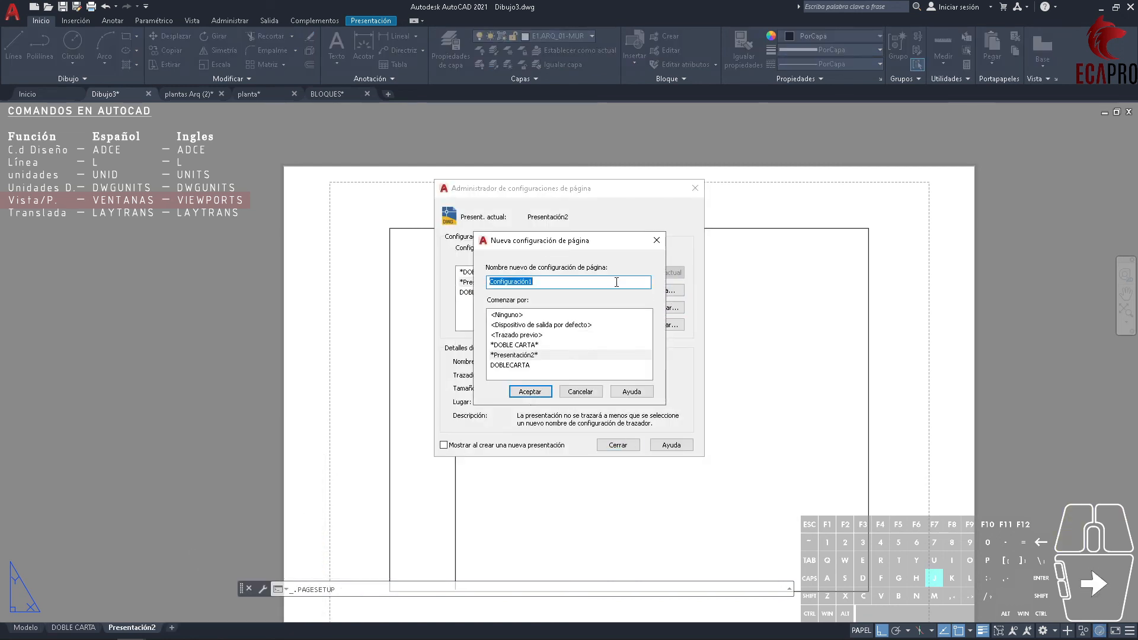
pyautogui.write('90X60')
pyautogui.press('Return')
pyautogui.click(481, 238)
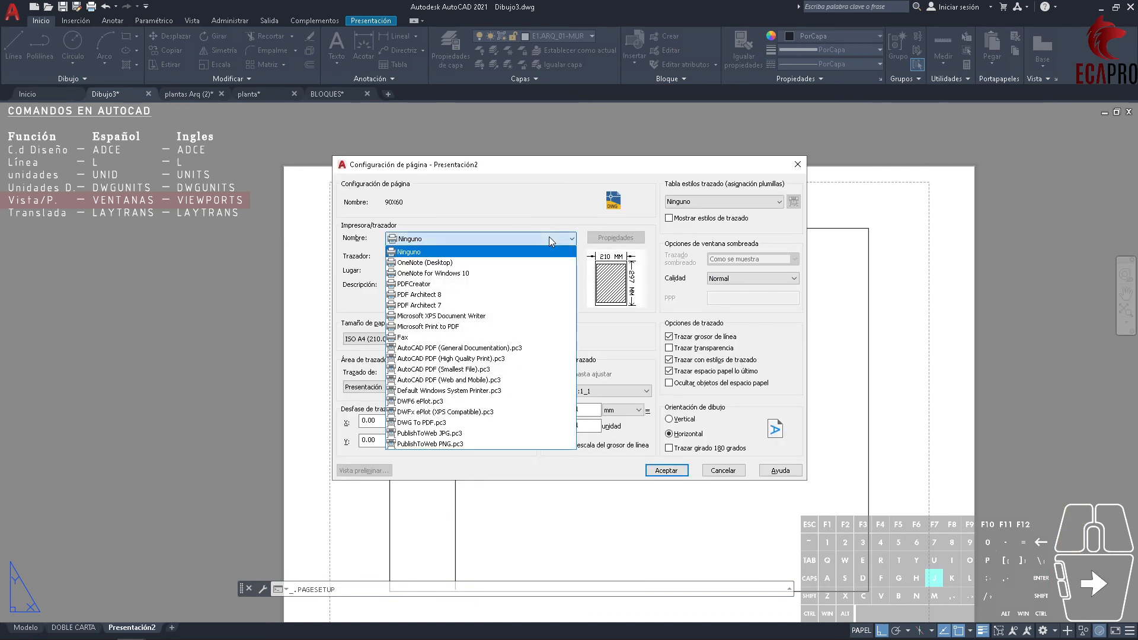
pyautogui.click(432, 422)
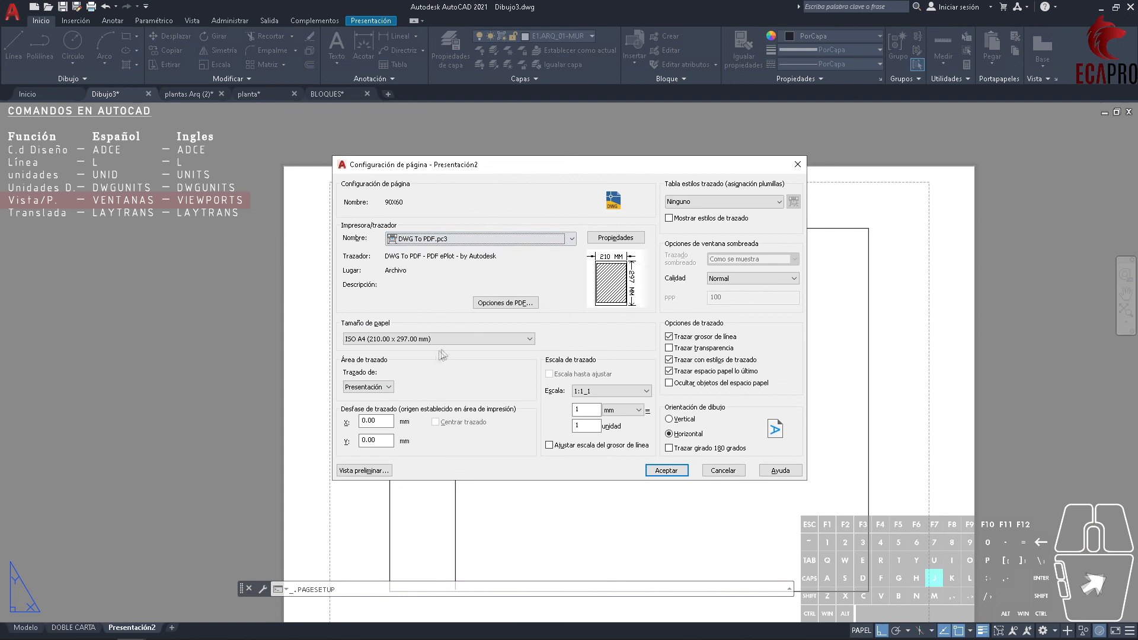
# - Start a new custom paper size from scratch in the plotter properties, 900 mm wide and 600 mm long
pyautogui.click(610, 238)
pyautogui.click(509, 267)
pyautogui.click(705, 349)
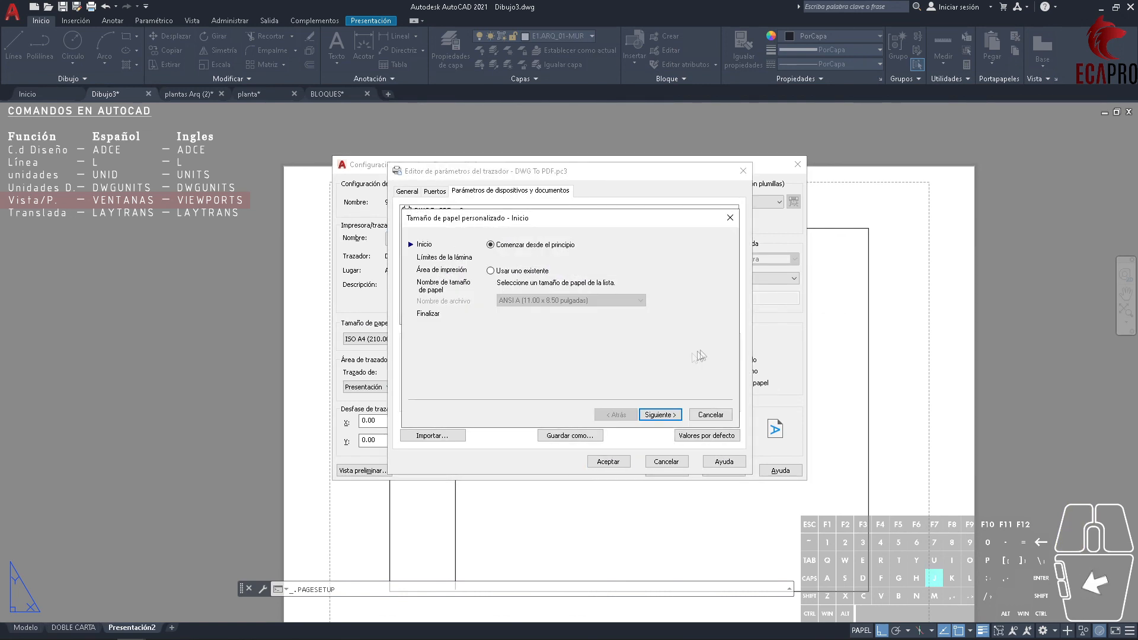
pyautogui.click(521, 271)
pyautogui.click(508, 249)
pyautogui.click(658, 414)
pyautogui.write('900')
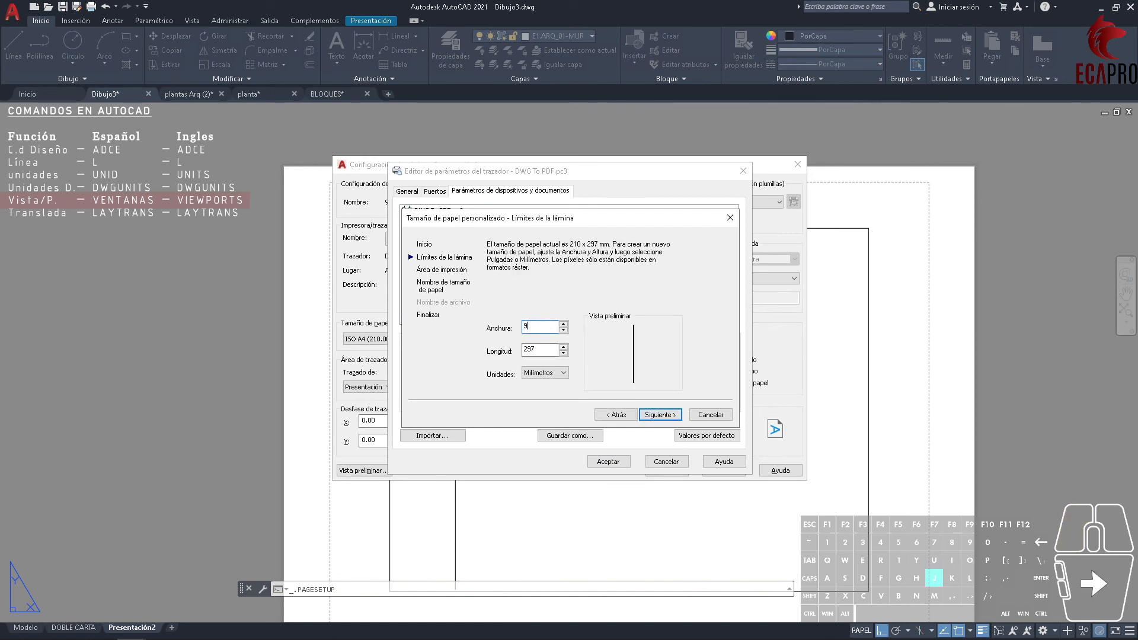
pyautogui.press('Tab')
pyautogui.write('600')
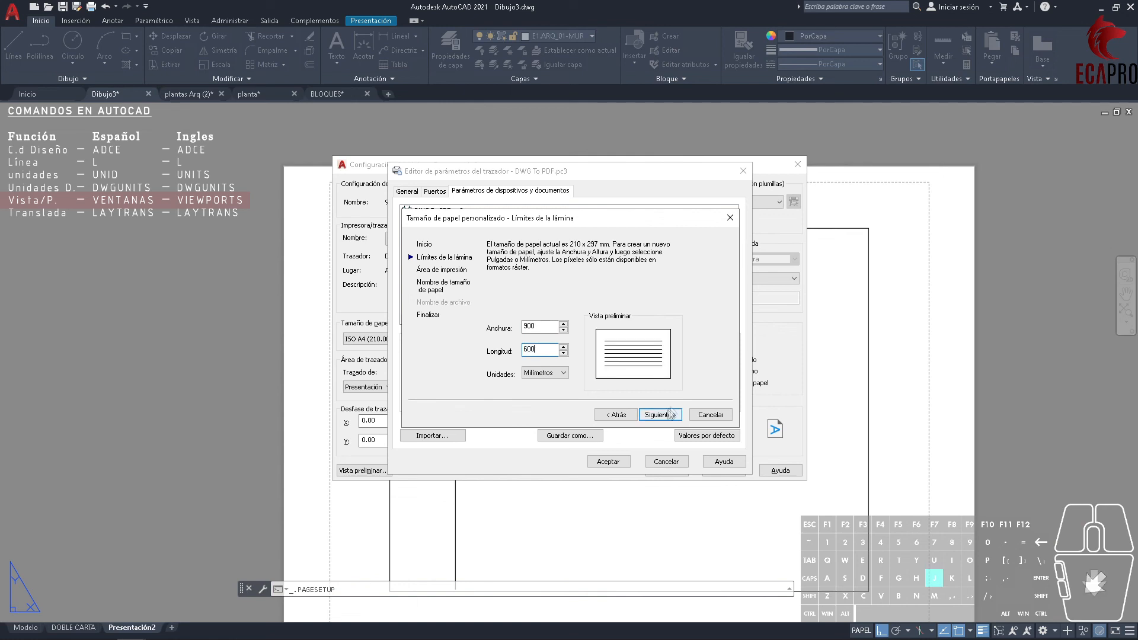
# - Set the custom paper's upper, lower, left and right printable-area margins to 0
pyautogui.click(660, 414)
pyautogui.write('0')
pyautogui.press('Tab')
pyautogui.write('0')
pyautogui.press('Tab')
pyautogui.write('0')
pyautogui.doubleClick(532, 377)
pyautogui.write('0')
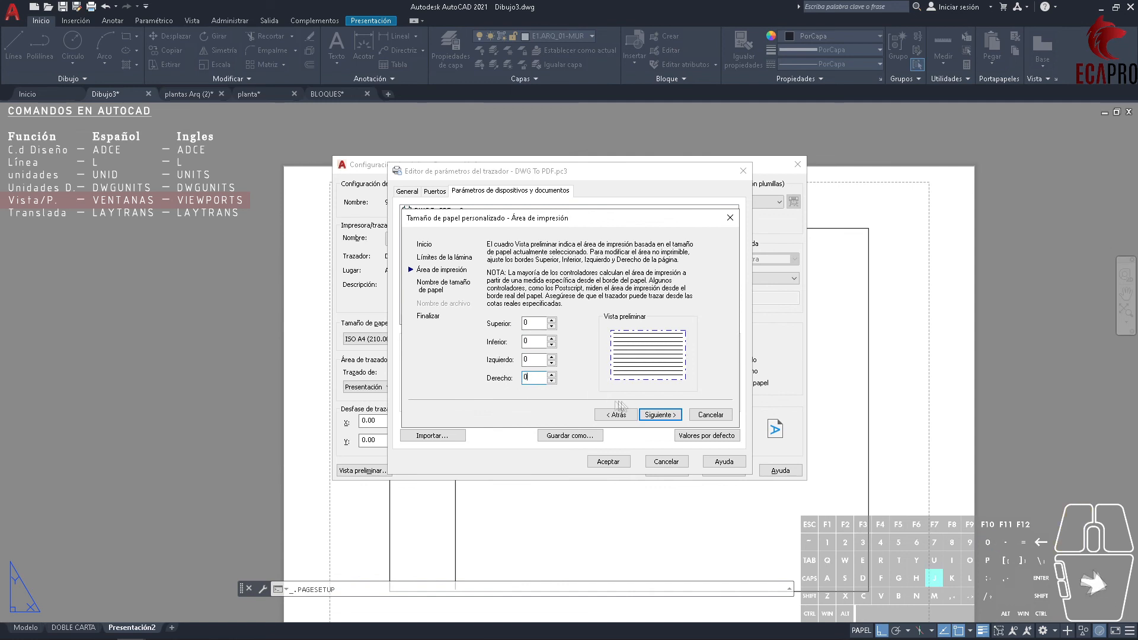
# - Name the custom paper size 90X60, finish its definition and accept the plotter configuration
pyautogui.click(659, 415)
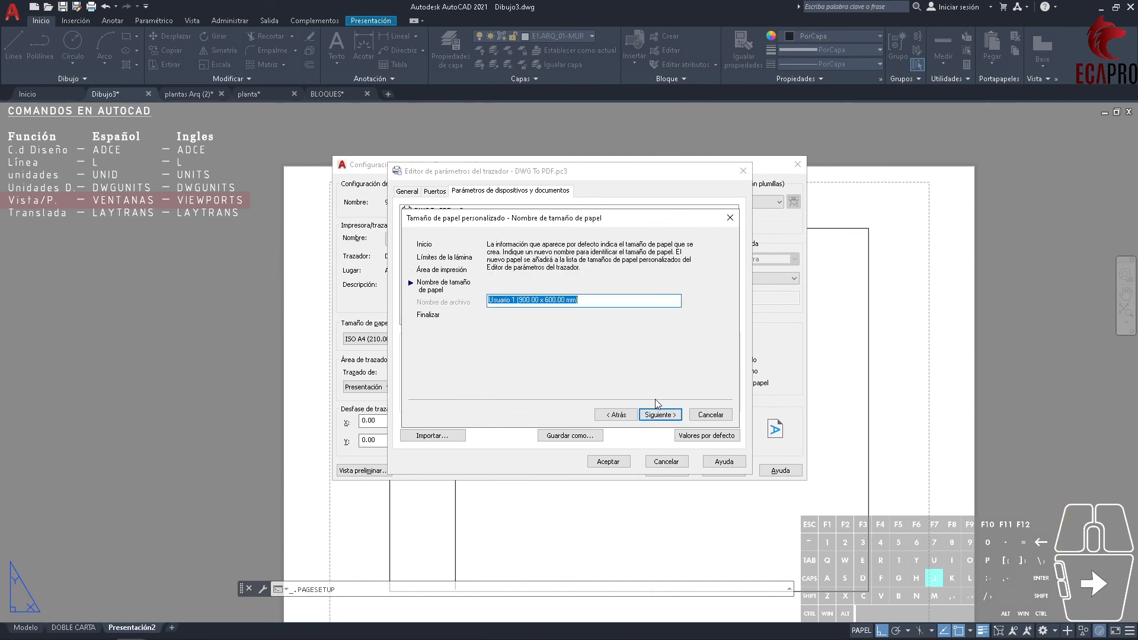
pyautogui.write('90')
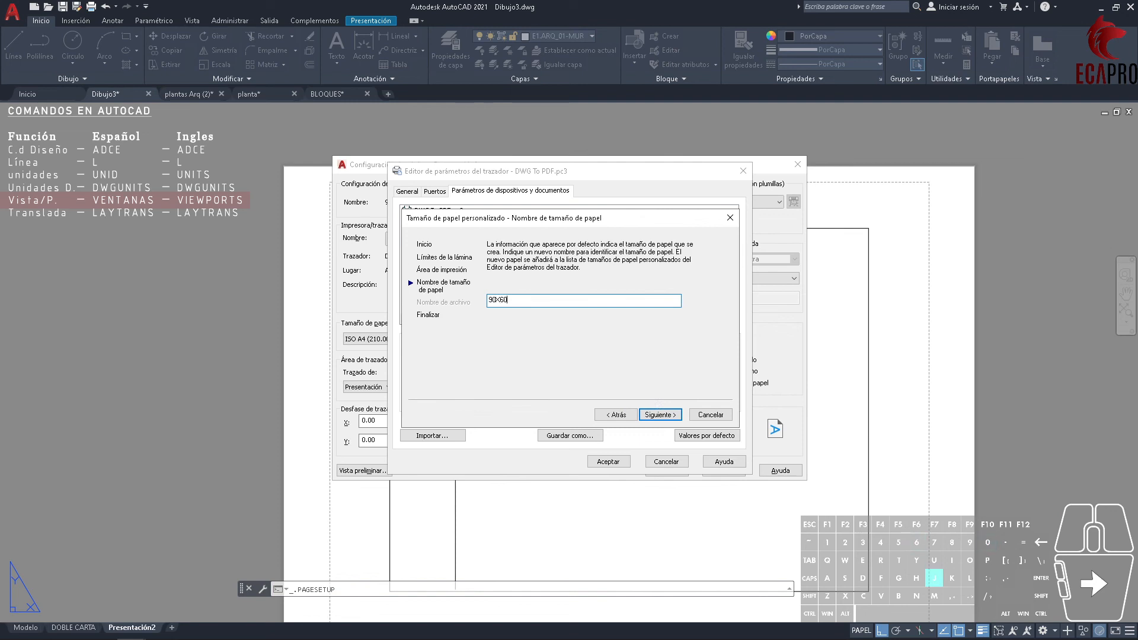
pyautogui.write('X60')
pyautogui.click(658, 415)
pyautogui.click(659, 414)
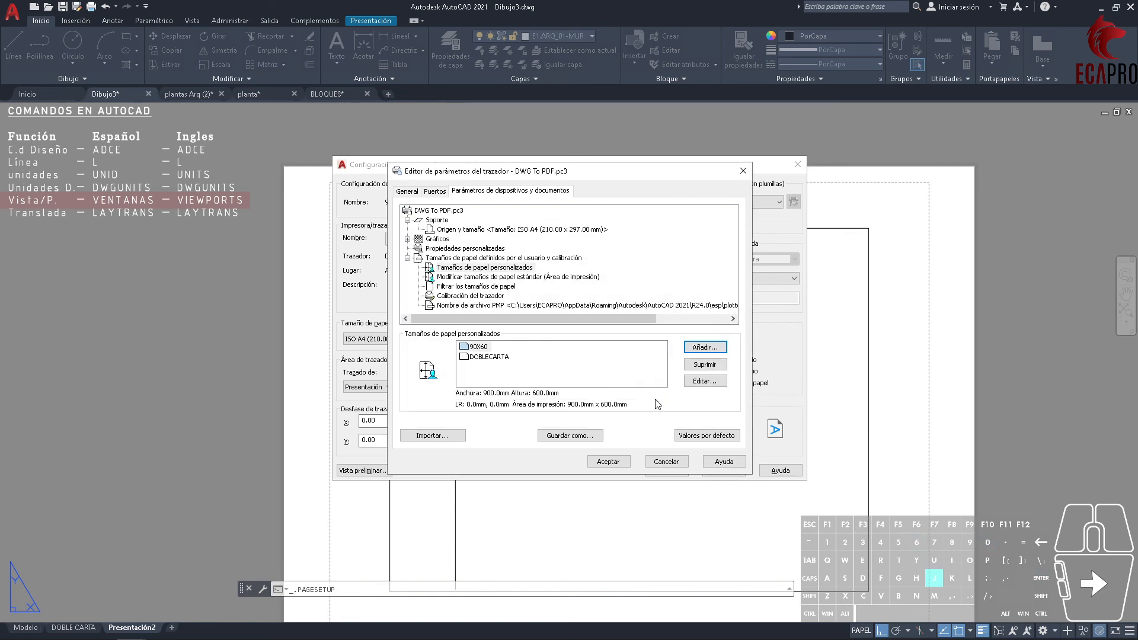
pyautogui.click(627, 462)
# - Choose the 90X60 paper size for the page setup and accept its settings
pyautogui.click(438, 338)
pyautogui.scroll(-10, 363, 533)
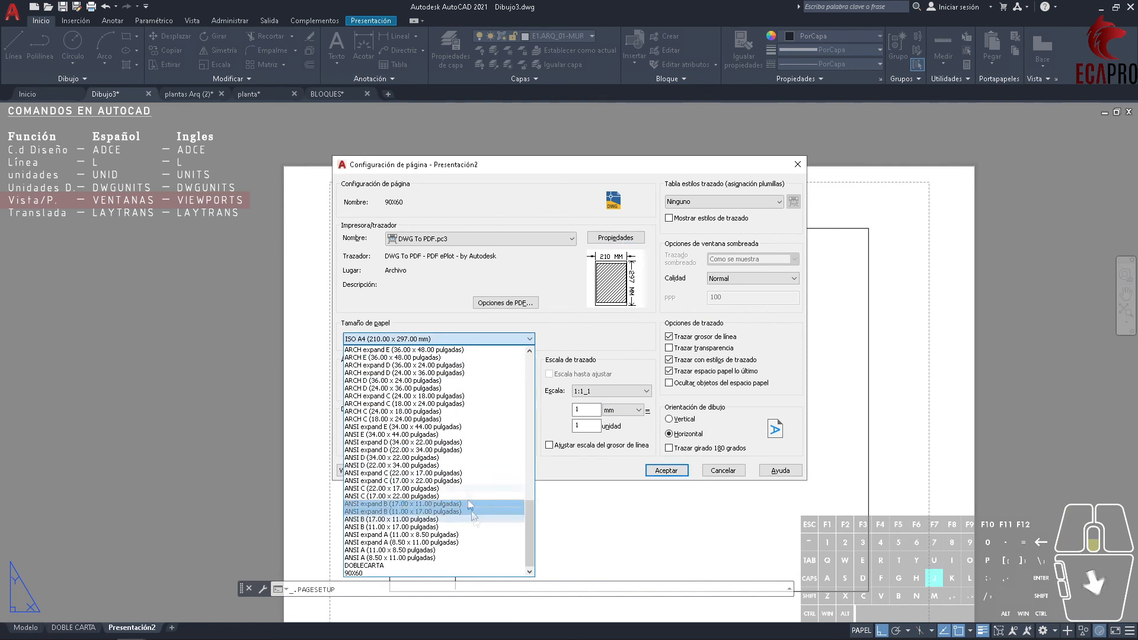
pyautogui.click(358, 573)
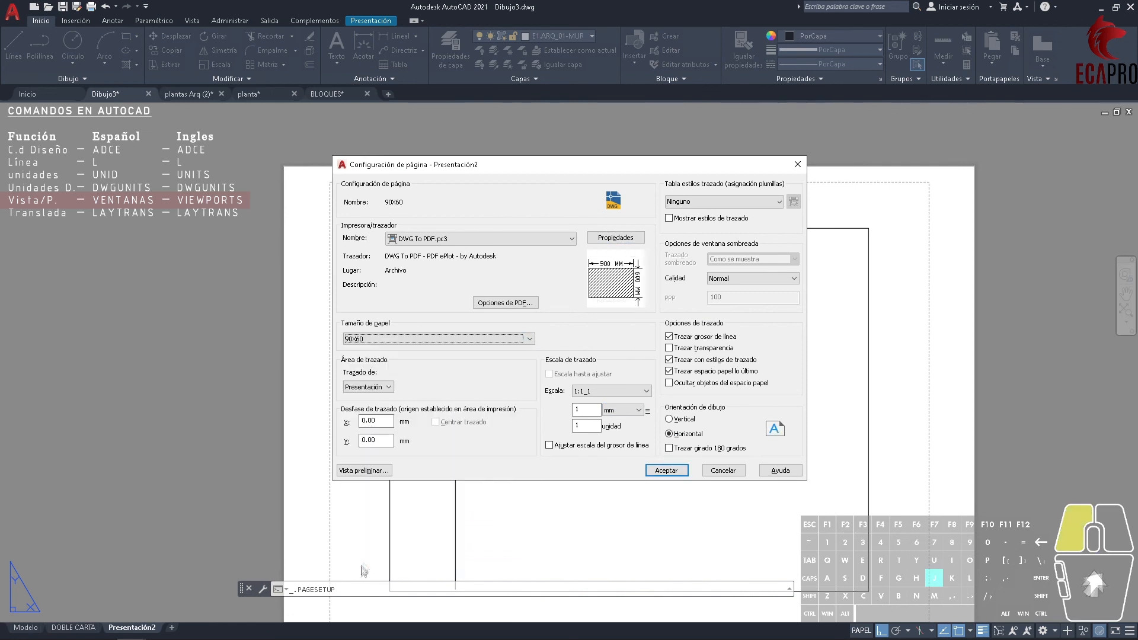
pyautogui.click(666, 470)
# - Make the 90X60 page setup current for Presentación2 and close the page setup manager
pyautogui.click(477, 293)
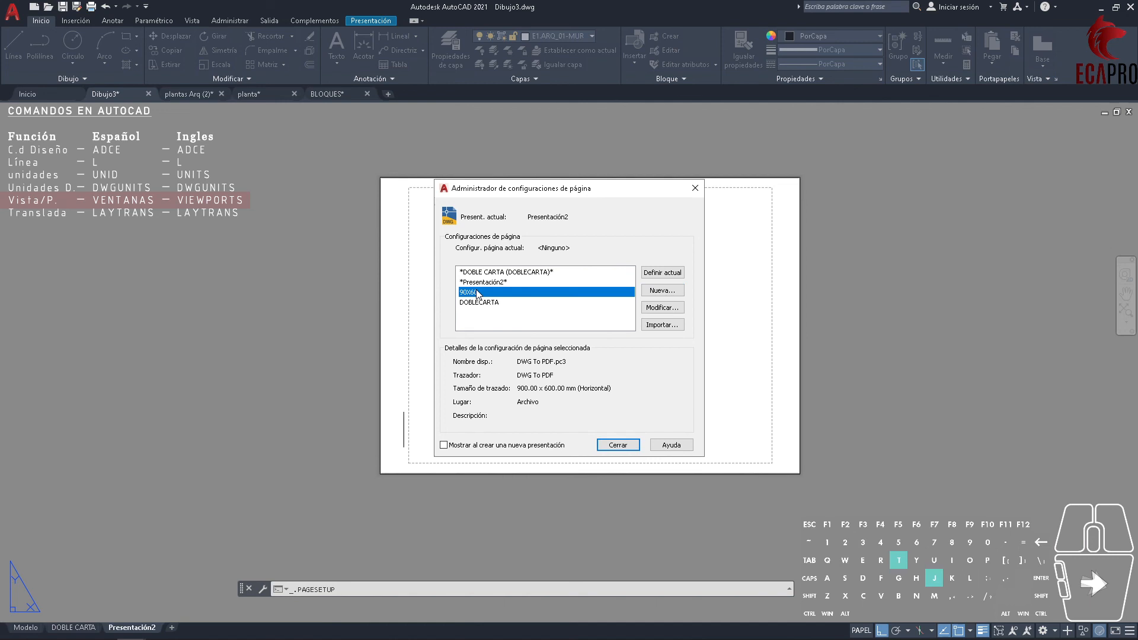
pyautogui.click(662, 272)
pyautogui.click(618, 445)
# - Try to stretch the existing viewport's corners to match the edges of the enlarged sheet
pyautogui.scroll(-2, 618, 435)
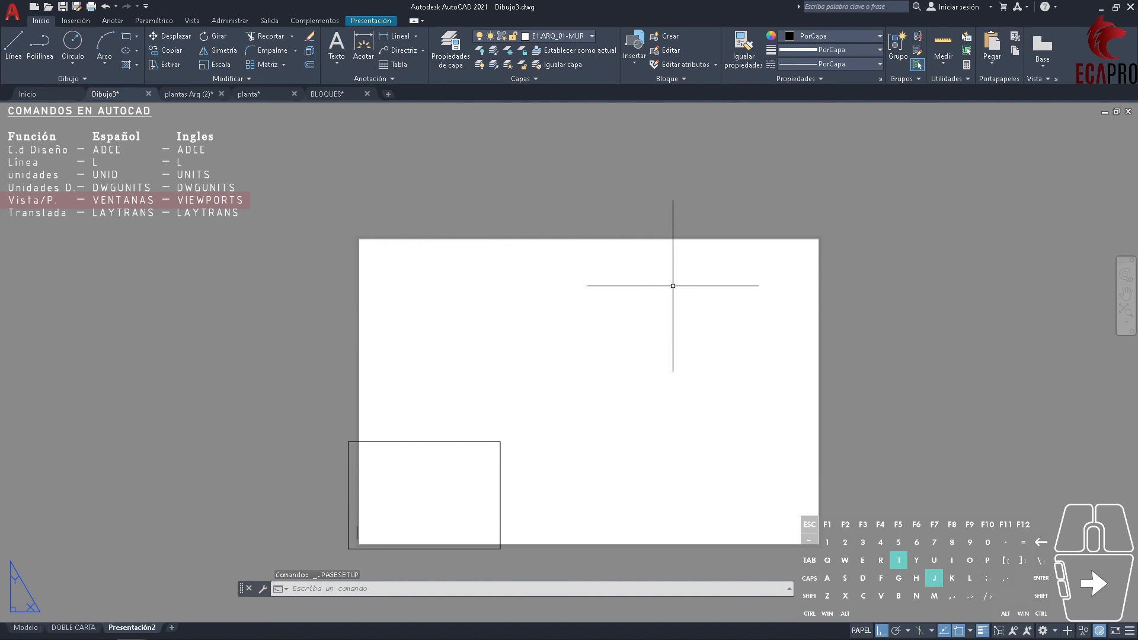
pyautogui.click(584, 466)
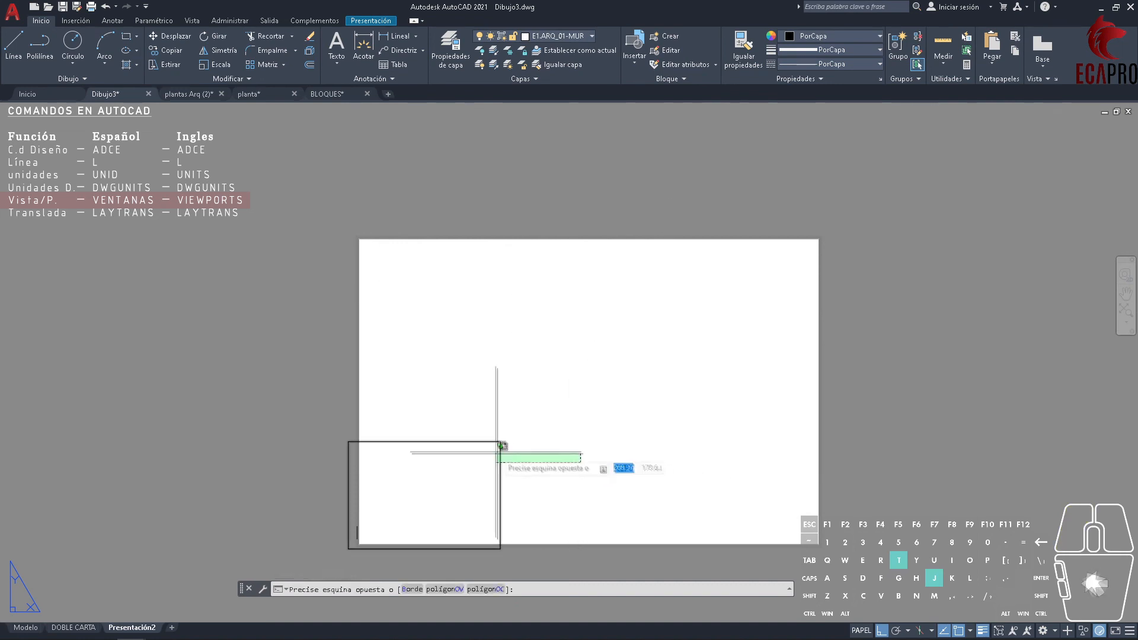
pyautogui.click(498, 447)
pyautogui.click(500, 442)
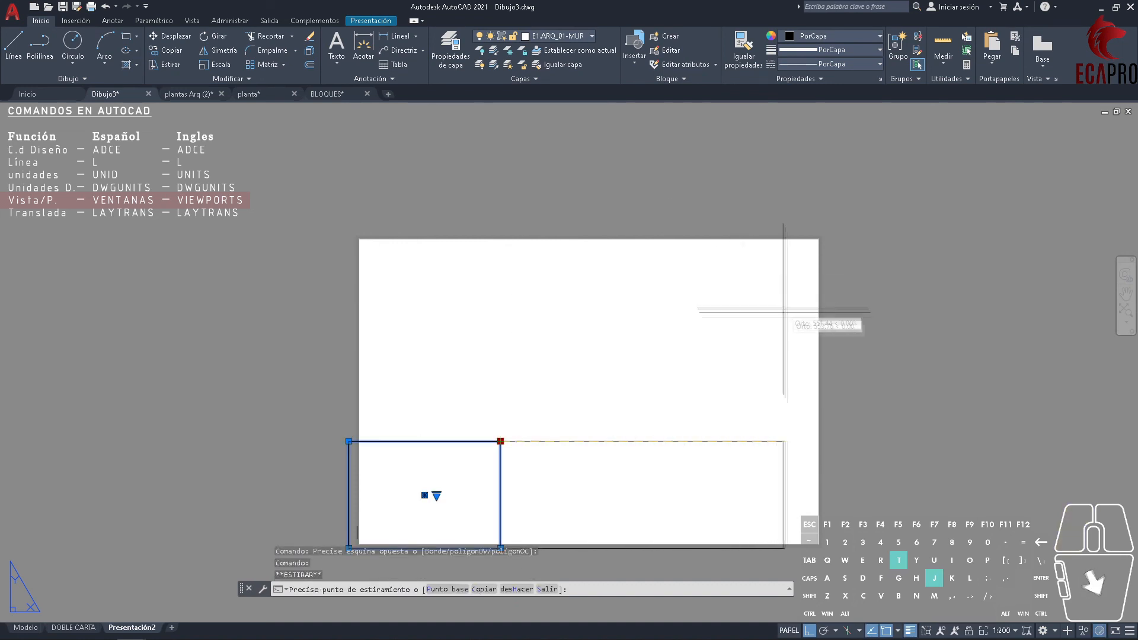
pyautogui.click(818, 379)
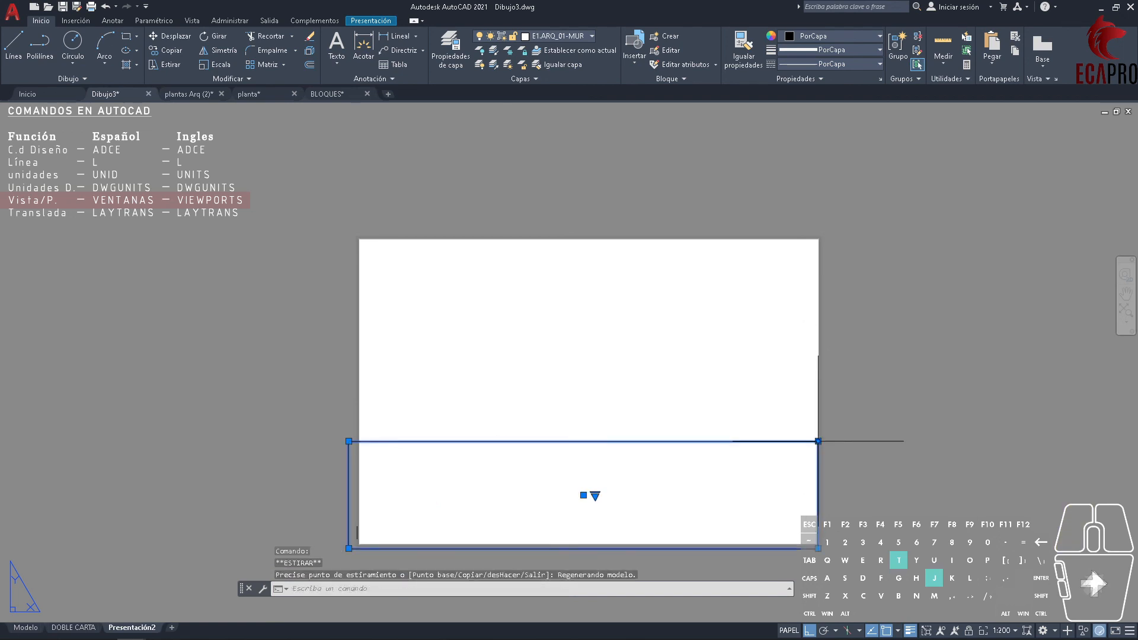
pyautogui.click(818, 442)
pyautogui.click(818, 240)
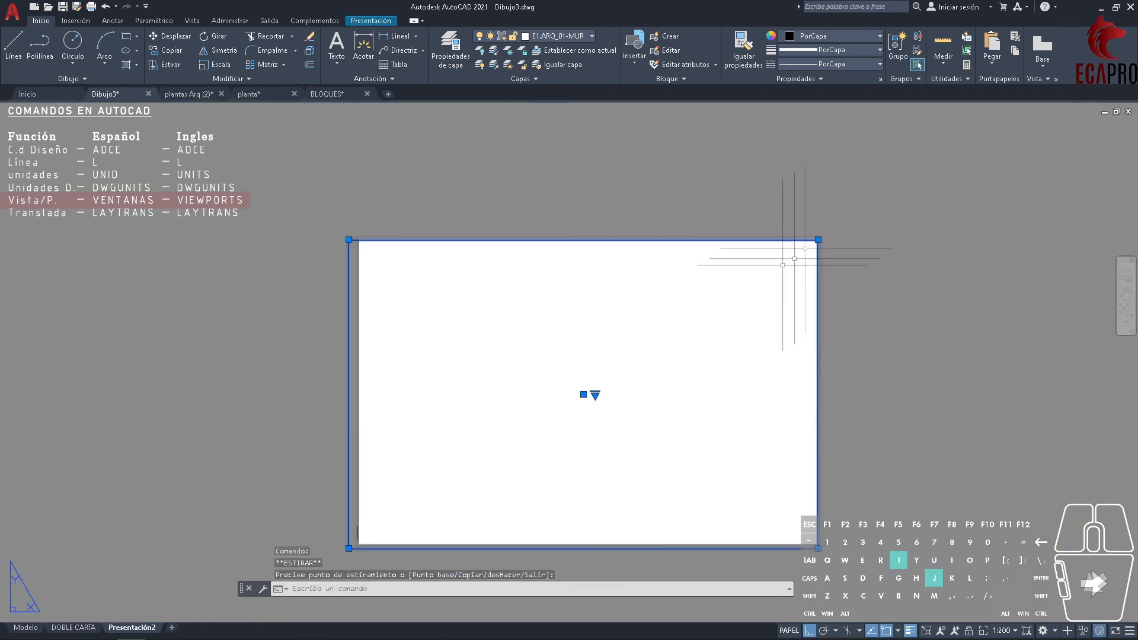
pyautogui.click(349, 548)
pyautogui.click(357, 539)
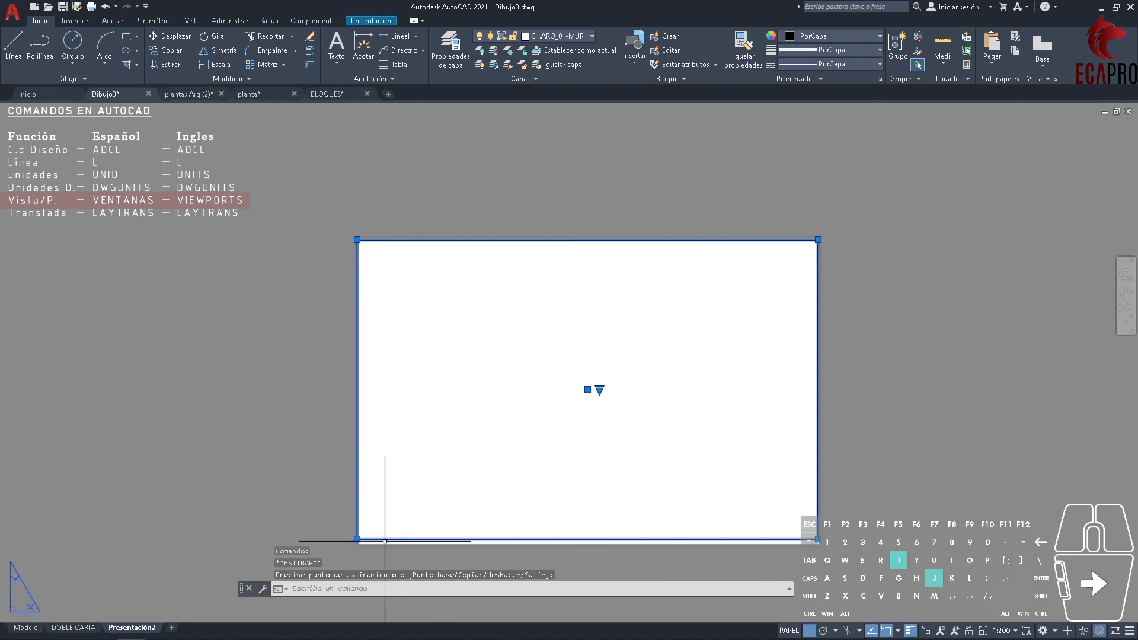
# - Delete the existing viewport from the Presentación2 sheet
pyautogui.click(842, 460)
pyautogui.click(849, 439)
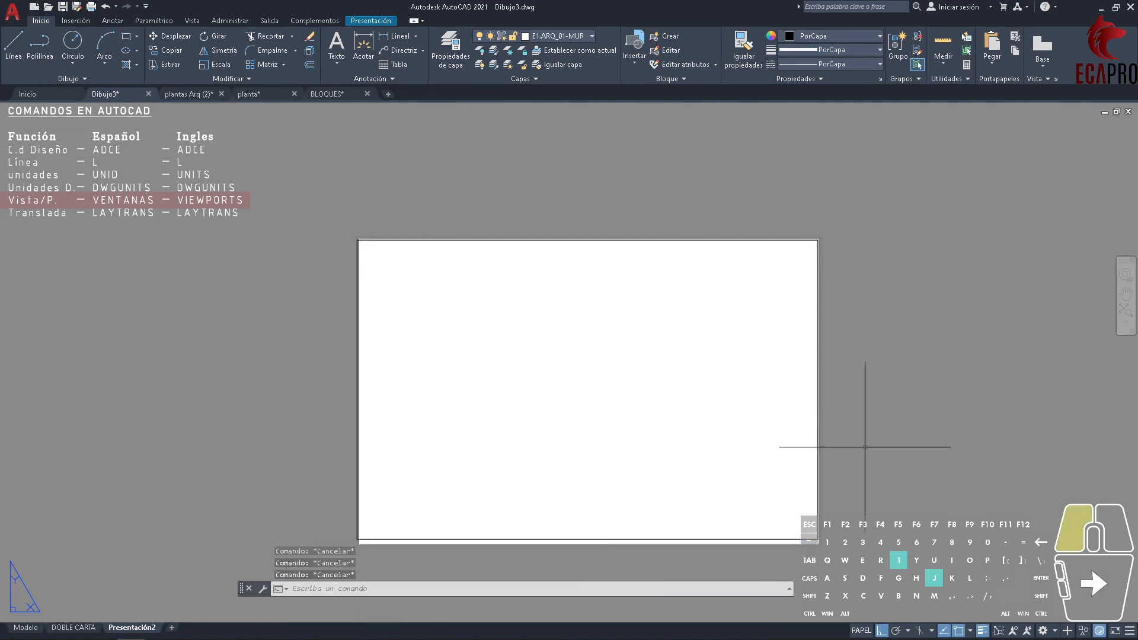
pyautogui.press('Delete')
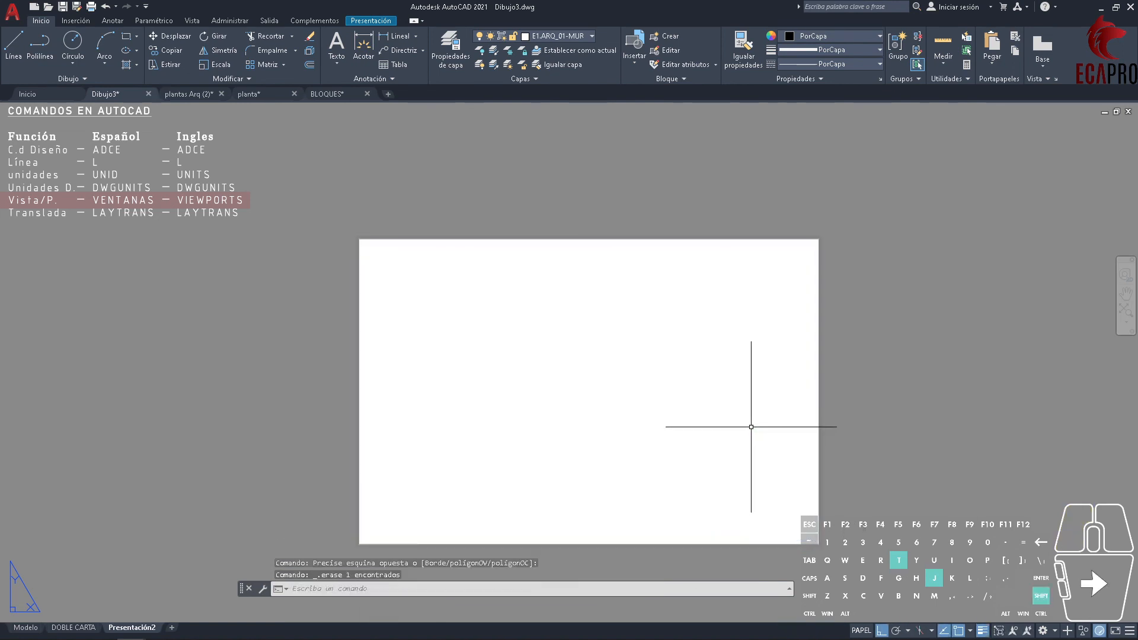
# - Create a new viewport covering the whole sheet, from its upper-left corner to its lower-right corner
pyautogui.write('S')
pyautogui.press('Return')
pyautogui.press('Return')
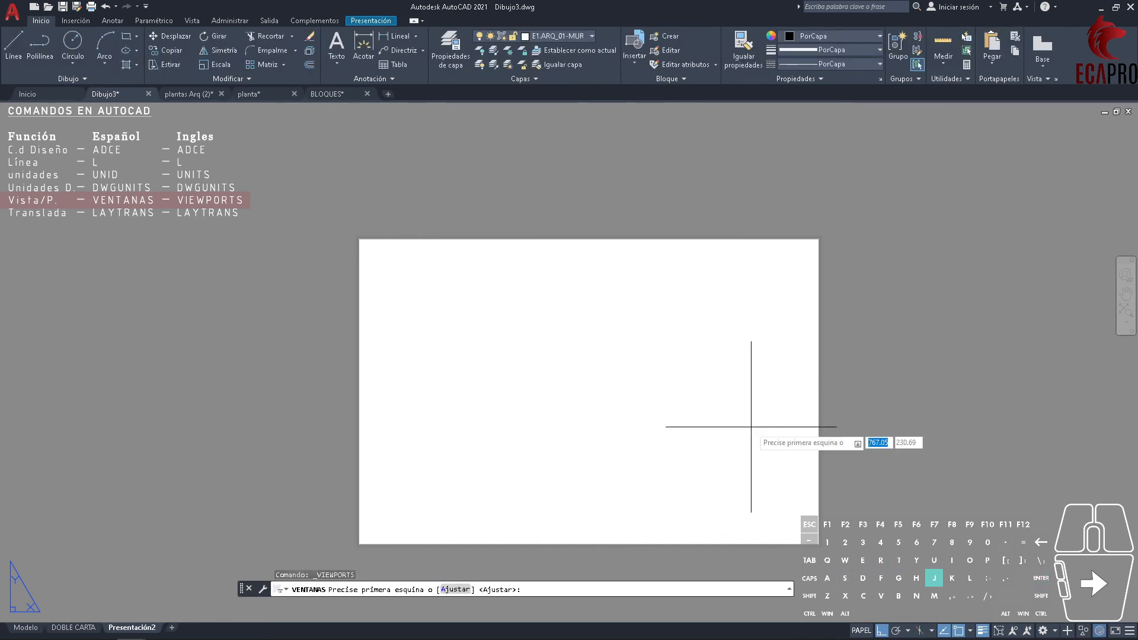
pyautogui.scroll(6, 395, 274)
pyautogui.moveTo(190, 208); pyautogui.dragTo(506, 259, button='middle')
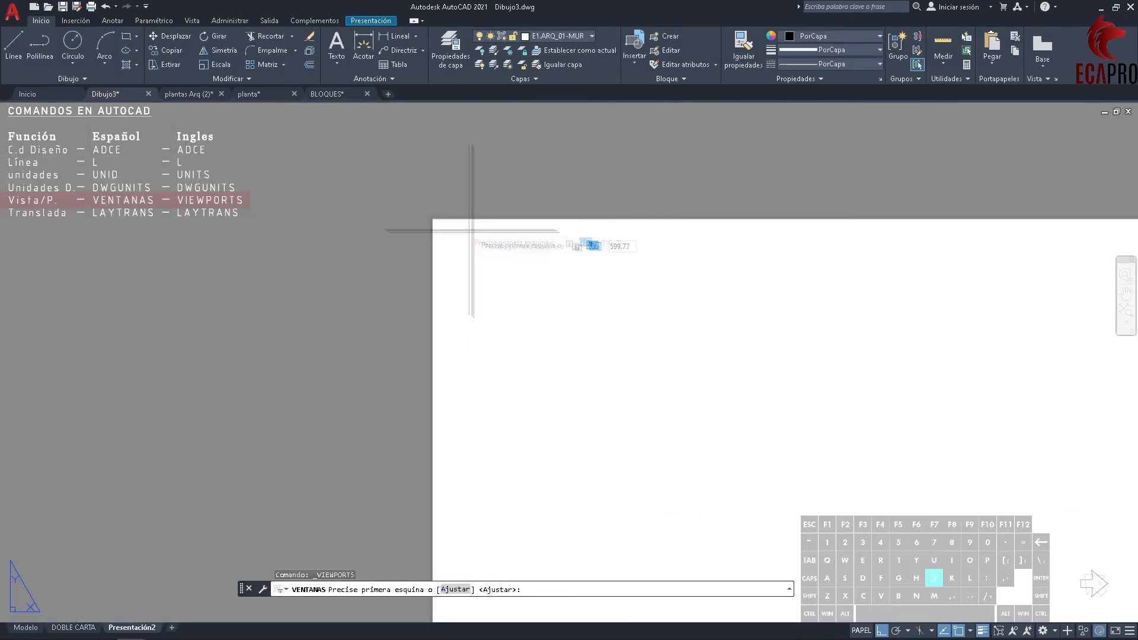
pyautogui.click(433, 218)
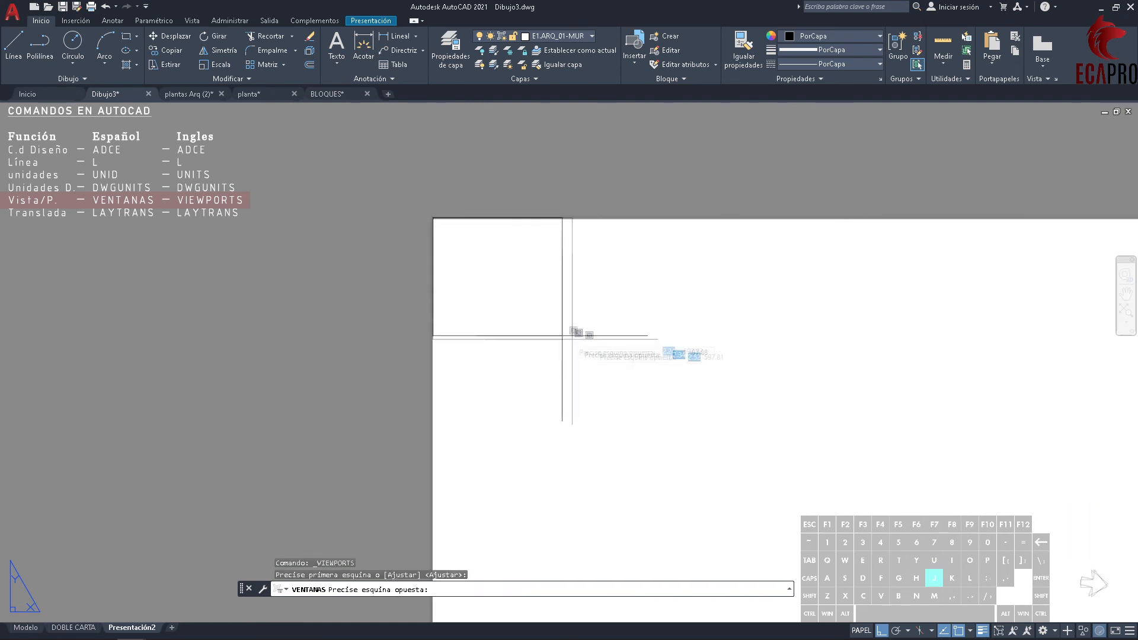
pyautogui.scroll(-7, 616, 335)
pyautogui.moveTo(997, 513); pyautogui.dragTo(747, 422, button='middle')
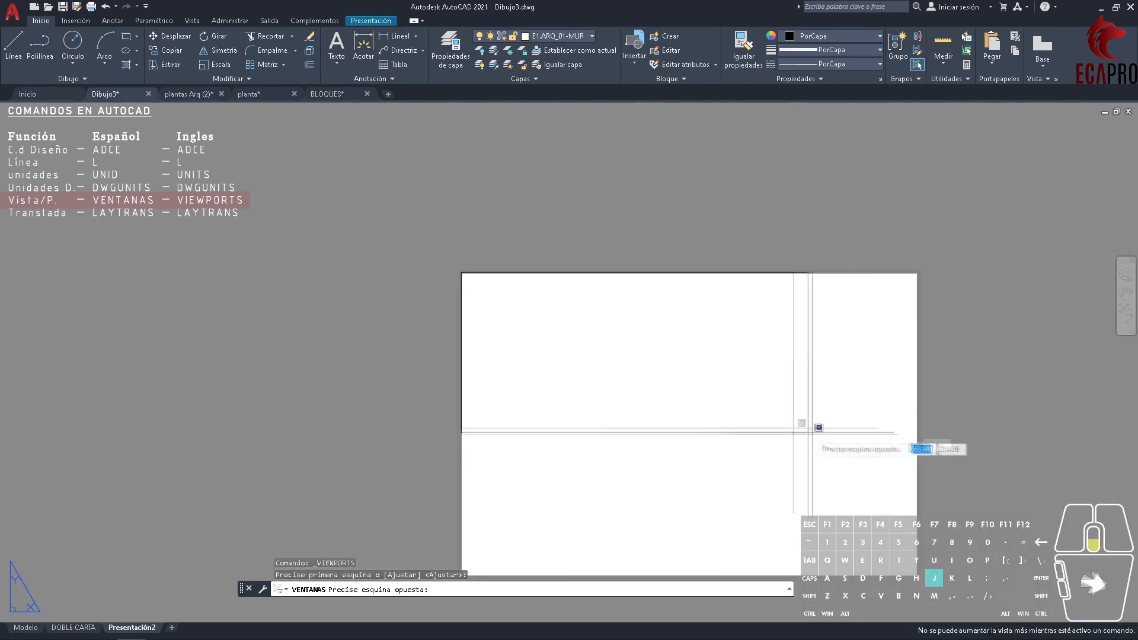
pyautogui.scroll(4, 877, 546)
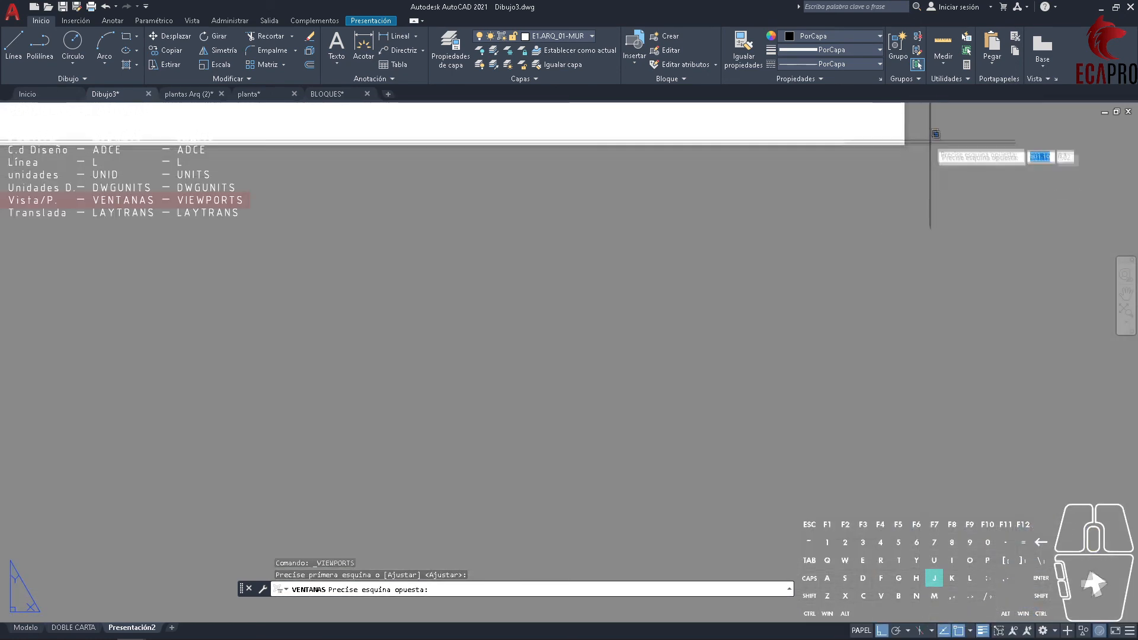
pyautogui.click(870, 165)
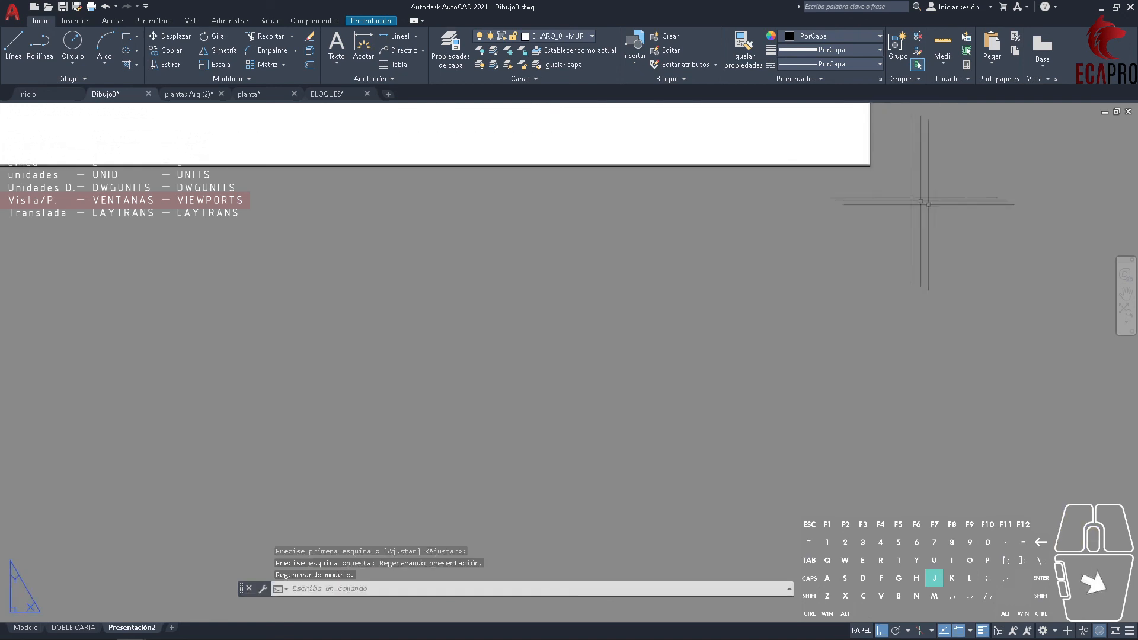
# - Activate the new viewport, set its scale to 1:200 and place the line near the sheet's lower-left corner
pyautogui.scroll(-5, 953, 284)
pyautogui.moveTo(1035, 333); pyautogui.dragTo(899, 367, button='middle')
pyautogui.scroll(5, 875, 374)
pyautogui.moveTo(875, 328); pyautogui.dragTo(956, 381, button='middle')
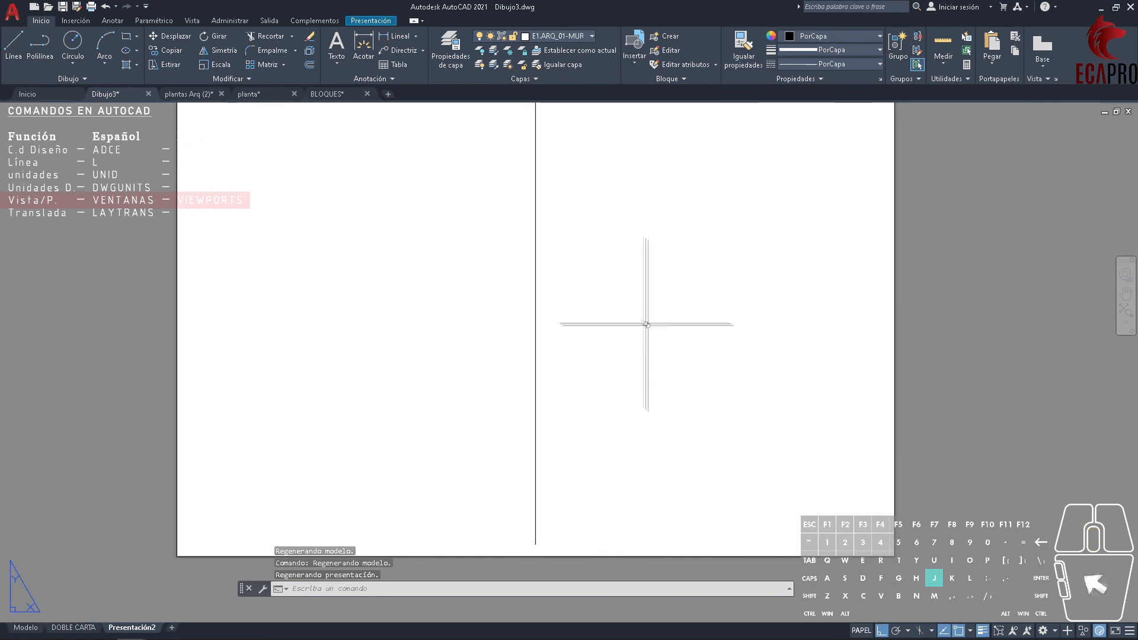
pyautogui.scroll(-3, 837, 342)
pyautogui.doubleClick(709, 328)
pyautogui.scroll(3, 673, 371)
pyautogui.scroll(-3, 673, 371)
pyautogui.click(1015, 632)
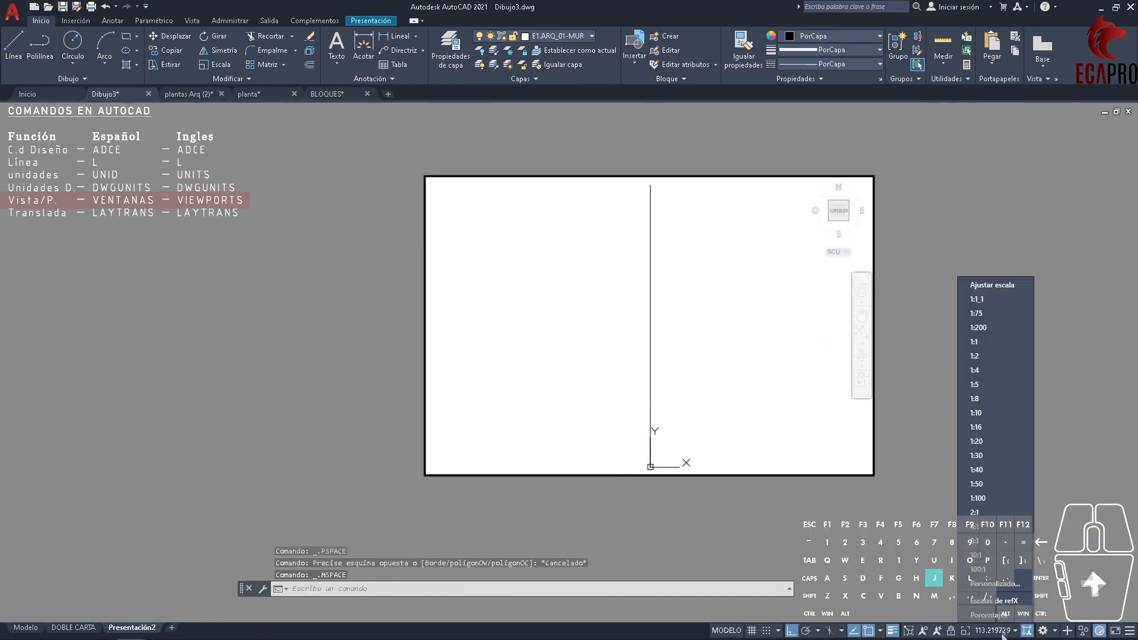
pyautogui.click(991, 328)
pyautogui.moveTo(716, 375); pyautogui.dragTo(513, 488, button='middle')
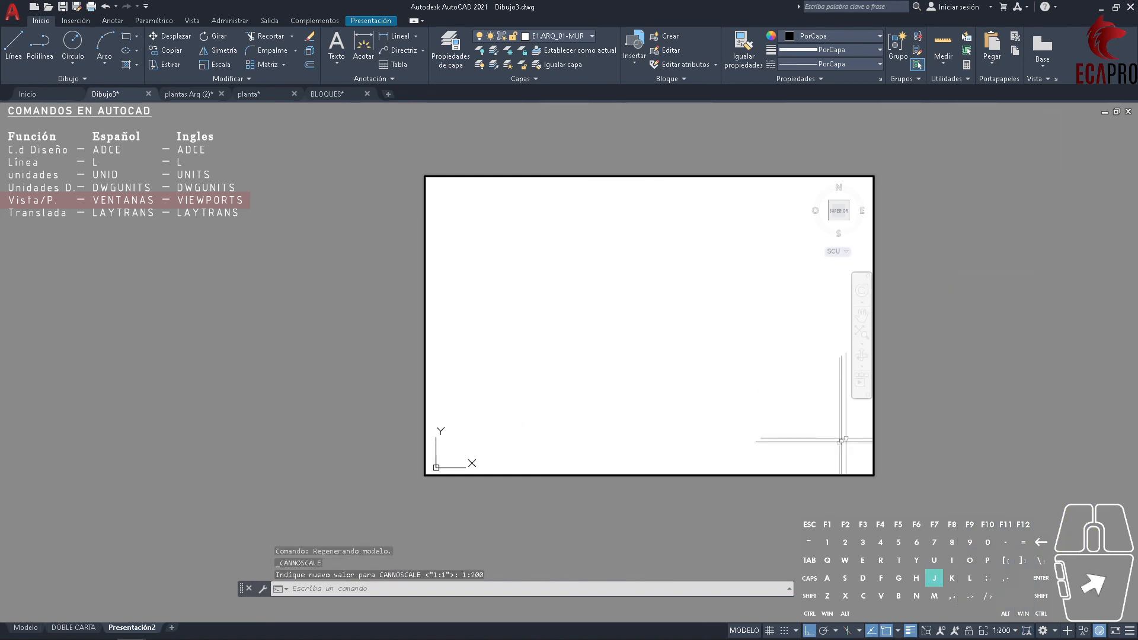
# - Leave the active viewport and rename the Presentación2 layout as 90X60
pyautogui.doubleClick(963, 416)
pyautogui.moveTo(375, 435); pyautogui.dragTo(371, 488, button='middle')
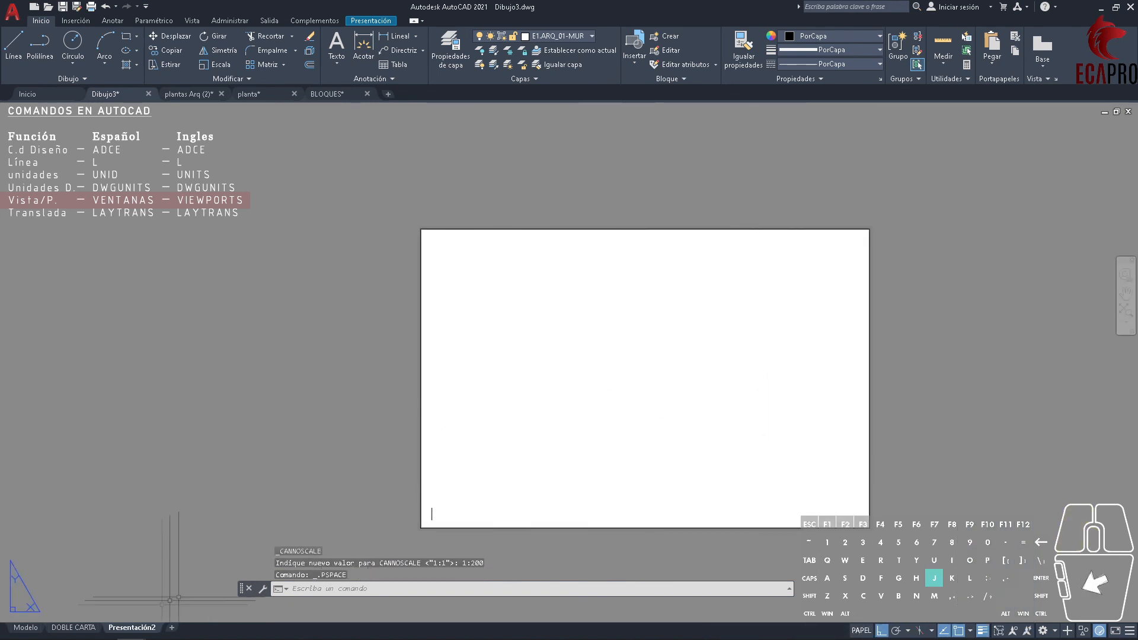
pyautogui.rightClick(135, 628)
pyautogui.click(238, 472)
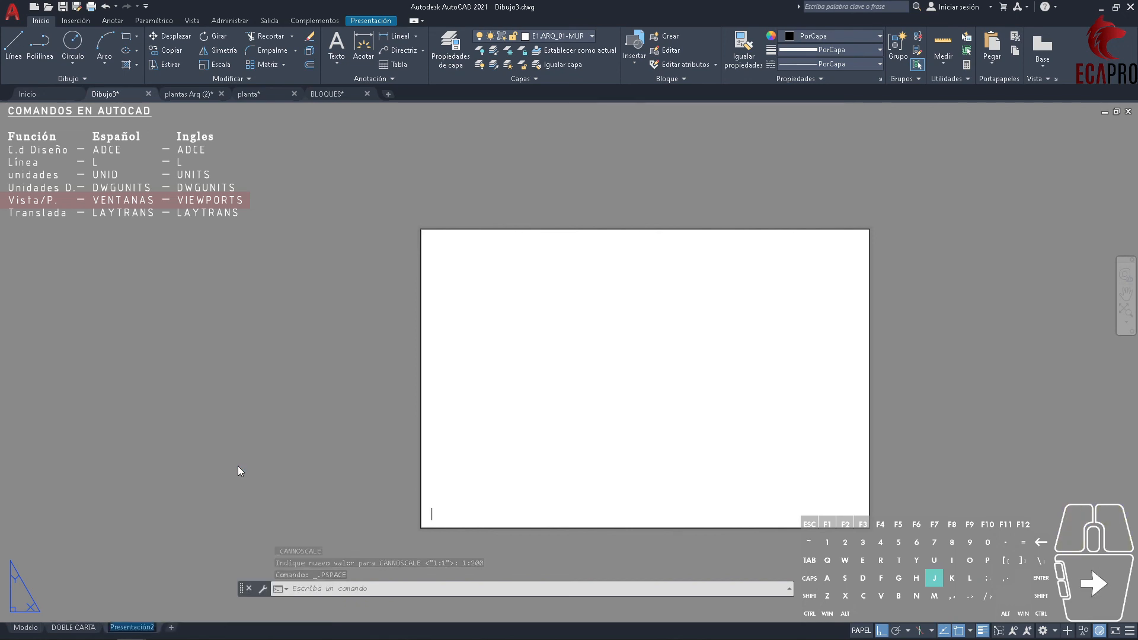
pyautogui.write('90X60')
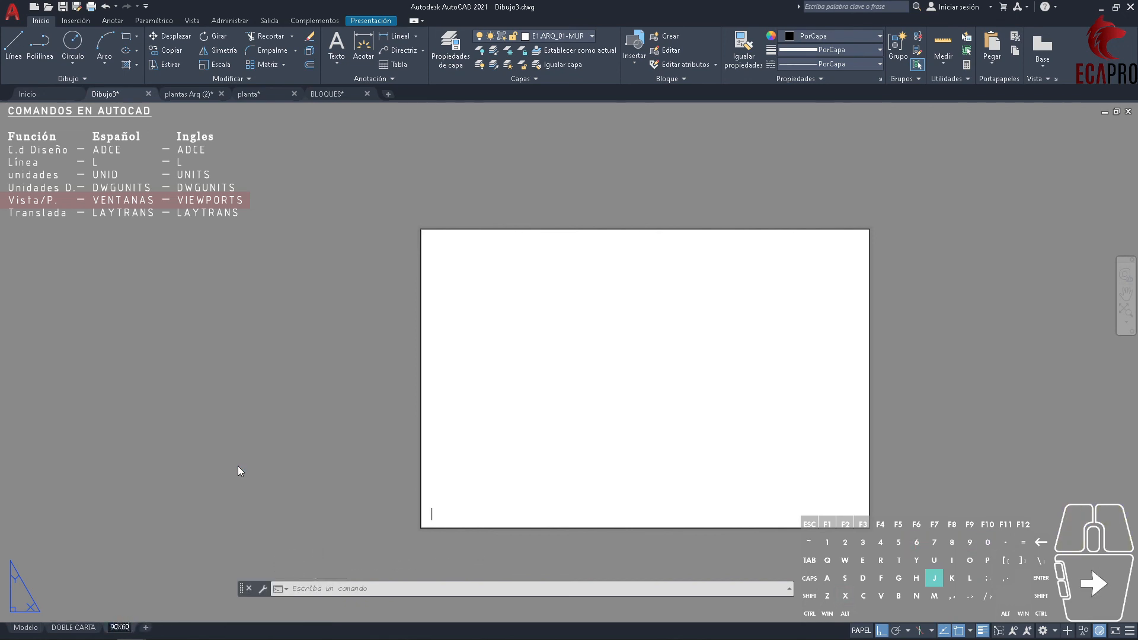
pyautogui.press('Return')
# - Compare the DOBLE CARTA and 90X60 layouts, examining how the line fits on each sheet
pyautogui.click(83, 627)
pyautogui.scroll(2, 621, 406)
pyautogui.moveTo(623, 407)
pyautogui.mouseDown(button='middle')
pyautogui.moveTo(625, 422)
pyautogui.moveTo(627, 412)
pyautogui.mouseUp(button='middle')
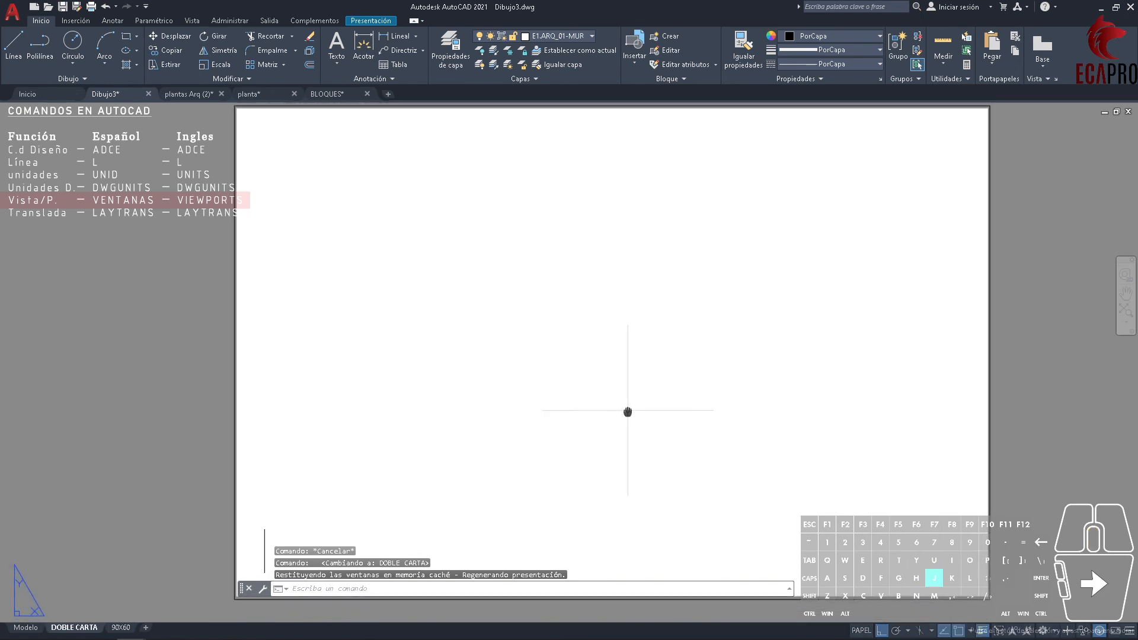
pyautogui.click(121, 627)
pyautogui.scroll(2, 496, 455)
pyautogui.moveTo(496, 454); pyautogui.dragTo(341, 468, button='middle')
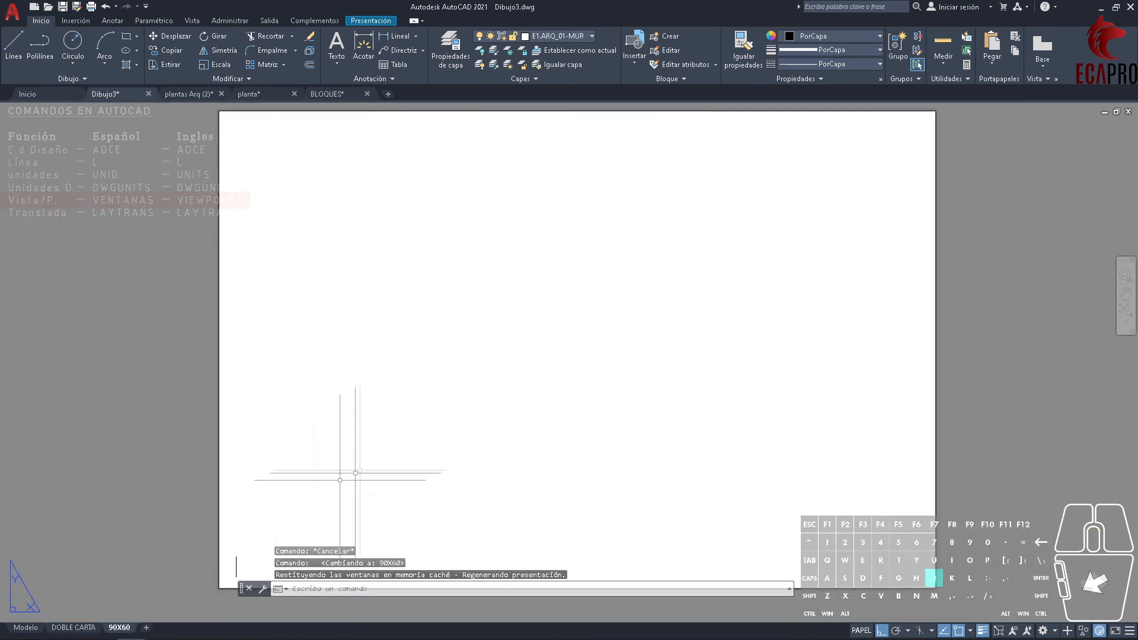
pyautogui.click(76, 630)
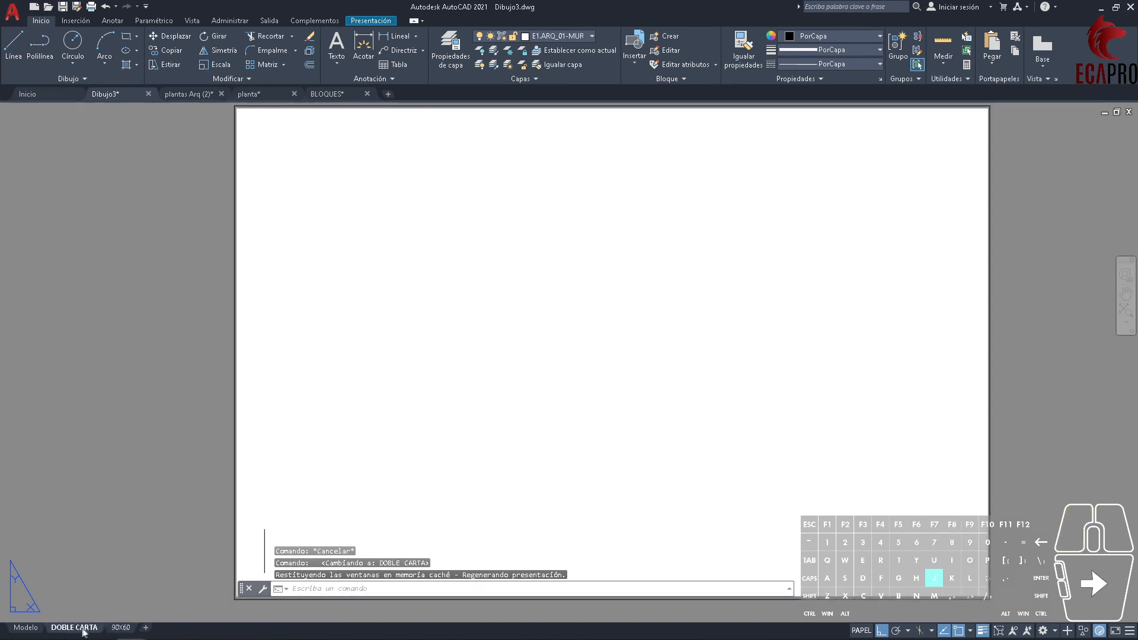
pyautogui.click(118, 628)
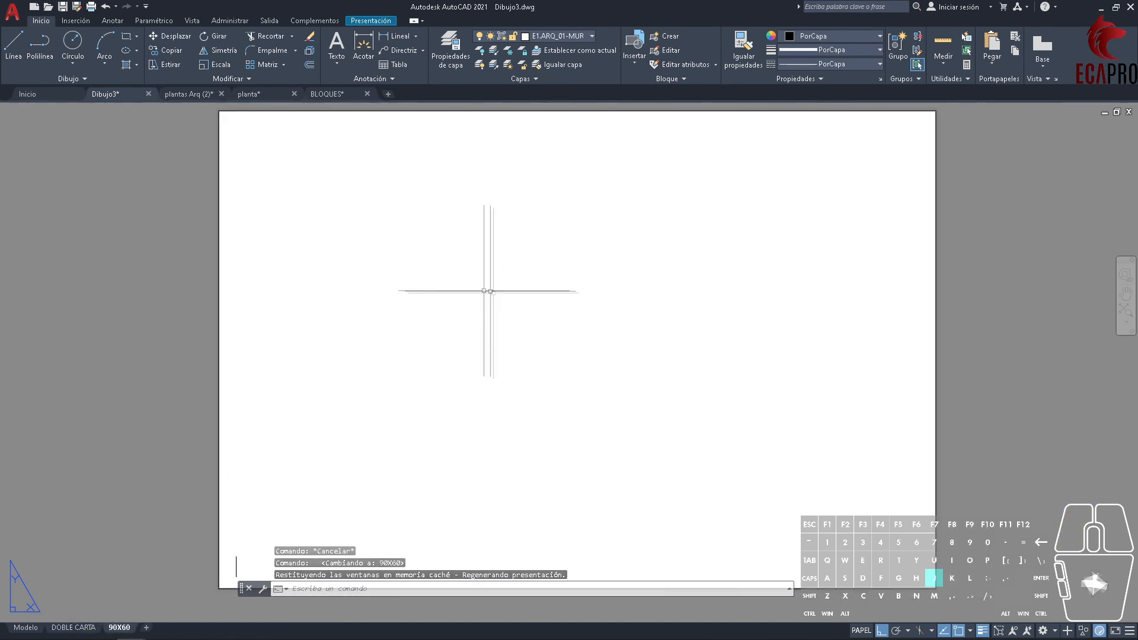
pyautogui.click(484, 290)
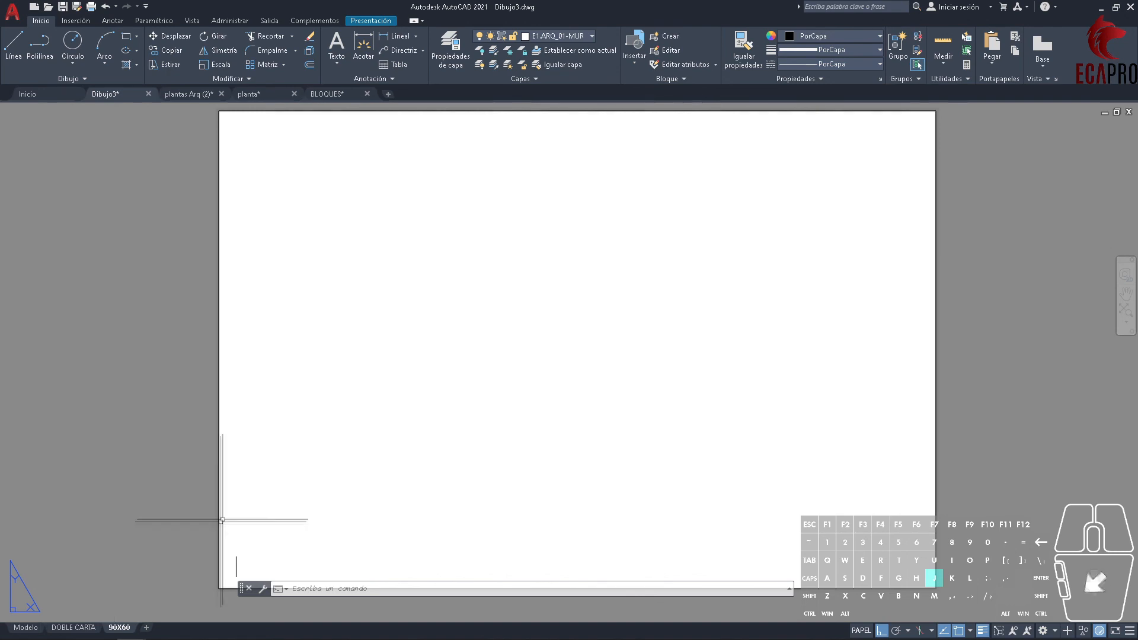
# - Delete the vertical line from model space
pyautogui.click(25, 628)
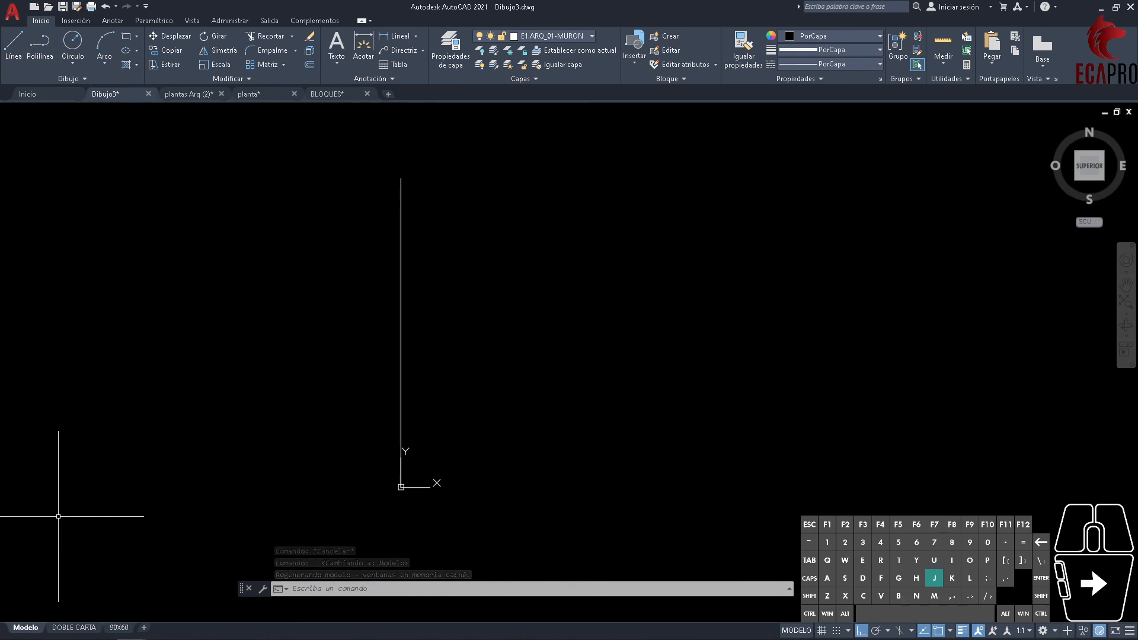
pyautogui.click(584, 295)
pyautogui.click(303, 228)
pyautogui.press('Delete')
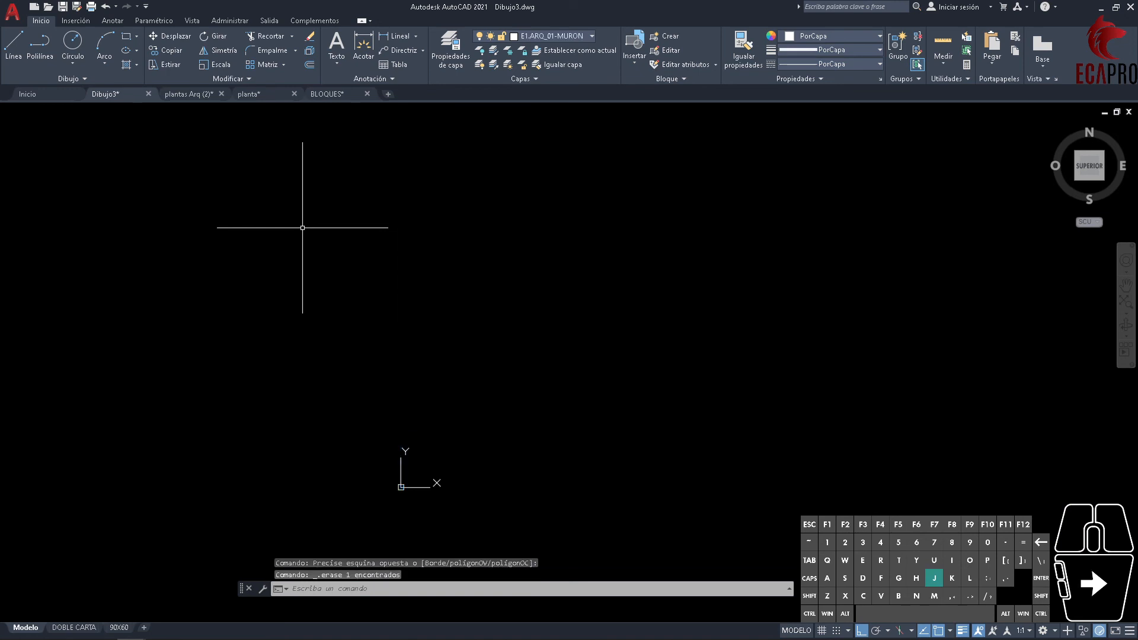
pyautogui.scroll(-6, 586, 296)
pyautogui.moveTo(722, 329)
pyautogui.mouseDown(button='middle')
pyautogui.moveTo(451, 444)
pyautogui.moveTo(344, 517)
pyautogui.mouseUp(button='middle')
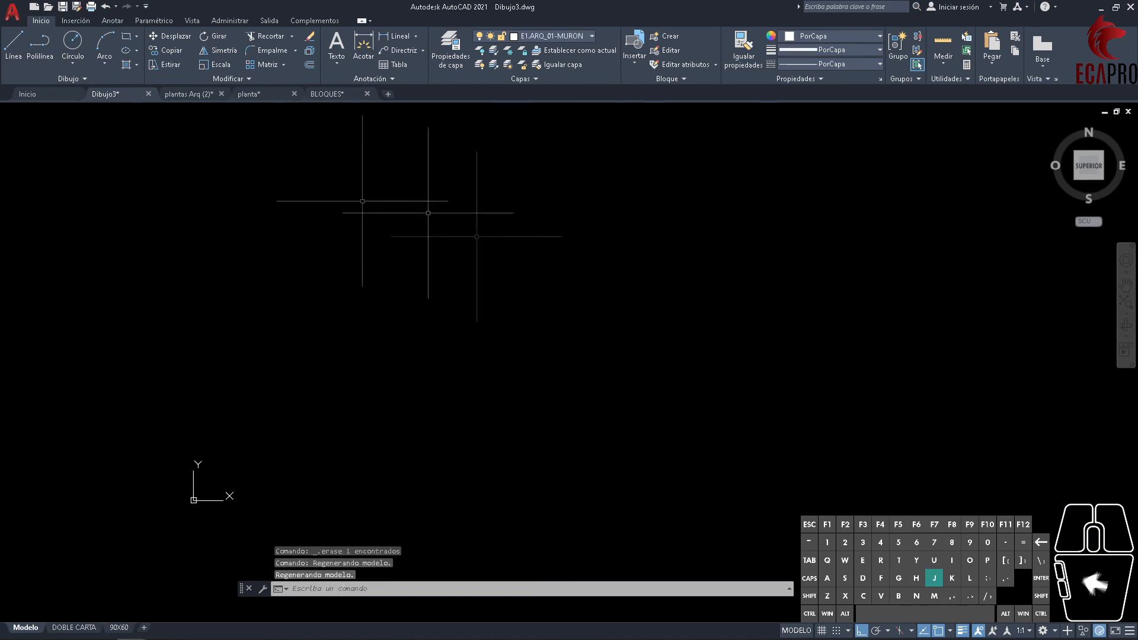
pyautogui.moveTo(644, 268); pyautogui.dragTo(610, 325, button='middle')
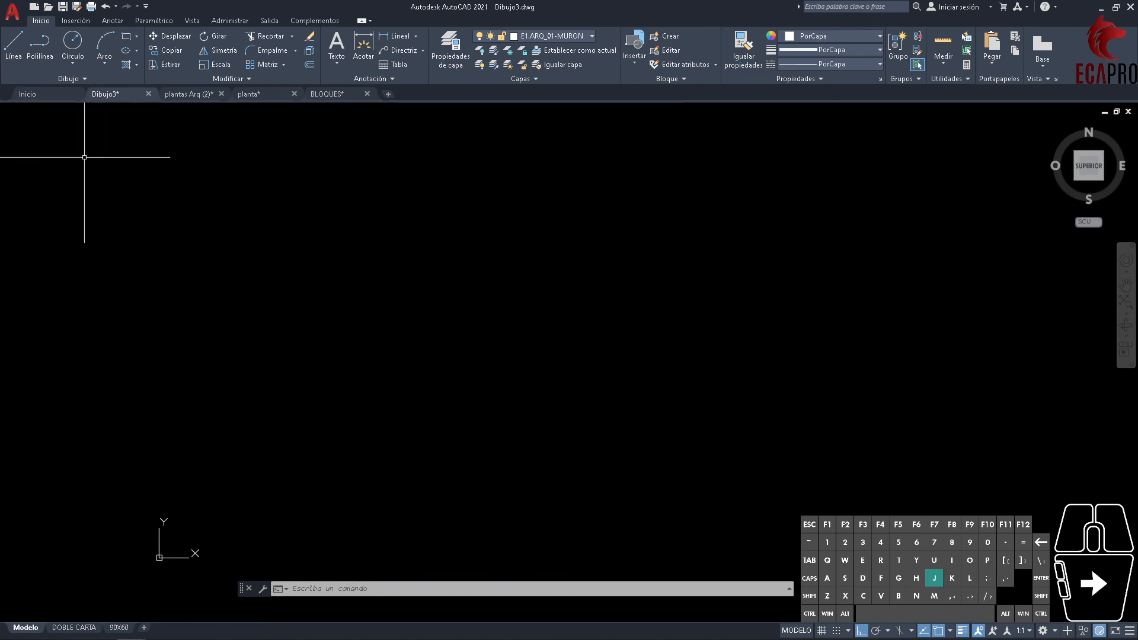
# - Save the drawing as the AutoCAD template Base ARQ, replacing the existing file and keeping metric units
pyautogui.click(5, 10)
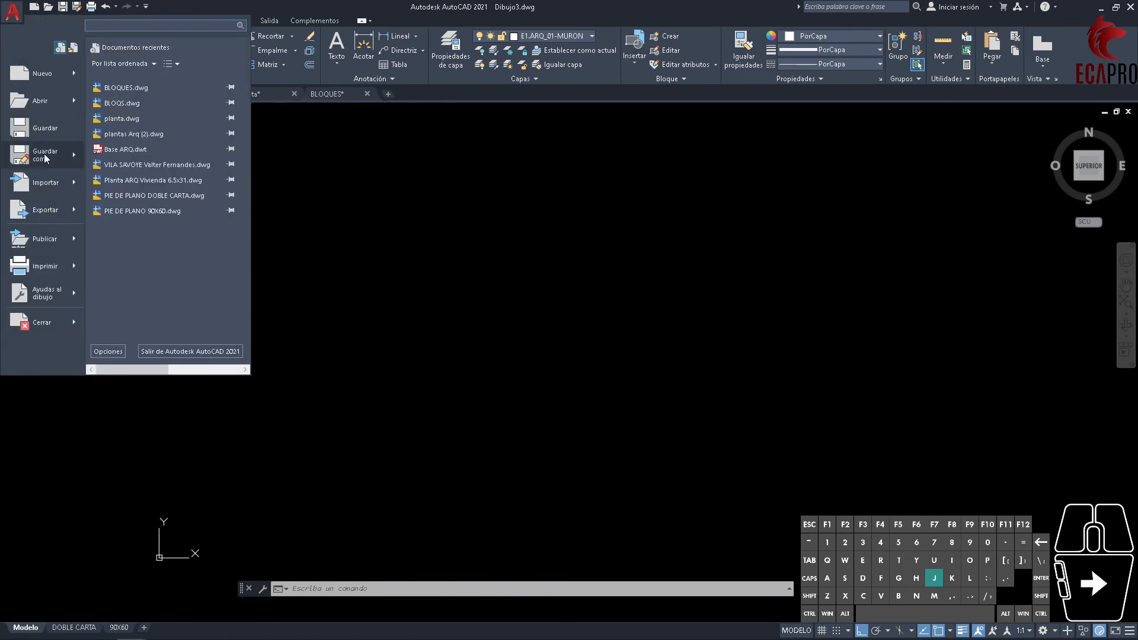
pyautogui.moveTo(46, 158)
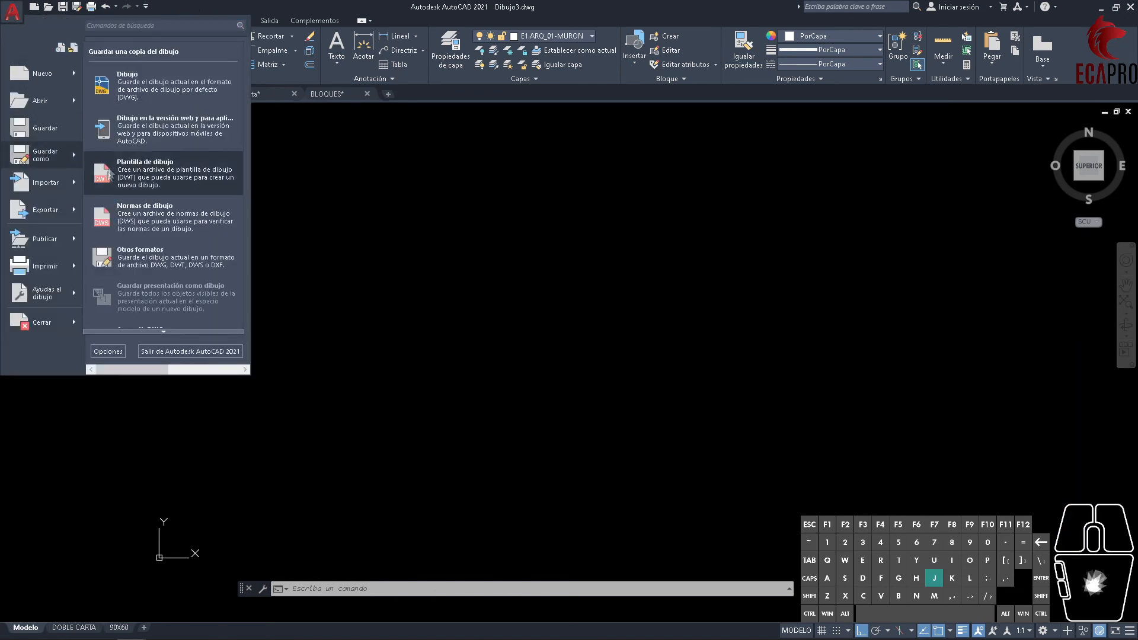
pyautogui.click(142, 179)
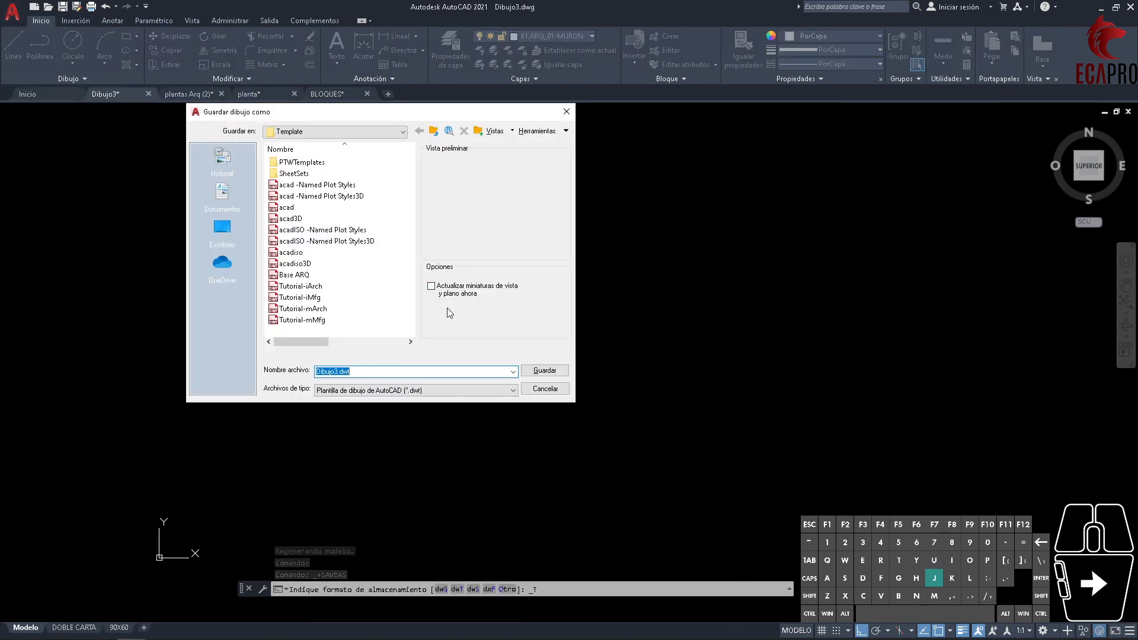
pyautogui.click(300, 275)
pyautogui.click(544, 371)
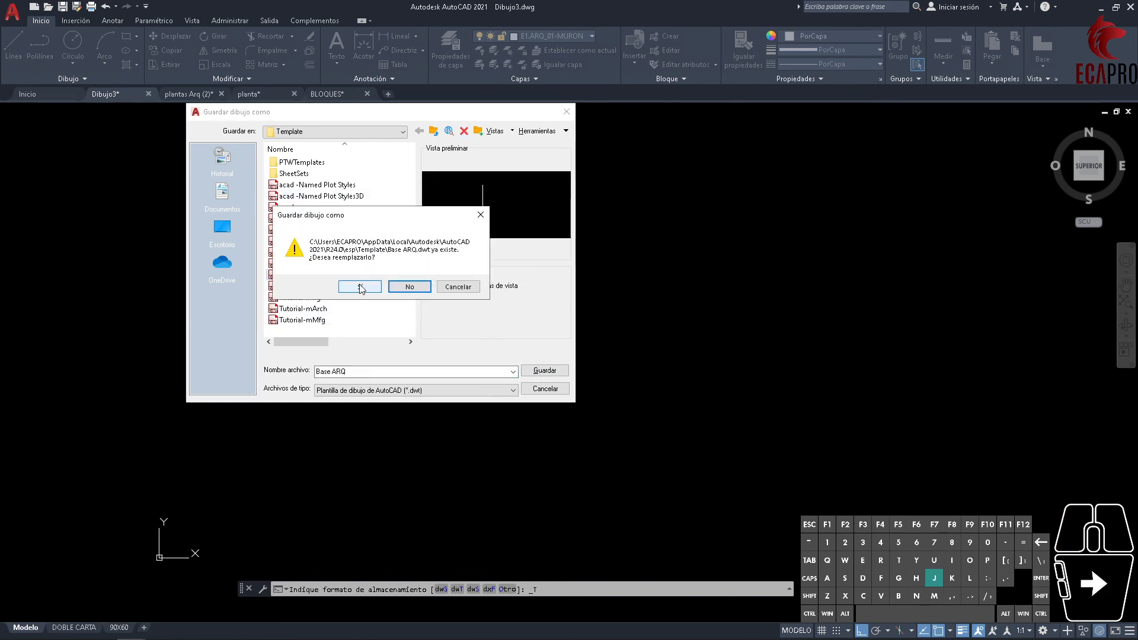
pyautogui.click(360, 286)
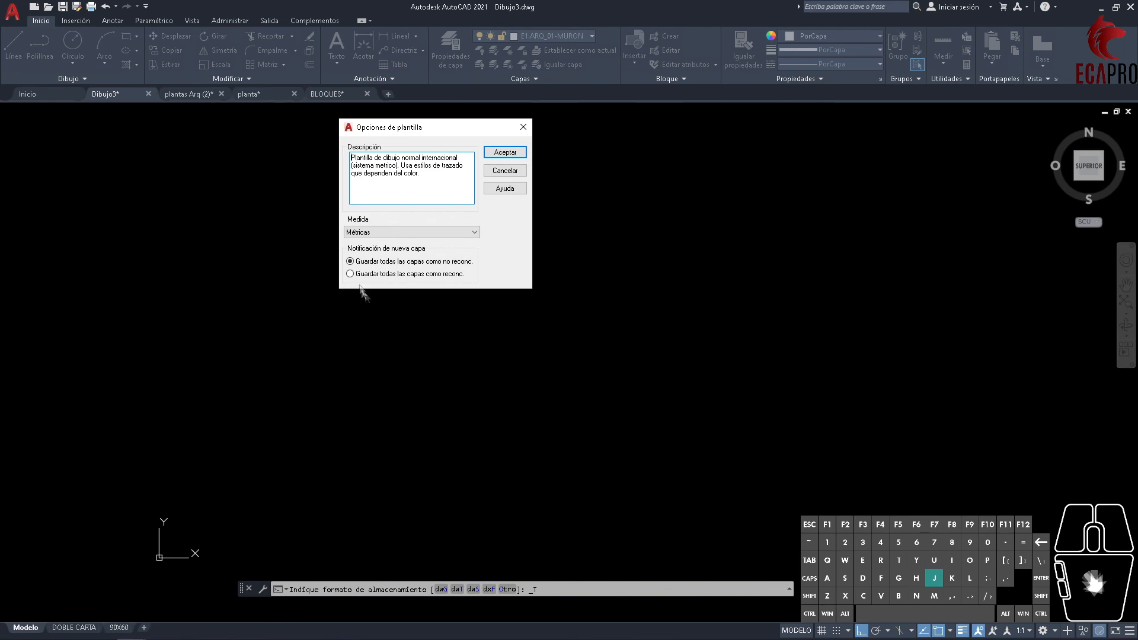
pyautogui.click(503, 153)
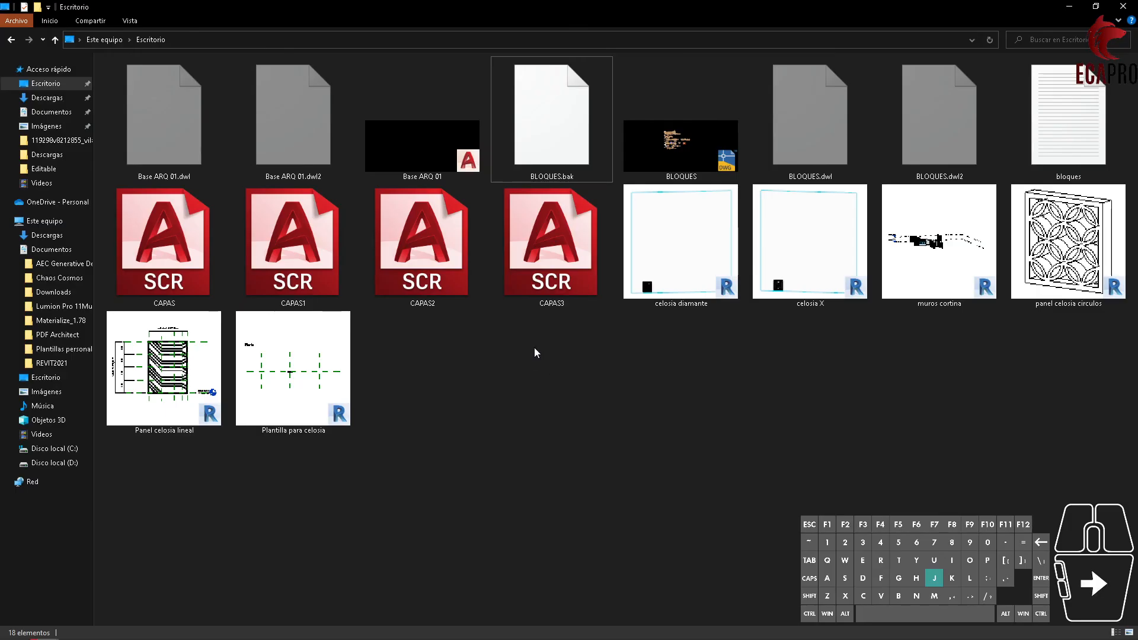
# - Open a second File Explorer window at C:\Users\ECAPRO\AppData\Local\Autodesk\AutoCAD 2021\R24.0\esp\Template
pyautogui.click(437, 155)
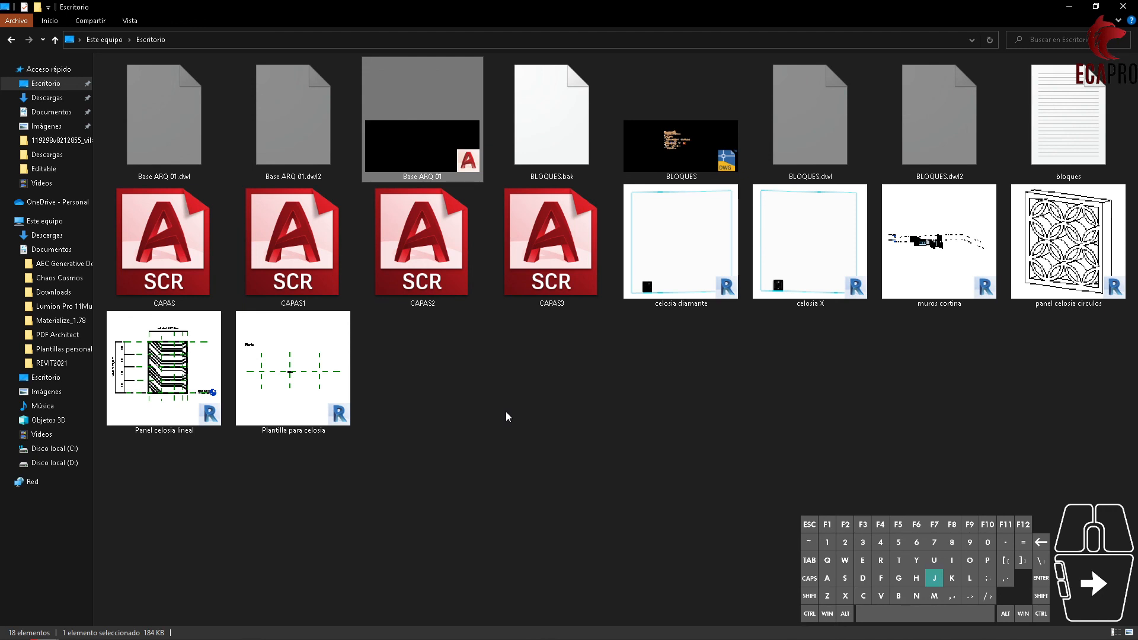
pyautogui.rightClick(390, 124)
pyautogui.click(439, 373)
pyautogui.click(506, 481)
pyautogui.press('super+e')
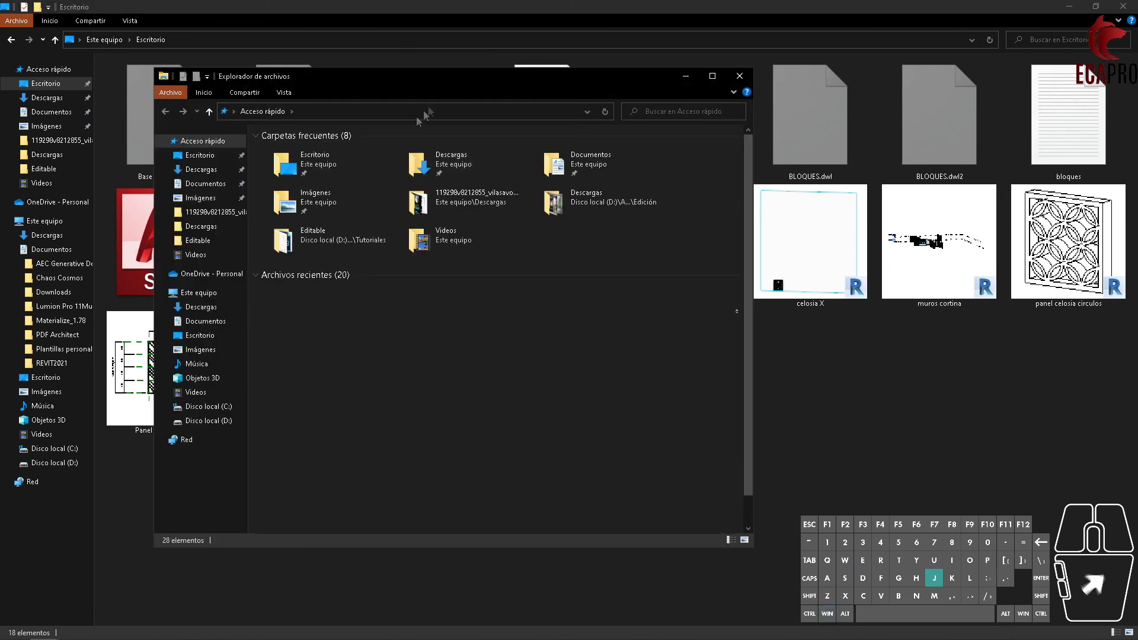
pyautogui.moveTo(485, 77); pyautogui.dragTo(708, 37)
pyautogui.click(689, 72)
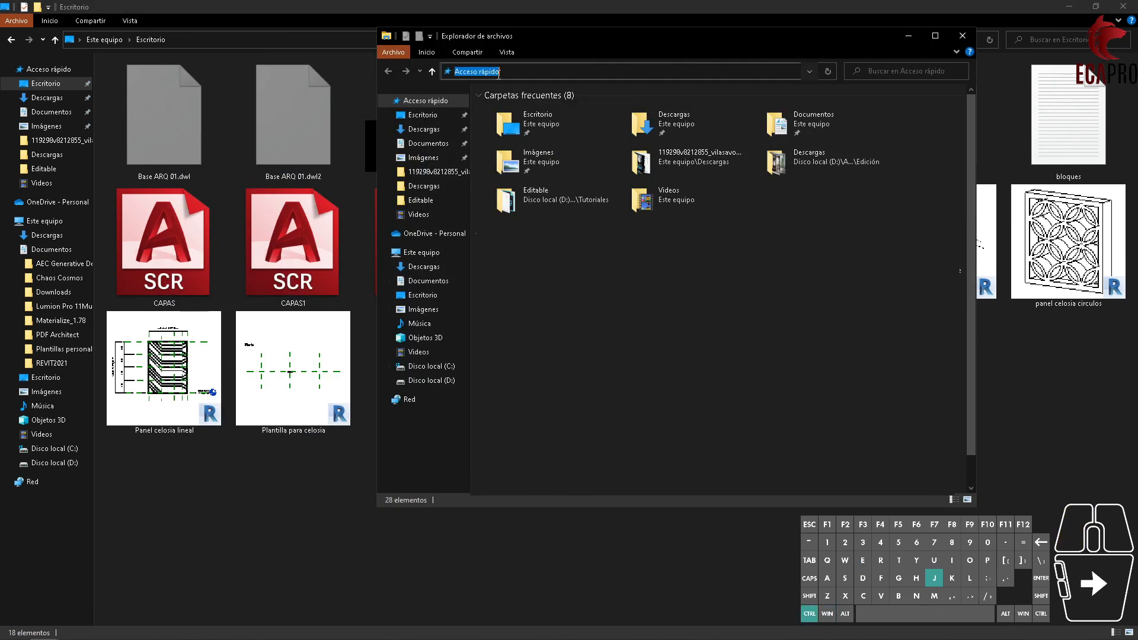
pyautogui.write('C:\\Users\\ECAPRO\\AppData\\Local\\Autodesk\\AutoCAD 2021\\R24.0\\esp\\Template')
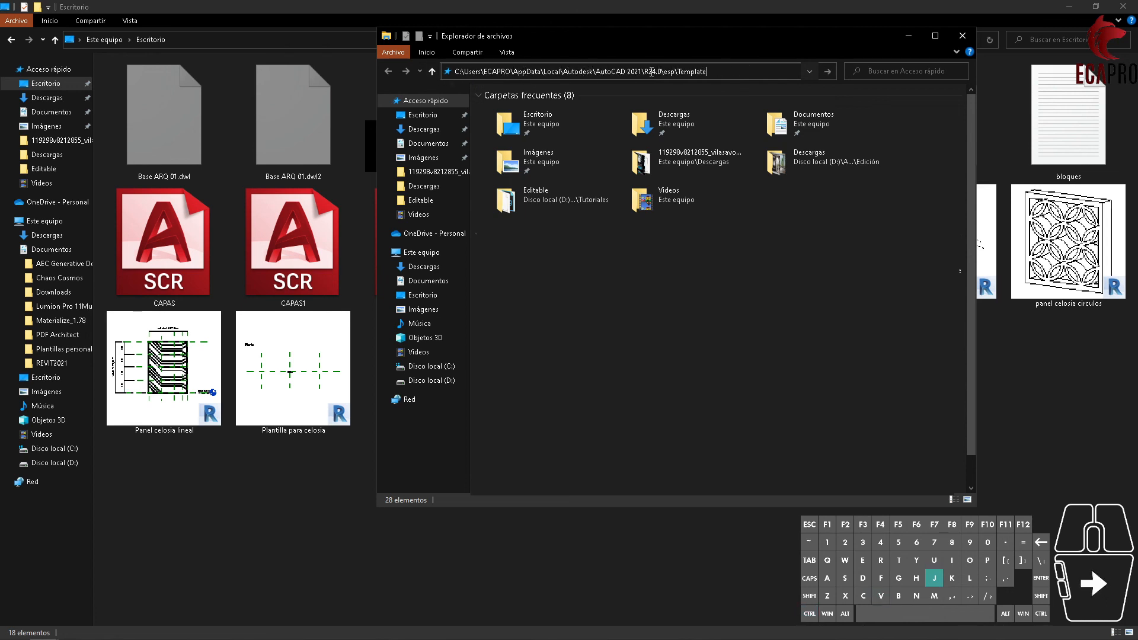
pyautogui.press('Return')
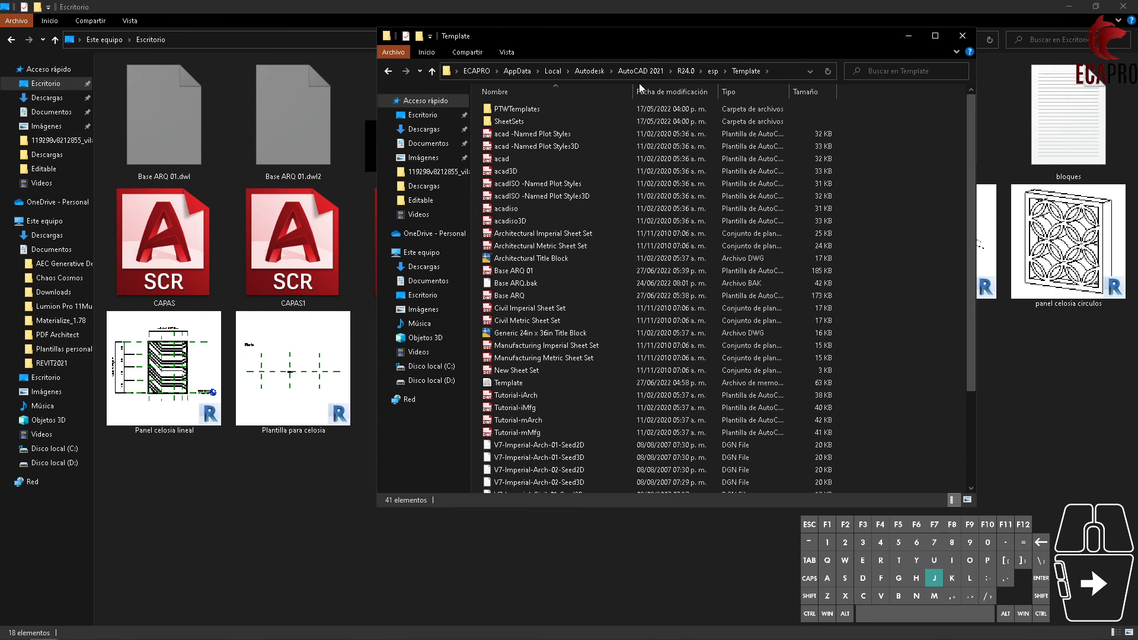
# - Copy the Base ARQ 01 template from the Escritorio folder into the Template folder, replacing the existing file
pyautogui.click(367, 127)
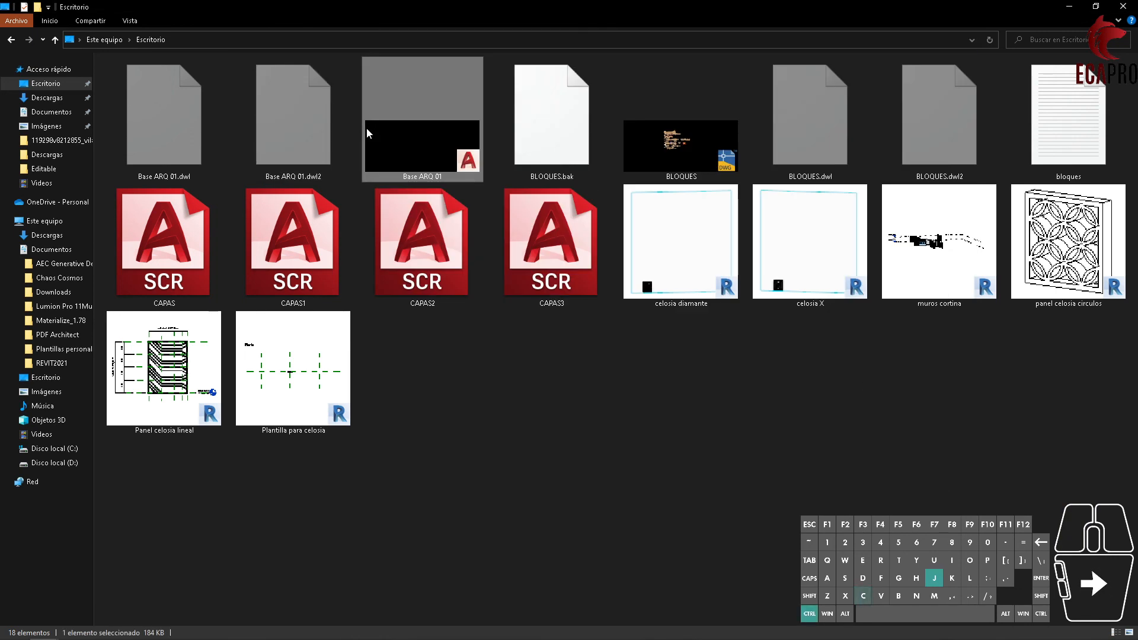
pyautogui.hotkey('alt', 'Tab')
pyautogui.hotkey('ctrl', 'v')
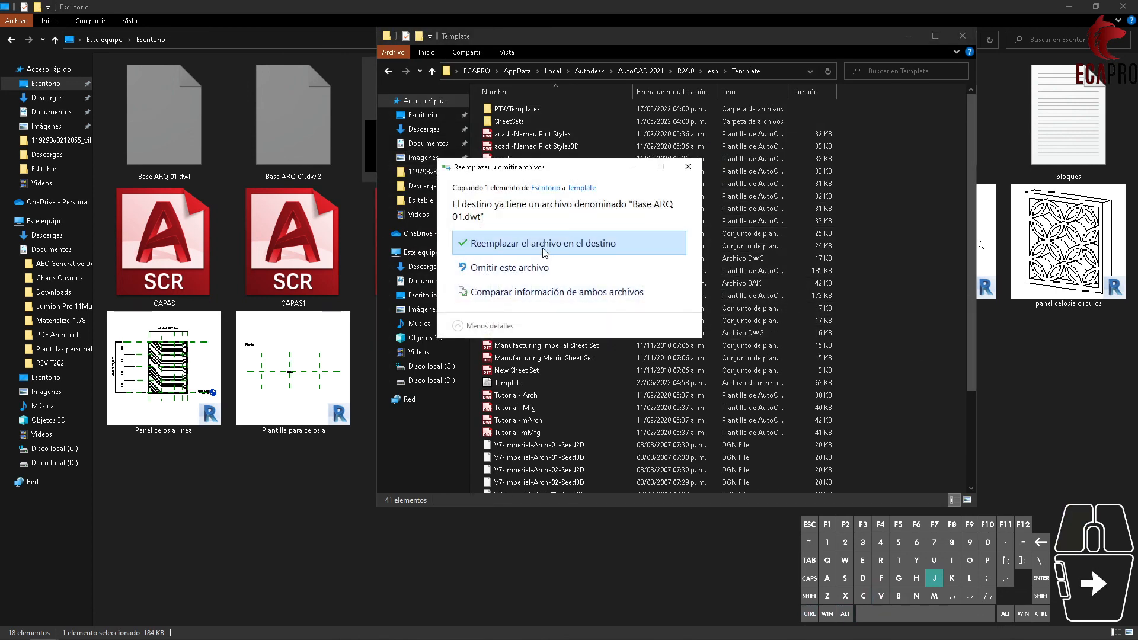
pyautogui.click(543, 248)
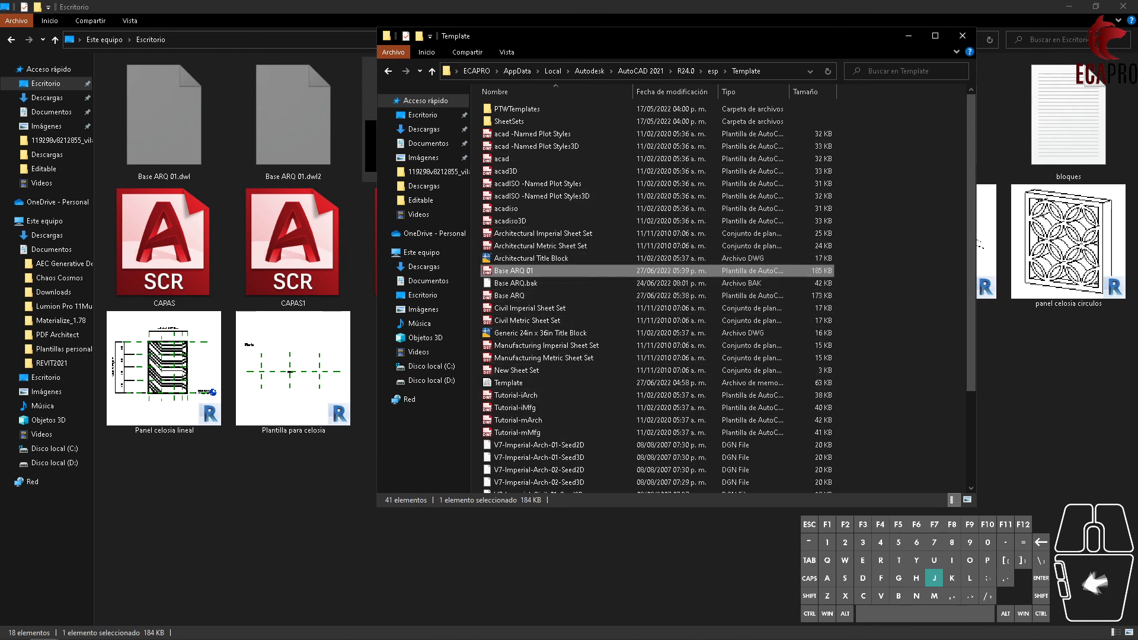
# - Switch to AutoCAD and check the list of templates available for starting a drawing
pyautogui.moveTo(139, 638)
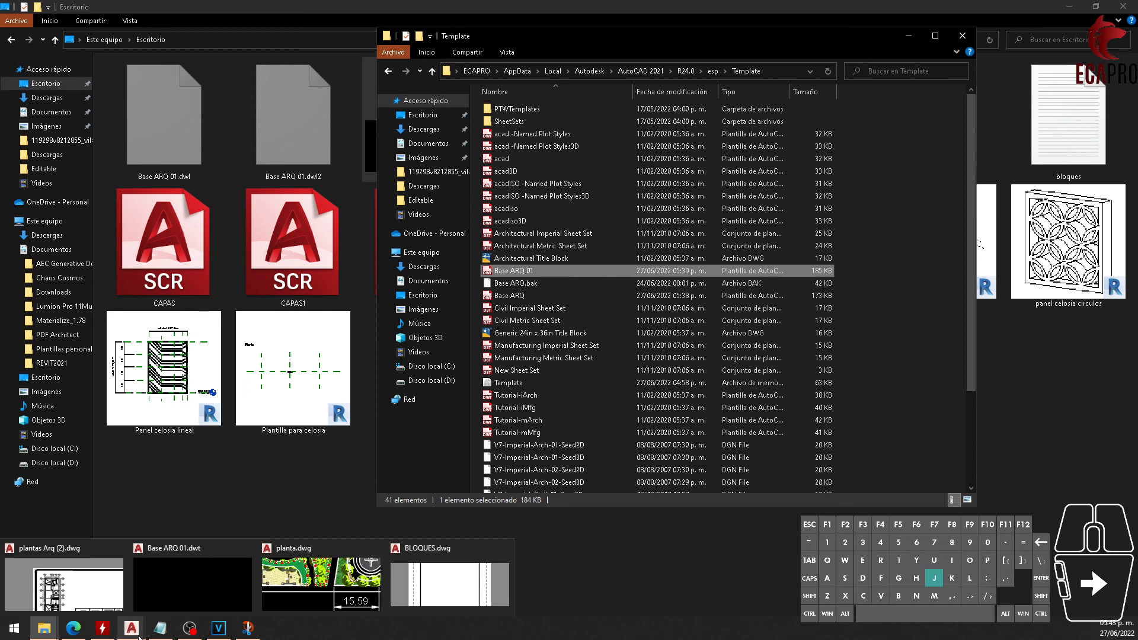
pyautogui.click(64, 584)
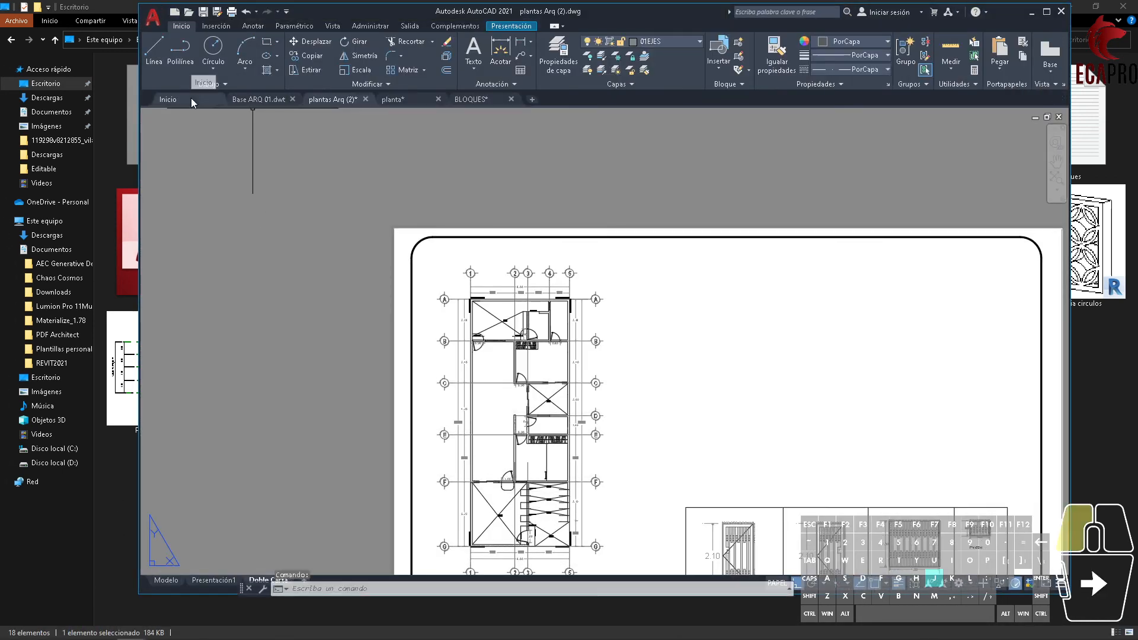
pyautogui.click(190, 99)
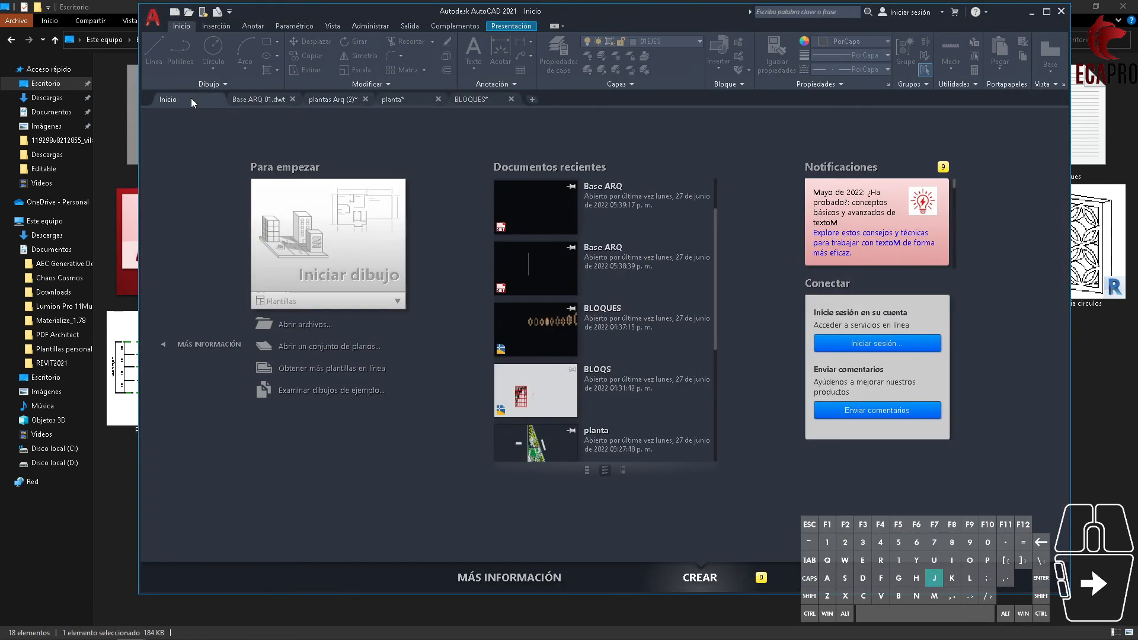
pyautogui.click(370, 306)
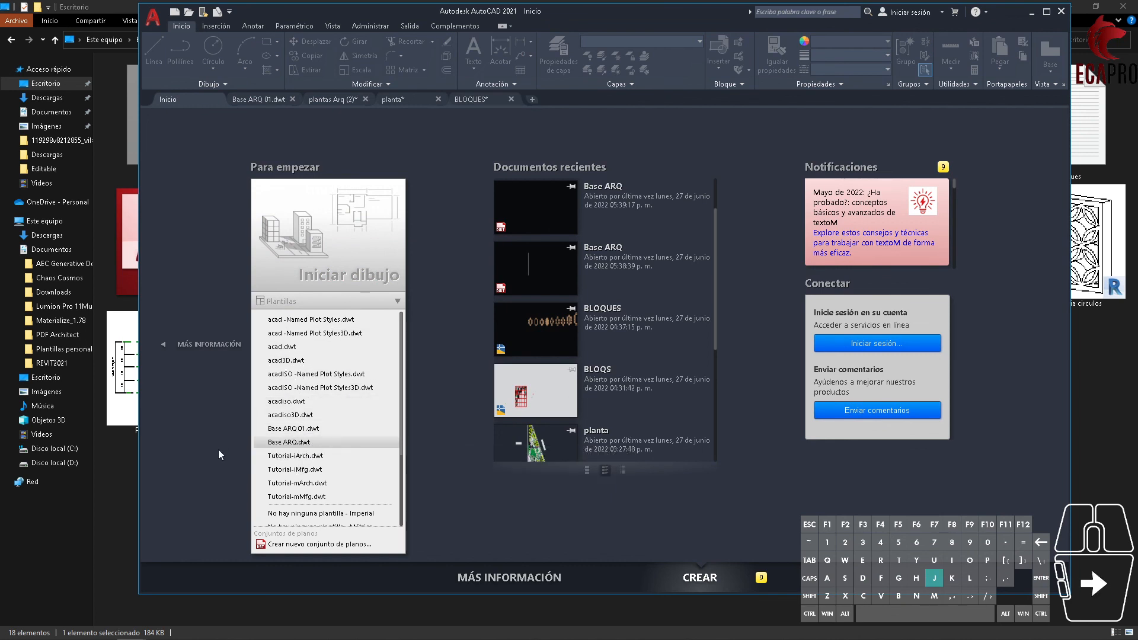
# - Return to the Escritorio folder in File Explorer and start a new drawing from the Base ARQ 01 template
pyautogui.hotkey('alt', 'Tab')
pyautogui.click(541, 456)
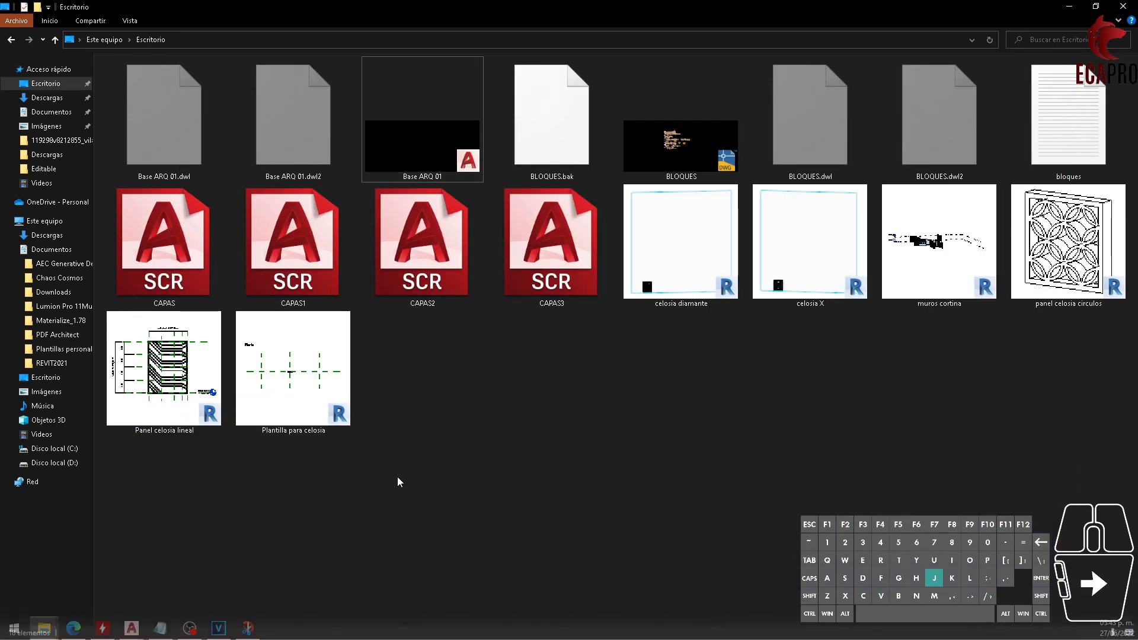
pyautogui.doubleClick(434, 130)
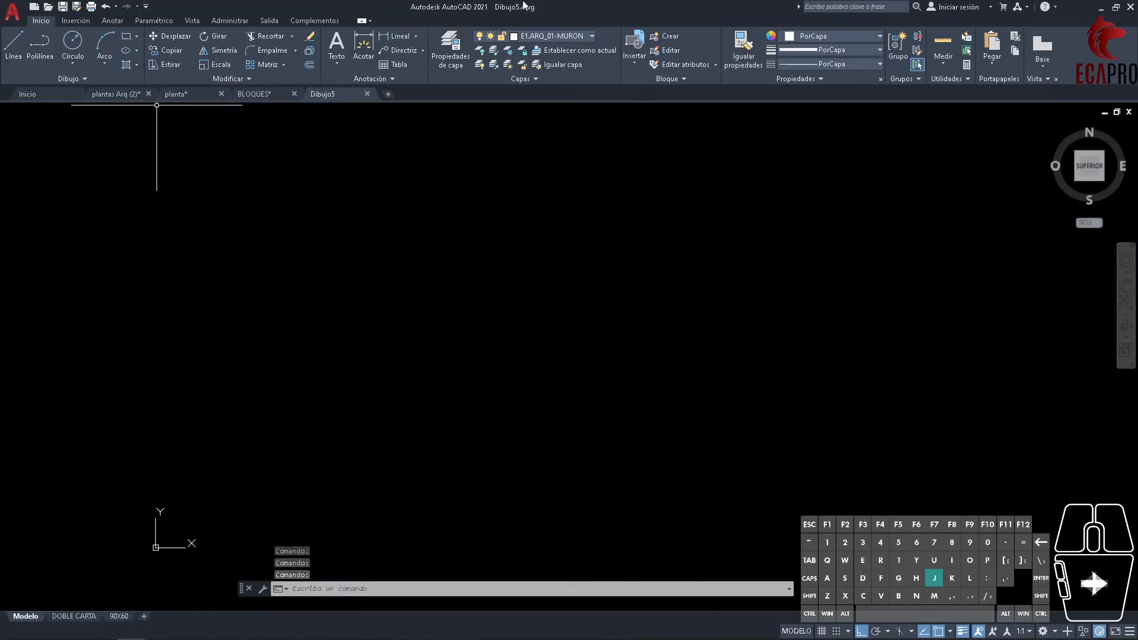
# - Review the new drawing's layer list and DOBLE CARTA layout, ending in model space
pyautogui.click(557, 37)
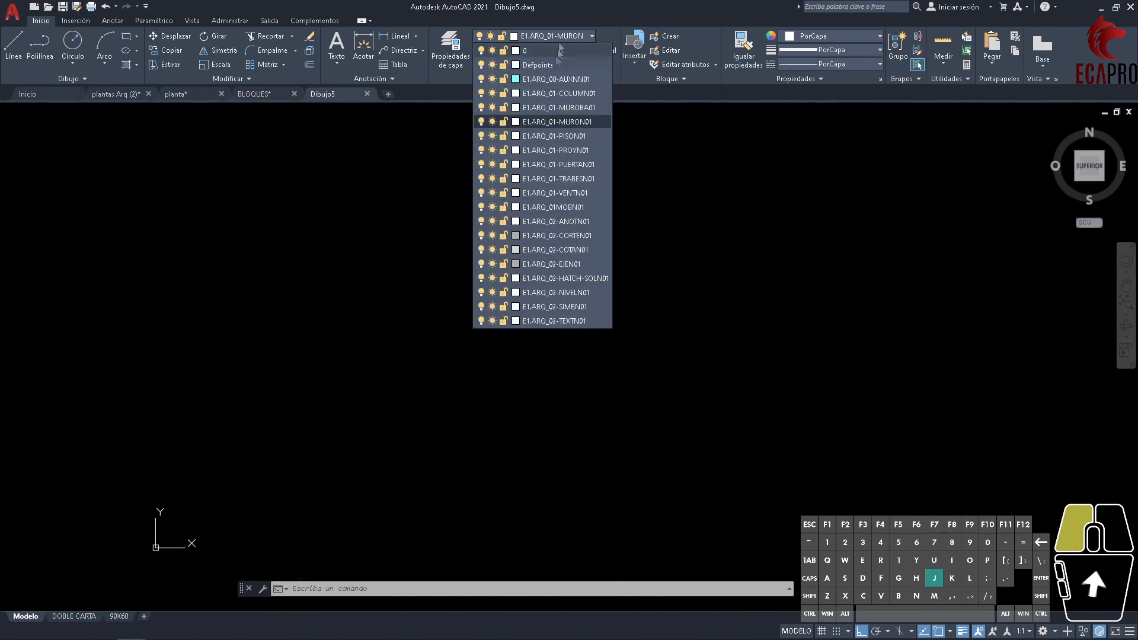
pyautogui.click(564, 37)
pyautogui.click(76, 618)
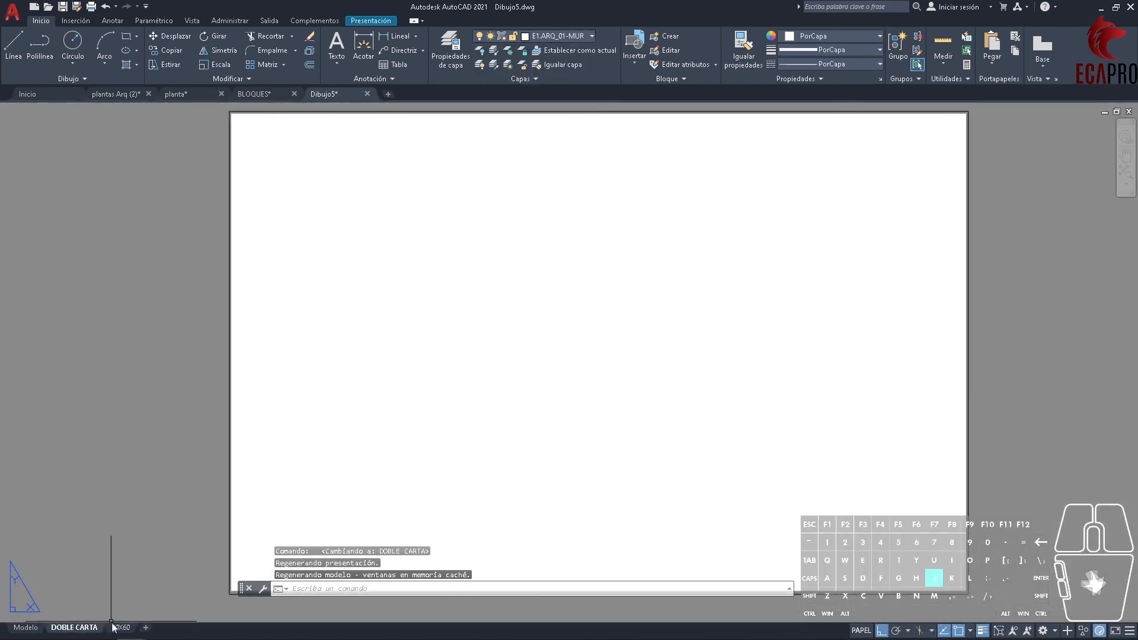
pyautogui.click(26, 617)
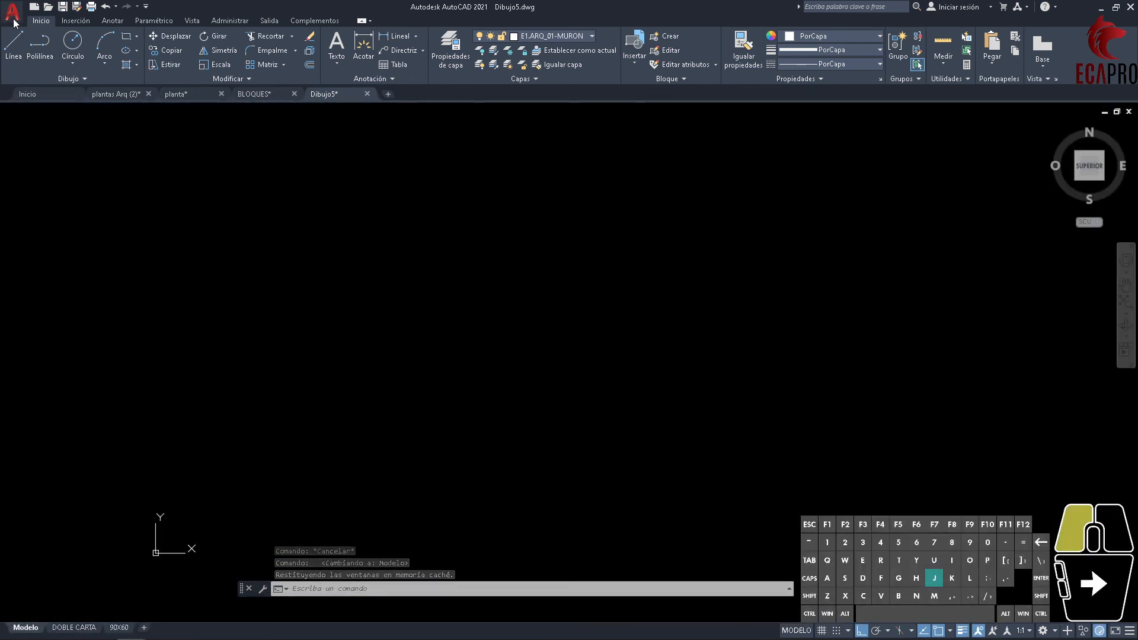
# - Start saving the drawing as an AutoCAD drawing template and browse to the Usuarios folder on Disco local (C:)
pyautogui.click(12, 11)
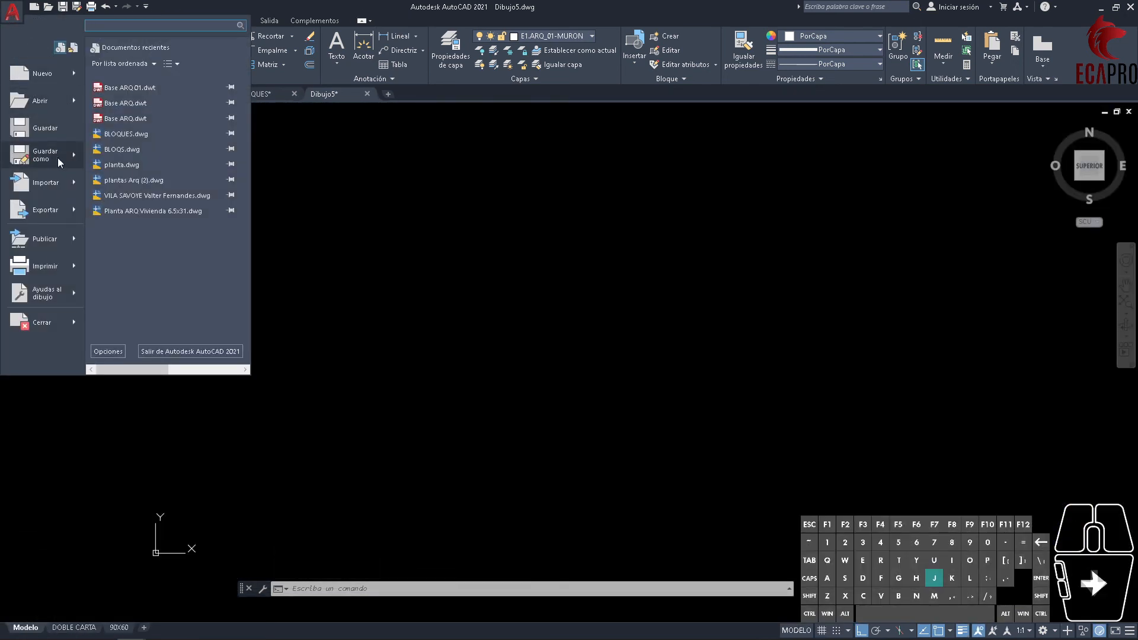
pyautogui.moveTo(58, 158)
pyautogui.click(161, 170)
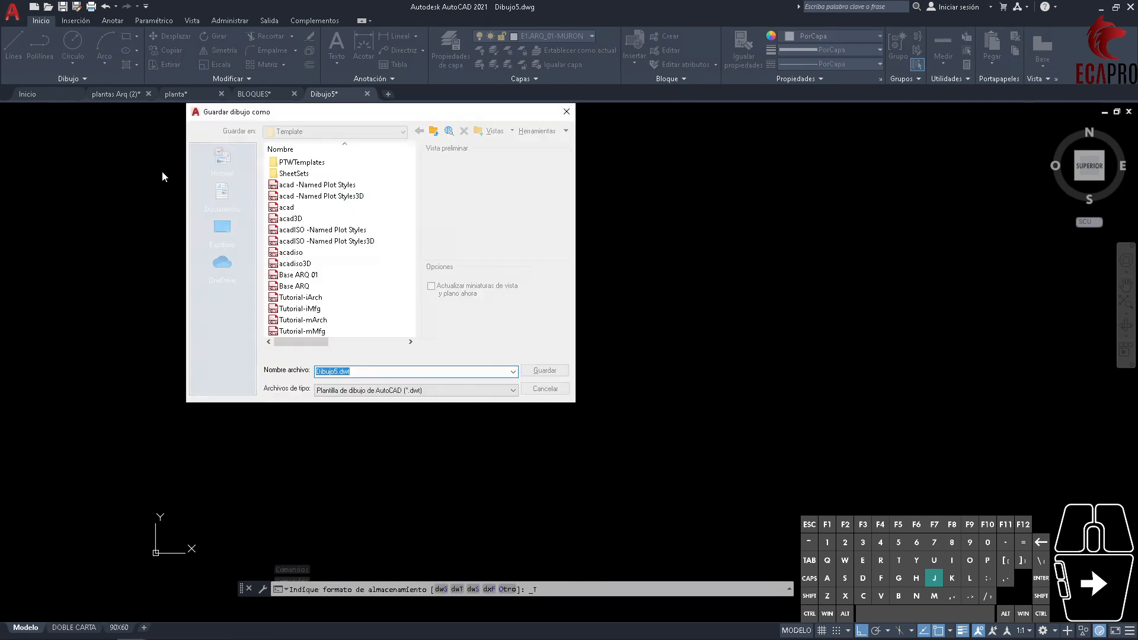
pyautogui.click(228, 157)
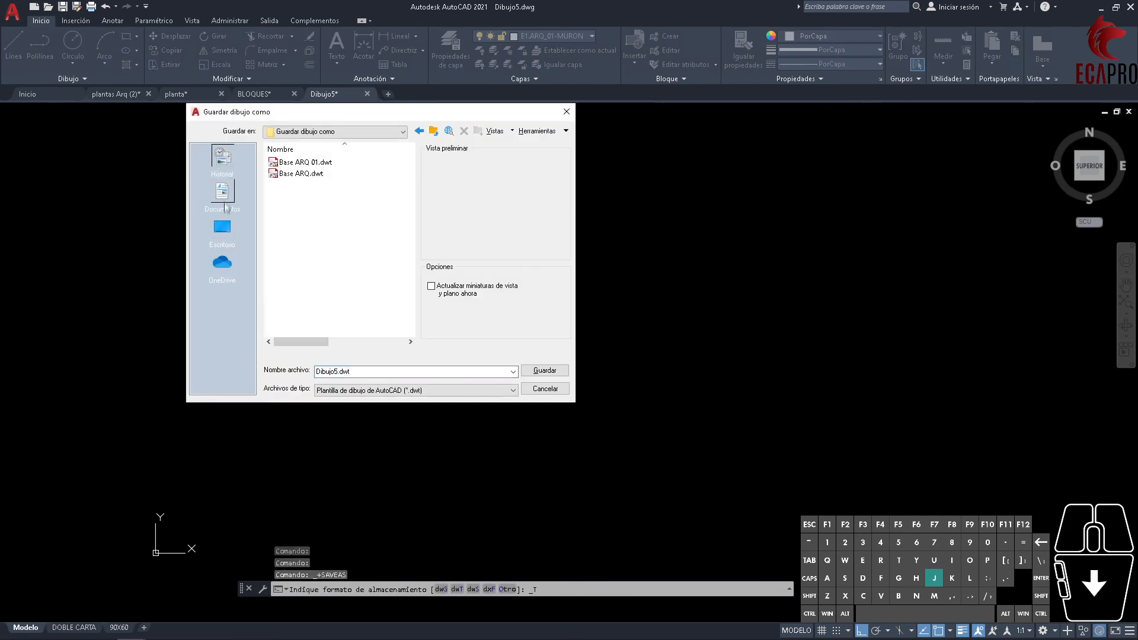
pyautogui.click(223, 228)
pyautogui.doubleClick(296, 184)
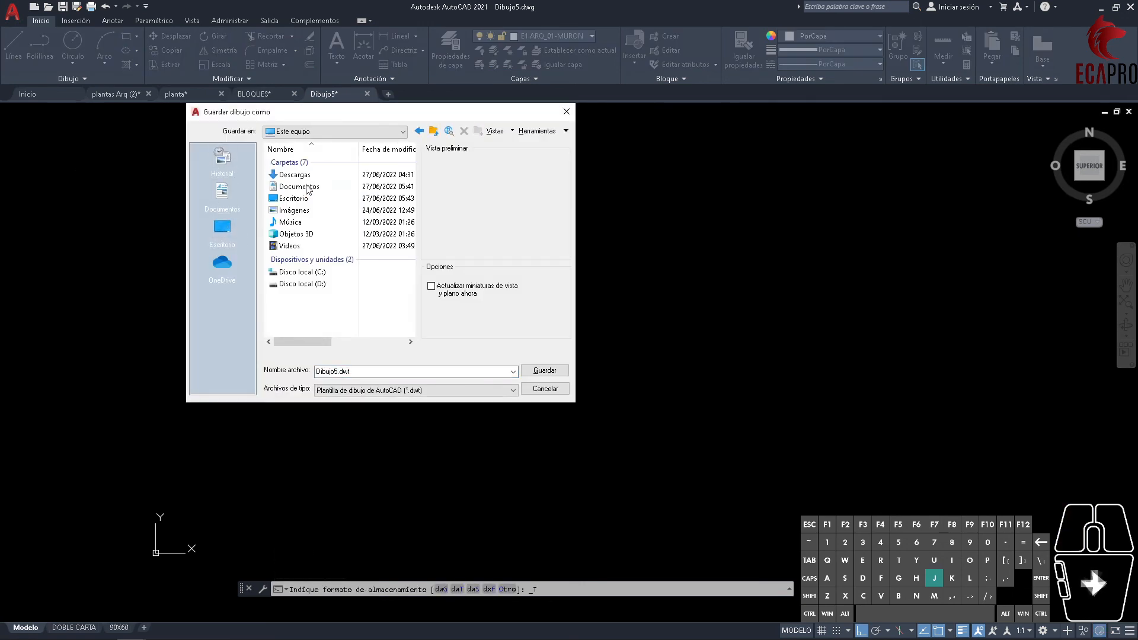
pyautogui.doubleClick(300, 272)
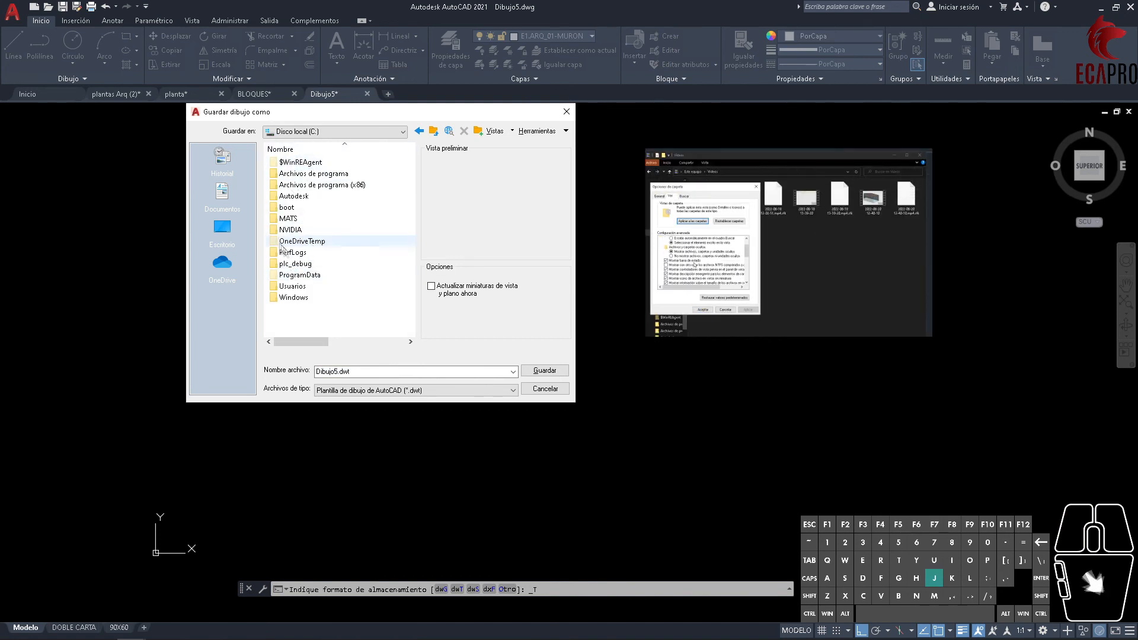
pyautogui.doubleClick(309, 289)
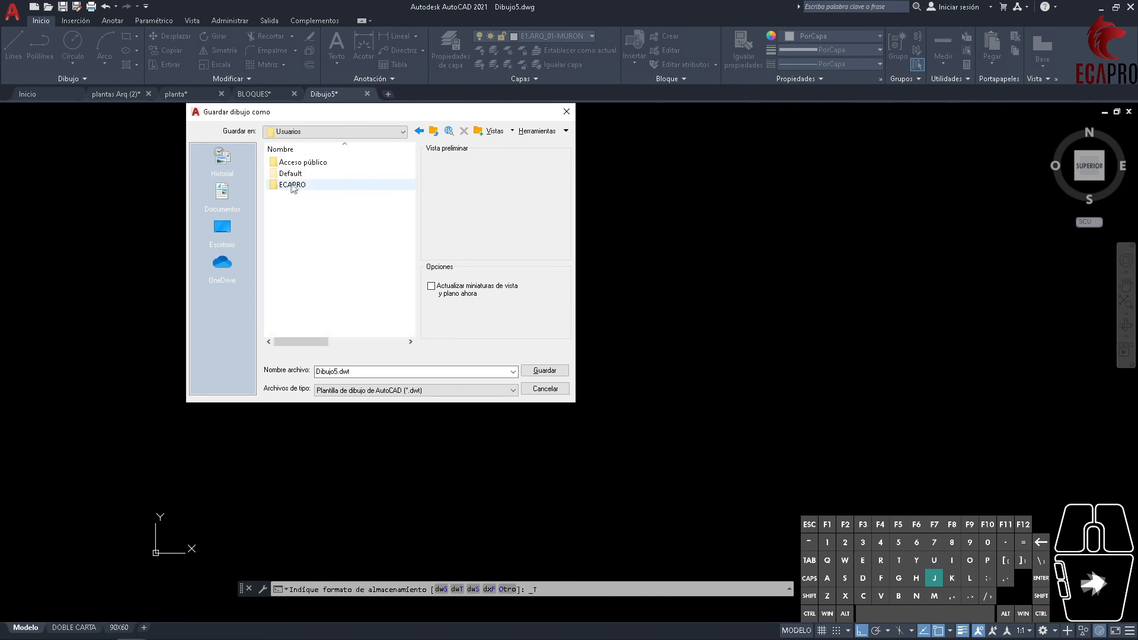
# - Set the save location to ECAPRO\AppData\Local\Autodesk\AutoCAD 2021\R24.0\esp\Template
pyautogui.click(332, 186)
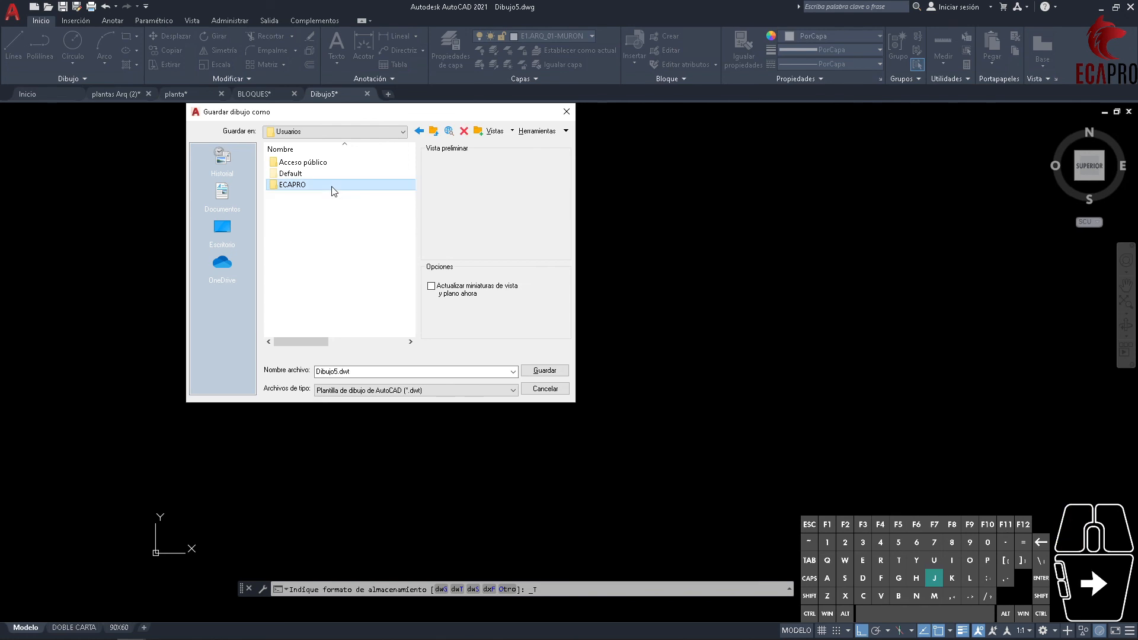
pyautogui.doubleClick(333, 189)
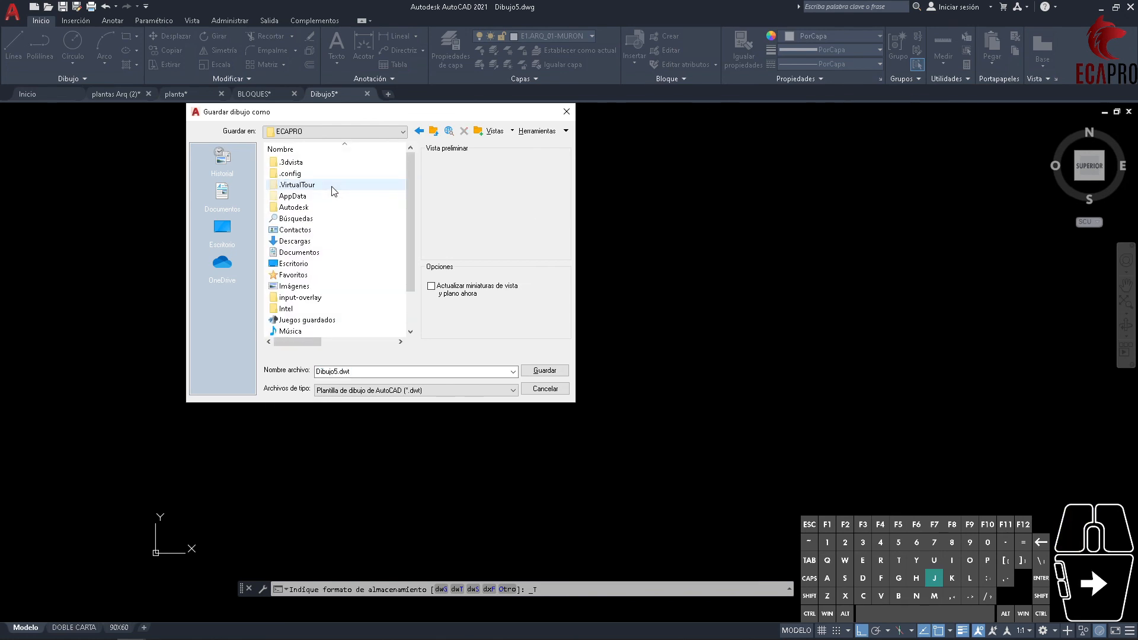
pyautogui.doubleClick(317, 198)
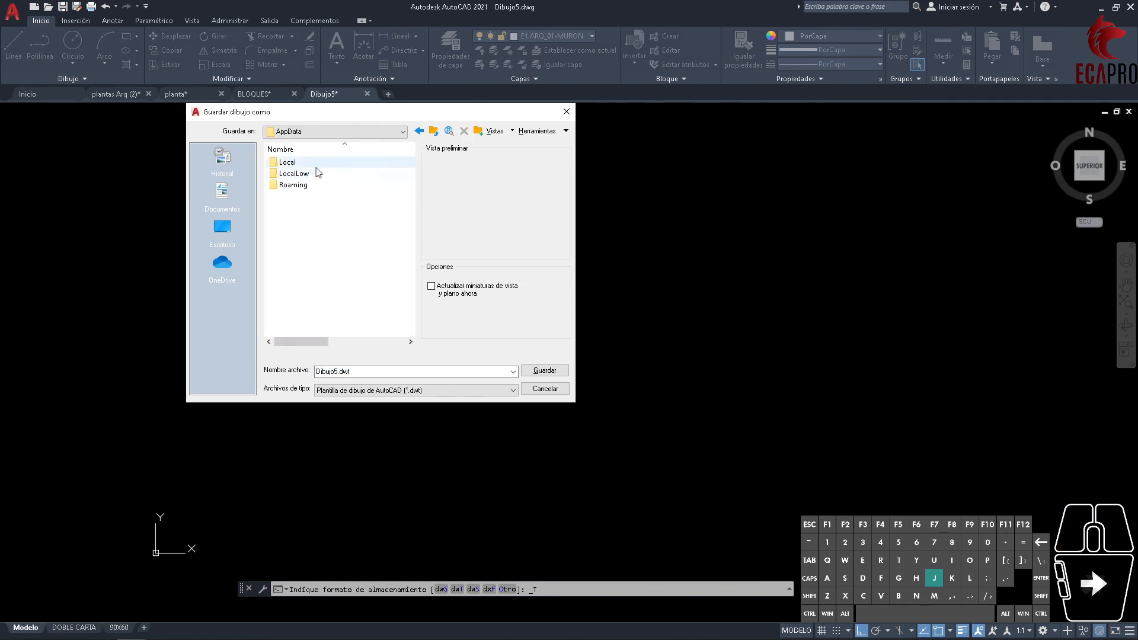
pyautogui.doubleClick(313, 173)
pyautogui.doubleClick(314, 230)
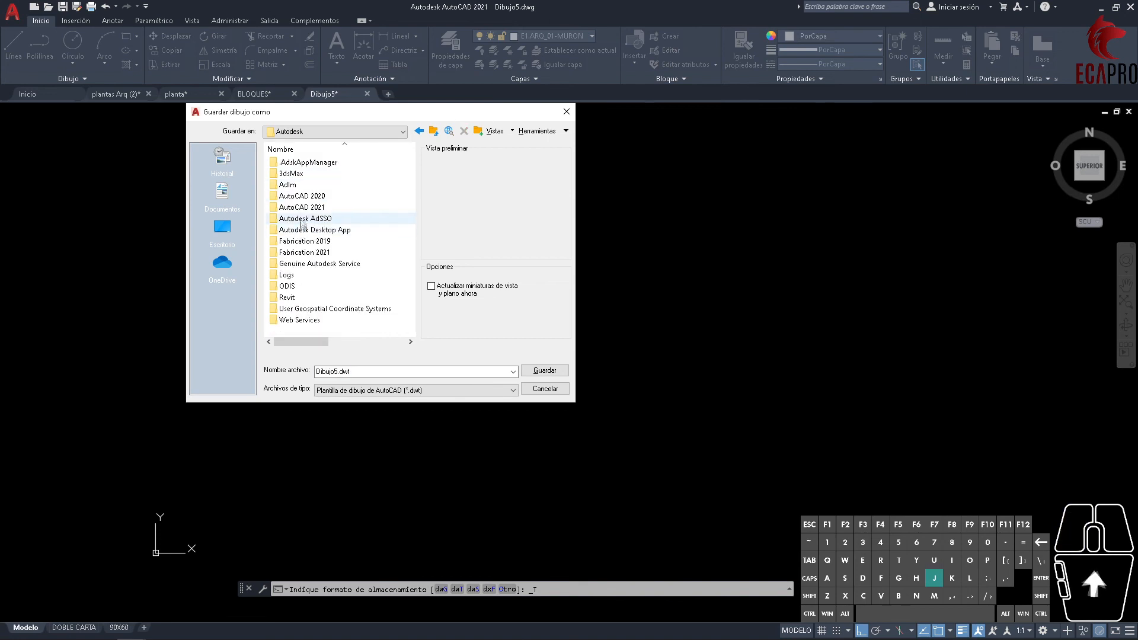
pyautogui.doubleClick(316, 208)
pyautogui.doubleClick(318, 163)
pyautogui.doubleClick(319, 163)
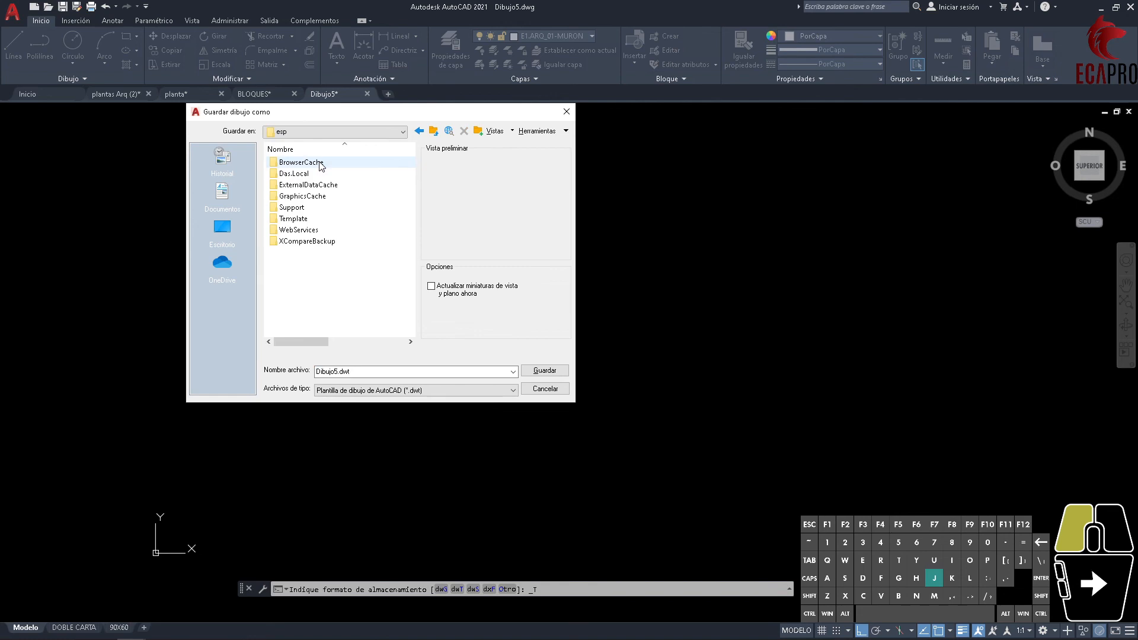
pyautogui.doubleClick(312, 220)
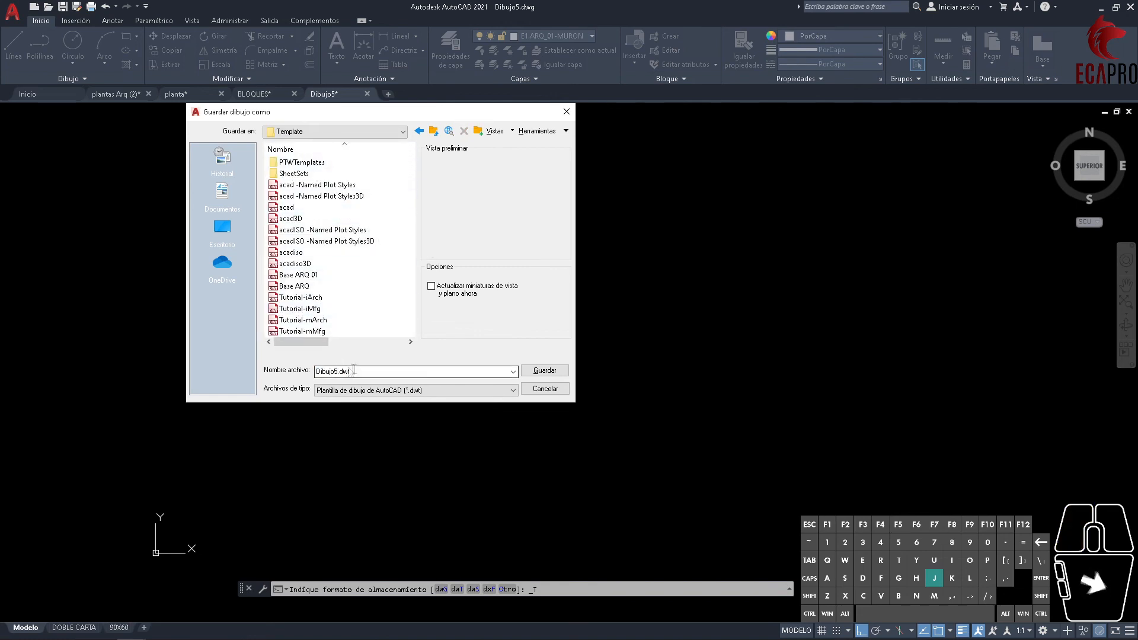
# - Name the template file PLANTILLAECAPRO.dwt and save it, accepting the template options with metric measurement
pyautogui.doubleClick(321, 370)
pyautogui.write('PLANTILLA ECAPRO')
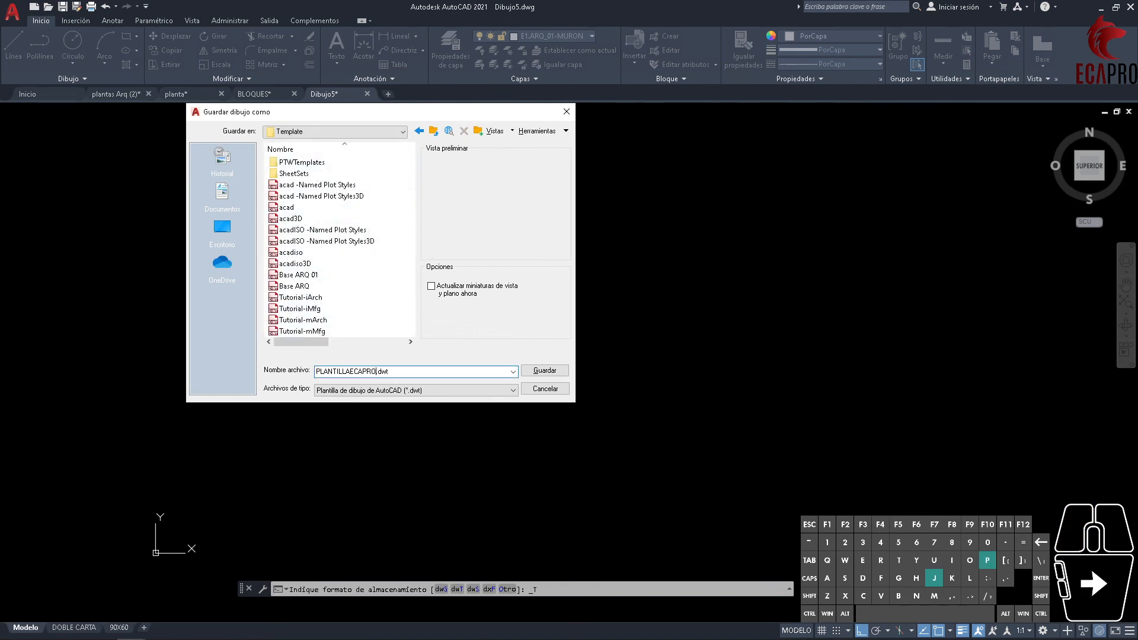
pyautogui.press('Return')
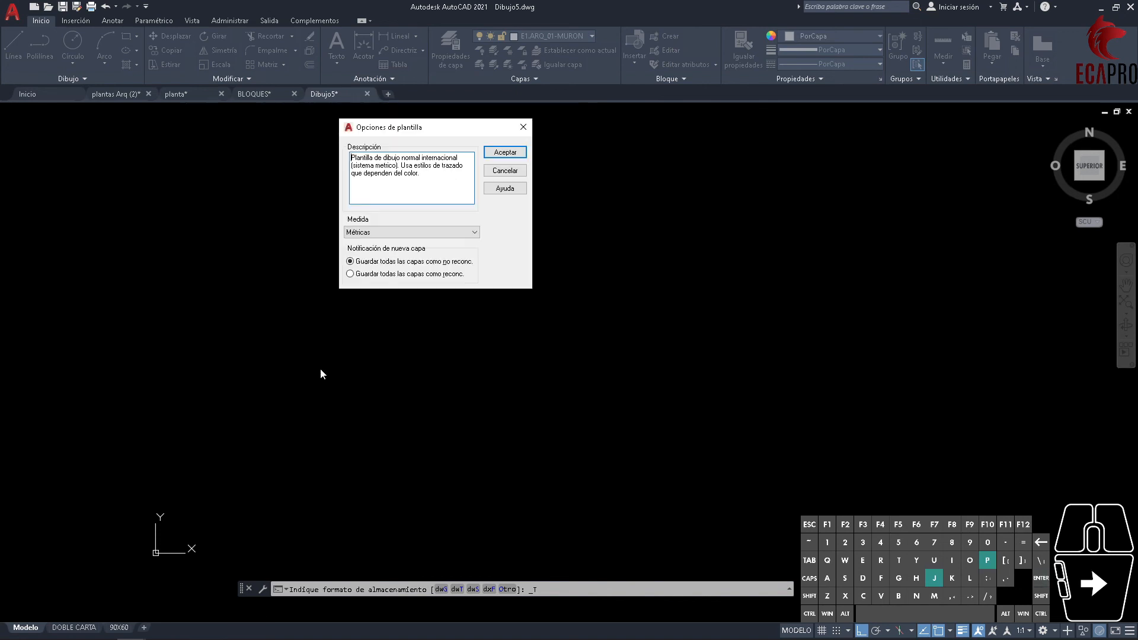
pyautogui.click(505, 152)
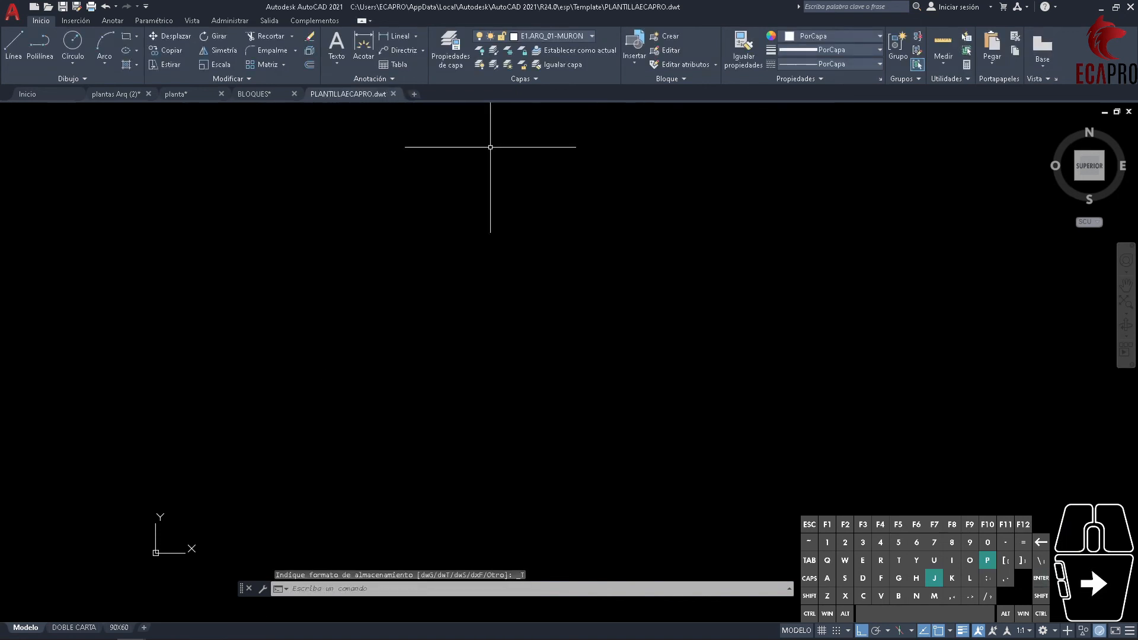